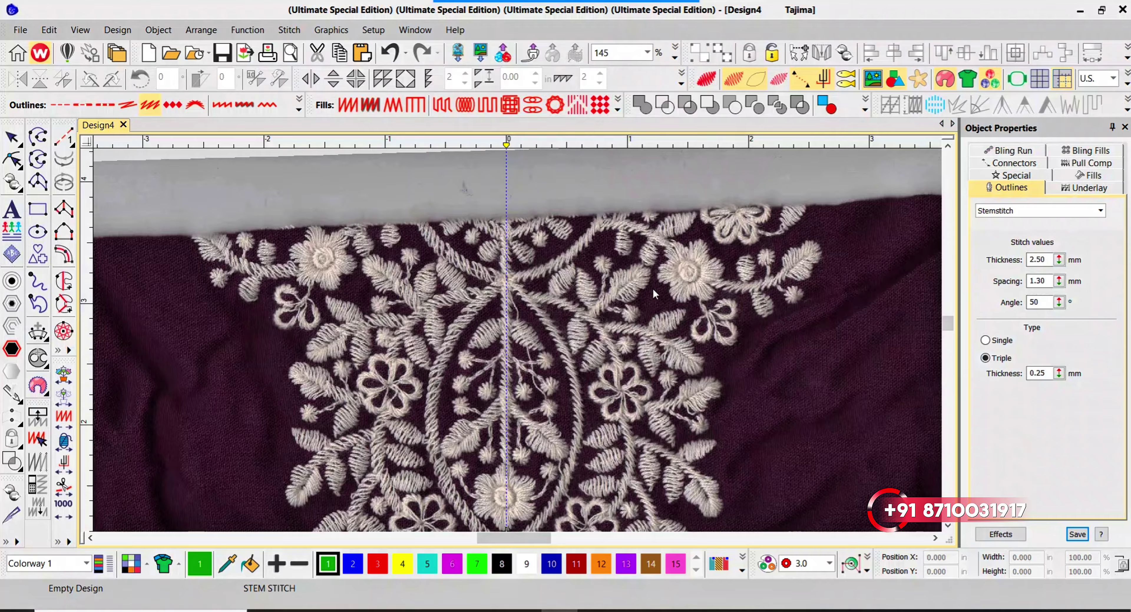
pyautogui.click(39, 139)
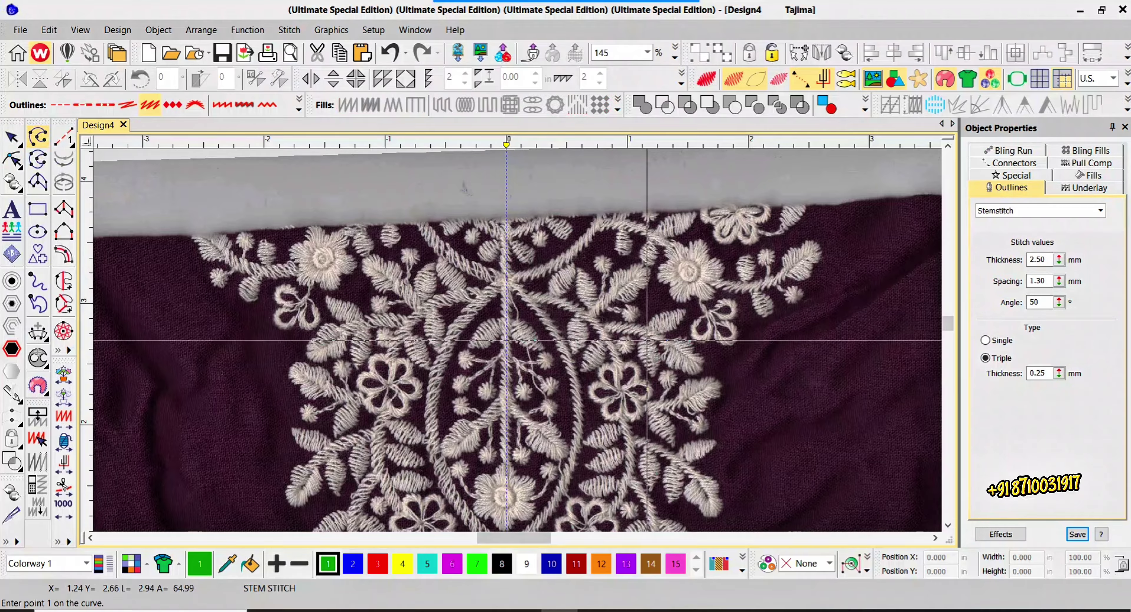
pyautogui.scroll(-2, 561, 329)
pyautogui.click(512, 334)
pyautogui.click(499, 317)
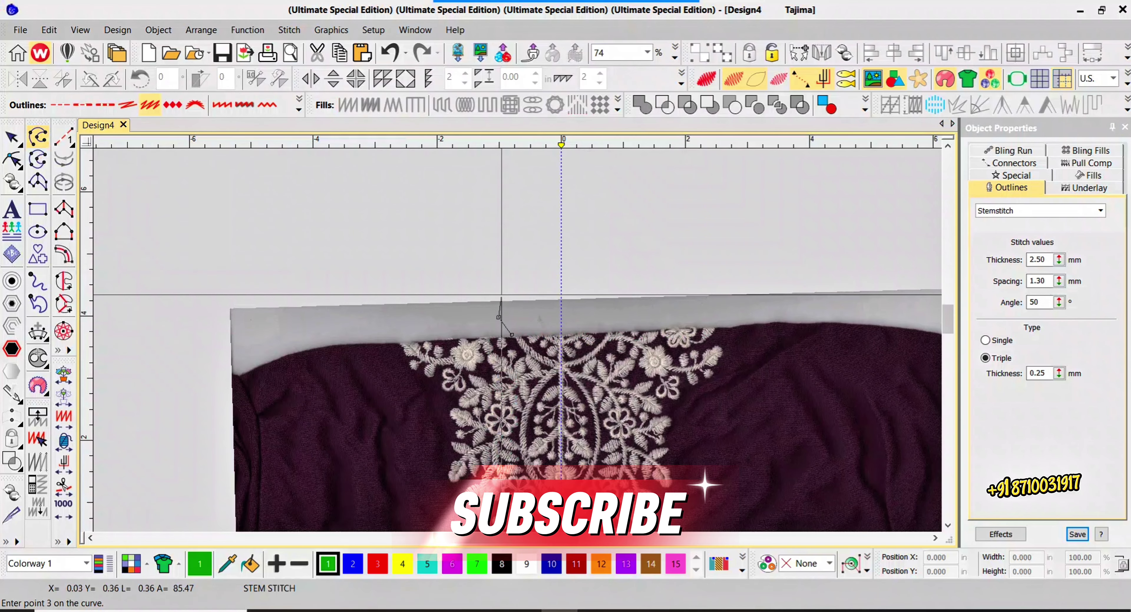
pyautogui.press('Escape')
# - Switch to the Run stitch tool and set its stitch length to 1.50 mm
pyautogui.scroll(-1, 483, 274)
pyautogui.scroll(2, 505, 337)
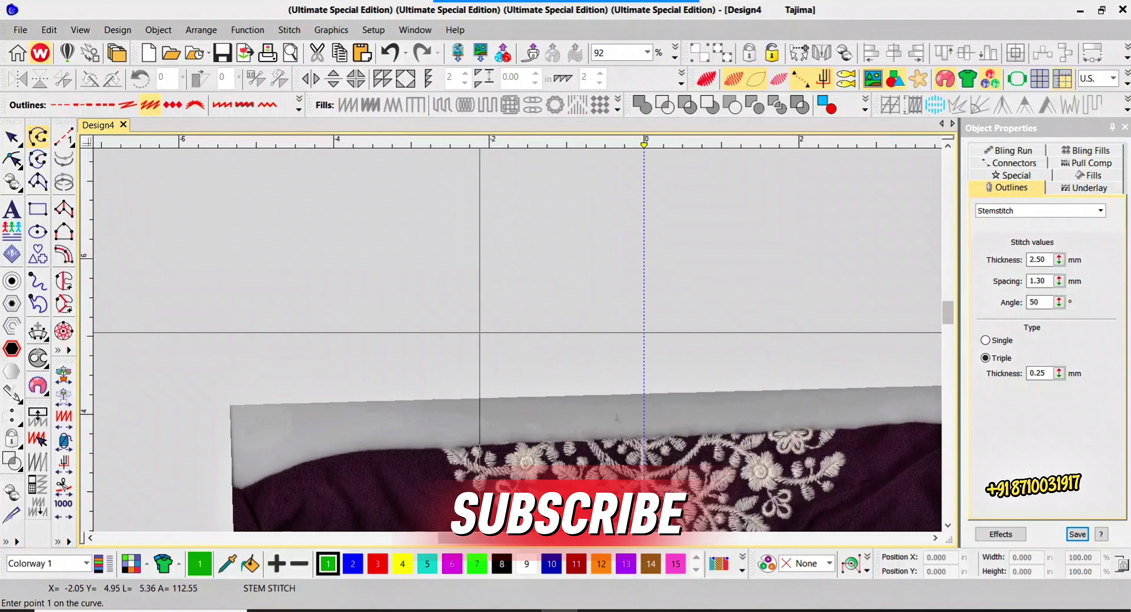
pyautogui.click(64, 137)
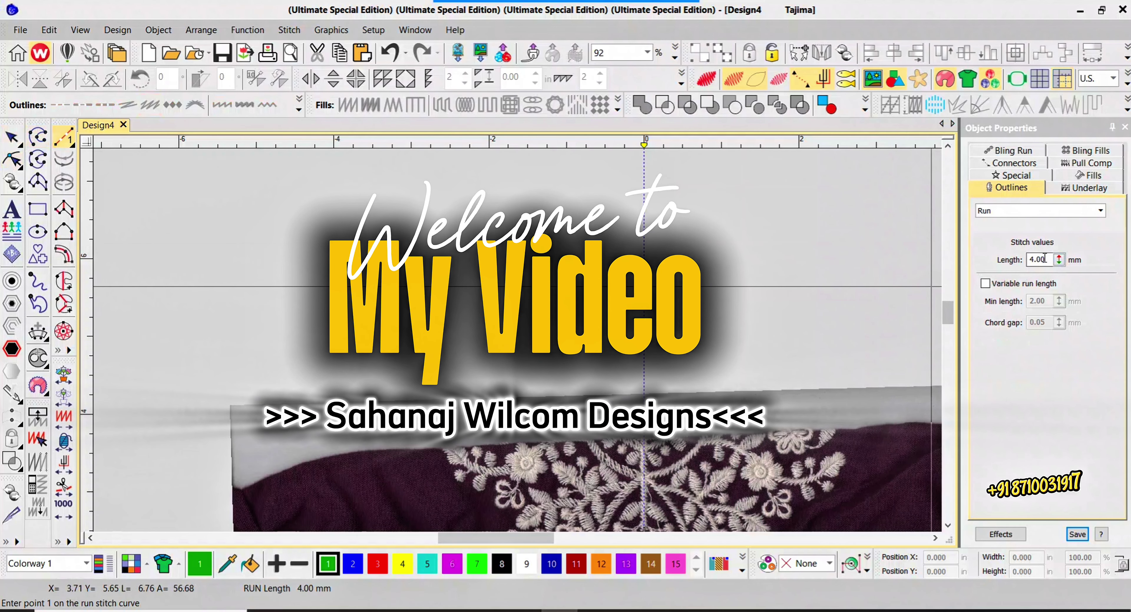
pyautogui.moveTo(1048, 259); pyautogui.dragTo(965, 262)
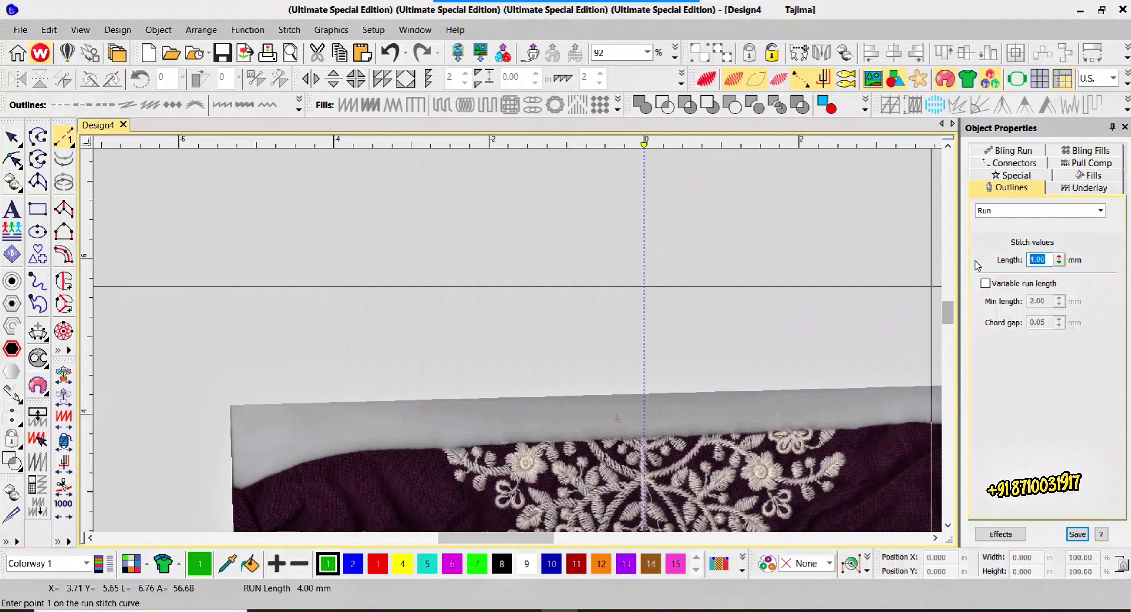
pyautogui.write('1.5')
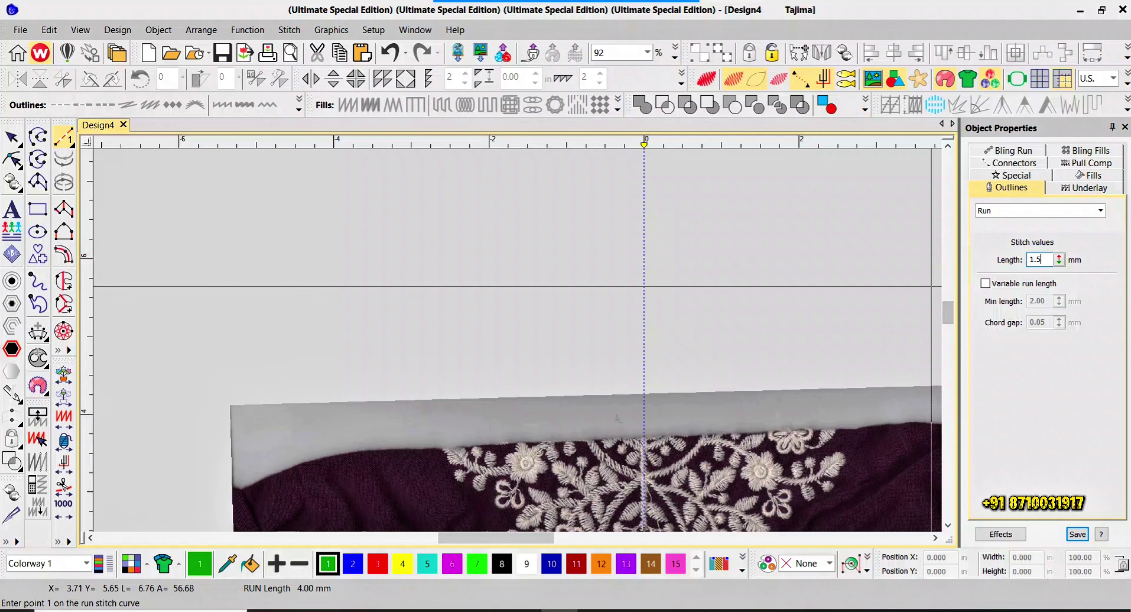
pyautogui.press('Return')
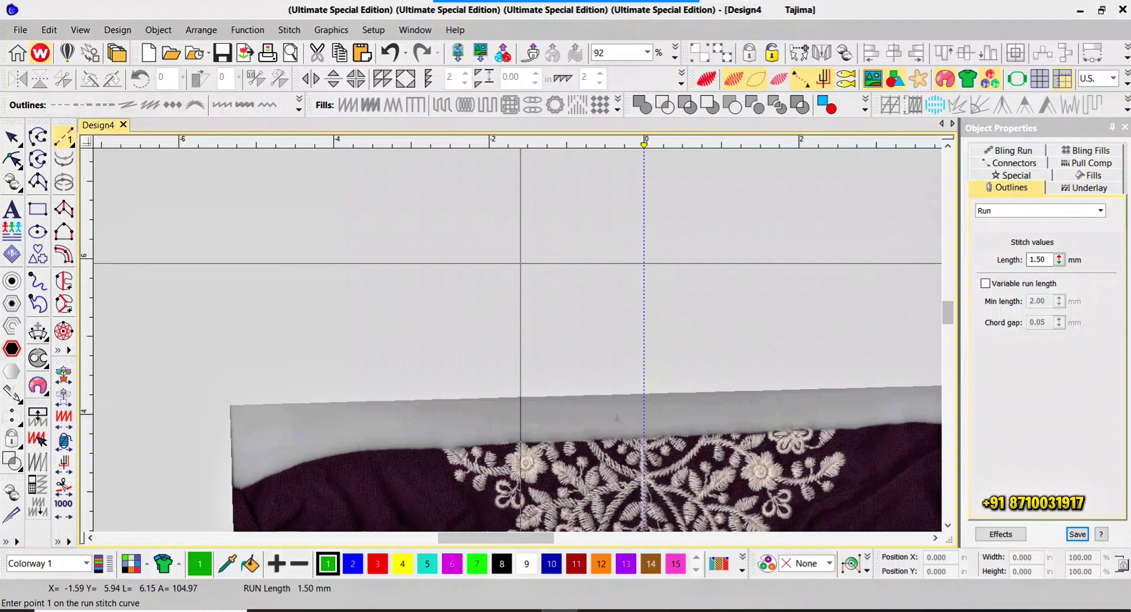
pyautogui.click(1061, 261)
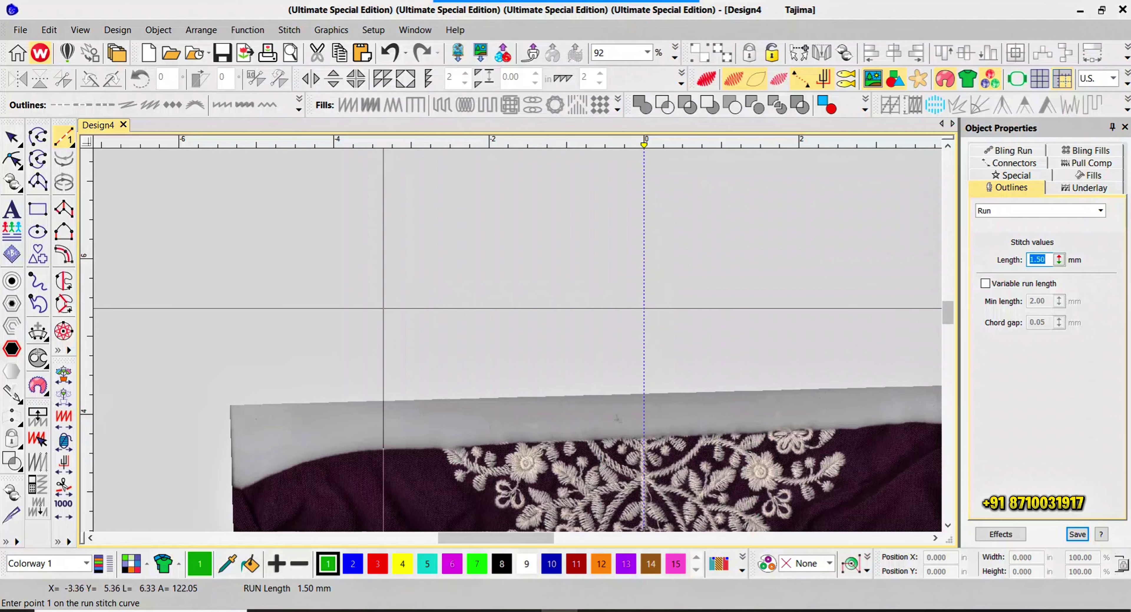
# - Leave the Run tool without drawing anything and open the existing MH 47 G 1 design
pyautogui.scroll(1, 384, 308)
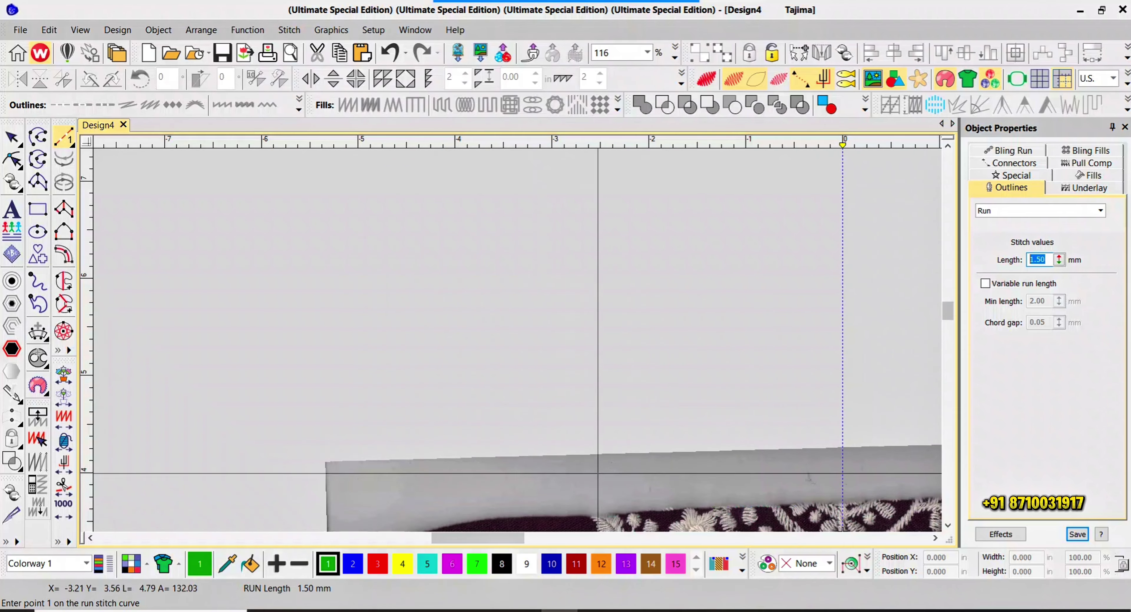
pyautogui.scroll(-1, 518, 341)
pyautogui.press('Escape')
pyautogui.scroll(-4, 518, 341)
pyautogui.scroll(4, 516, 354)
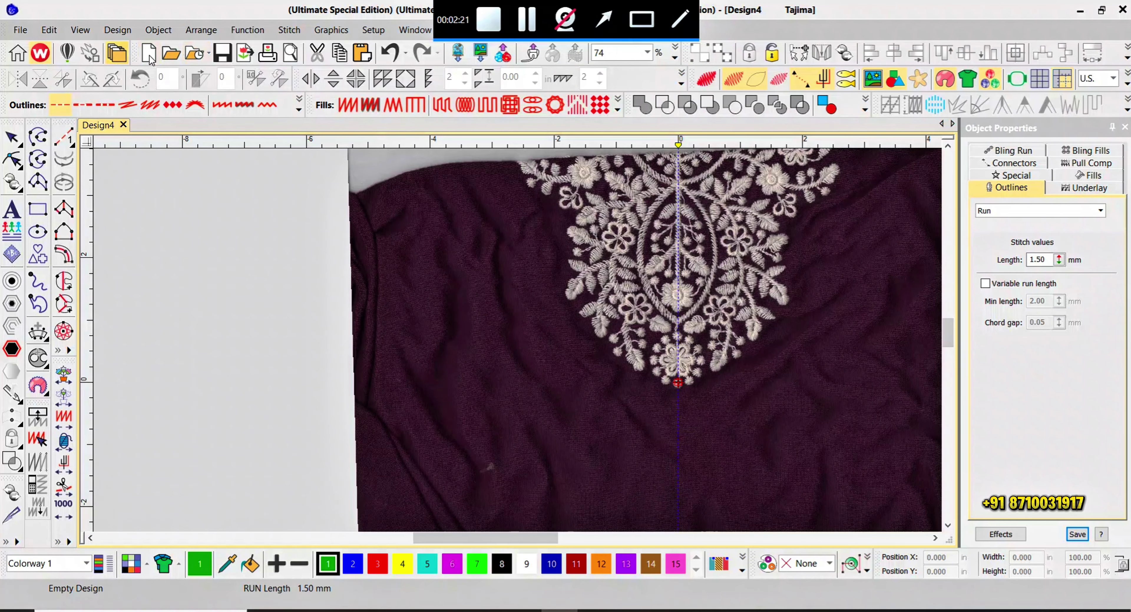
pyautogui.click(169, 52)
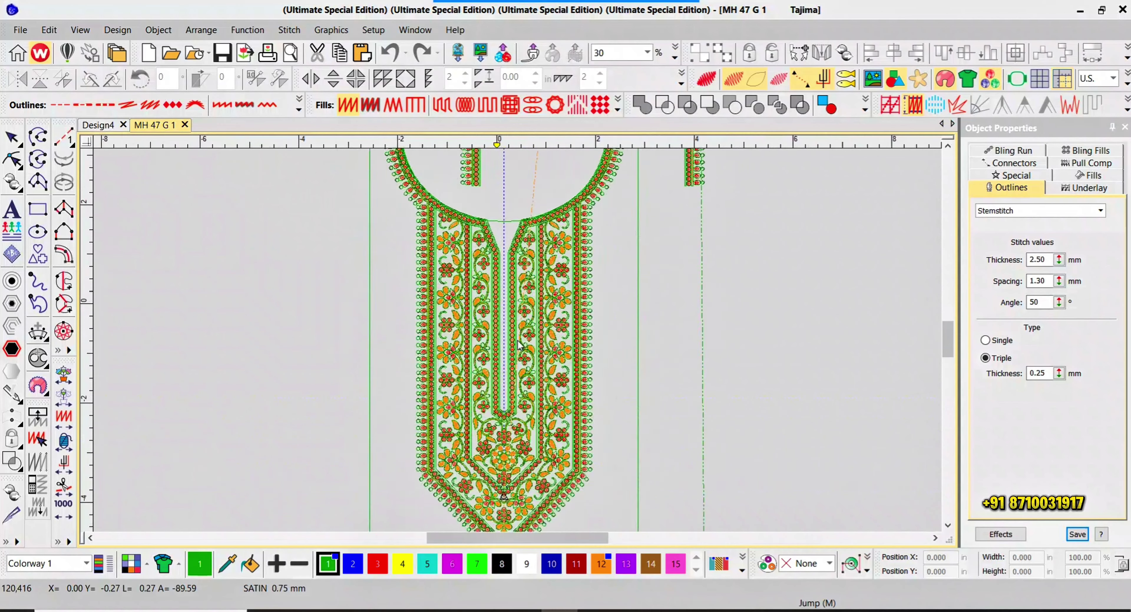
# - Enable variable run length for the small run-stitch leaf outline beside the curved stem, and deselect it
pyautogui.scroll(3, 519, 345)
pyautogui.scroll(4, 545, 325)
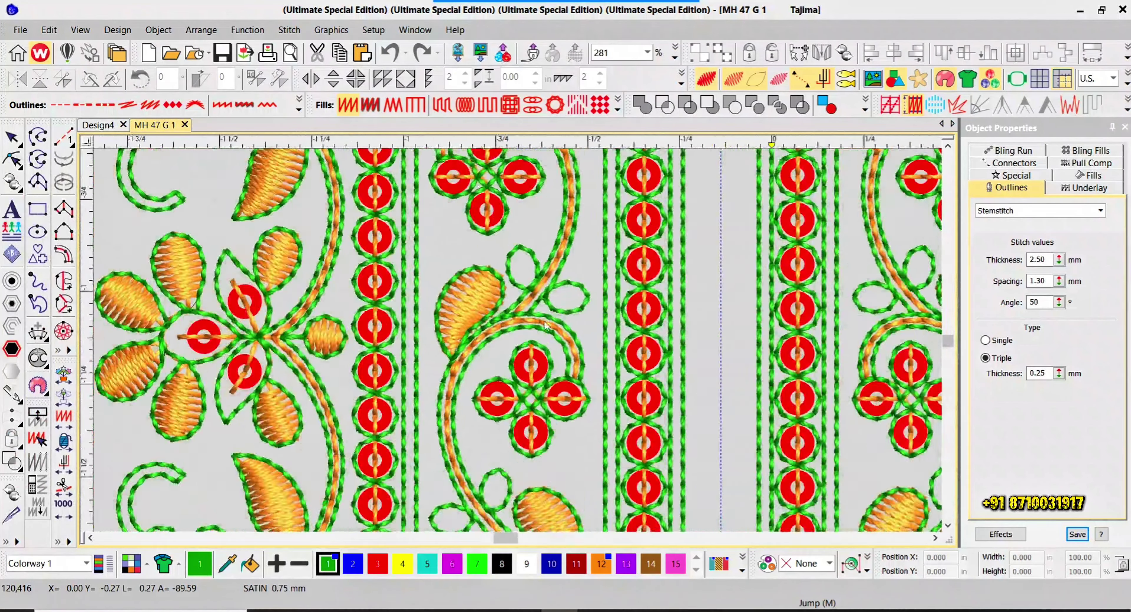
pyautogui.scroll(2, 545, 326)
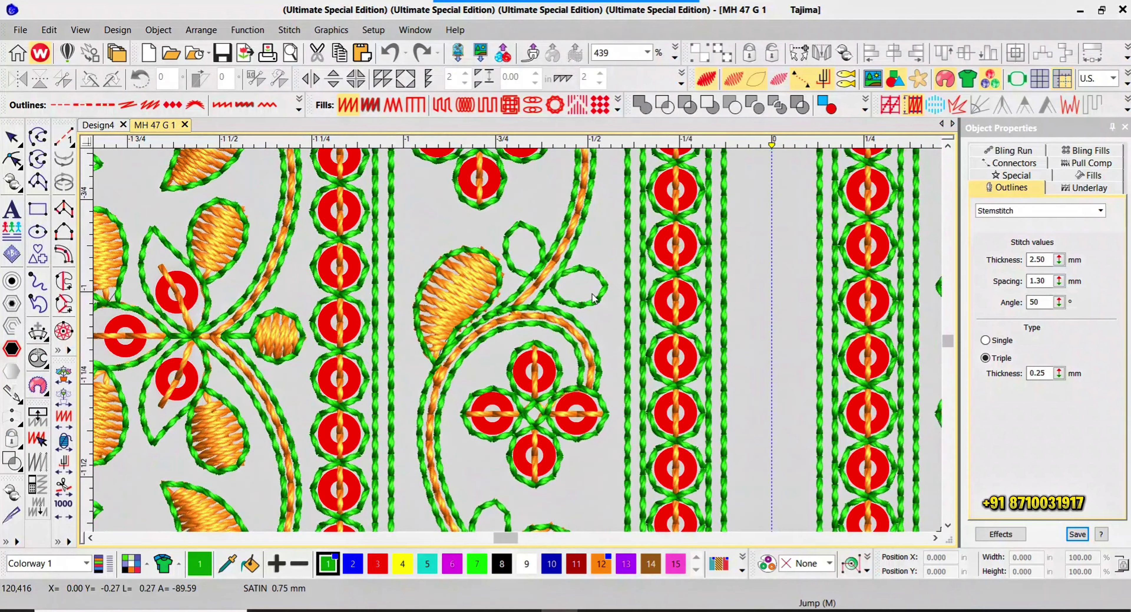
pyautogui.click(579, 304)
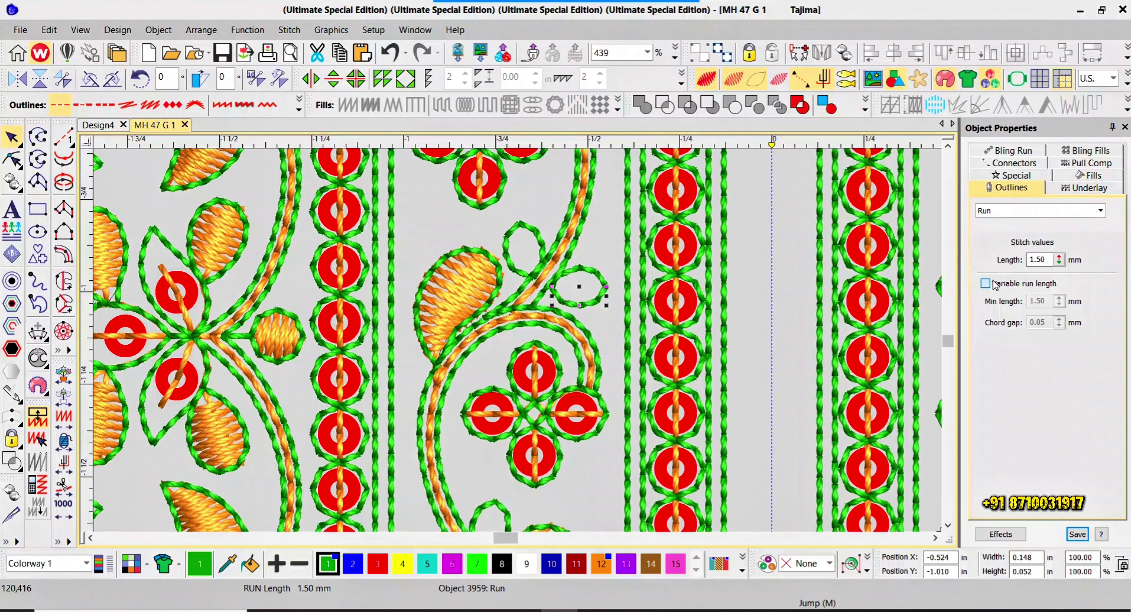
pyautogui.scroll(-2, 439, 334)
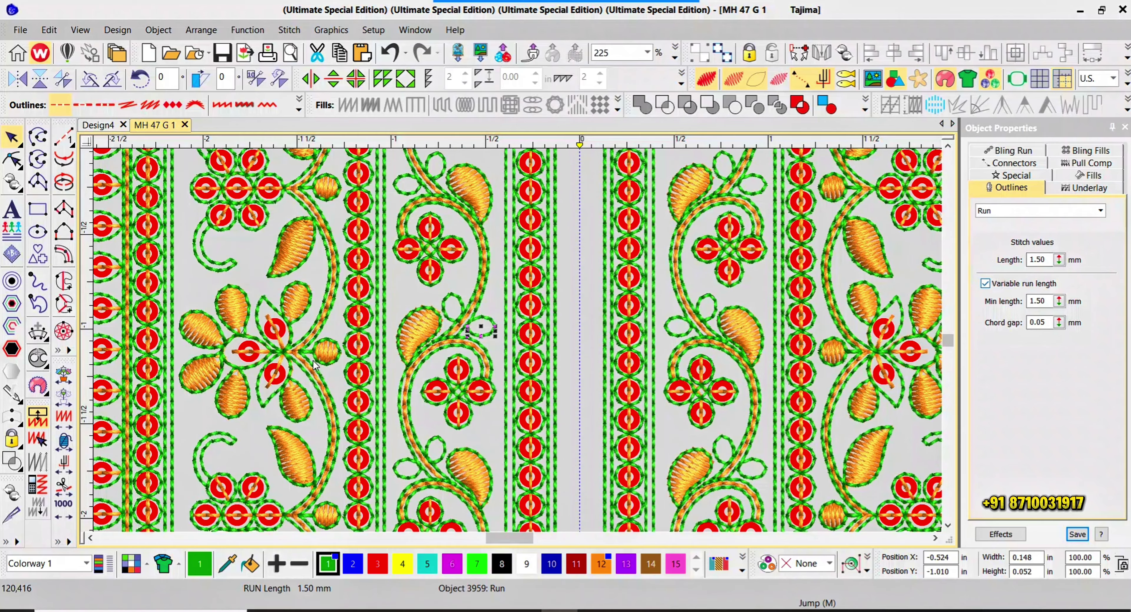
pyautogui.scroll(2, 408, 356)
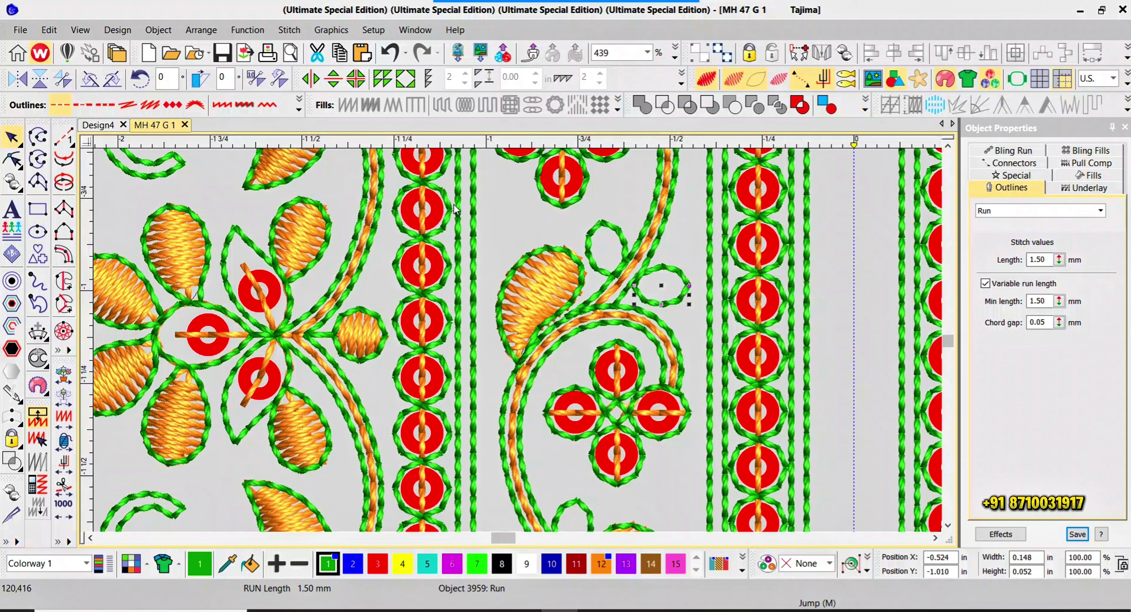
pyautogui.moveTo(493, 217); pyautogui.dragTo(479, 367)
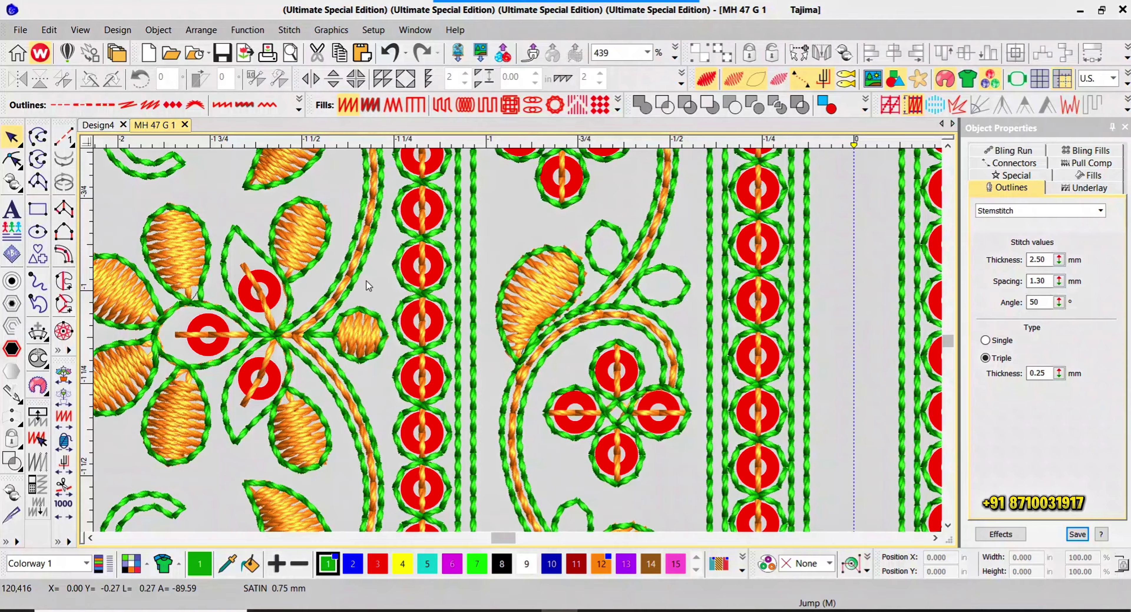
# - Select five satin petals and leaves around the upper flower and stems, and try moving them sideways off their outlines
pyautogui.scroll(-5, 642, 384)
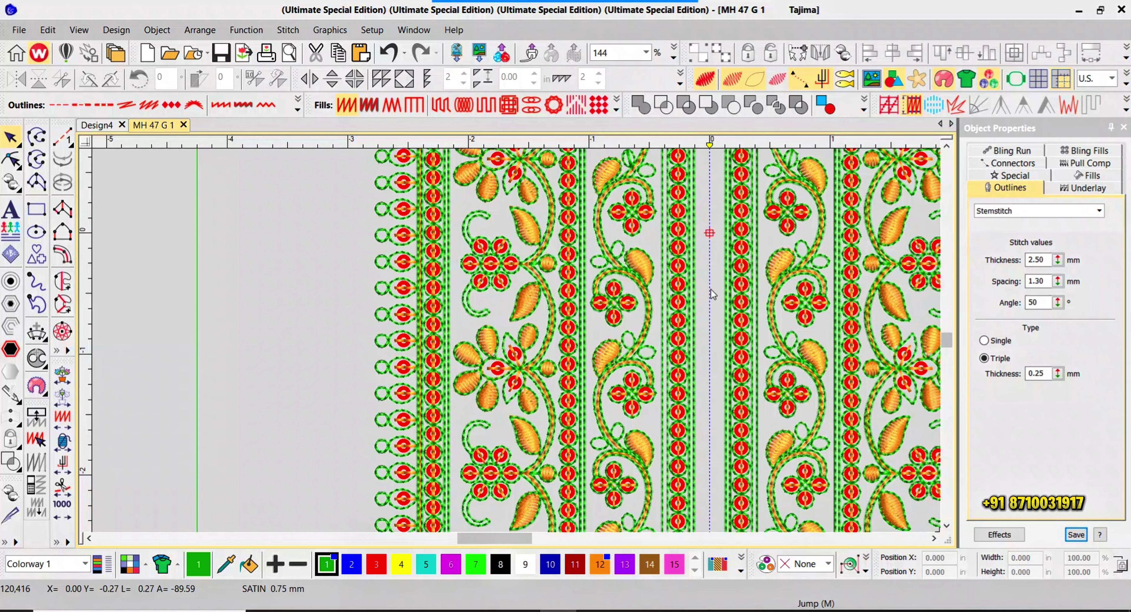
pyautogui.scroll(1, 466, 227)
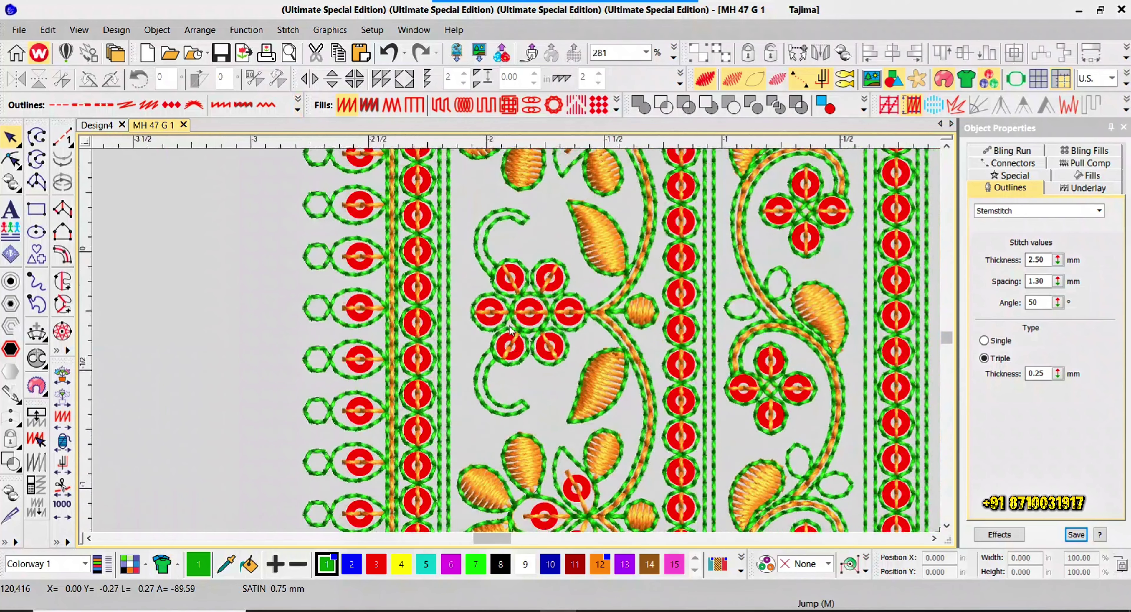
pyautogui.scroll(1, 512, 331)
pyautogui.scroll(-2, 532, 328)
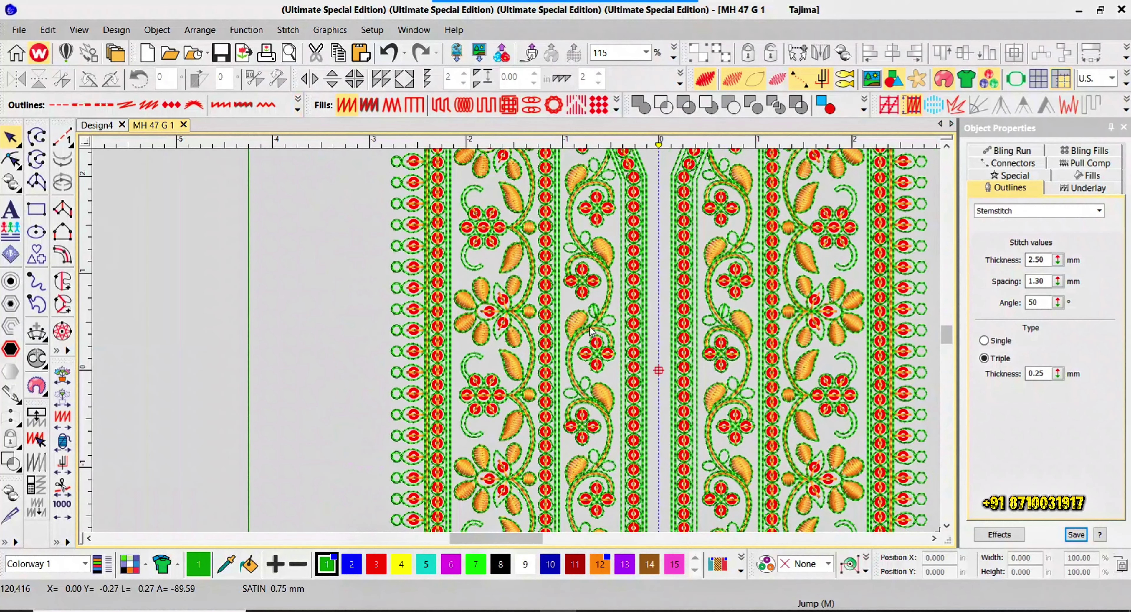
pyautogui.scroll(2, 634, 376)
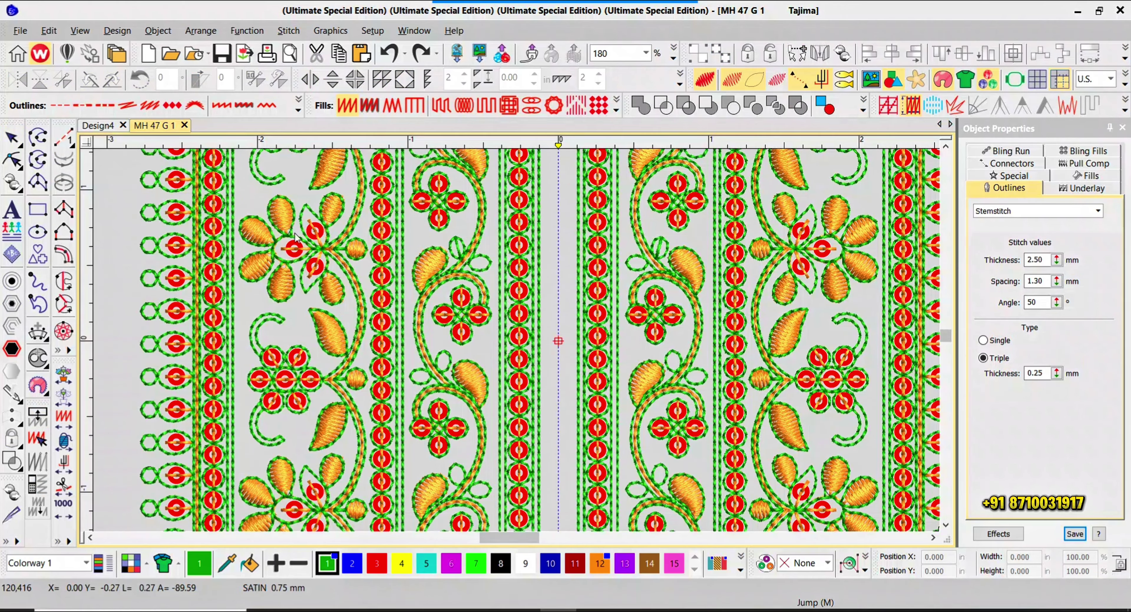
pyautogui.click(295, 237)
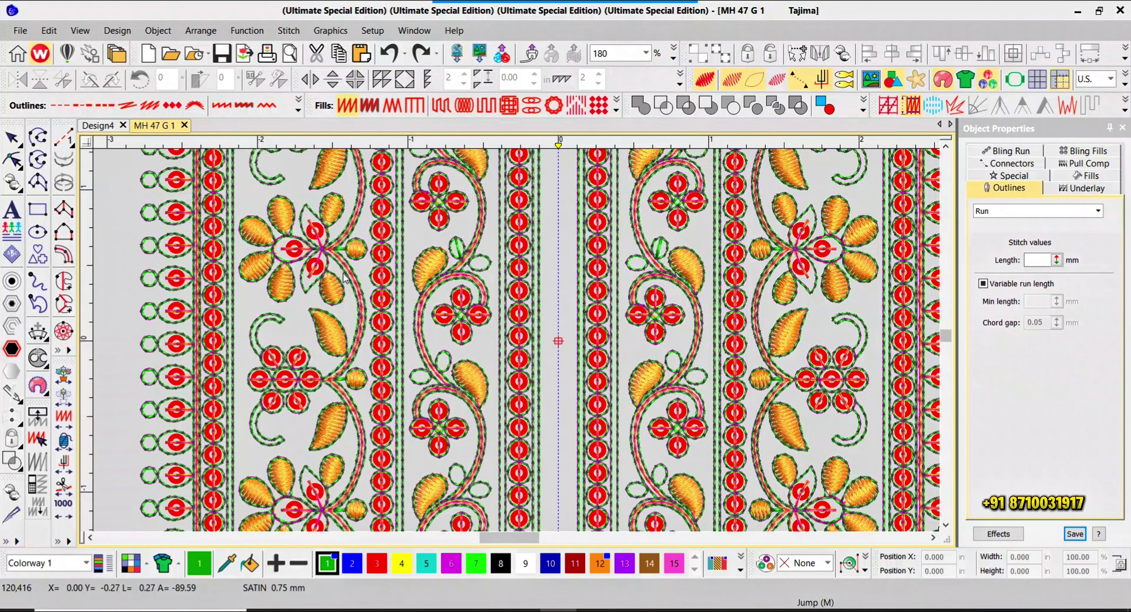
pyautogui.click(287, 279)
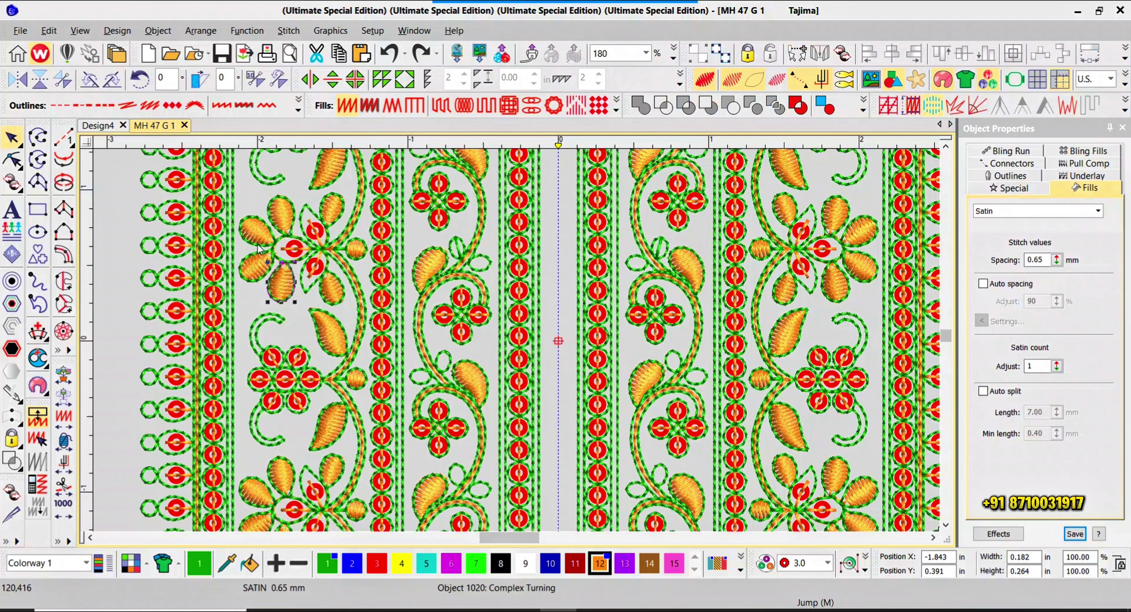
pyautogui.keyDown('ctrl'); pyautogui.click(325, 174); pyautogui.keyUp('ctrl')
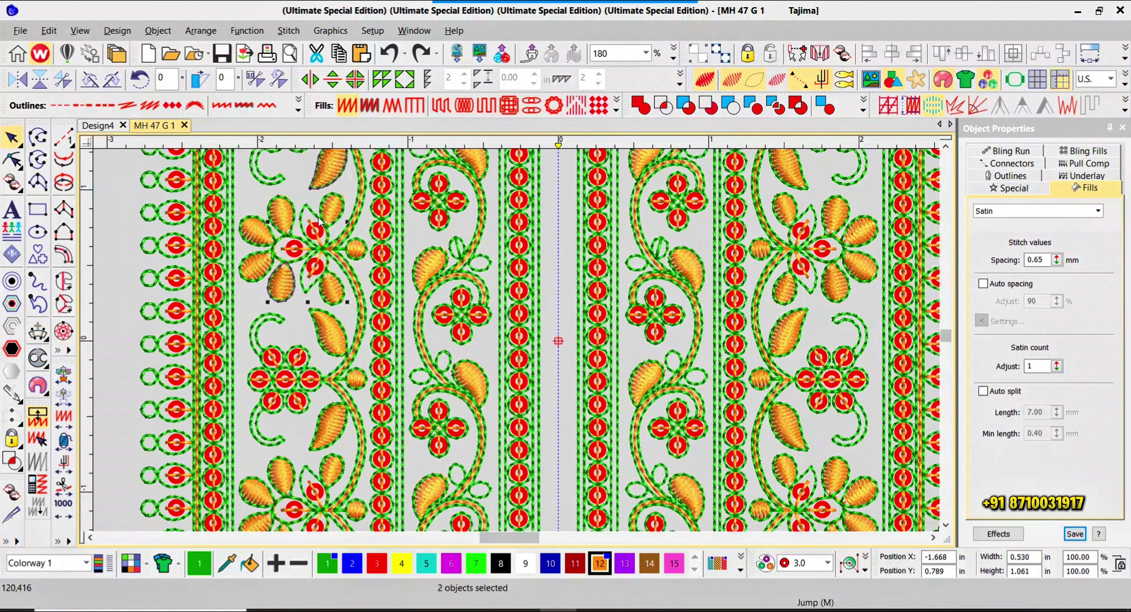
pyautogui.keyDown('ctrl'); pyautogui.click(334, 211); pyautogui.keyUp('ctrl')
pyautogui.keyDown('ctrl'); pyautogui.click(356, 248); pyautogui.keyUp('ctrl')
pyautogui.keyDown('ctrl'); pyautogui.click(358, 248); pyautogui.keyUp('ctrl')
pyautogui.keyDown('ctrl'); pyautogui.click(422, 266); pyautogui.keyUp('ctrl')
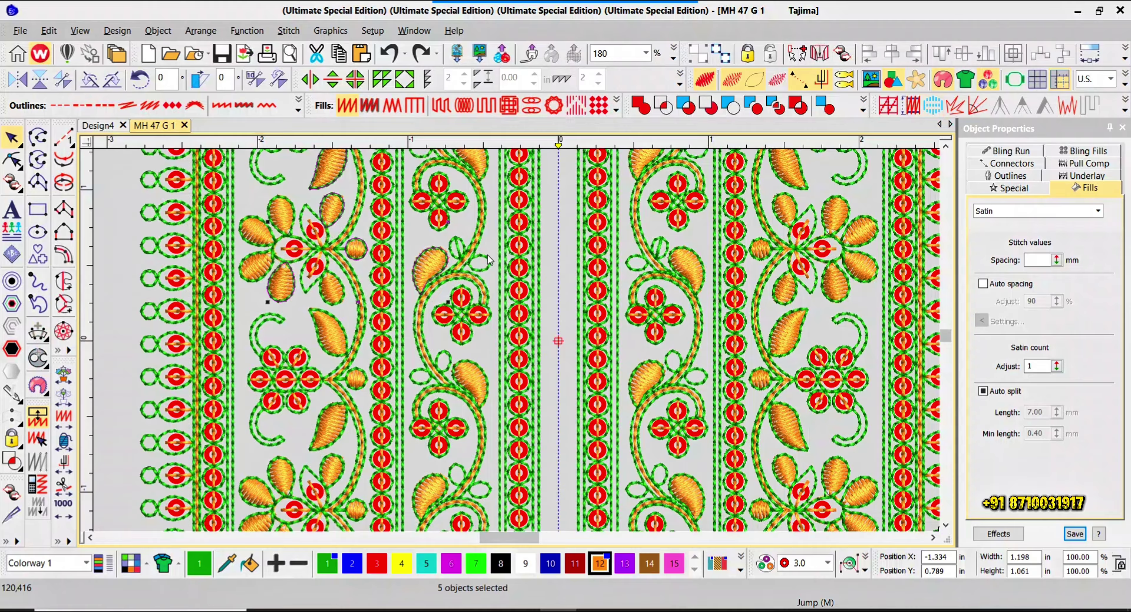
pyautogui.moveTo(428, 247); pyautogui.dragTo(302, 247)
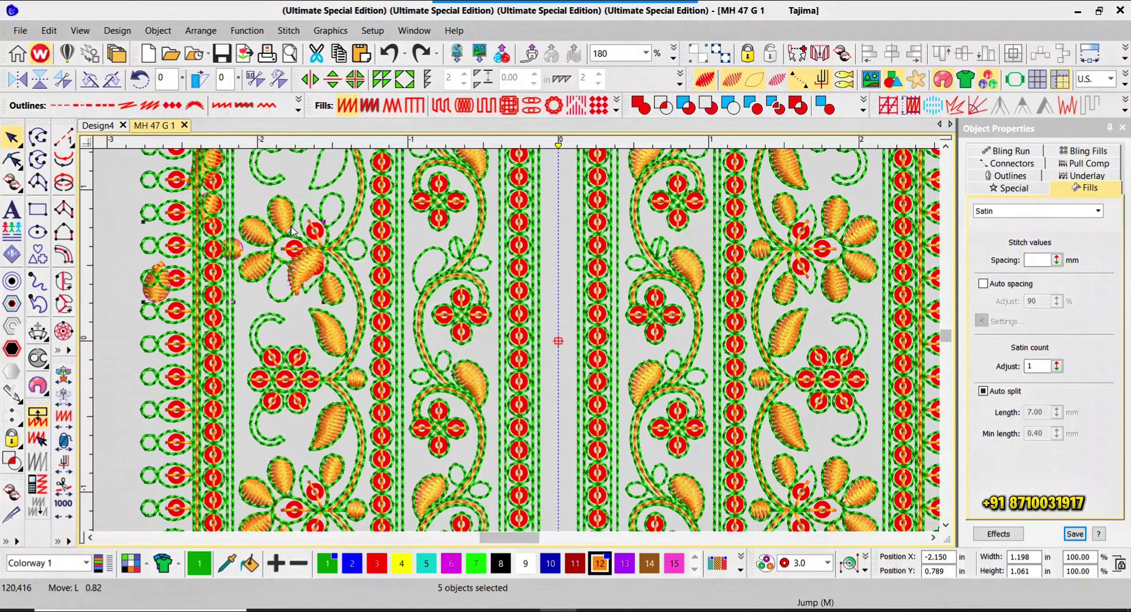
# - Copy one curved stem motif with its leaves and four-sequin flower from MH 47 G 1 into Design4
pyautogui.moveTo(439, 204); pyautogui.dragTo(611, 492)
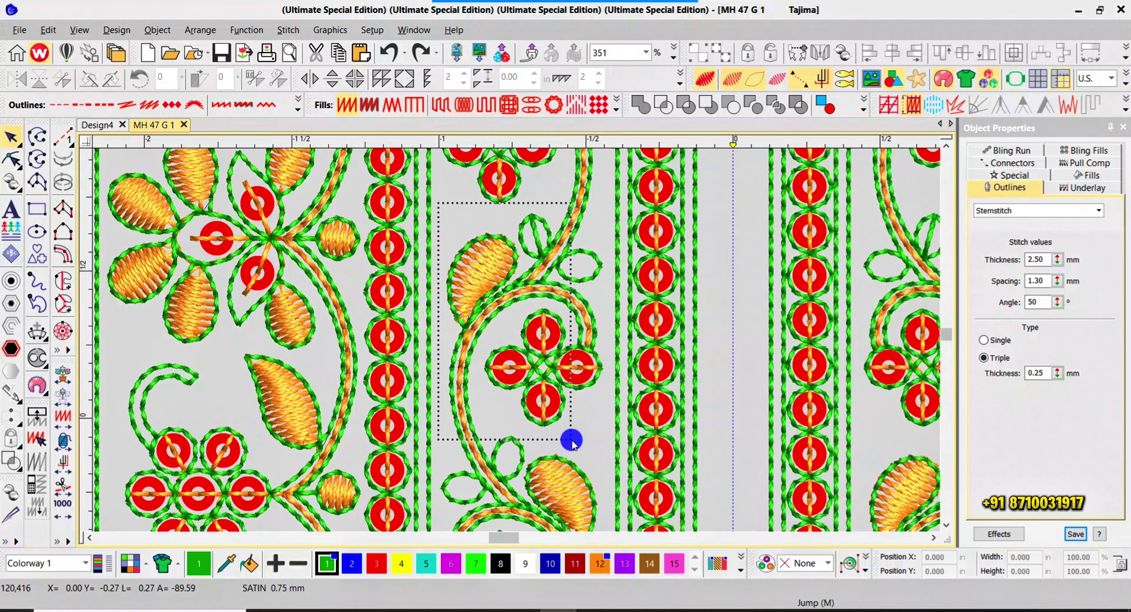
pyautogui.scroll(-2, 516, 345)
pyautogui.scroll(-2, 516, 345)
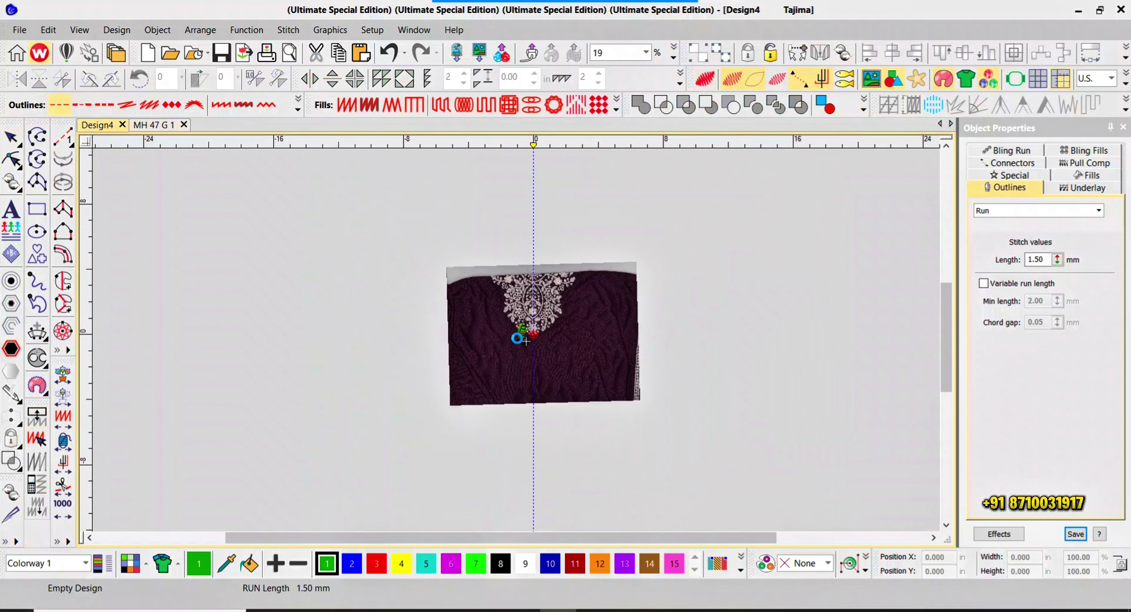
# - Move the pasted motif straight up onto the empty area above the fabric picture and deselect it
pyautogui.scroll(4, 550, 313)
pyautogui.press('Up')
pyautogui.press('Up')
pyautogui.press('Up')
pyautogui.press('Up')
pyautogui.press('Up')
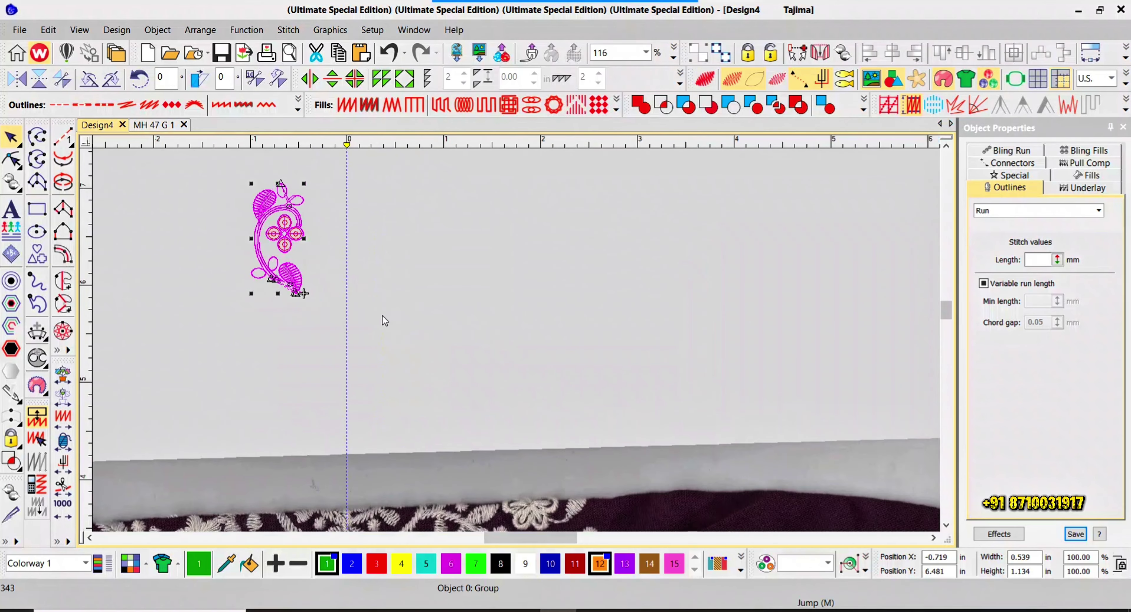
pyautogui.press('Escape')
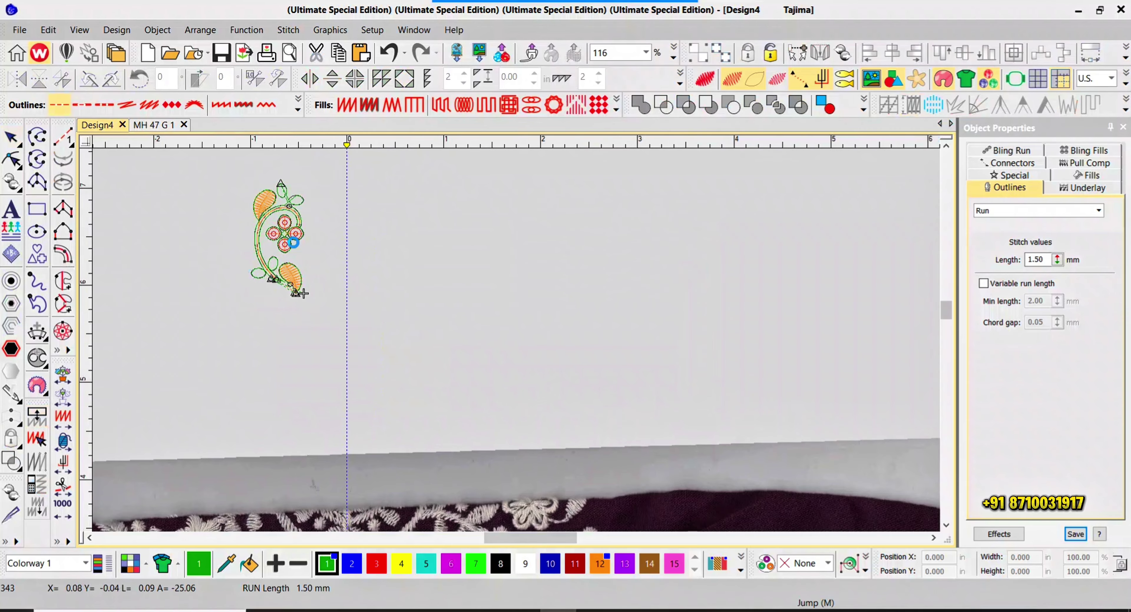
# - Show the pasted motif with realistic stitches and compare it with the embroidery in the fabric picture
pyautogui.press('t')
pyautogui.scroll(8, 280, 224)
pyautogui.scroll(-1, 516, 345)
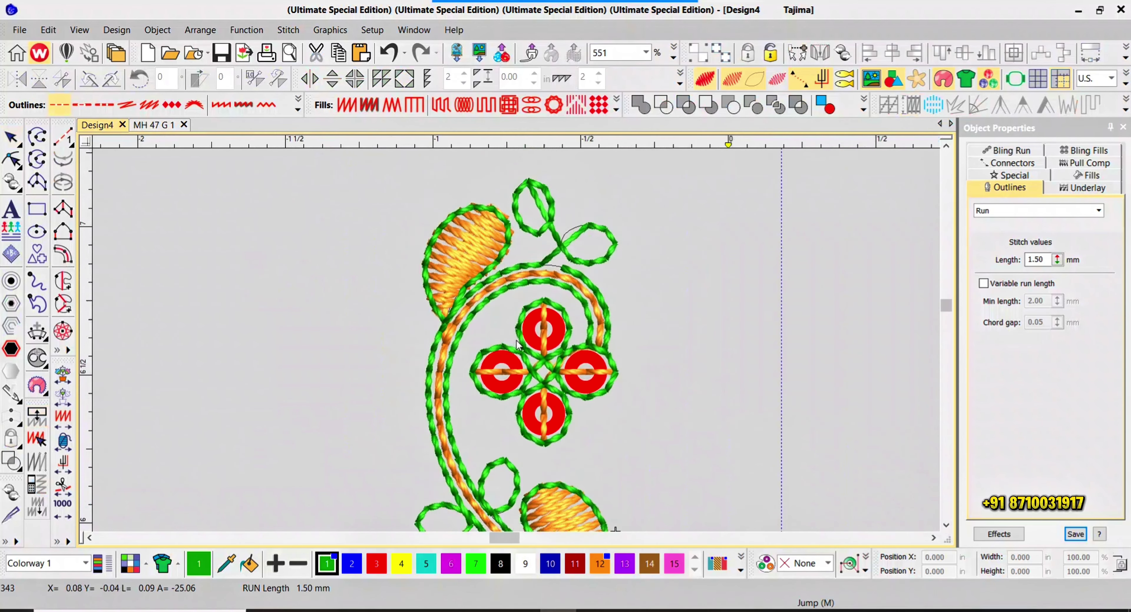
pyautogui.scroll(-3, 517, 344)
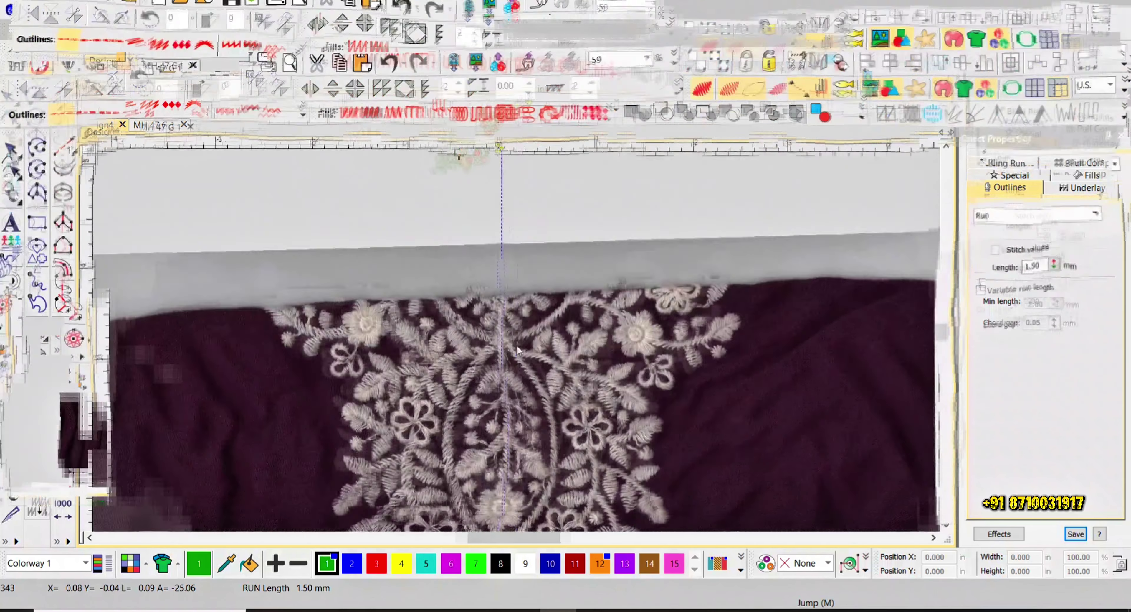
pyautogui.scroll(3, 527, 367)
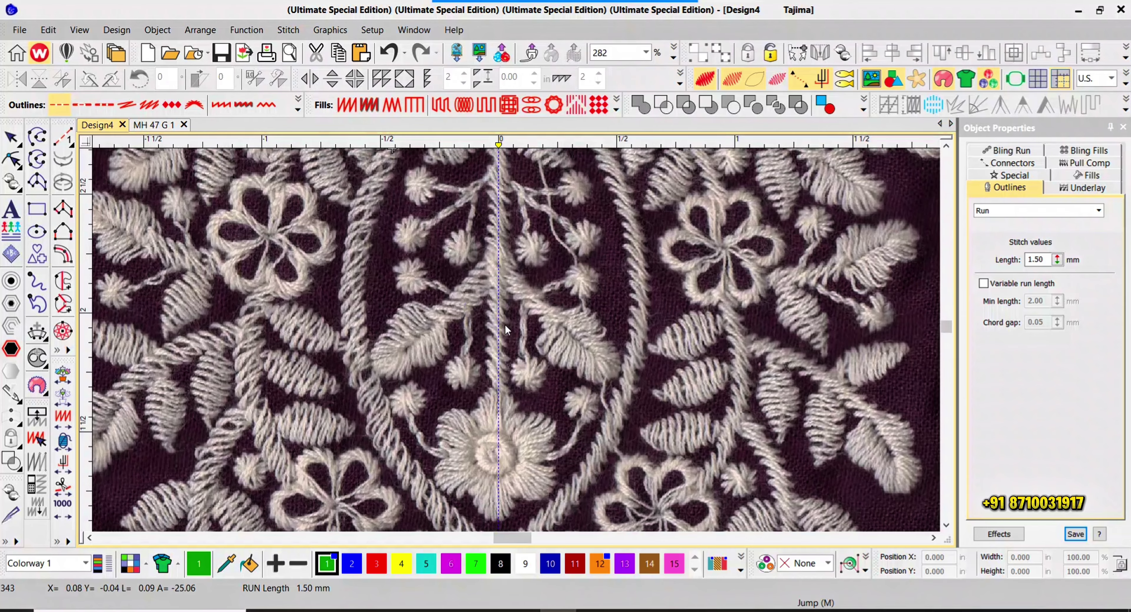
pyautogui.scroll(-3, 472, 319)
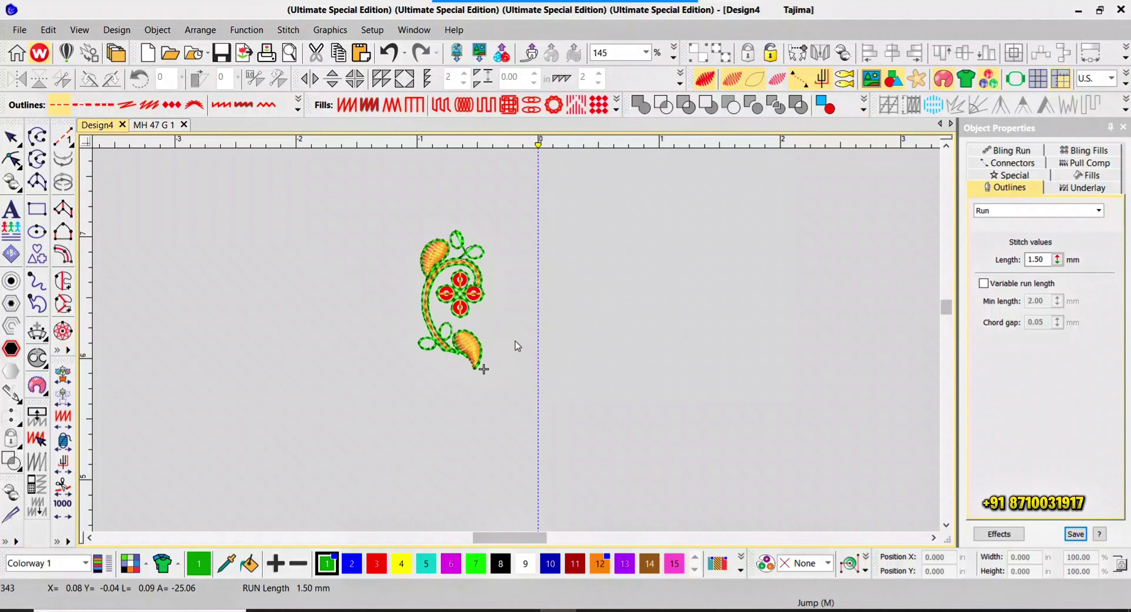
# - Try ungrouping the pasted motif and moving its upper satin leaf away from its outline
pyautogui.press('o')
pyautogui.moveTo(389, 235); pyautogui.dragTo(405, 206)
pyautogui.hotkey('ctrl', 'z')
pyautogui.hotkey('ctrl', 'u')
pyautogui.hotkey('ctrl', 'z')
pyautogui.moveTo(456, 278); pyautogui.dragTo(430, 243)
pyautogui.hotkey('ctrl', 'z')
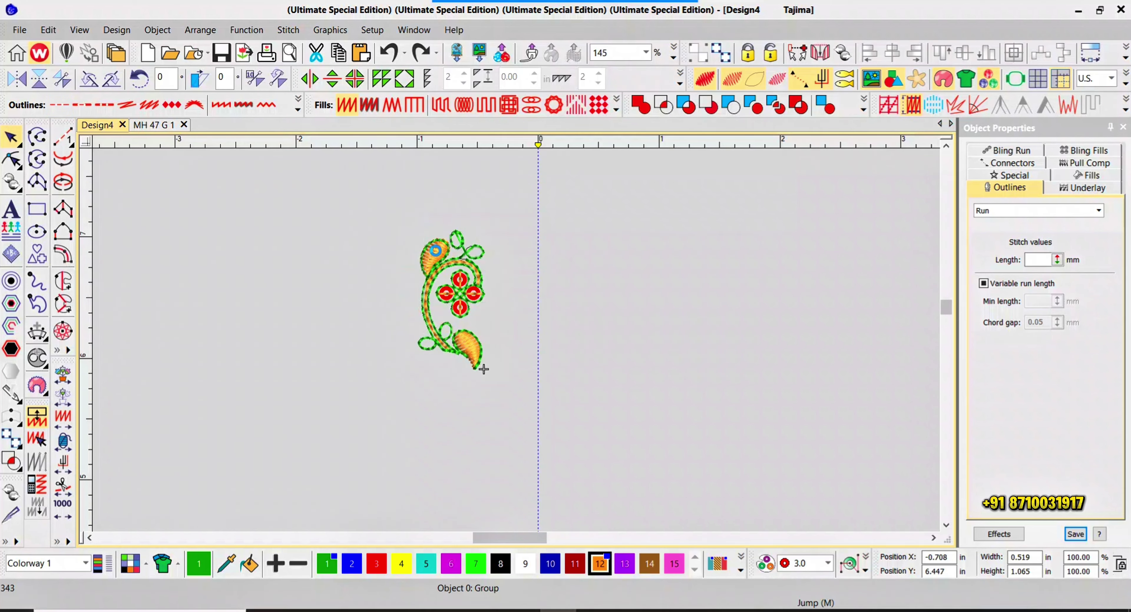
# - Try pulling the orange stitching and sequins of the pasted motif away from the green outlines, undoing each move
pyautogui.press('Escape')
pyautogui.click(436, 251)
pyautogui.scroll(5, 436, 251)
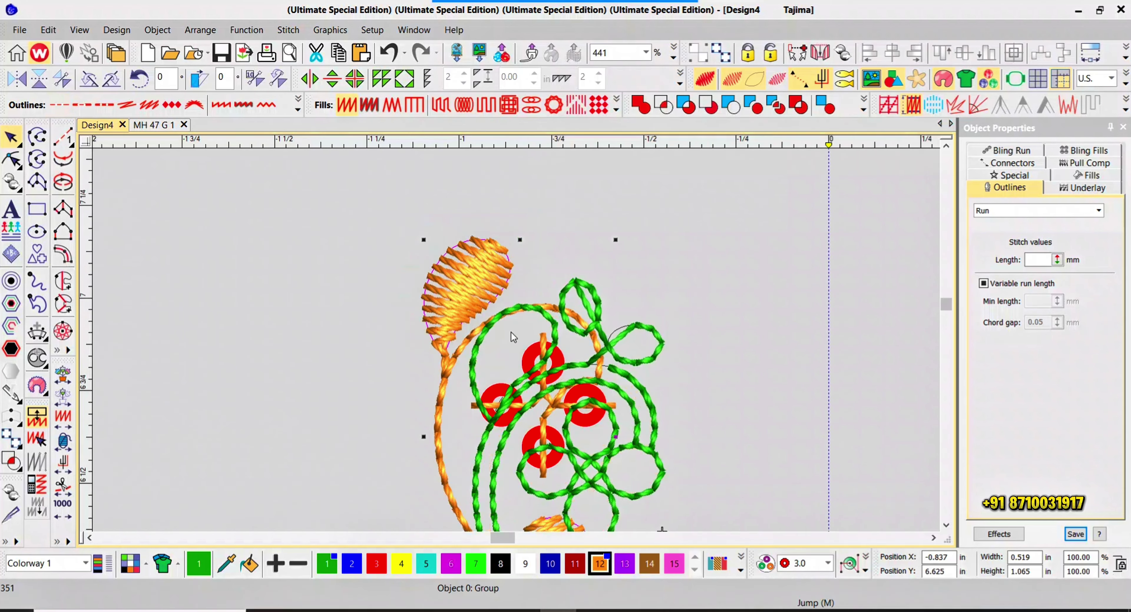
pyautogui.hotkey('ctrl', 'z')
pyautogui.press('Escape')
pyautogui.moveTo(512, 333); pyautogui.dragTo(500, 302)
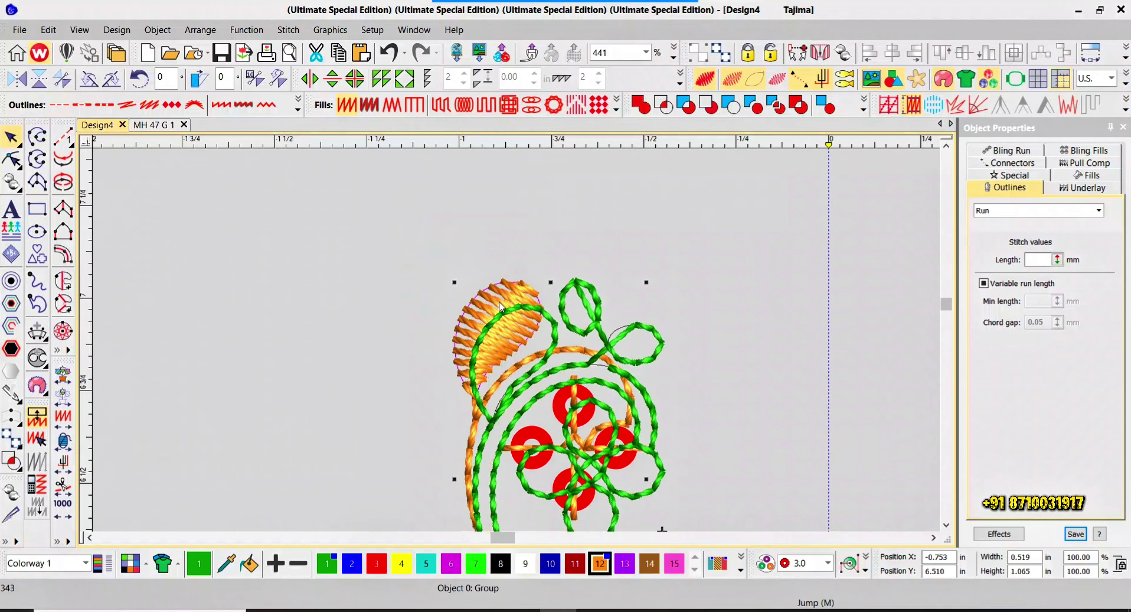
pyautogui.hotkey('ctrl', 'z')
pyautogui.press('Escape')
pyautogui.click(504, 333)
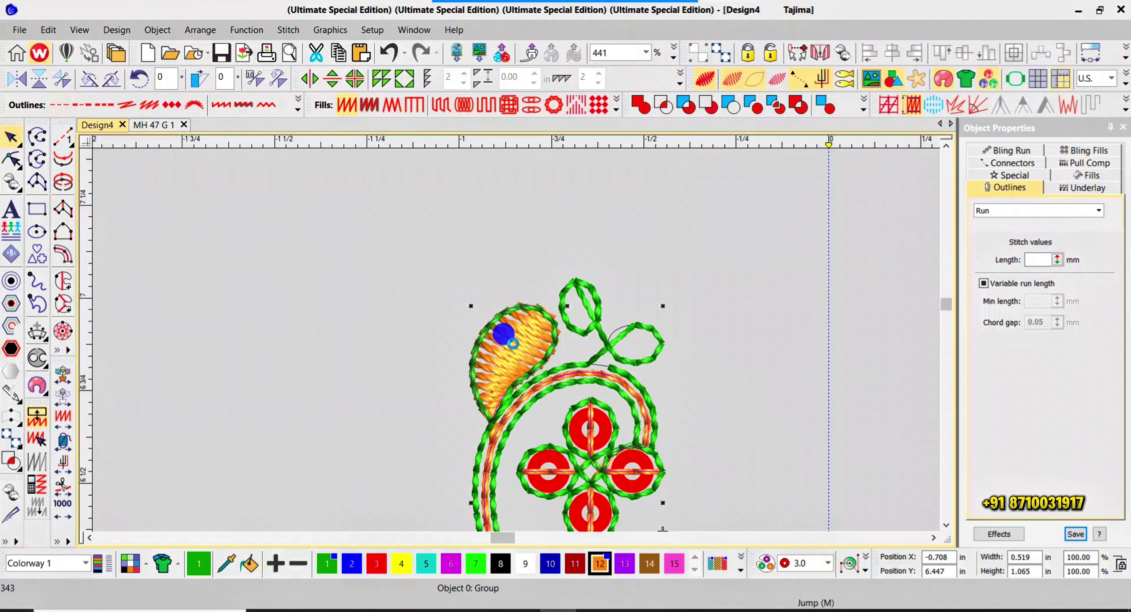
# - Try moving only the upper satin leaf up and away from its green run outline, and undo the move
pyautogui.press('Escape')
pyautogui.click(511, 342)
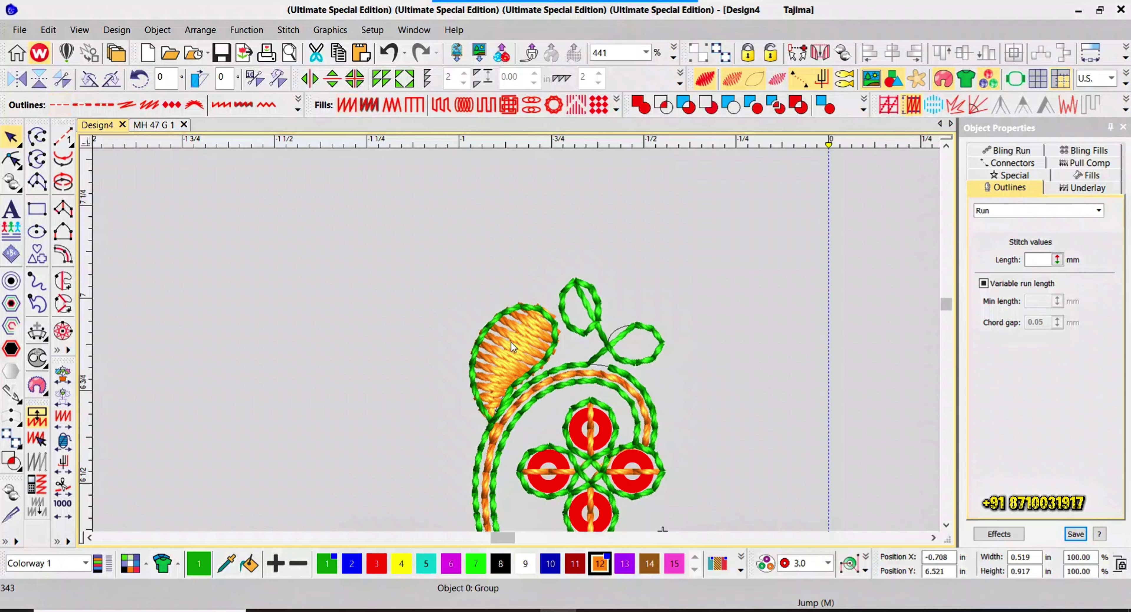
pyautogui.keyDown('ctrl'); pyautogui.click(511, 341); pyautogui.keyUp('ctrl')
pyautogui.moveTo(510, 341); pyautogui.dragTo(456, 234)
pyautogui.click(556, 403)
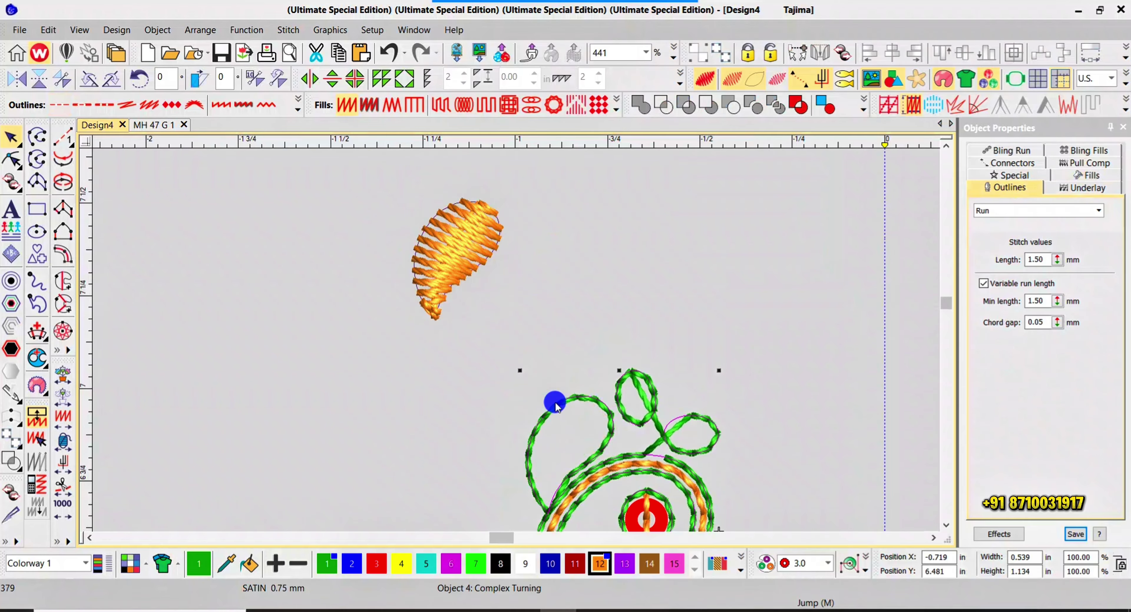
pyautogui.hotkey('ctrl', 'z')
# - Try moving the upper leaf's green run outline off its satin fill, and undo the move
pyautogui.click(555, 401)
pyautogui.click(555, 402)
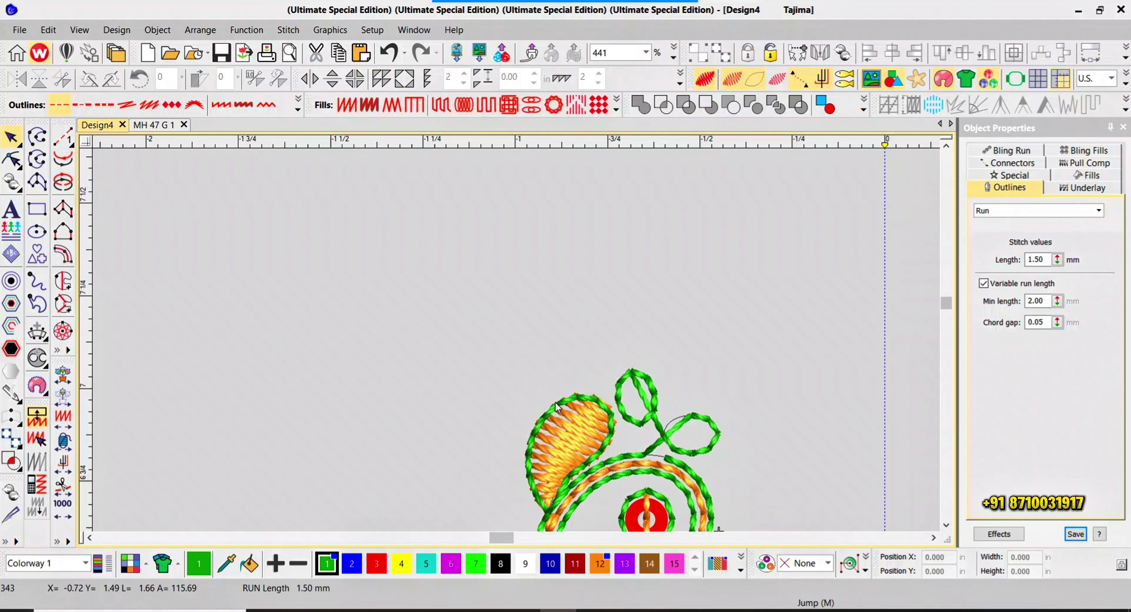
pyautogui.click(555, 402)
pyautogui.click(555, 402)
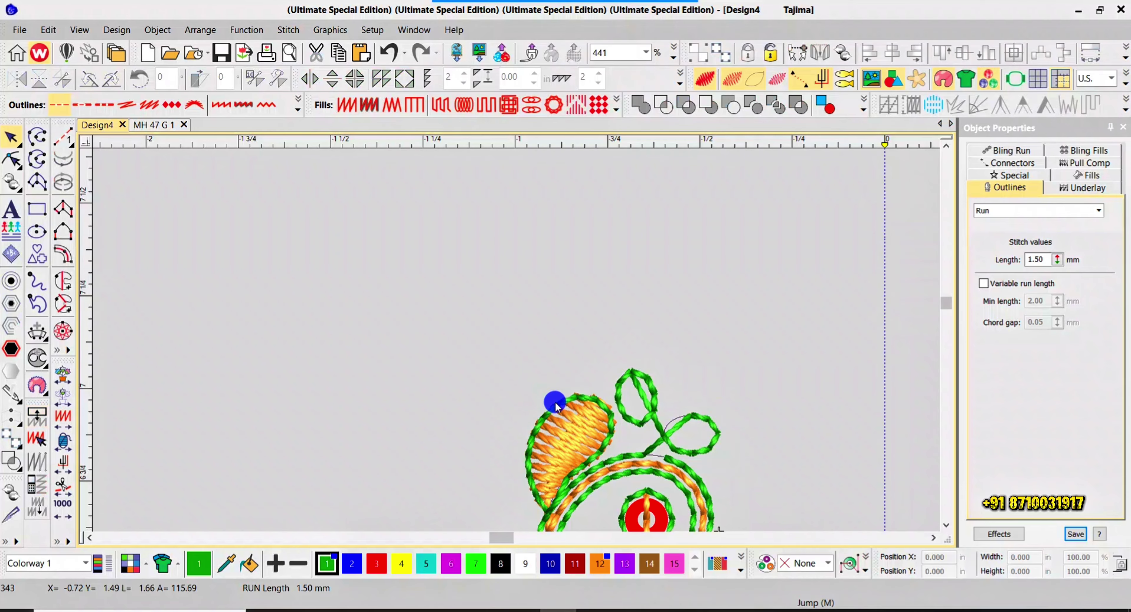
pyautogui.moveTo(555, 400); pyautogui.dragTo(530, 326)
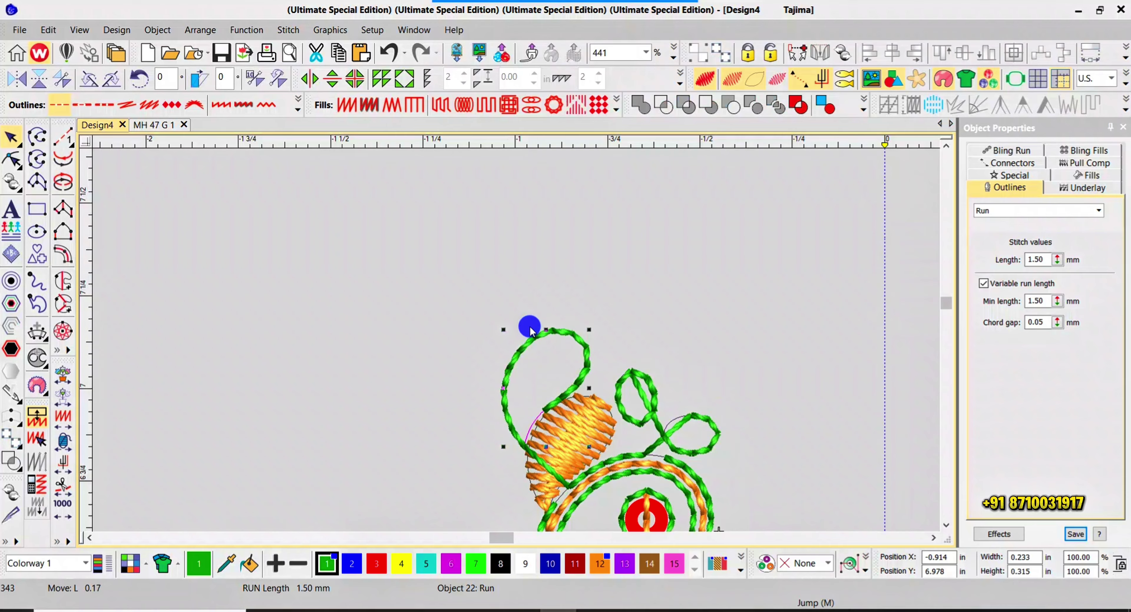
pyautogui.keyDown('ctrl'); pyautogui.click(566, 437); pyautogui.keyUp('ctrl')
pyautogui.hotkey('ctrl', 'z')
# - Place a copy of the motif's upper satin leaf with its outline over the left leaf inside the fabric picture's central oval
pyautogui.click(567, 441)
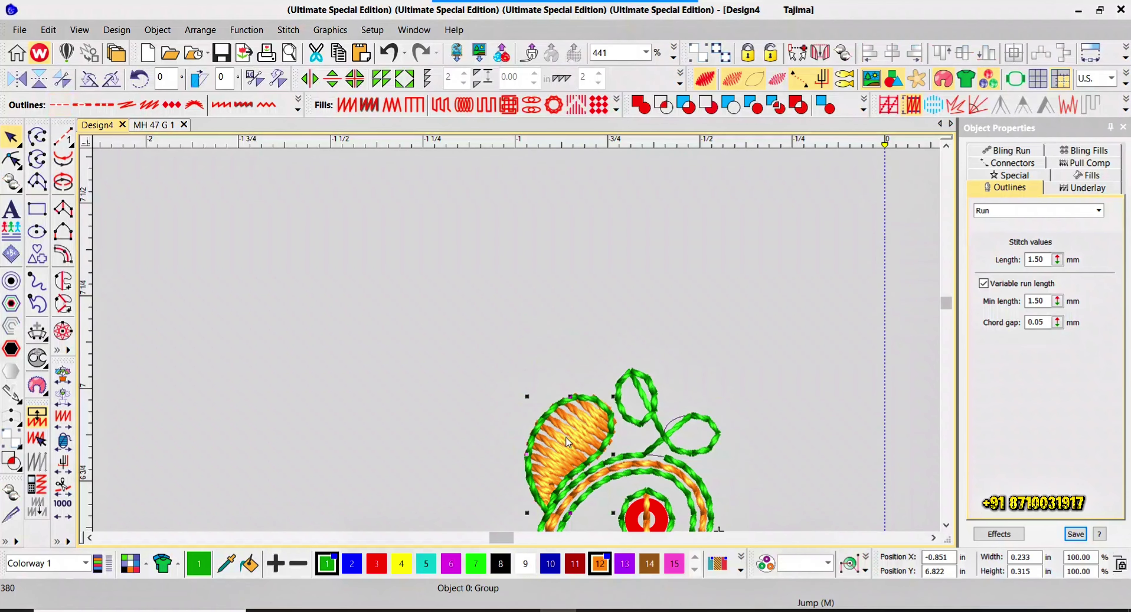
pyautogui.hotkey('shift', 'z')
pyautogui.moveTo(514, 338)
pyautogui.mouseDown()
pyautogui.moveTo(542, 417)
pyautogui.moveTo(458, 277)
pyautogui.moveTo(402, 270)
pyautogui.moveTo(516, 338)
pyautogui.moveTo(511, 323)
pyautogui.mouseUp()
pyautogui.hotkey('shift', 'z')
pyautogui.hotkey('shift', 'z')
pyautogui.press('z')
pyautogui.press('z')
pyautogui.press('z')
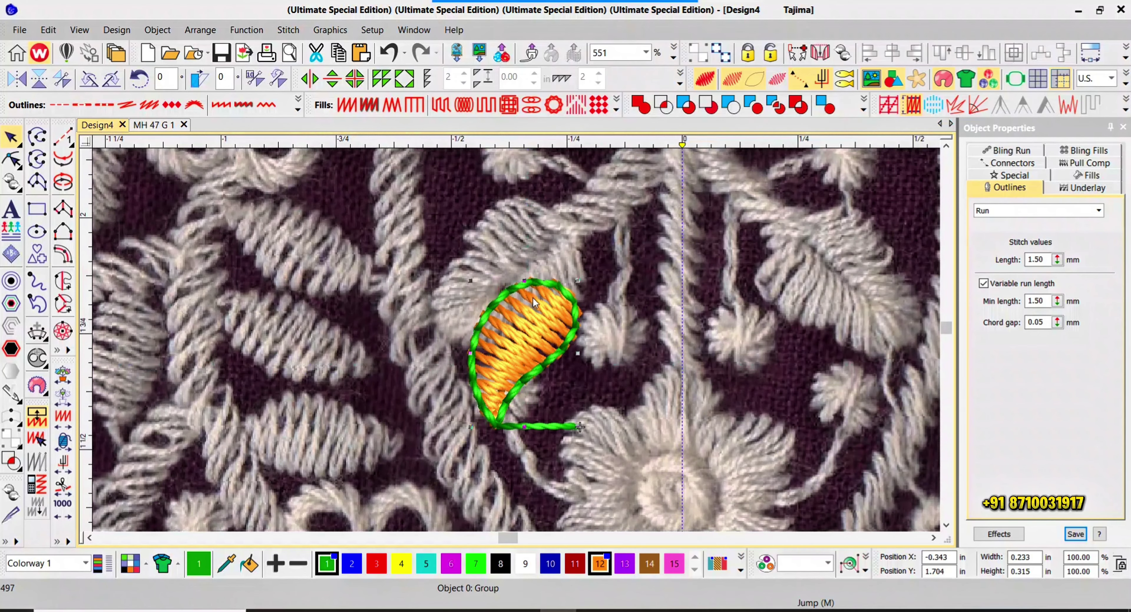
# - Flip the copied leaf vertically and rotate it about 90 degrees clockwise to follow the fabric leaf's direction
pyautogui.press('y')
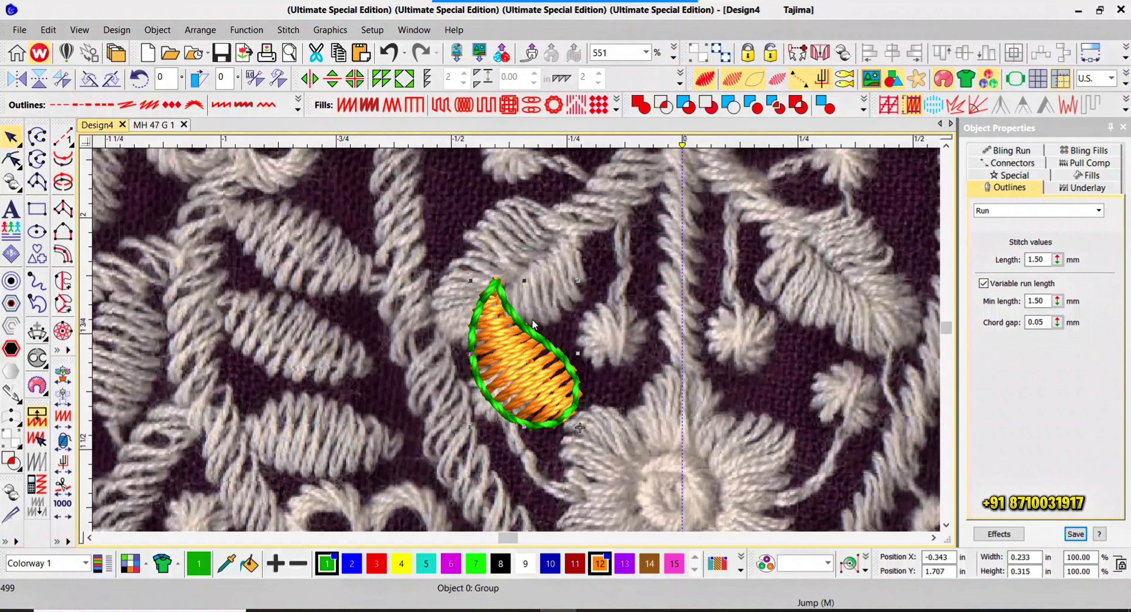
pyautogui.moveTo(577, 281); pyautogui.dragTo(534, 279)
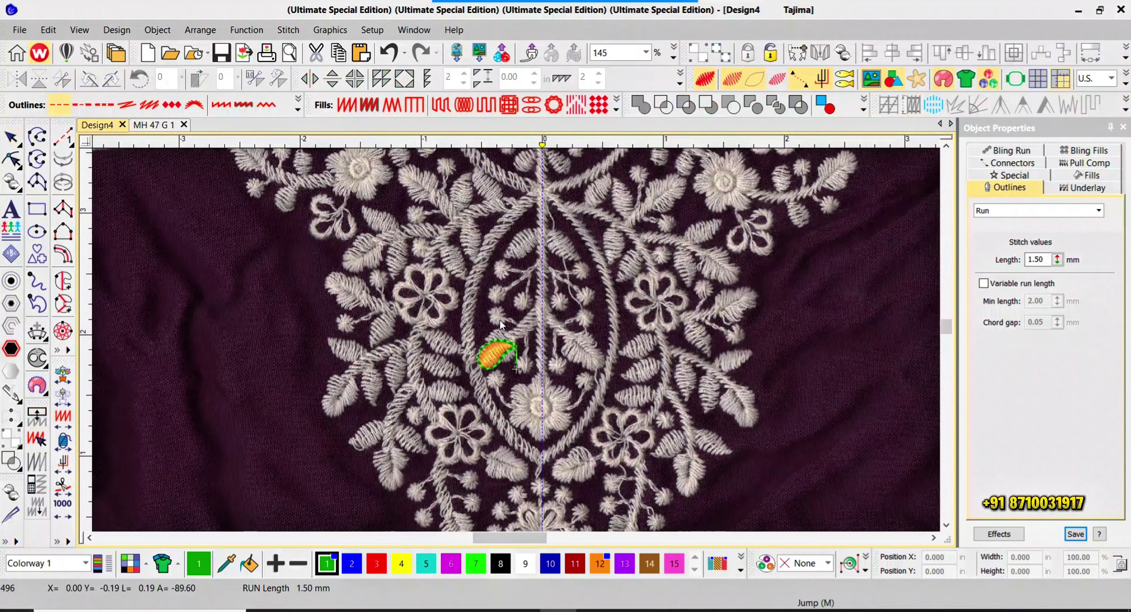
pyautogui.scroll(3, 505, 334)
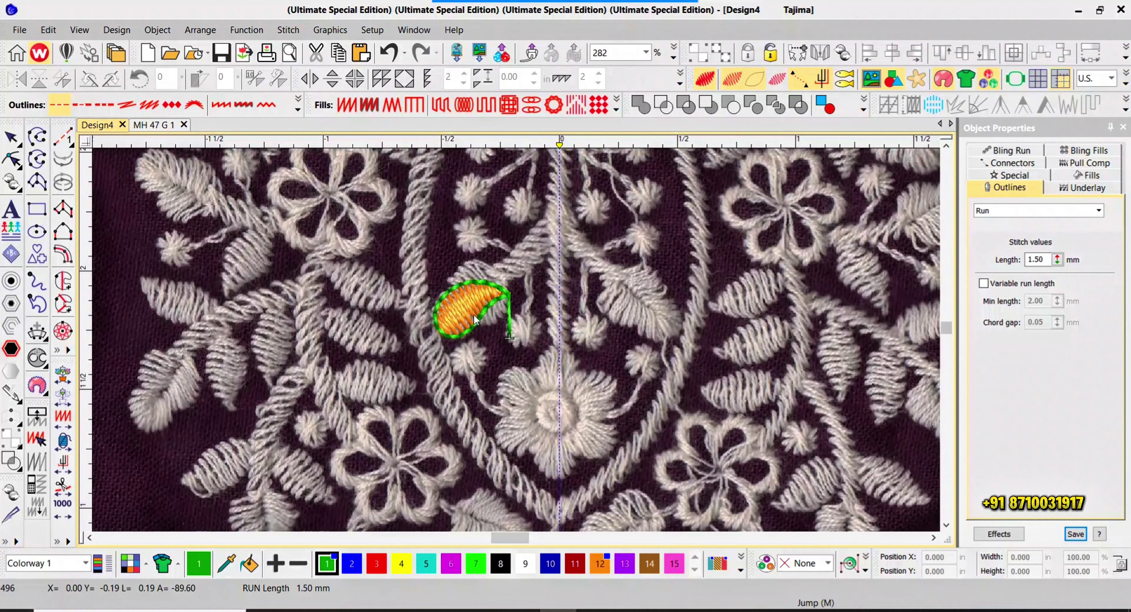
# - Group the copied leaf with its outline, fit it over the embroidered leaf left of the center line, and deselect it
pyautogui.hotkey('ctrl', 'a')
pyautogui.hotkey('ctrl', 'g')
pyautogui.moveTo(474, 315); pyautogui.dragTo(486, 302)
pyautogui.scroll(3, 516, 339)
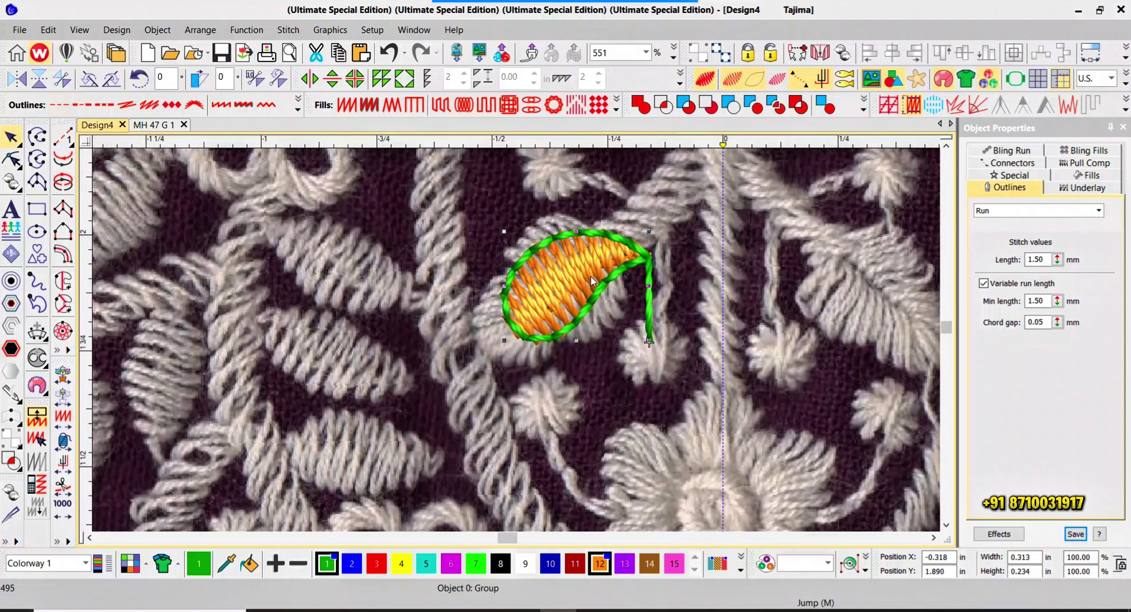
pyautogui.press('Escape')
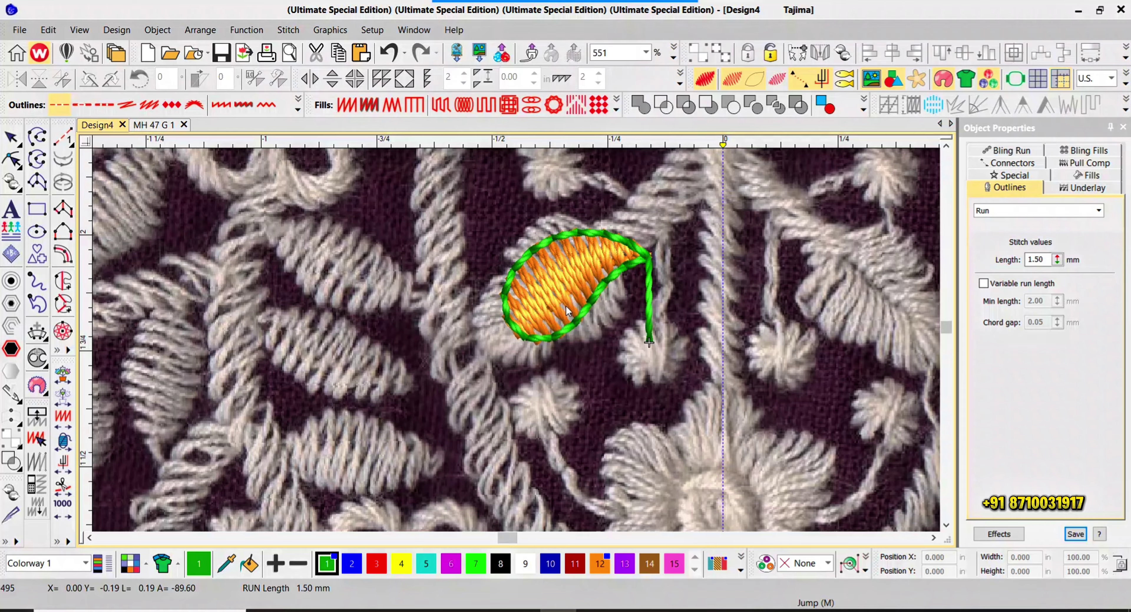
# - Examine the reshape points on the copied leaf's green run outline
pyautogui.scroll(2, 618, 279)
pyautogui.press('h')
pyautogui.click(509, 337)
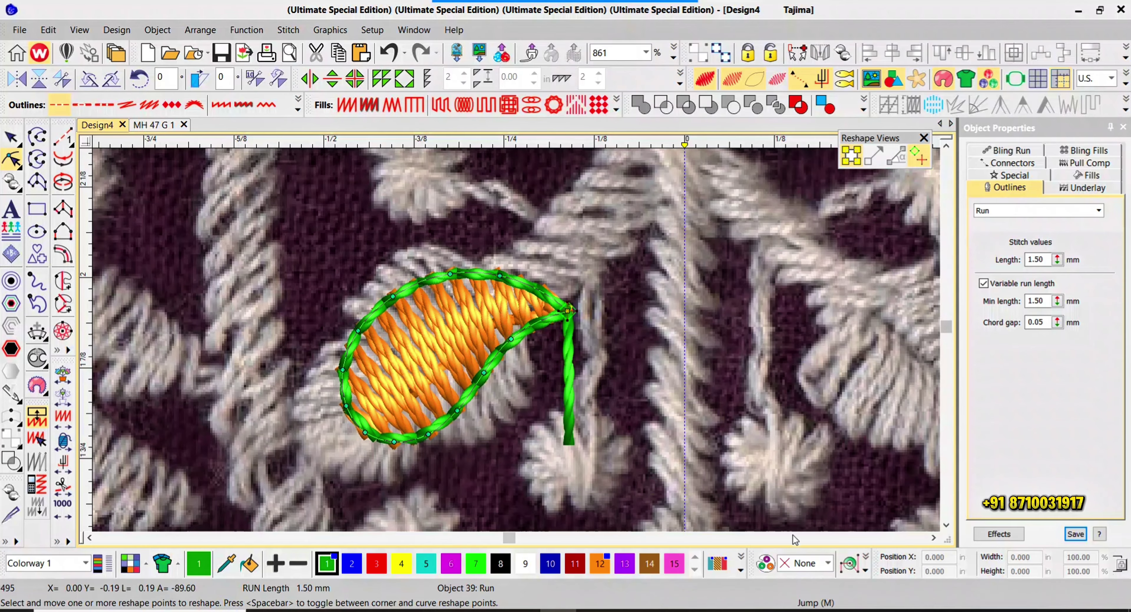
pyautogui.click(807, 564)
pyautogui.click(806, 566)
pyautogui.press('Escape')
pyautogui.press('Escape')
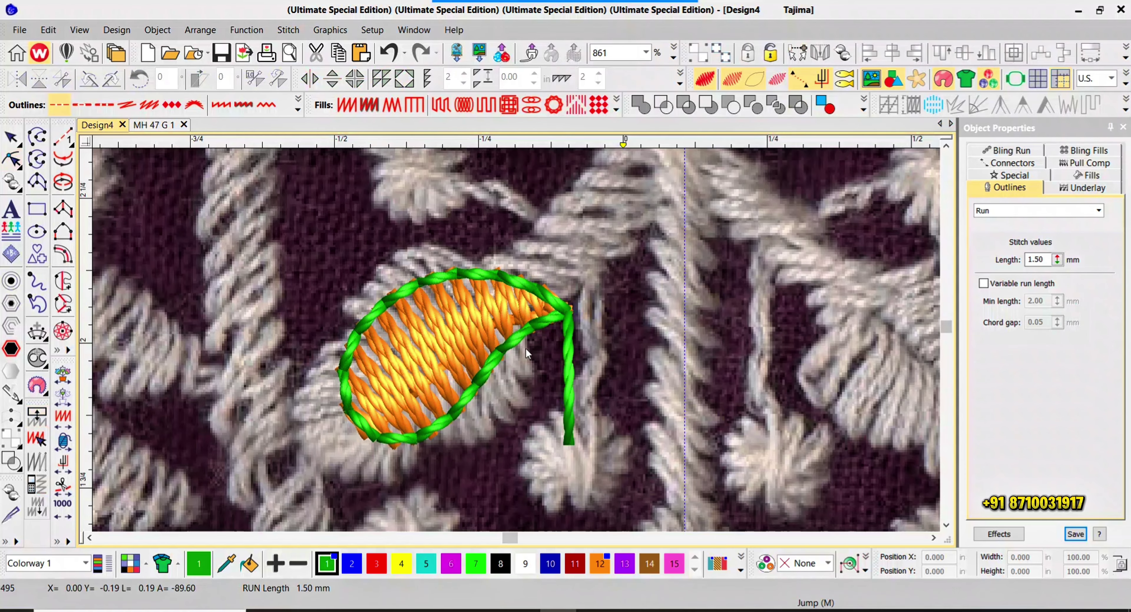
# - Mirror-copy the leaf horizontally across the vertical center line onto the matching leaf on the other side
pyautogui.scroll(-2, 525, 348)
pyautogui.click(494, 352)
pyautogui.click(307, 77)
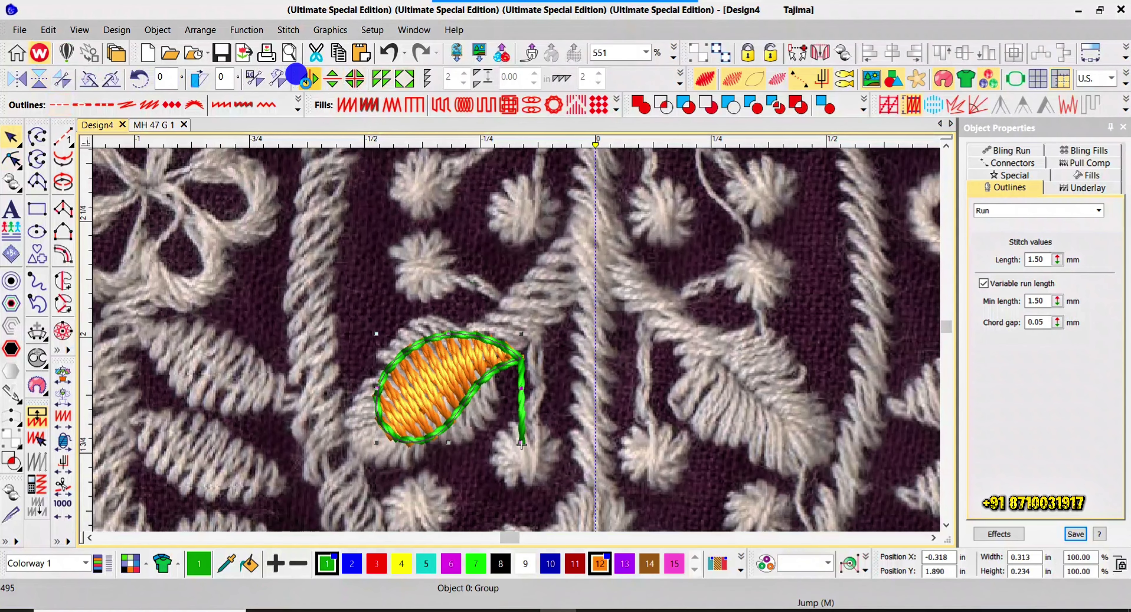
pyautogui.click(586, 369)
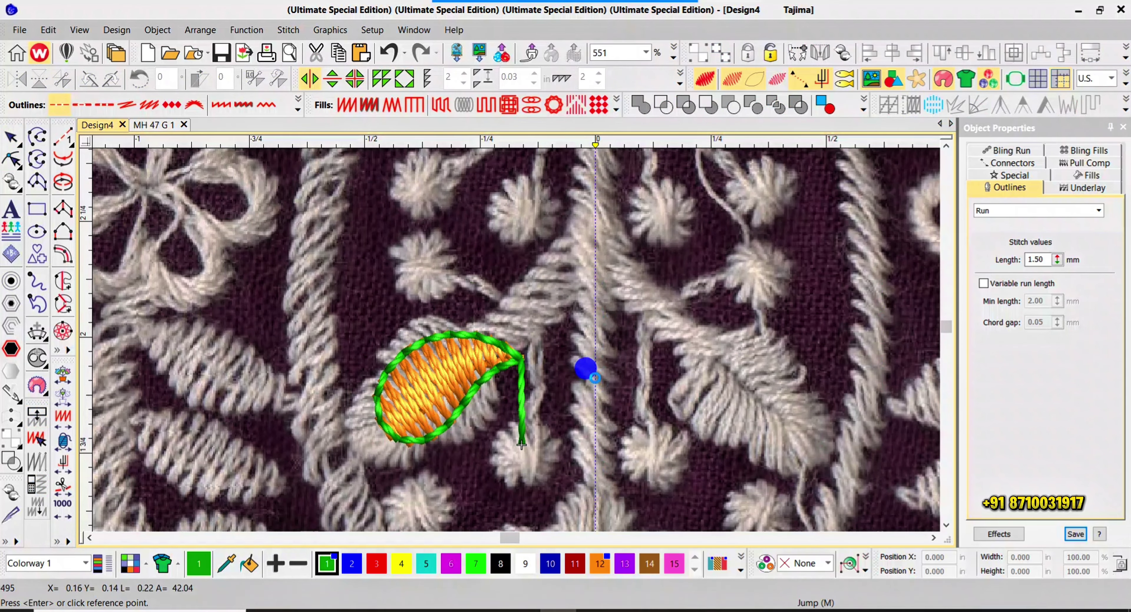
pyautogui.click(818, 447)
pyautogui.scroll(-6, 578, 345)
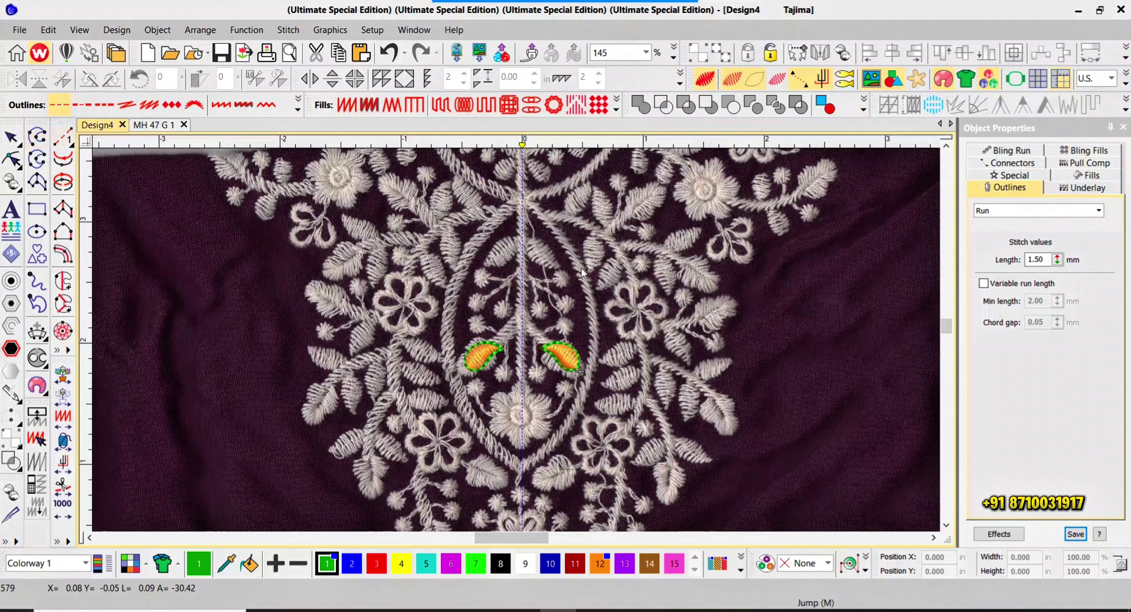
# - Digitize a straight vertical run line about 1.98 in long along the central stem, up to the fabric's upper edge
pyautogui.scroll(-5, 521, 356)
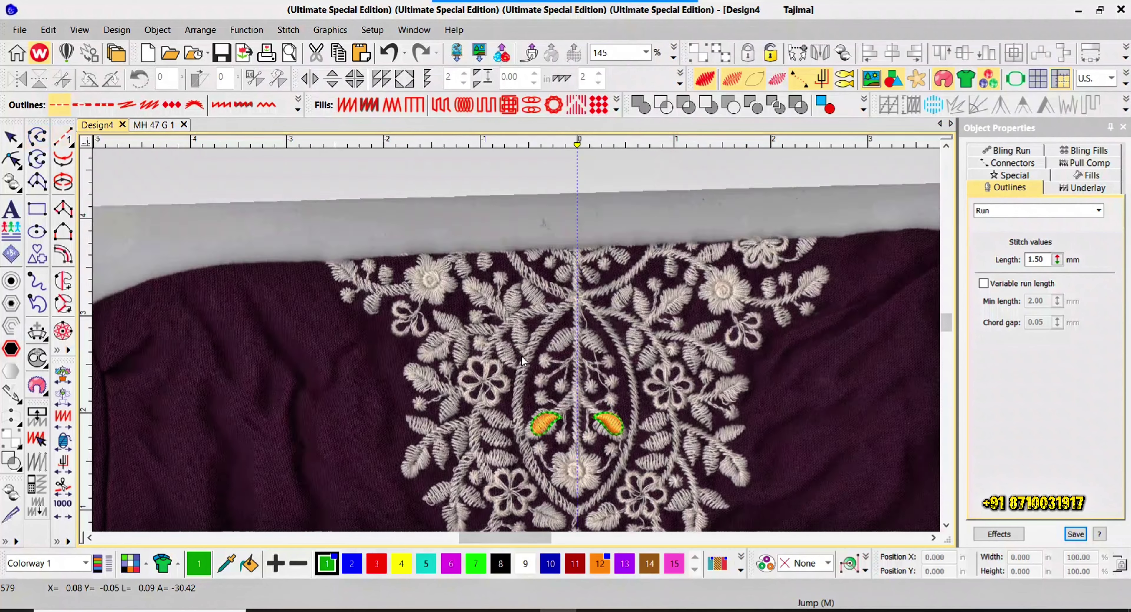
pyautogui.scroll(10, 518, 347)
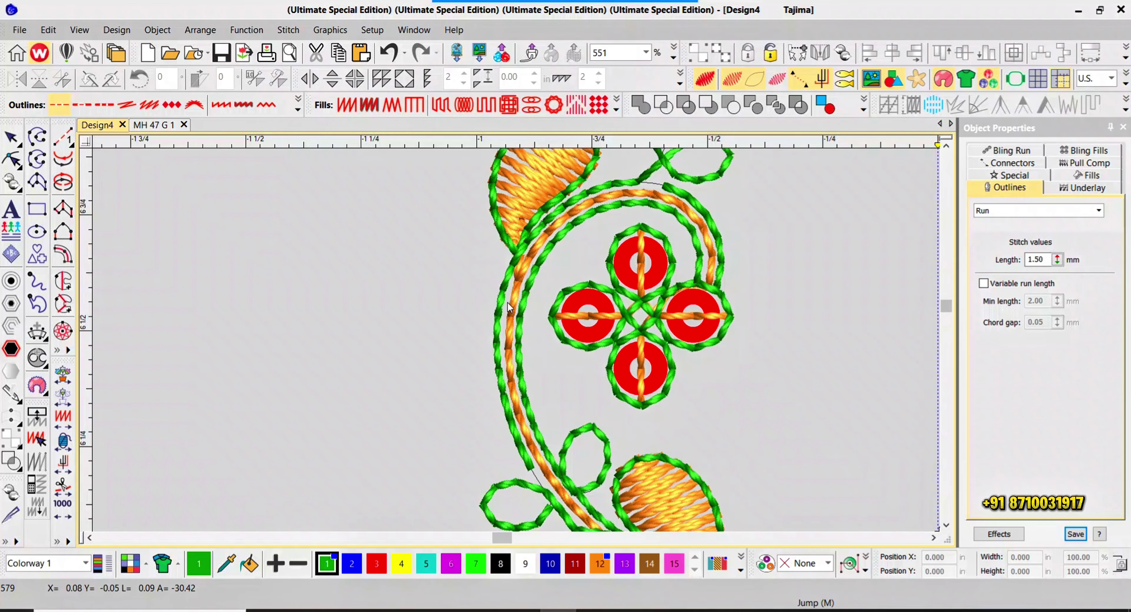
pyautogui.scroll(-3, 509, 333)
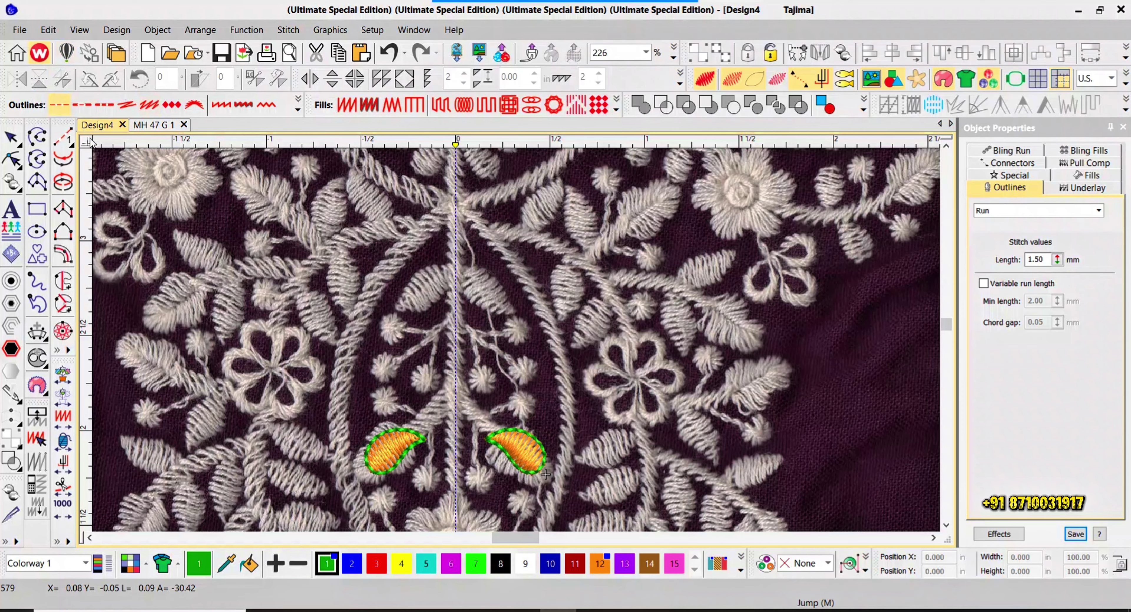
pyautogui.click(63, 138)
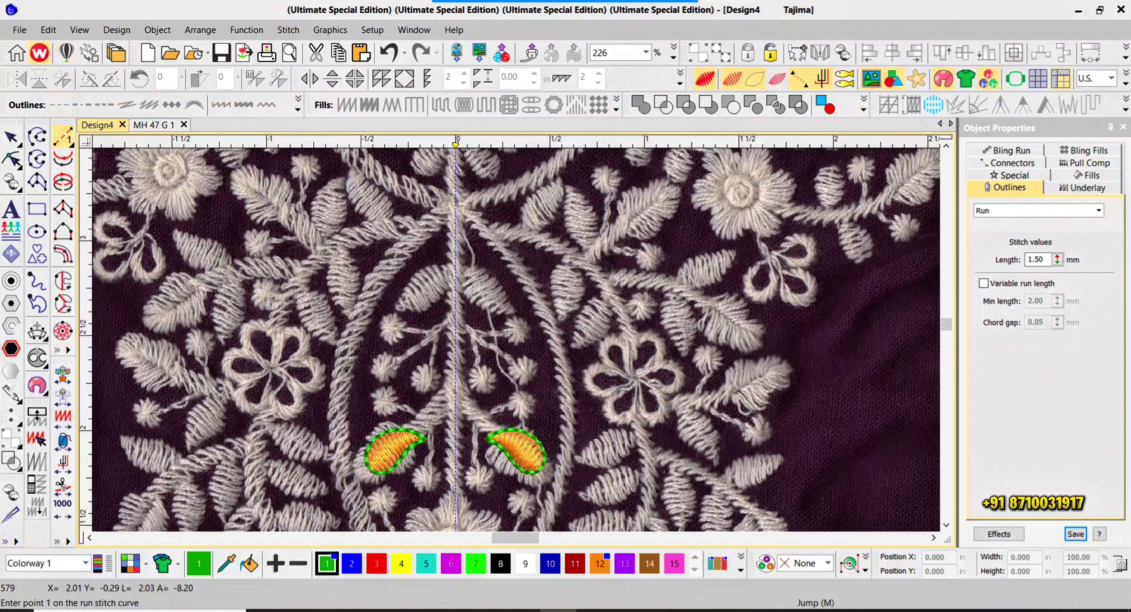
pyautogui.click(459, 475)
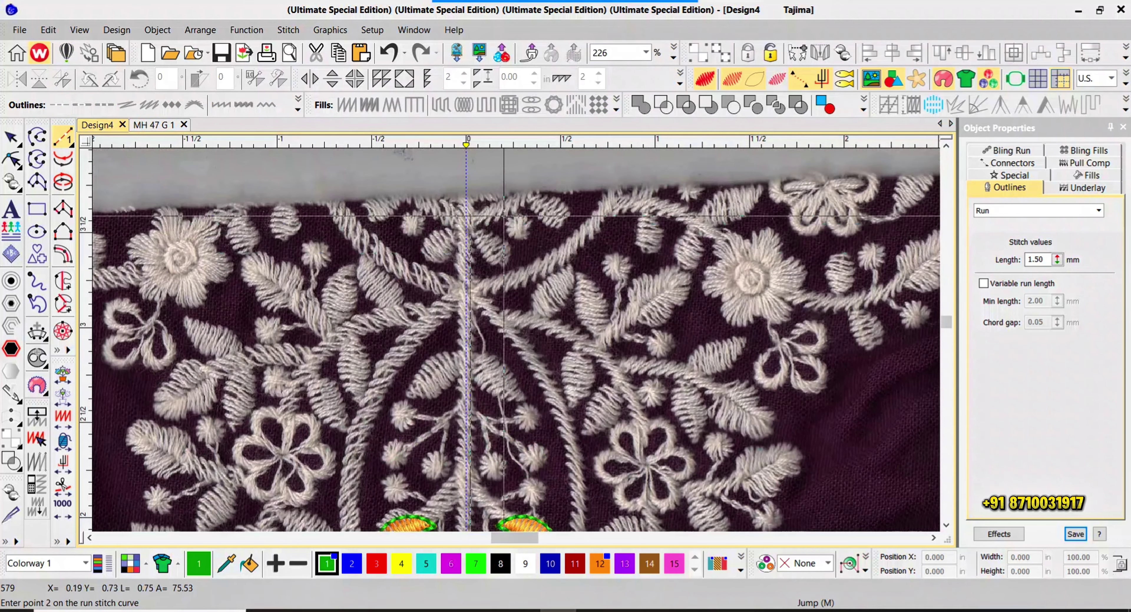
pyautogui.scroll(3, 479, 352)
pyautogui.click(488, 277)
pyautogui.press('Return')
pyautogui.scroll(-2, 484, 414)
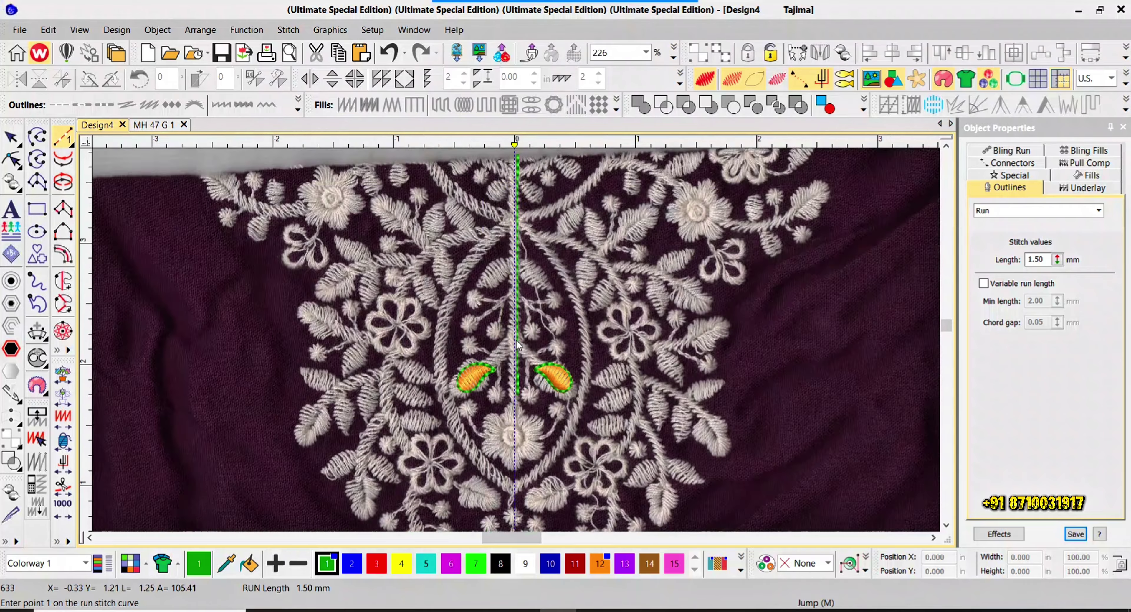
pyautogui.scroll(5, 516, 340)
pyautogui.press('Escape')
pyautogui.press('Escape')
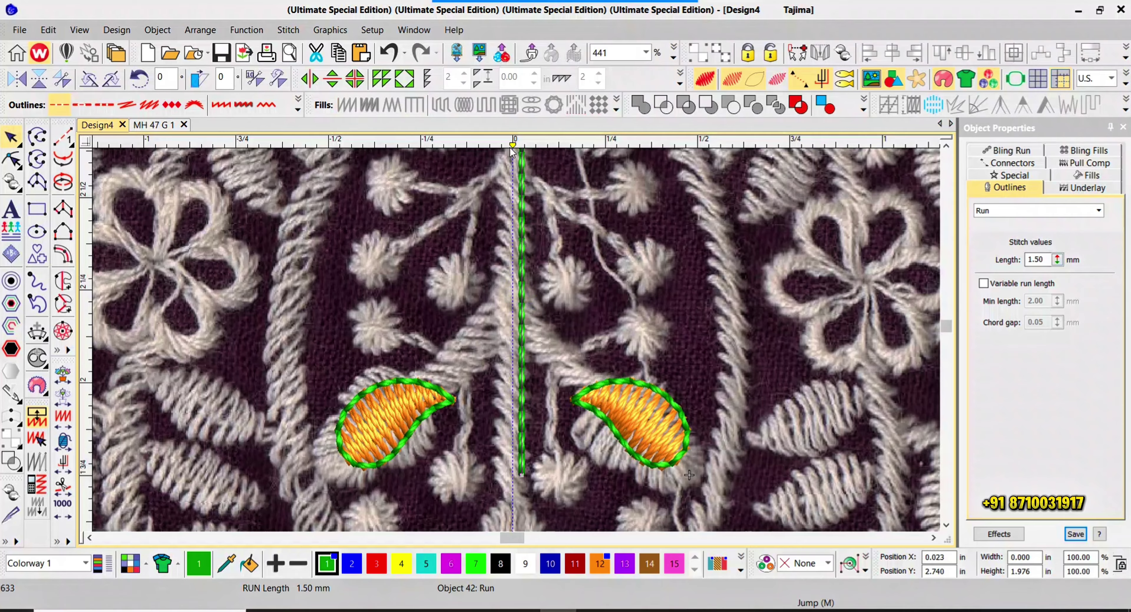
# - Close the stem line's open offset settings and switch the measurement units to Metric
pyautogui.click(11, 325)
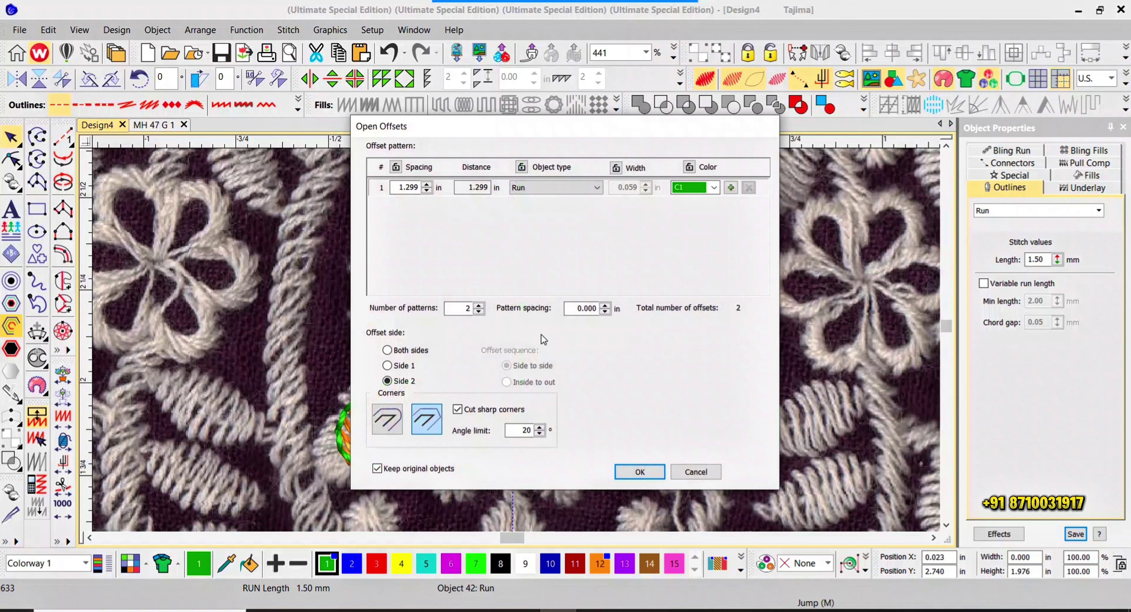
pyautogui.press('Return')
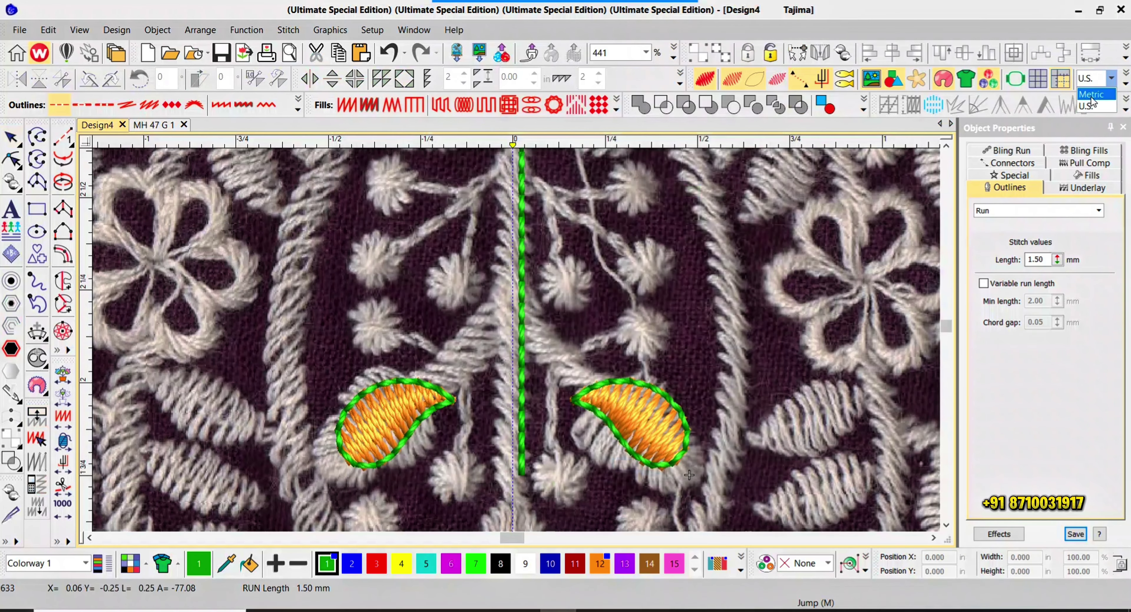
pyautogui.click(1091, 96)
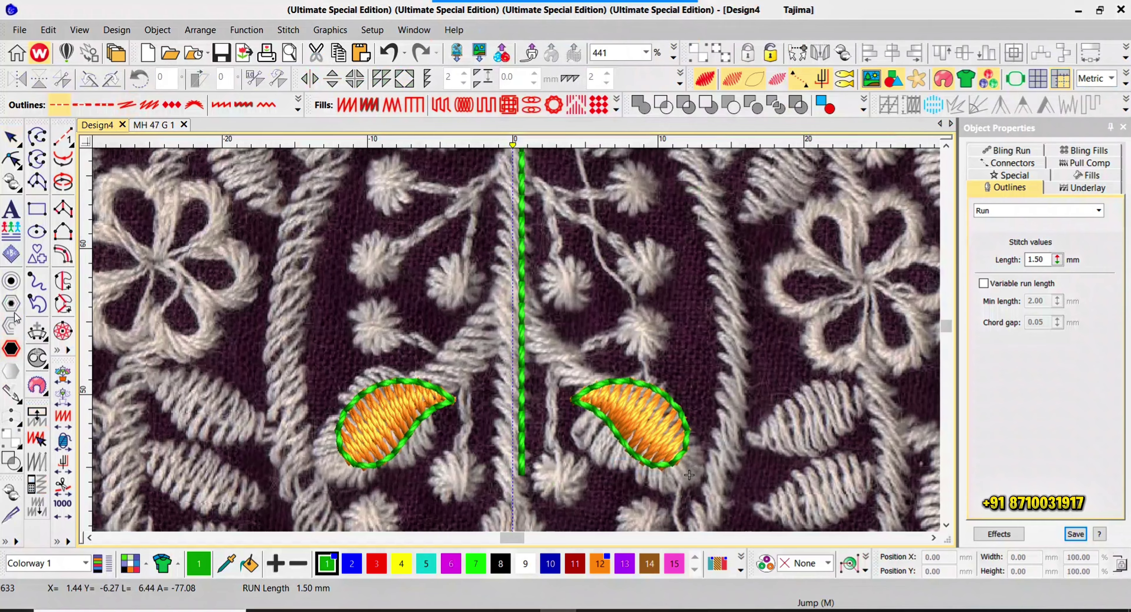
# - Create two open offsets of the vertical stem line on side 2 with 0.80 mm spacing, keeping the original
pyautogui.click(523, 357)
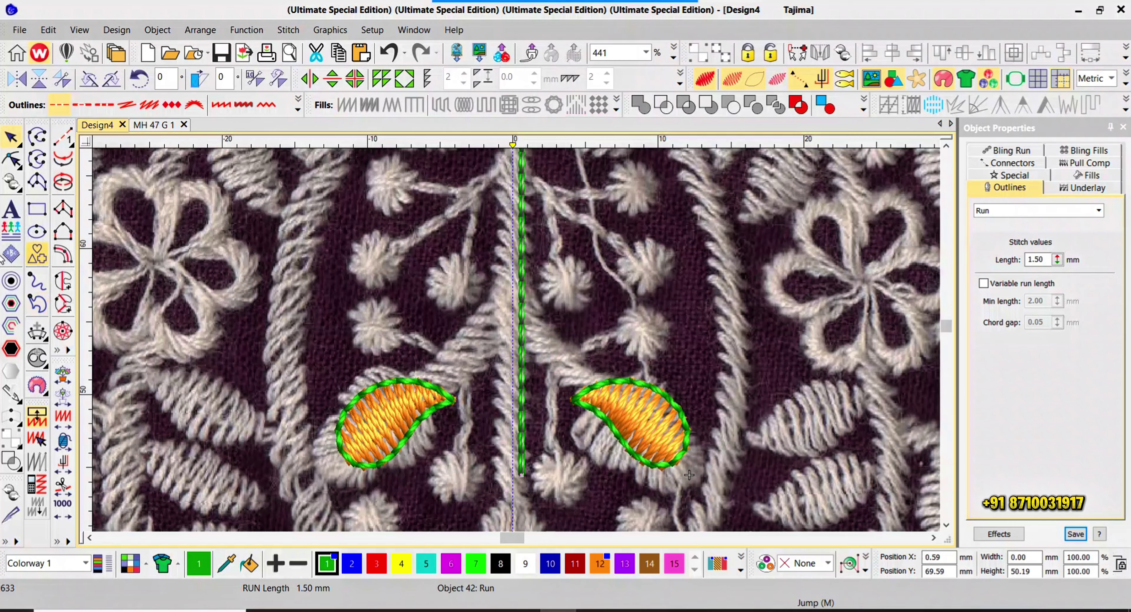
pyautogui.click(11, 326)
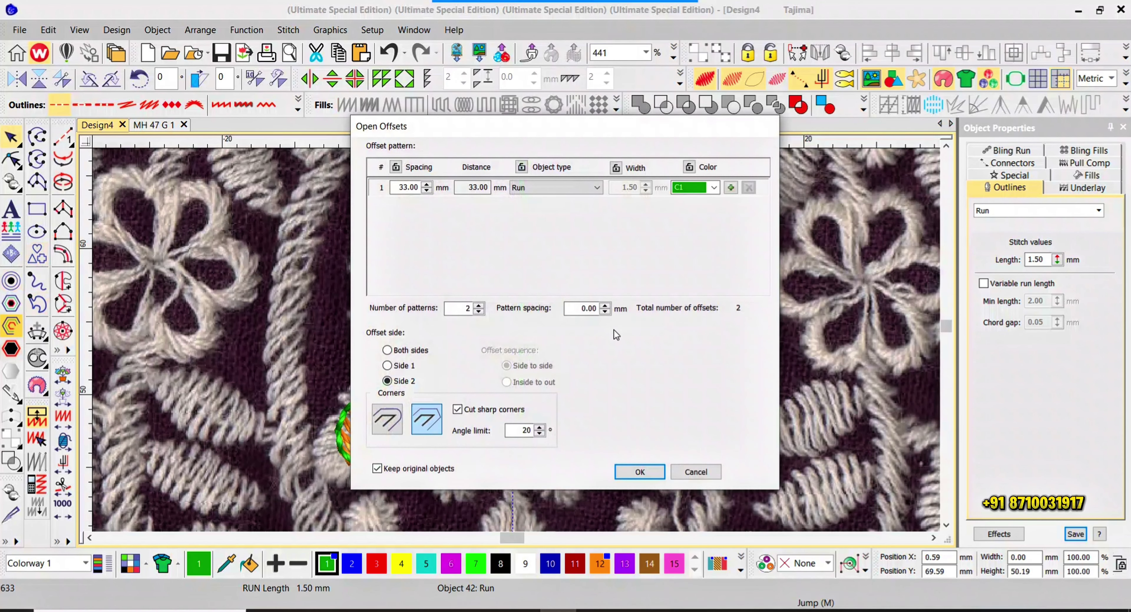
pyautogui.moveTo(419, 188); pyautogui.dragTo(403, 187)
pyautogui.doubleClick(403, 187)
pyautogui.write('0.80')
pyautogui.click(640, 472)
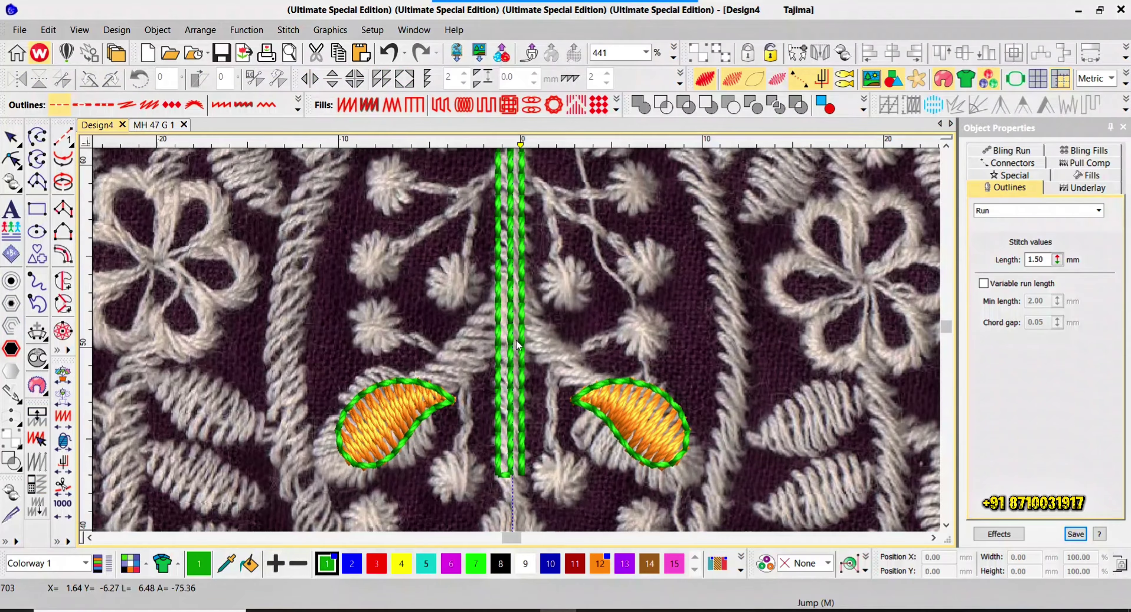
# - Pull the outermost offset line away from the stem and delete it, keeping a pair of parallel run lines
pyautogui.scroll(2, 505, 346)
pyautogui.moveTo(492, 324); pyautogui.dragTo(412, 278)
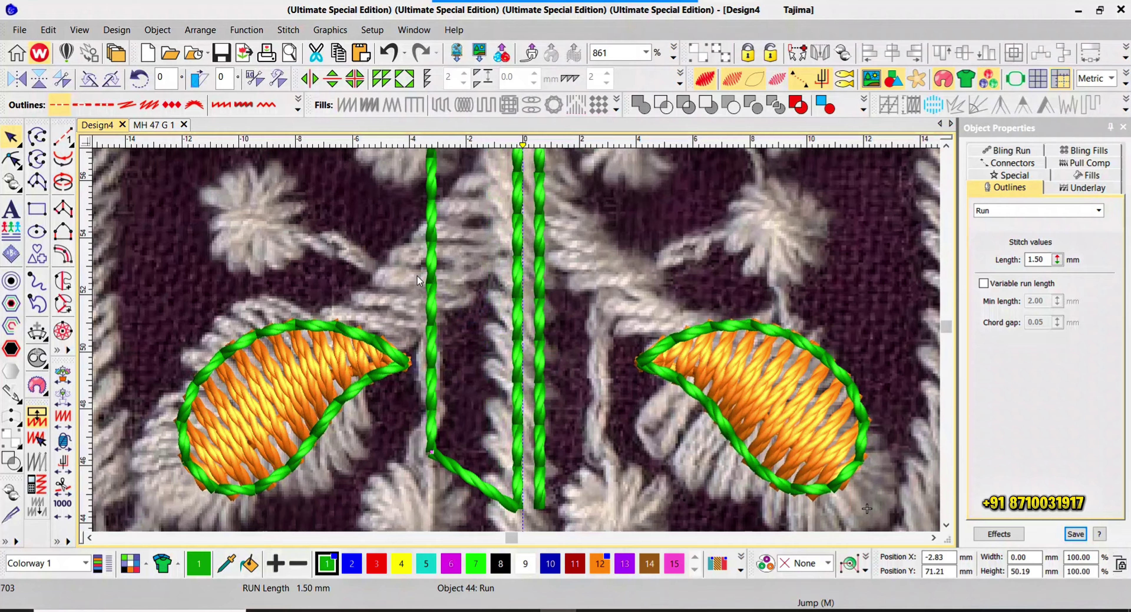
pyautogui.press('Delete')
pyautogui.scroll(2, 516, 339)
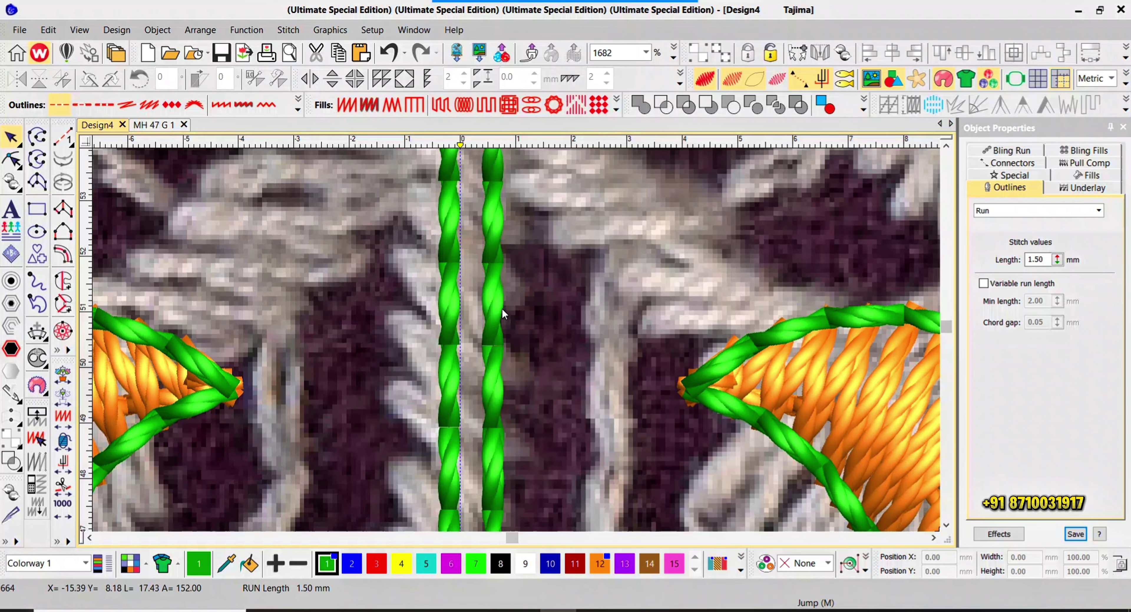
pyautogui.scroll(-7, 475, 375)
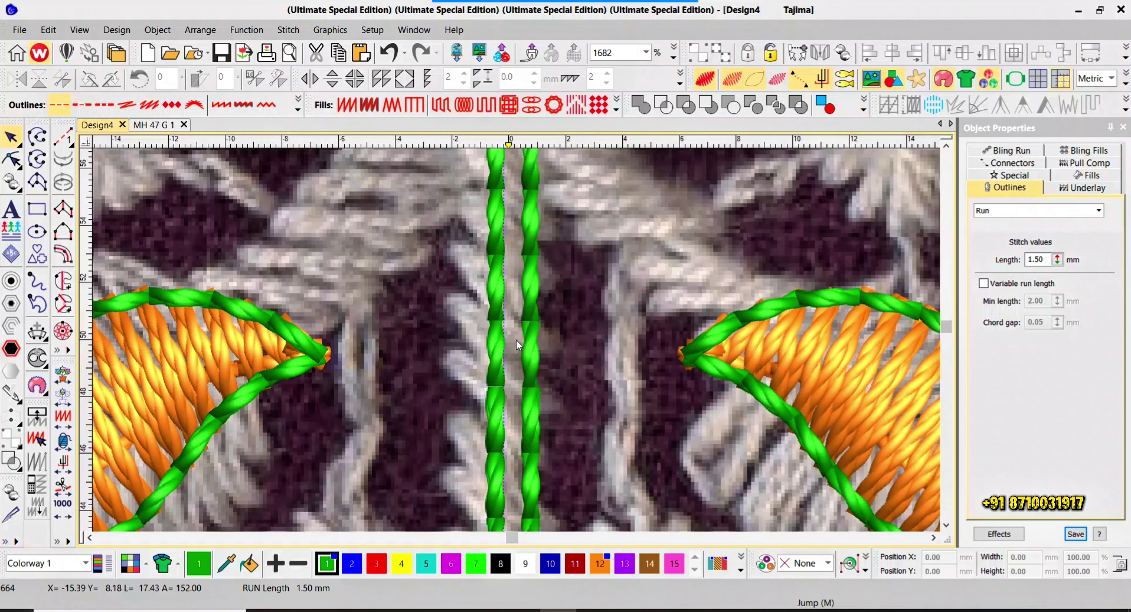
pyautogui.scroll(7, 516, 340)
pyautogui.scroll(-8, 517, 345)
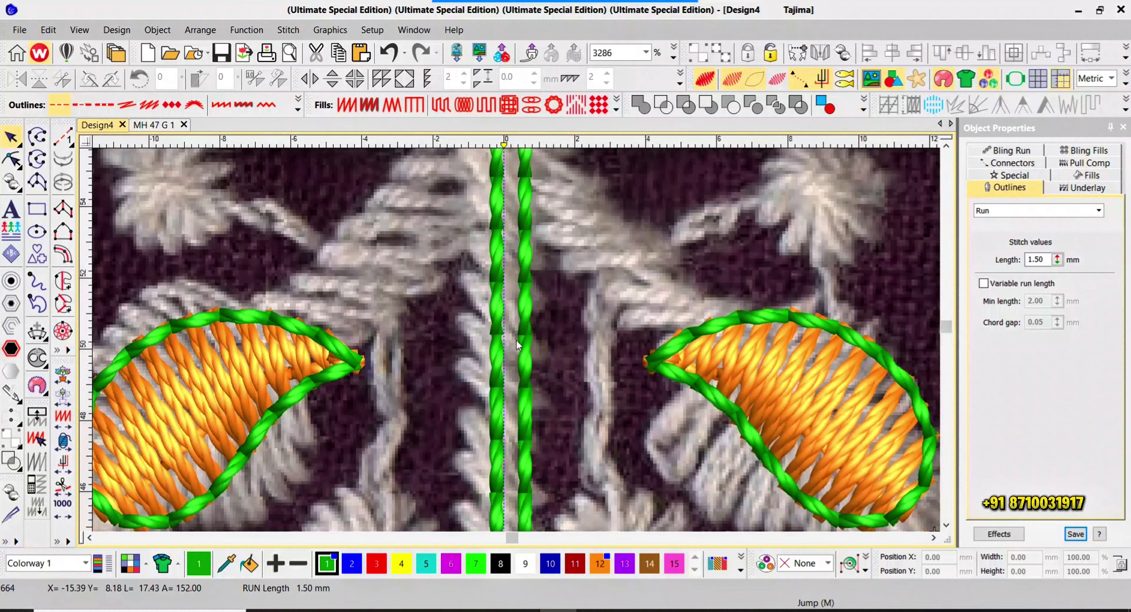
pyautogui.scroll(8, 518, 340)
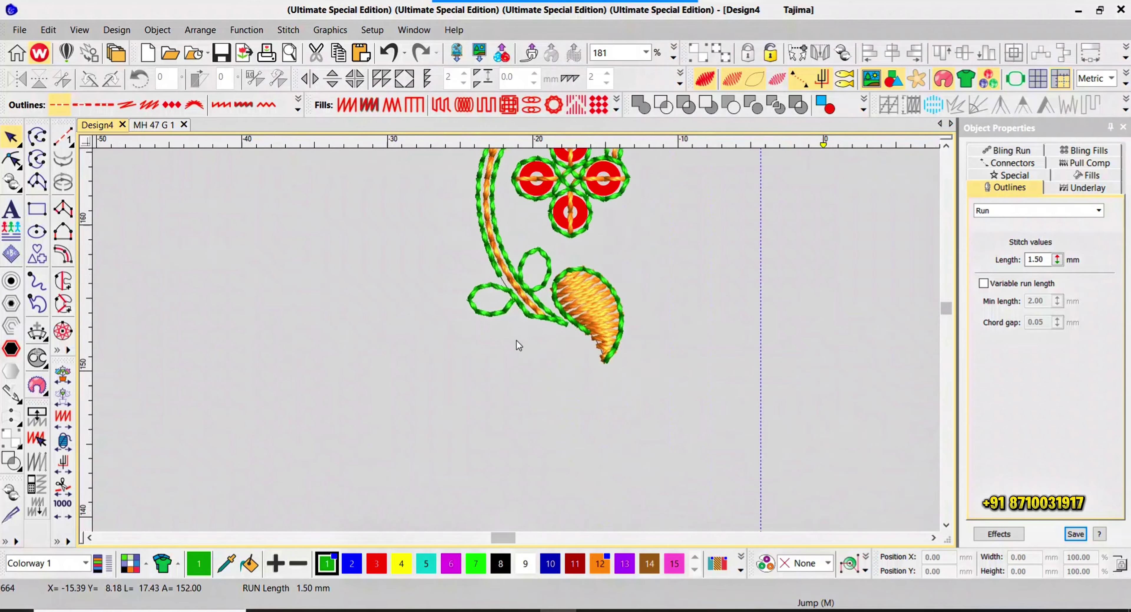
pyautogui.scroll(-8, 519, 329)
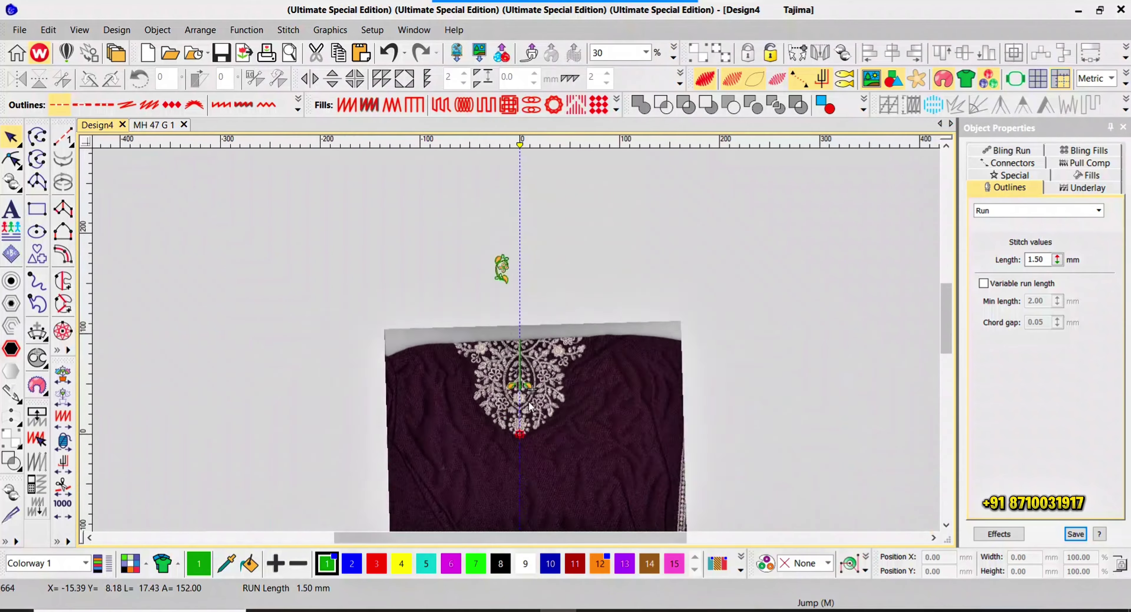
pyautogui.scroll(8, 488, 314)
pyautogui.scroll(4, 516, 340)
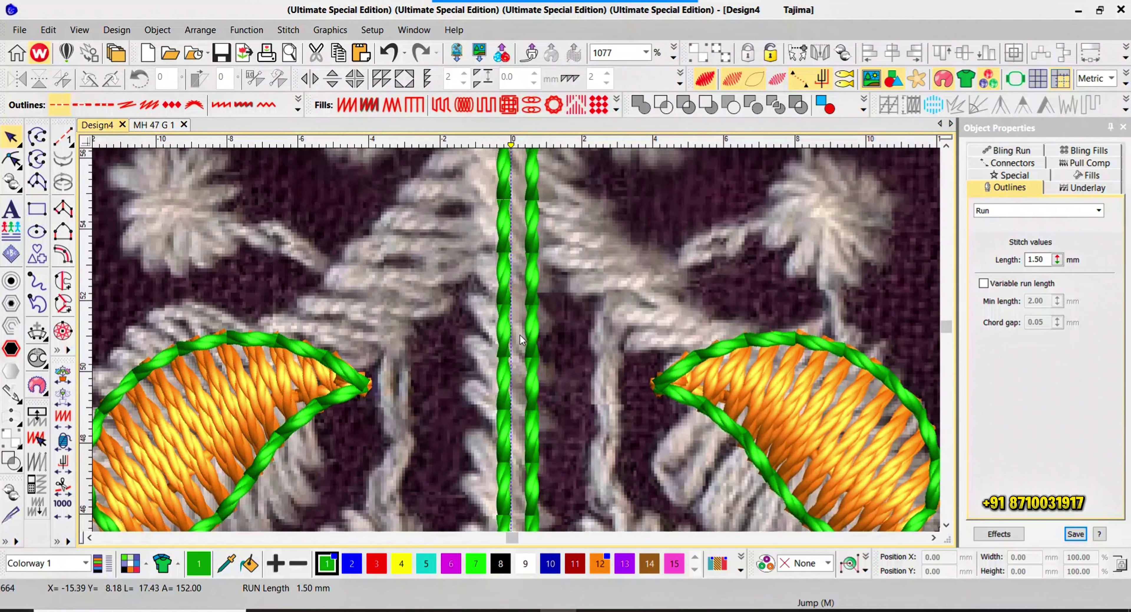
# - Measure the gap between the two parallel run lines of the central stem
pyautogui.scroll(-3, 521, 339)
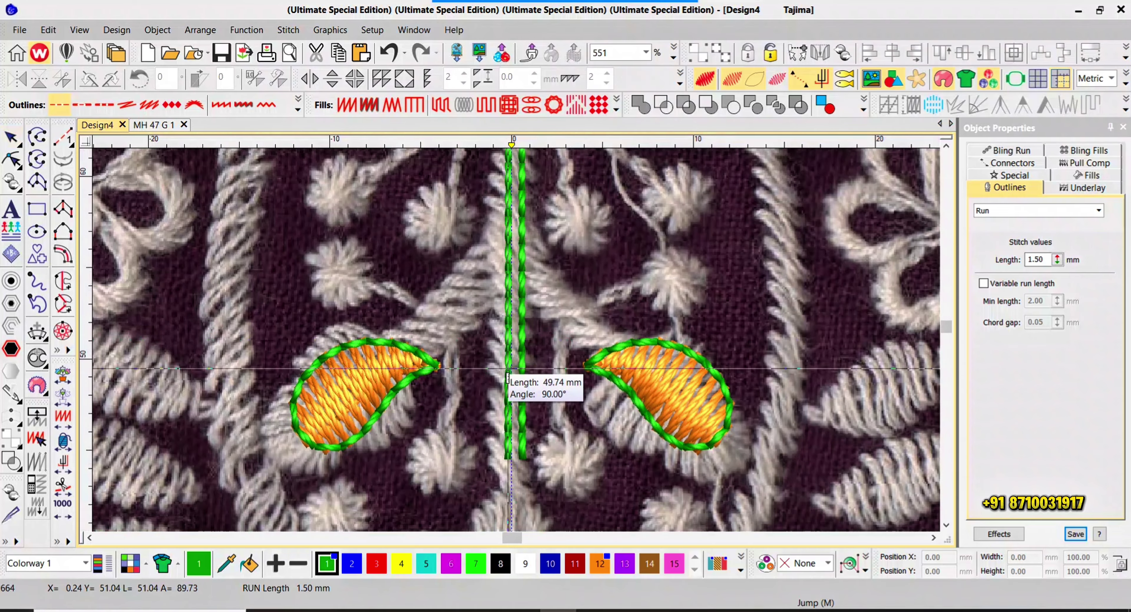
pyautogui.scroll(3, 521, 339)
pyautogui.scroll(3, 520, 339)
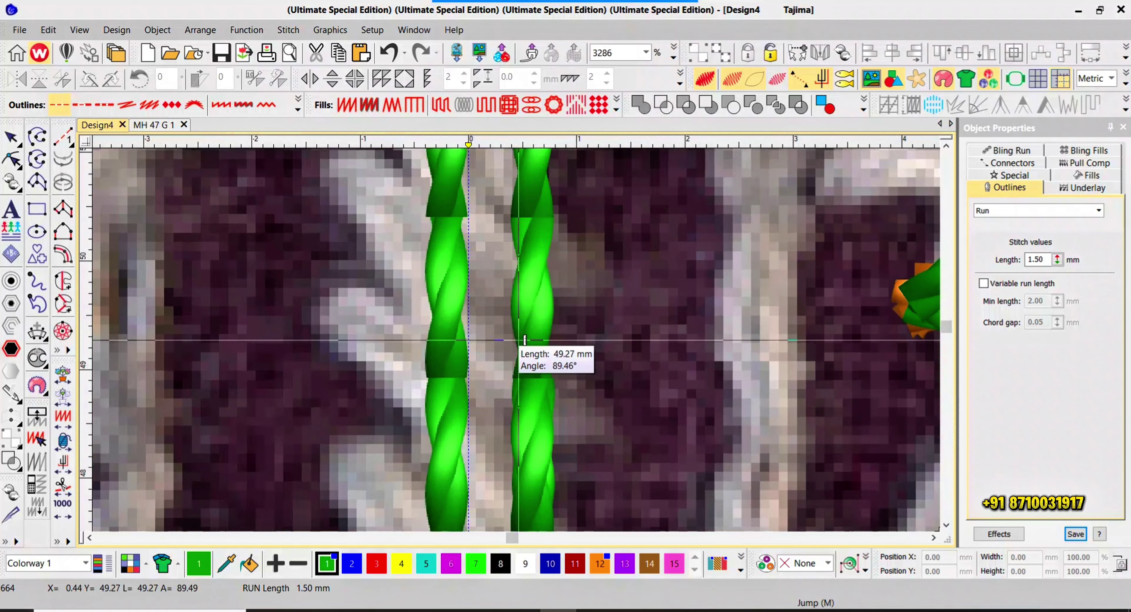
pyautogui.scroll(-6, 519, 340)
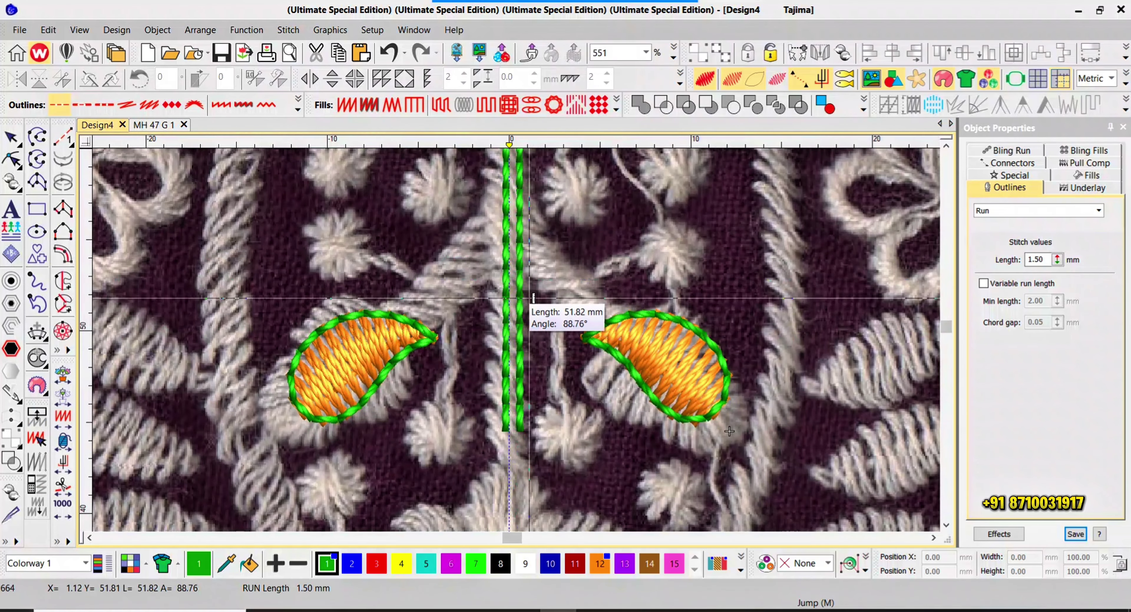
pyautogui.scroll(3, 520, 311)
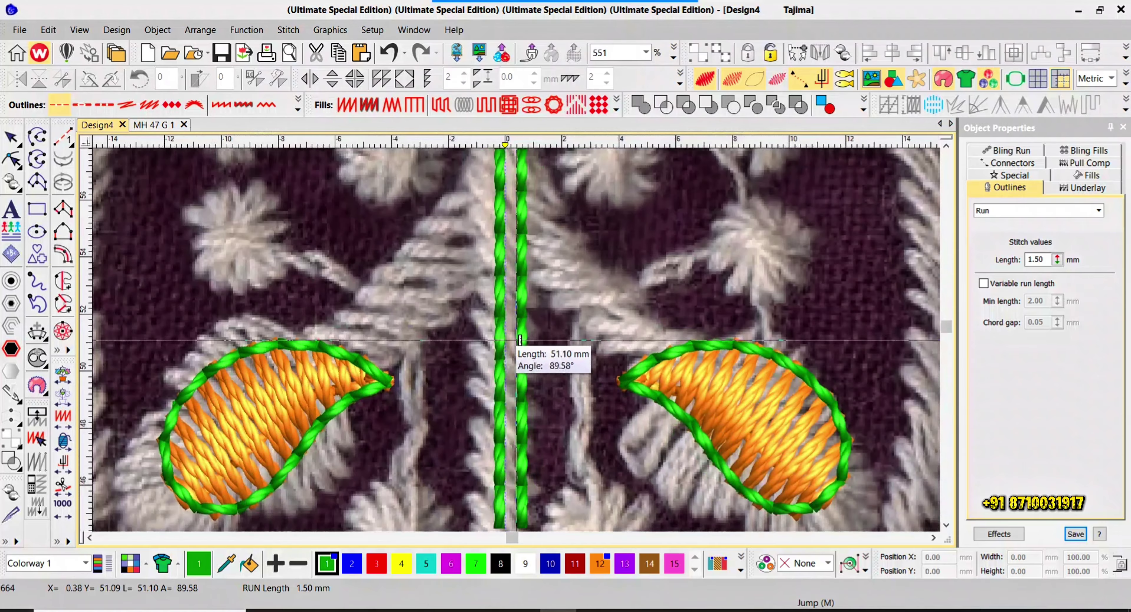
pyautogui.scroll(3, 519, 323)
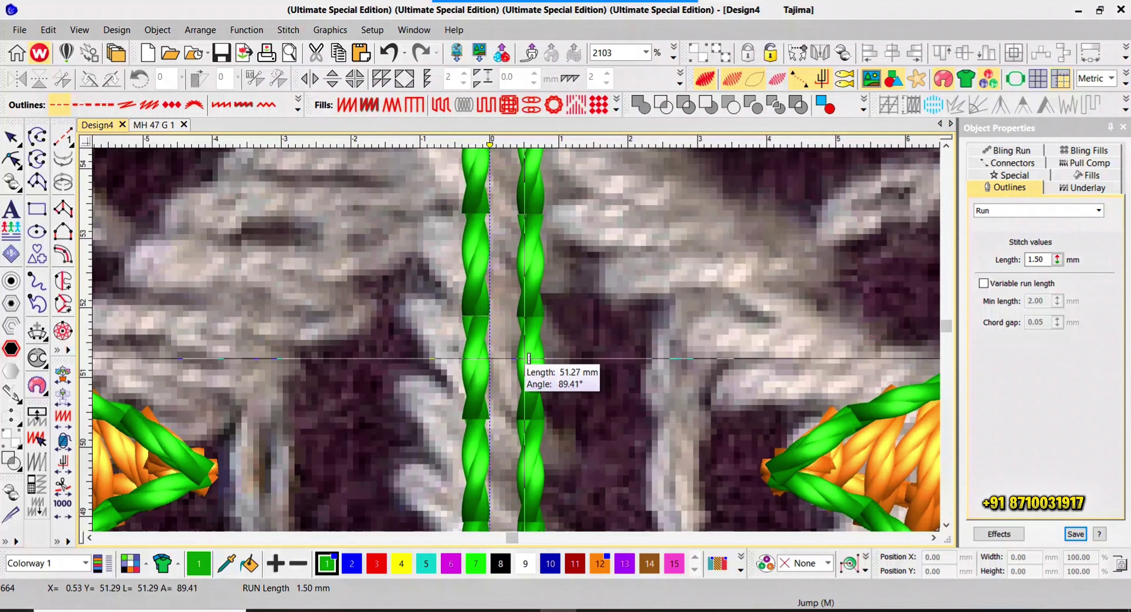
pyautogui.scroll(2, 520, 339)
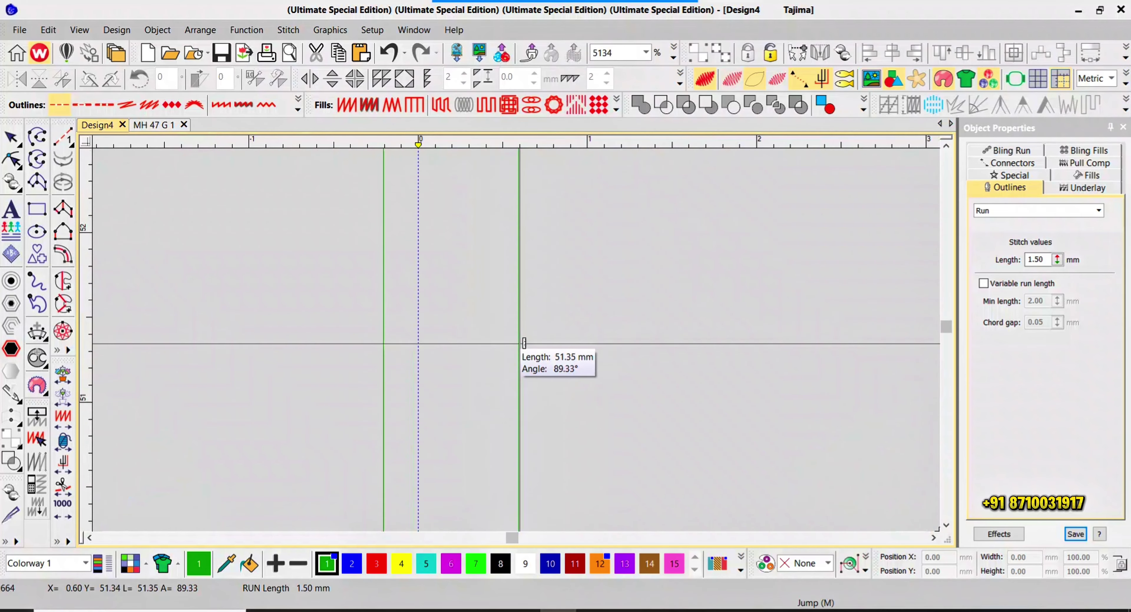
pyautogui.click(519, 339)
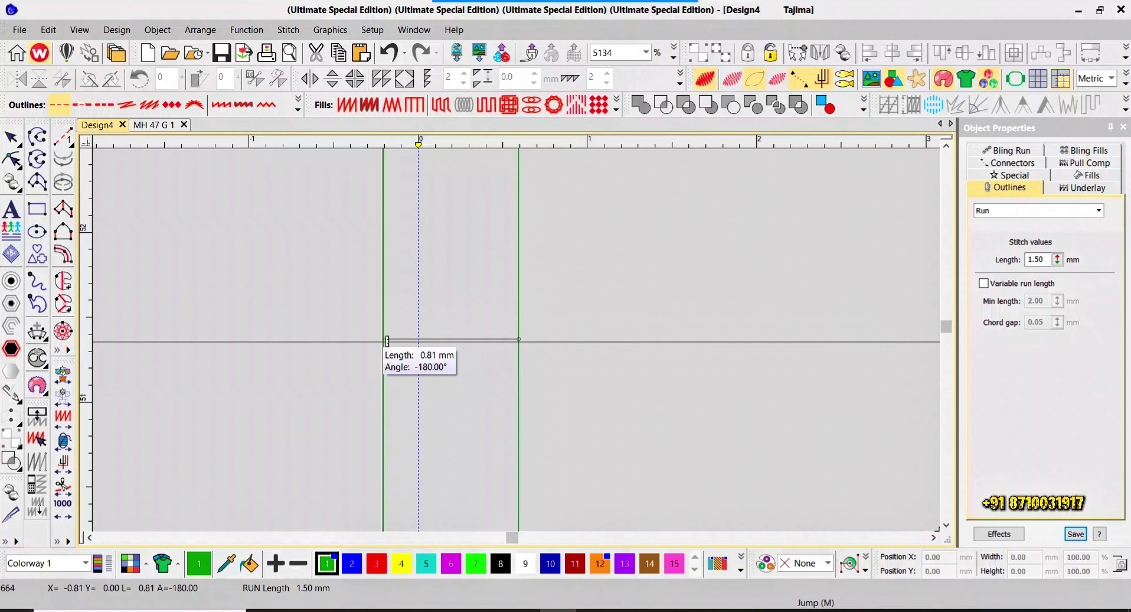
pyautogui.scroll(-5, 389, 341)
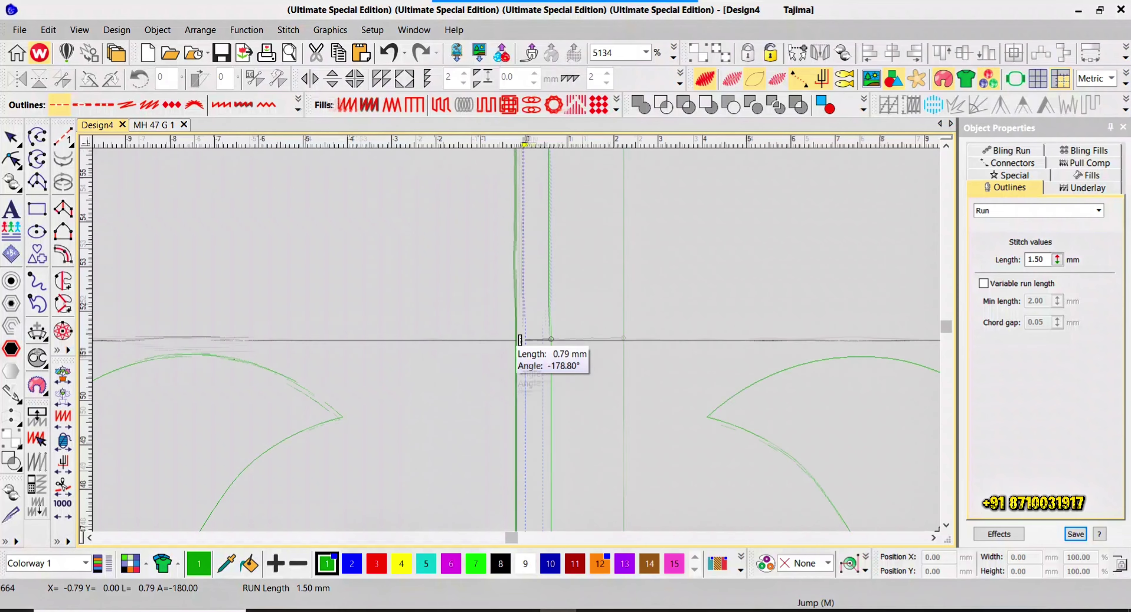
pyautogui.scroll(2, 517, 345)
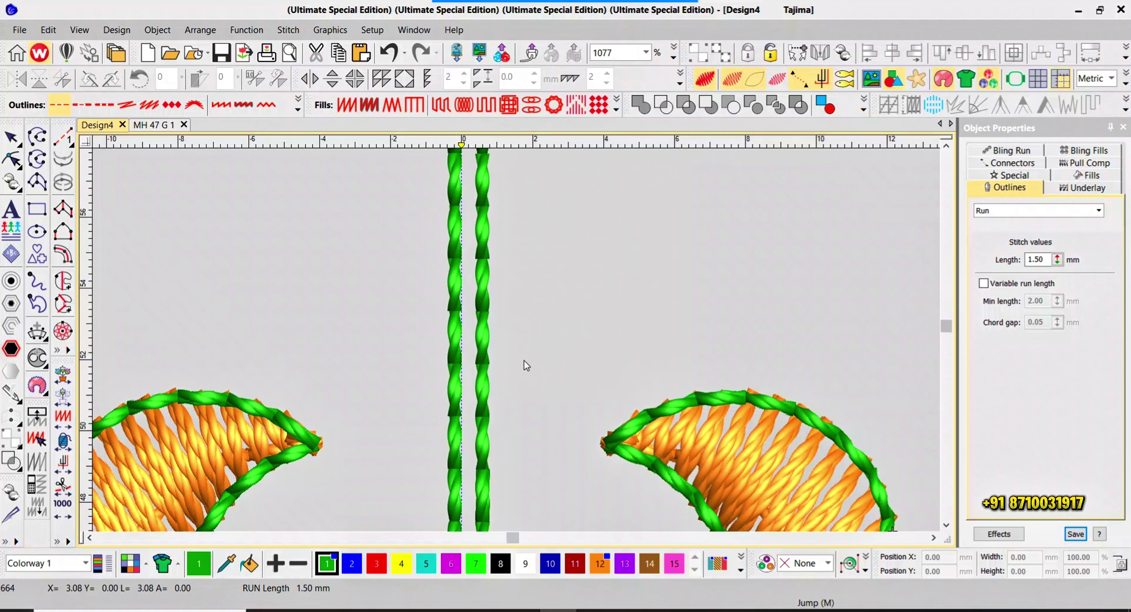
# - Pull the stem run line nearest the left leaf away from its pair and delete it
pyautogui.scroll(-2, 513, 339)
pyautogui.scroll(2, 517, 346)
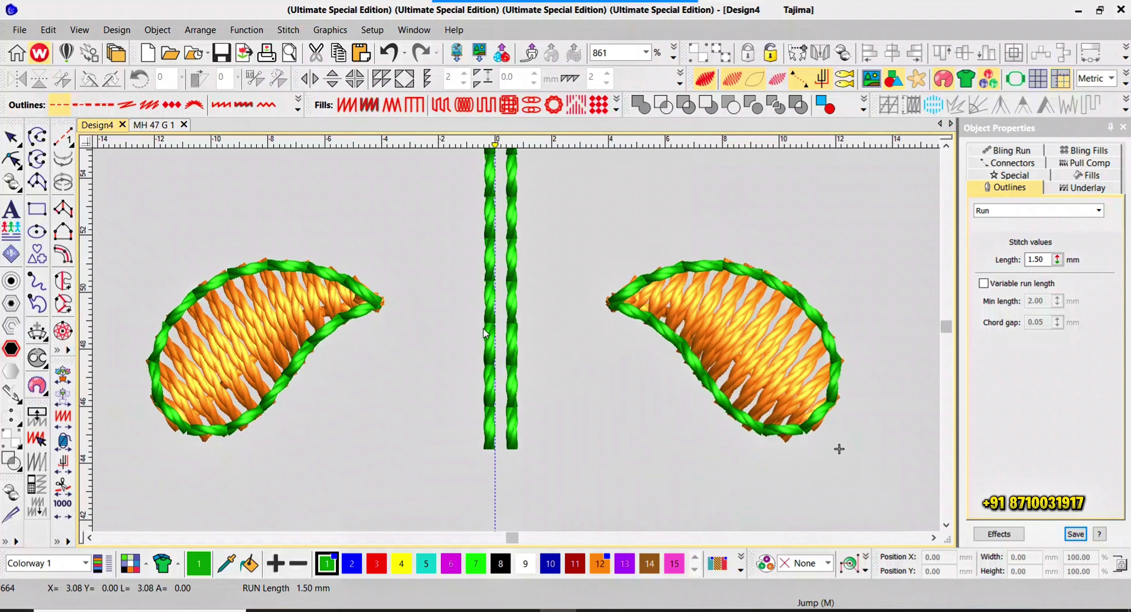
pyautogui.moveTo(486, 333); pyautogui.dragTo(435, 265)
pyautogui.press('Delete')
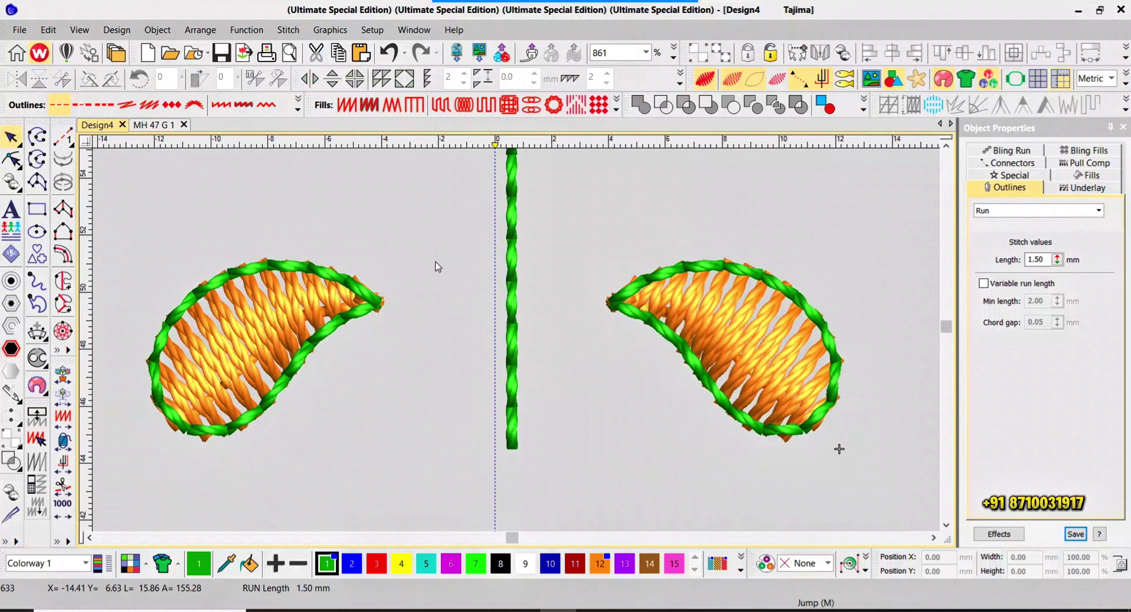
# - Move the remaining stem line onto the vertical centre guide and set its X position to 0 mm
pyautogui.click(508, 324)
pyautogui.moveTo(544, 344); pyautogui.dragTo(531, 344)
pyautogui.press('Left')
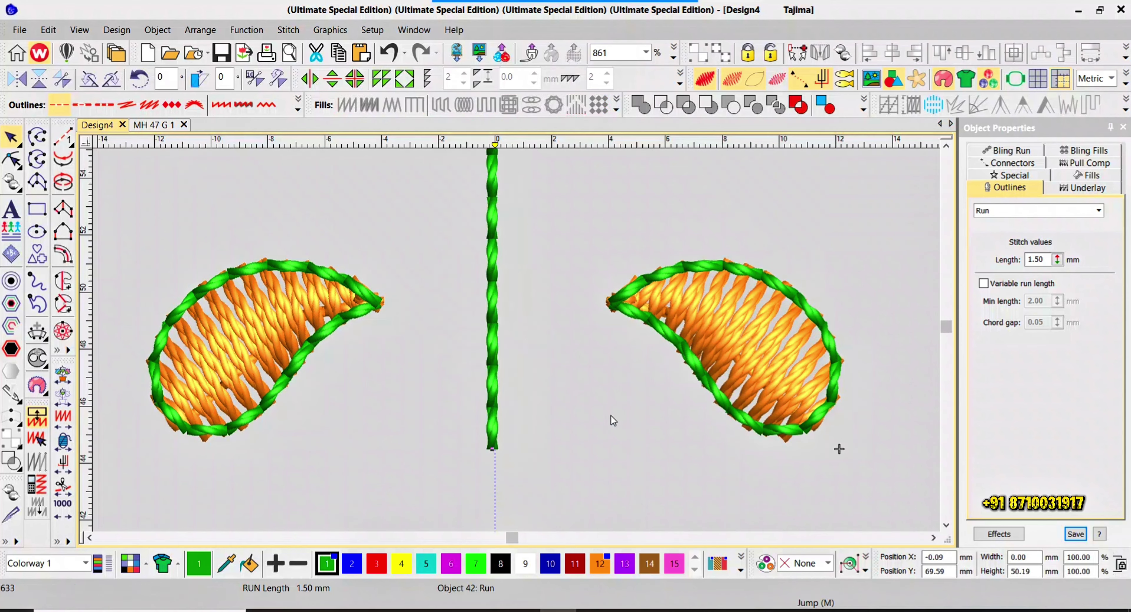
pyautogui.moveTo(954, 557); pyautogui.dragTo(923, 557)
pyautogui.write('0')
pyautogui.press('Return')
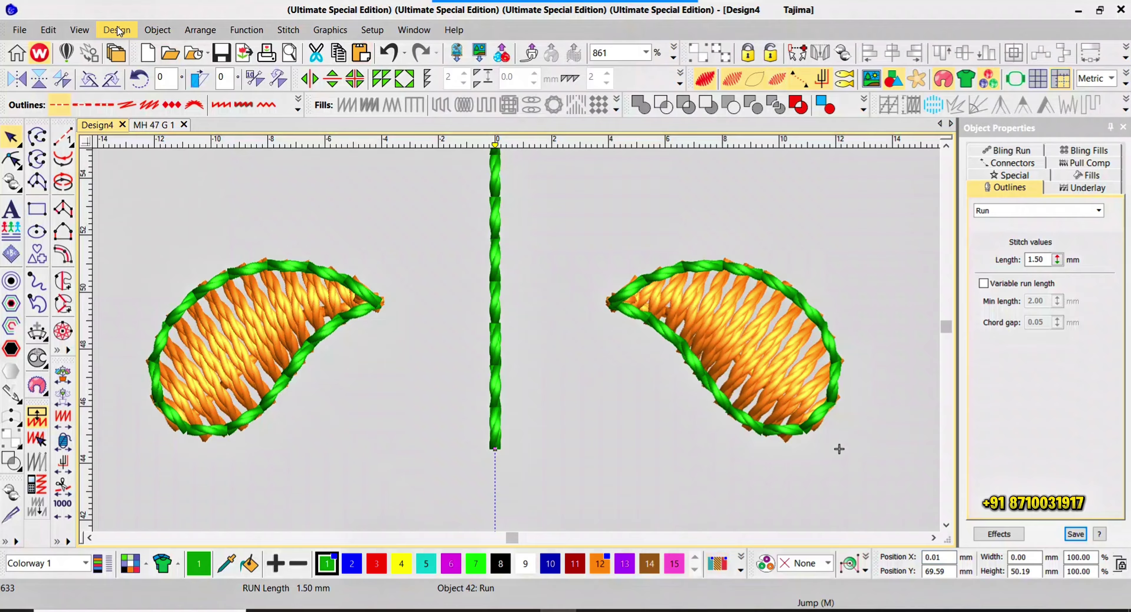
# - Convert the centred stem line to a satin outline and set its column width to 0.80 mm
pyautogui.click(223, 108)
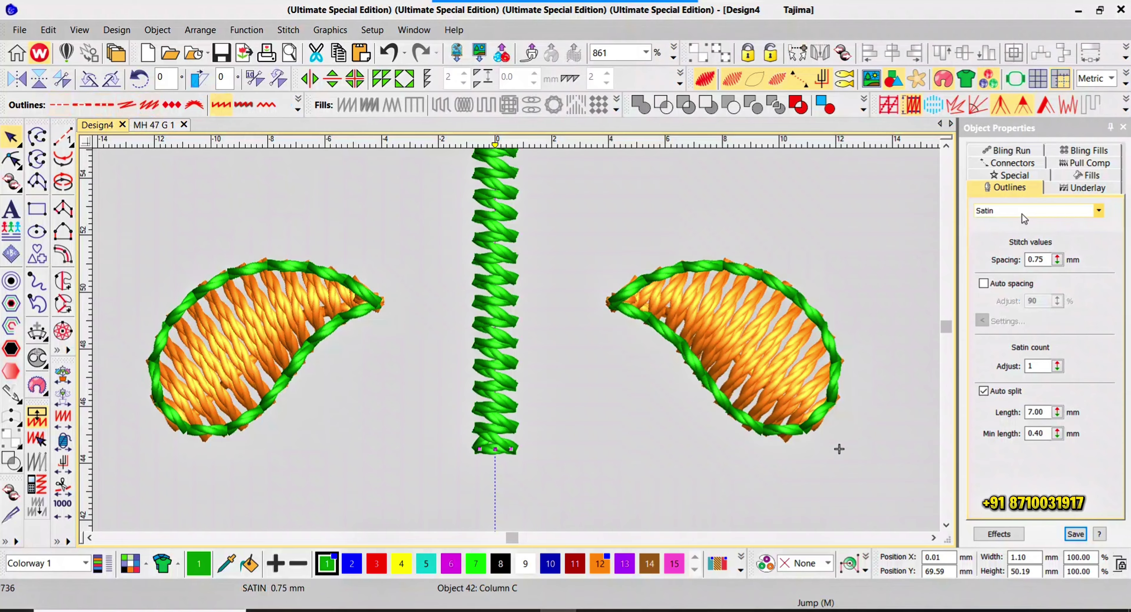
pyautogui.click(1013, 175)
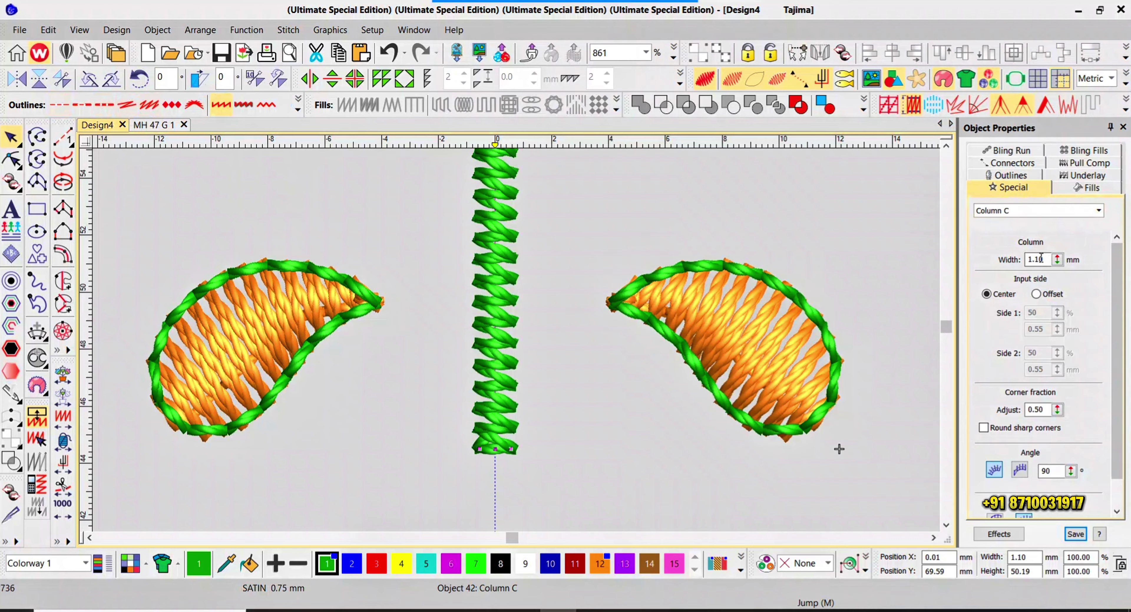
pyautogui.click(1054, 263)
pyautogui.write('0.')
pyautogui.click(1076, 260)
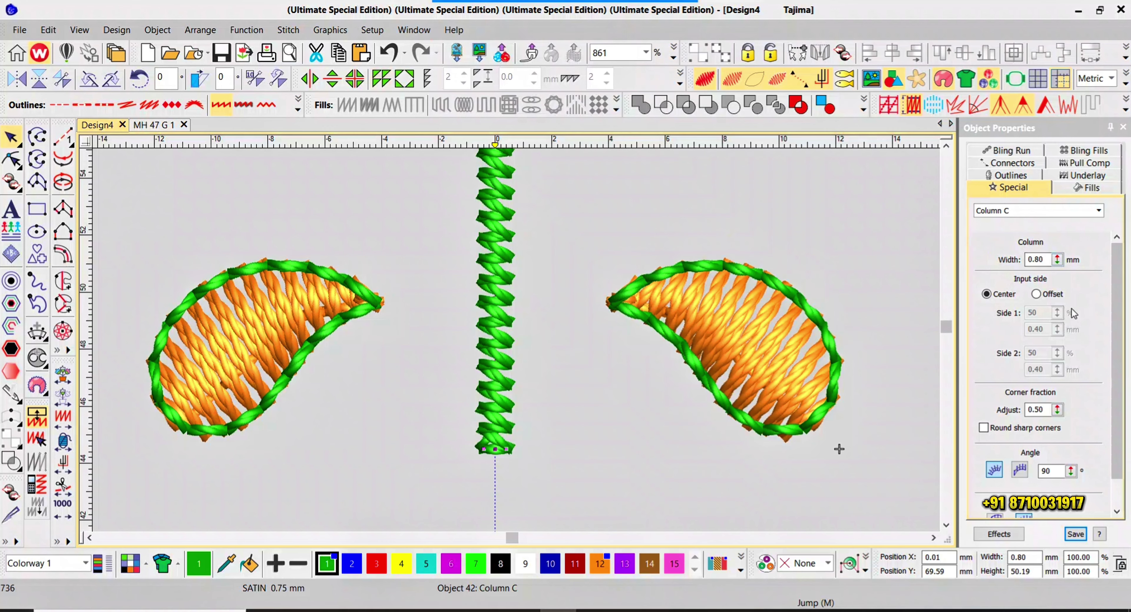
# - Convert the stem's satin column into a closed shape, change it to a Run outline and deselect it
pyautogui.scroll(-2, 518, 344)
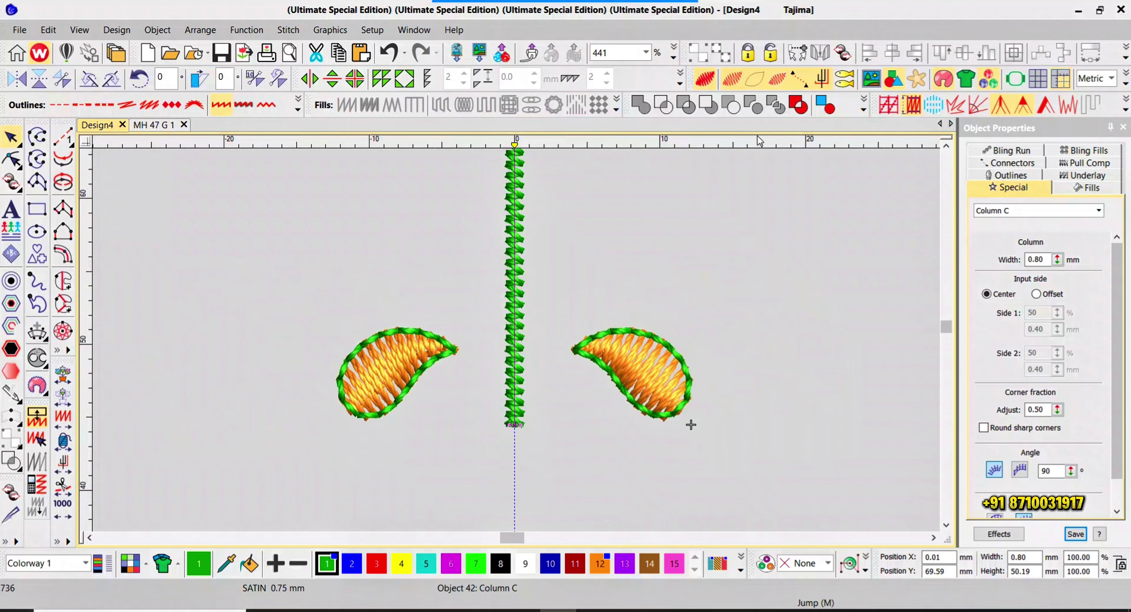
pyautogui.click(800, 105)
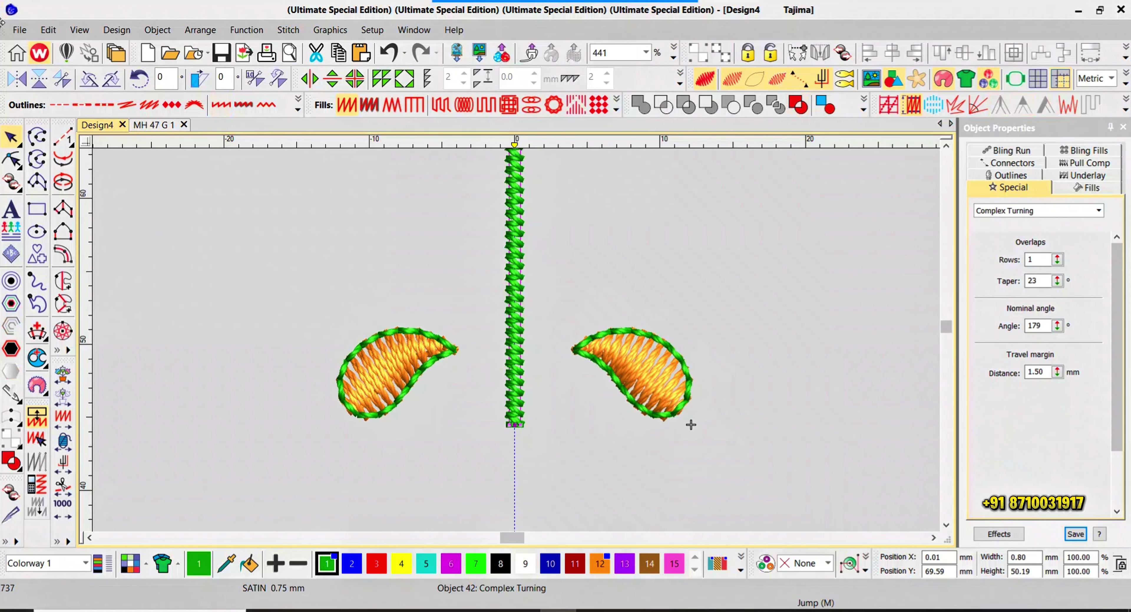
pyautogui.click(61, 105)
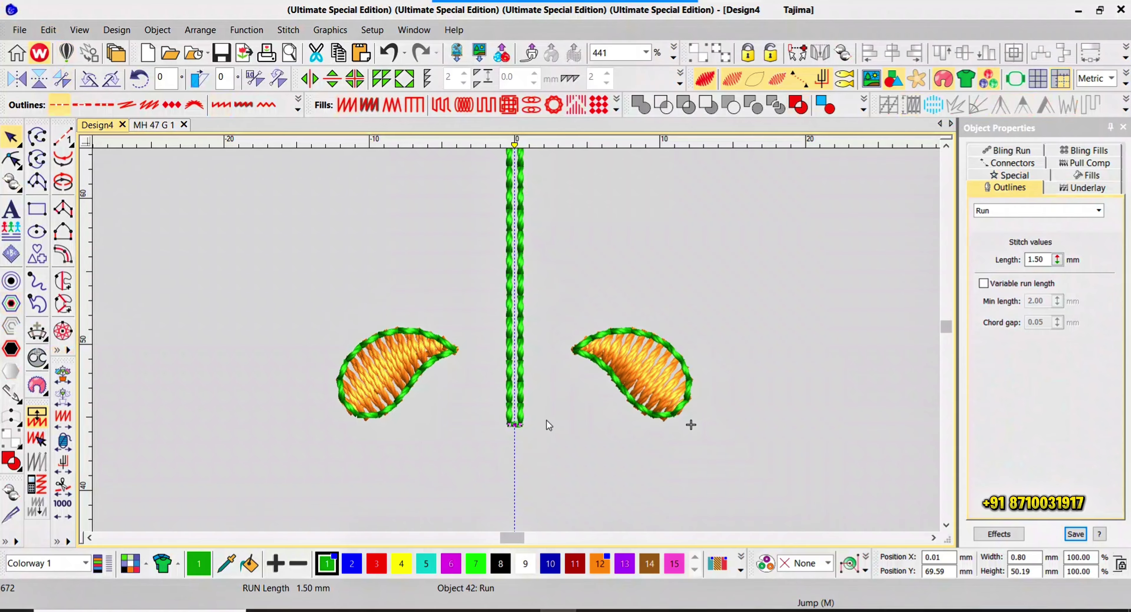
pyautogui.scroll(-5, 547, 421)
pyautogui.scroll(2, 515, 312)
pyautogui.press('Escape')
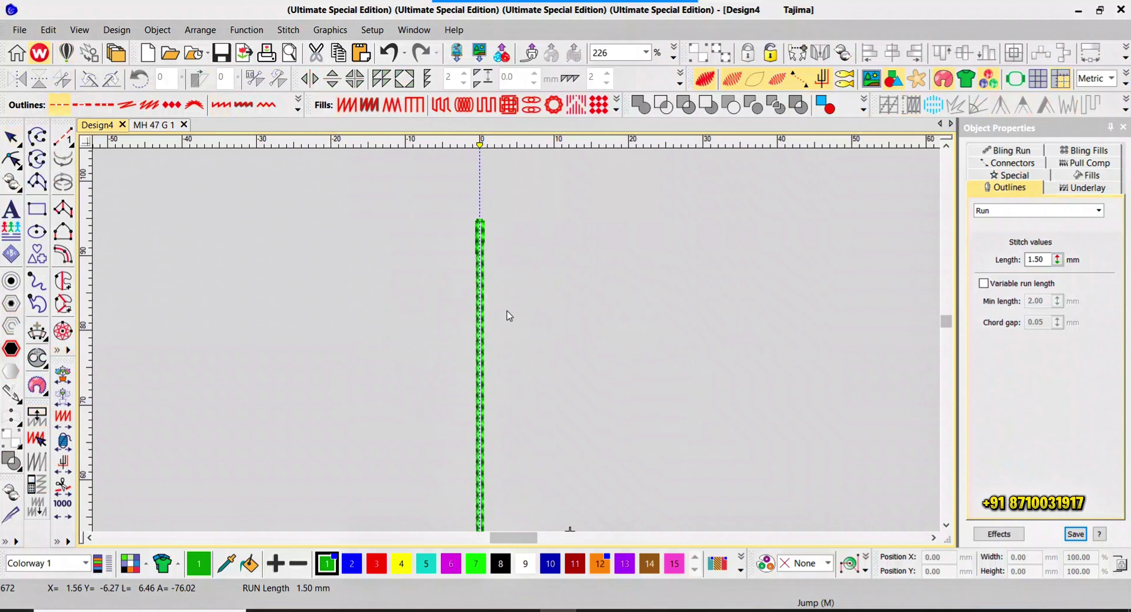
# - Examine the stem outline and its connecting stitches with the realistic stitch view off, then turn that view back on
pyautogui.scroll(4, 507, 311)
pyautogui.scroll(-1, 517, 340)
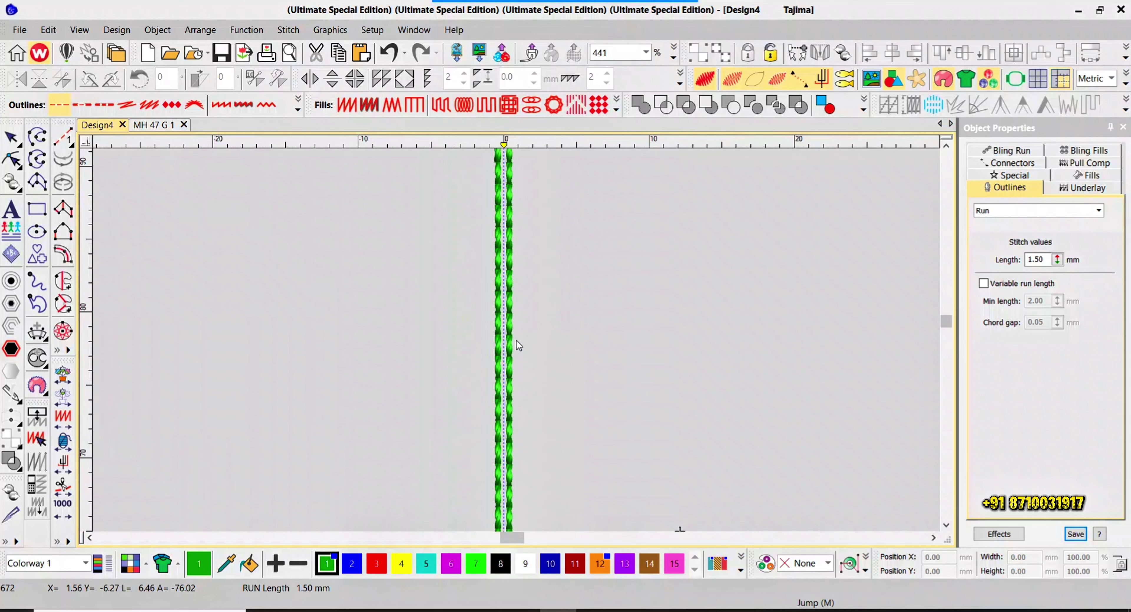
pyautogui.scroll(-1, 517, 340)
pyautogui.press('t')
pyautogui.scroll(-1, 515, 358)
pyautogui.scroll(2, 517, 334)
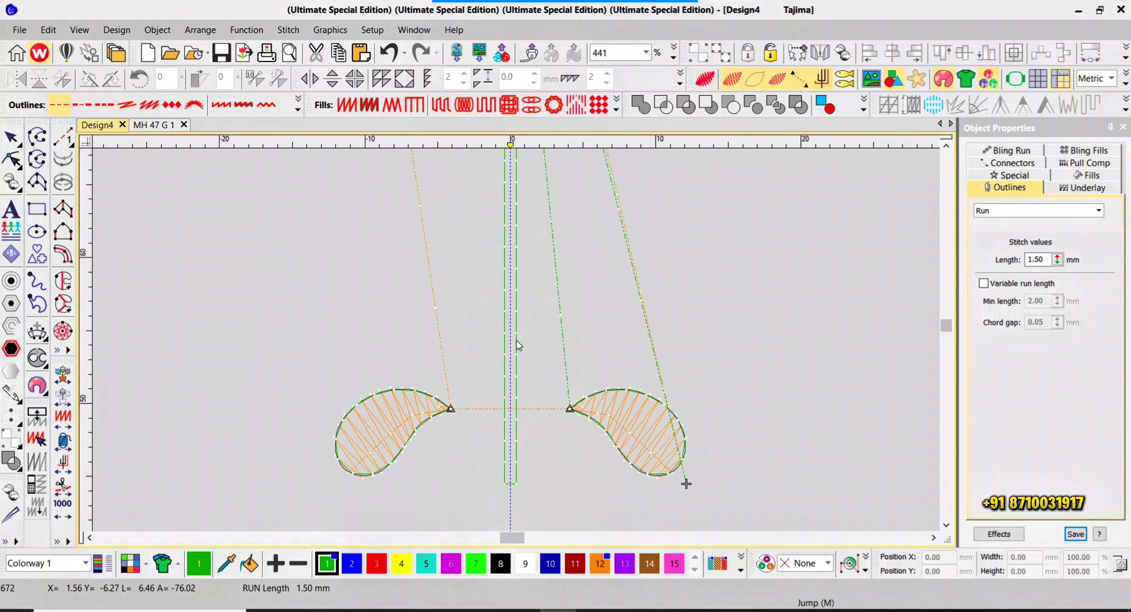
pyautogui.press('t')
pyautogui.scroll(4, 517, 340)
pyautogui.click(492, 336)
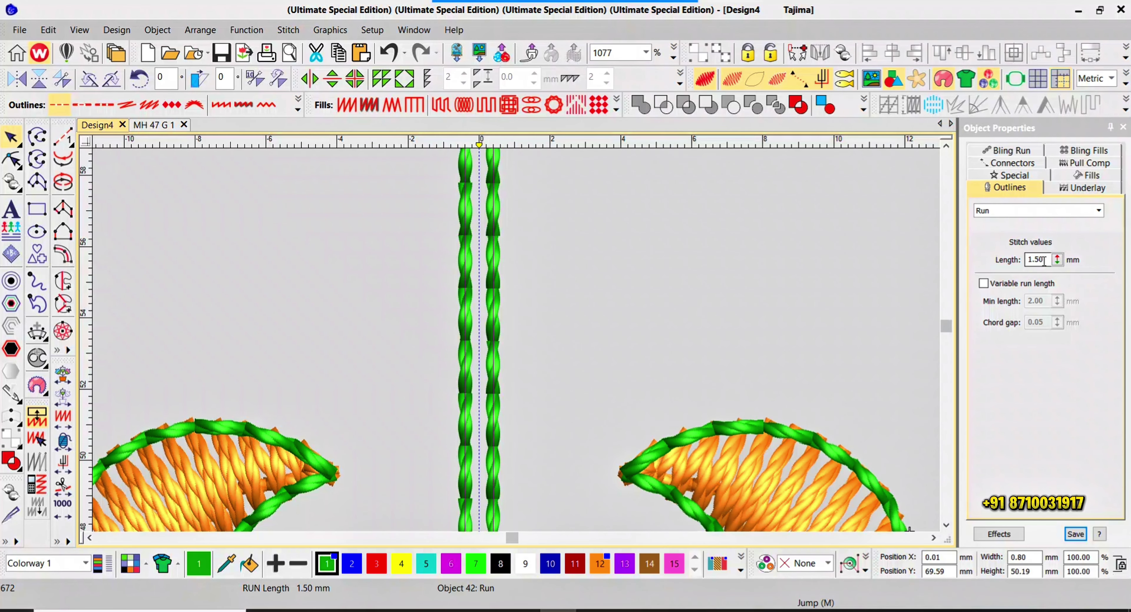
pyautogui.click(63, 137)
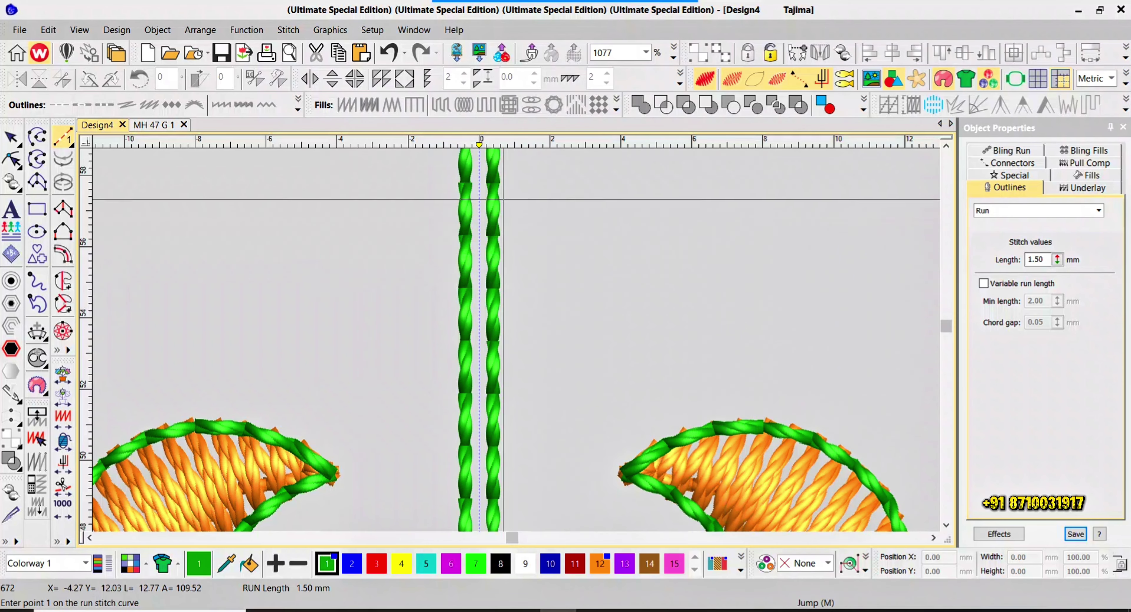
pyautogui.scroll(-4, 520, 338)
pyautogui.scroll(3, 518, 337)
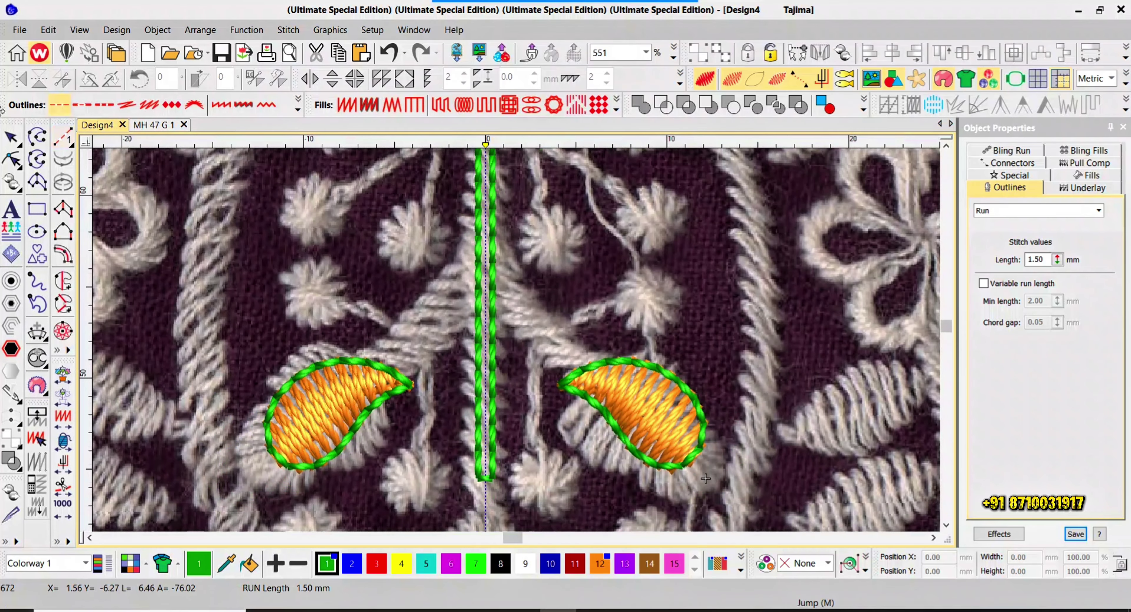
# - Digitize a three-point curve about 3.8 by 4 mm from the left leaf's tip up to the stem, and change it to a satin outline
pyautogui.click(37, 136)
pyautogui.scroll(2, 500, 330)
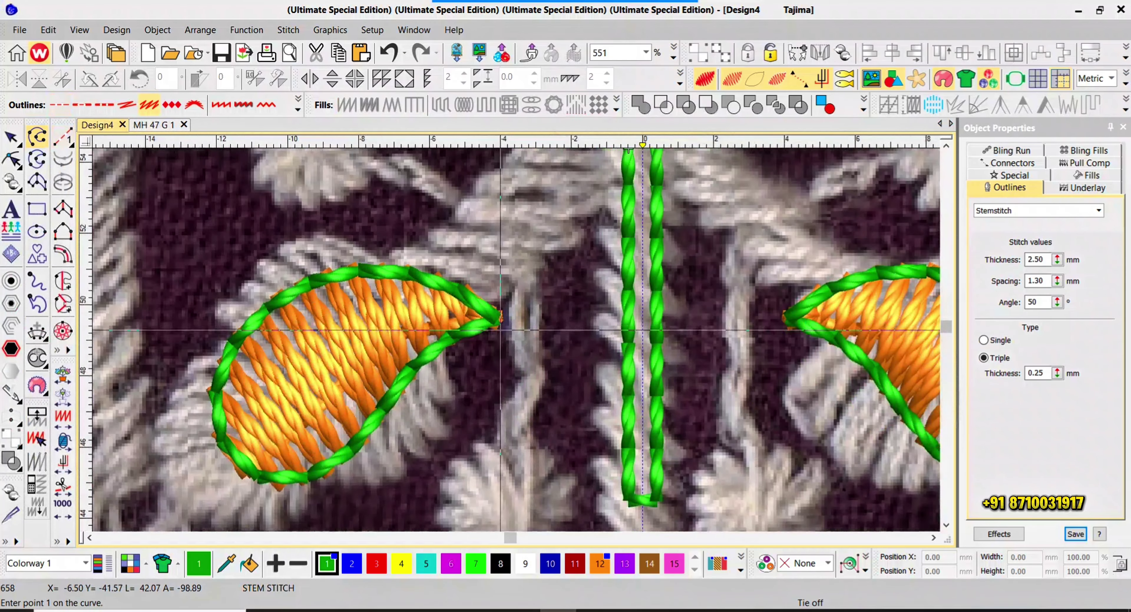
pyautogui.click(497, 317)
pyautogui.click(571, 255)
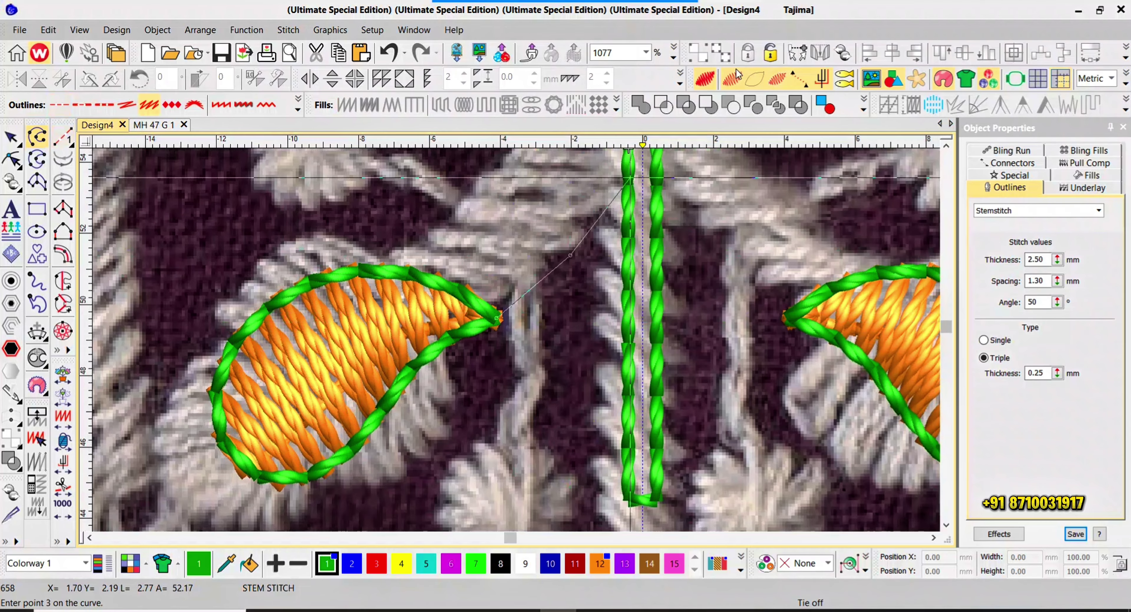
pyautogui.scroll(-1, 599, 200)
pyautogui.scroll(1, 542, 328)
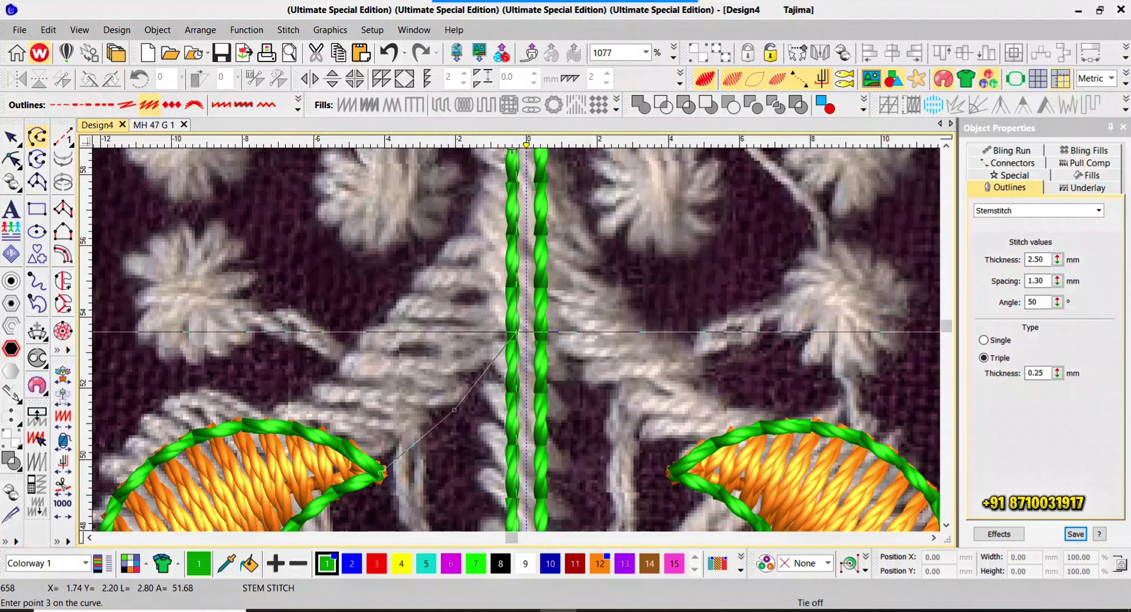
pyautogui.click(516, 333)
pyautogui.press('Return')
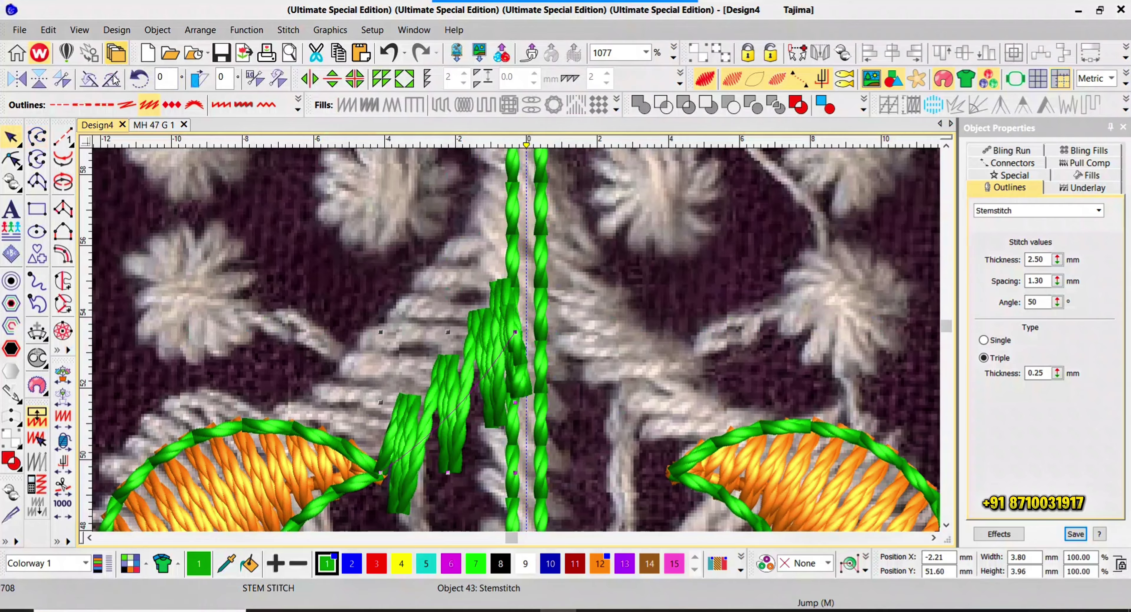
pyautogui.click(221, 104)
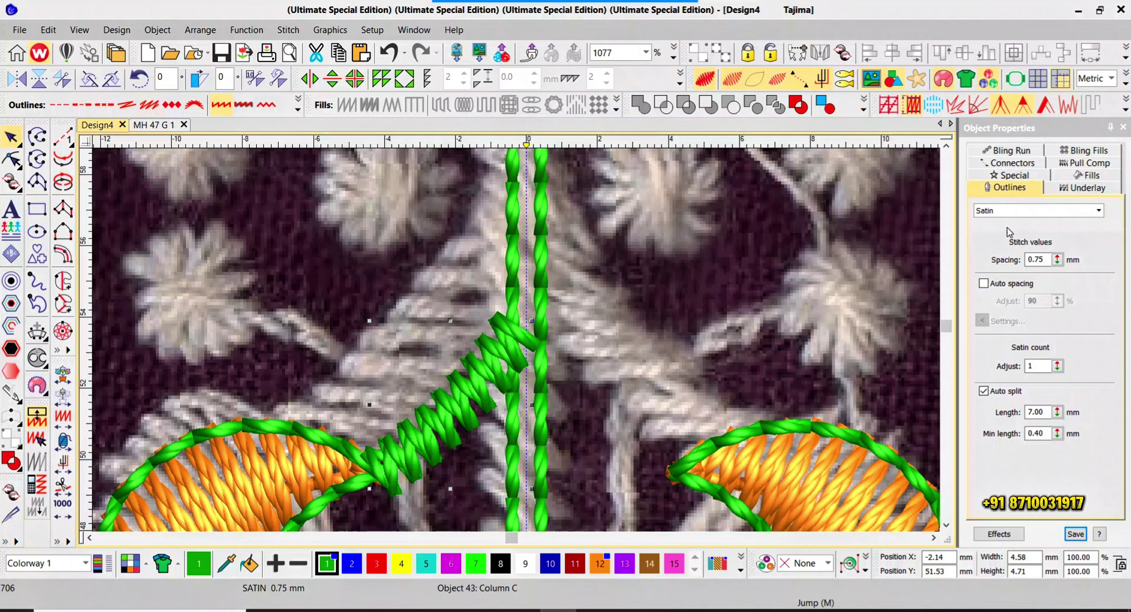
# - Set the left branch's satin column width to 0.80 mm and deselect it
pyautogui.click(1024, 175)
pyautogui.doubleClick(1036, 259)
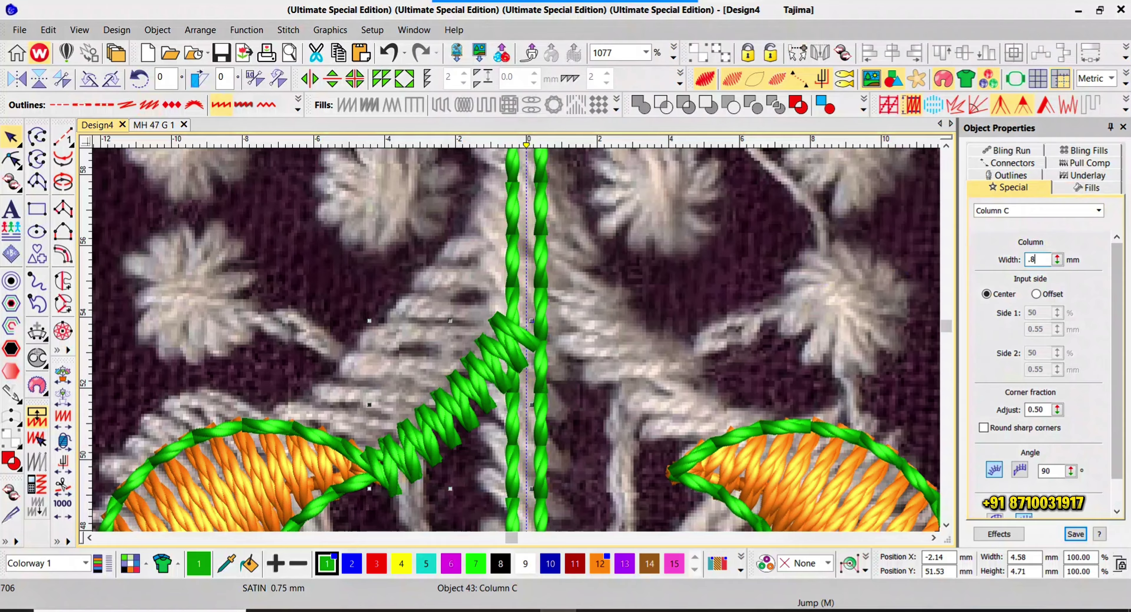
pyautogui.rightClick(462, 391)
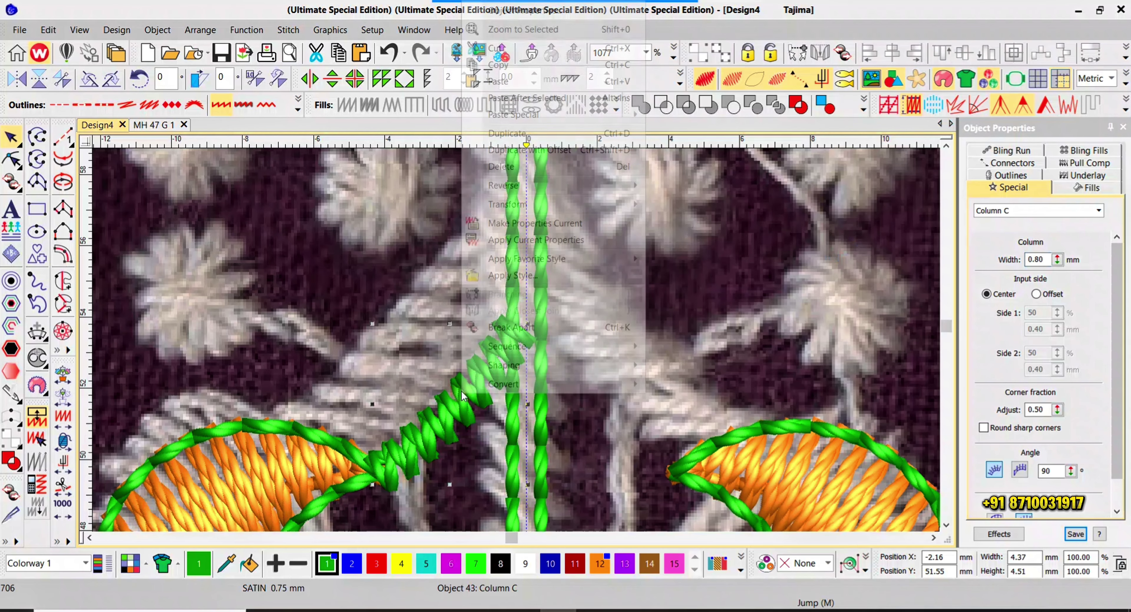
pyautogui.click(520, 215)
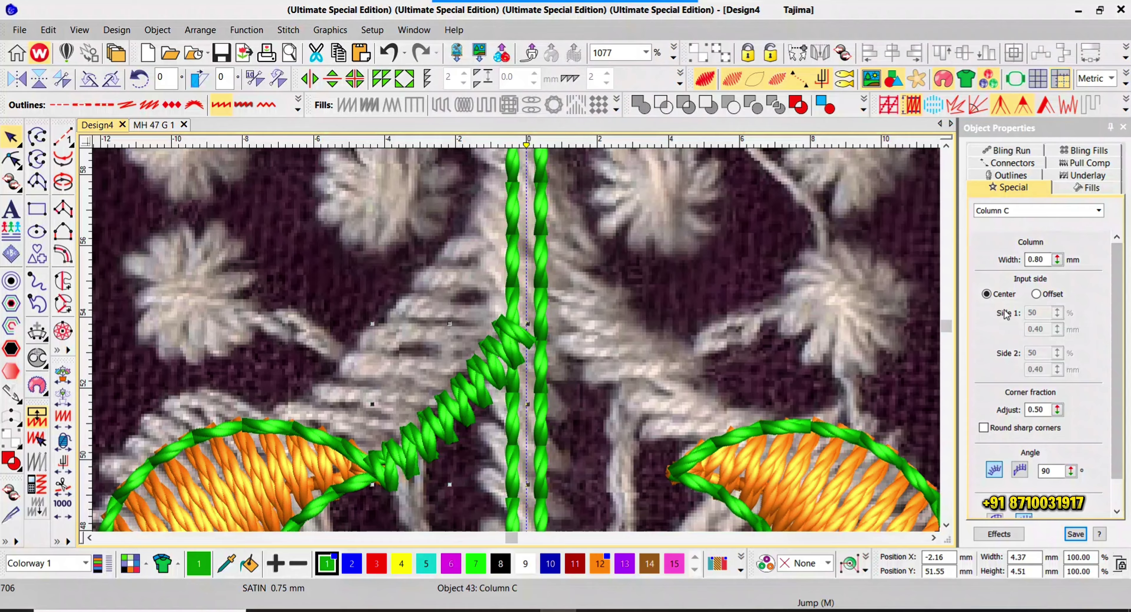
pyautogui.press('Escape')
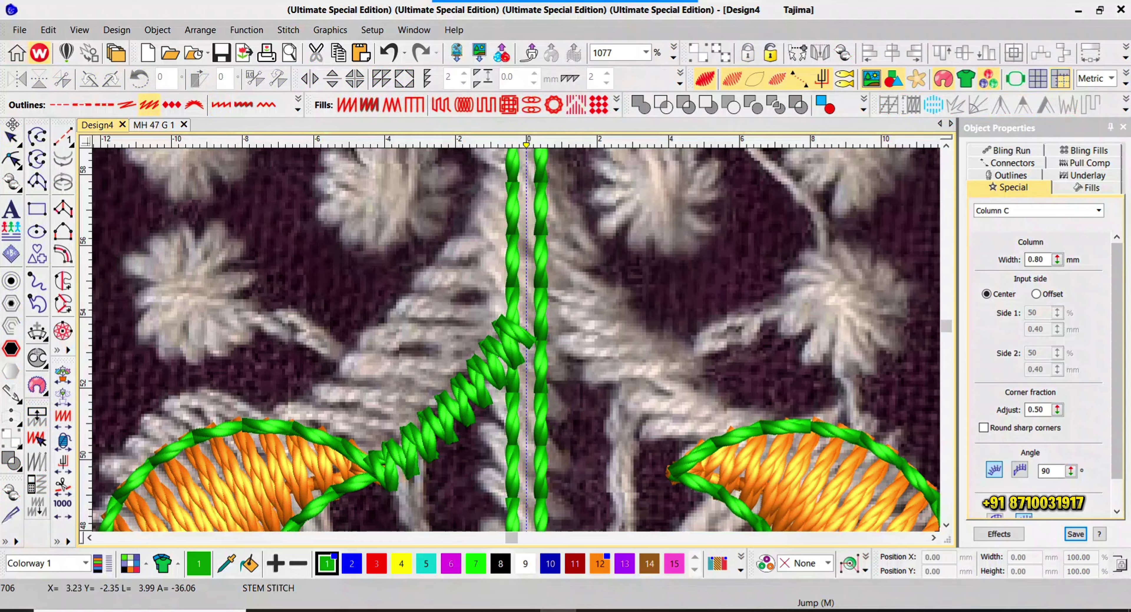
# - Try a short separate curve of about 2.8 by 2 mm over the left flower, change it to a satin outline and open its special properties
pyautogui.click(37, 136)
pyautogui.click(259, 246)
pyautogui.click(261, 227)
pyautogui.press('Return')
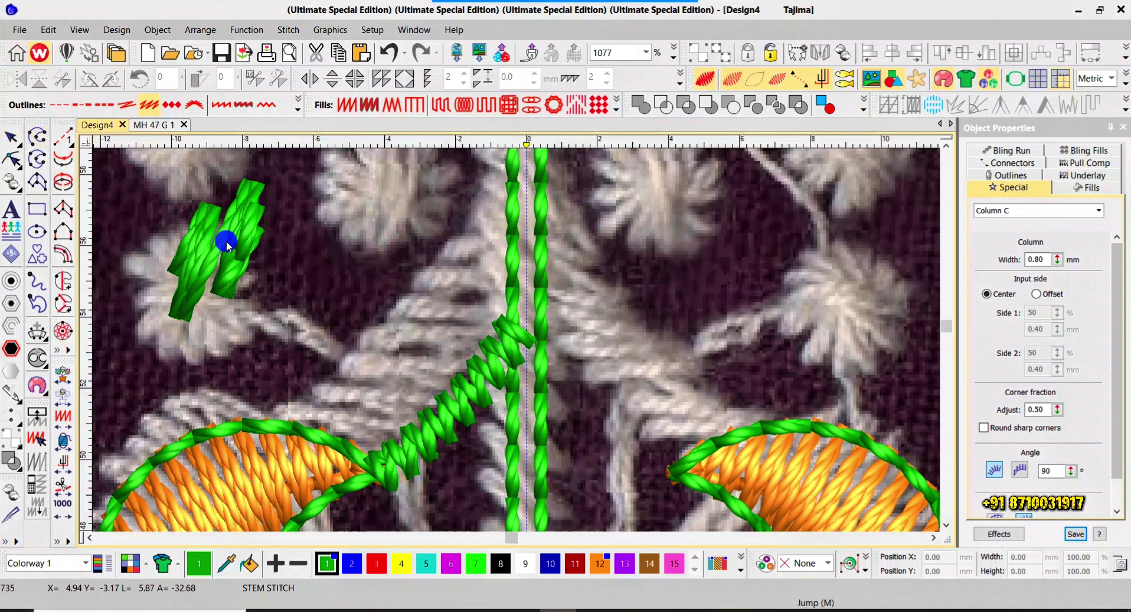
pyautogui.press('Escape')
pyautogui.click(220, 104)
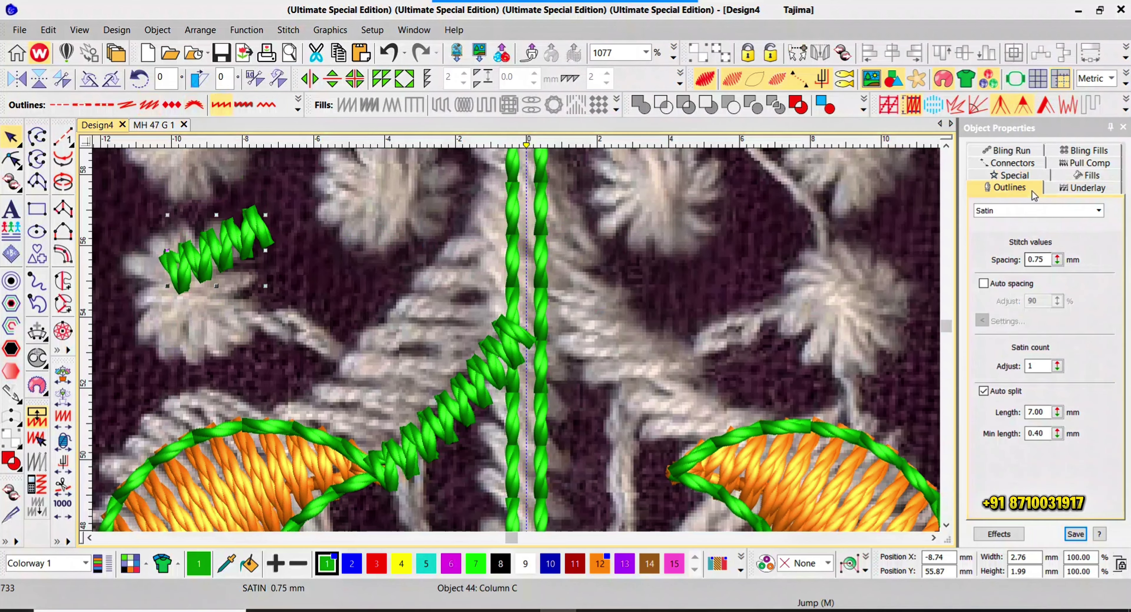
pyautogui.click(1021, 174)
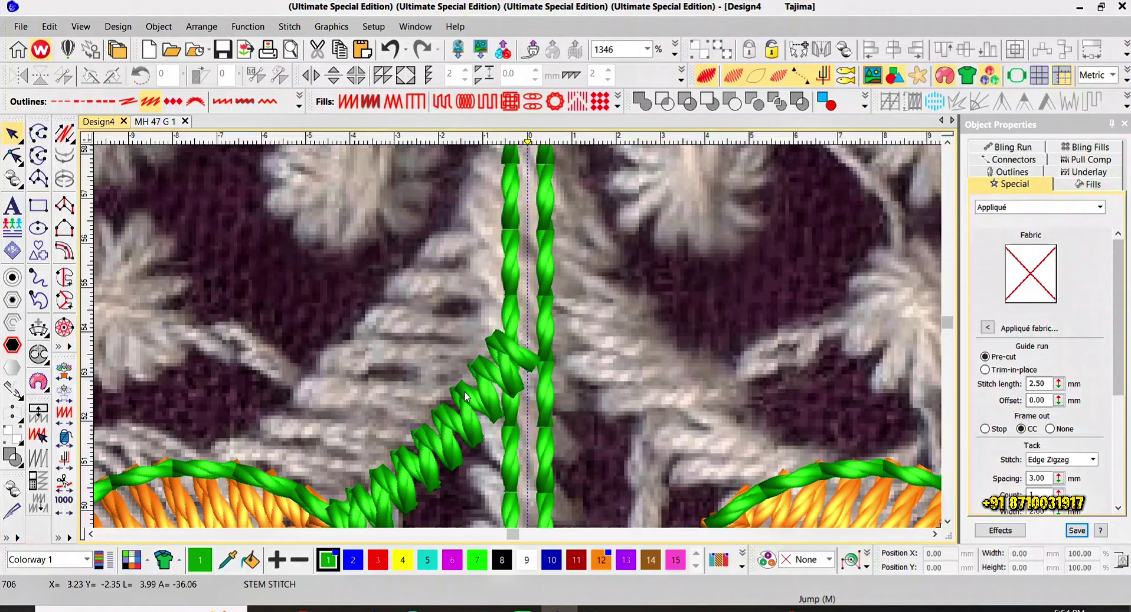
# - Convert the left branch's satin column into a closed shape and change it to a Run outline
pyautogui.click(424, 418)
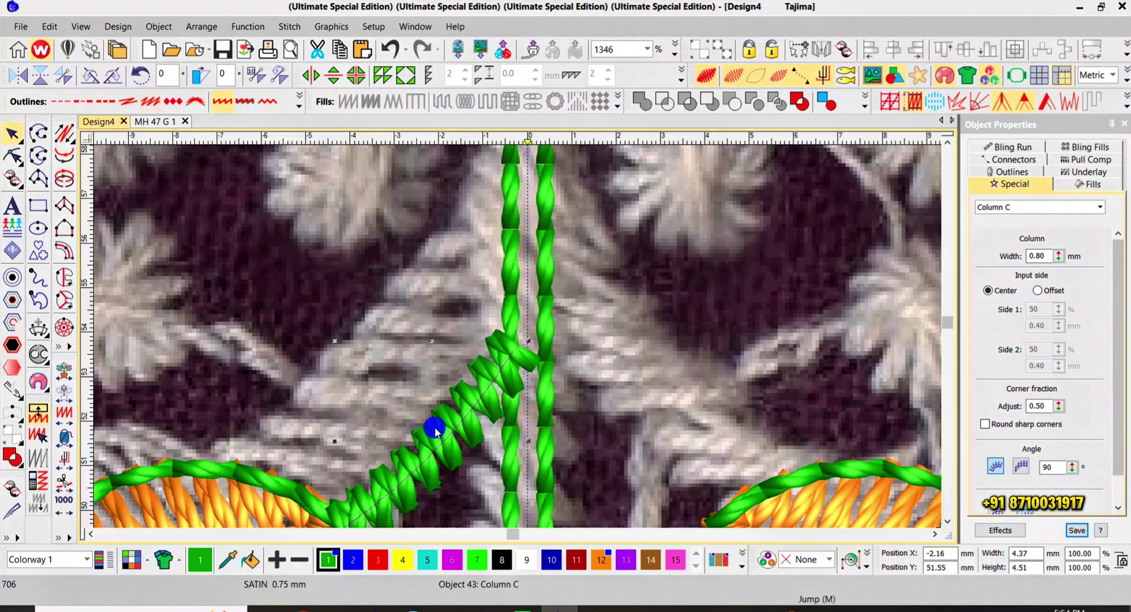
pyautogui.click(800, 102)
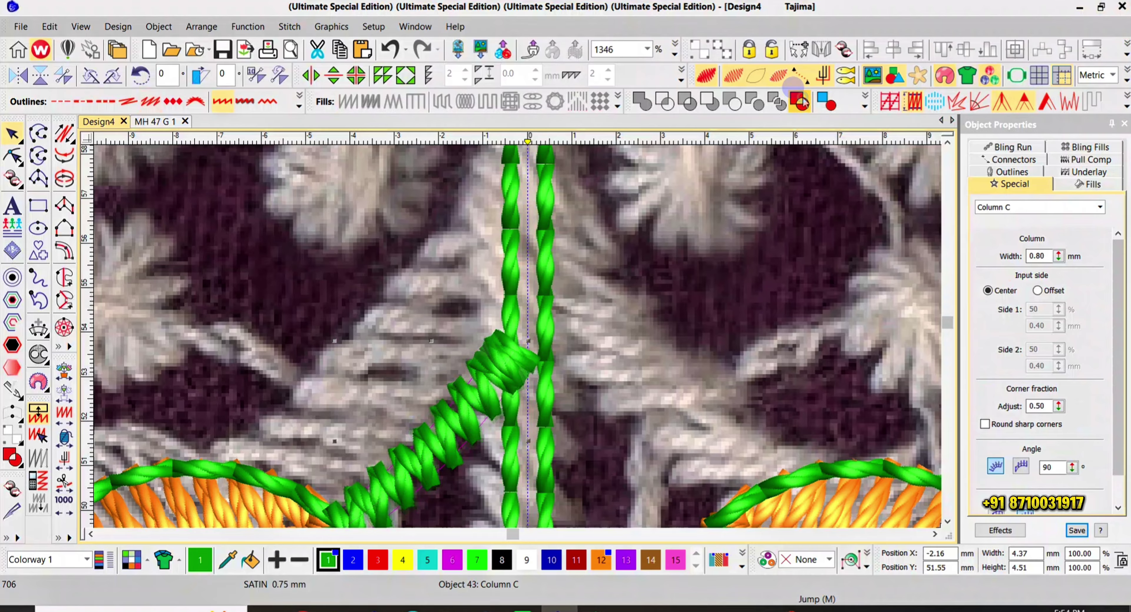
pyautogui.click(61, 102)
# - Reshape the left branch outline by moving its upper end corner exactly onto the stem's left line
pyautogui.scroll(3, 516, 327)
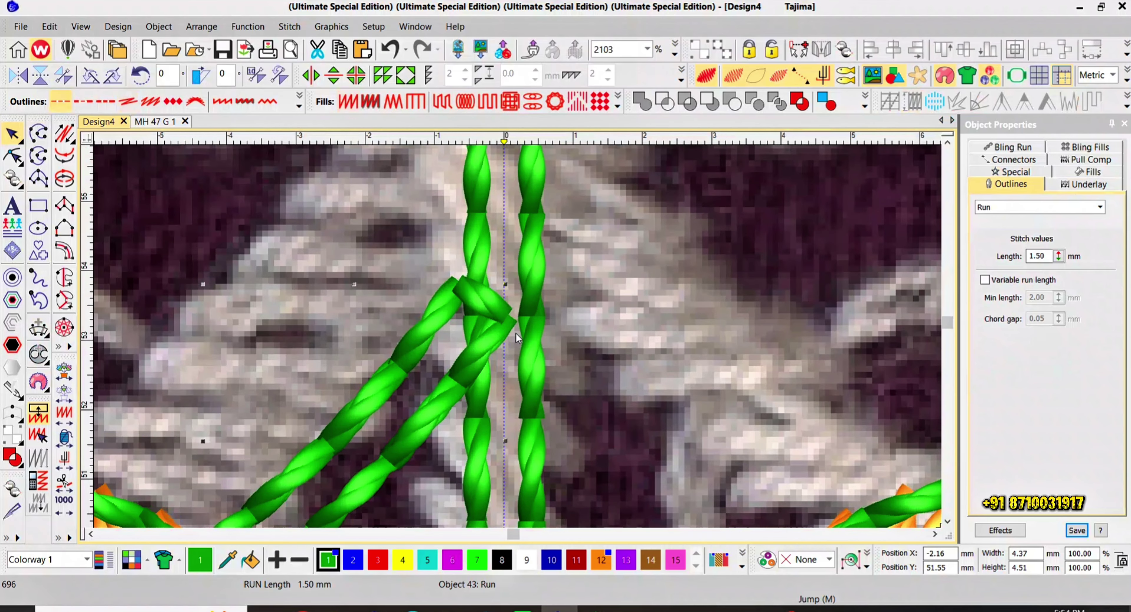
pyautogui.press('h')
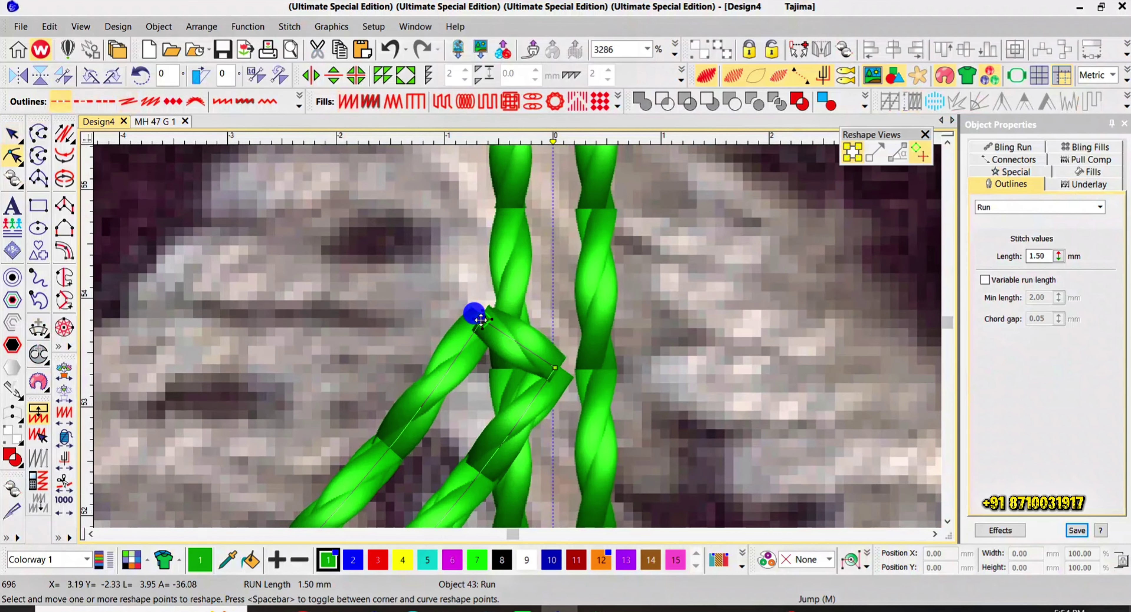
pyautogui.moveTo(470, 314); pyautogui.dragTo(510, 269)
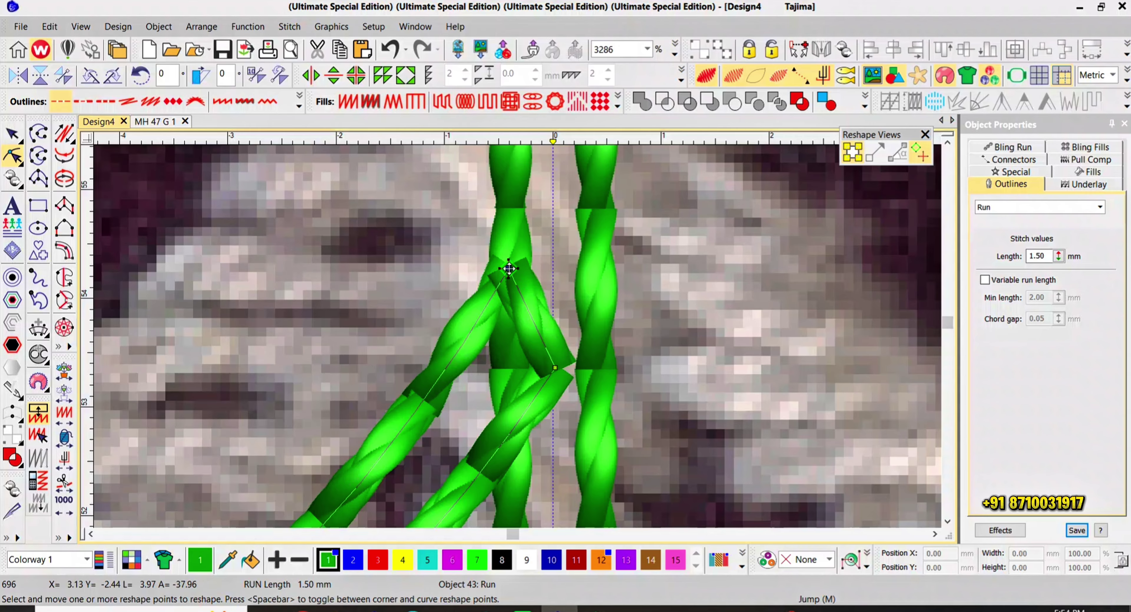
pyautogui.scroll(4, 513, 272)
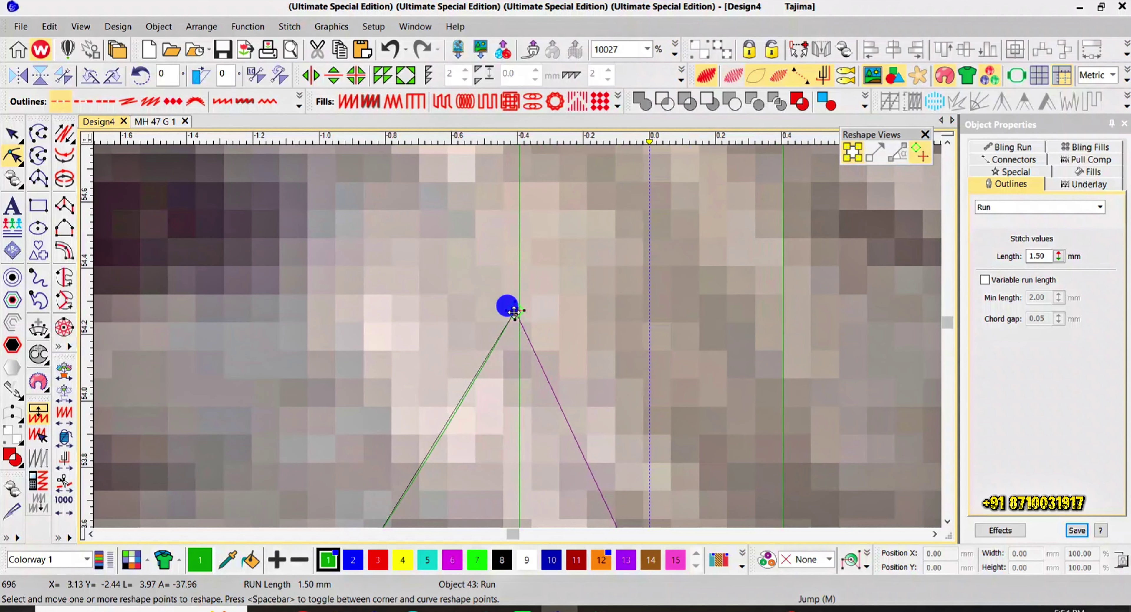
pyautogui.moveTo(514, 312); pyautogui.dragTo(519, 301)
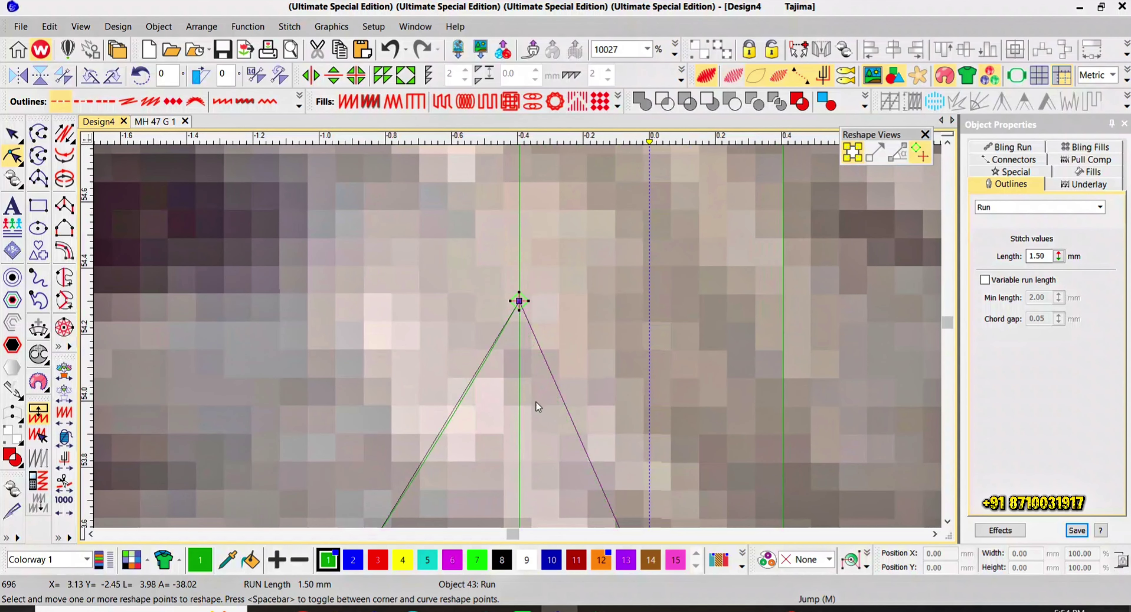
pyautogui.scroll(-4, 535, 405)
# - Trim the branch's end to the stem's left line by adding a point at the lower crossing and deleting the point on the centre line
pyautogui.scroll(3, 528, 412)
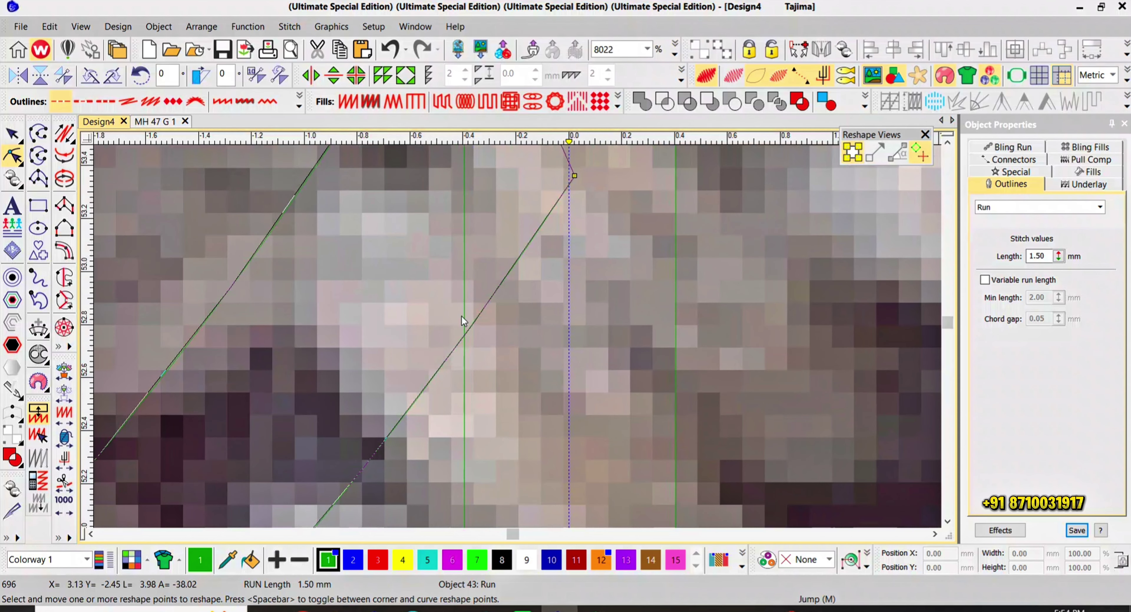
pyautogui.click(465, 335)
pyautogui.scroll(-4, 465, 387)
pyautogui.click(491, 284)
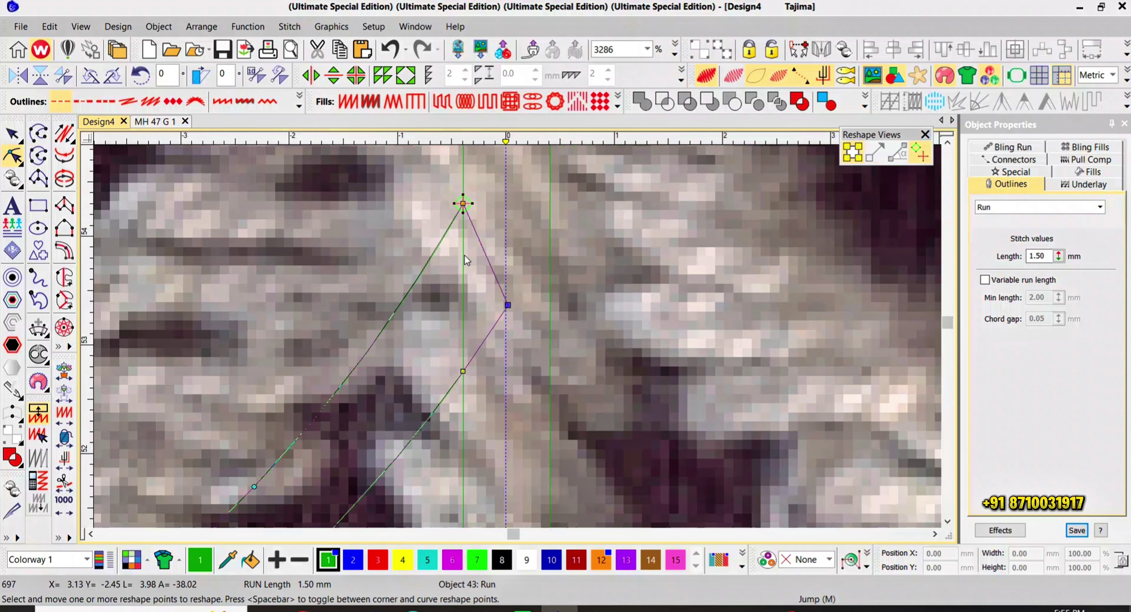
pyautogui.click(521, 321)
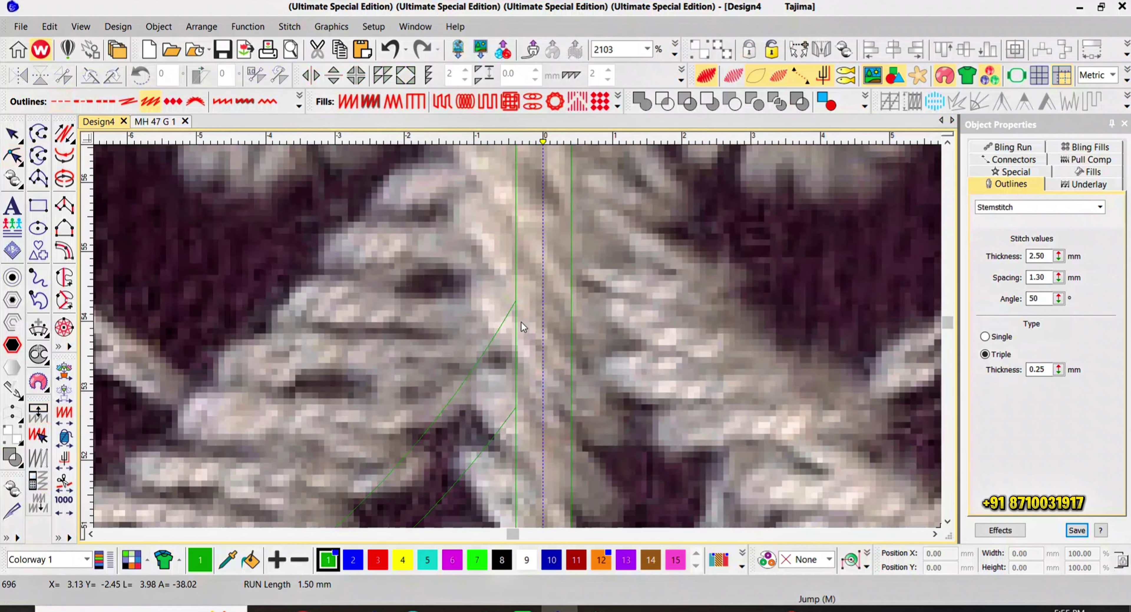
pyautogui.scroll(-4, 514, 321)
pyautogui.press('s')
# - Mirror-copy the left branch outline across the vertical centre line to join the right leaf to the stem
pyautogui.scroll(2, 538, 321)
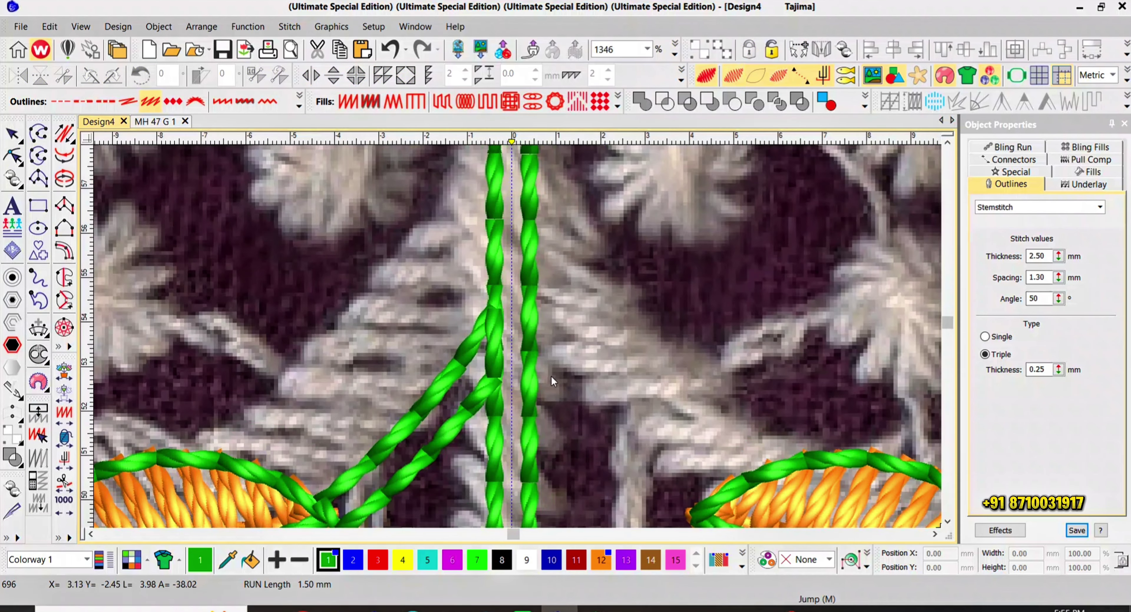
pyautogui.scroll(-1, 438, 337)
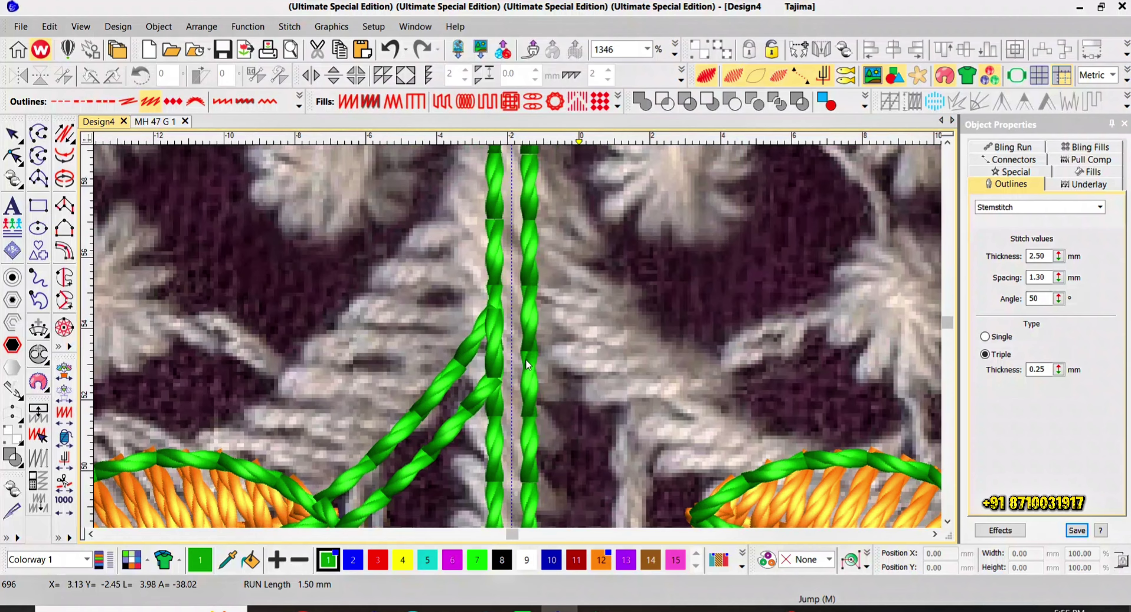
pyautogui.scroll(3, 524, 318)
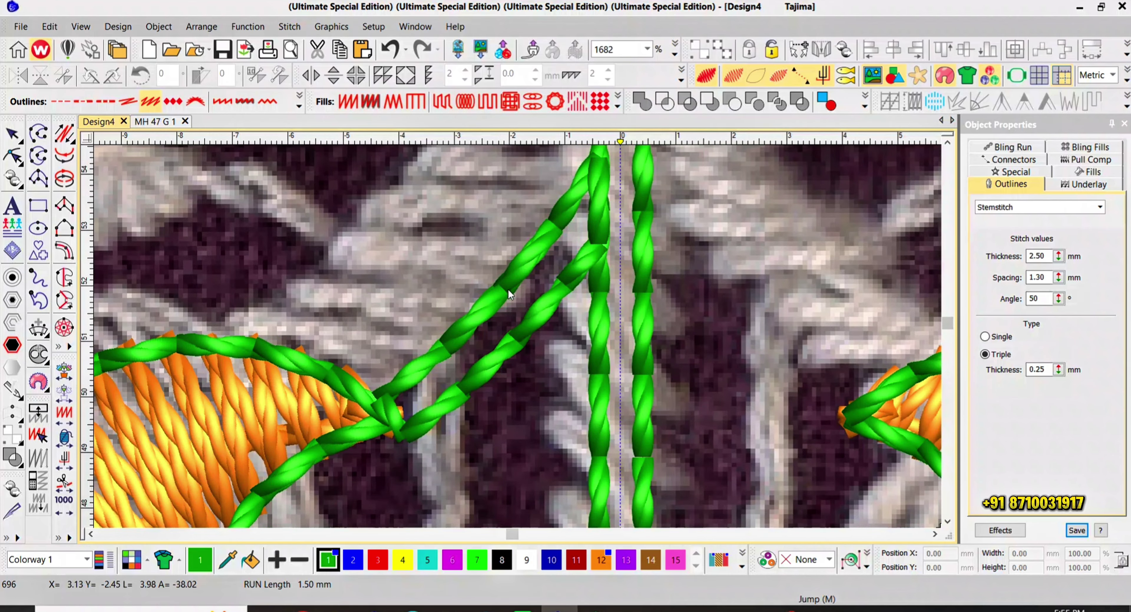
pyautogui.scroll(-3, 509, 342)
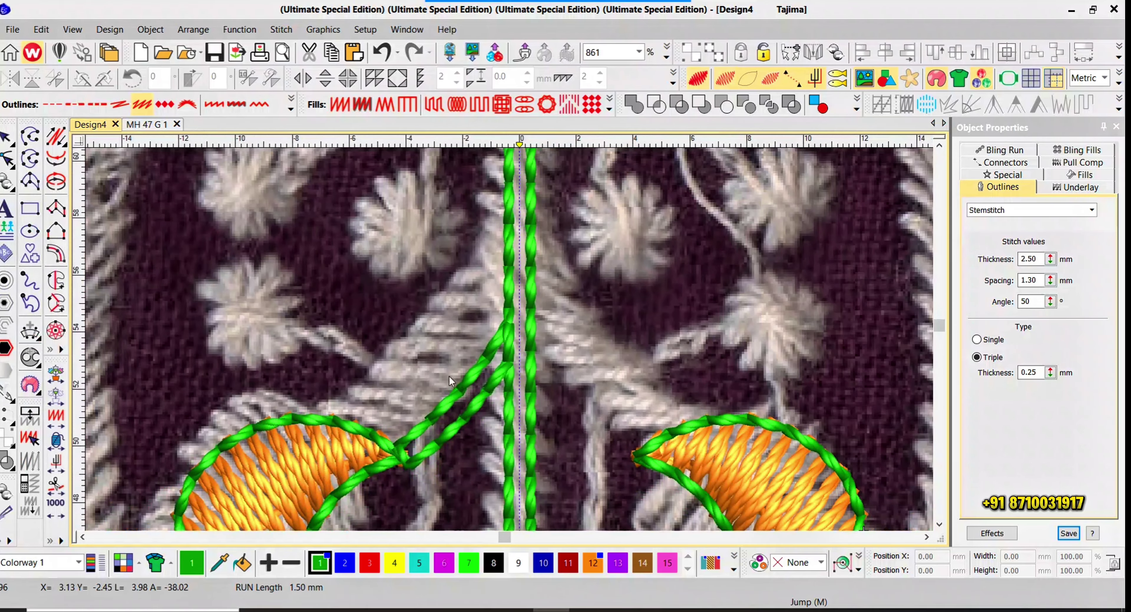
pyautogui.click(460, 385)
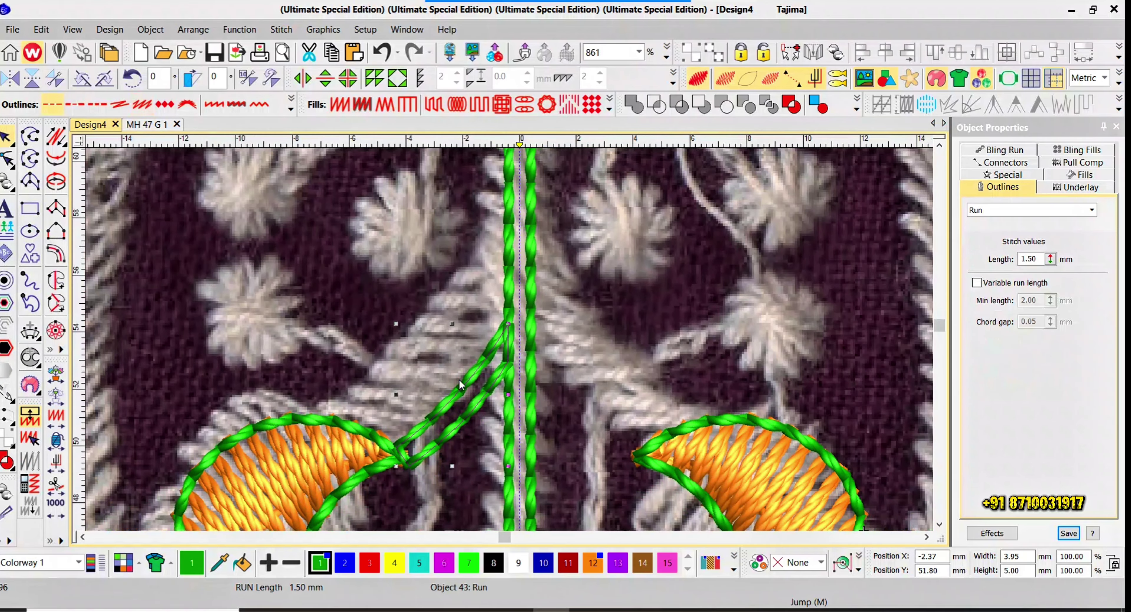
pyautogui.click(303, 78)
pyautogui.click(520, 479)
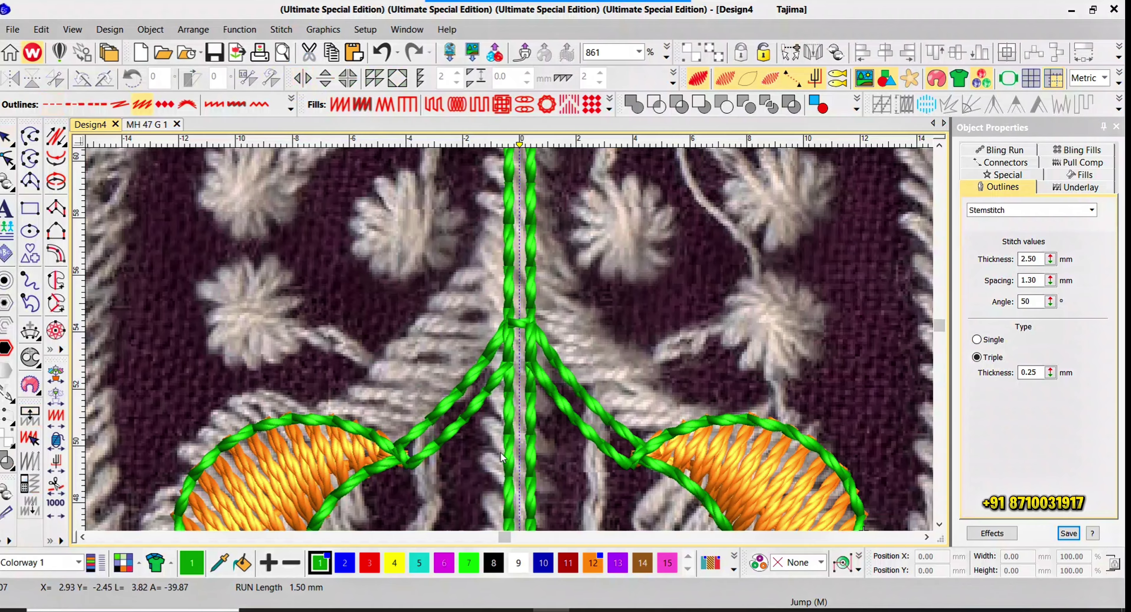
# - Ungroup the four-sequin flower inside the curved floral motif in the upper part of the design
pyautogui.scroll(-9, 516, 346)
pyautogui.scroll(4, 510, 341)
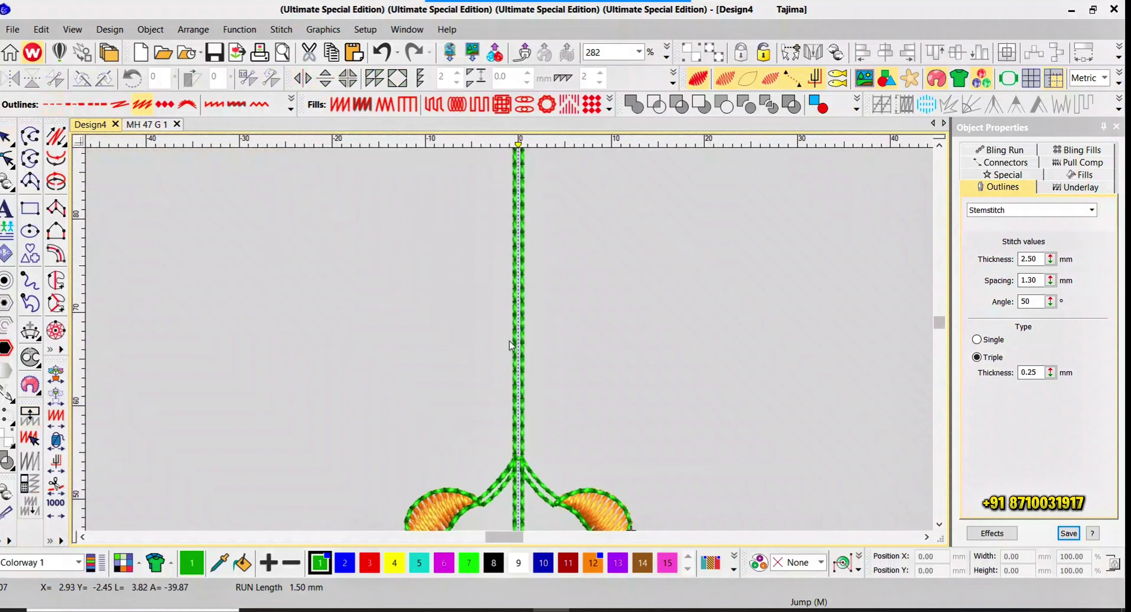
pyautogui.scroll(-2, 511, 345)
pyautogui.scroll(2, 508, 338)
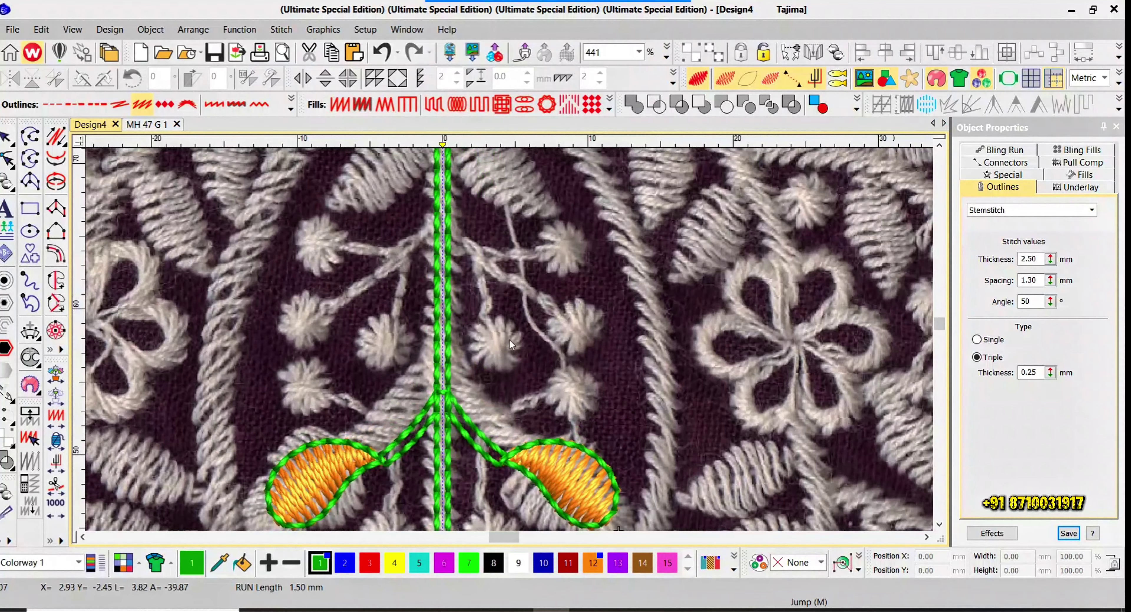
pyautogui.scroll(-6, 509, 338)
pyautogui.scroll(9, 520, 352)
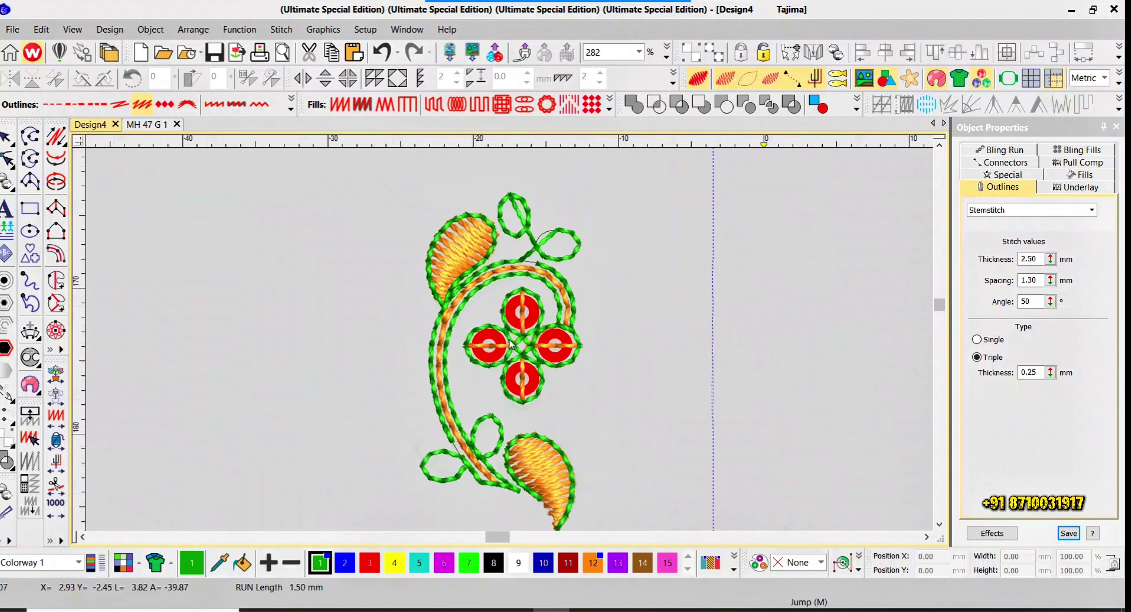
pyautogui.click(488, 351)
pyautogui.hotkey('ctrl', 'u')
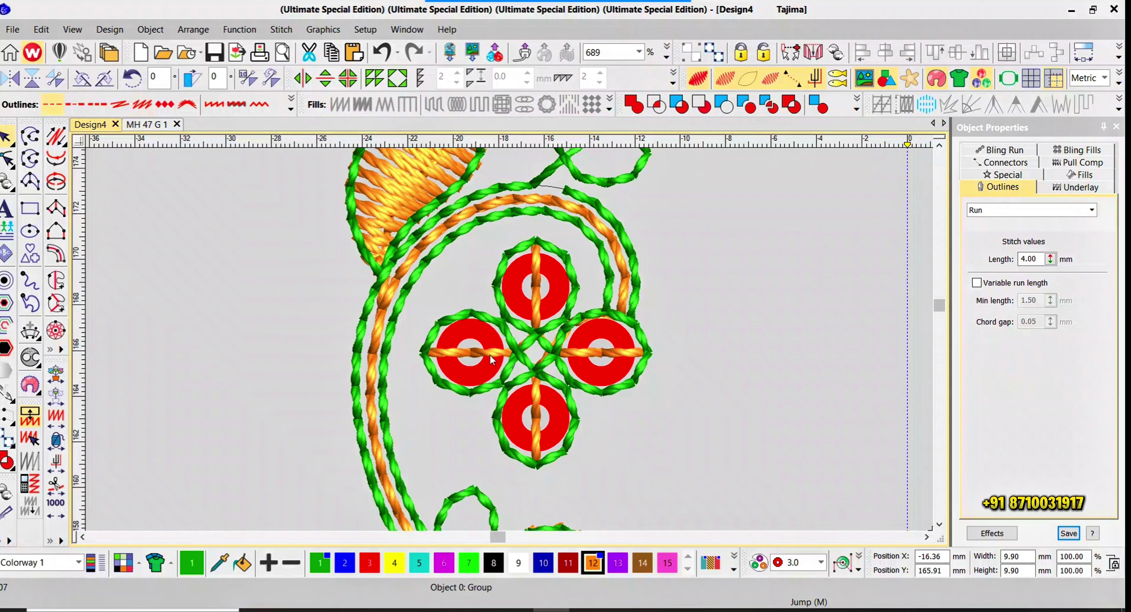
# - Group the flower's left sequin with the round green outline that surrounds it
pyautogui.moveTo(490, 353); pyautogui.dragTo(450, 415)
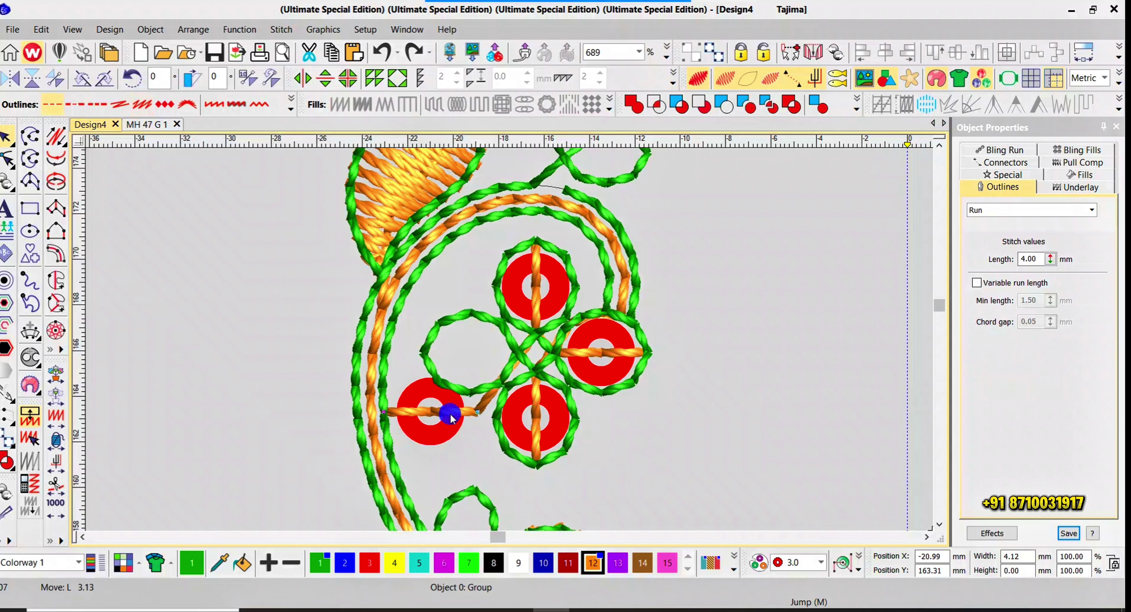
pyautogui.press('Escape')
pyautogui.keyDown('ctrl'); pyautogui.click(471, 316); pyautogui.keyUp('ctrl')
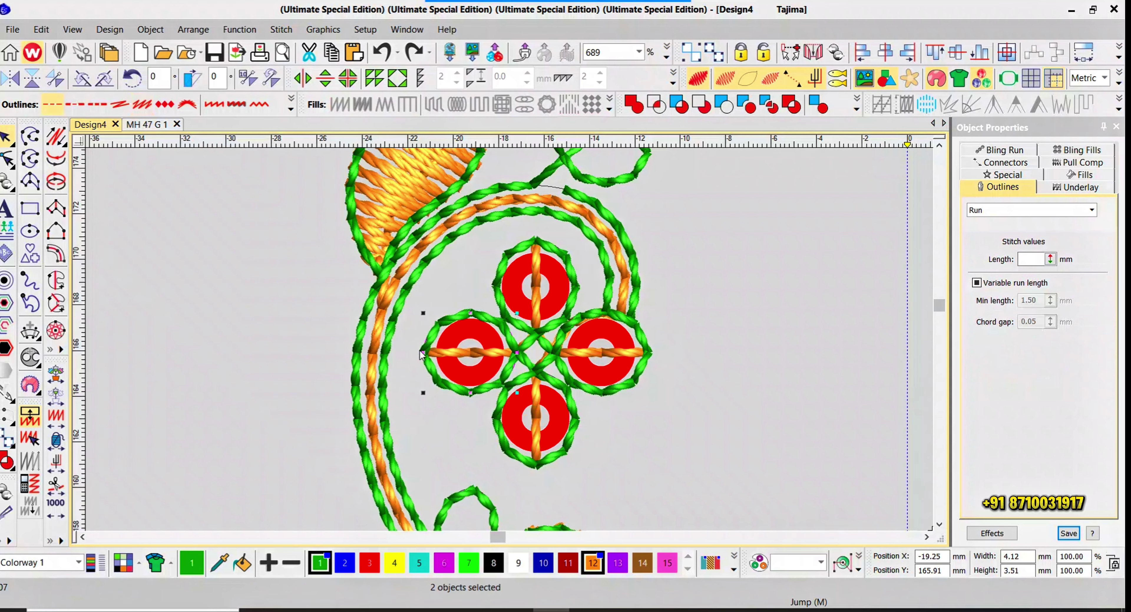
pyautogui.hotkey('ctrl', 'g')
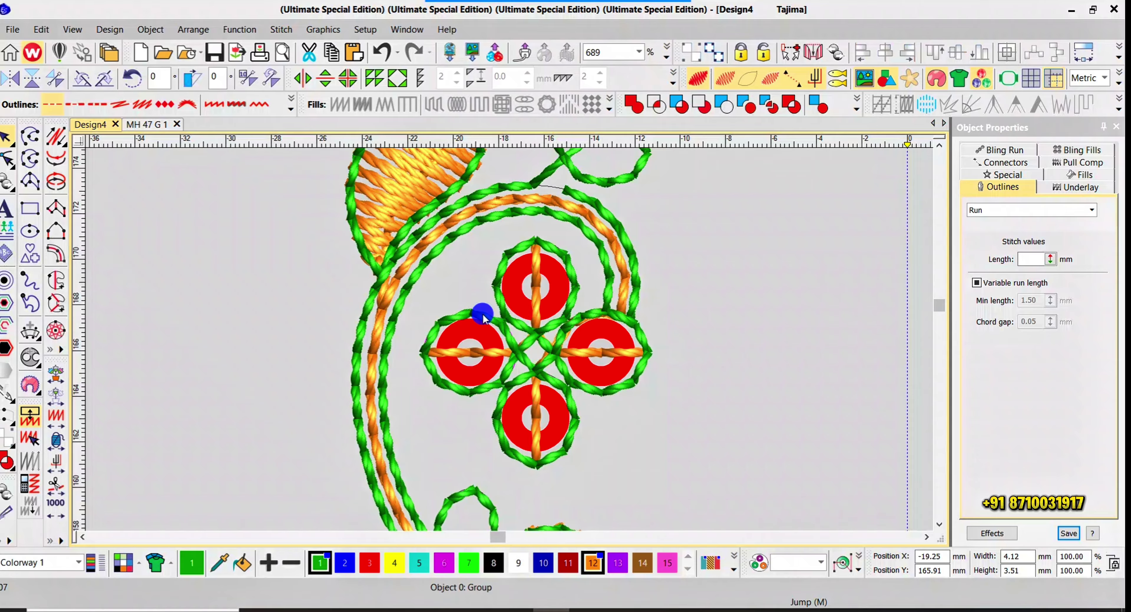
# - Place the grouped sequin and circle just left of the vertical centre line, at about X -2.46 and Y 127.36 mm
pyautogui.click(483, 315)
pyautogui.scroll(-4, 493, 275)
pyautogui.moveTo(488, 321)
pyautogui.mouseDown()
pyautogui.moveTo(492, 274)
pyautogui.moveTo(520, 353)
pyautogui.moveTo(485, 317)
pyautogui.mouseUp()
pyautogui.scroll(4, 511, 343)
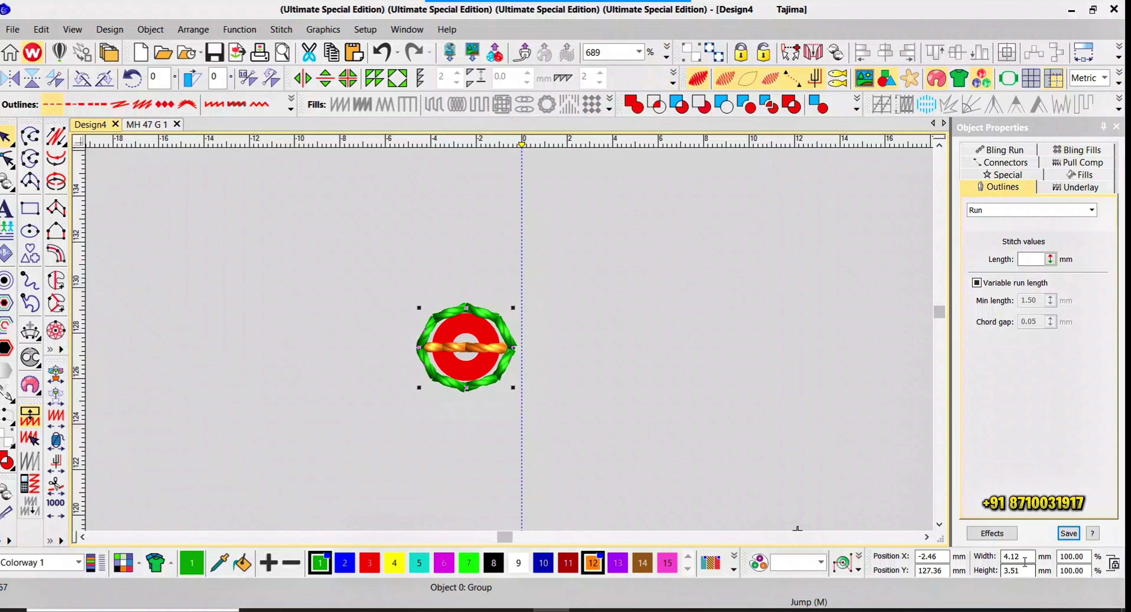
# - Set the sequin group's height to 4.12 mm, unlock its proportions and set its width to 4.12 mm
pyautogui.moveTo(1025, 570); pyautogui.dragTo(863, 587)
pyautogui.write('4.12')
pyautogui.press('Return')
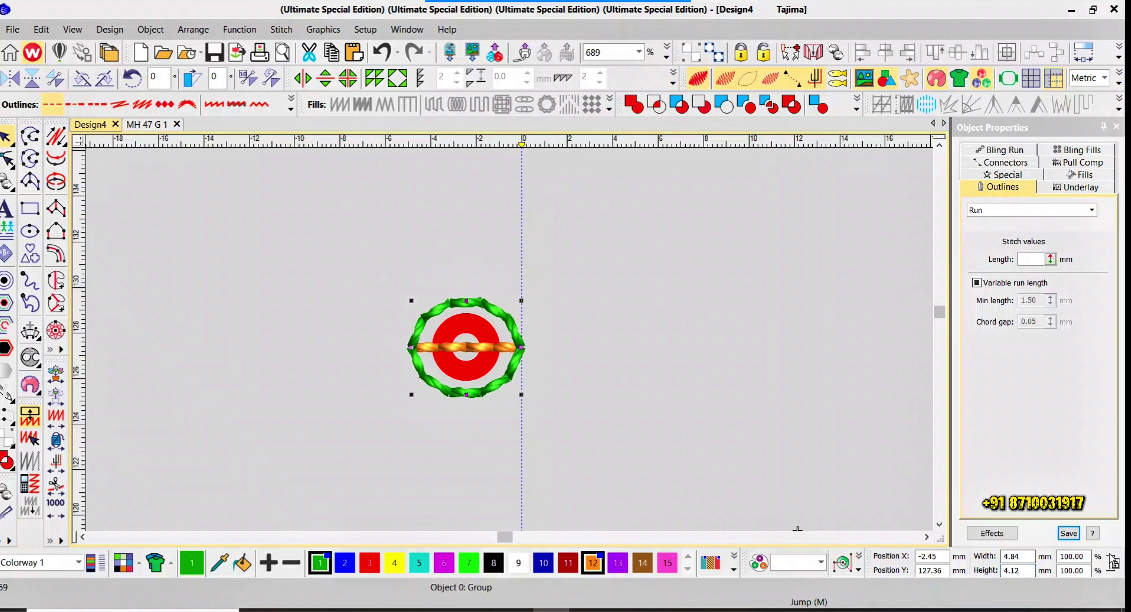
pyautogui.click(1115, 565)
pyautogui.moveTo(1025, 556); pyautogui.dragTo(818, 571)
pyautogui.press('Return')
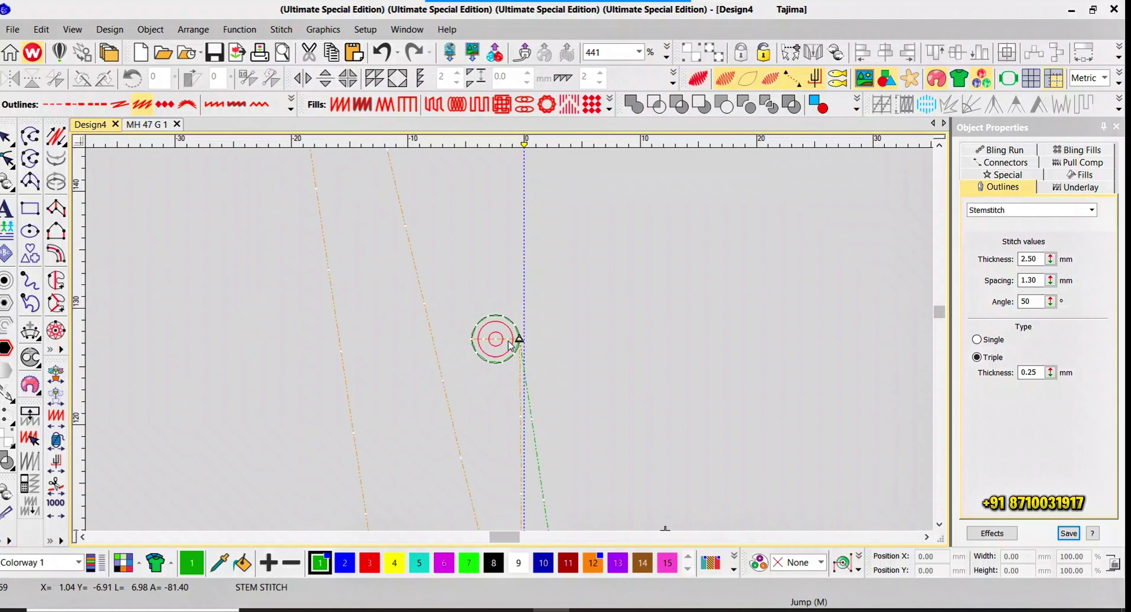
# - Move the sequin group down over the small flower left of the stem, against the stem's edge at about X -2.62 and Y 57.51 mm
pyautogui.click(508, 345)
pyautogui.moveTo(504, 340); pyautogui.dragTo(507, 288)
pyautogui.scroll(-7, 512, 350)
pyautogui.scroll(5, 492, 364)
pyautogui.scroll(6, 488, 376)
pyautogui.scroll(2, 526, 287)
pyautogui.scroll(-3, 512, 338)
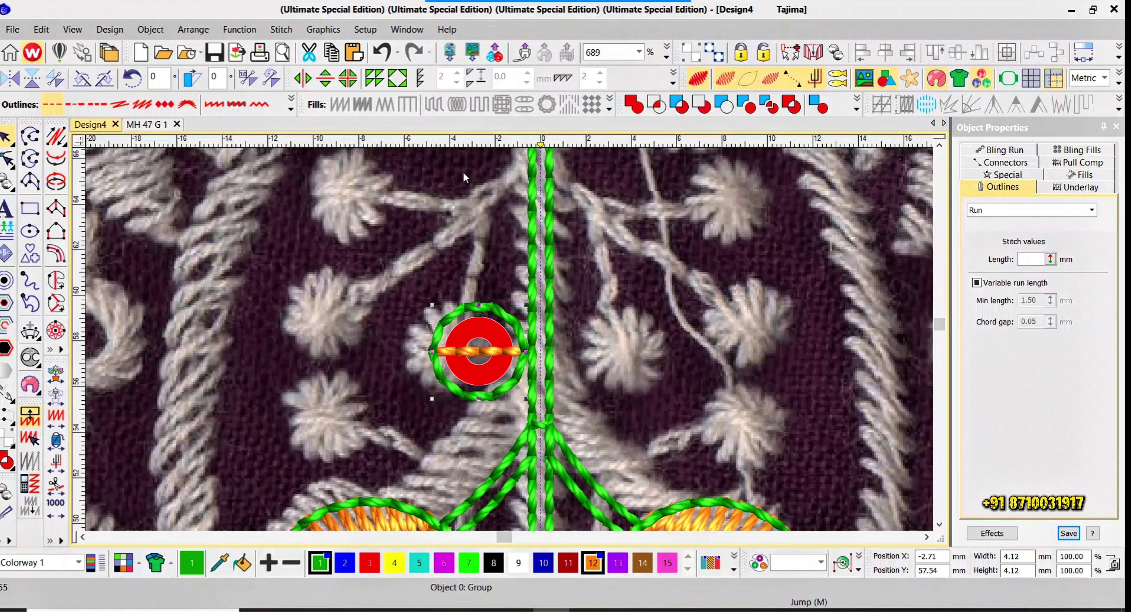
pyautogui.scroll(4, 510, 342)
pyautogui.moveTo(533, 345); pyautogui.dragTo(538, 346)
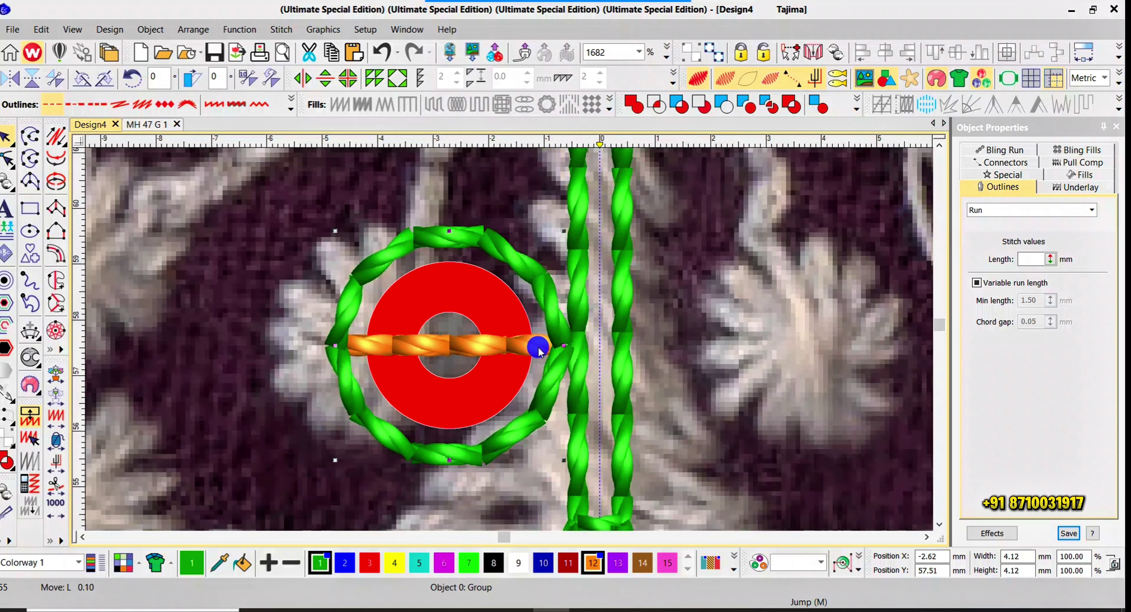
# - Duplicate the sequin group up along the stem's left side, at about X -2.56 and Y 63.17 mm
pyautogui.scroll(-4, 509, 337)
pyautogui.scroll(-3, 509, 337)
pyautogui.scroll(3, 516, 342)
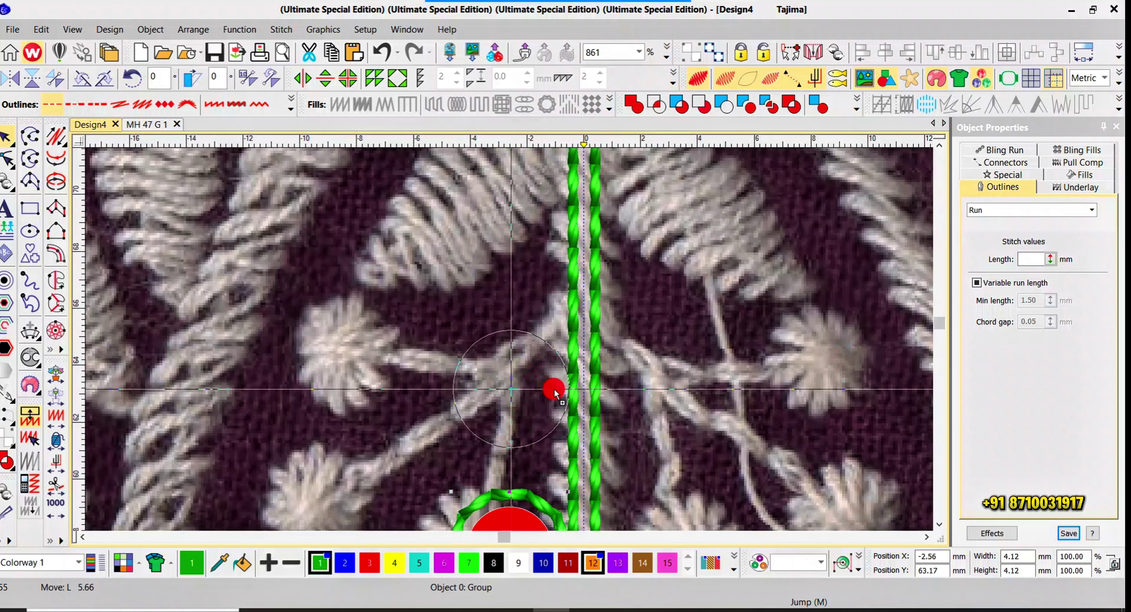
pyautogui.click(555, 390)
pyautogui.scroll(-4, 534, 395)
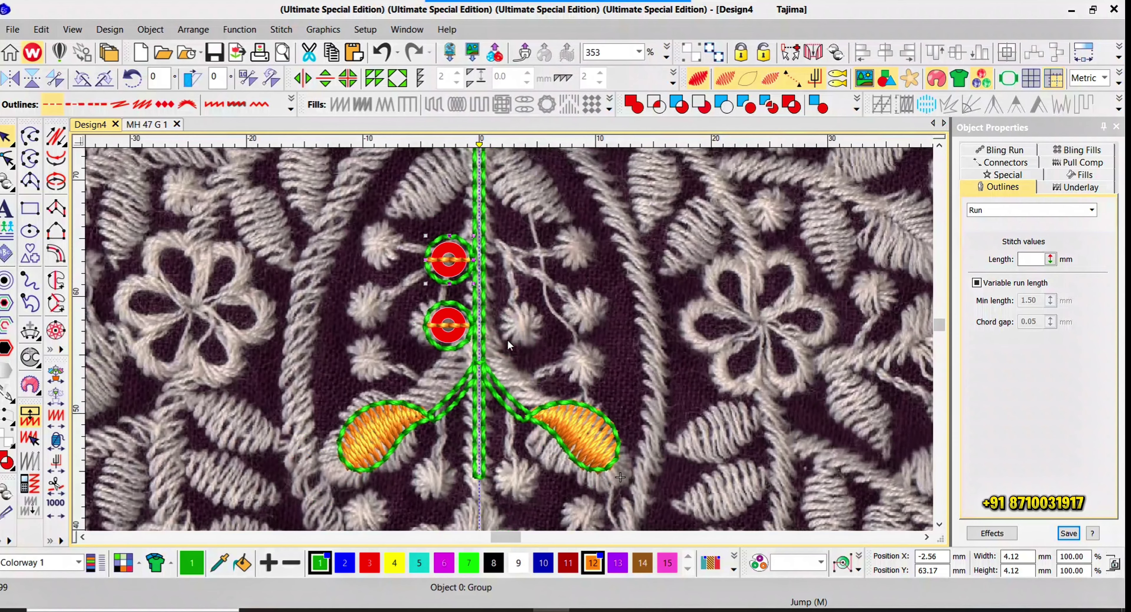
# - Duplicate the mirrored leaf pair with both of its branches about 17.58 mm straight up the stem, at about Y 67.24 mm
pyautogui.click(468, 399)
pyautogui.keyDown('ctrl'); pyautogui.click(355, 427); pyautogui.keyUp('ctrl')
pyautogui.keyDown('ctrl'); pyautogui.click(560, 407); pyautogui.keyUp('ctrl')
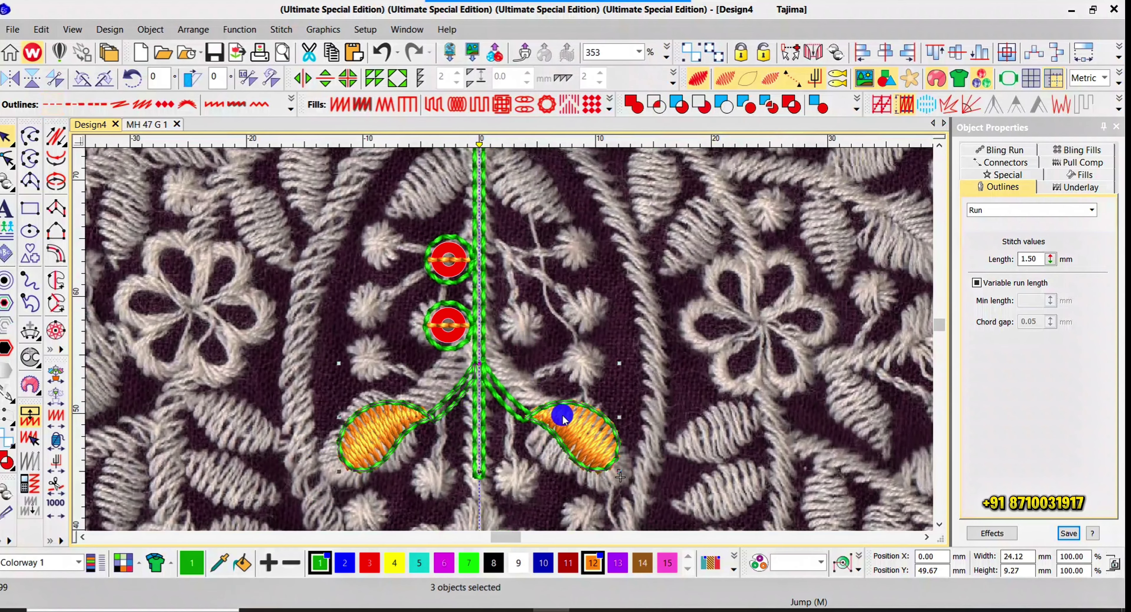
pyautogui.keyDown('ctrl'); pyautogui.click(518, 394); pyautogui.keyUp('ctrl')
pyautogui.moveTo(733, 473); pyautogui.dragTo(708, 268)
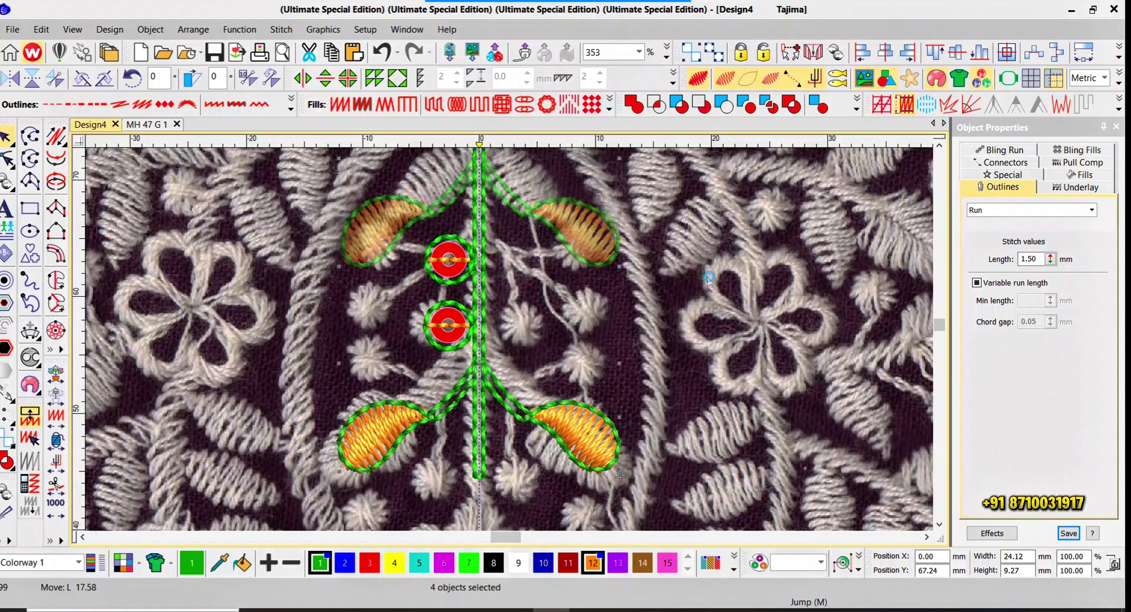
pyautogui.scroll(-1, 510, 339)
pyautogui.scroll(-1, 509, 339)
# - Duplicate the two sequin groups twice up the stem, at about Y 77.94 and 95.54 mm, and hide the fabric picture
pyautogui.click(513, 365)
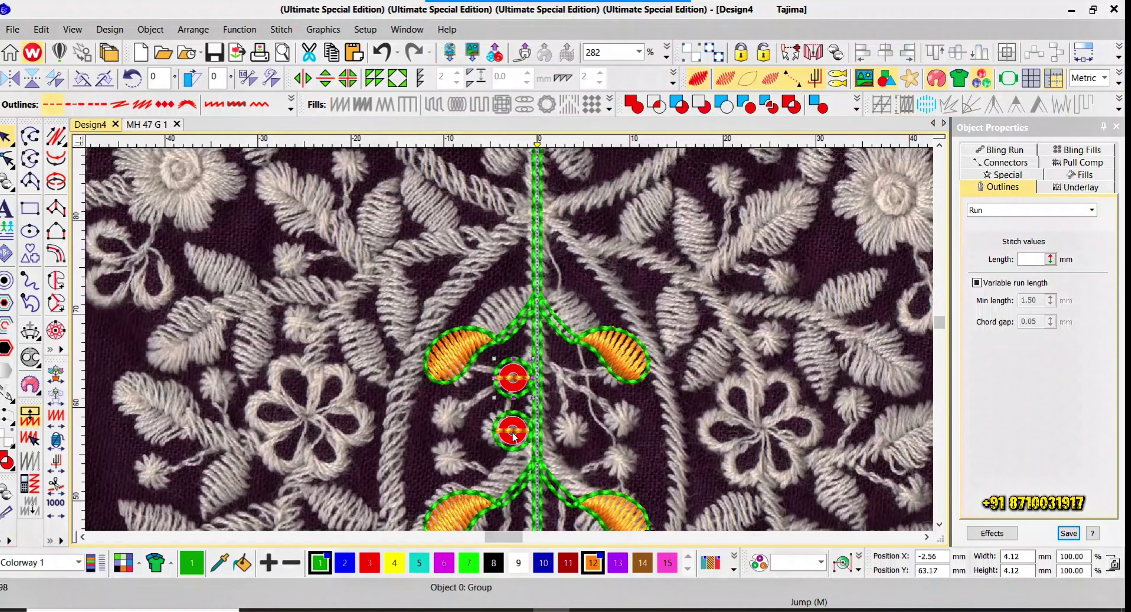
pyautogui.keyDown('ctrl'); pyautogui.click(512, 432); pyautogui.keyUp('ctrl')
pyautogui.moveTo(514, 432); pyautogui.dragTo(559, 268)
pyautogui.hscroll(3, 559, 268)
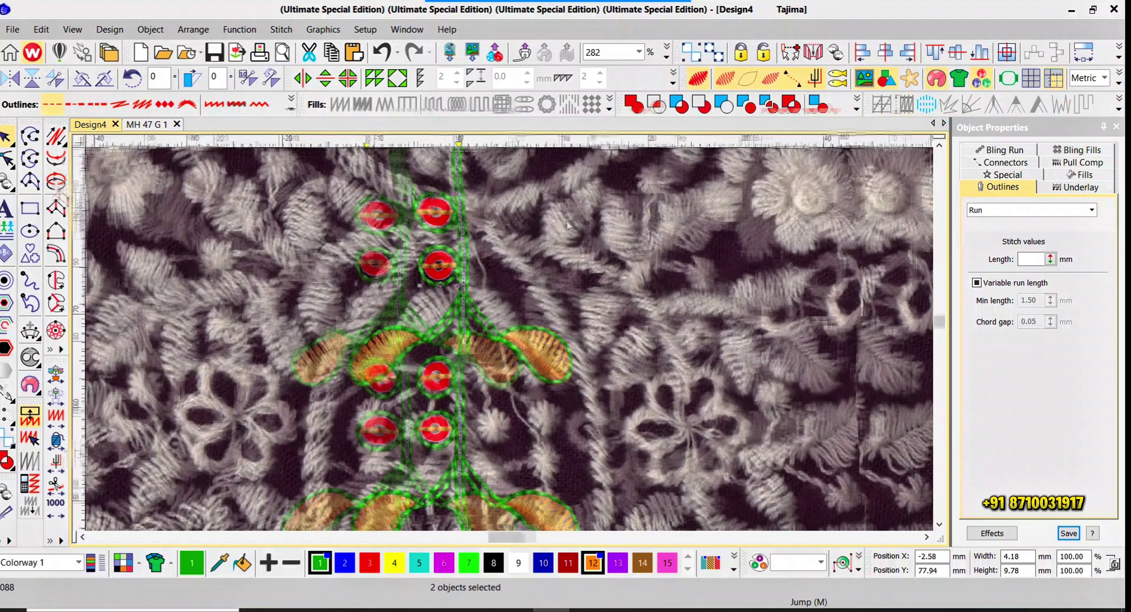
pyautogui.press('d')
pyautogui.scroll(2, 500, 336)
pyautogui.scroll(-4, 500, 340)
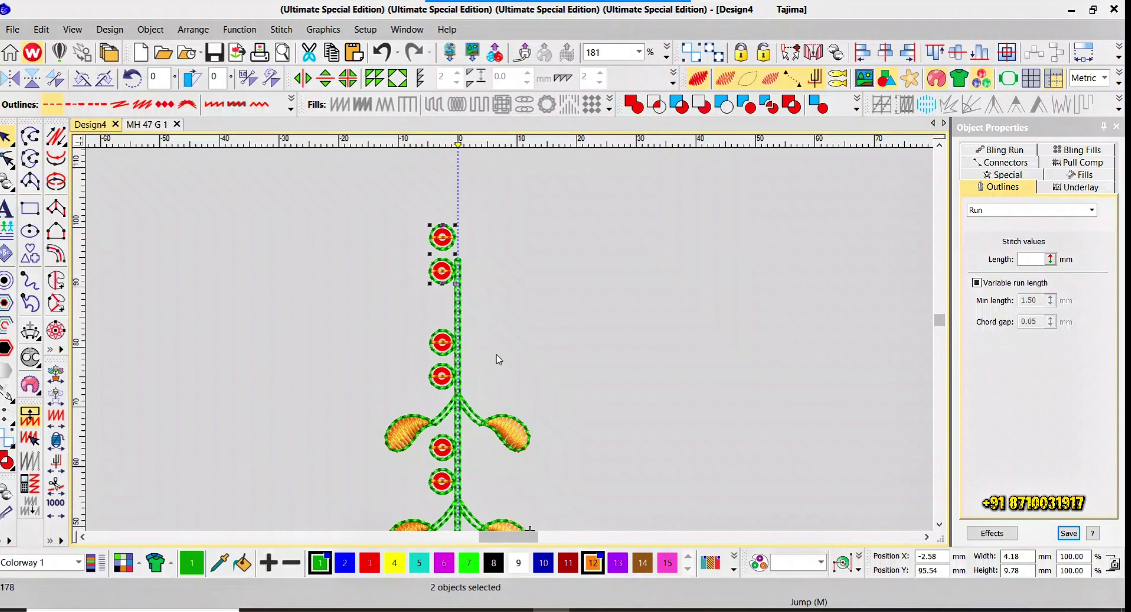
# - Lower the topmost sequin pair to about Y 89.24 mm so the four upper sequins are evenly spaced along the stem
pyautogui.moveTo(552, 249); pyautogui.dragTo(550, 298)
pyautogui.scroll(2, 551, 298)
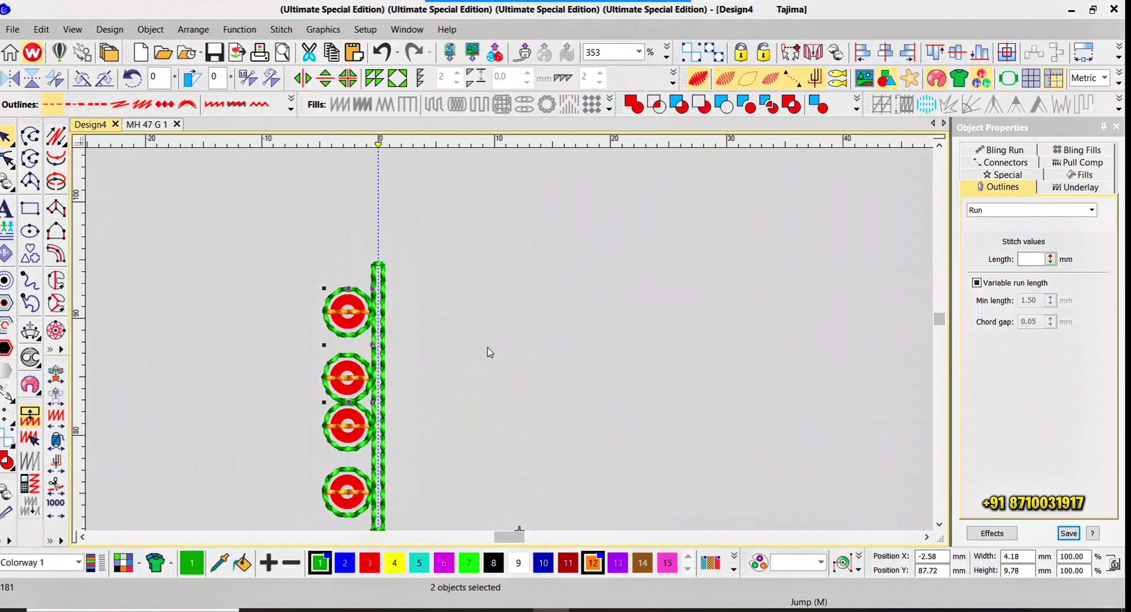
pyautogui.moveTo(488, 347); pyautogui.dragTo(488, 333)
pyautogui.scroll(-2, 488, 333)
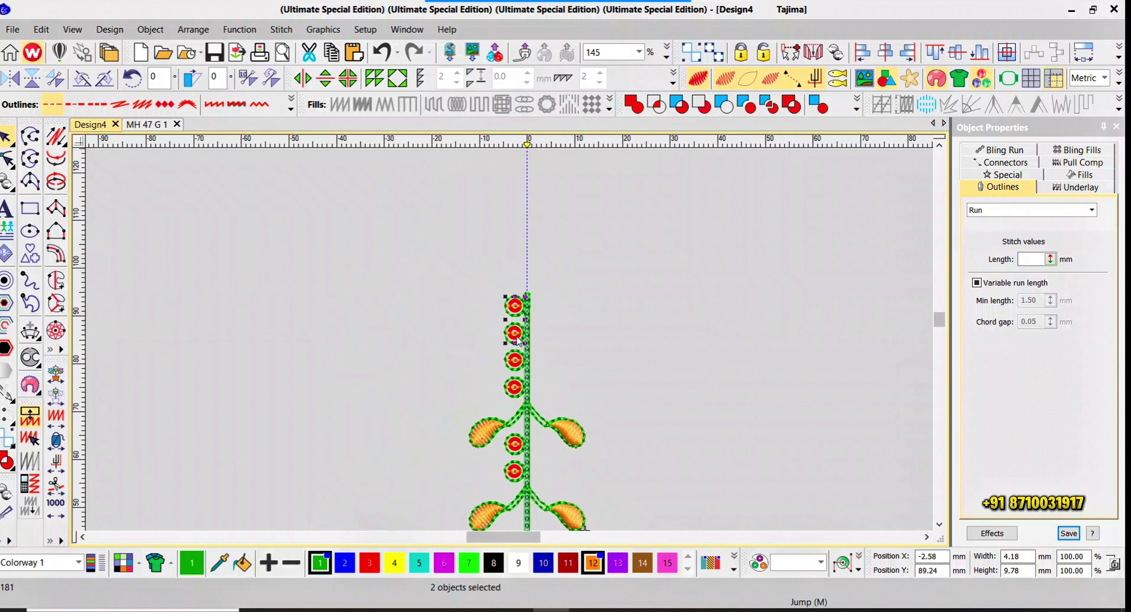
# - Try to mirror the six sequin groups across the vertical centre line
pyautogui.moveTo(425, 222); pyautogui.dragTo(530, 493)
pyautogui.keyDown('ctrl'); pyautogui.click(454, 391); pyautogui.keyUp('ctrl')
pyautogui.keyDown('ctrl'); pyautogui.click(480, 393); pyautogui.keyUp('ctrl')
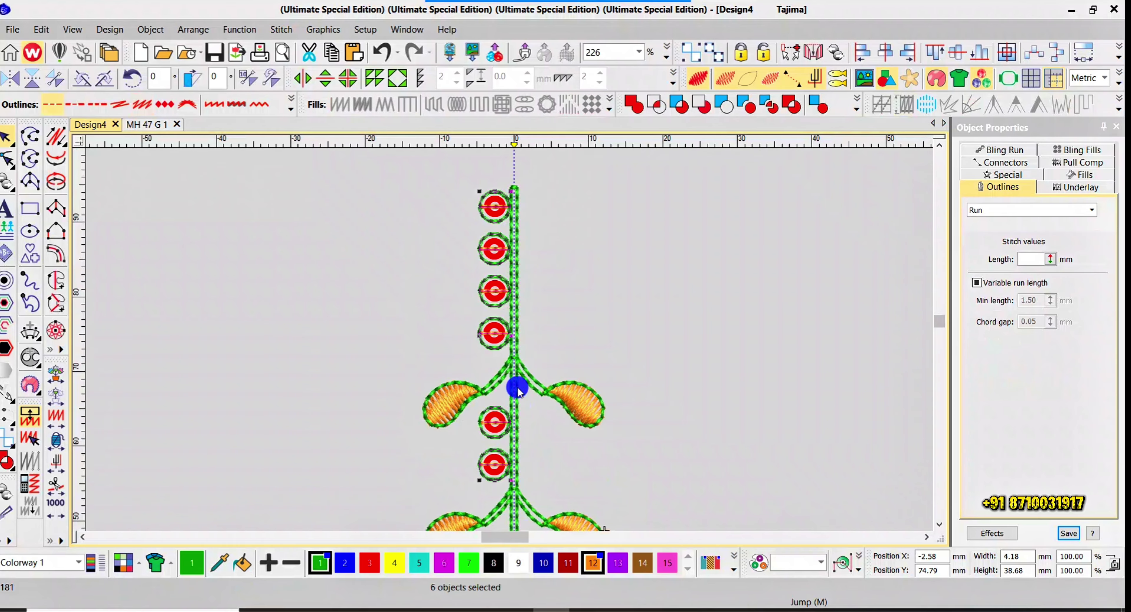
pyautogui.moveTo(498, 417); pyautogui.dragTo(403, 417)
pyautogui.hotkey('ctrl', 'z')
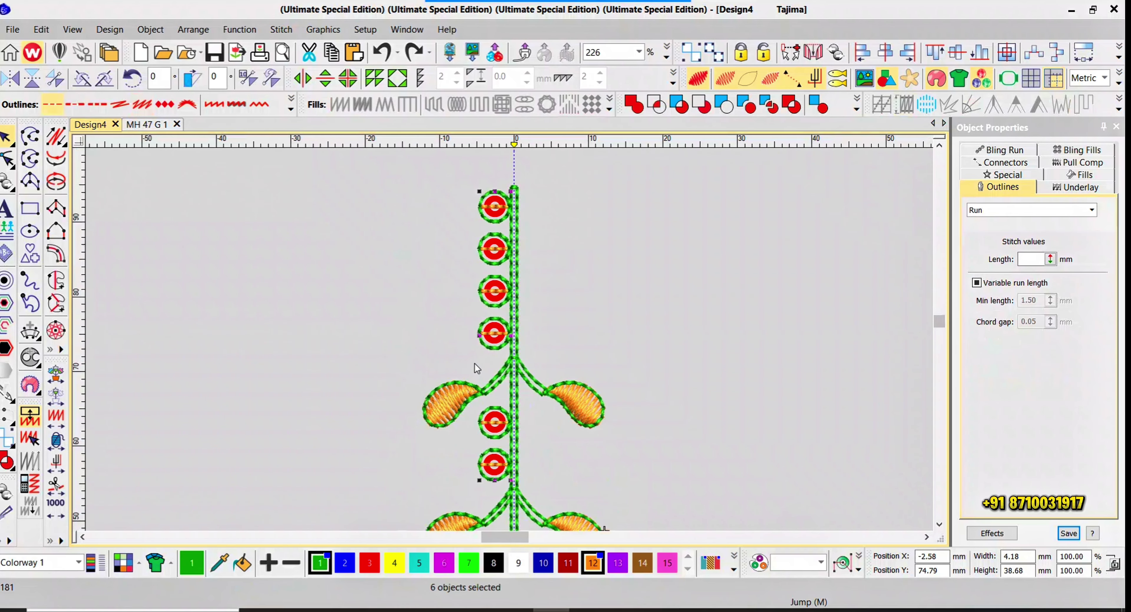
pyautogui.scroll(3, 477, 363)
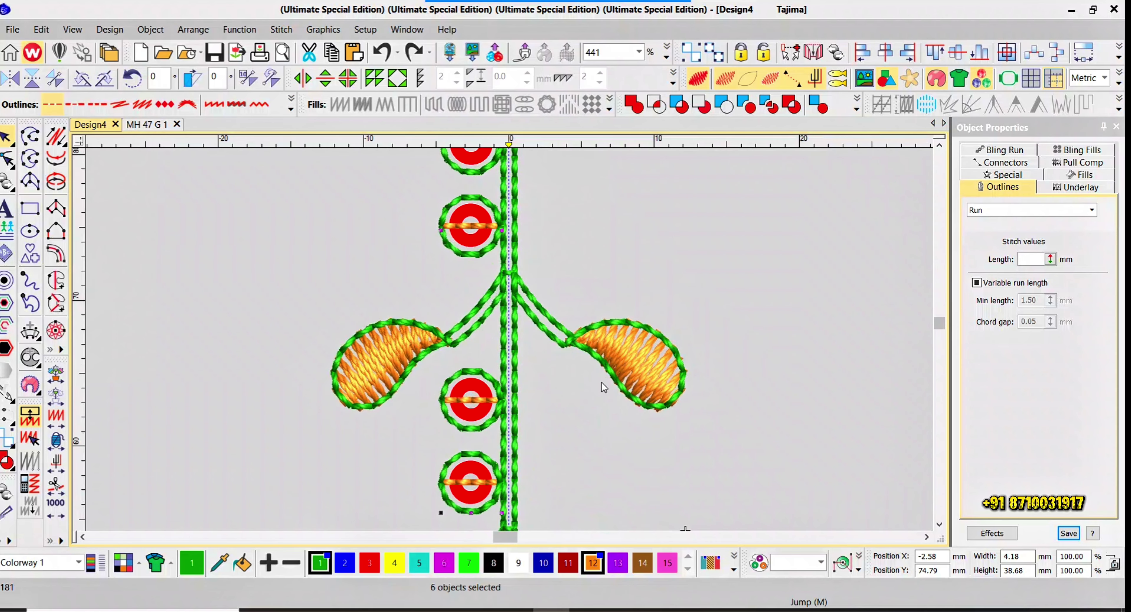
pyautogui.click(303, 78)
pyautogui.click(514, 336)
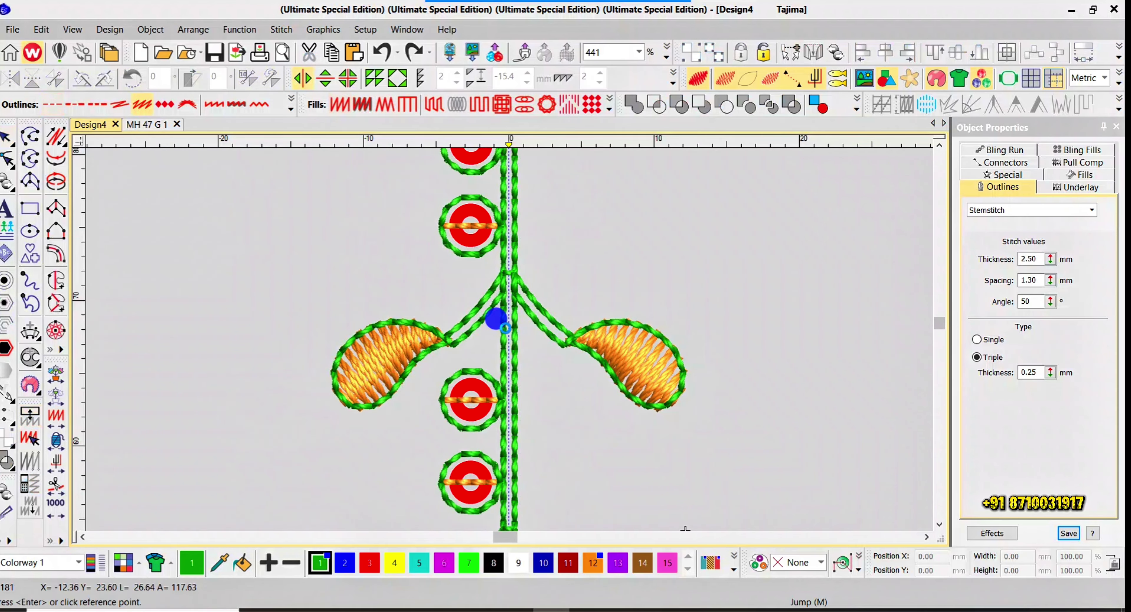
pyautogui.scroll(-2, 510, 341)
pyautogui.scroll(2, 513, 268)
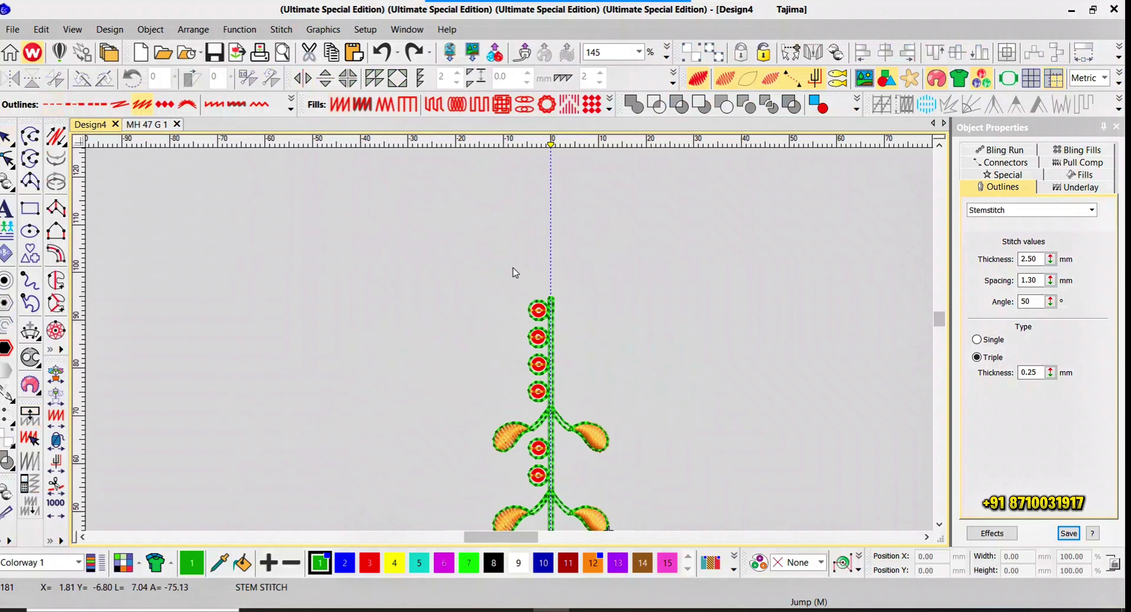
# - Select only the six sequin groups, without the branch, and mirror-copy them across the vertical centre line to the stem's right side
pyautogui.moveTo(521, 317); pyautogui.dragTo(556, 490)
pyautogui.scroll(3, 506, 361)
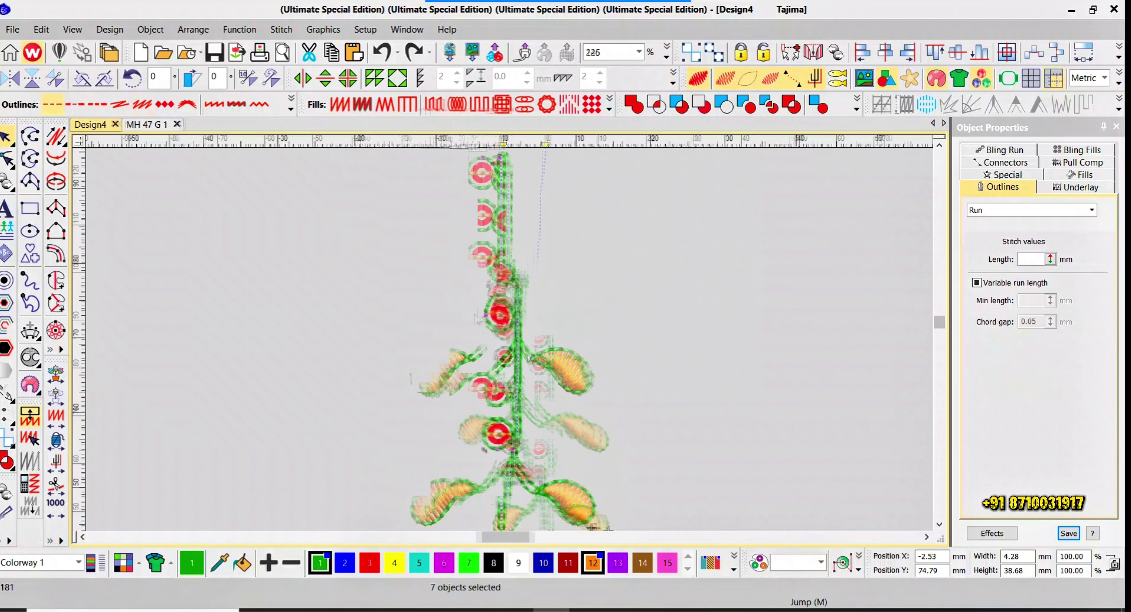
pyautogui.press('t')
pyautogui.scroll(3, 497, 341)
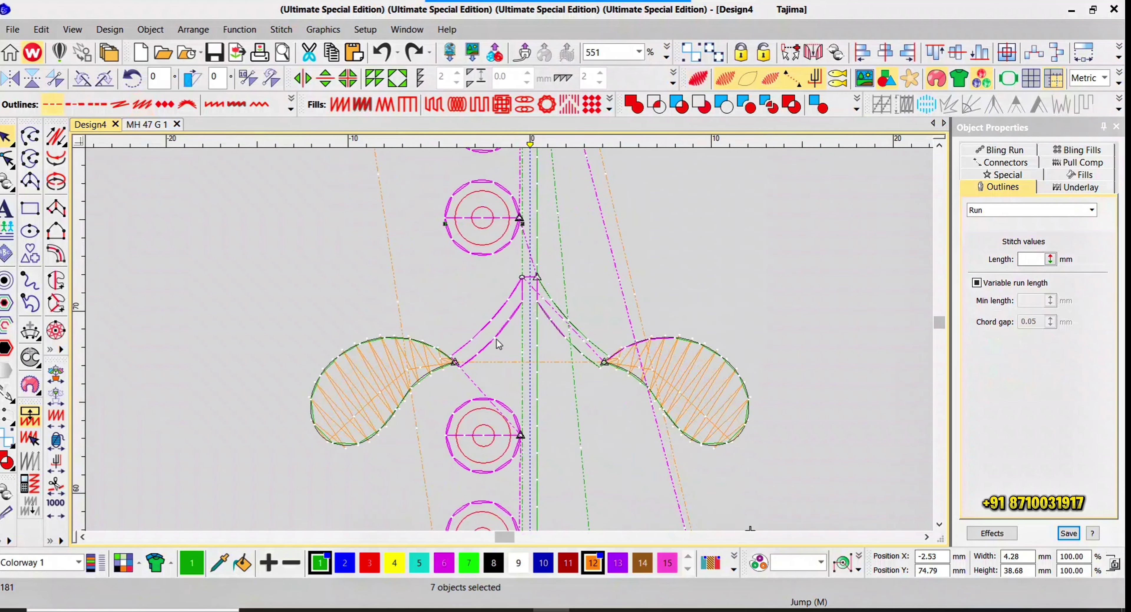
pyautogui.keyDown('ctrl'); pyautogui.click(496, 341); pyautogui.keyUp('ctrl')
pyautogui.scroll(-3, 505, 340)
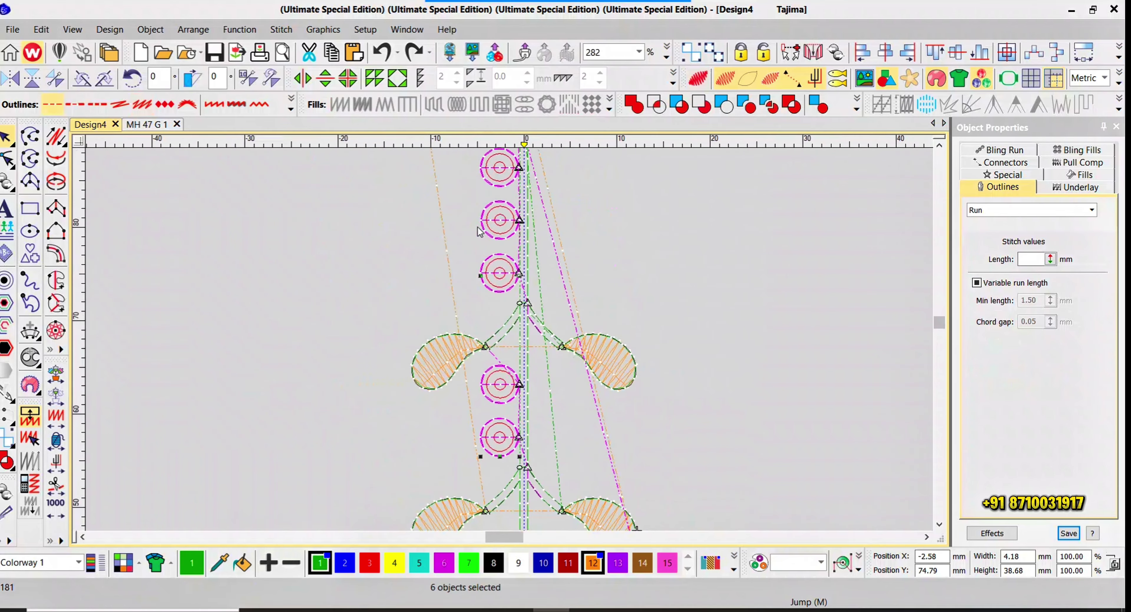
pyautogui.click(302, 81)
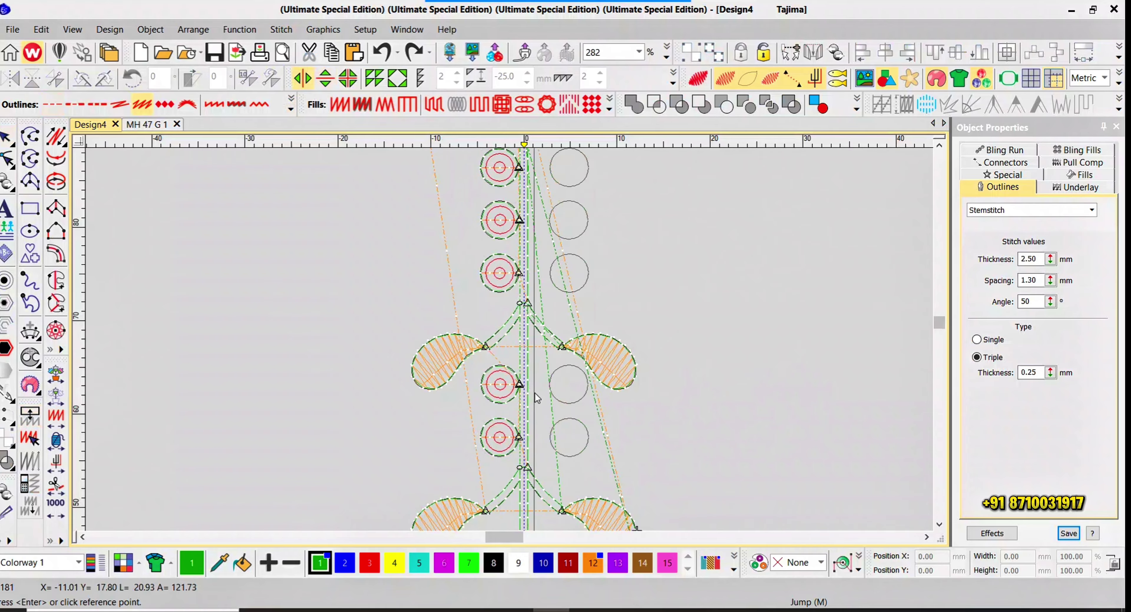
pyautogui.click(525, 376)
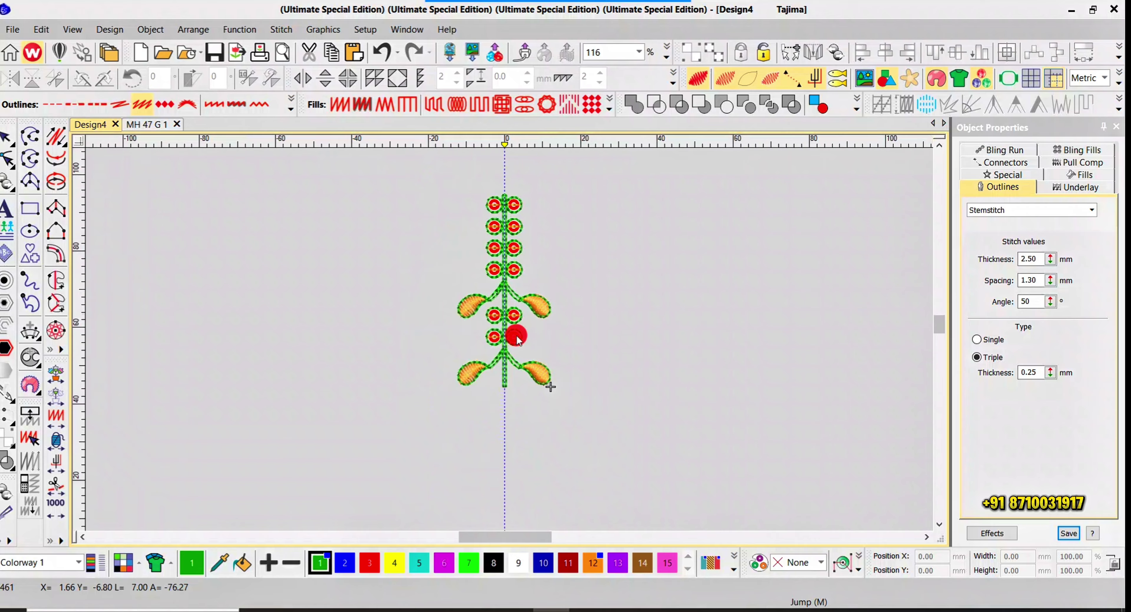
# - Copy the lowest right sequin group below the stem's end, at about X 0.11 and Y 42.22 mm, and rotate the copy 90°
pyautogui.moveTo(518, 329)
pyautogui.mouseDown()
pyautogui.moveTo(511, 343)
pyautogui.moveTo(502, 334)
pyautogui.mouseUp()
pyautogui.scroll(3, 510, 341)
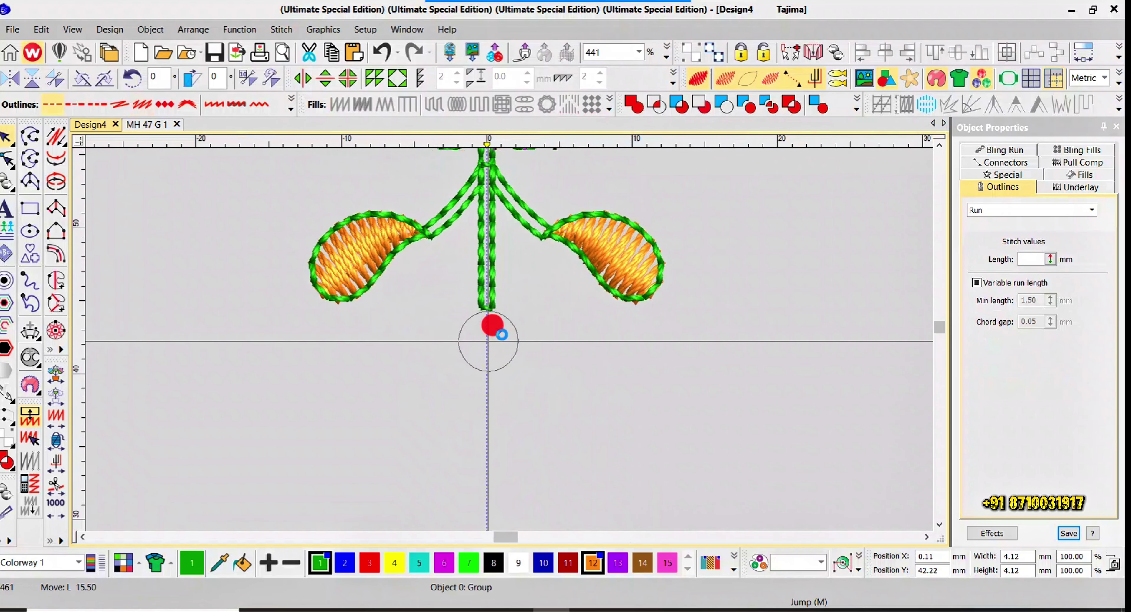
pyautogui.scroll(4, 502, 334)
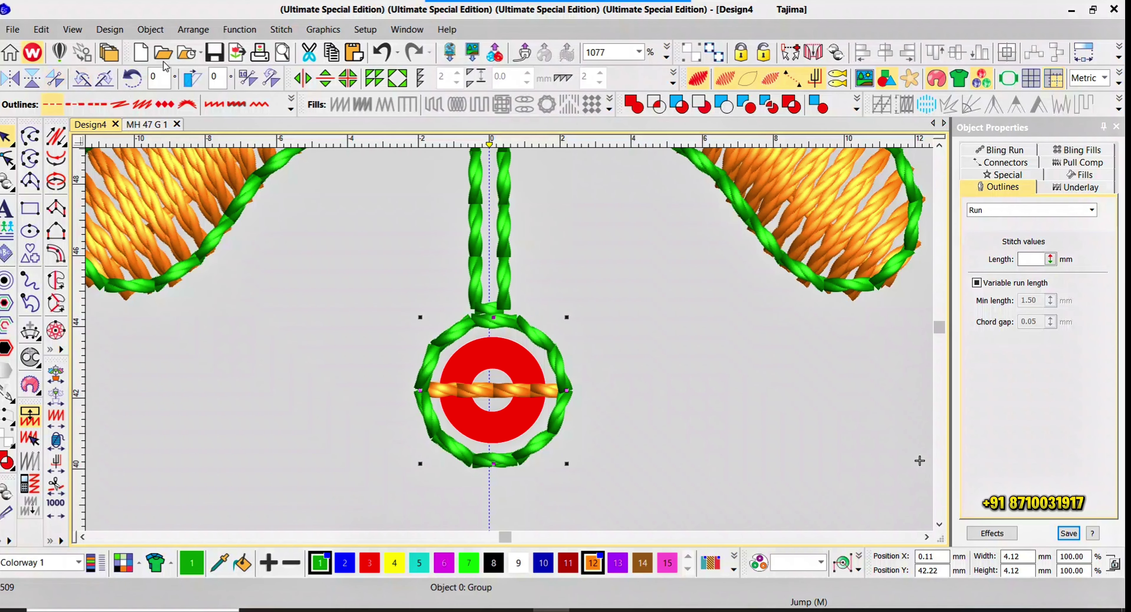
pyautogui.doubleClick(154, 78)
pyautogui.write('90')
pyautogui.press('Return')
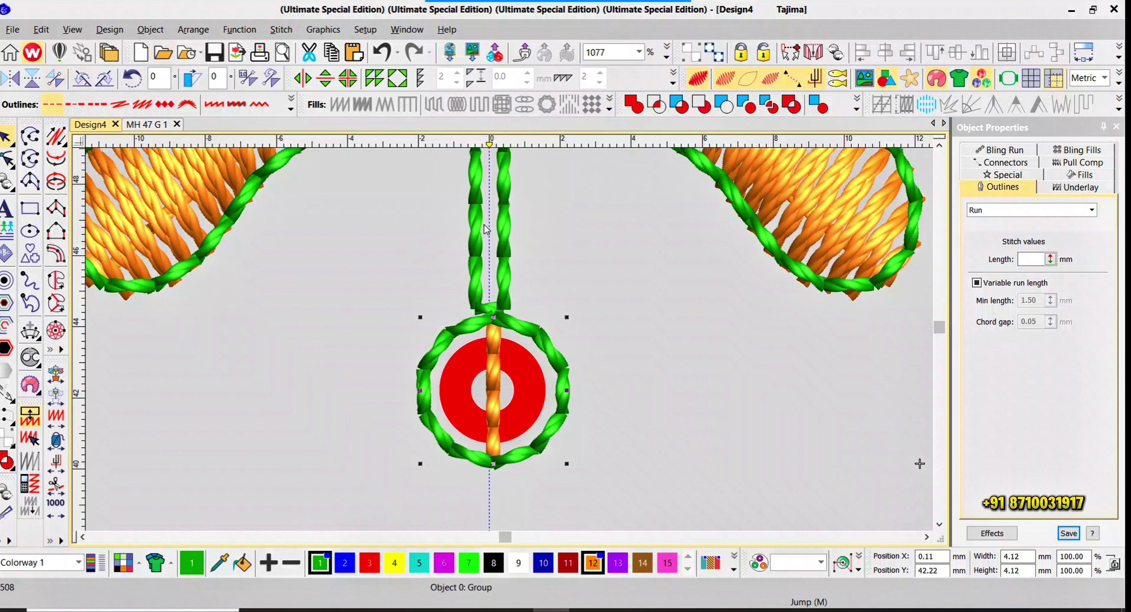
# - Move the rotated sequin group straight down, away from the stem's end, to about Y 36.19 mm
pyautogui.moveTo(571, 296); pyautogui.dragTo(582, 463)
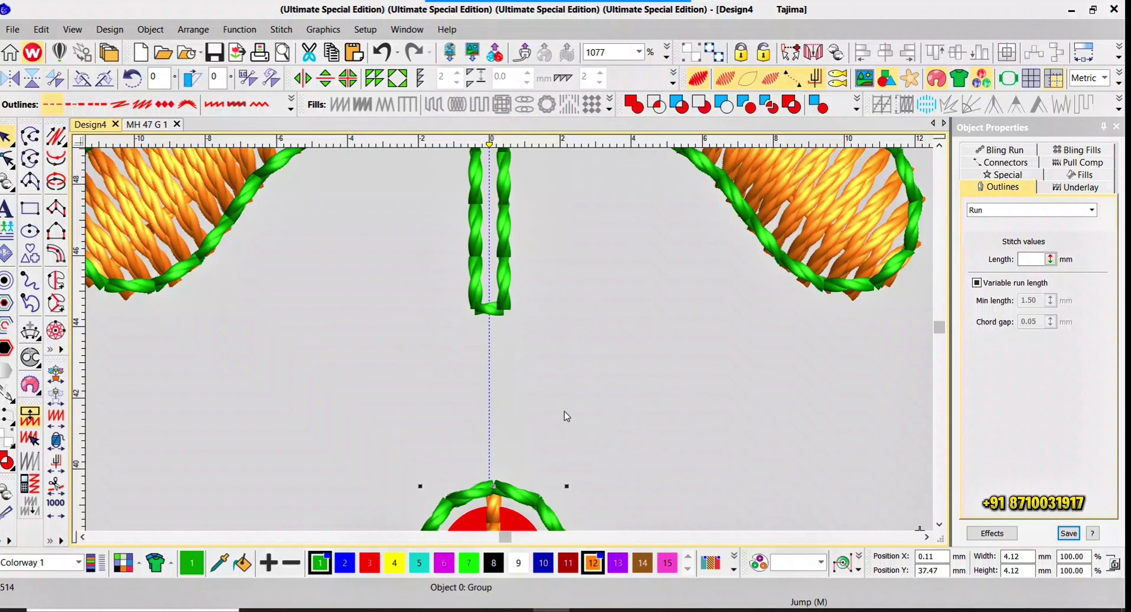
pyautogui.scroll(-2, 564, 412)
pyautogui.moveTo(510, 340); pyautogui.dragTo(536, 359)
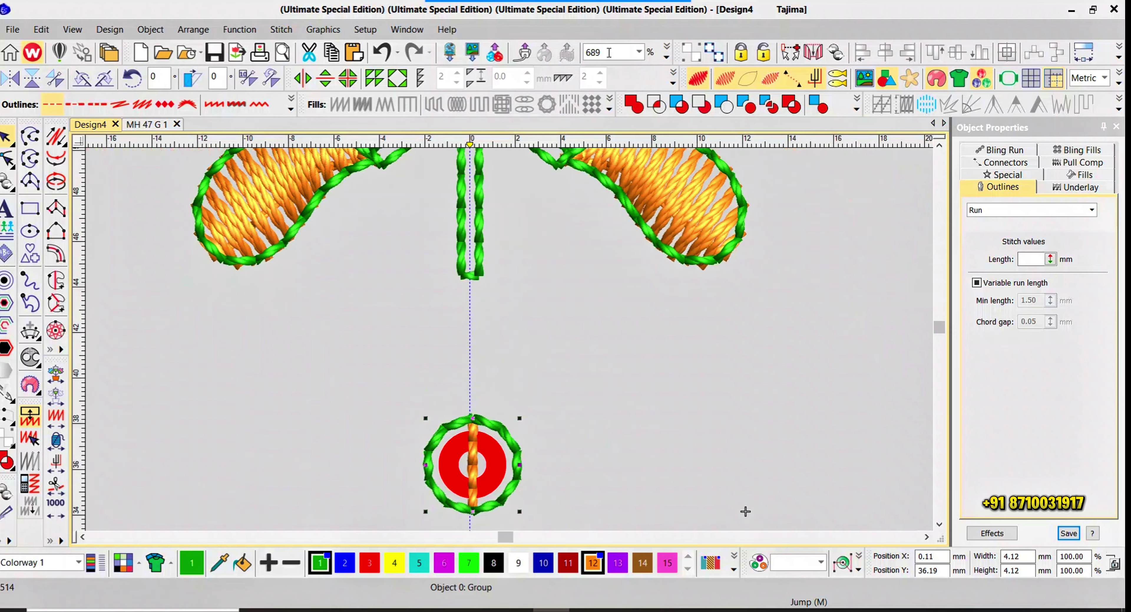
# - Try a wreath of the sequin group around a centre point above it, and undo it
pyautogui.click(673, 78)
pyautogui.click(604, 127)
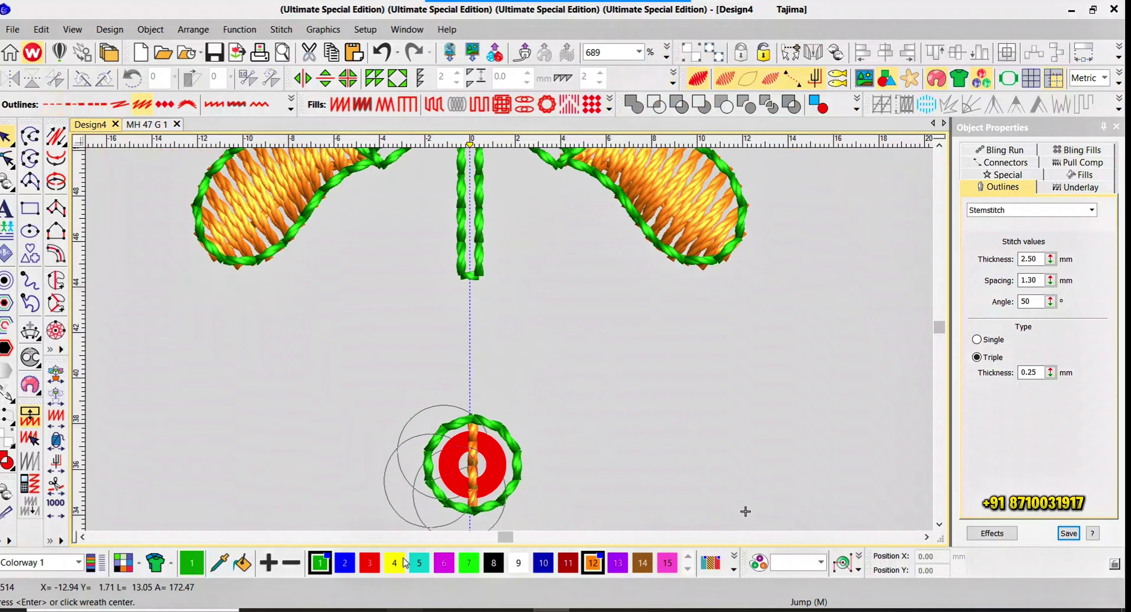
pyautogui.scroll(4, 500, 400)
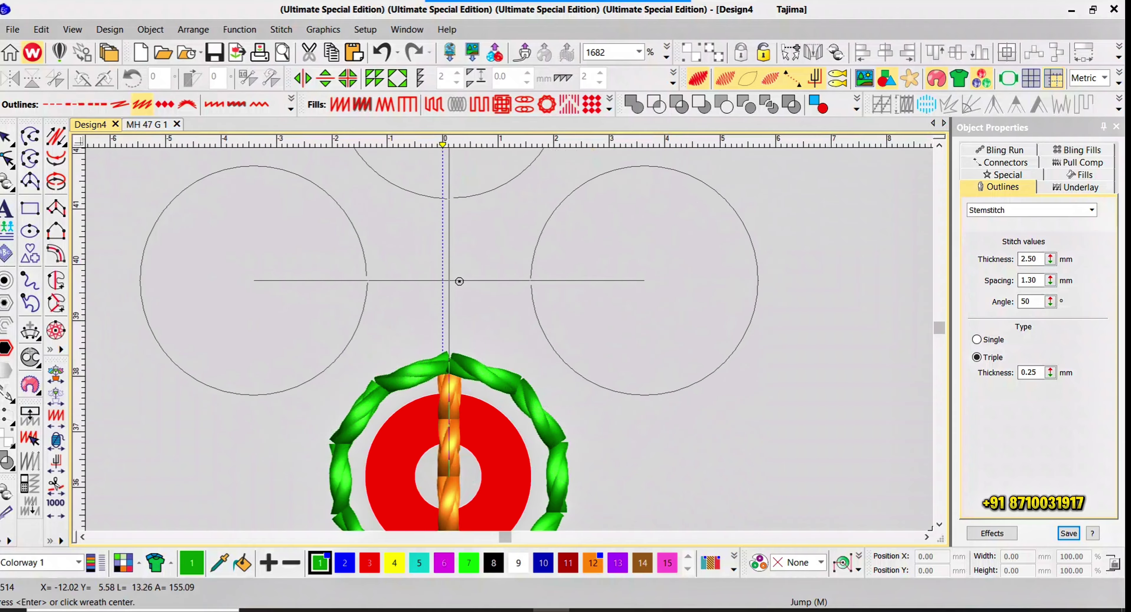
pyautogui.click(458, 284)
pyautogui.scroll(8, 507, 323)
pyautogui.hotkey('ctrl', 'z')
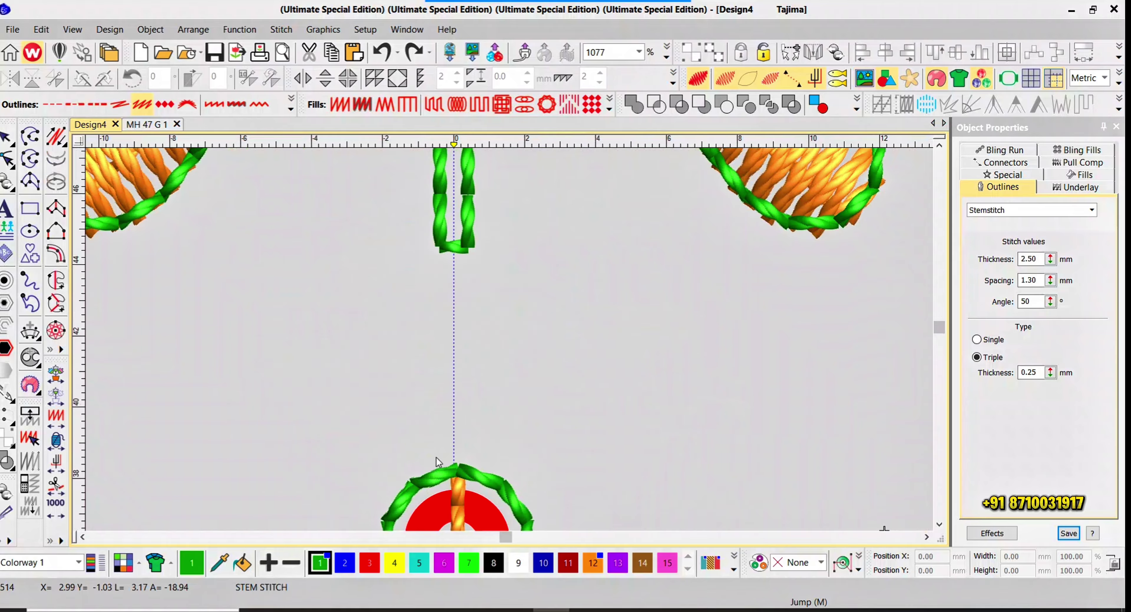
# - Create a four-sequin wreath from the rotated sequin group, centred just above it near the vertical centre line so the circles touch
pyautogui.click(436, 475)
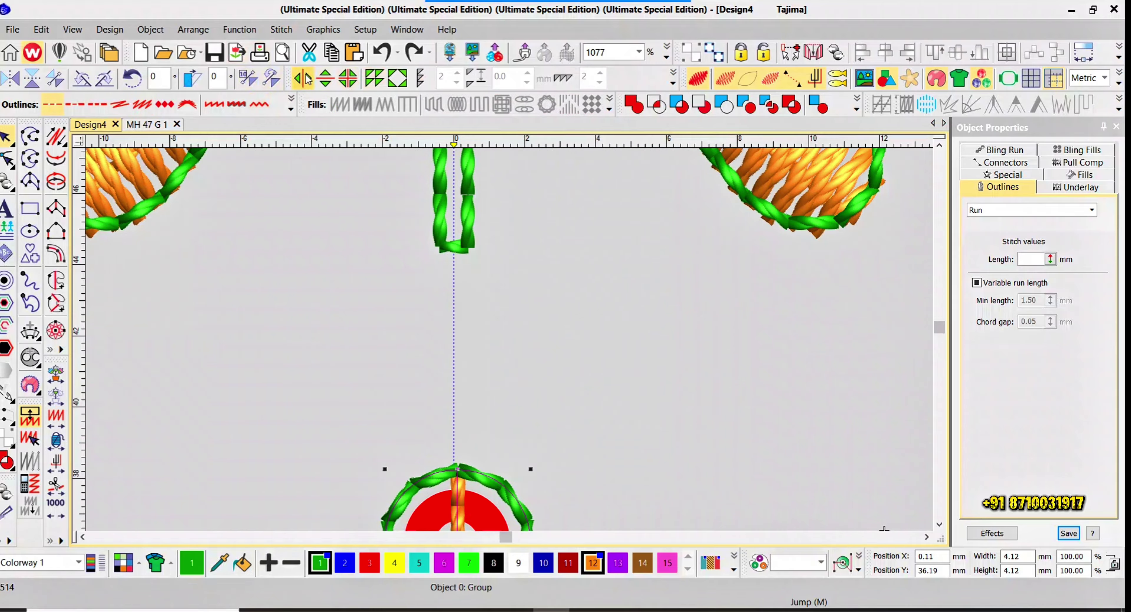
pyautogui.click(674, 79)
pyautogui.click(625, 132)
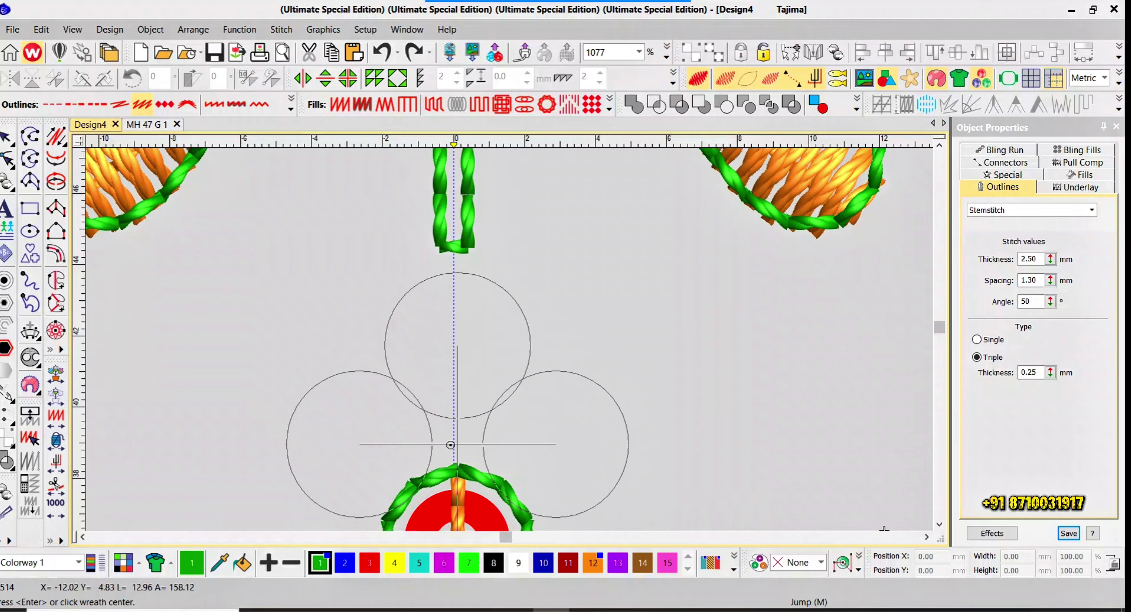
pyautogui.click(451, 441)
pyautogui.scroll(-8, 510, 352)
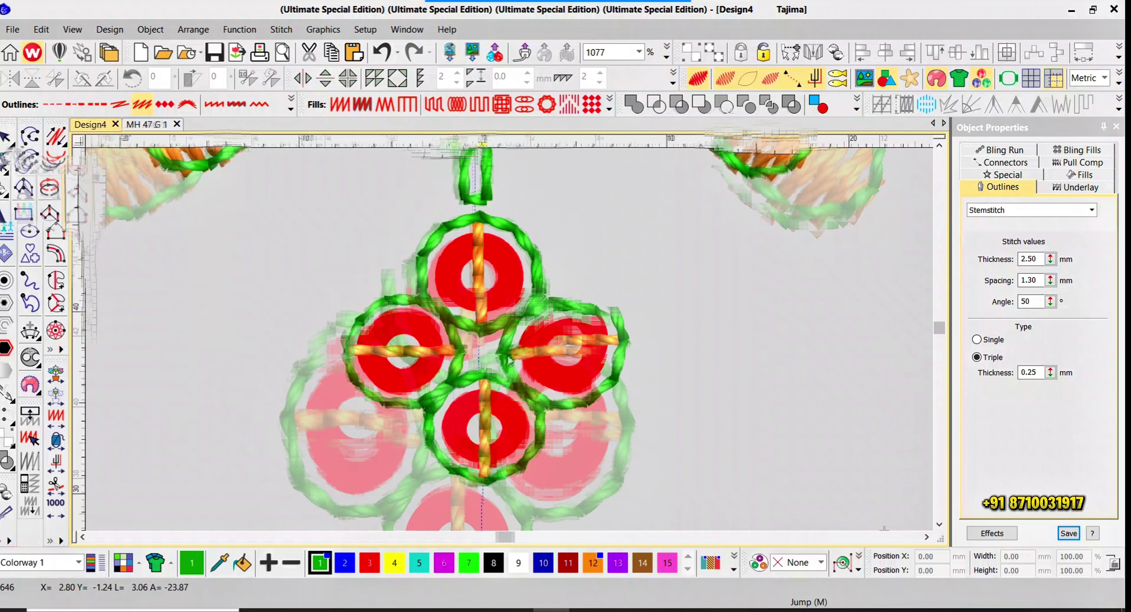
pyautogui.scroll(3, 503, 339)
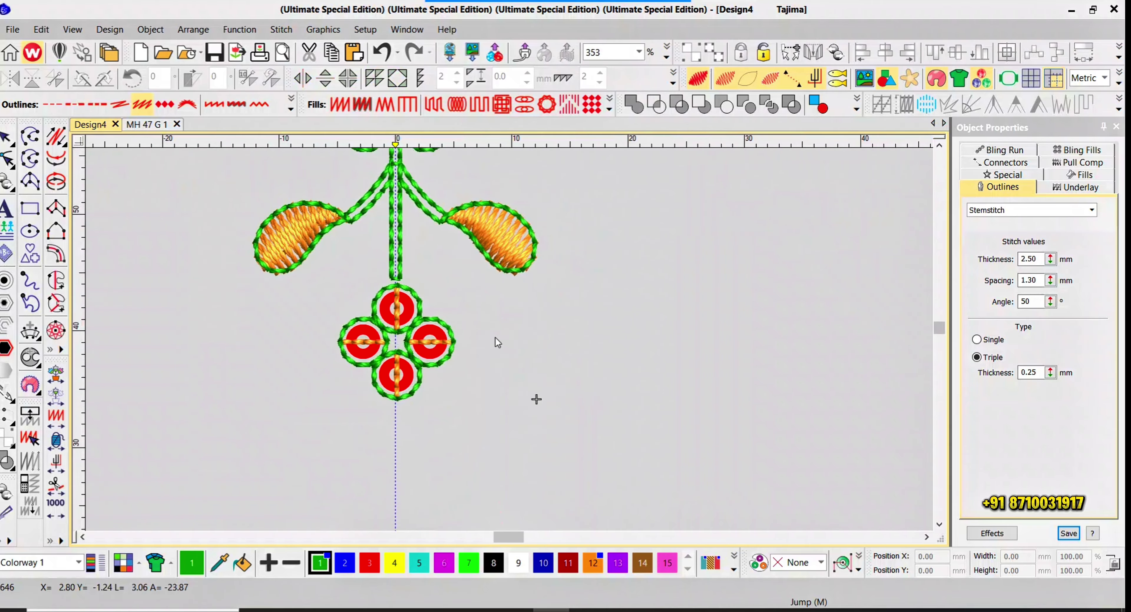
# - Move the whole four-sequin wreath up against the stem's lower end, at about X 0.11 and Y 39.62 mm, and deselect it
pyautogui.scroll(-4, 503, 339)
pyautogui.scroll(1, 508, 340)
pyautogui.scroll(-3, 505, 341)
pyautogui.press('t')
pyautogui.scroll(5, 496, 330)
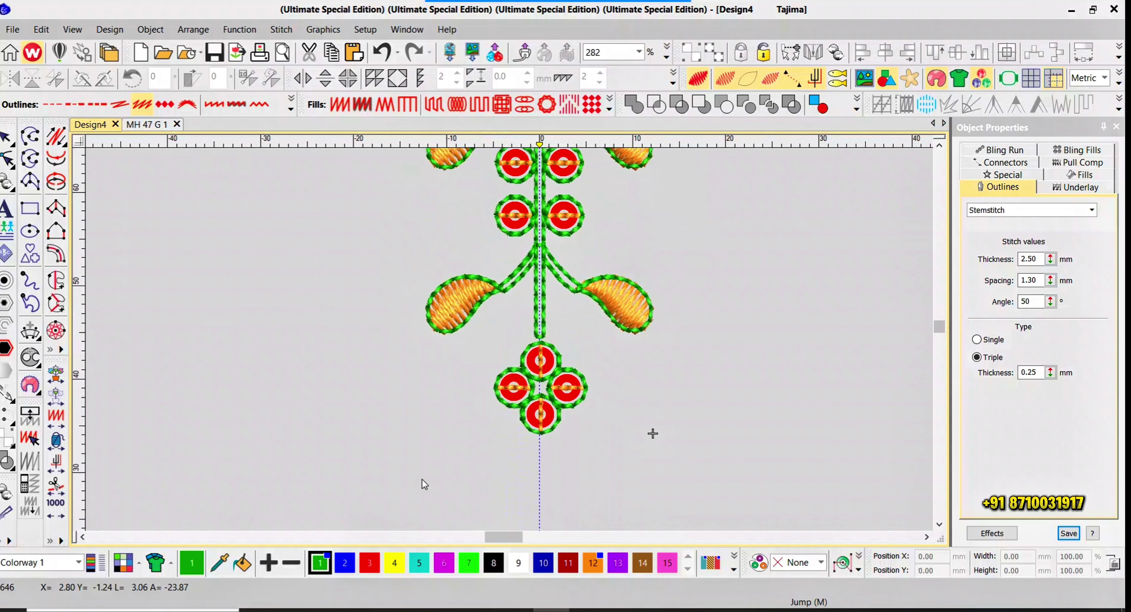
pyautogui.moveTo(422, 479); pyautogui.dragTo(632, 325)
pyautogui.press('Up')
pyautogui.press('Up')
pyautogui.press('Up')
pyautogui.press('Down')
pyautogui.press('Down')
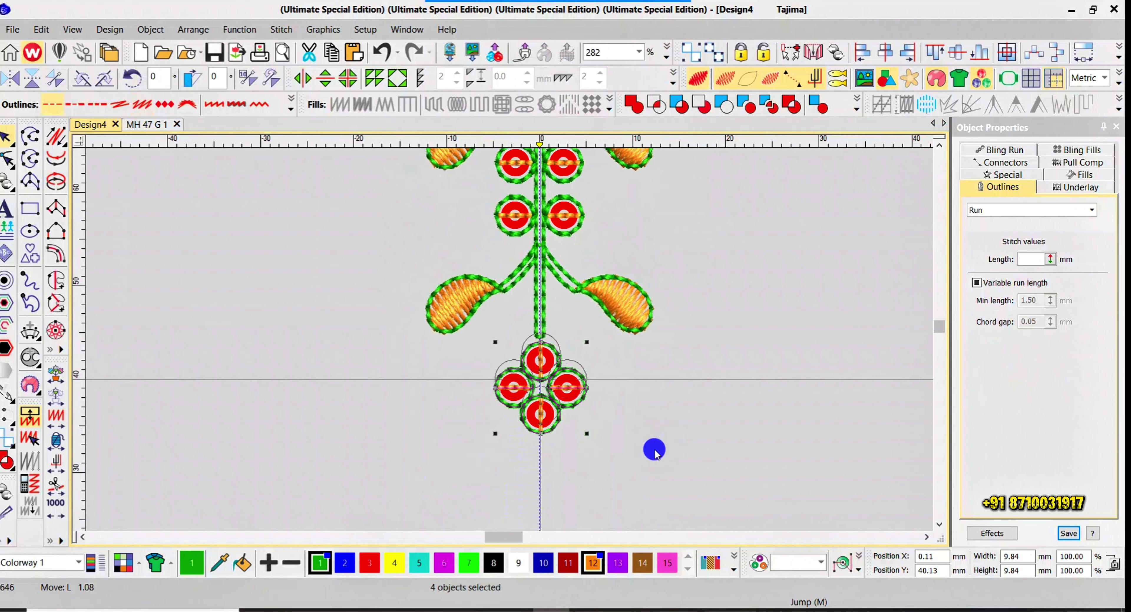
pyautogui.scroll(-3, 651, 448)
pyautogui.scroll(2, 525, 334)
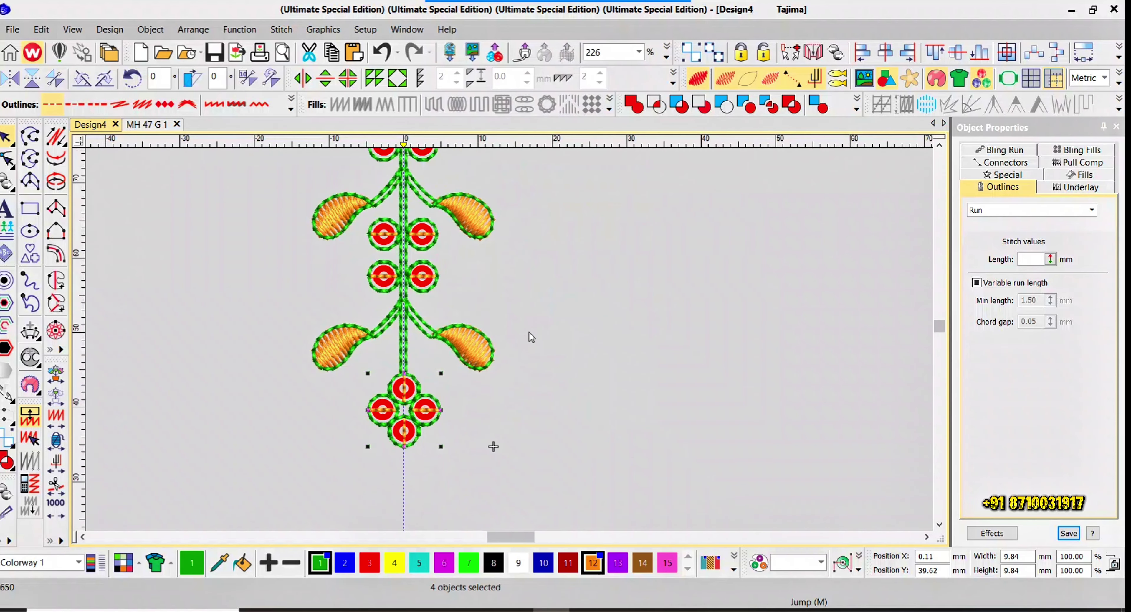
pyautogui.press('Escape')
pyautogui.scroll(4, 538, 334)
pyautogui.scroll(-6, 476, 306)
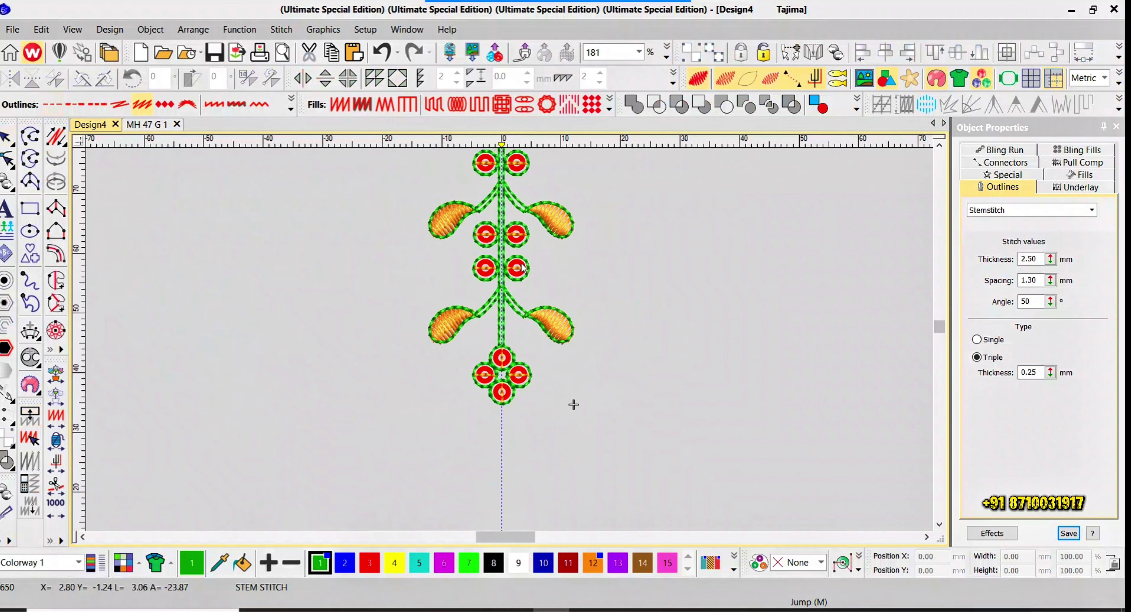
# - Delete the leftover stray motif lying above and to the left of the stem
pyautogui.scroll(-8, 529, 239)
pyautogui.moveTo(463, 318); pyautogui.dragTo(629, 228)
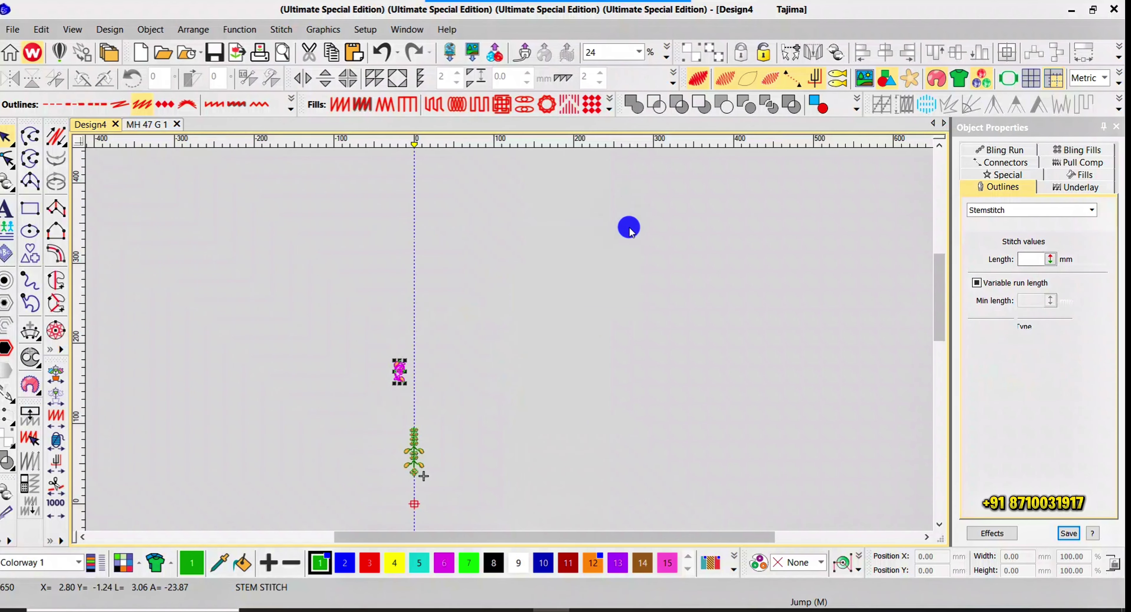
pyautogui.scroll(5, 509, 339)
pyautogui.press('s')
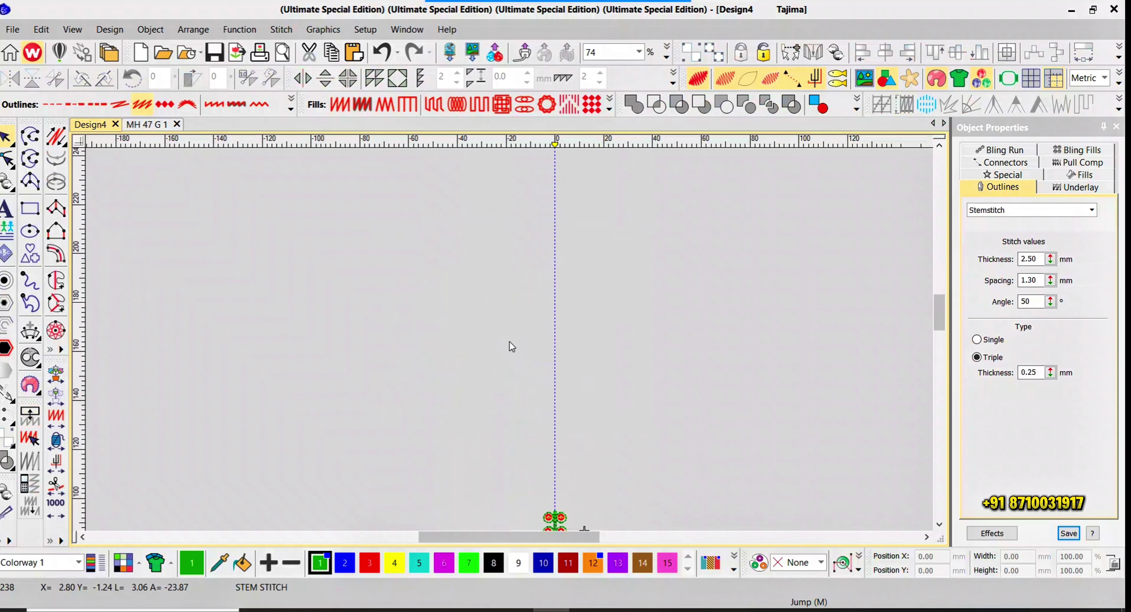
pyautogui.scroll(5, 512, 341)
pyautogui.scroll(-3, 509, 356)
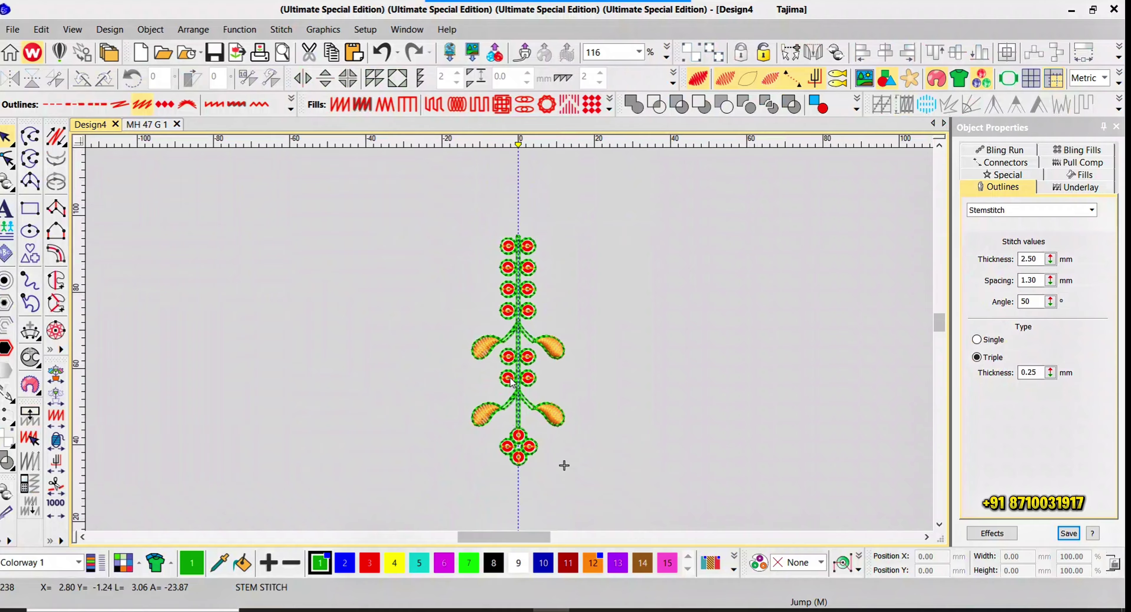
pyautogui.scroll(1, 595, 304)
# - Turn off the realistic stitch view and jump to the start of the design's stitching sequence
pyautogui.press('t')
pyautogui.press('t')
pyautogui.press('t')
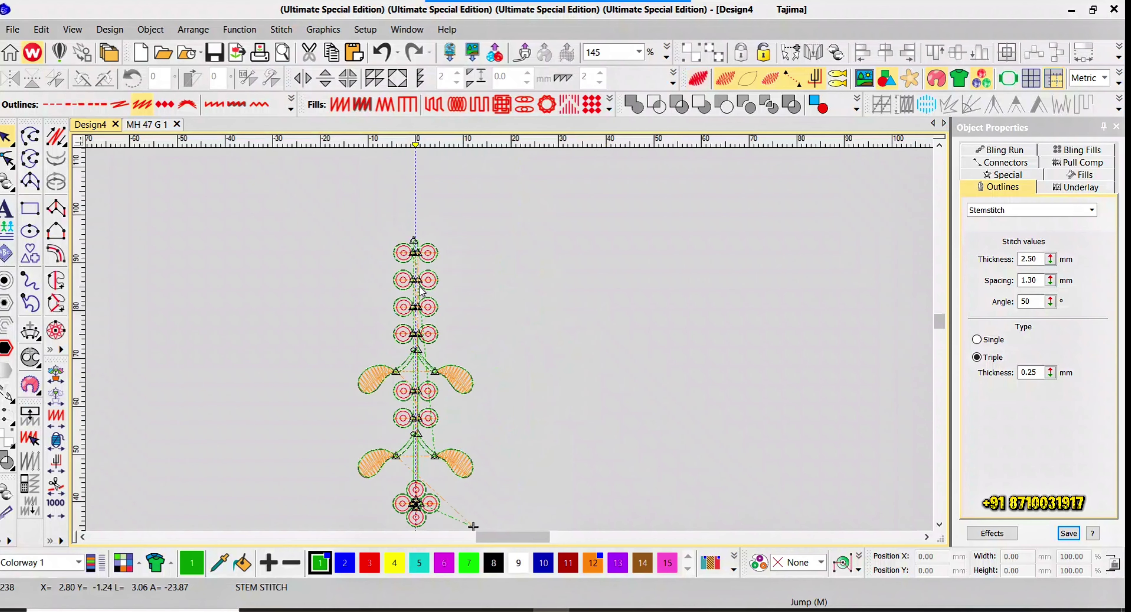
pyautogui.press('Home')
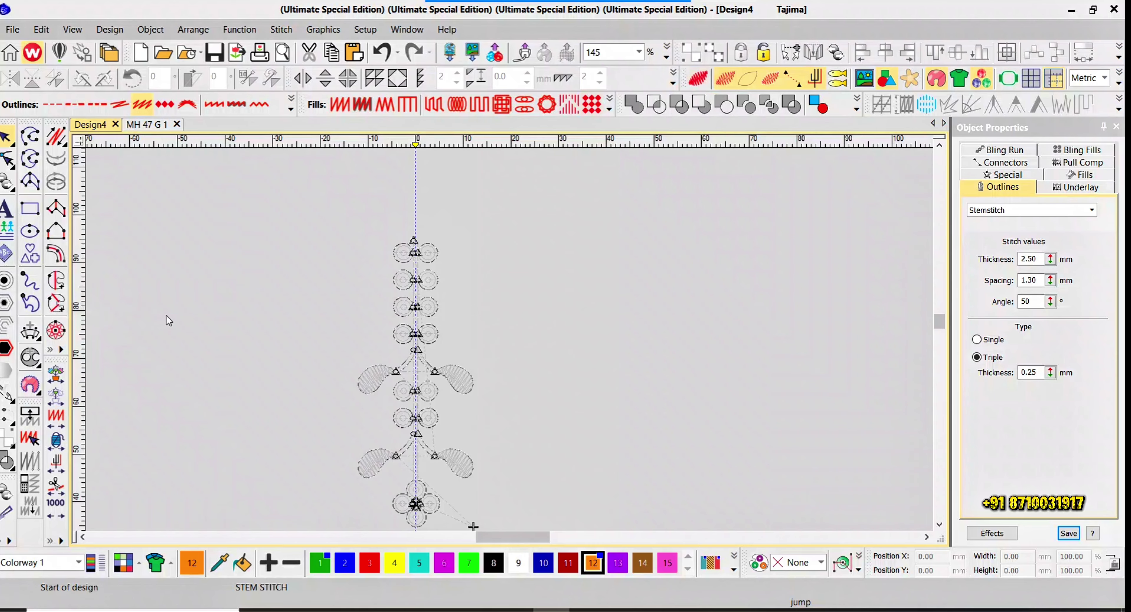
# - Place a copy of the narrow stem outline left of the motif, at about X -17.72 and Y 75.62 mm, and deselect it
pyautogui.scroll(8, 244, 259)
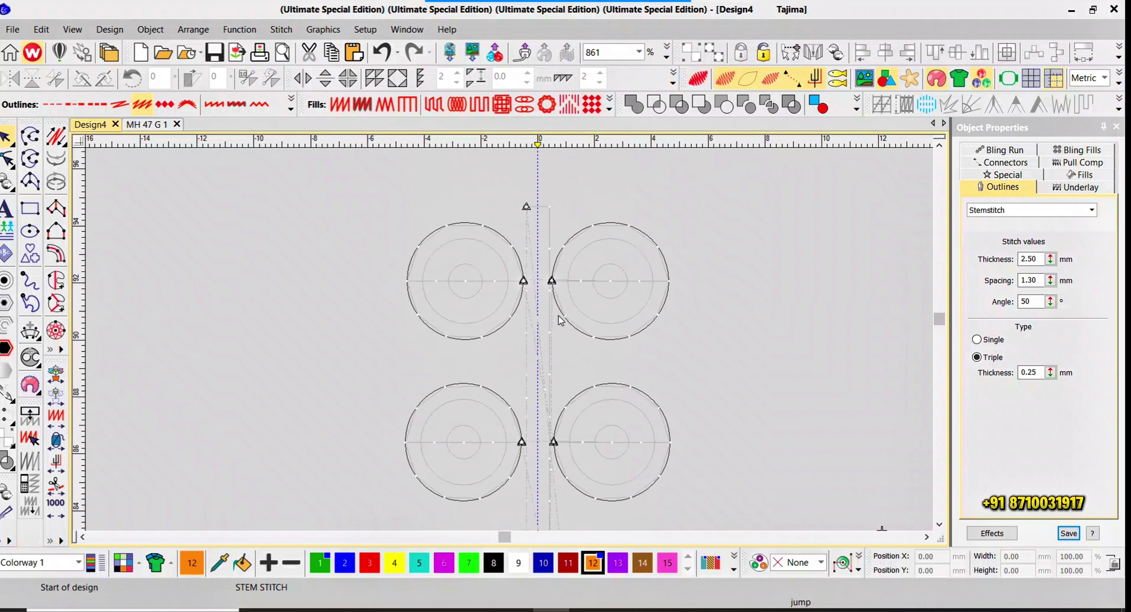
pyautogui.scroll(-5, 514, 345)
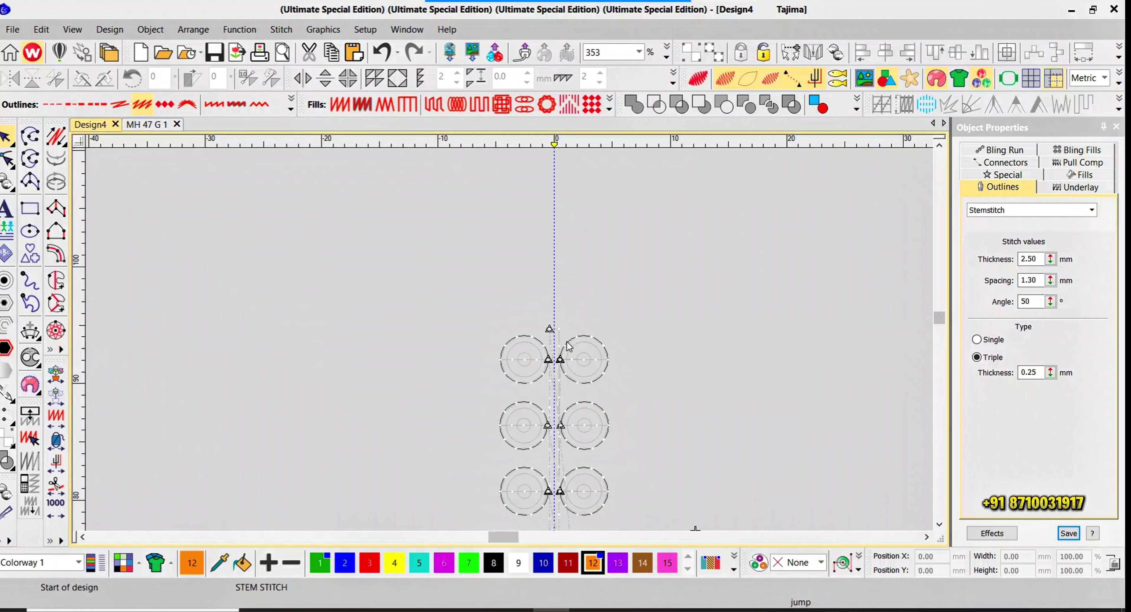
pyautogui.moveTo(560, 333); pyautogui.dragTo(353, 264)
pyautogui.scroll(-4, 501, 363)
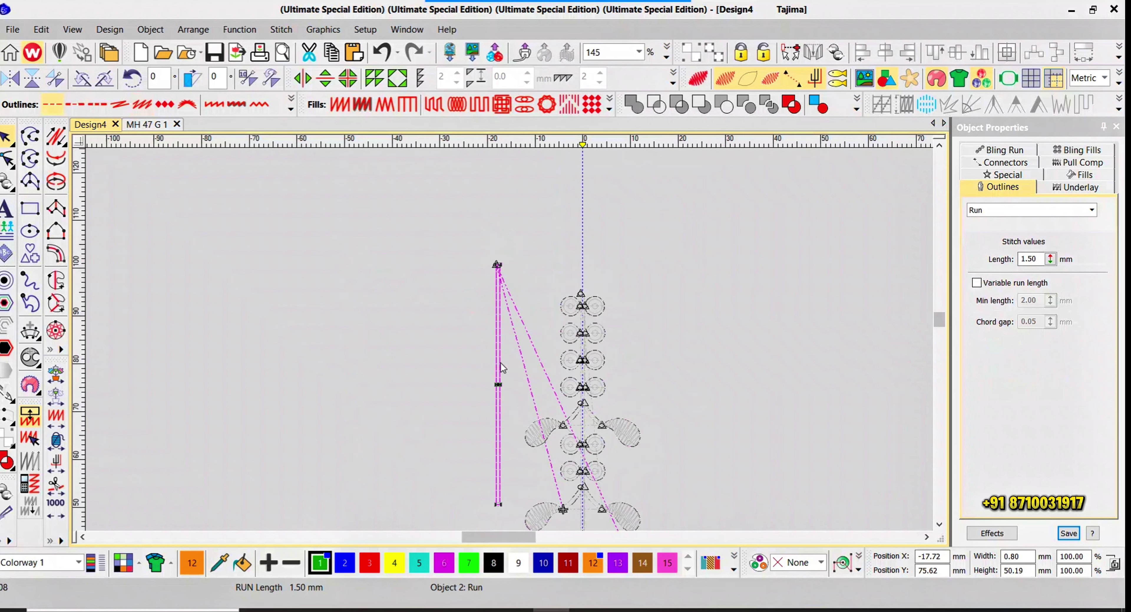
pyautogui.scroll(-4, 368, 300)
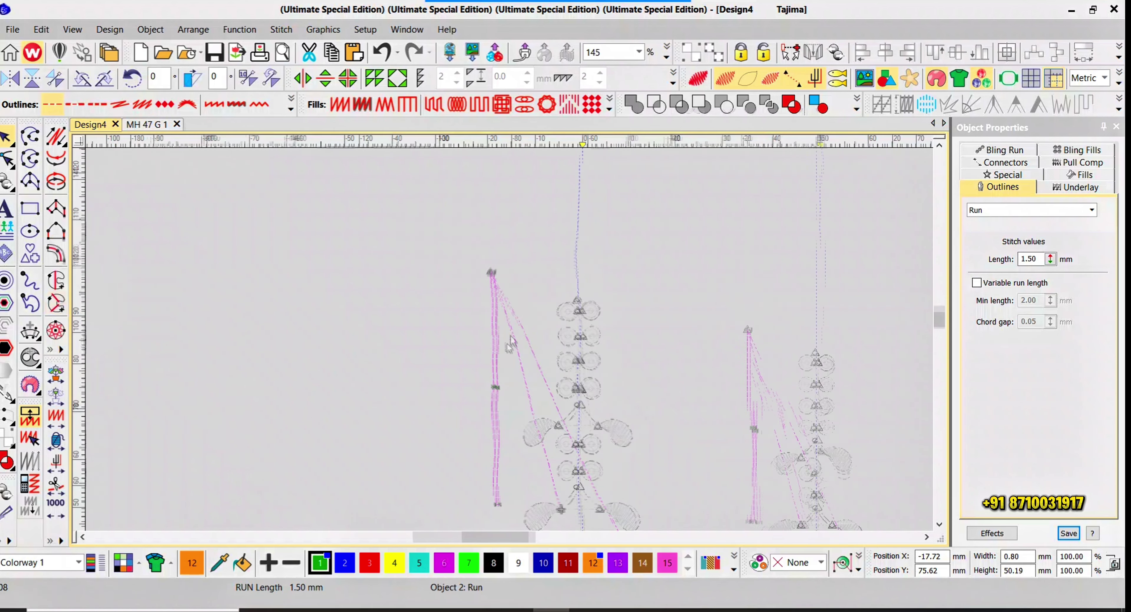
pyautogui.scroll(4, 510, 340)
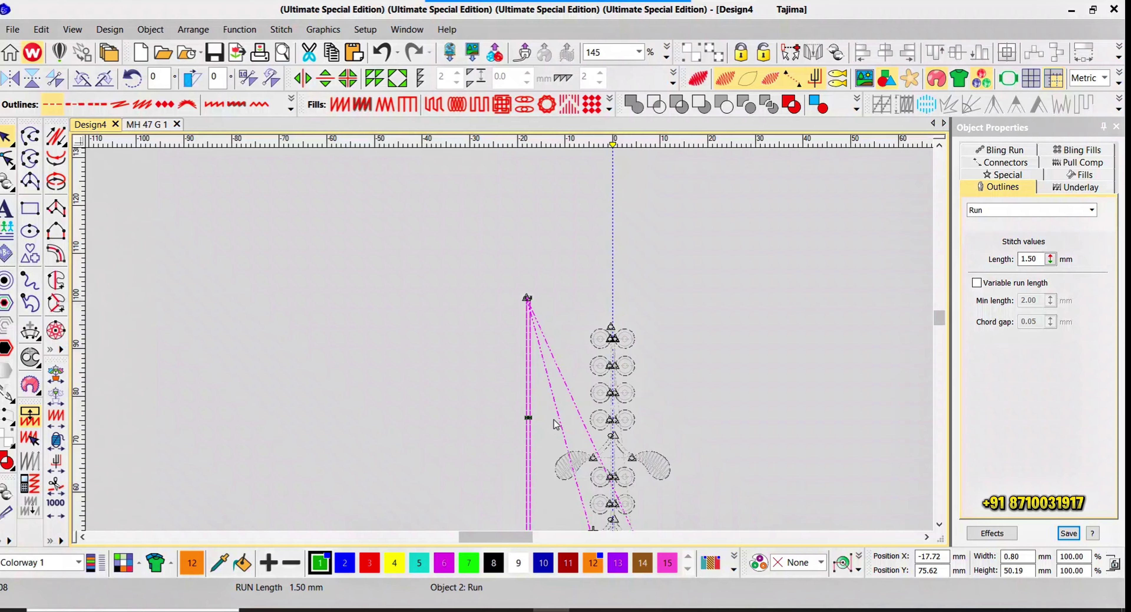
pyautogui.scroll(5, 509, 339)
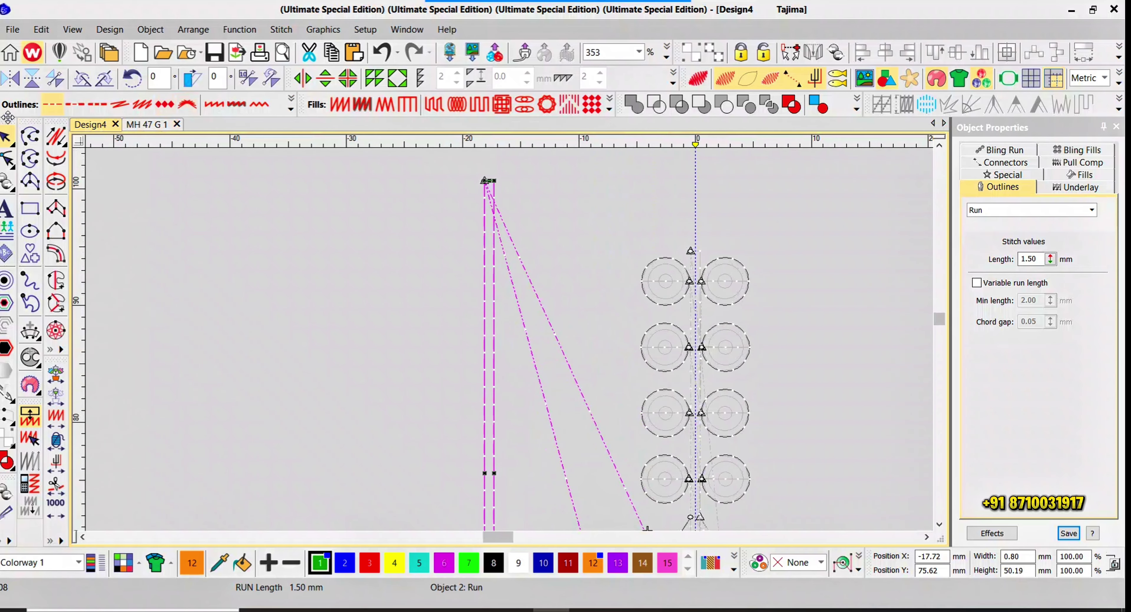
pyautogui.press('Escape')
# - Digitize a vertical backstitch line about 38.62 mm tall inside the copied stem outline
pyautogui.click(56, 137)
pyautogui.scroll(-2, 498, 456)
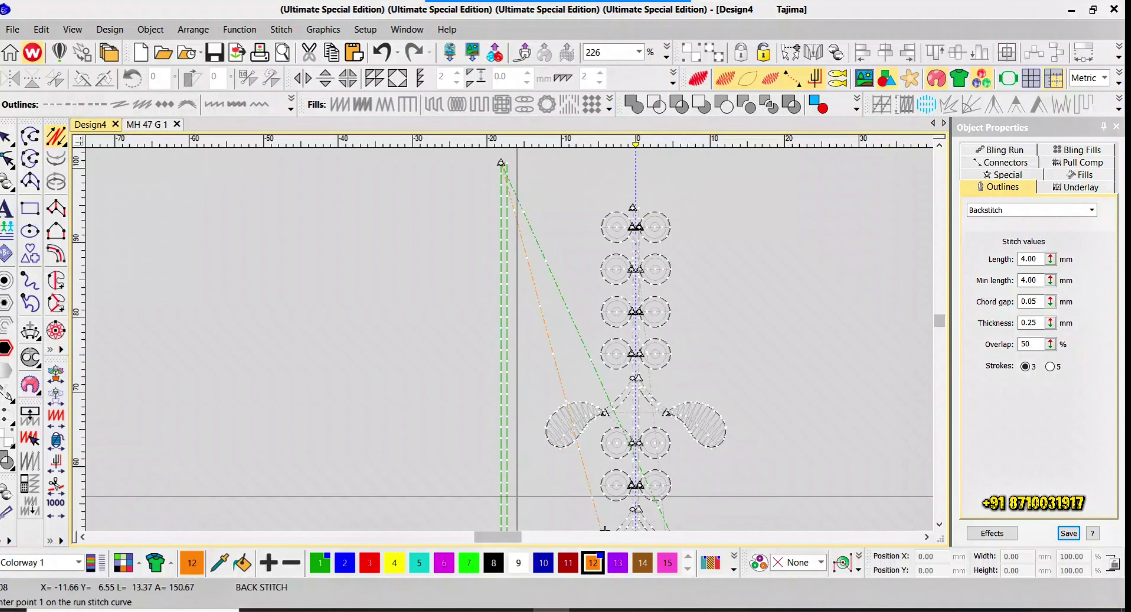
pyautogui.click(505, 486)
pyautogui.click(505, 199)
pyautogui.press('Return')
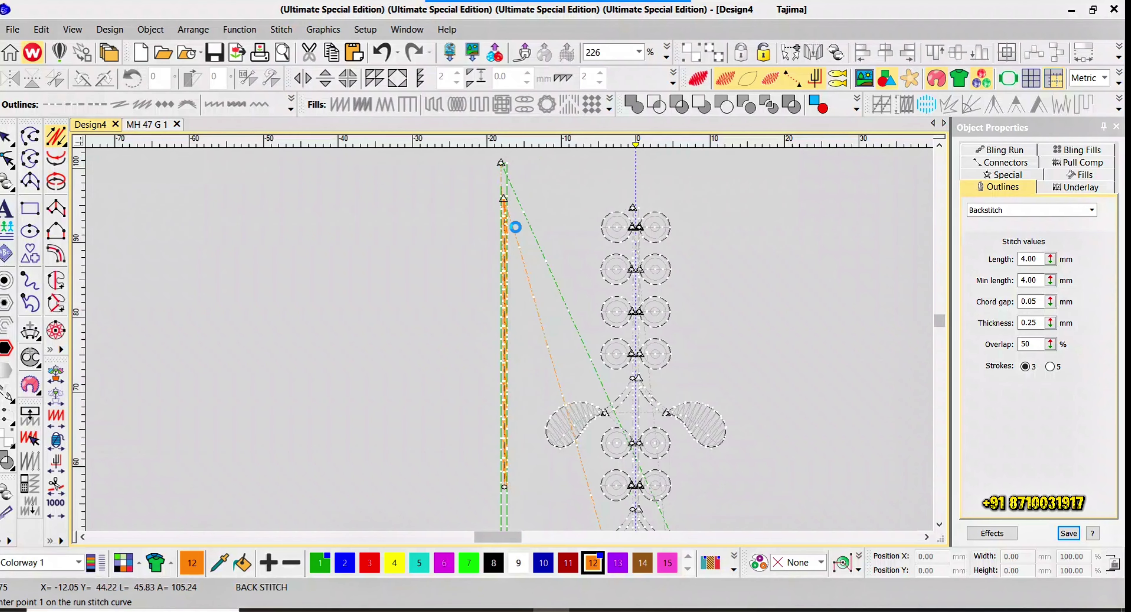
pyautogui.scroll(3, 505, 239)
pyautogui.press('Escape')
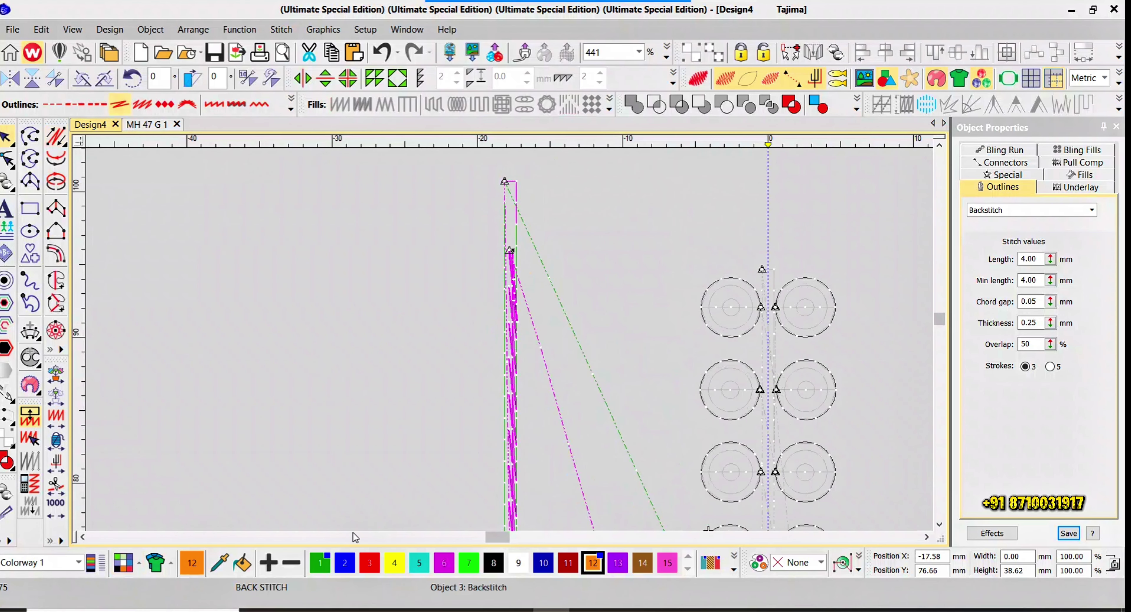
# - Recolour the new centre line with green colour 1, convert it to a Run stitch, and deselect it
pyautogui.click(319, 563)
pyautogui.click(505, 333)
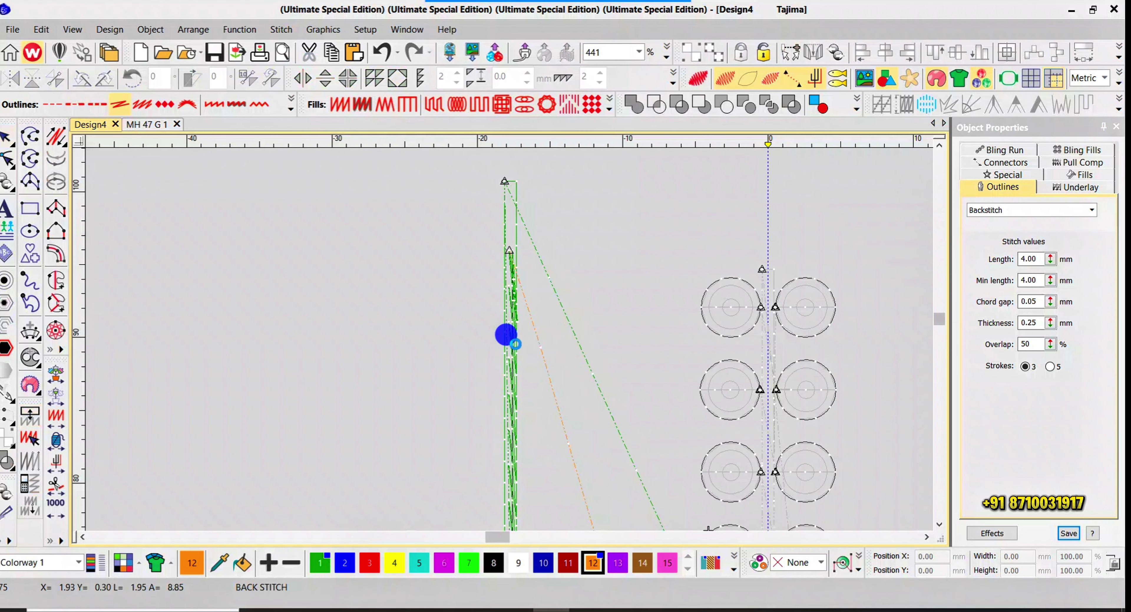
pyautogui.click(49, 105)
pyautogui.scroll(-2, 518, 320)
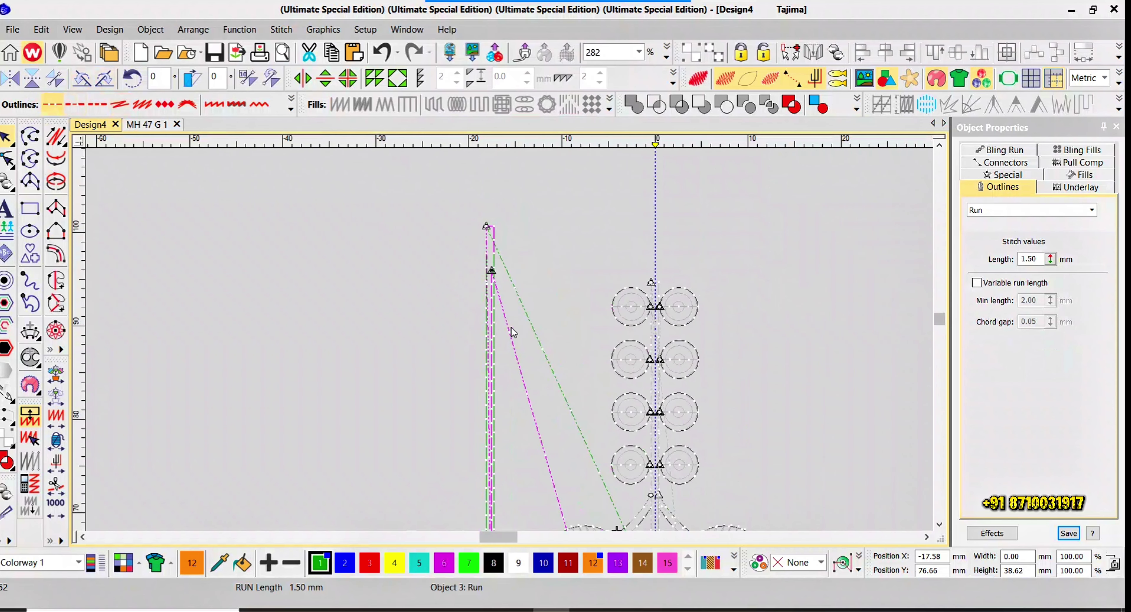
pyautogui.press('Escape')
pyautogui.scroll(-3, 511, 324)
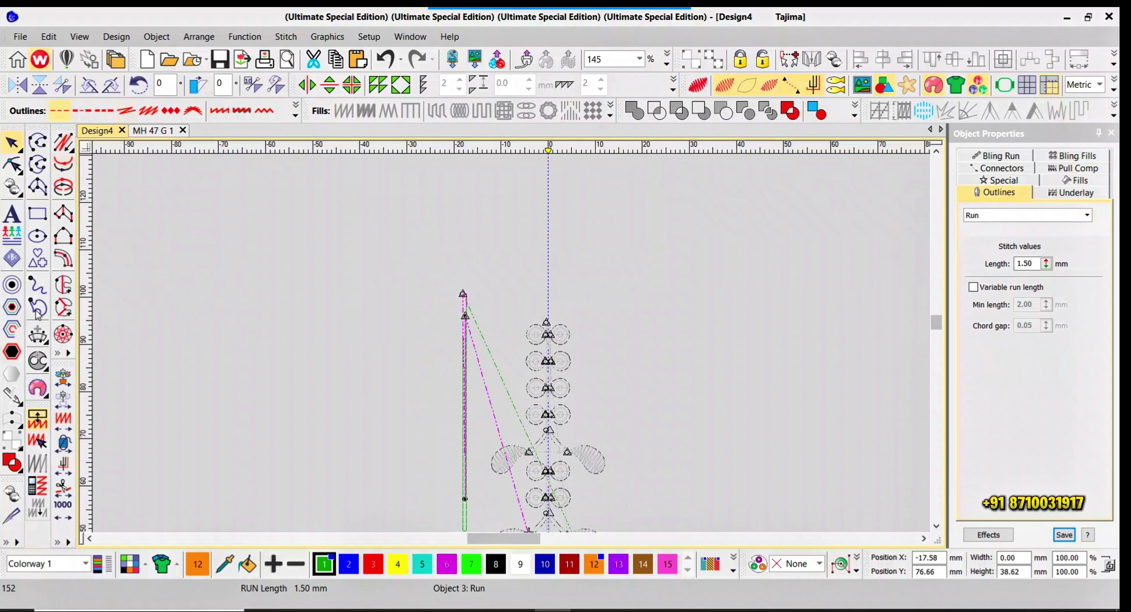
pyautogui.scroll(3, 518, 342)
pyautogui.scroll(3, 518, 342)
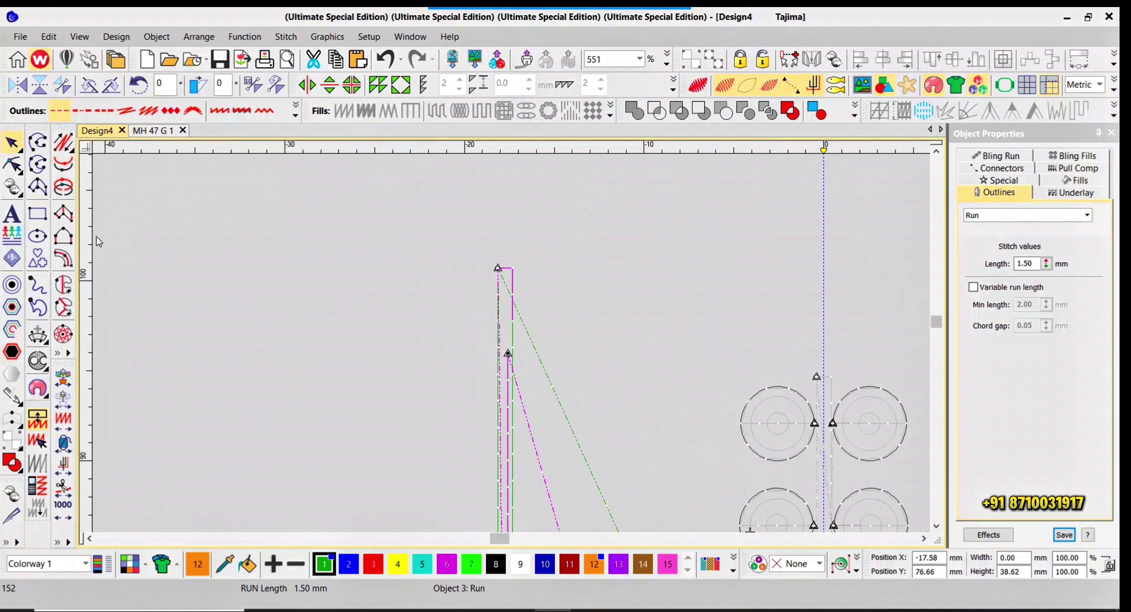
pyautogui.press('Escape')
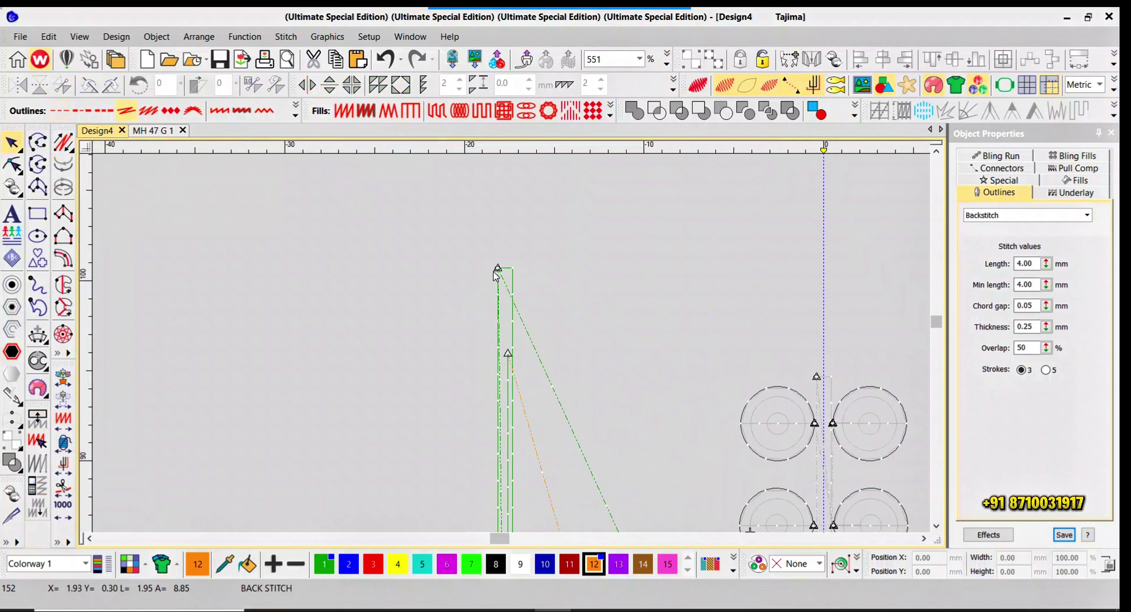
# - Try moving the copied stem outline sideways off its centre line, and undo the moves
pyautogui.click(512, 303)
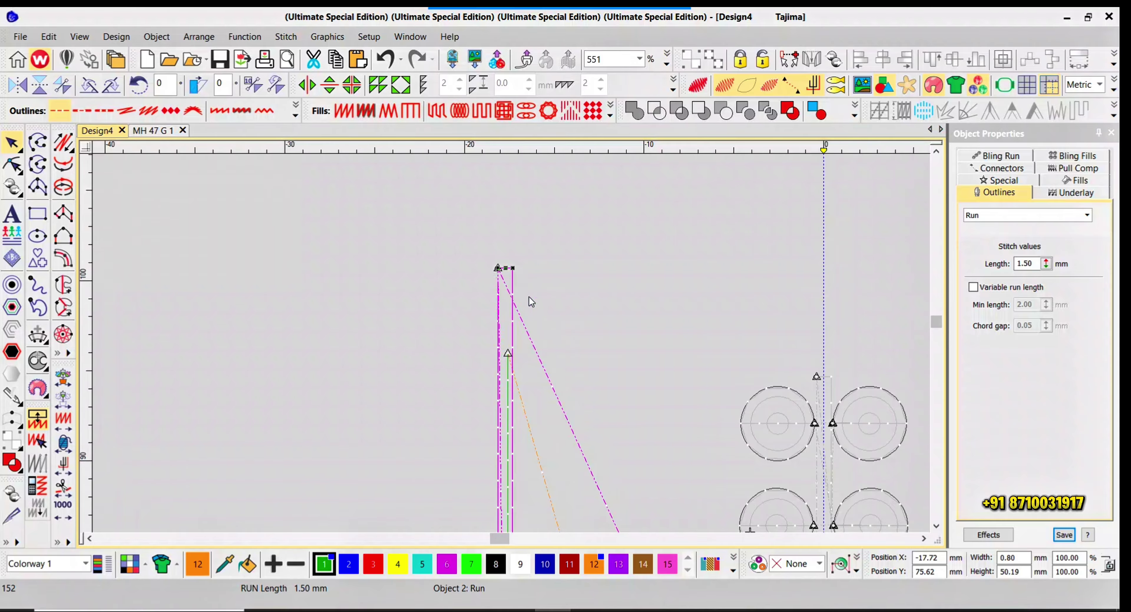
pyautogui.moveTo(553, 330); pyautogui.dragTo(618, 327)
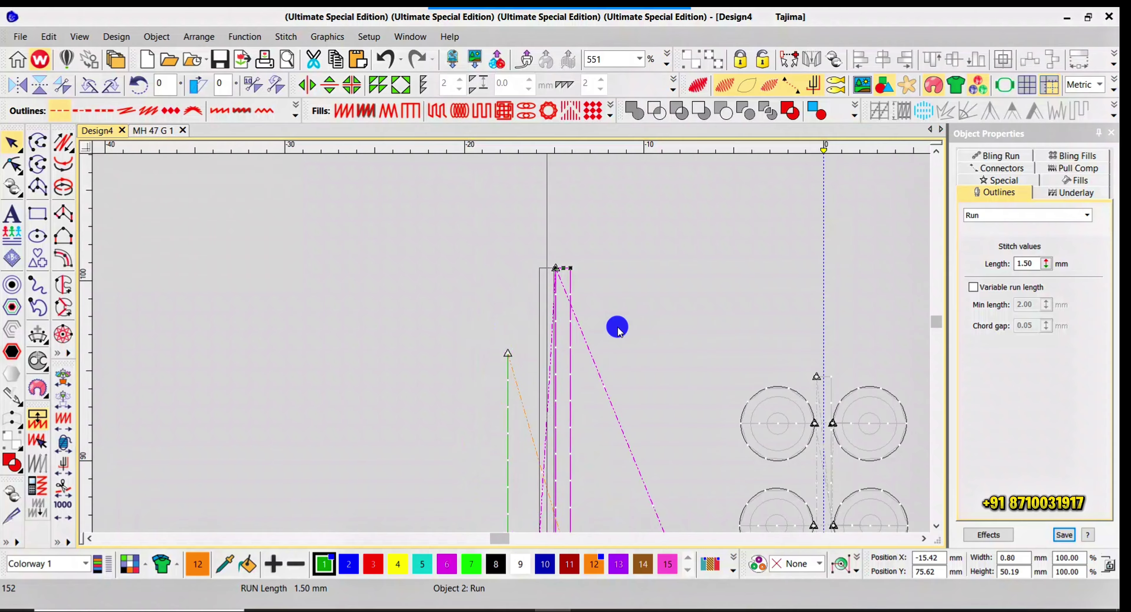
pyautogui.hotkey('ctrl', 'z')
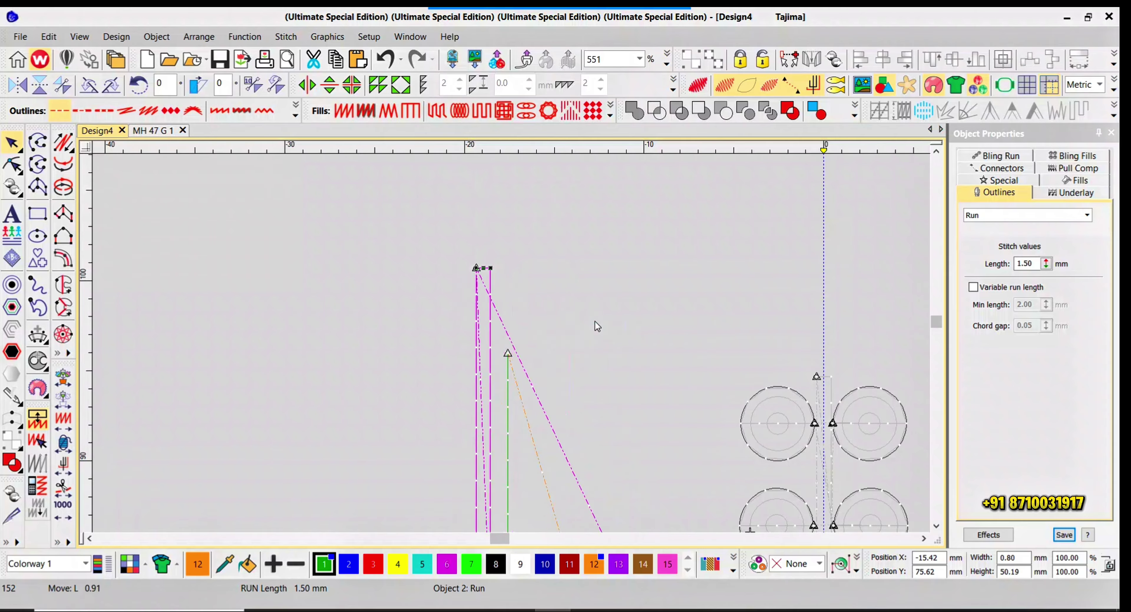
pyautogui.scroll(-1, 549, 332)
pyautogui.scroll(1, 513, 343)
pyautogui.hotkey('ctrl', 'z')
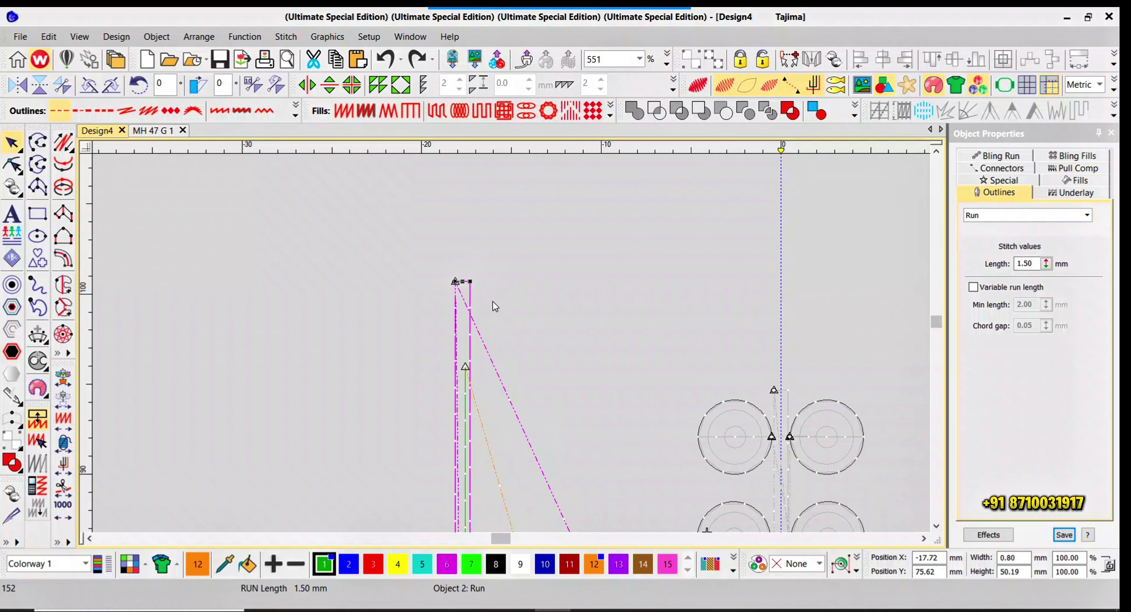
# - Shift the copied stem outline slightly around its centre line, to about X -17.62 and Y 75.44 mm
pyautogui.moveTo(471, 313)
pyautogui.mouseDown()
pyautogui.moveTo(474, 323)
pyautogui.moveTo(460, 300)
pyautogui.mouseUp()
pyautogui.scroll(6, 477, 373)
pyautogui.click(470, 318)
pyautogui.click(468, 316)
pyautogui.scroll(-9, 491, 347)
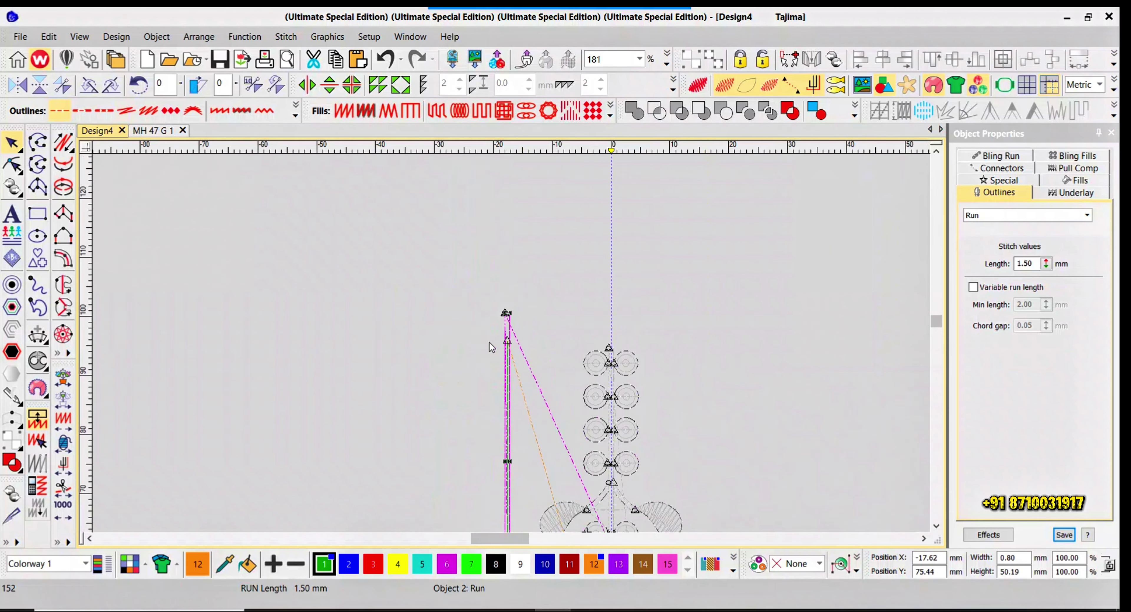
# - Delete the copied stem outline together with the run line inside it
pyautogui.moveTo(373, 221); pyautogui.dragTo(521, 405)
pyautogui.scroll(3, 511, 339)
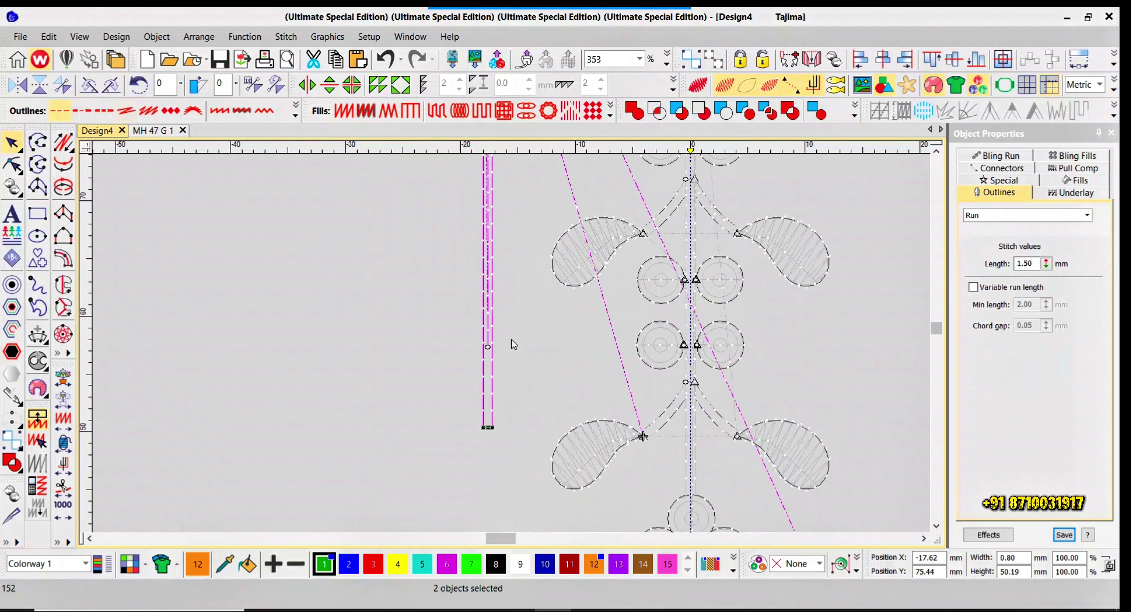
pyautogui.press('Delete')
pyautogui.scroll(-3, 514, 346)
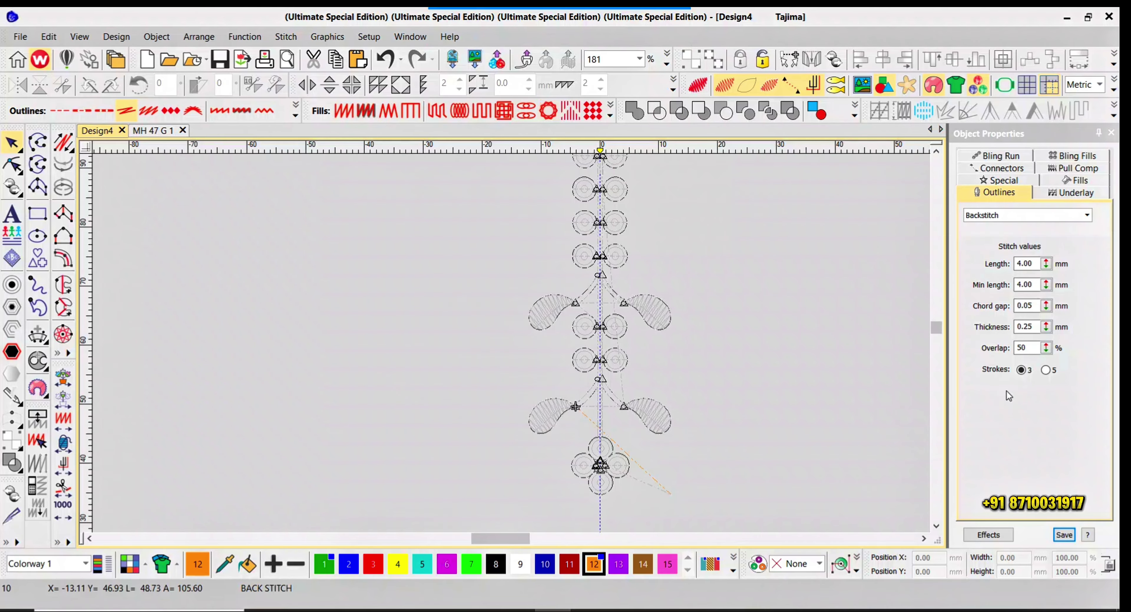
# - Check the whole motif in the realistic stitch view, and return to the plain stitch view
pyautogui.press('t')
pyautogui.middleClick(565, 252)
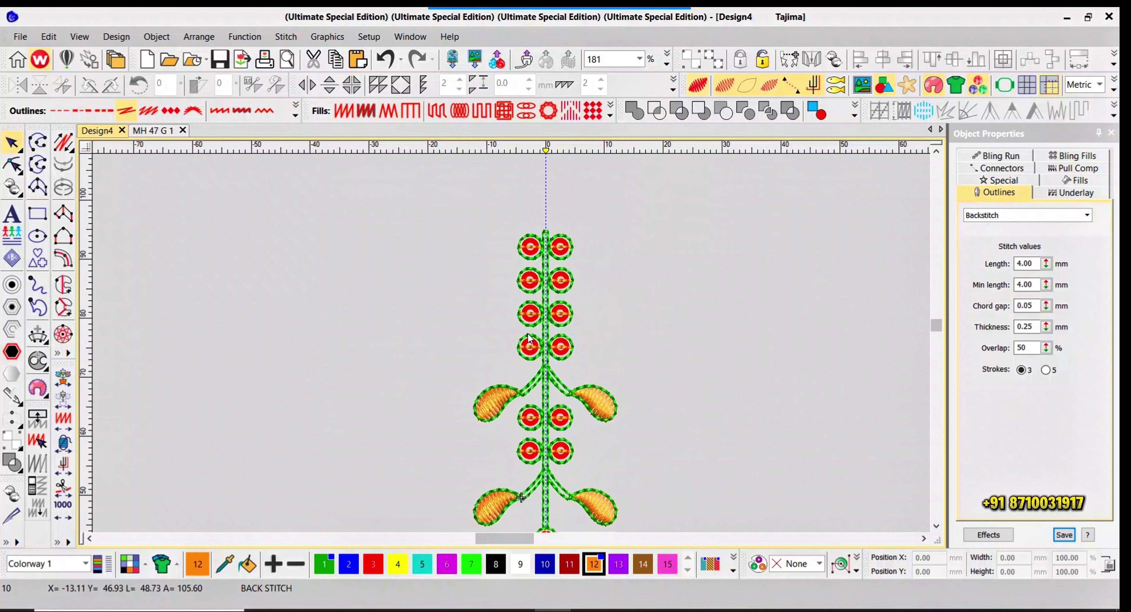
pyautogui.scroll(-3, 576, 330)
pyautogui.scroll(3, 544, 341)
pyautogui.hotkey('shift', 't')
pyautogui.scroll(-3, 512, 352)
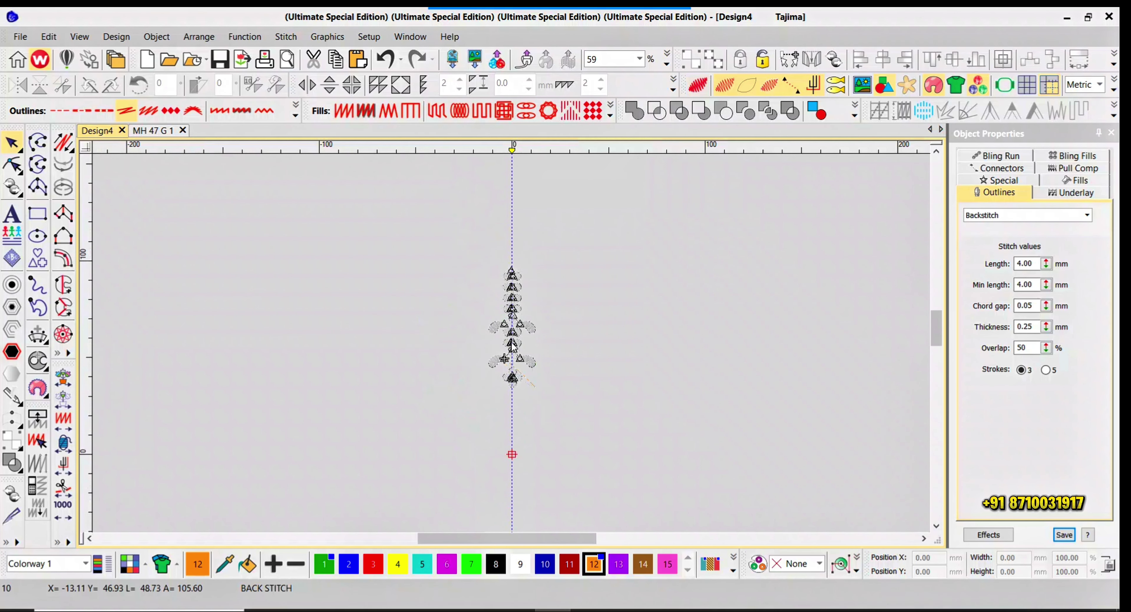
# - Limit the view by colour to the Orange objects, colour 12
pyautogui.scroll(3, 512, 351)
pyautogui.scroll(3, 513, 350)
pyautogui.scroll(-2, 512, 351)
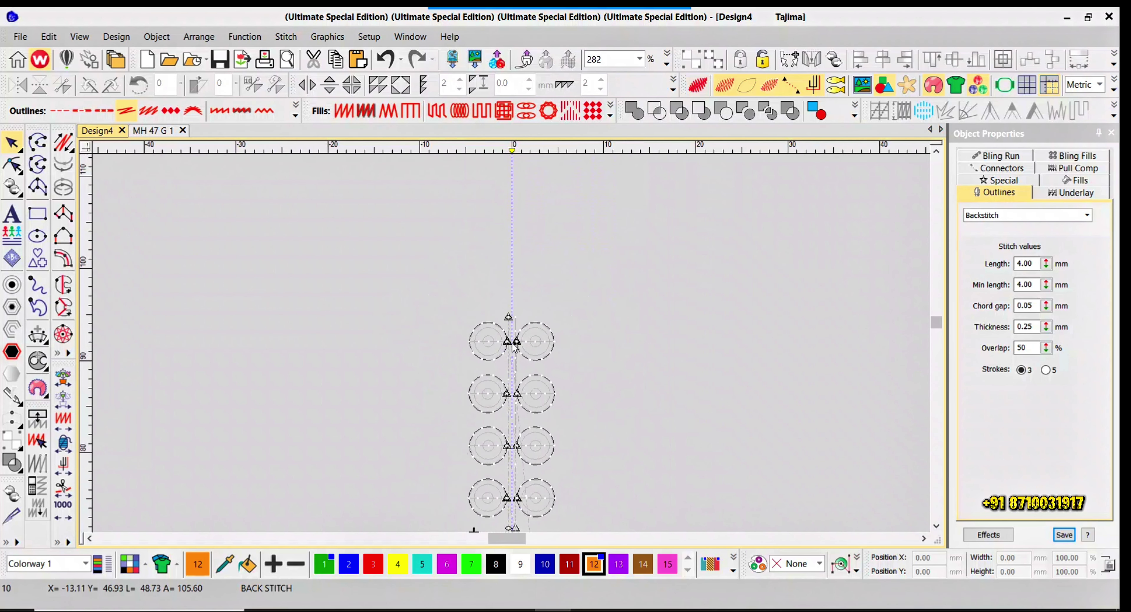
pyautogui.scroll(2, 514, 350)
pyautogui.scroll(2, 514, 349)
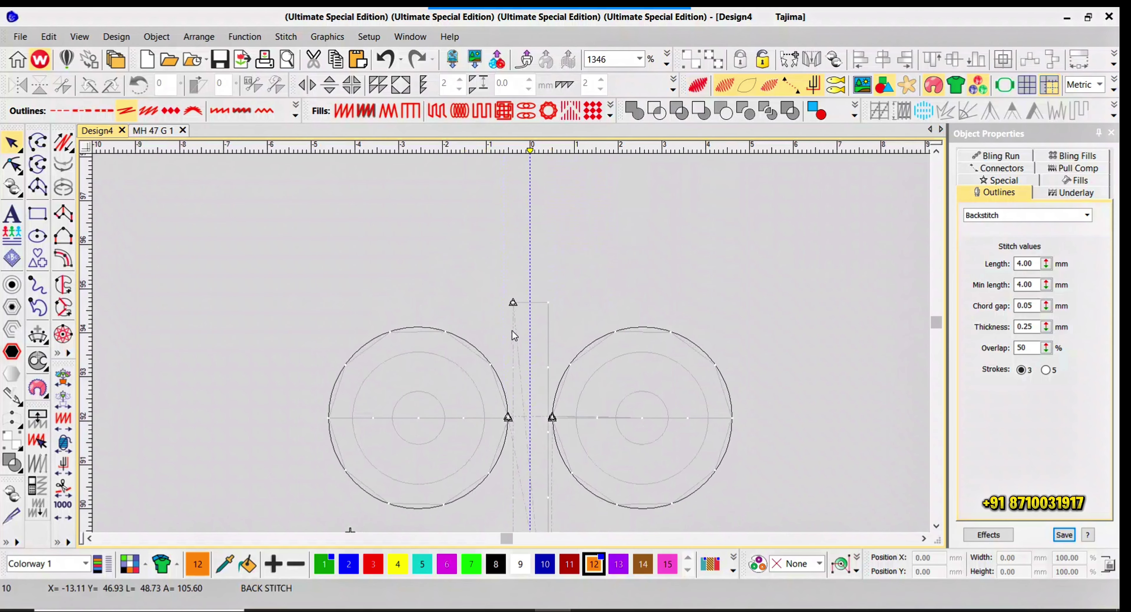
pyautogui.hotkey('alt', '5')
pyautogui.click(395, 216)
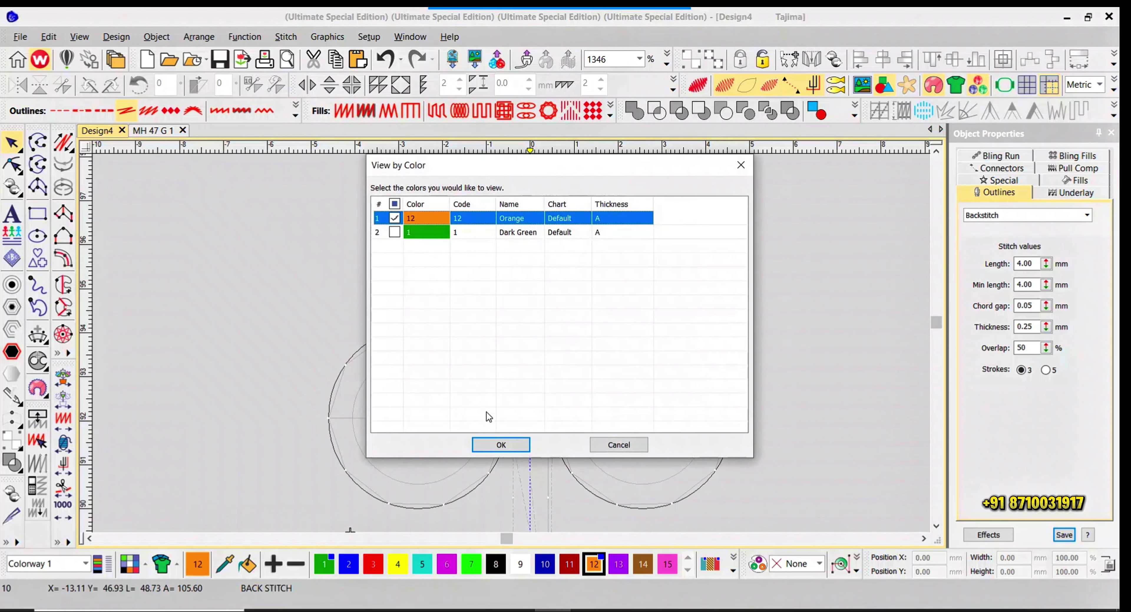
pyautogui.click(505, 447)
# - Cut all the orange sequin and leaf-fill objects, paste them back in place at the end of the sequence, and deselect them
pyautogui.scroll(-2, 505, 334)
pyautogui.hotkey('ctrl', 'a')
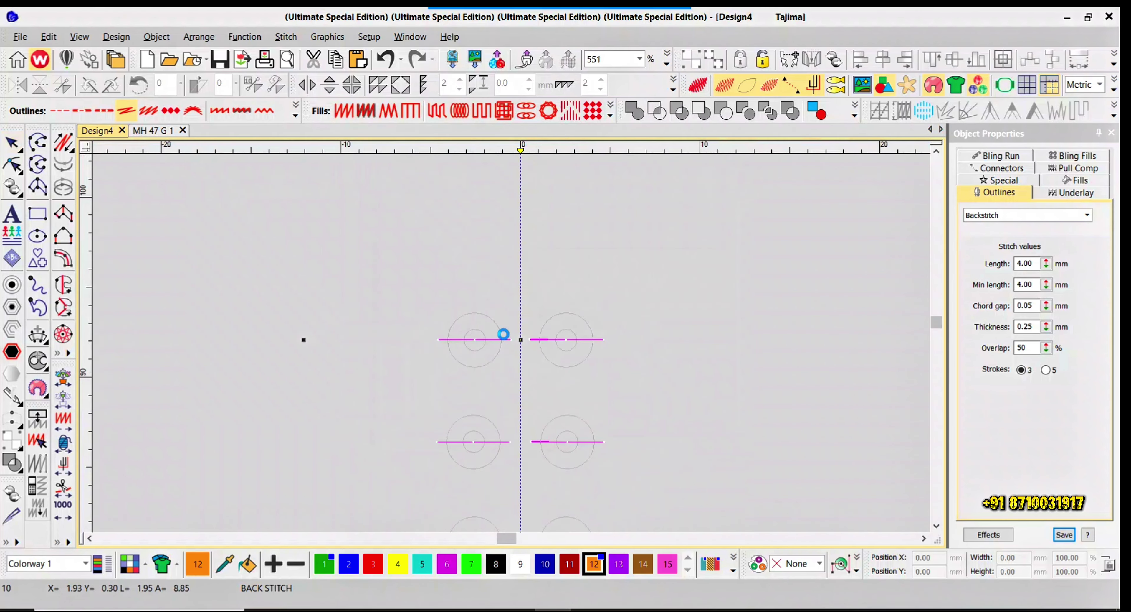
pyautogui.hotkey('ctrl', 'x')
pyautogui.hotkey('ctrl', 'v')
pyautogui.click(634, 382)
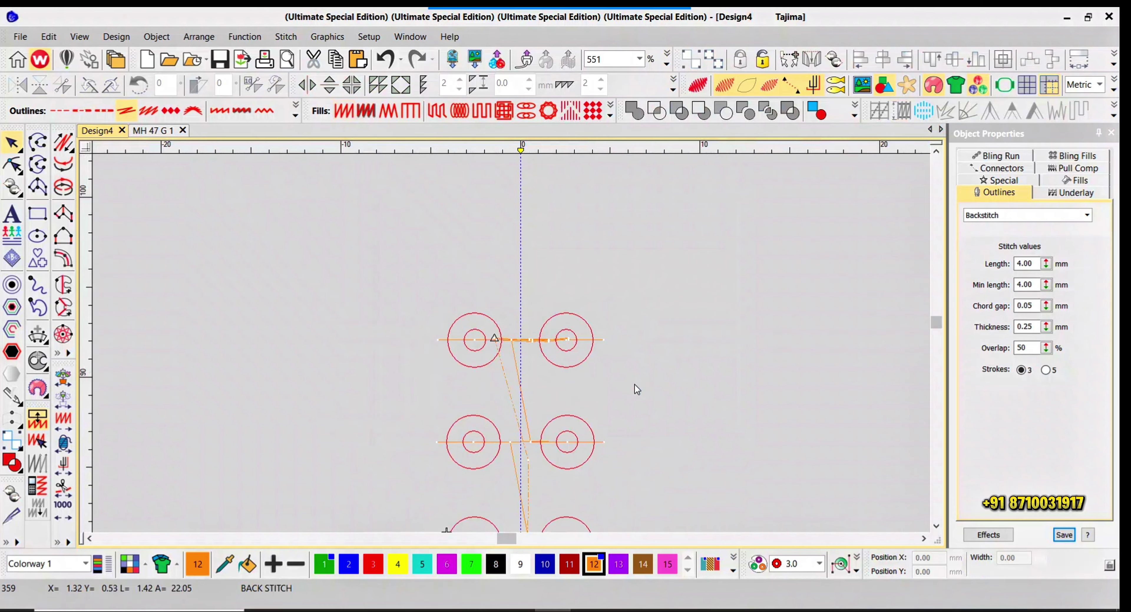
# - Move the second-row sequin group on the right of the stem out of its circle, to about X 7.94 and Y 80.05 mm
pyautogui.scroll(-2, 467, 319)
pyautogui.scroll(-2, 515, 341)
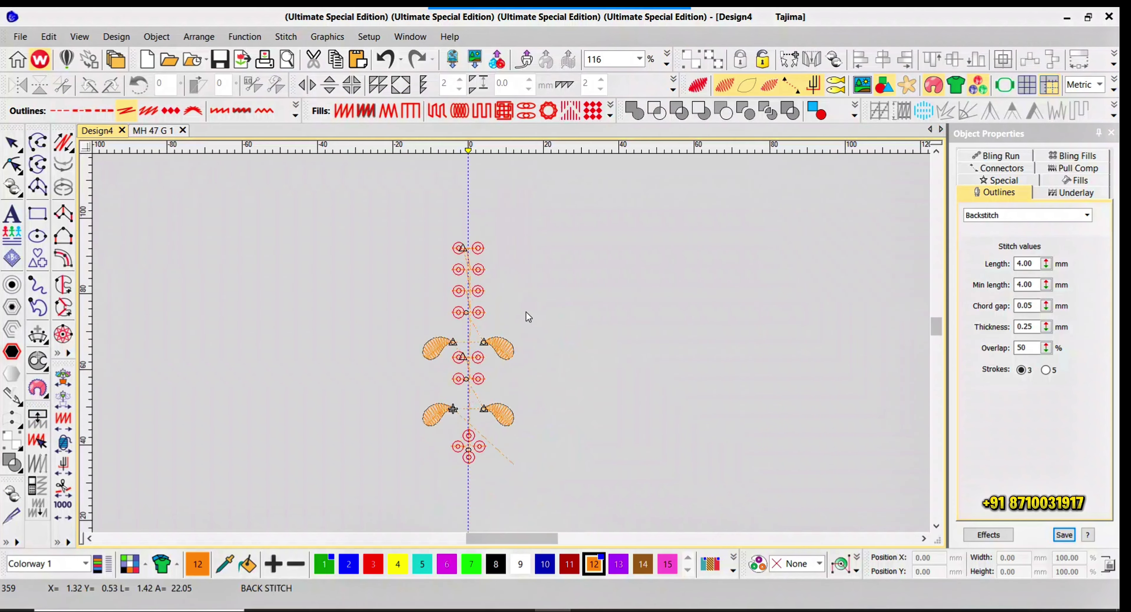
pyautogui.scroll(4, 529, 318)
pyautogui.click(529, 253)
pyautogui.moveTo(529, 253); pyautogui.dragTo(607, 325)
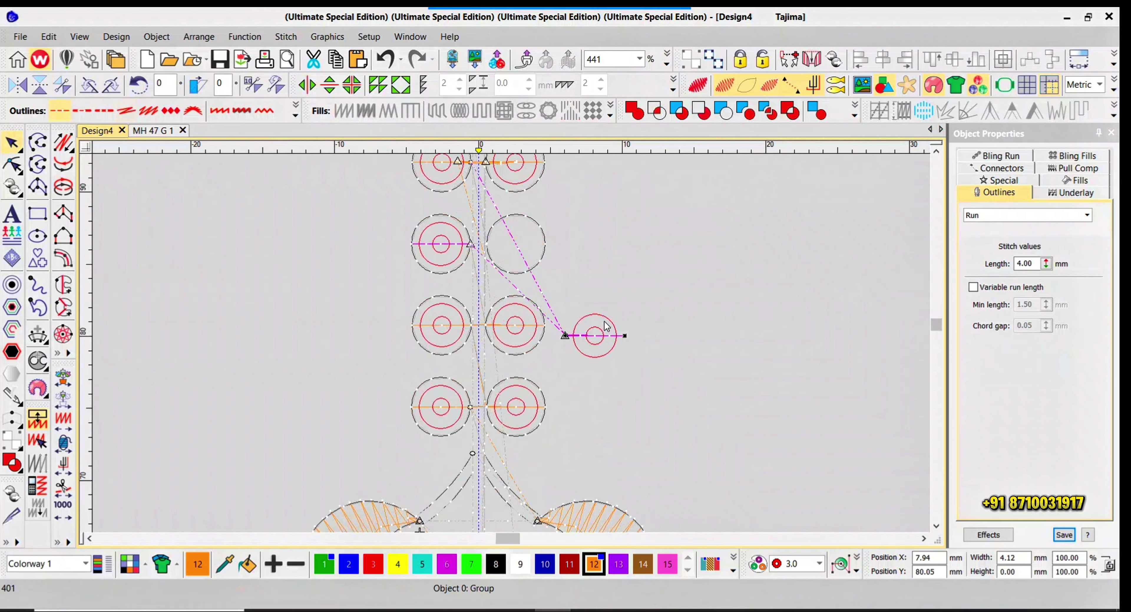
# - Undo the last move of the second-row sequin group, and deselect it
pyautogui.hotkey('ctrl', 'z')
pyautogui.press('Escape')
pyautogui.scroll(1, 602, 274)
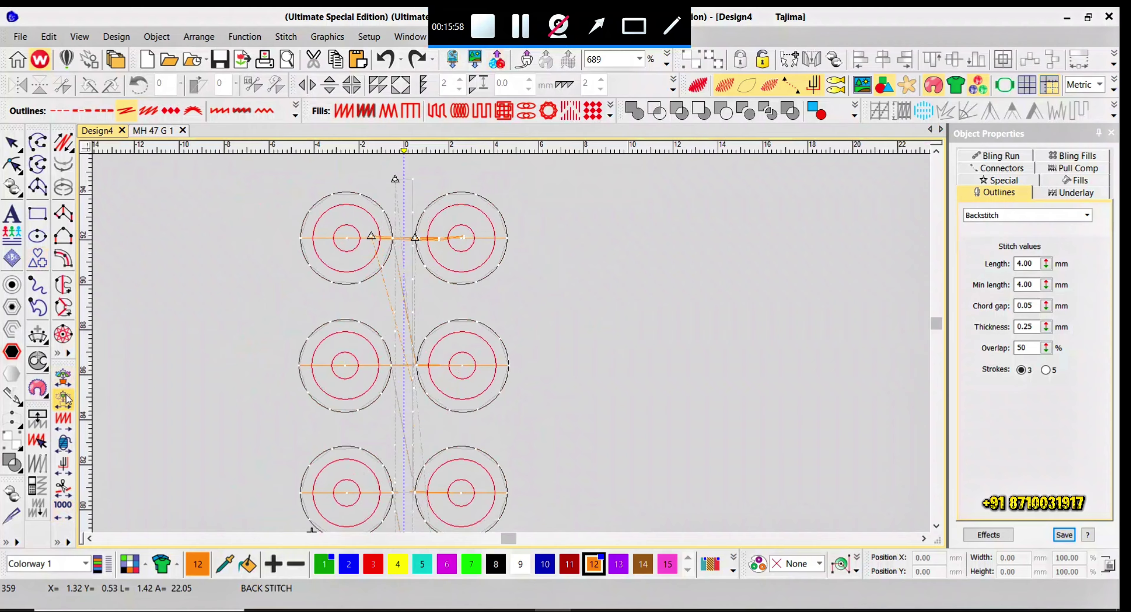
# - Go to the start of the design, start a Run outline and set its stitch length to 3 mm
pyautogui.click(63, 375)
pyautogui.scroll(1, 509, 378)
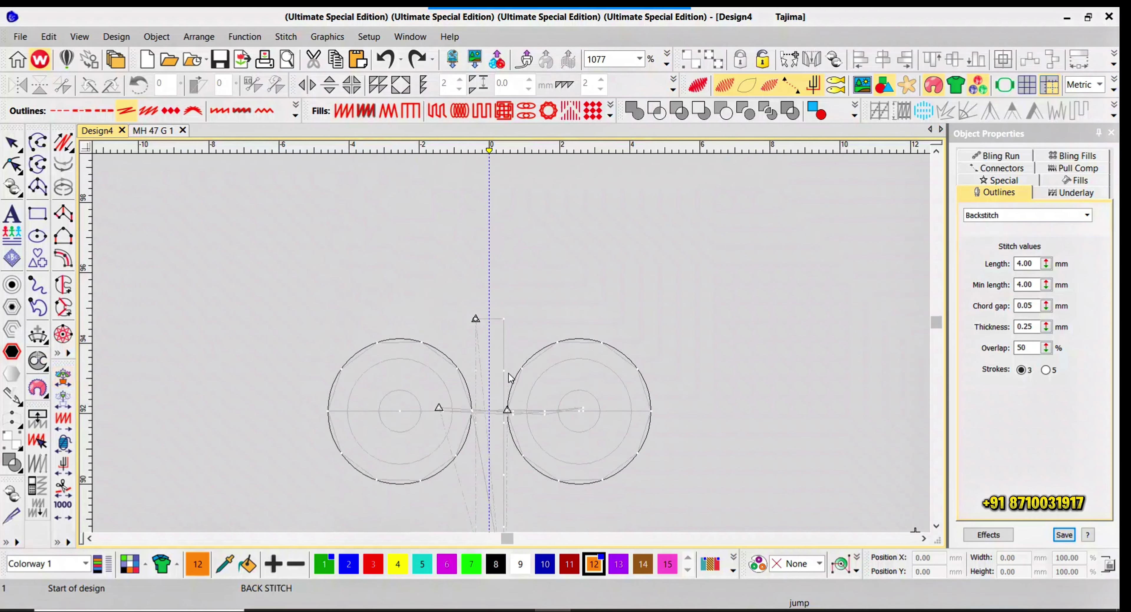
pyautogui.press('space')
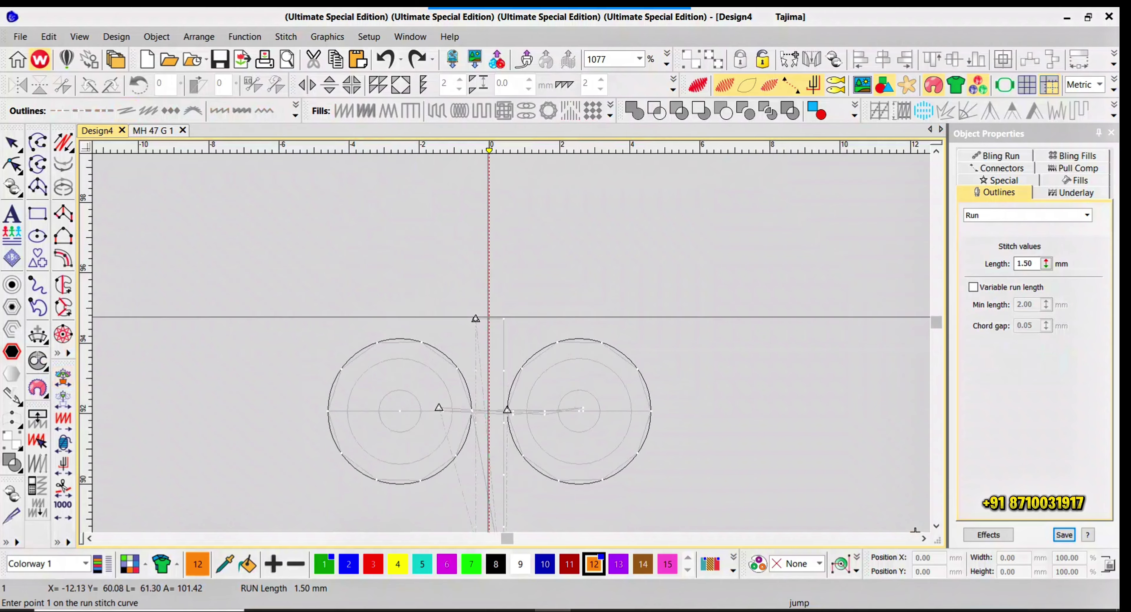
pyautogui.click(489, 317)
pyautogui.press('Escape')
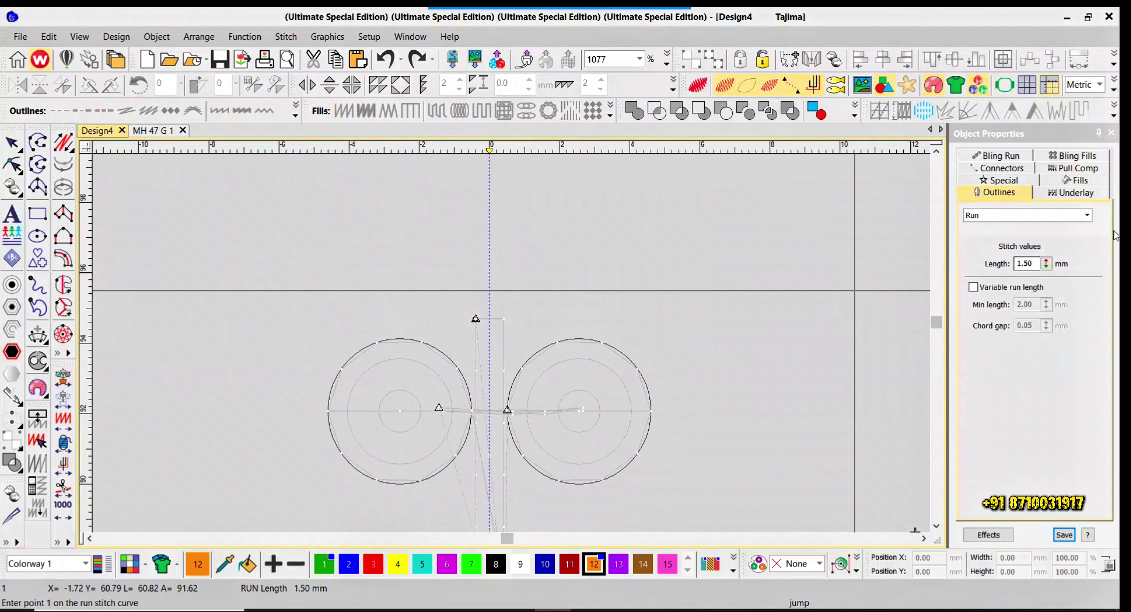
pyautogui.doubleClick(1026, 263)
pyautogui.write('4')
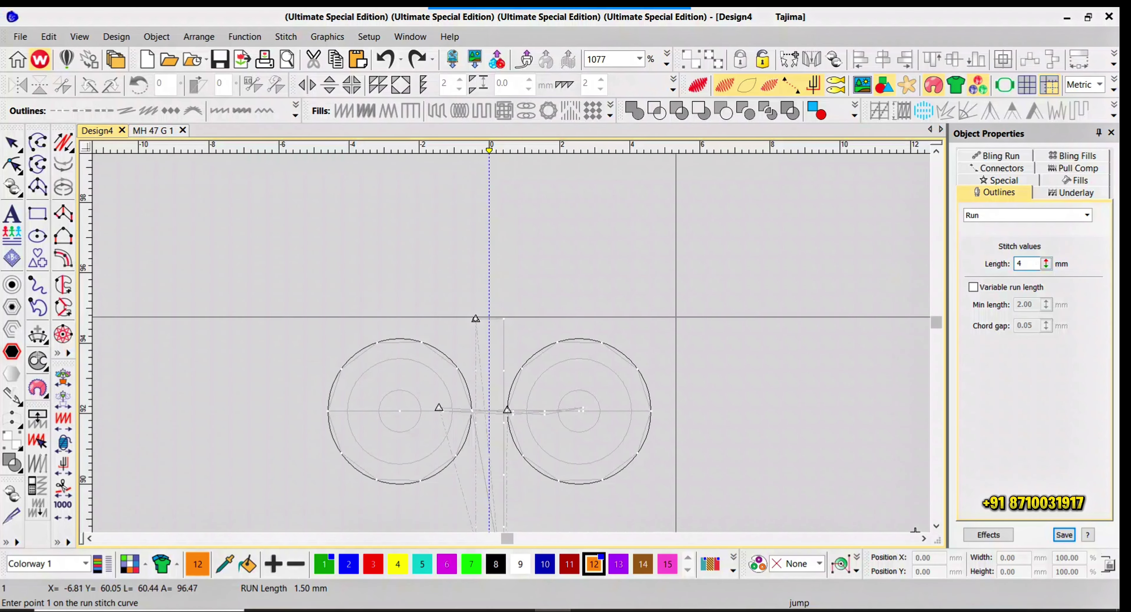
pyautogui.press('Return')
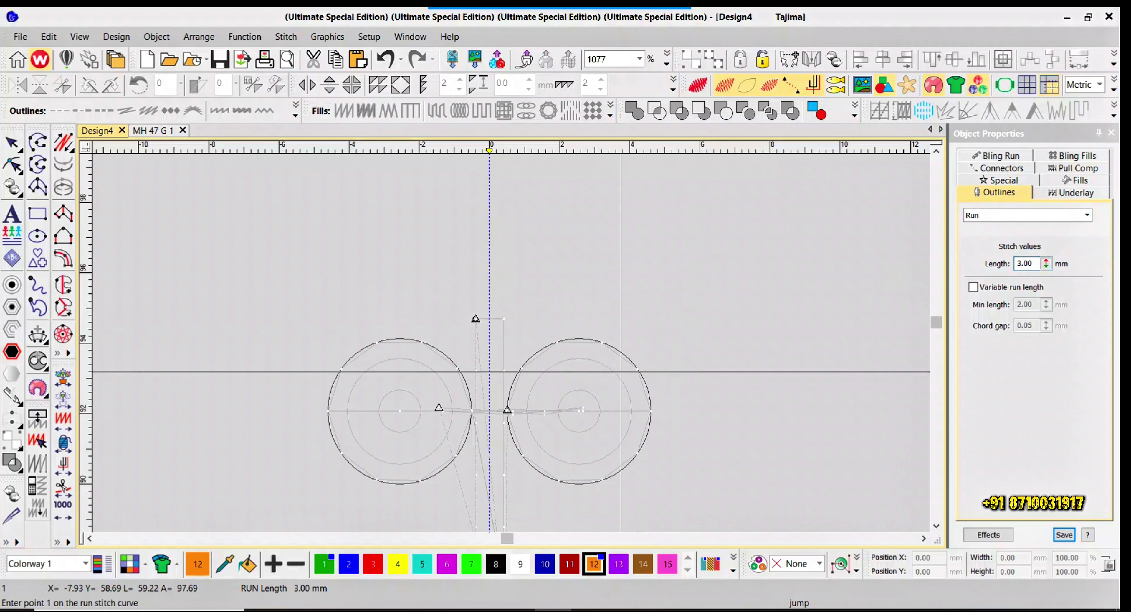
# - View the upper stem and leaves in the realistic stitch view, and return to the plain stitch view
pyautogui.scroll(-4, 487, 343)
pyautogui.press('t')
pyautogui.scroll(-2, 533, 421)
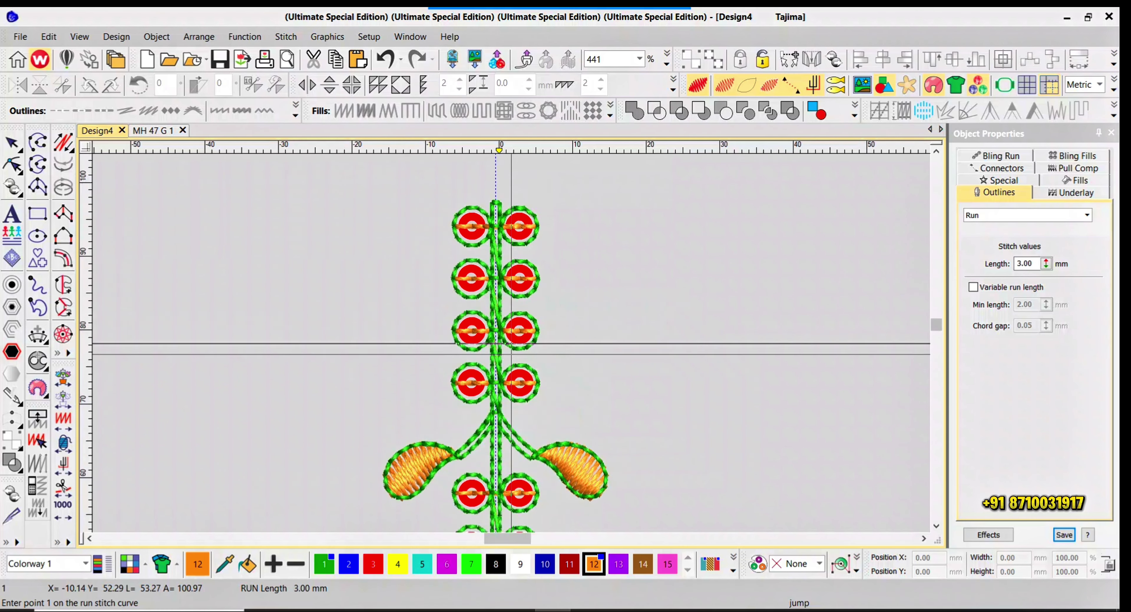
pyautogui.scroll(2, 505, 331)
pyautogui.scroll(3, 554, 345)
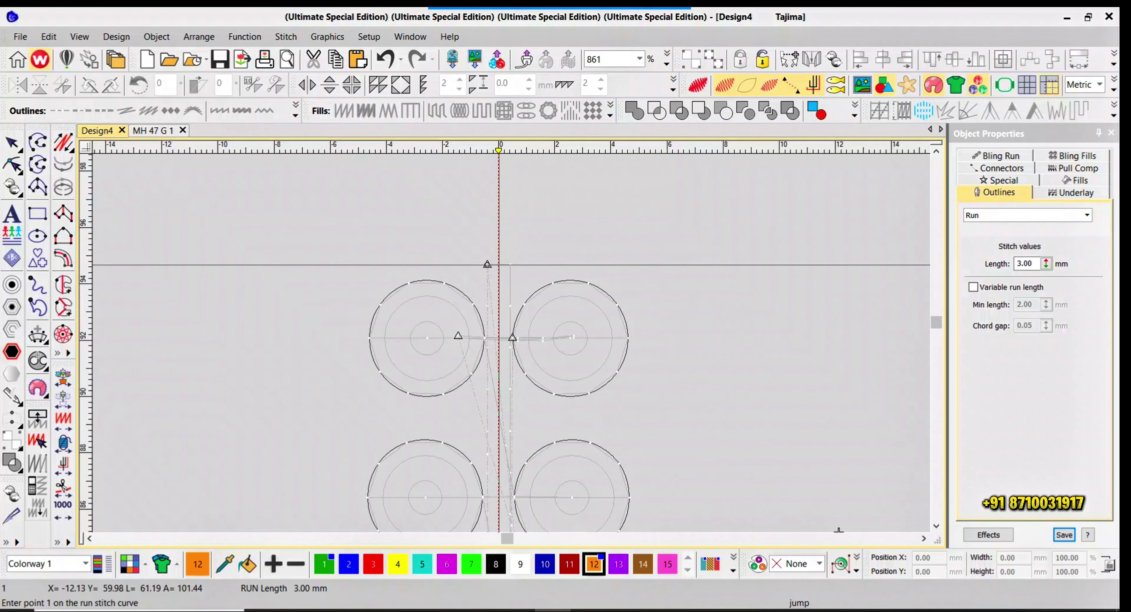
# - Draw a short vertical run on the centre line from the top of the stem, ending just above the first sequin row
pyautogui.scroll(5, 499, 265)
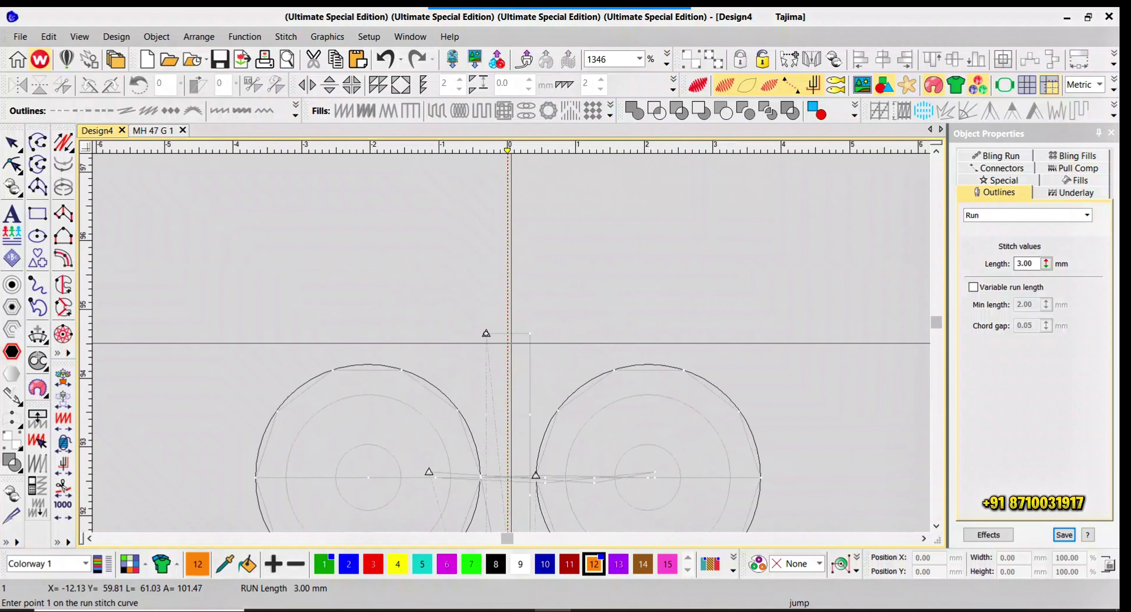
pyautogui.click(506, 327)
pyautogui.scroll(-3, 511, 342)
pyautogui.scroll(4, 511, 343)
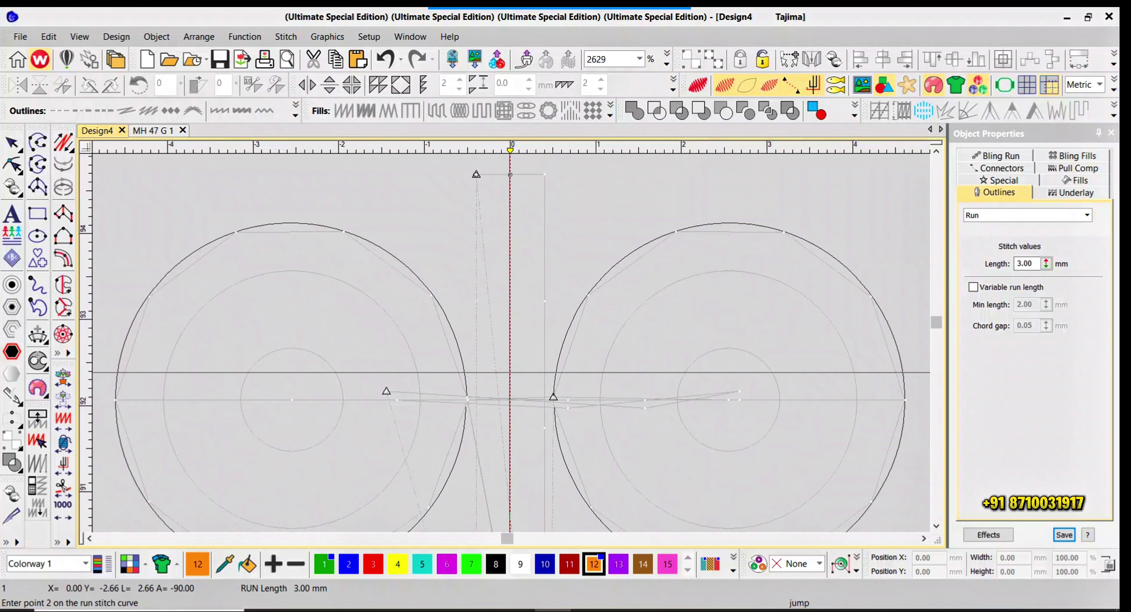
pyautogui.click(510, 331)
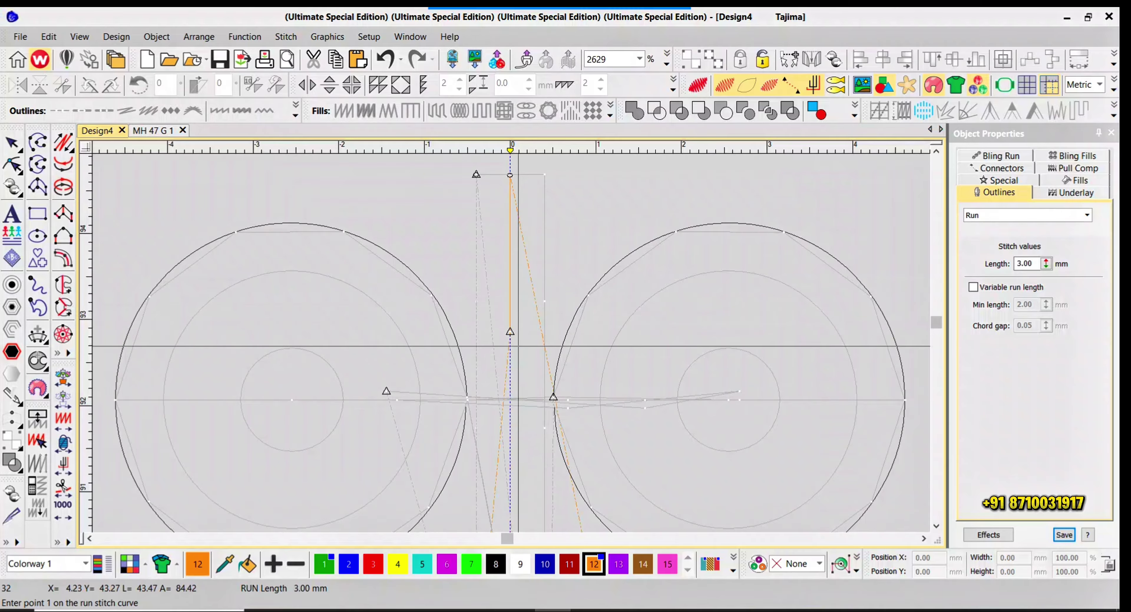
# - Move the two top-row sequin groups into the stitching sequence right after the short run
pyautogui.scroll(-4, 514, 330)
pyautogui.click(498, 317)
pyautogui.click(609, 321)
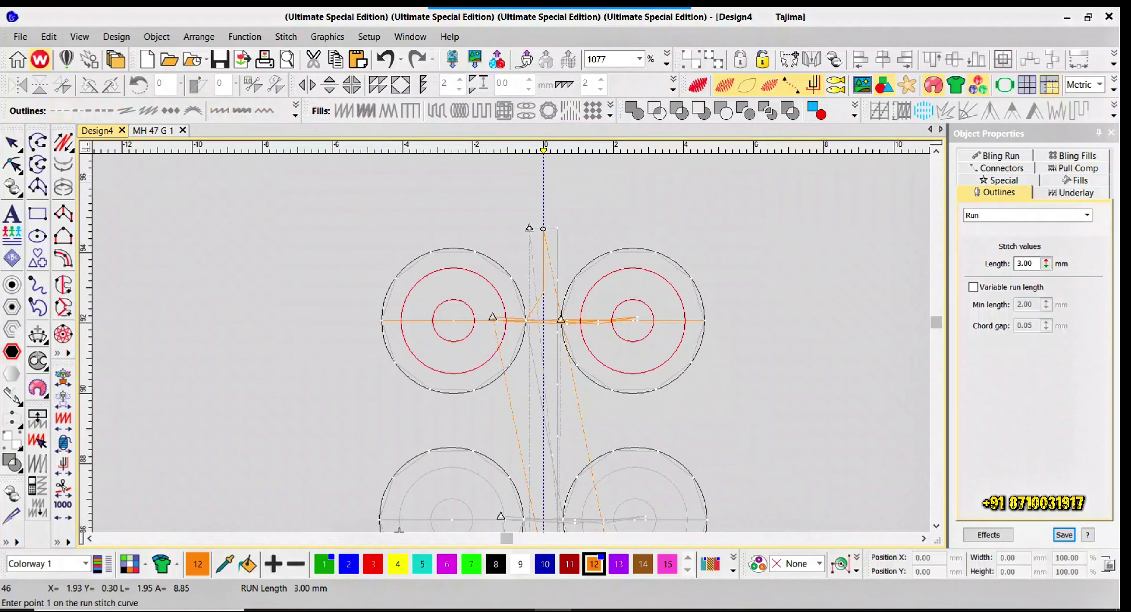
# - Leave the run command, and undo the top sequins' re-sequencing and the short run
pyautogui.click(543, 348)
pyautogui.press('Escape')
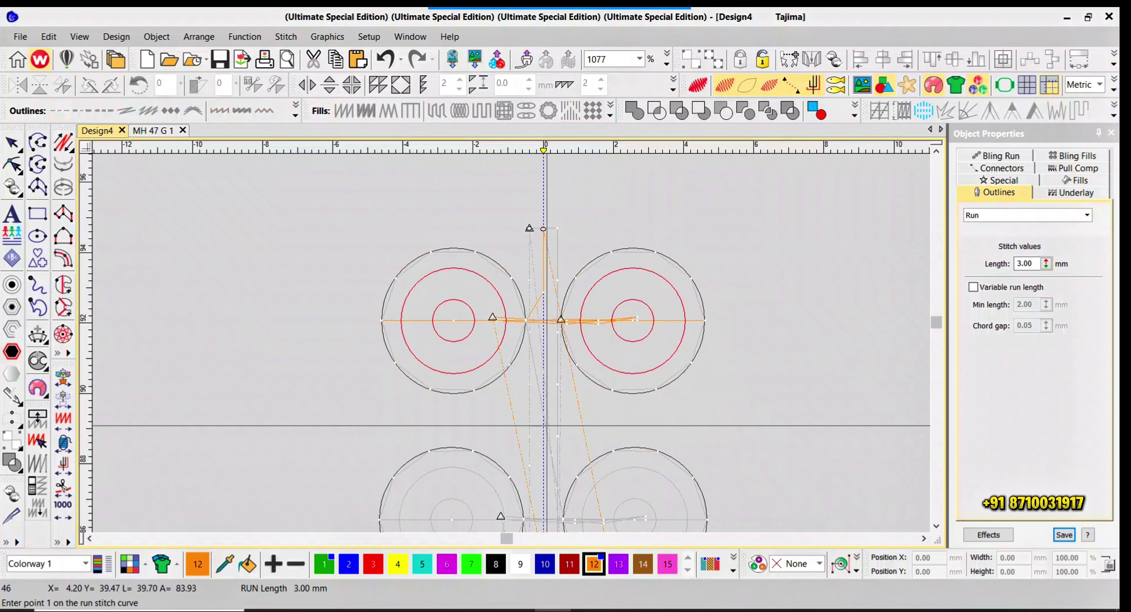
pyautogui.scroll(-1, 558, 404)
pyautogui.press('Escape')
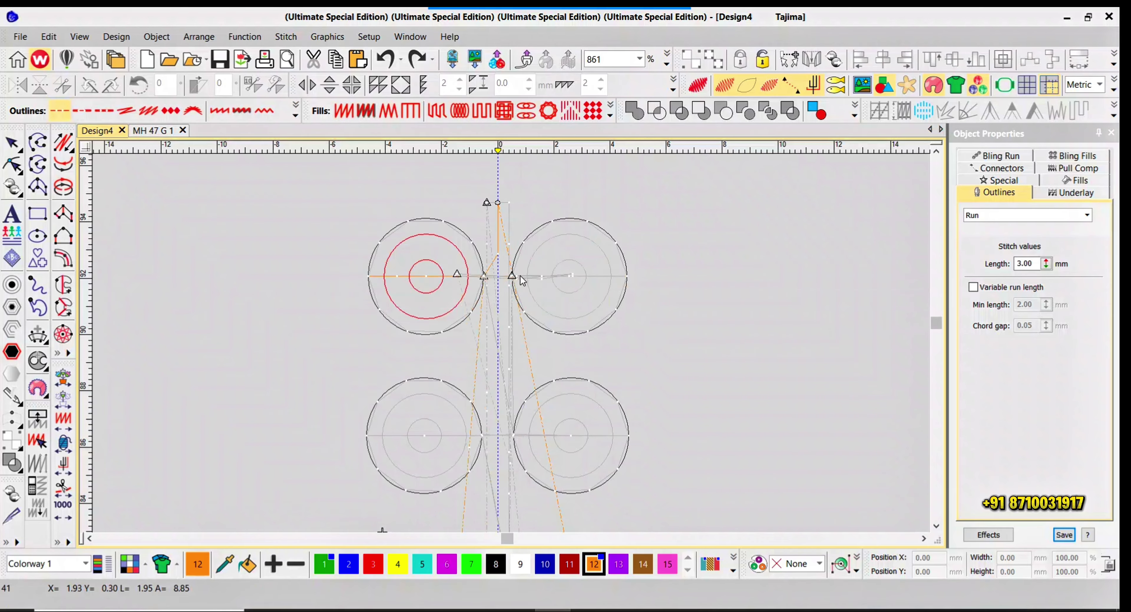
pyautogui.click(520, 275)
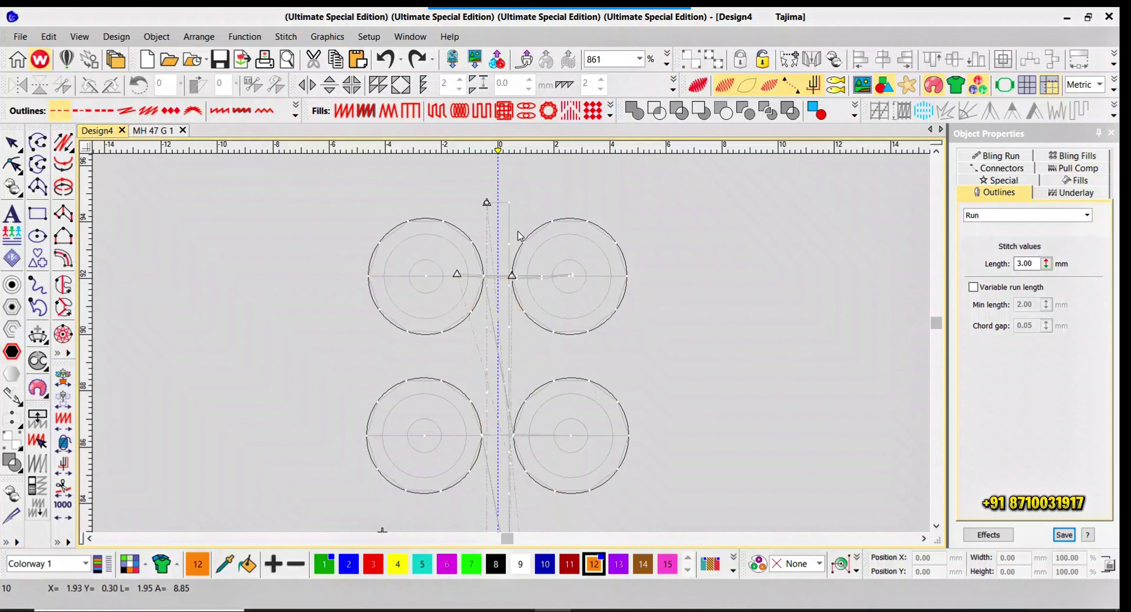
# - Draw a straight vertical run about 50 mm long down the centre line, from the stem top to the lower sequin cluster
pyautogui.press('space')
pyautogui.click(497, 203)
pyautogui.scroll(-3, 513, 338)
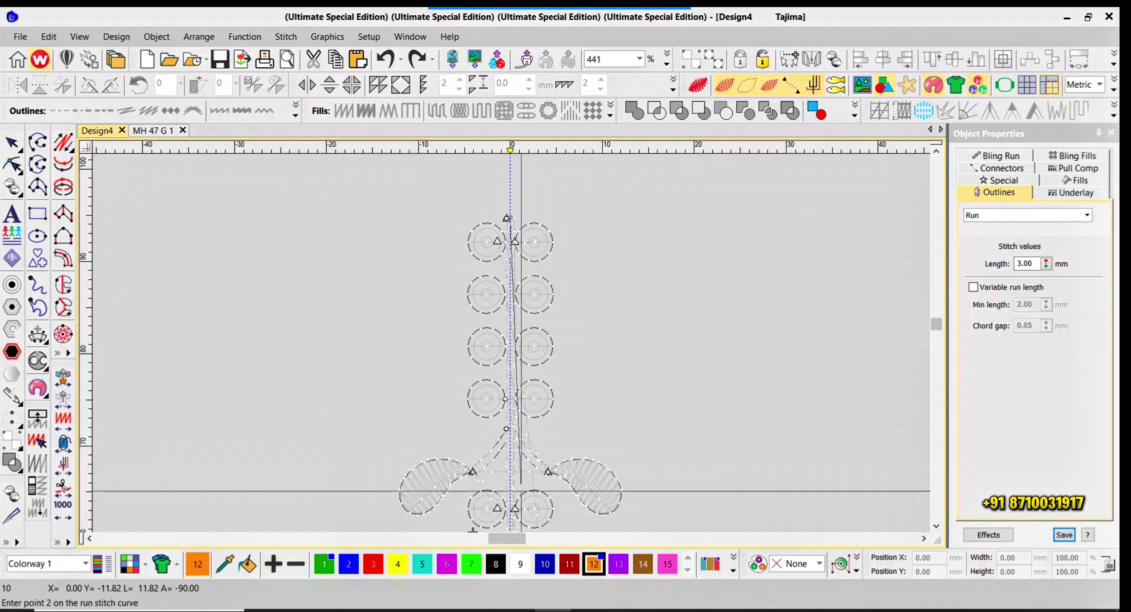
pyautogui.scroll(4, 510, 440)
pyautogui.scroll(-1, 496, 367)
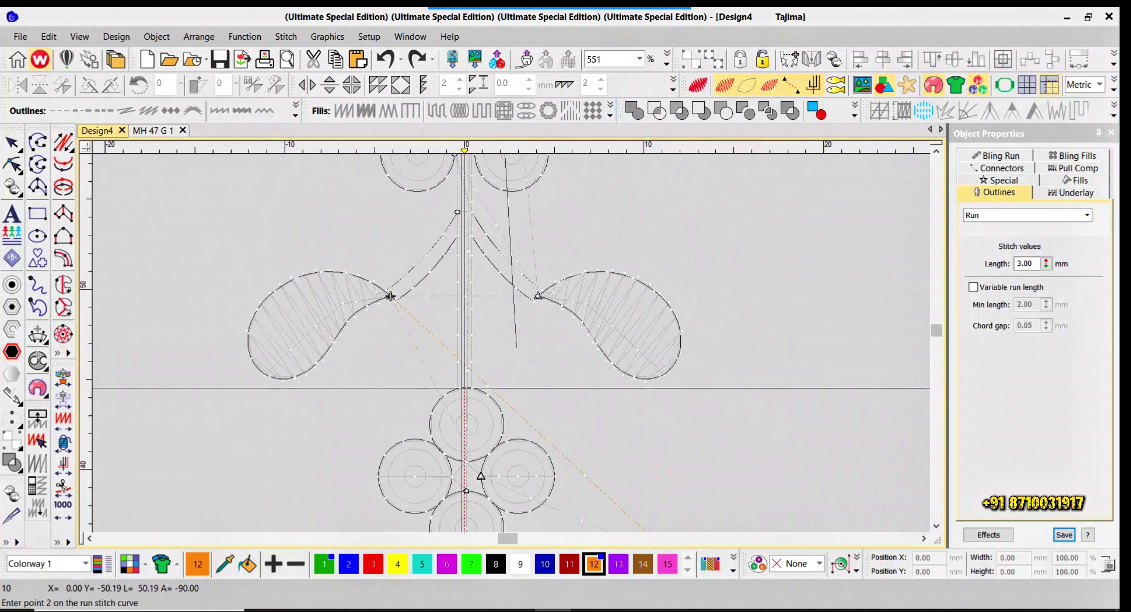
pyautogui.click(465, 388)
pyautogui.press('Return')
pyautogui.scroll(-5, 508, 368)
pyautogui.scroll(7, 504, 318)
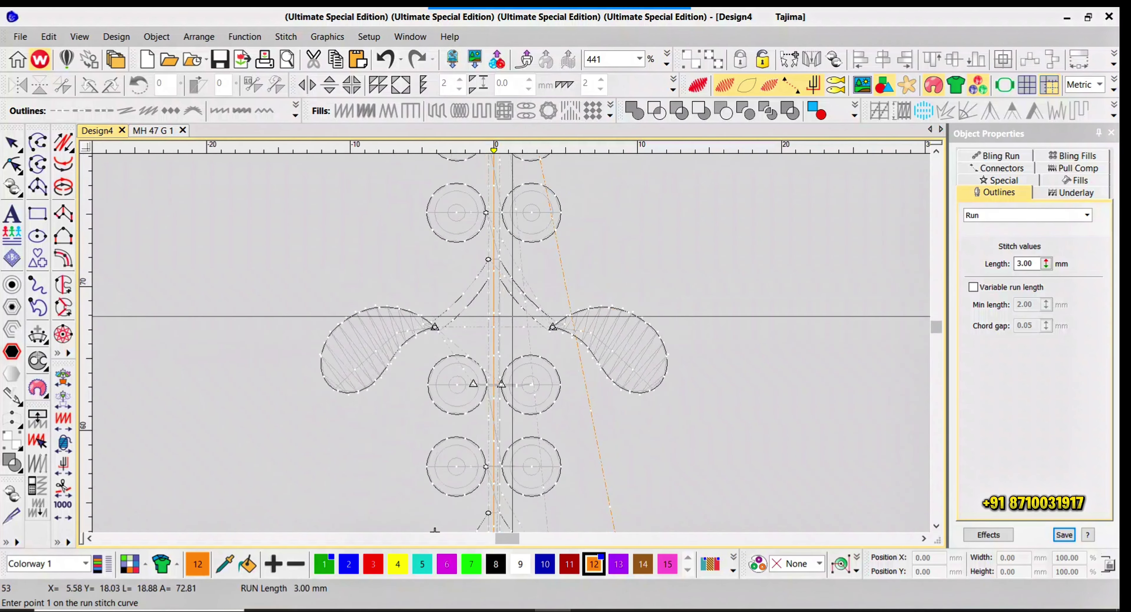
pyautogui.press('Escape')
# - Set the current stitch position on the centre run level with the first sequin row
pyautogui.scroll(-6, 529, 389)
pyautogui.scroll(5, 530, 202)
pyautogui.scroll(-2, 510, 320)
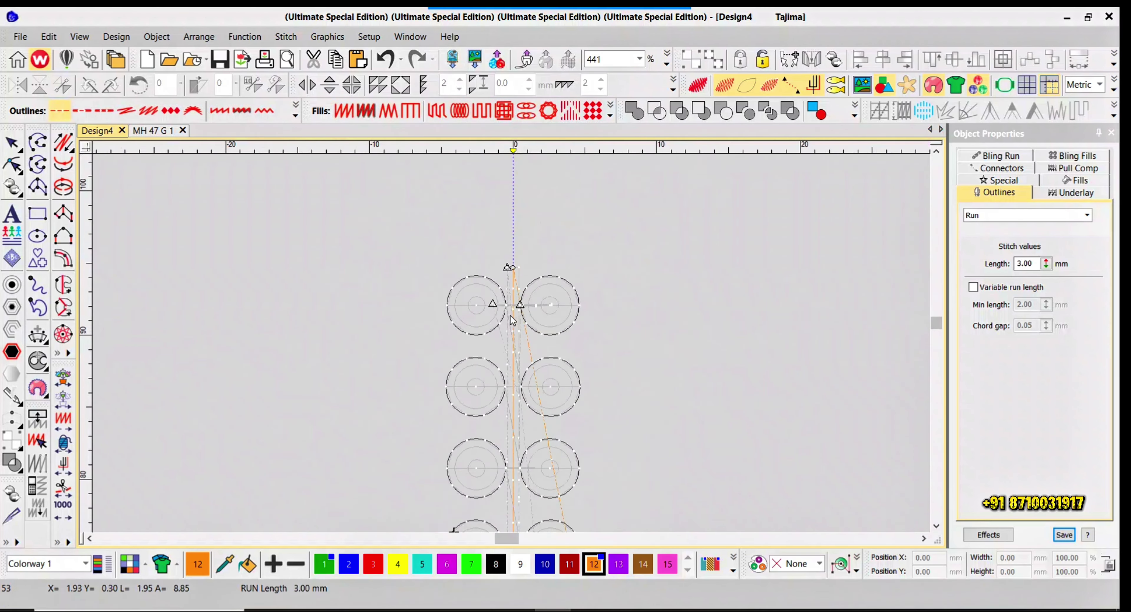
pyautogui.scroll(5, 506, 290)
pyautogui.scroll(-2, 541, 358)
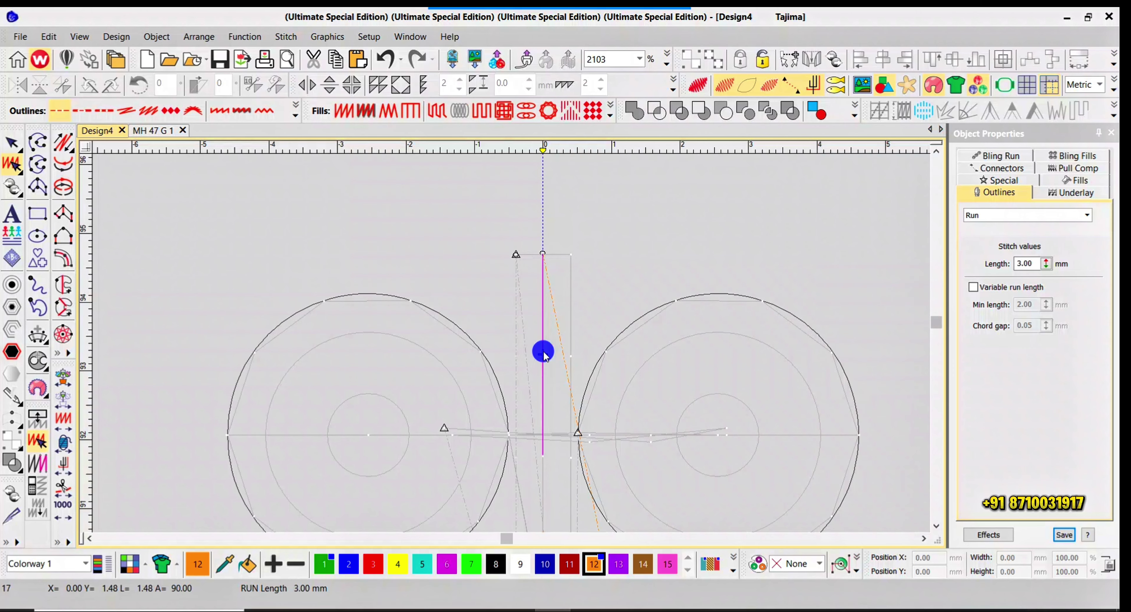
pyautogui.click(500, 308)
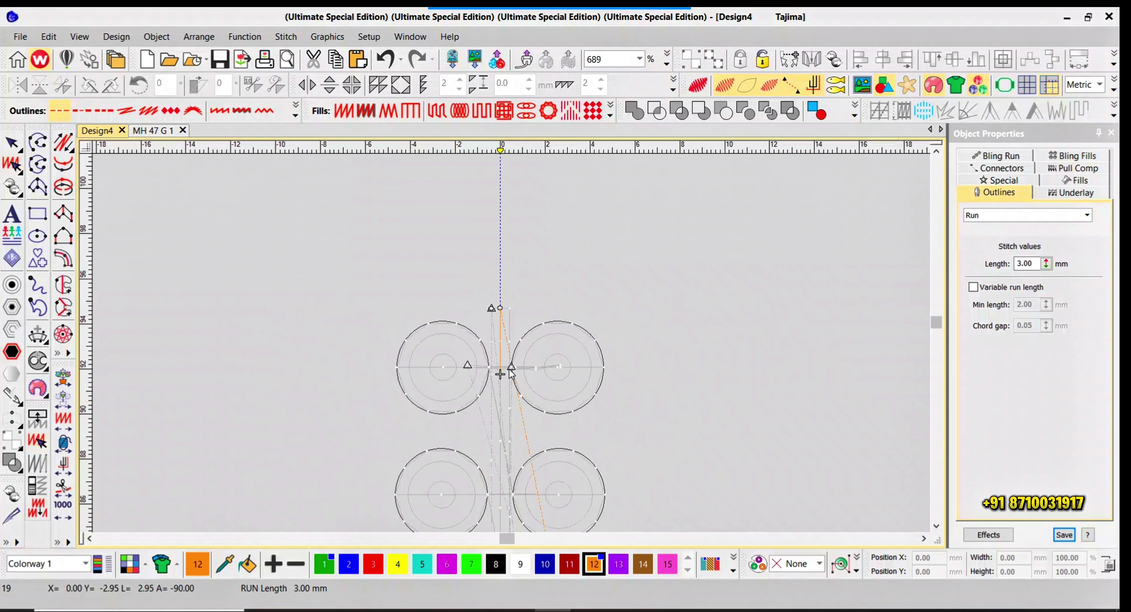
# - Cut the two first-row sequin groups, paste them at the current stitch of the centre run, and advance along the run to the second row
pyautogui.click(472, 367)
pyautogui.keyDown('ctrl'); pyautogui.click(544, 367); pyautogui.keyUp('ctrl')
pyautogui.hotkey('ctrl', 'x')
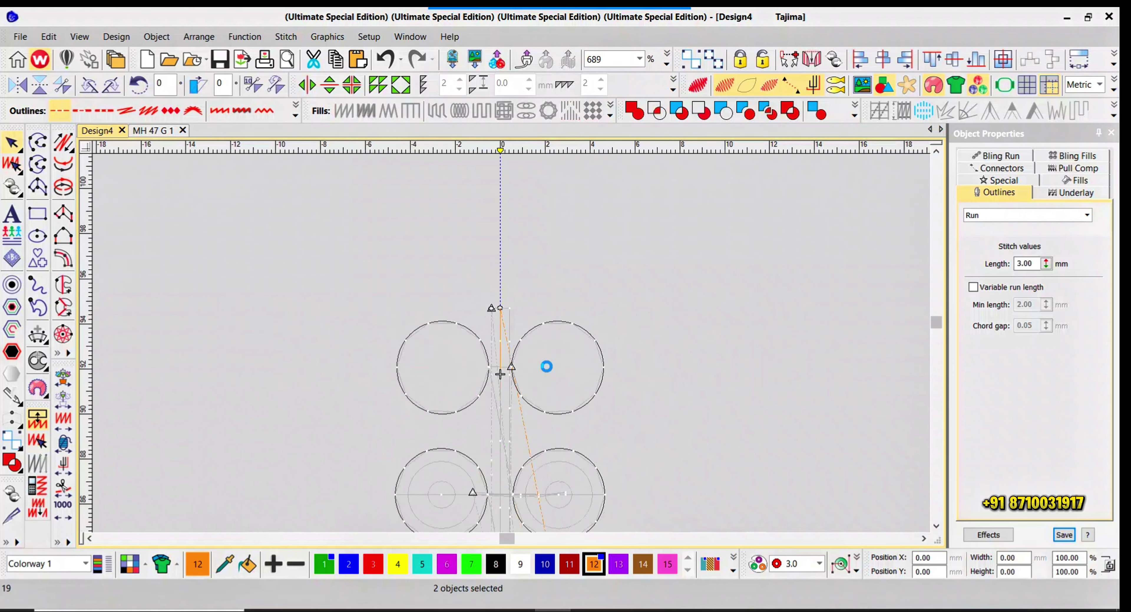
pyautogui.hotkey('ctrl', 'v')
pyautogui.press('Right')
pyautogui.press('Right')
pyautogui.scroll(3, 529, 456)
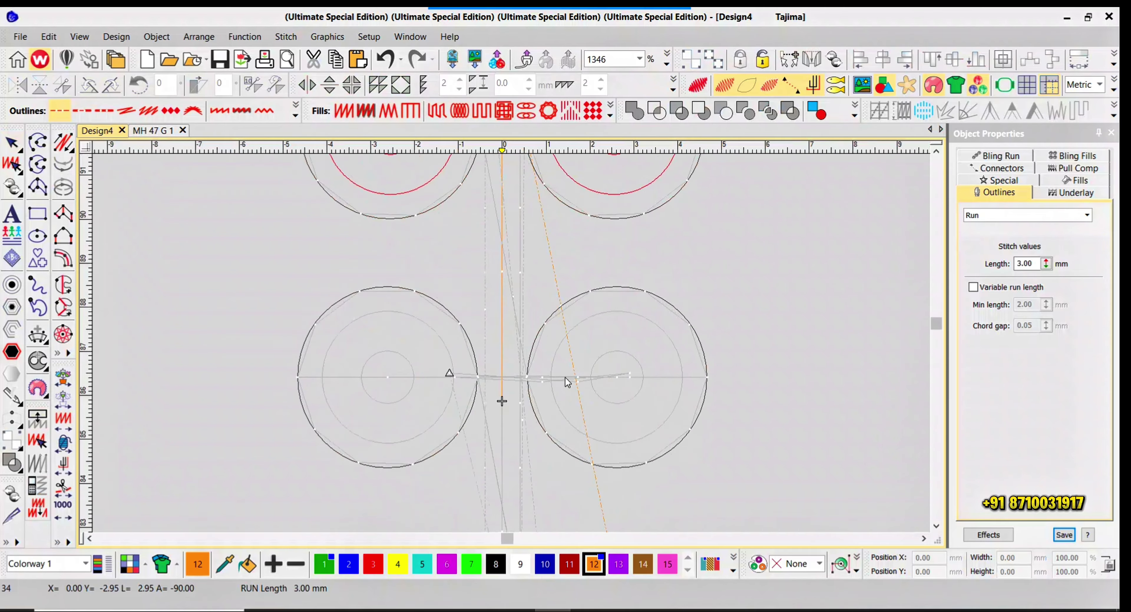
# - Cut the two second-row sequin groups, paste them into the centre run there, and advance the stitch position to the third row
pyautogui.click(570, 382)
pyautogui.keyDown('ctrl'); pyautogui.click(412, 377); pyautogui.keyUp('ctrl')
pyautogui.hotkey('ctrl', 'x')
pyautogui.hotkey('ctrl', 'v')
pyautogui.scroll(-3, 515, 345)
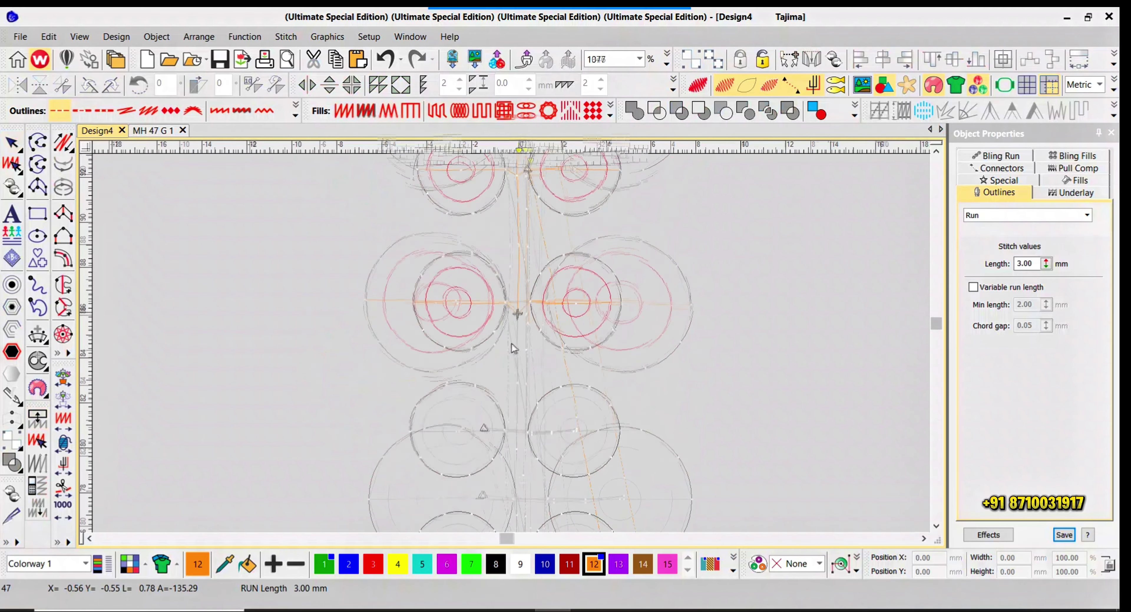
pyautogui.press('Right')
pyautogui.press('Right')
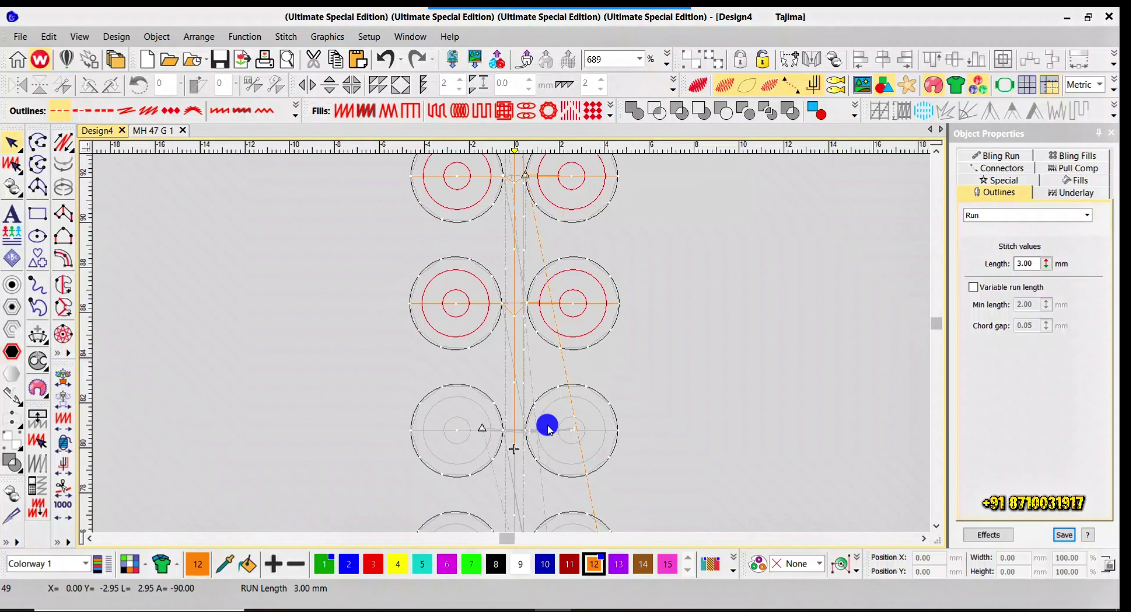
# - Cut the two third-row sequin groups and paste them into the centre run beside that row
pyautogui.click(464, 430)
pyautogui.keyDown('ctrl'); pyautogui.click(561, 433); pyautogui.keyUp('ctrl')
pyautogui.hotkey('ctrl', 'x')
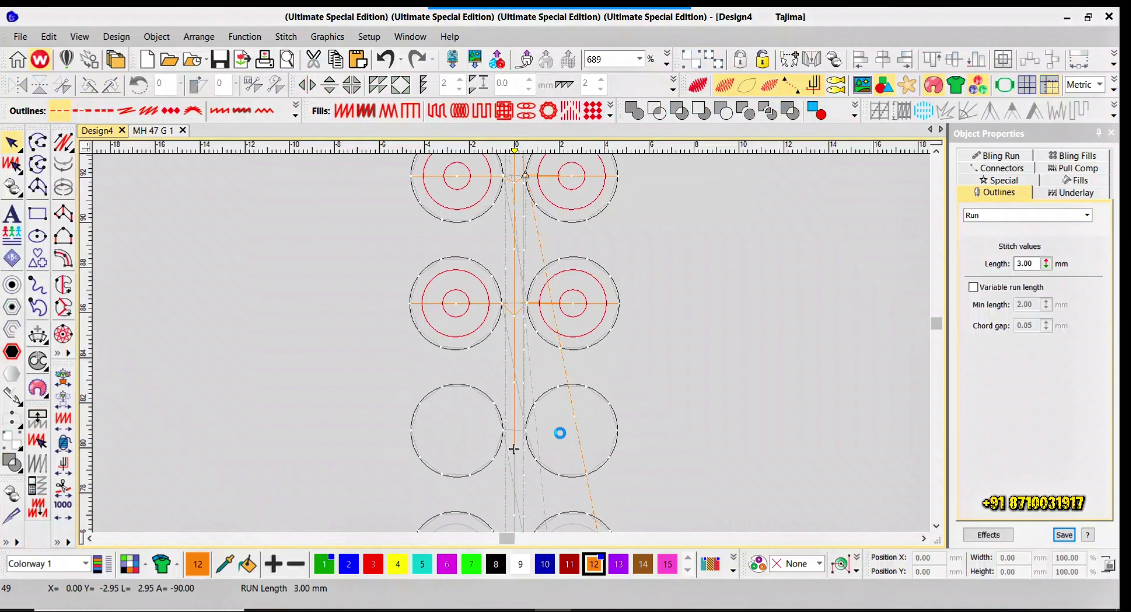
pyautogui.scroll(-3, 503, 356)
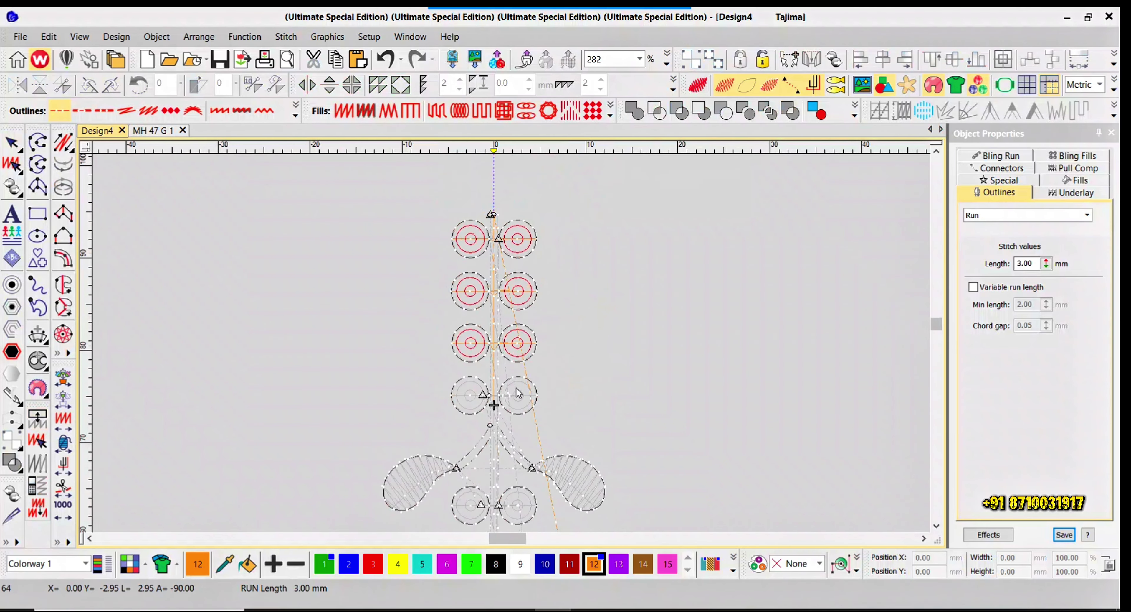
# - Put the two fourth-row sequin groups into the centre run's sequence, and advance the stitch position to the leaf branches
pyautogui.hotkey('ctrl', 'z')
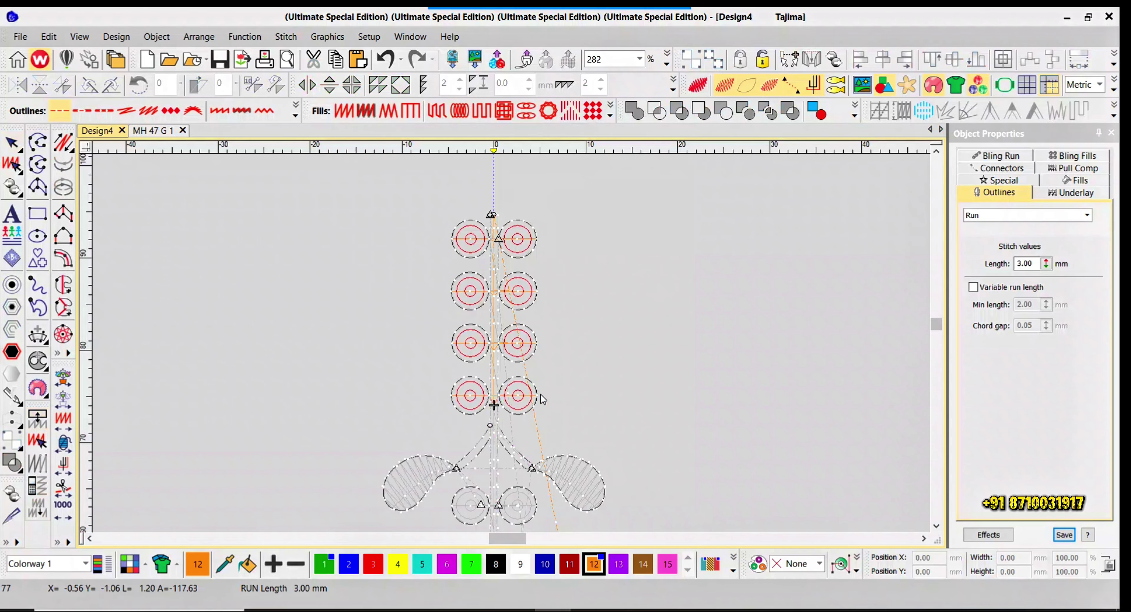
pyautogui.scroll(2, 541, 394)
pyautogui.press('Right')
pyautogui.scroll(3, 514, 419)
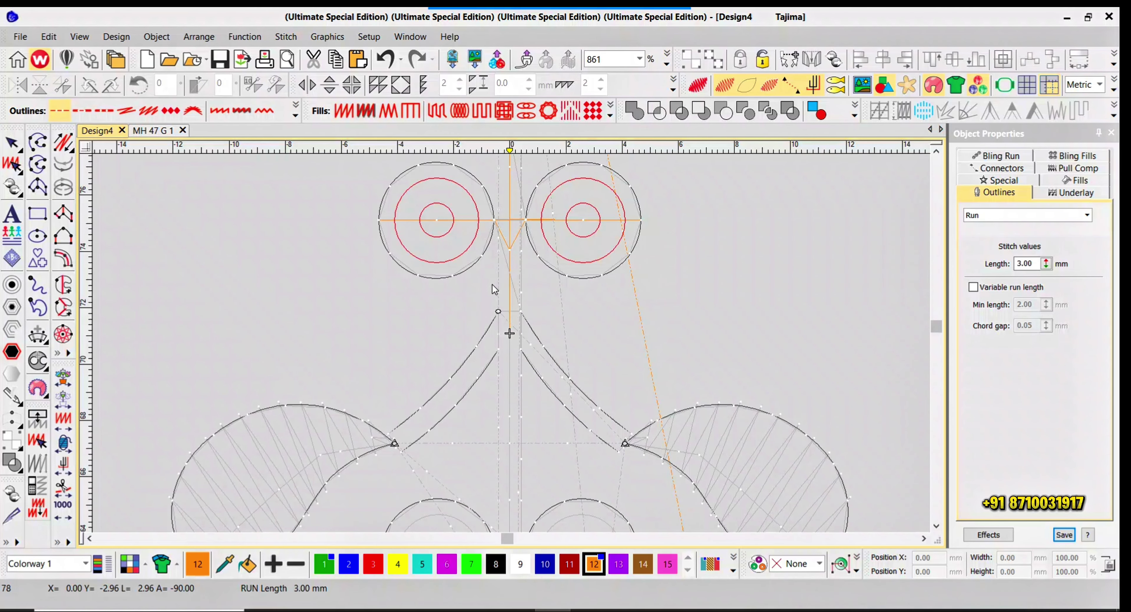
# - Draw a curved 3 mm run, about 4 mm wide and 4 mm high, from the stem centre along the left branch to the upper leaf's tip
pyautogui.press('space')
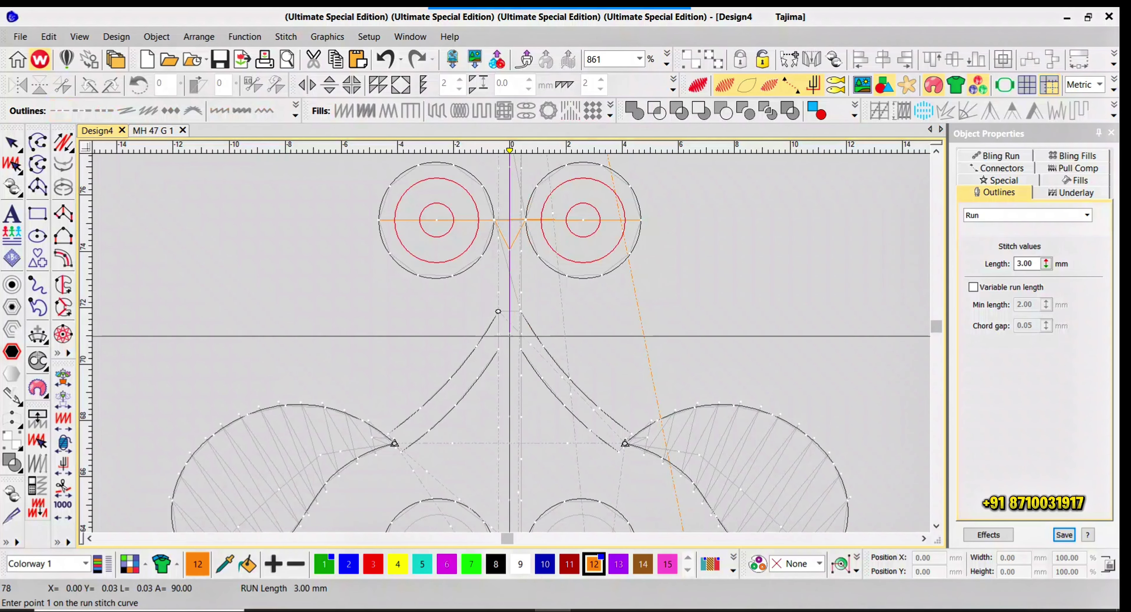
pyautogui.click(507, 331)
pyautogui.click(454, 393)
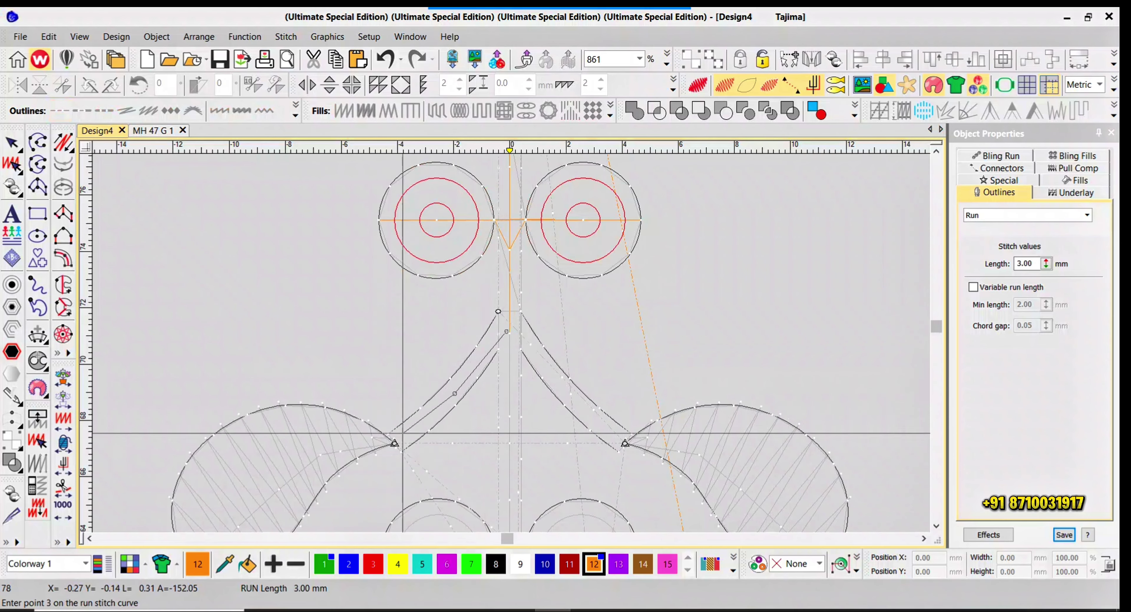
pyautogui.click(395, 444)
pyautogui.press('Return')
pyautogui.press('Escape')
# - Put the upper left leaf's satin fill after the branch run, and duplicate that run as the return to the stem centre
pyautogui.scroll(1, 509, 348)
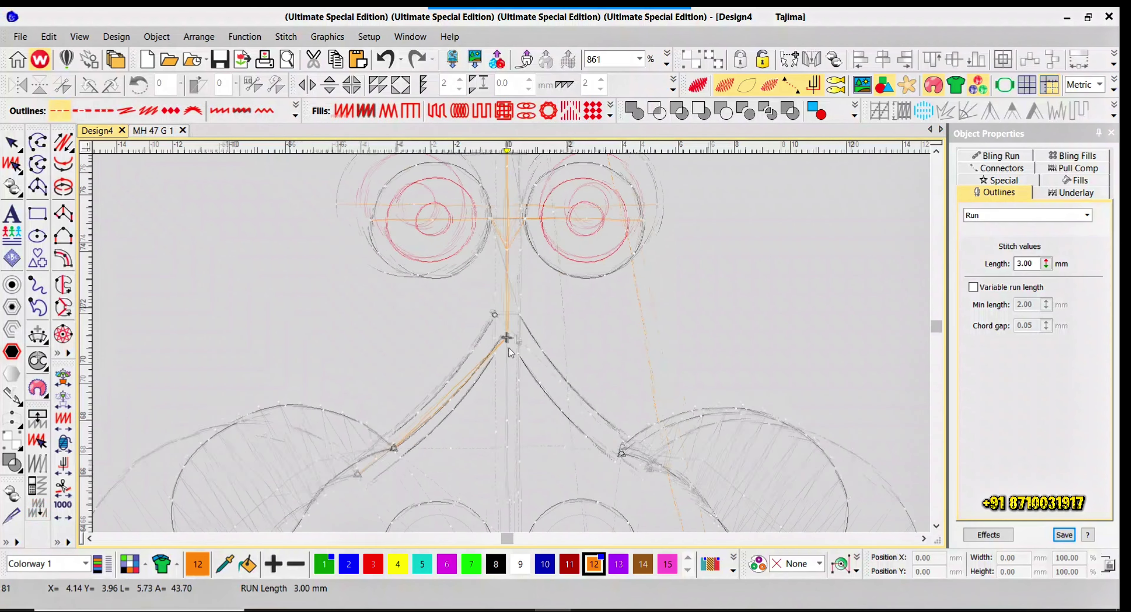
pyautogui.scroll(5, 509, 348)
pyautogui.scroll(-4, 509, 342)
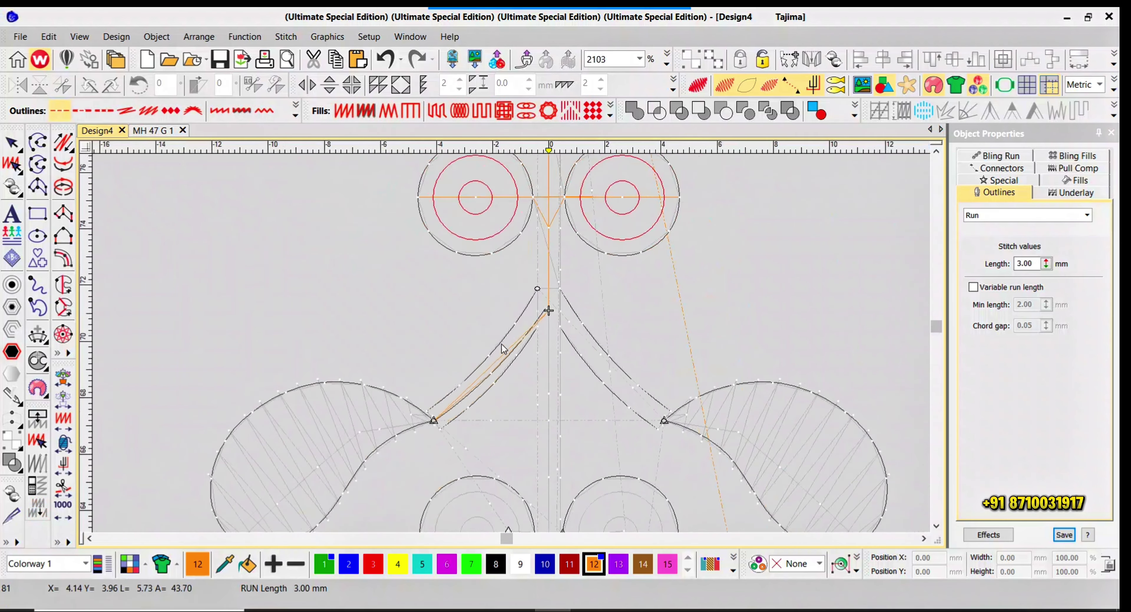
pyautogui.click(473, 373)
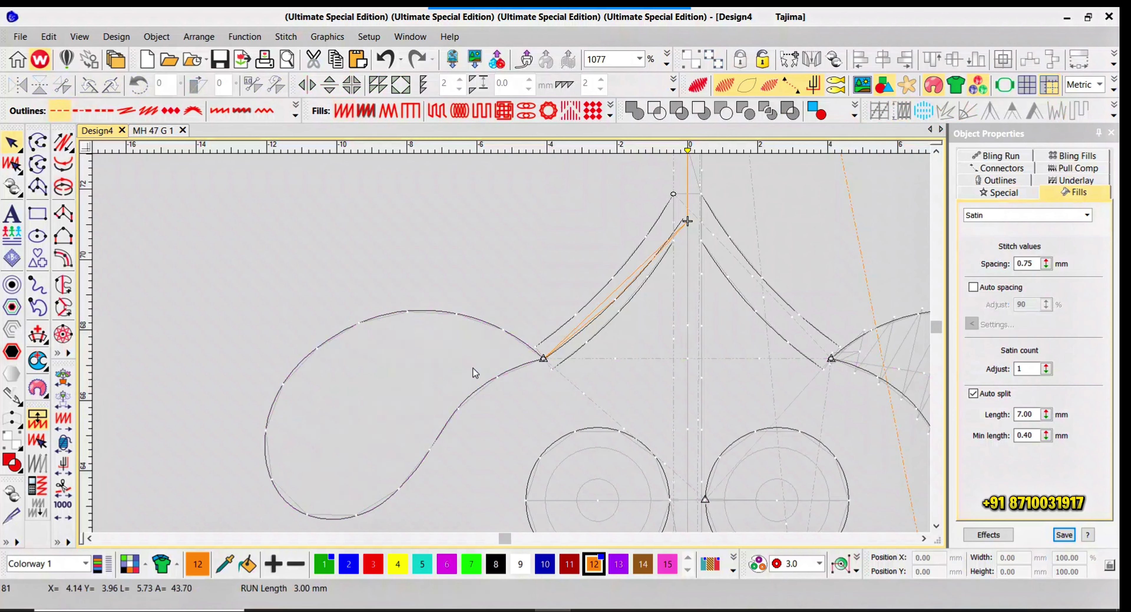
pyautogui.click(571, 344)
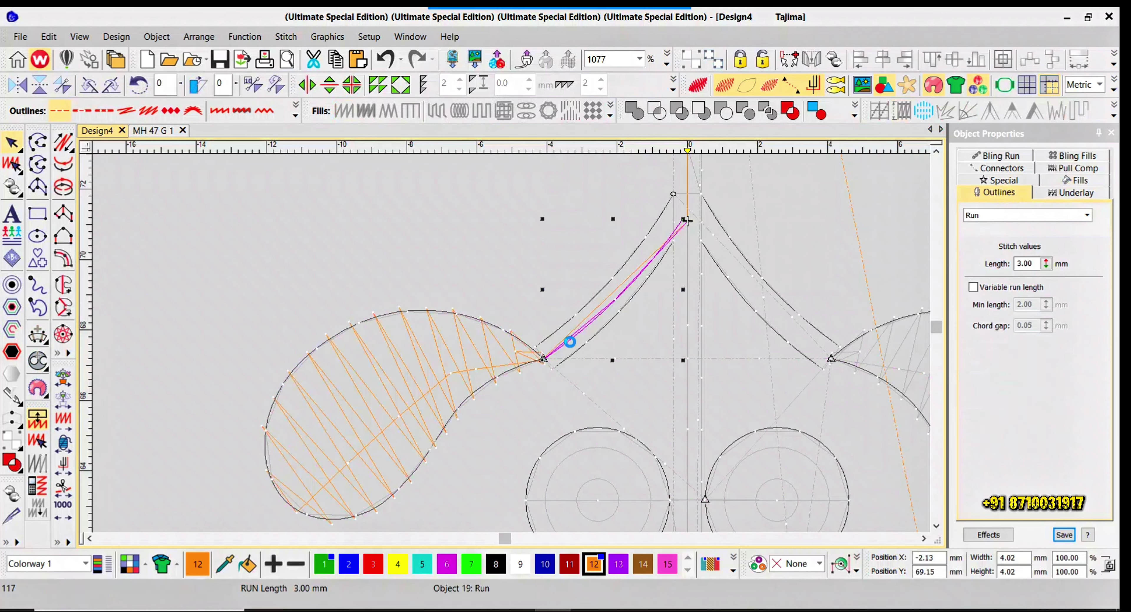
pyautogui.hotkey('ctrl', 'd')
pyautogui.hotkey('alt', 'e')
pyautogui.press('r')
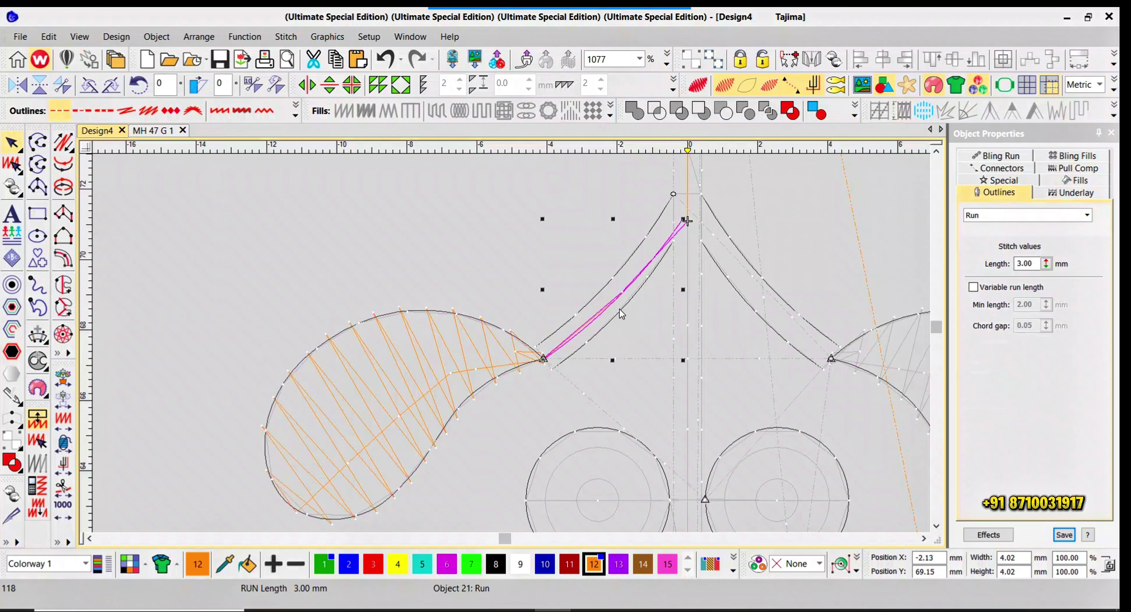
pyautogui.moveTo(644, 265); pyautogui.dragTo(653, 289)
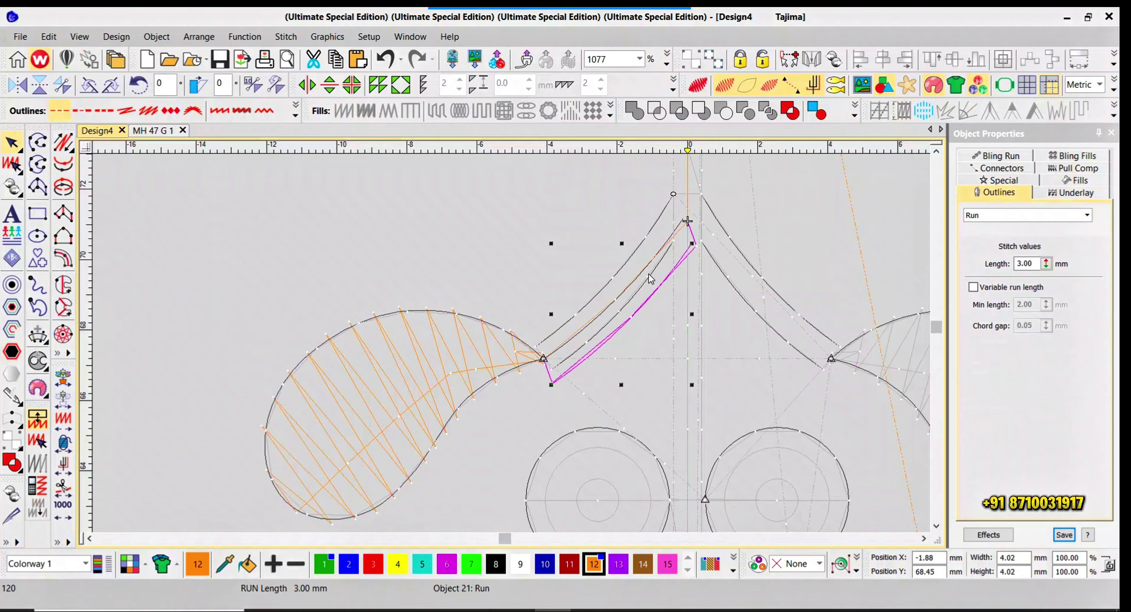
pyautogui.click(644, 269)
pyautogui.hotkey('ctrl', 'z')
pyautogui.hotkey('ctrl', 'z')
pyautogui.hotkey('ctrl', 'z')
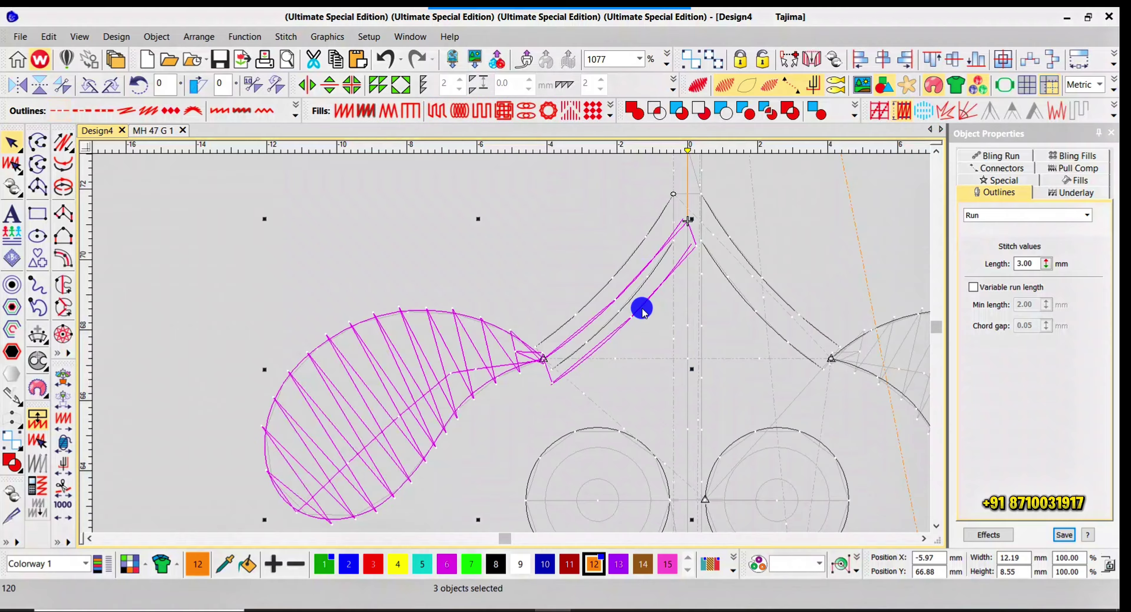
# - Group the left leaf fill with its two branch runs, and mirror-copy the group horizontally about the stem centre
pyautogui.press('Escape')
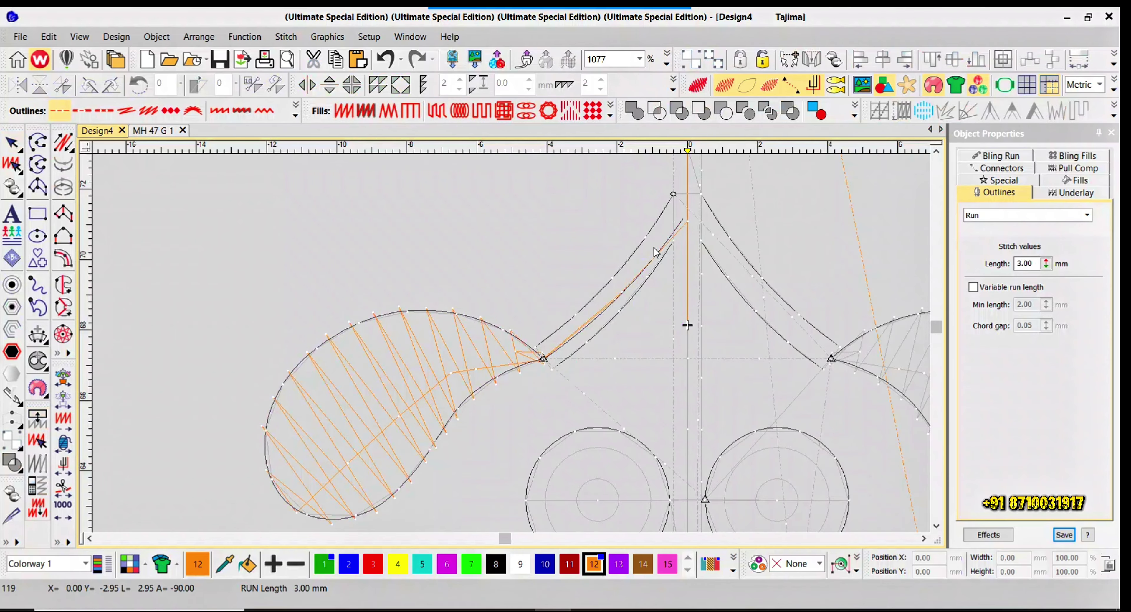
pyautogui.press('Left')
pyautogui.click(651, 256)
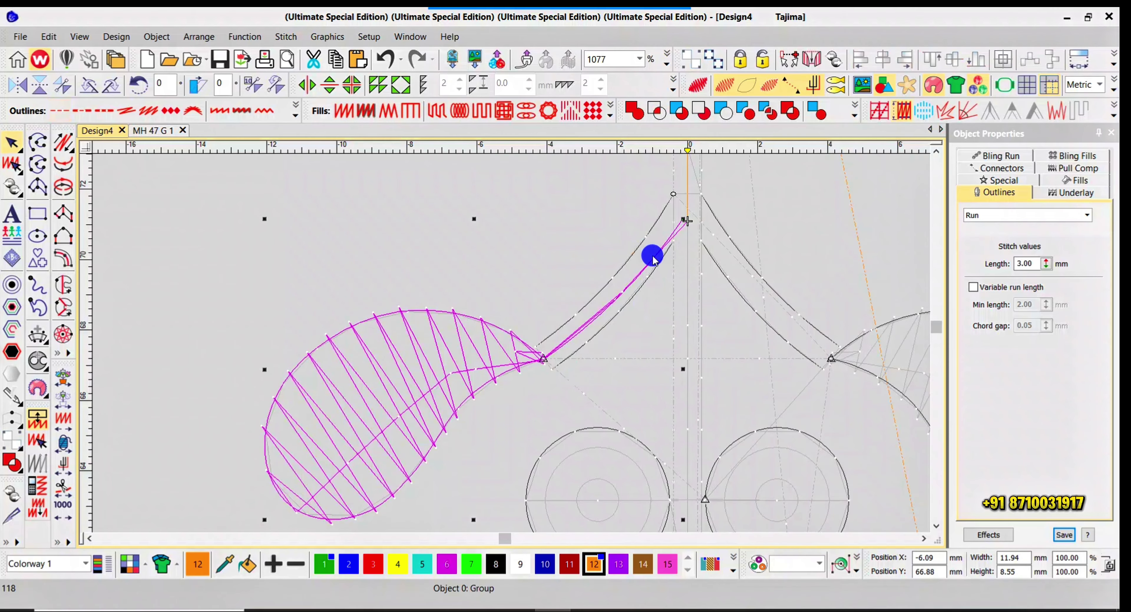
pyautogui.click(310, 86)
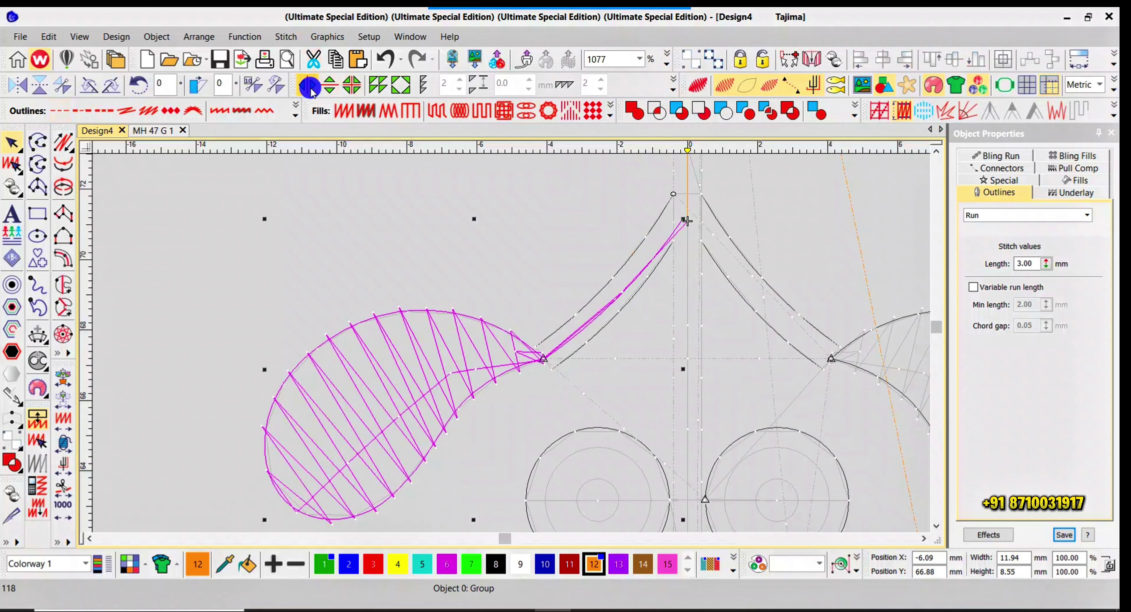
pyautogui.click(688, 328)
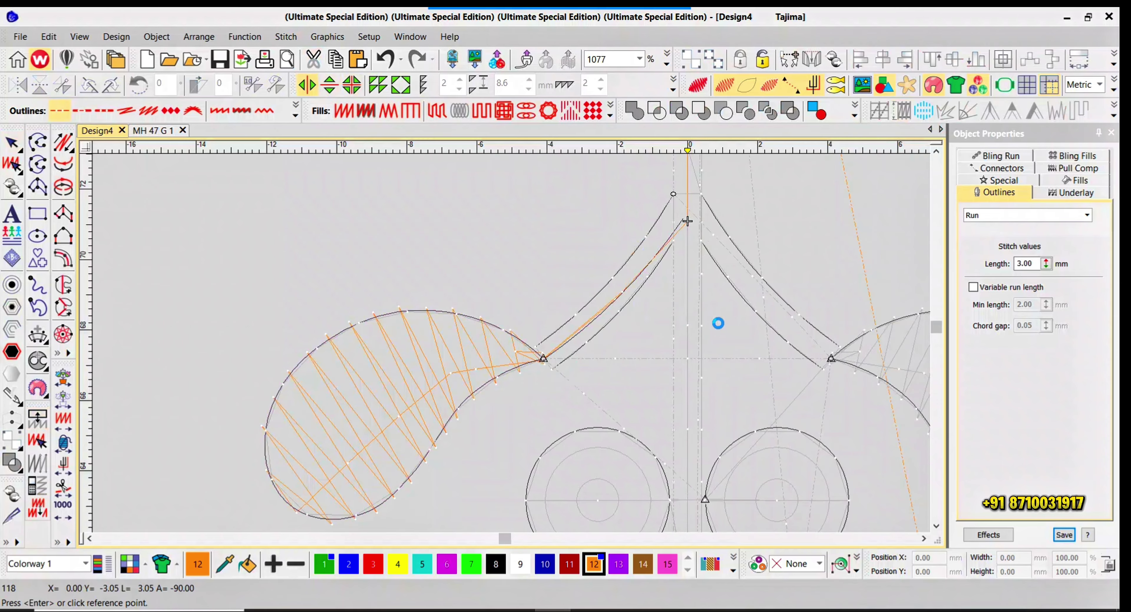
# - Delete the original satin fill of the upper right leaf, keeping the mirrored leaf group
pyautogui.scroll(-4, 847, 344)
pyautogui.scroll(1, 531, 347)
pyautogui.moveTo(525, 347); pyautogui.dragTo(555, 287)
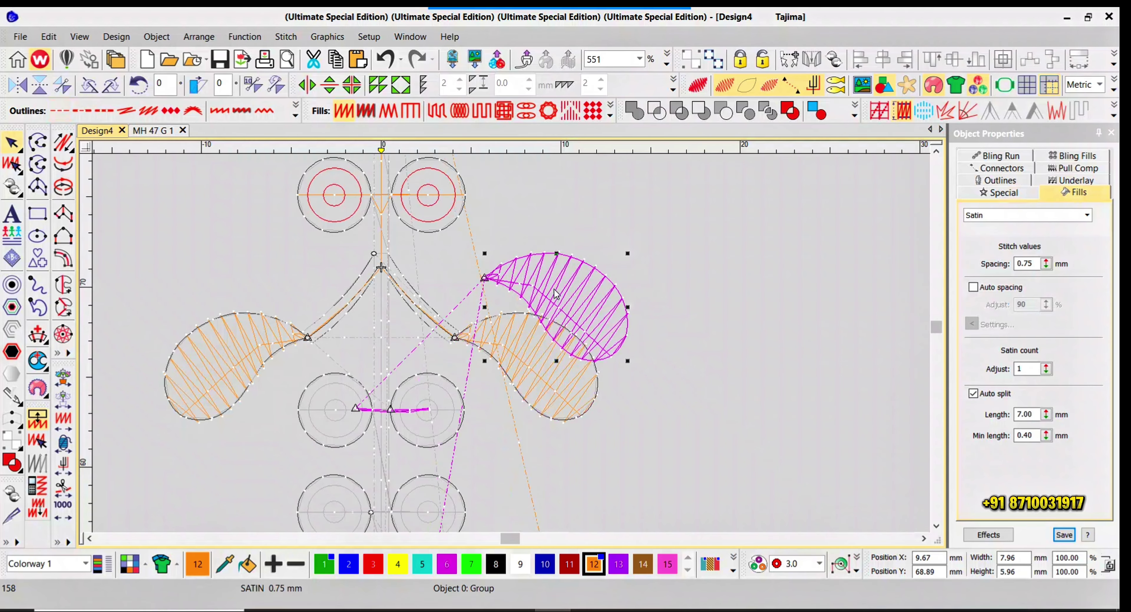
pyautogui.press('Delete')
pyautogui.moveTo(528, 346); pyautogui.dragTo(610, 267)
pyautogui.hotkey('ctrl', 'z')
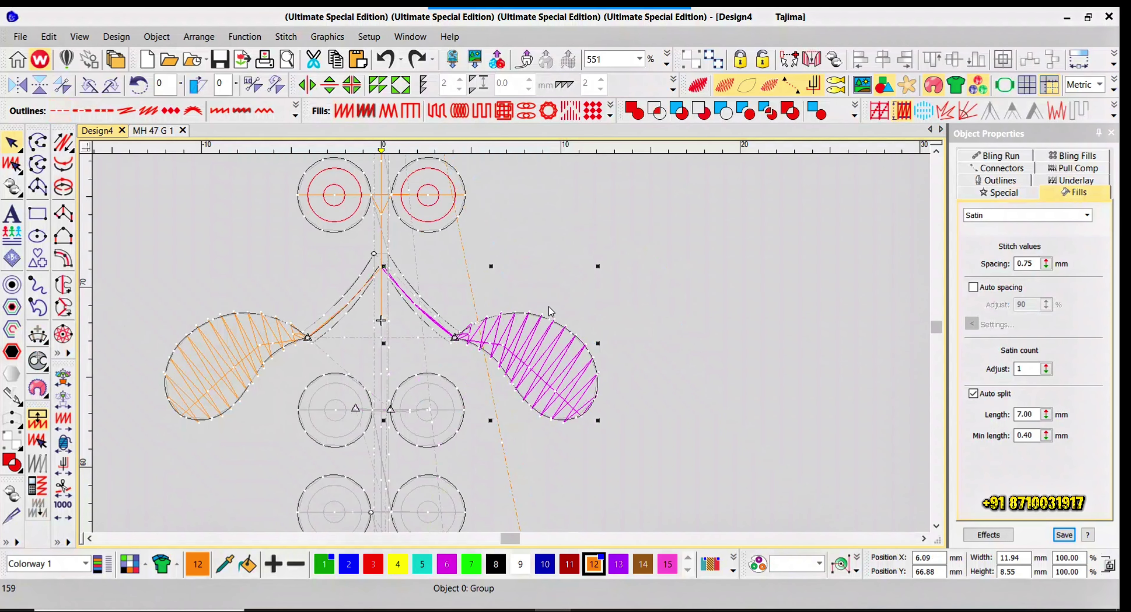
# - Cut the two sequin groups in the first row below the upper leaves, paste them into the centre run, and advance the stitch position to the next row
pyautogui.click(393, 244)
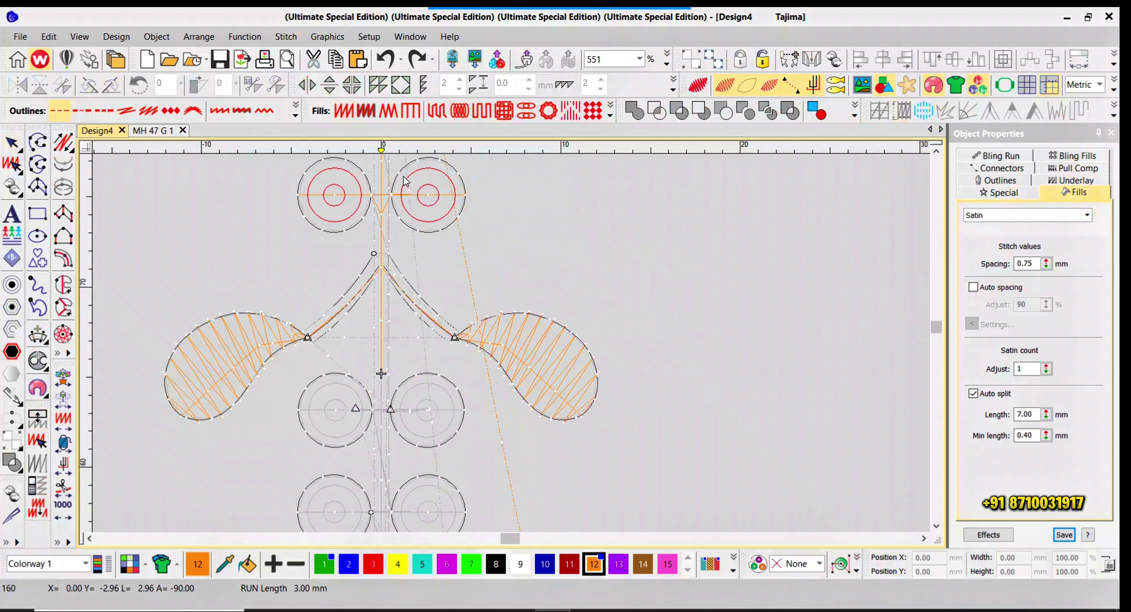
pyautogui.click(404, 414)
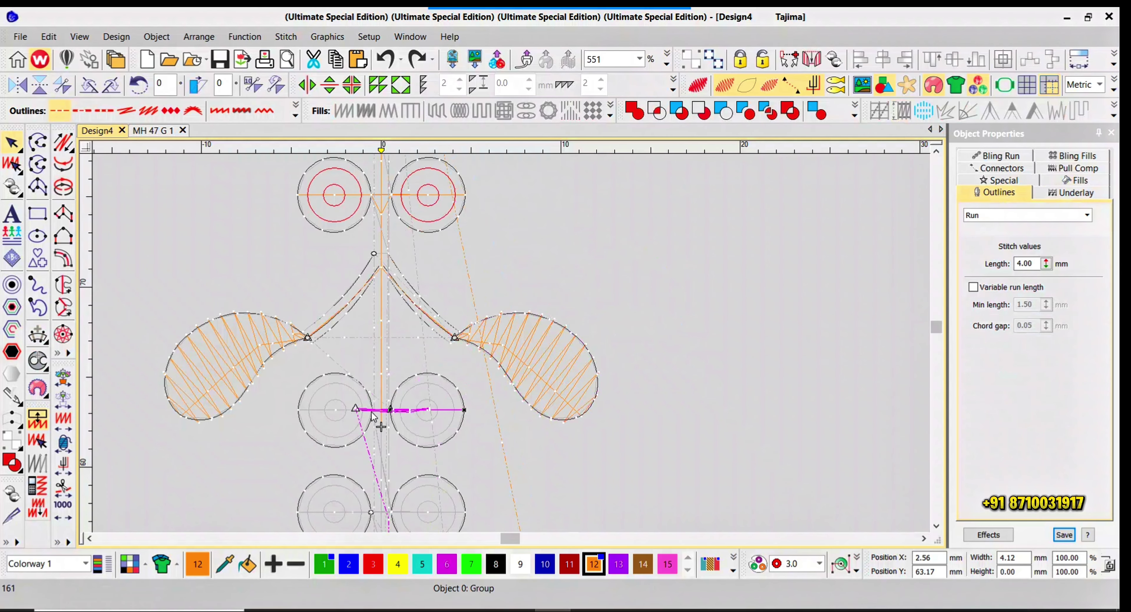
pyautogui.keyDown('ctrl'); pyautogui.click(342, 400); pyautogui.keyUp('ctrl')
pyautogui.hotkey('ctrl', 'x')
pyautogui.hotkey('ctrl', 'v')
pyautogui.scroll(-1, 391, 434)
pyautogui.scroll(2, 513, 343)
pyautogui.click(499, 333)
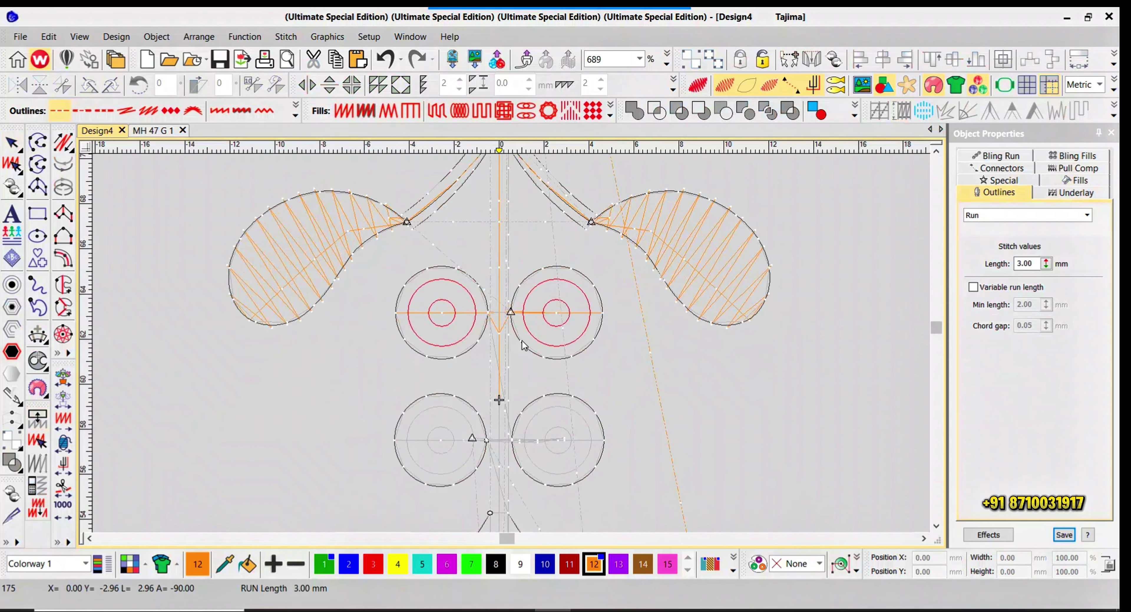
# - Cut the two sequin groups just above the lower leaves, paste them into the centre run, and advance the stitch position to the lower branches
pyautogui.click(531, 438)
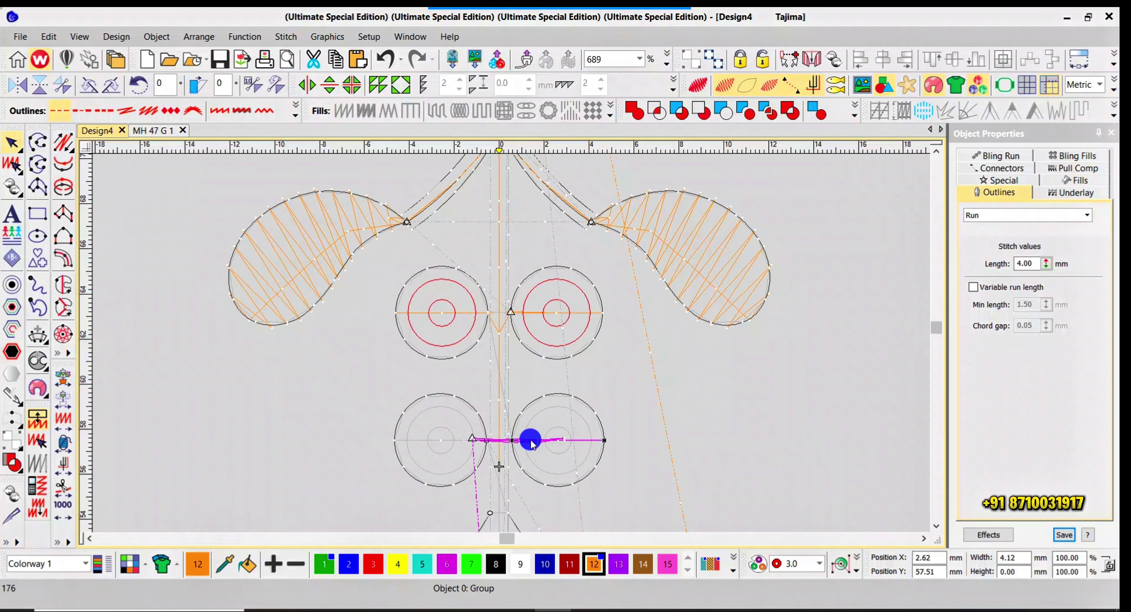
pyautogui.keyDown('ctrl'); pyautogui.click(474, 438); pyautogui.keyUp('ctrl')
pyautogui.hotkey('ctrl', 'x')
pyautogui.hotkey('ctrl', 'v')
pyautogui.press('Escape')
pyautogui.scroll(-1, 510, 523)
pyautogui.press('Right')
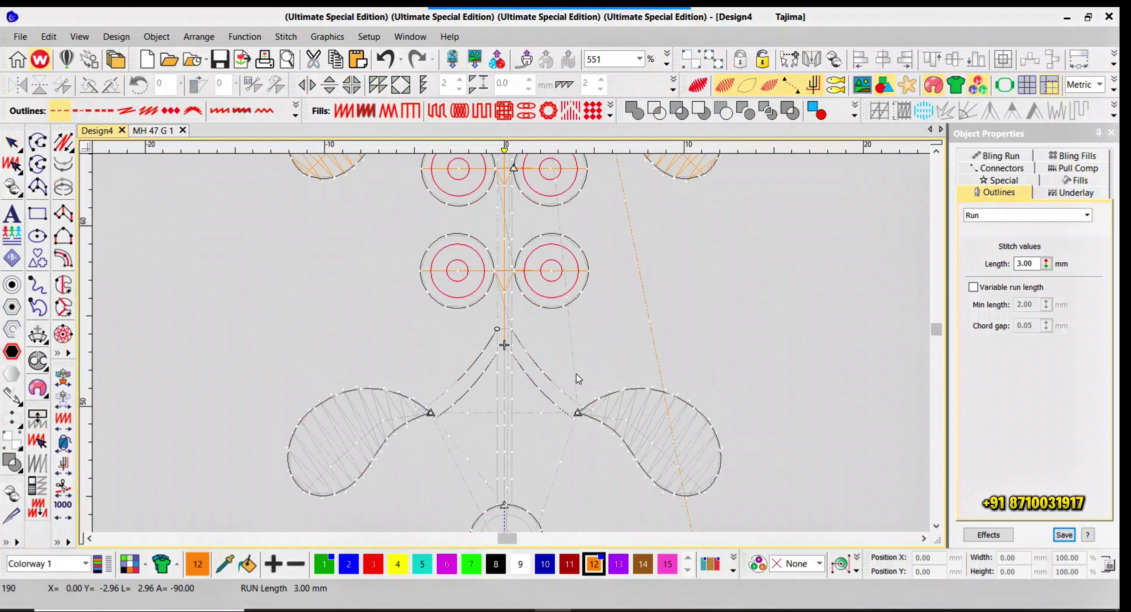
# - Copy both upper leaf groups onto the lower leaves and nudge the copies into line with the lower branch outlines
pyautogui.scroll(3, 501, 342)
pyautogui.scroll(-4, 520, 307)
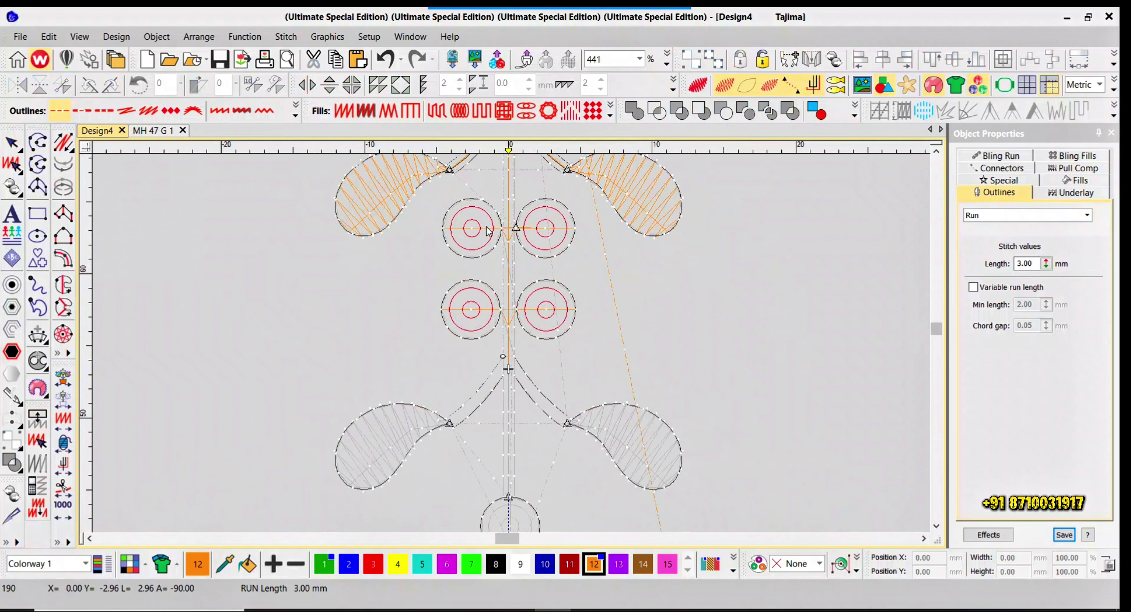
pyautogui.click(389, 161)
pyautogui.keyDown('ctrl'); pyautogui.click(679, 224); pyautogui.keyUp('ctrl')
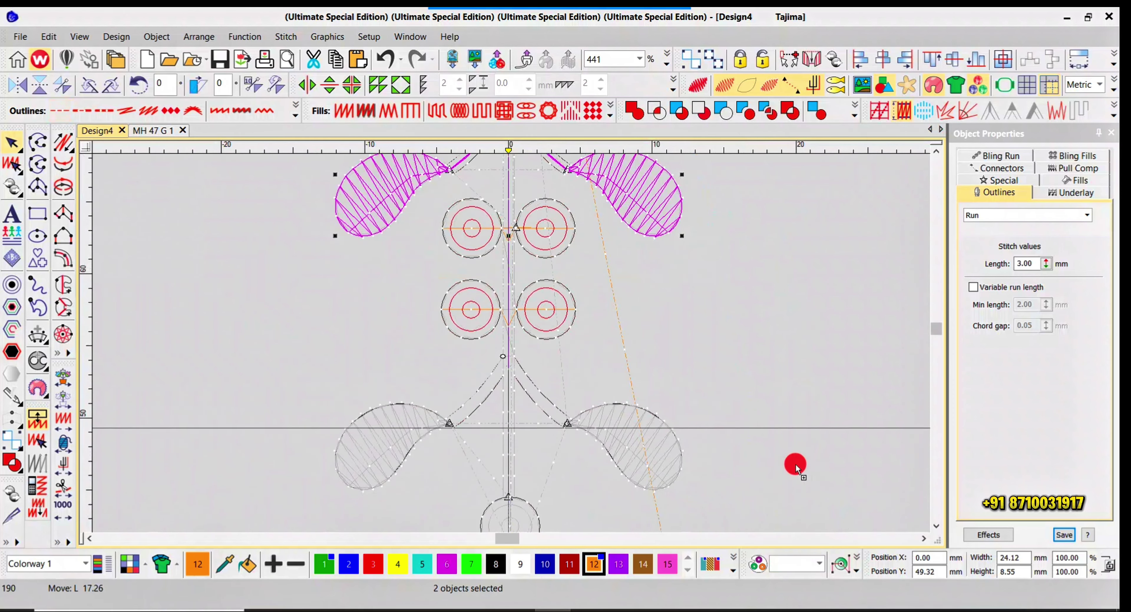
pyautogui.moveTo(794, 470); pyautogui.dragTo(791, 459)
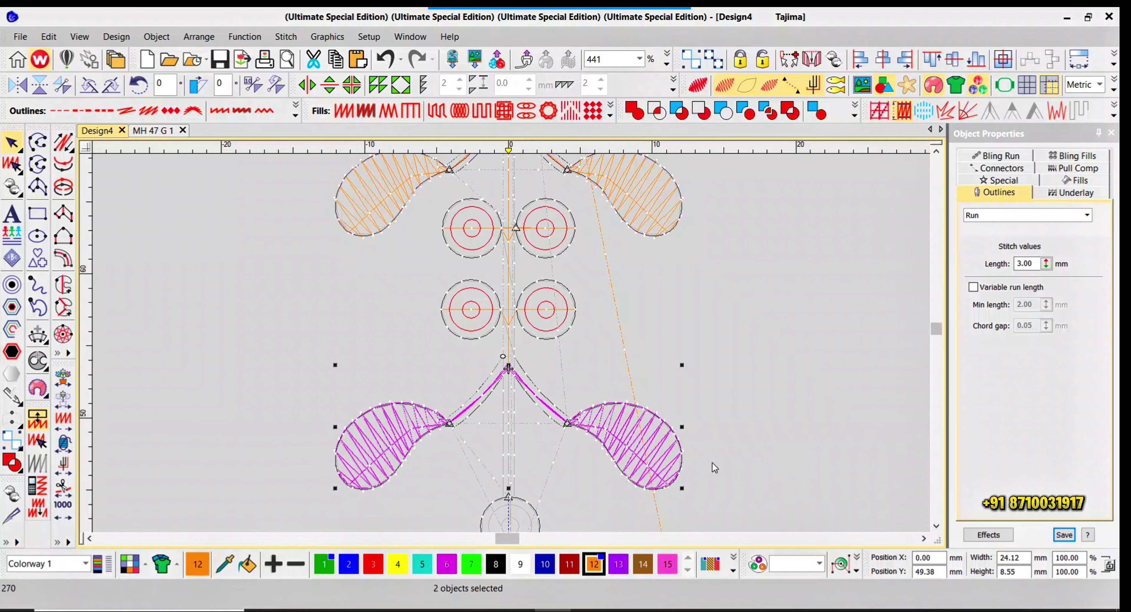
pyautogui.scroll(8, 511, 343)
pyautogui.scroll(4, 500, 354)
pyautogui.moveTo(545, 301); pyautogui.dragTo(544, 312)
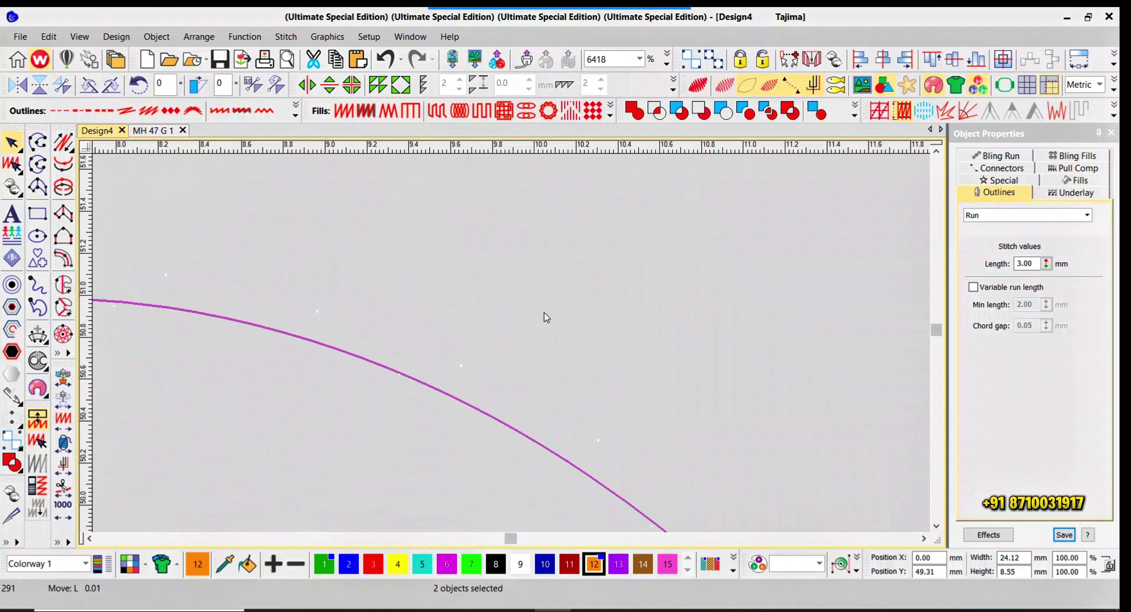
# - Delete the original satin fills of the lower leaves, keeping the copied leaf groups
pyautogui.scroll(-6, 539, 309)
pyautogui.scroll(-10, 514, 348)
pyautogui.scroll(6, 510, 347)
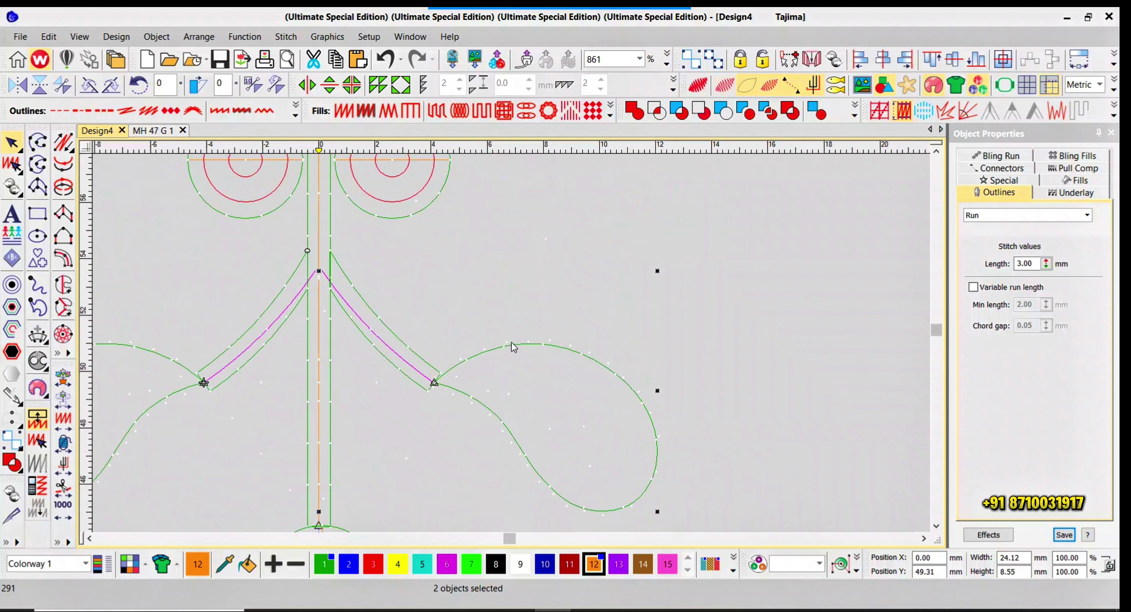
pyautogui.scroll(-5, 491, 369)
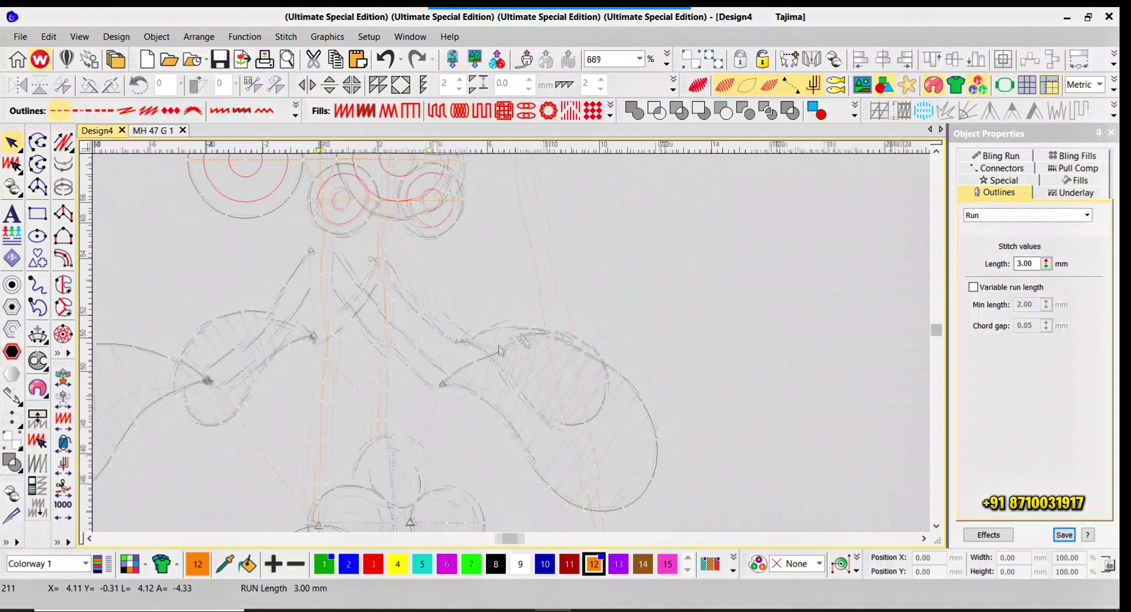
pyautogui.click(508, 341)
pyautogui.press('Delete')
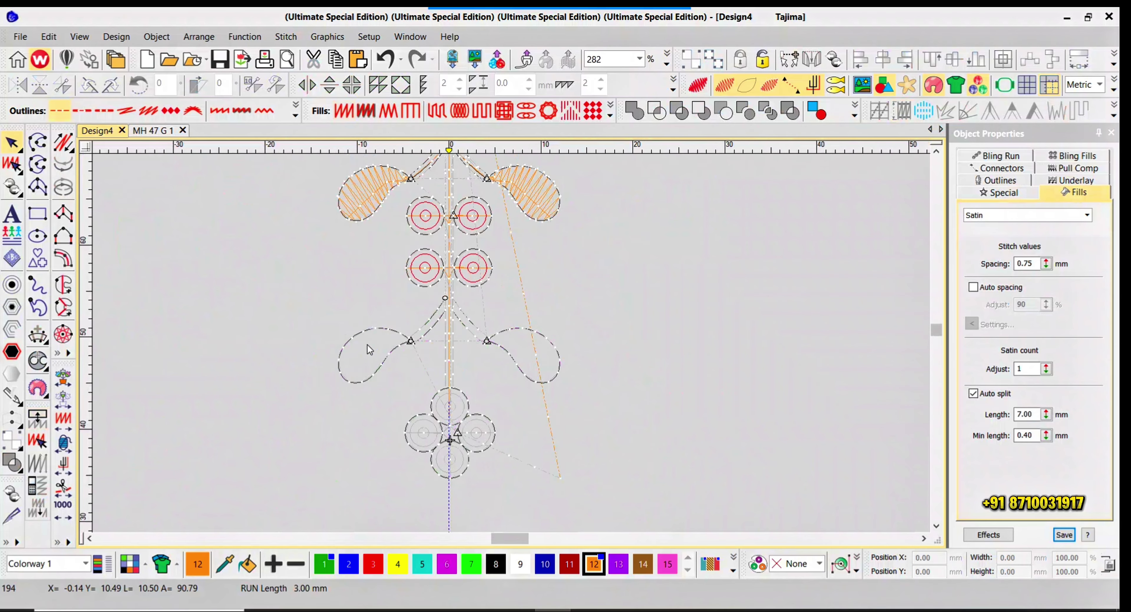
pyautogui.hotkey('ctrl', 'z')
pyautogui.click(561, 338)
pyautogui.scroll(7, 514, 348)
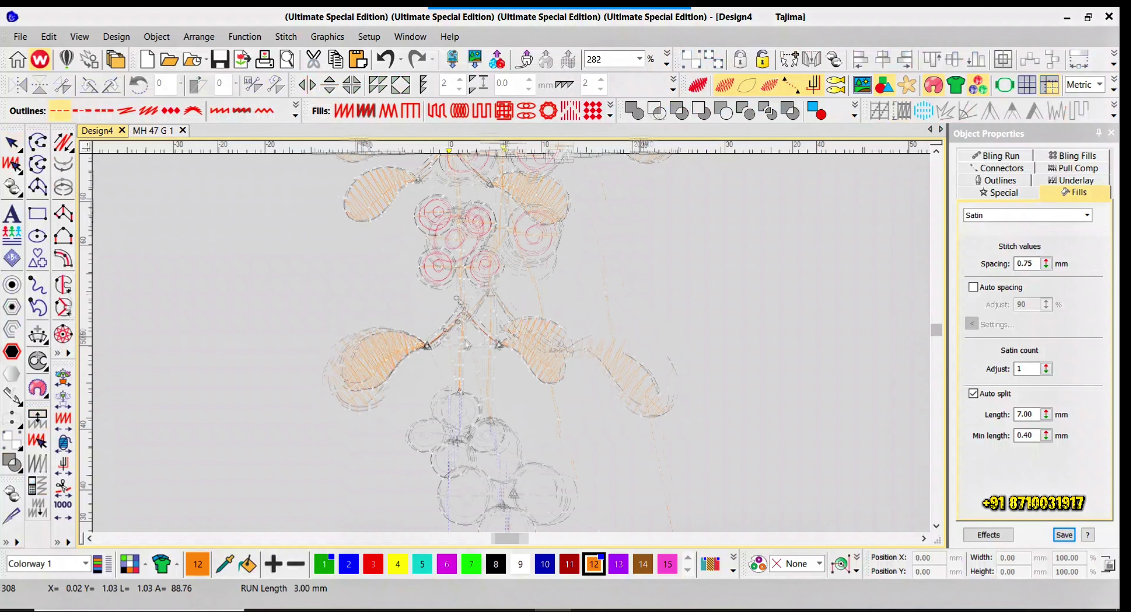
# - Cut the two lower leaf groups, paste them into the centre run at the branch point, and advance the stitch position to the flower's top sequin
pyautogui.click(490, 374)
pyautogui.scroll(-5, 505, 356)
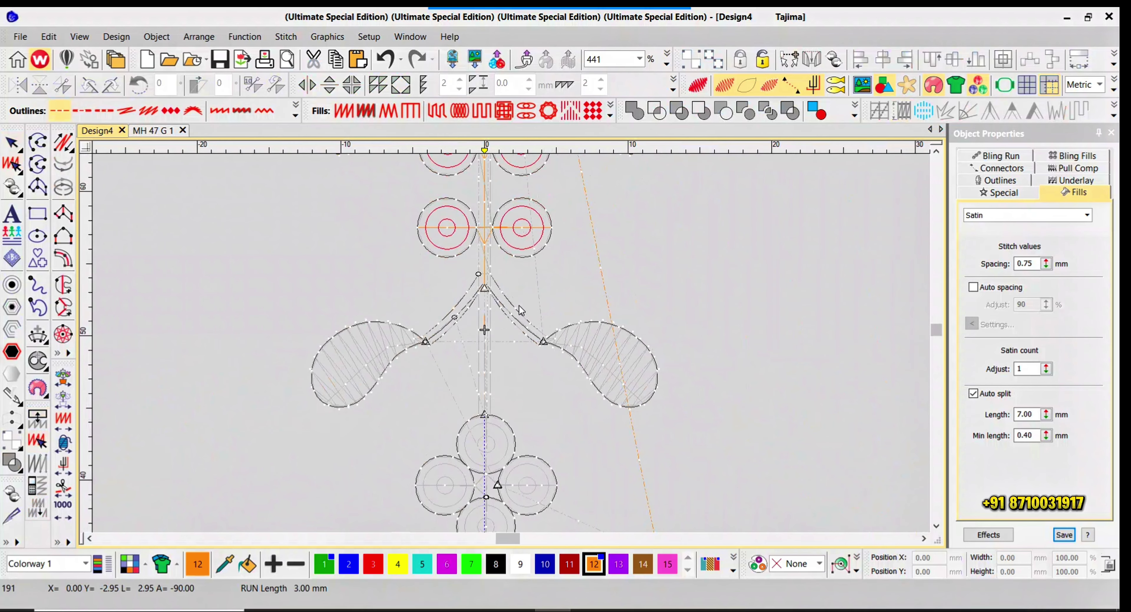
pyautogui.click(581, 351)
pyautogui.keyDown('ctrl'); pyautogui.click(367, 349); pyautogui.keyUp('ctrl')
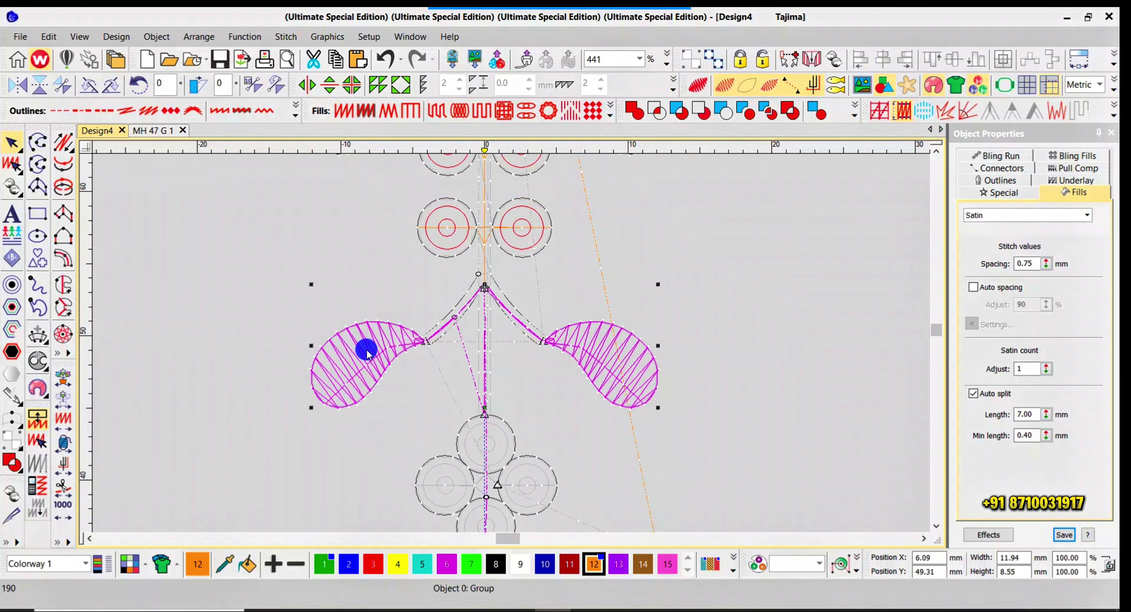
pyautogui.press('Escape')
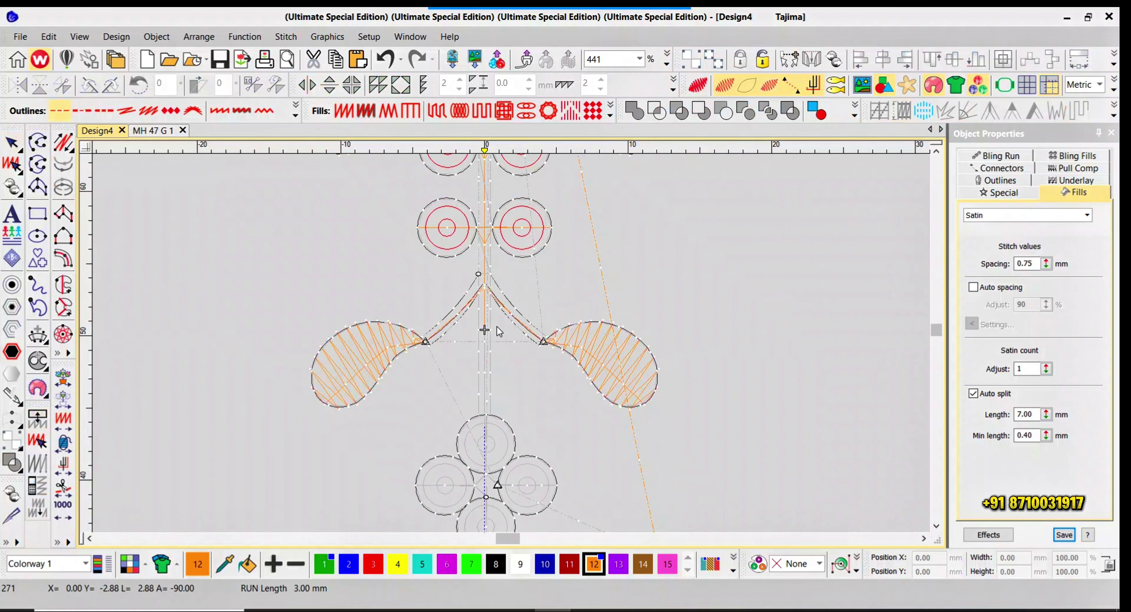
pyautogui.press('Right')
pyautogui.press('Right')
# - Try flipping the flower's top sequin group vertically
pyautogui.click(492, 432)
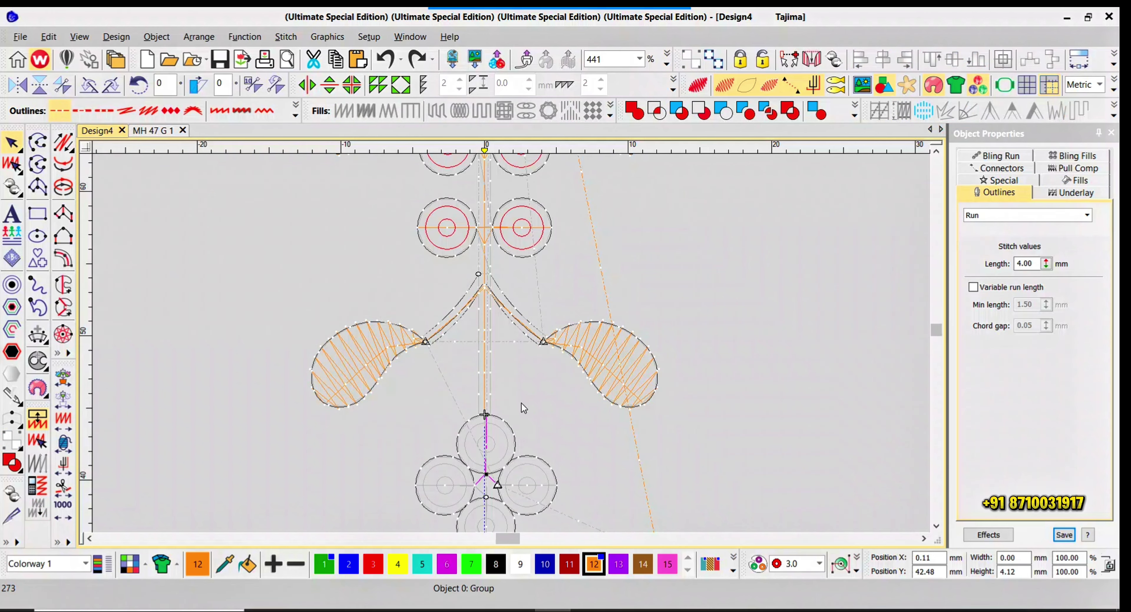
pyautogui.scroll(2, 517, 432)
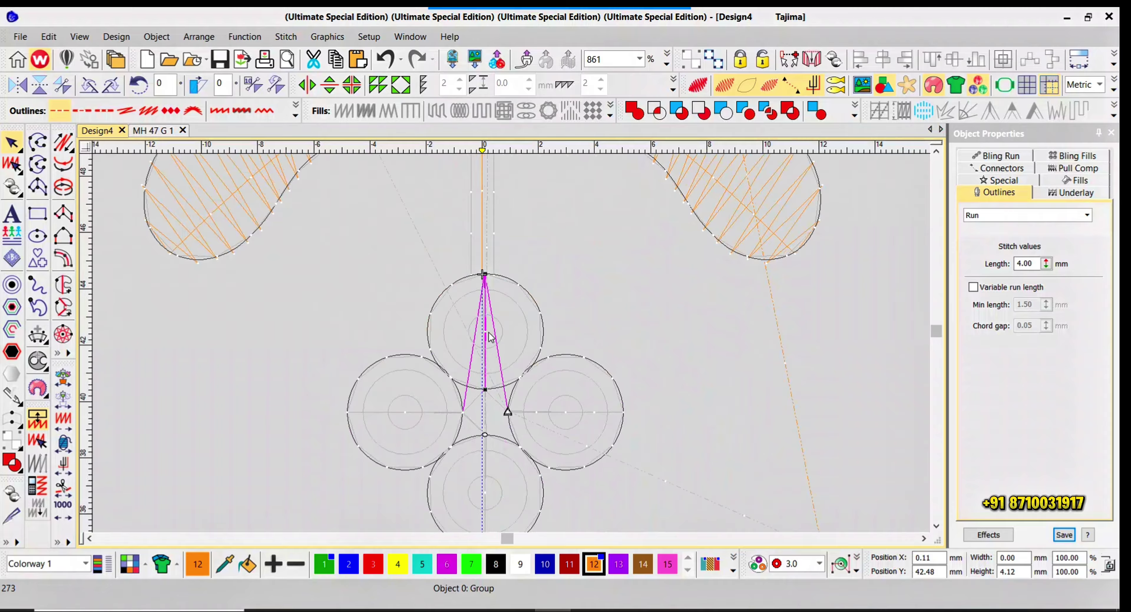
pyautogui.click(41, 84)
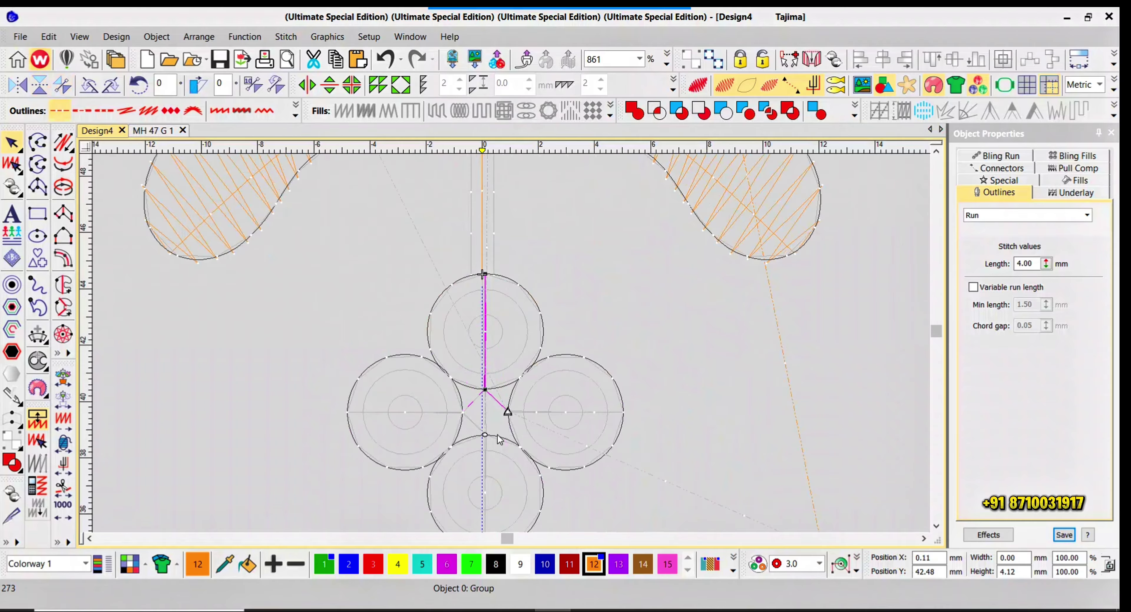
pyautogui.hotkey('ctrl', 'z')
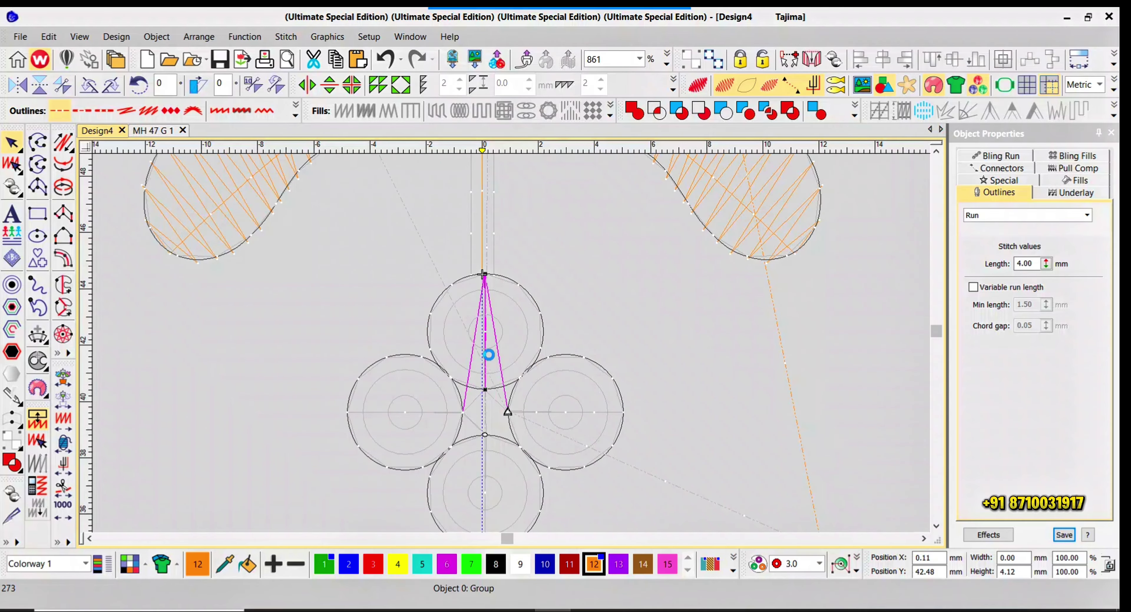
pyautogui.hotkey('ctrl', 'z')
# - Try shifting the flower's top sequin run at its lower junction with stitch editing, and undo the change
pyautogui.scroll(5, 529, 402)
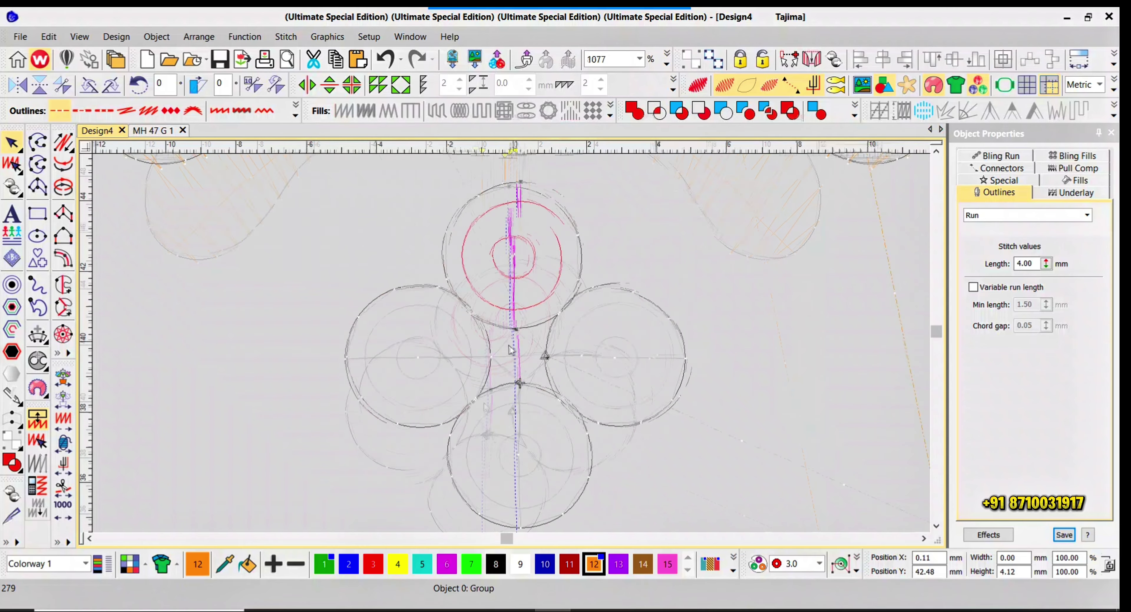
pyautogui.press('e')
pyautogui.click(522, 304)
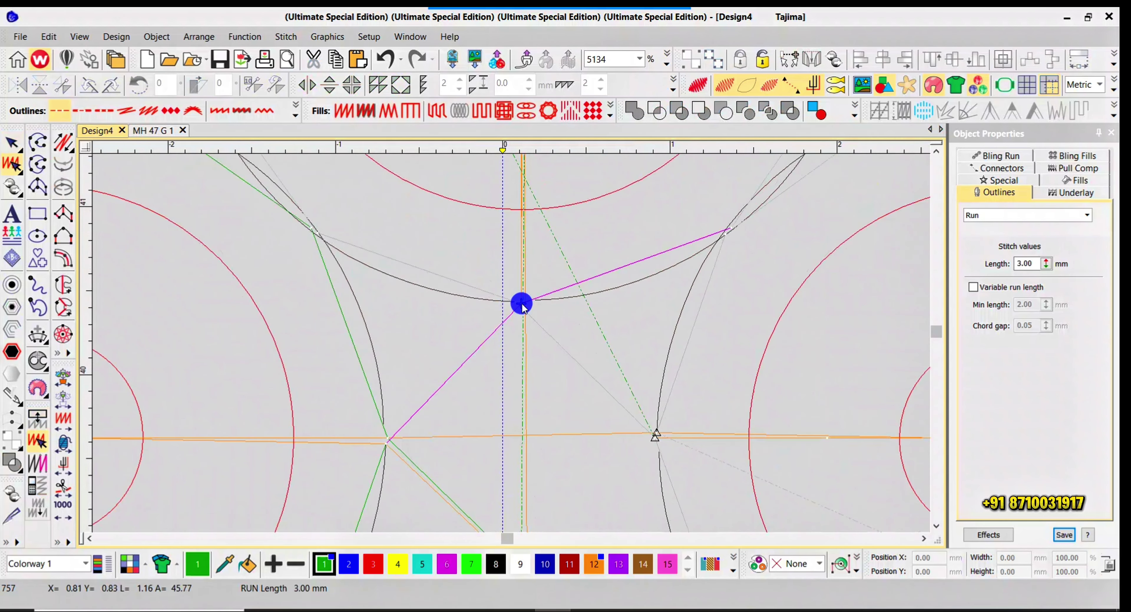
pyautogui.scroll(4, 538, 358)
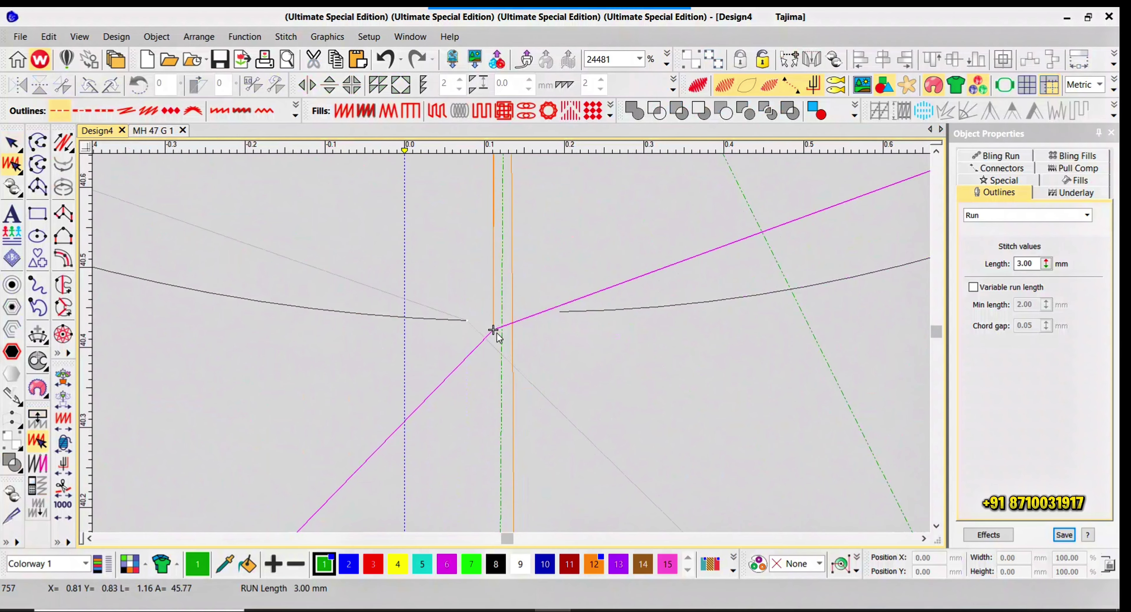
pyautogui.press('Escape')
pyautogui.moveTo(494, 301); pyautogui.dragTo(524, 295)
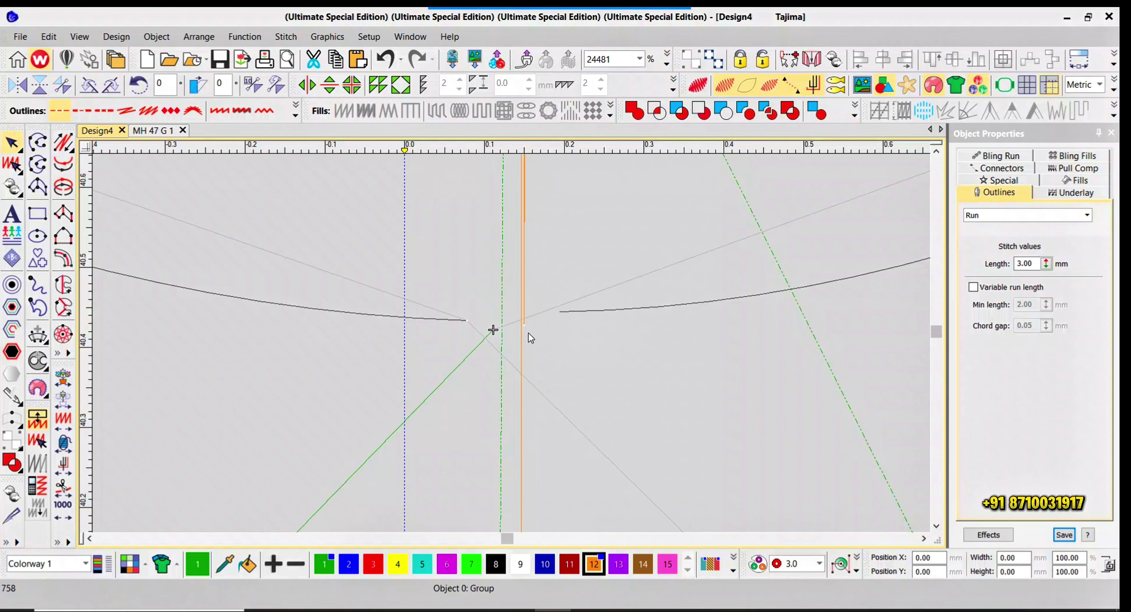
pyautogui.press('e')
pyautogui.click(525, 326)
pyautogui.hotkey('ctrl', 'z')
pyautogui.scroll(-9, 524, 344)
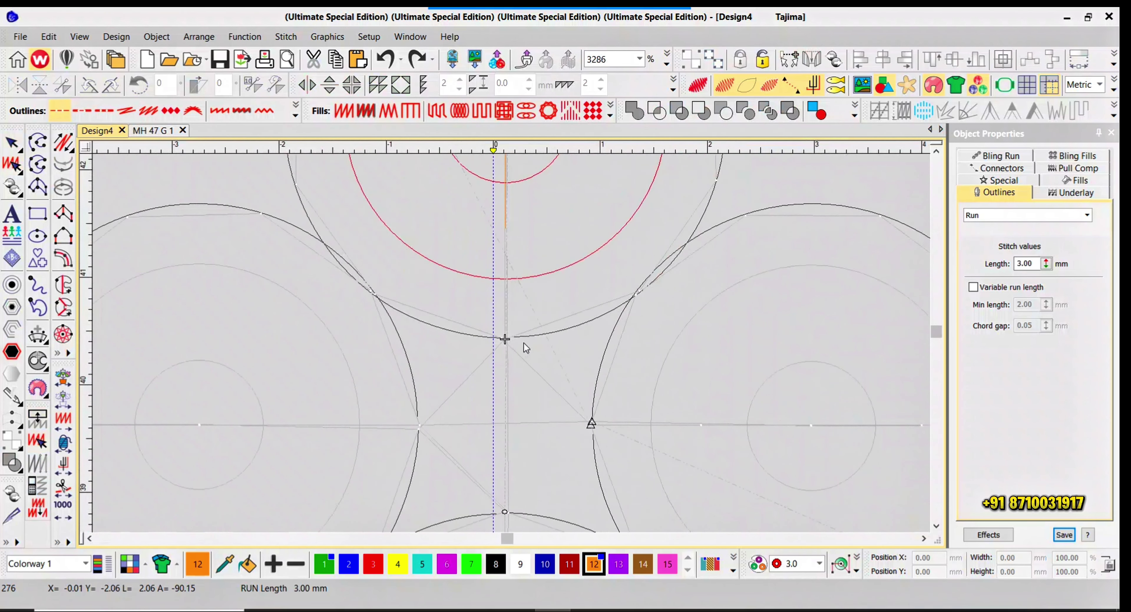
# - Cut the flower's right, bottom and left sequin groups and paste them in that order after the top sequin
pyautogui.scroll(-4, 526, 347)
pyautogui.click(525, 363)
pyautogui.click(497, 427)
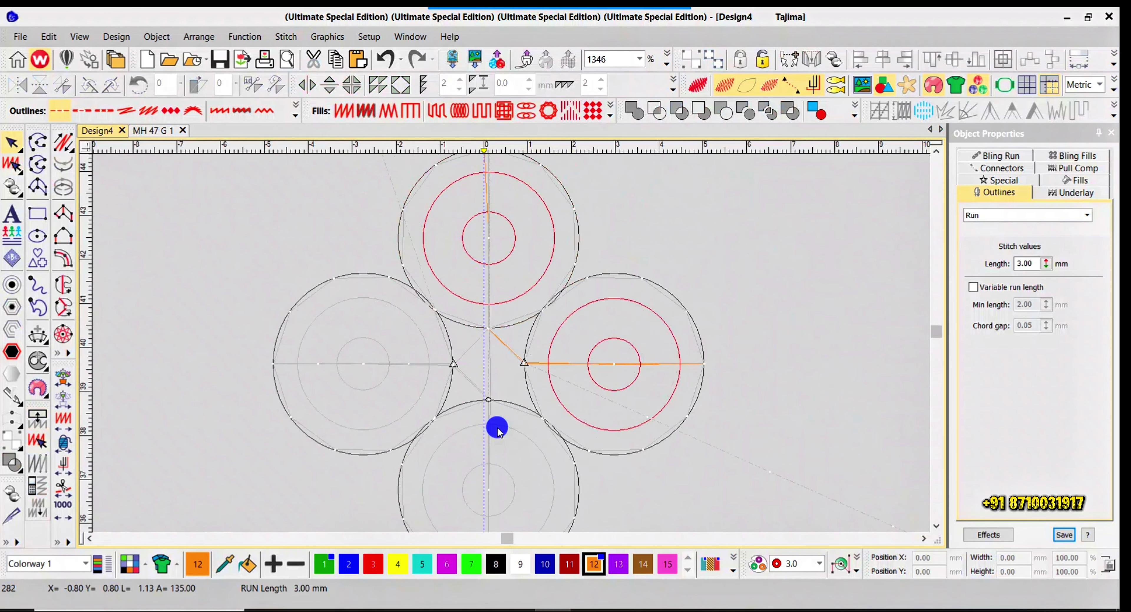
pyautogui.click(487, 423)
pyautogui.click(414, 351)
pyautogui.click(417, 365)
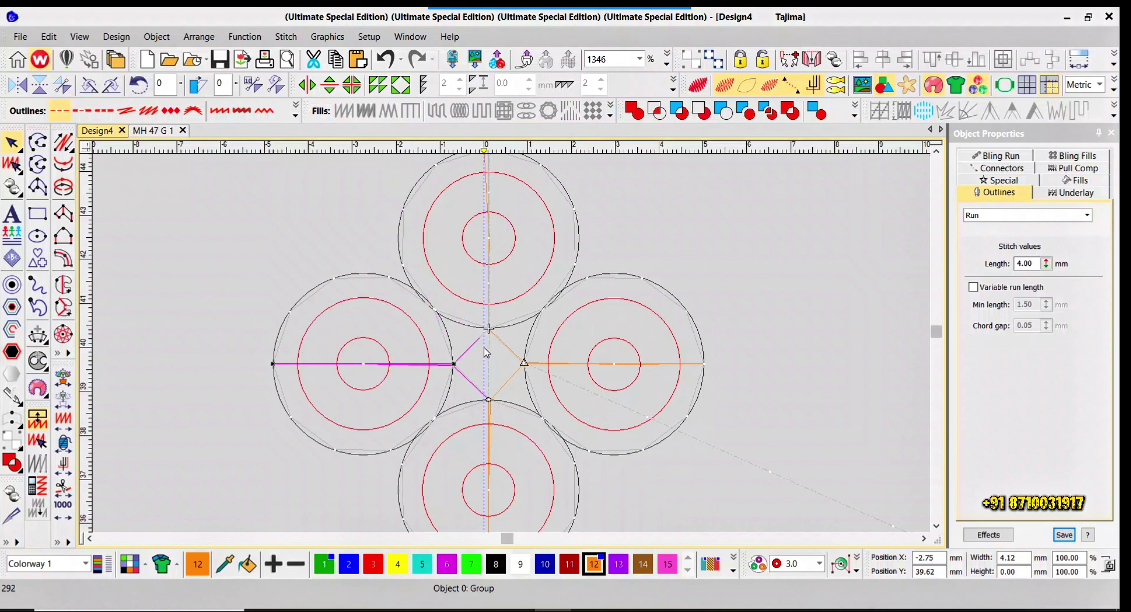
# - Advance the stitch position to the colour change that follows the flower's orange stitching
pyautogui.scroll(-4, 509, 340)
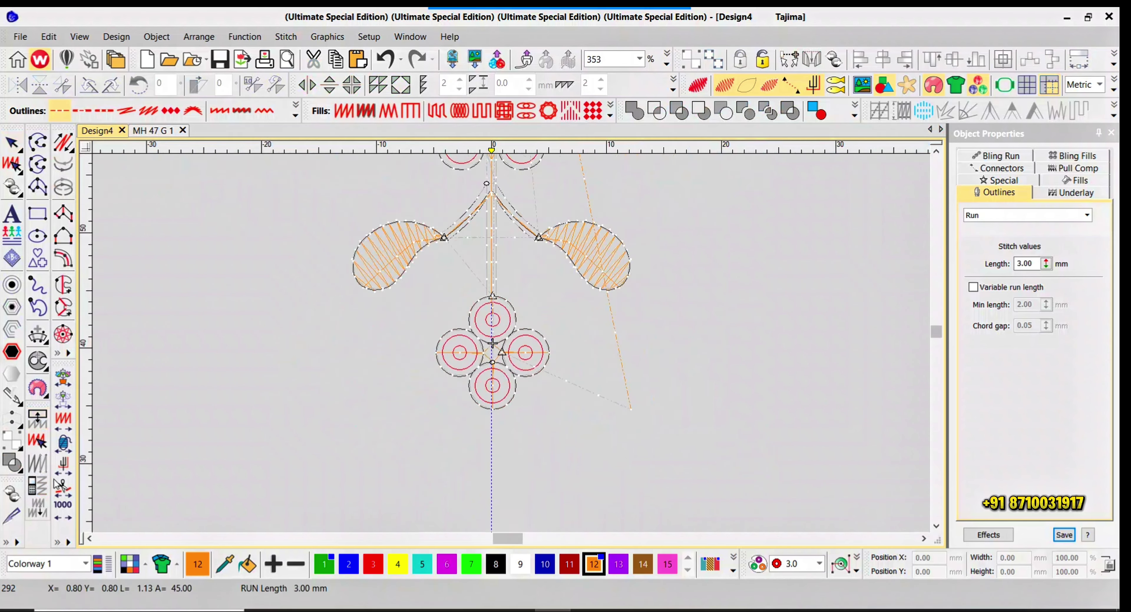
pyautogui.rightClick(61, 485)
pyautogui.rightClick(60, 485)
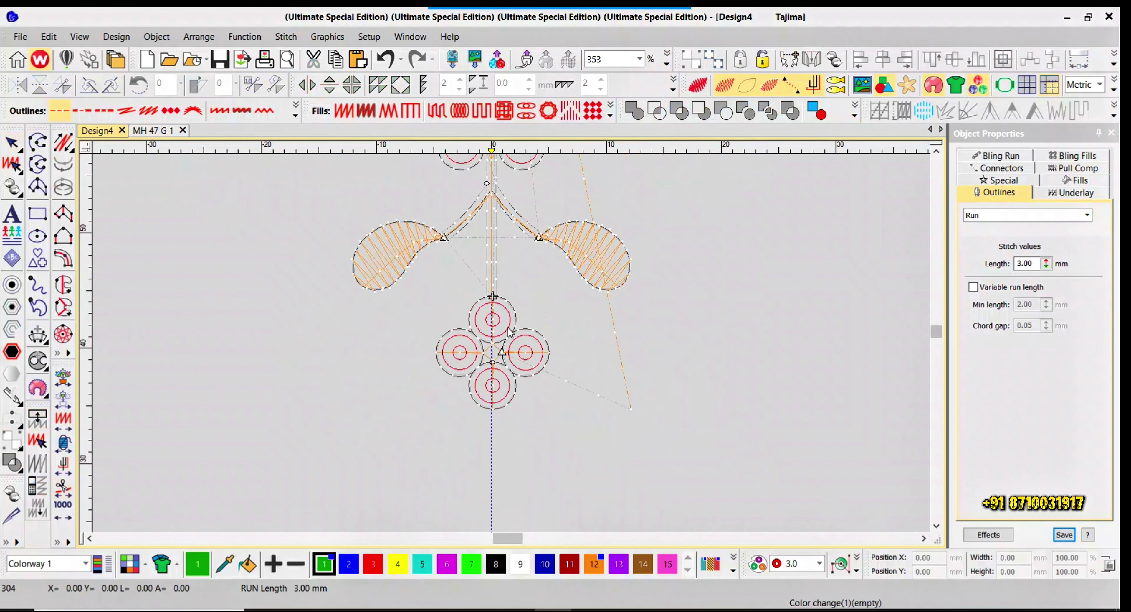
# - Preview the flower sequins, centre branch and lower leaves in realistic stitch view, and return to the outline view
pyautogui.scroll(4, 509, 332)
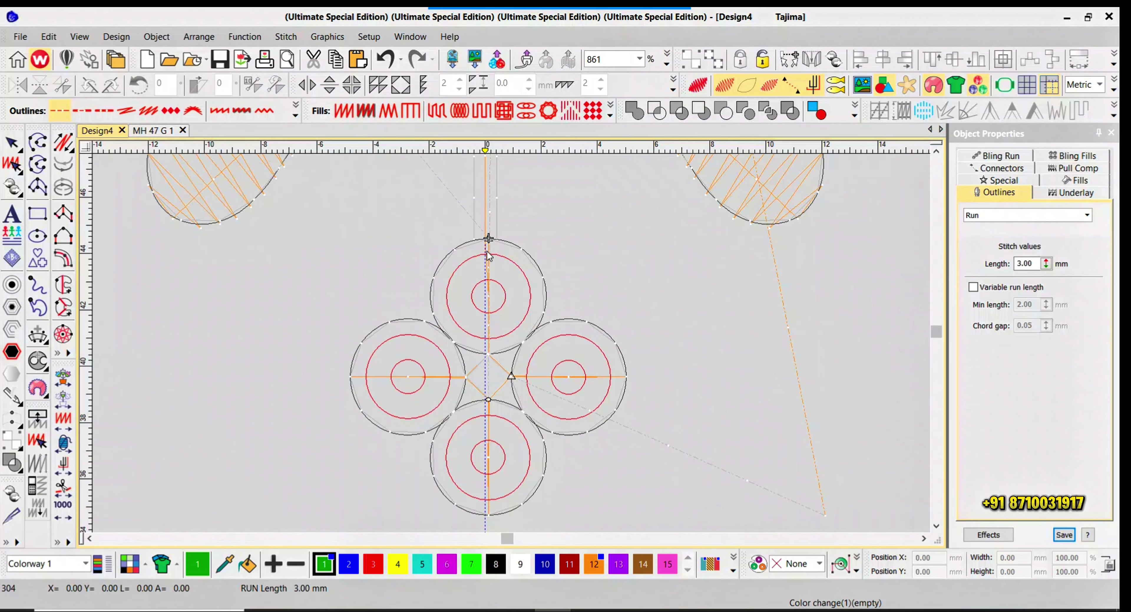
pyautogui.hotkey('shift', 't')
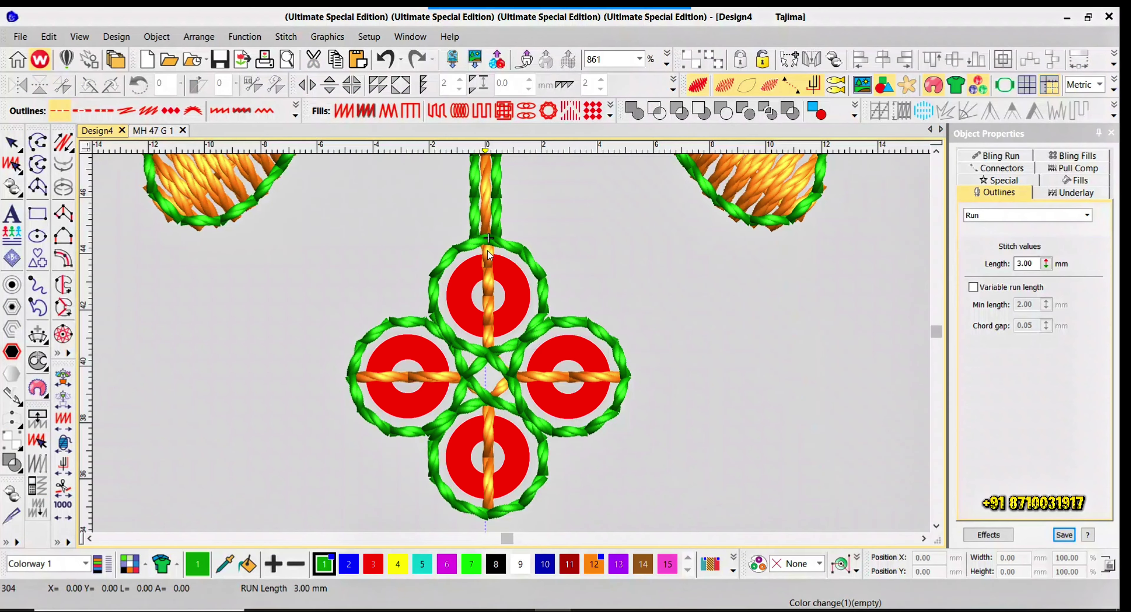
pyautogui.scroll(-4, 489, 254)
pyautogui.scroll(3, 521, 328)
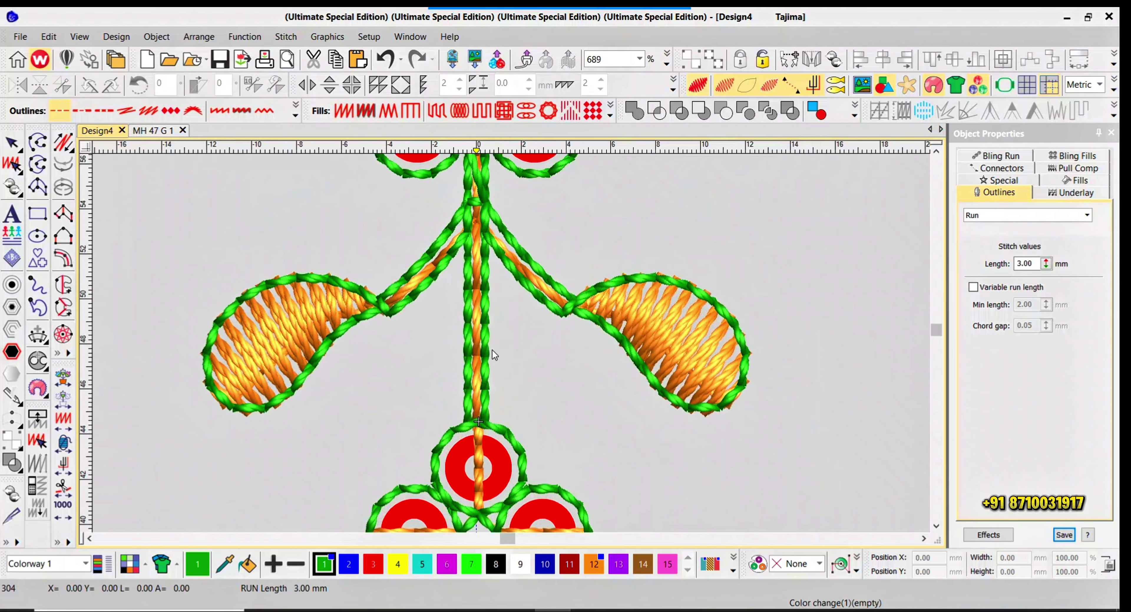
pyautogui.hotkey('shift', 't')
# - Duplicate the orange centre run at the end of the orange sequence and reverse the copy's curve direction
pyautogui.scroll(-3, 512, 343)
pyautogui.click(505, 339)
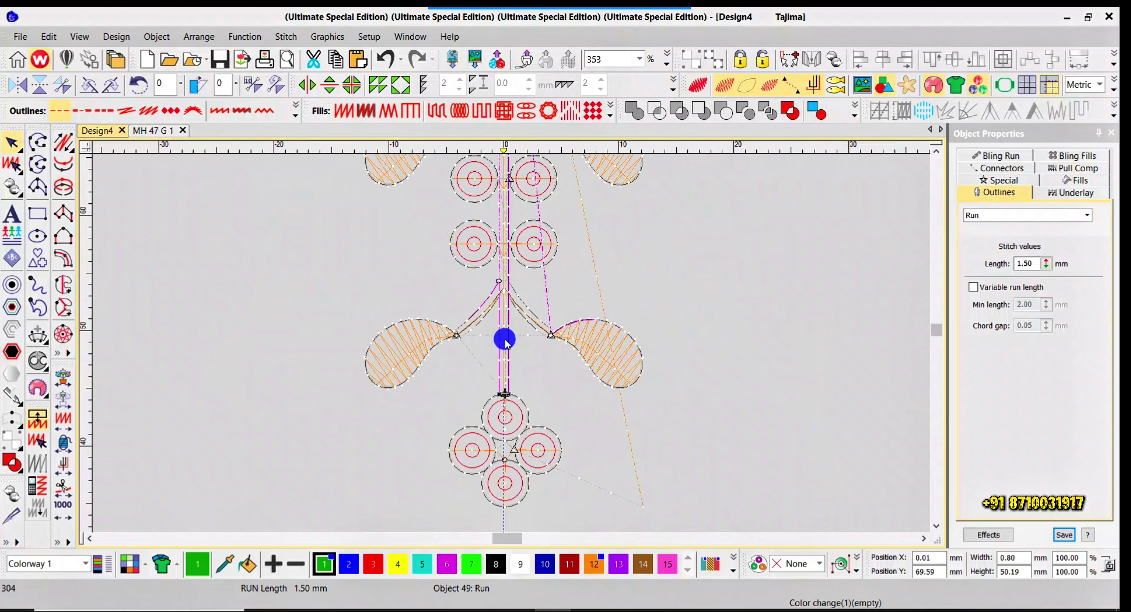
pyautogui.scroll(4, 509, 342)
pyautogui.click(509, 342)
pyautogui.scroll(-3, 511, 343)
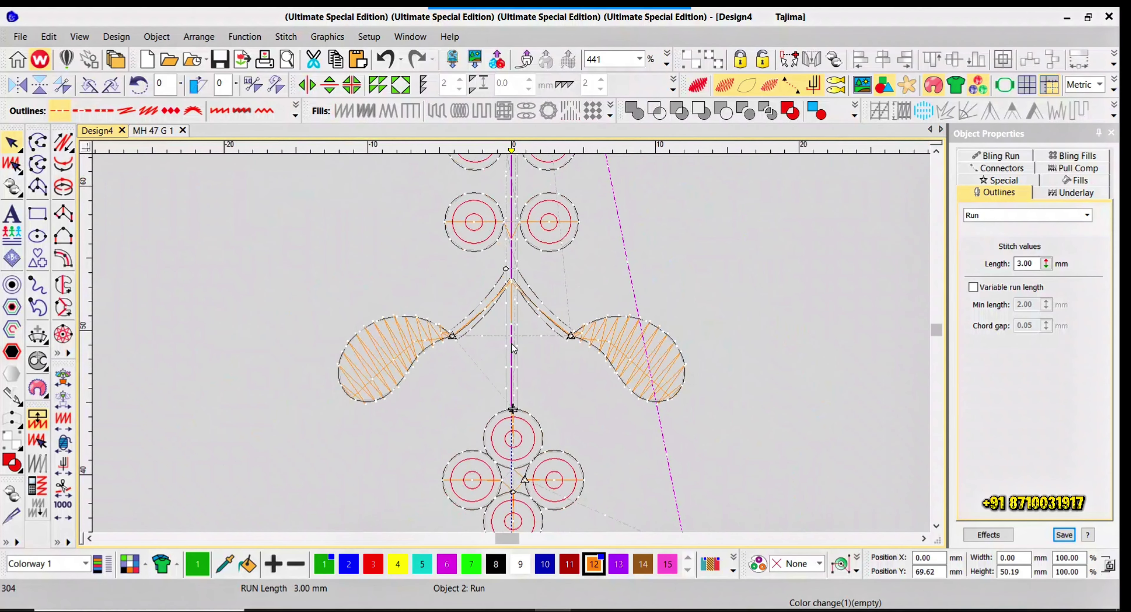
pyautogui.click(514, 350)
pyautogui.hotkey('alt', 'e')
pyautogui.press('r')
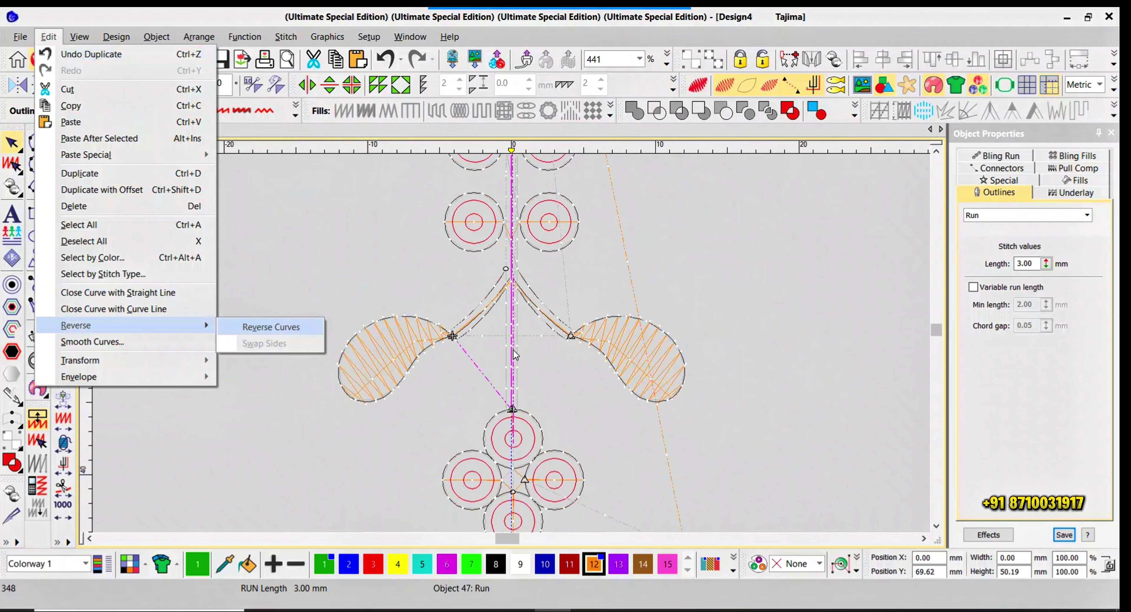
pyautogui.press('Return')
# - Filter the view by colour to show only the Orange objects
pyautogui.scroll(-7, 514, 349)
pyautogui.scroll(2, 513, 342)
pyautogui.hotkey('alt', 'c')
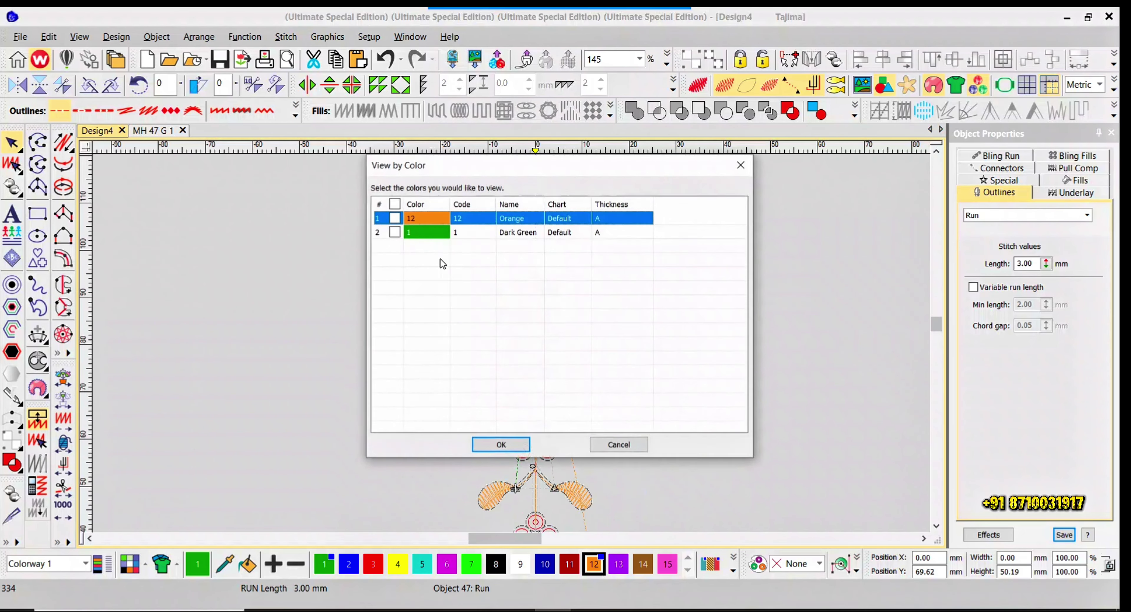
pyautogui.click(395, 218)
pyautogui.click(504, 441)
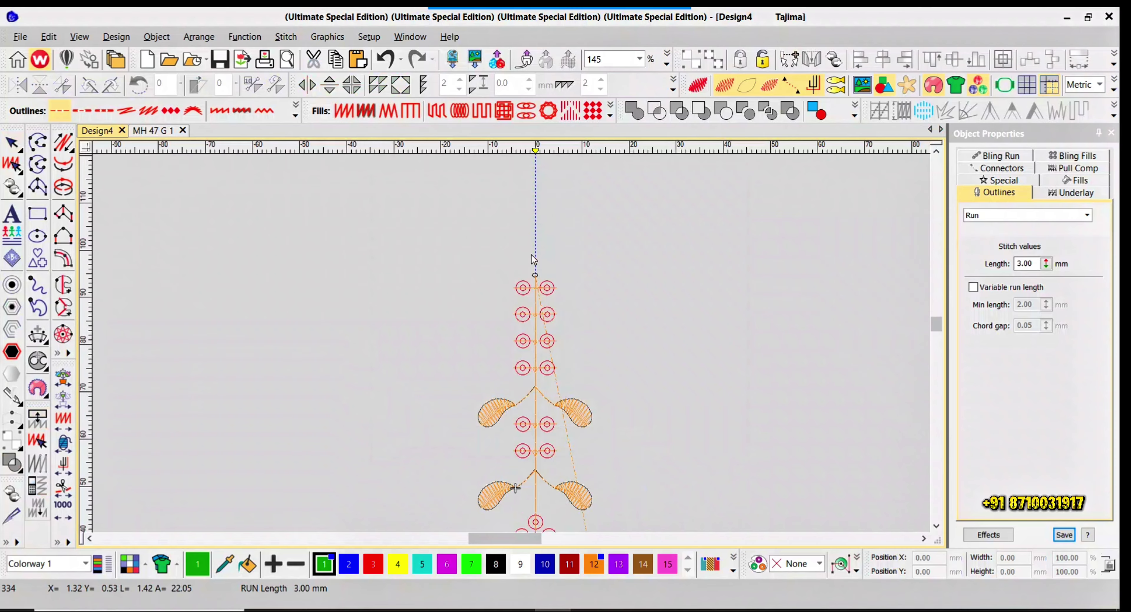
# - Select all the displayed orange objects of the leaf and sequin motif
pyautogui.scroll(3, 506, 353)
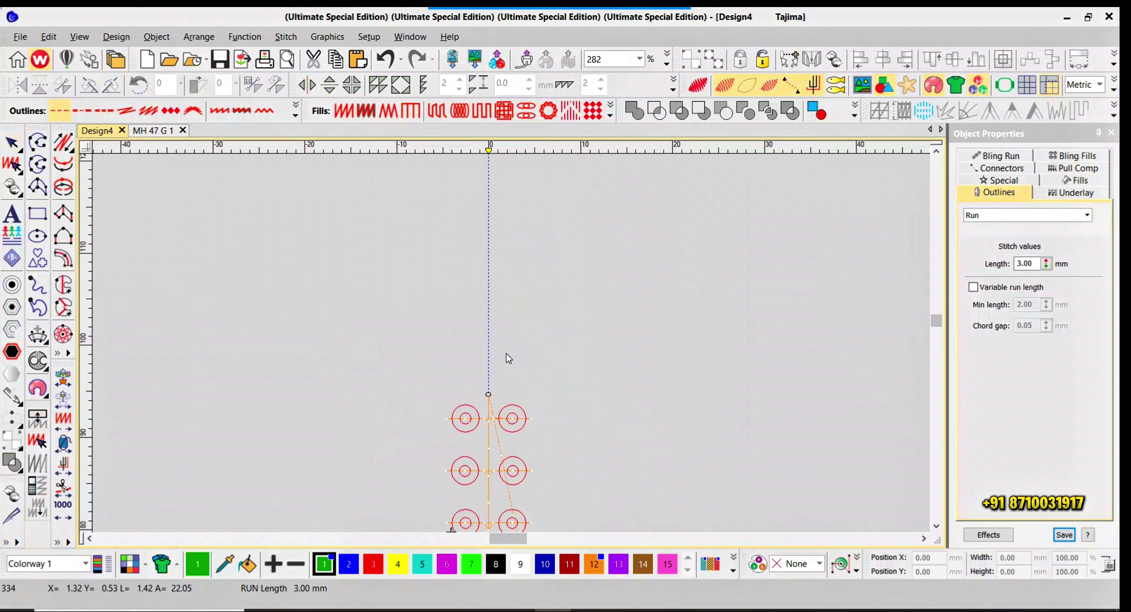
pyautogui.click(489, 398)
pyautogui.hotkey('ctrl', 'a')
pyautogui.scroll(-4, 512, 343)
pyautogui.hotkey('ctrl', 'z')
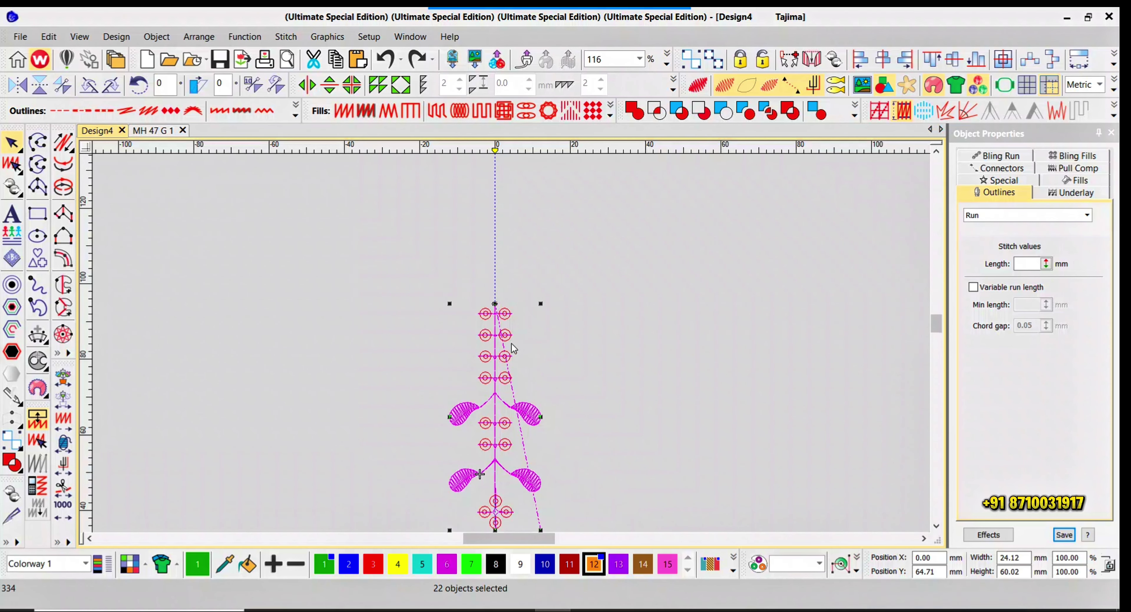
# - Group the selected motif objects and travel through the stitching order to the change to colour 1
pyautogui.hotkey('ctrl', 'g')
pyautogui.press('Escape')
pyautogui.click(61, 488)
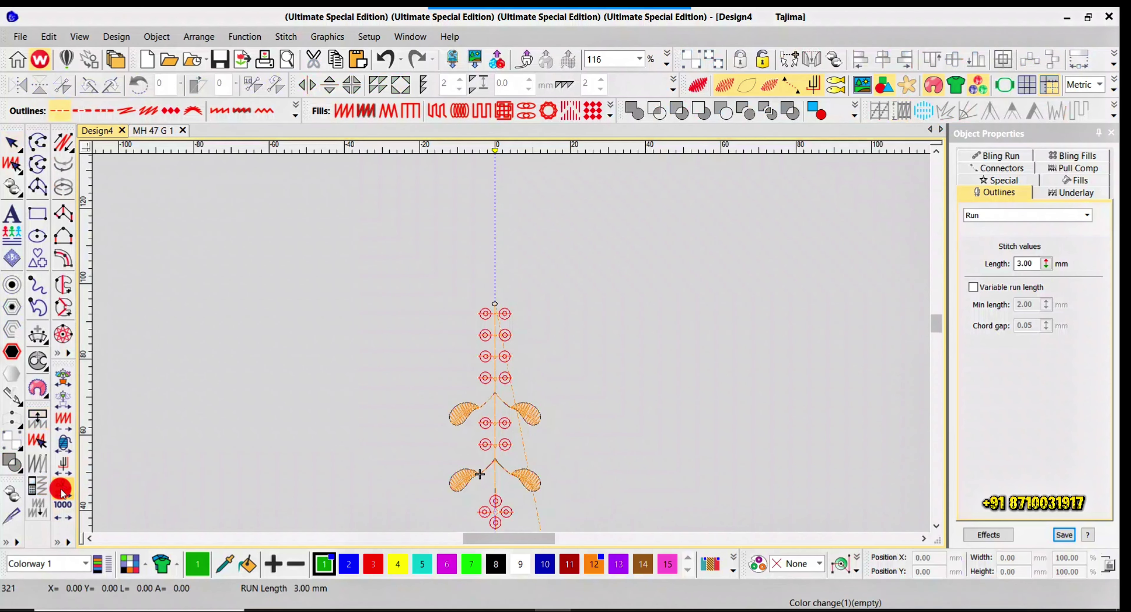
pyautogui.hotkey('ctrl', 'a')
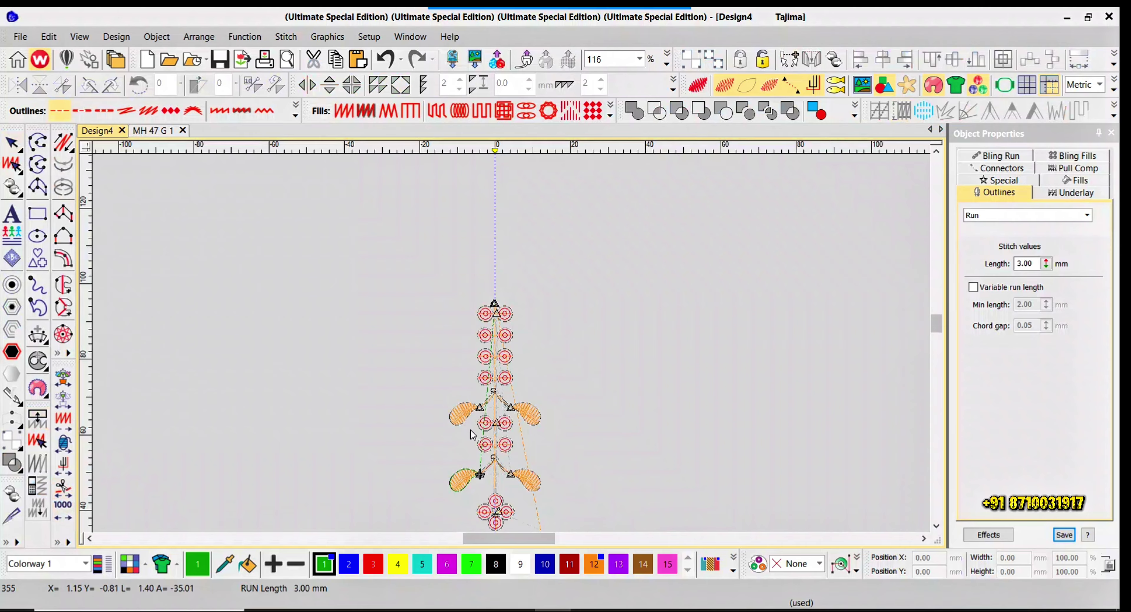
pyautogui.click(62, 468)
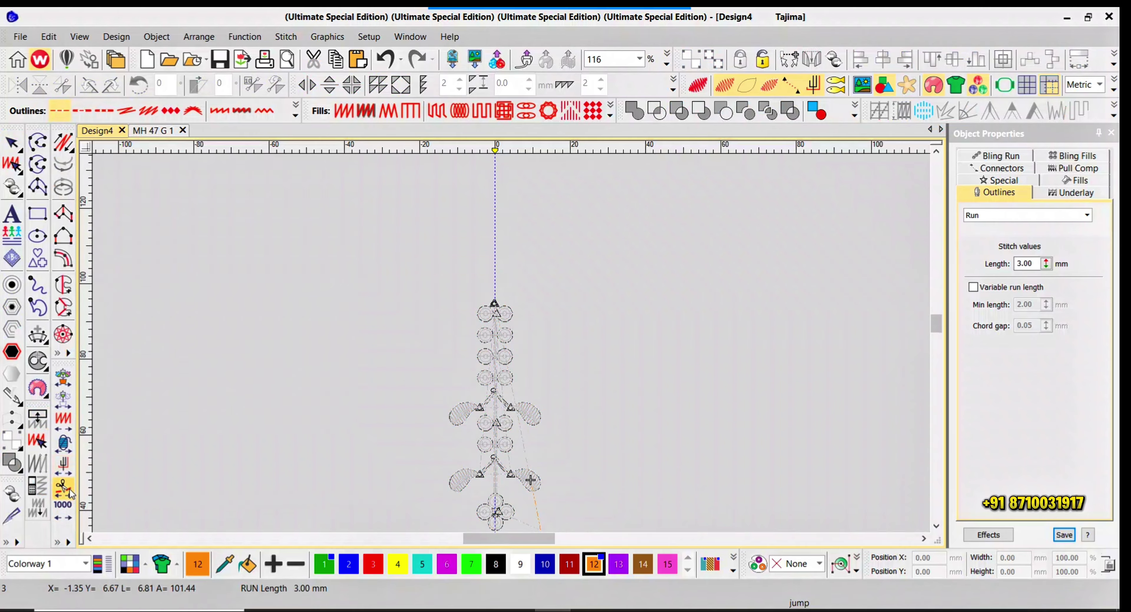
pyautogui.click(66, 489)
pyautogui.rightClick(68, 489)
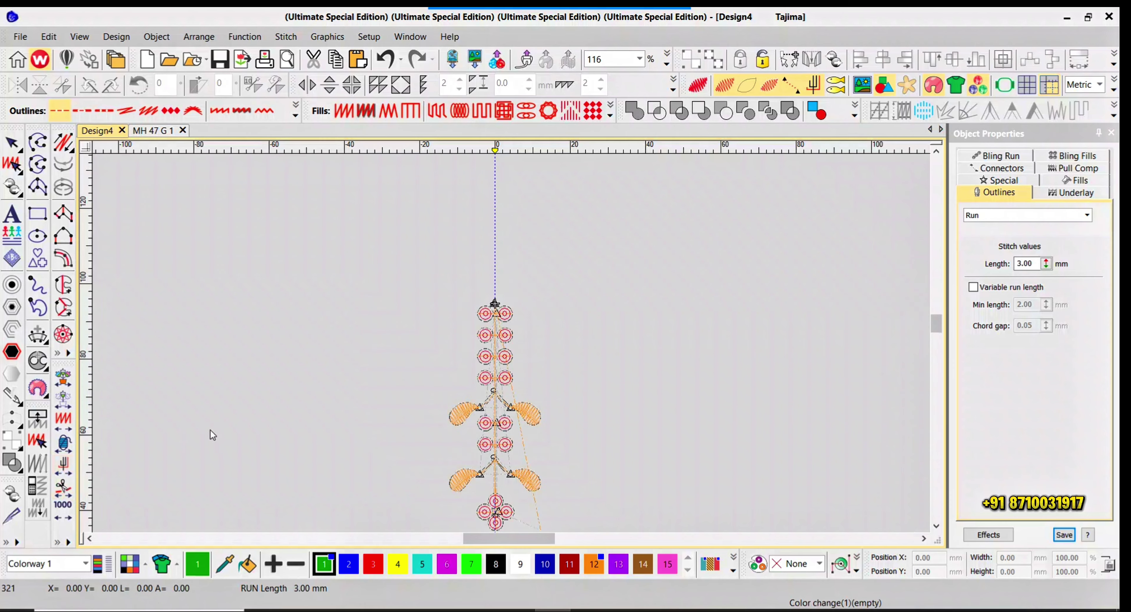
# - Examine the upper end of the central stem, checking the narrow run outline and where the stem stitching meets it
pyautogui.scroll(5, 495, 304)
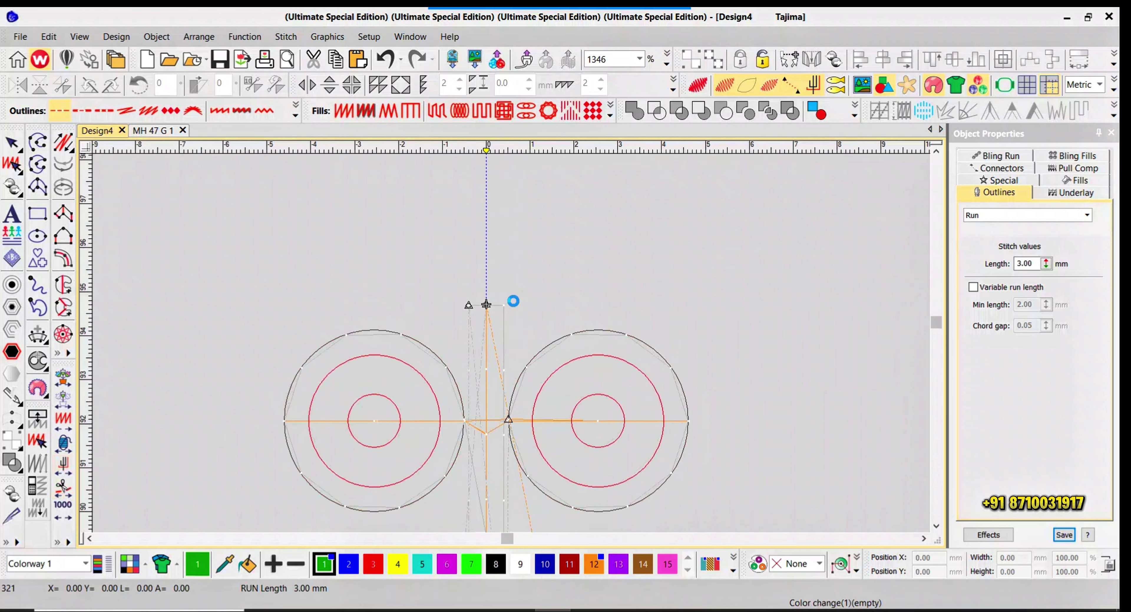
pyautogui.click(494, 305)
pyautogui.scroll(2, 494, 305)
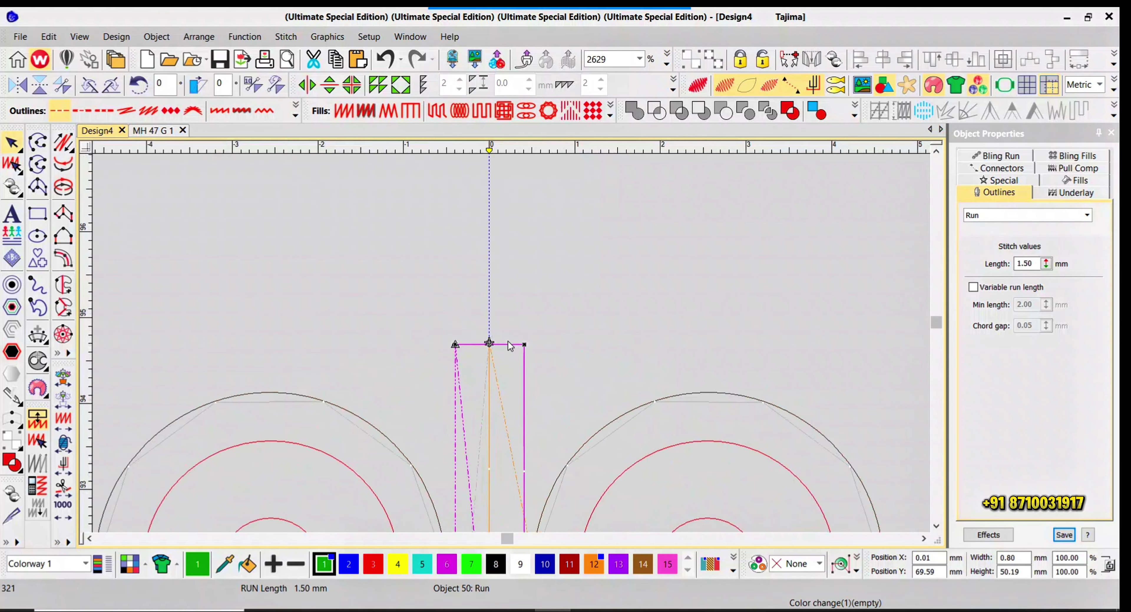
pyautogui.scroll(-3, 508, 338)
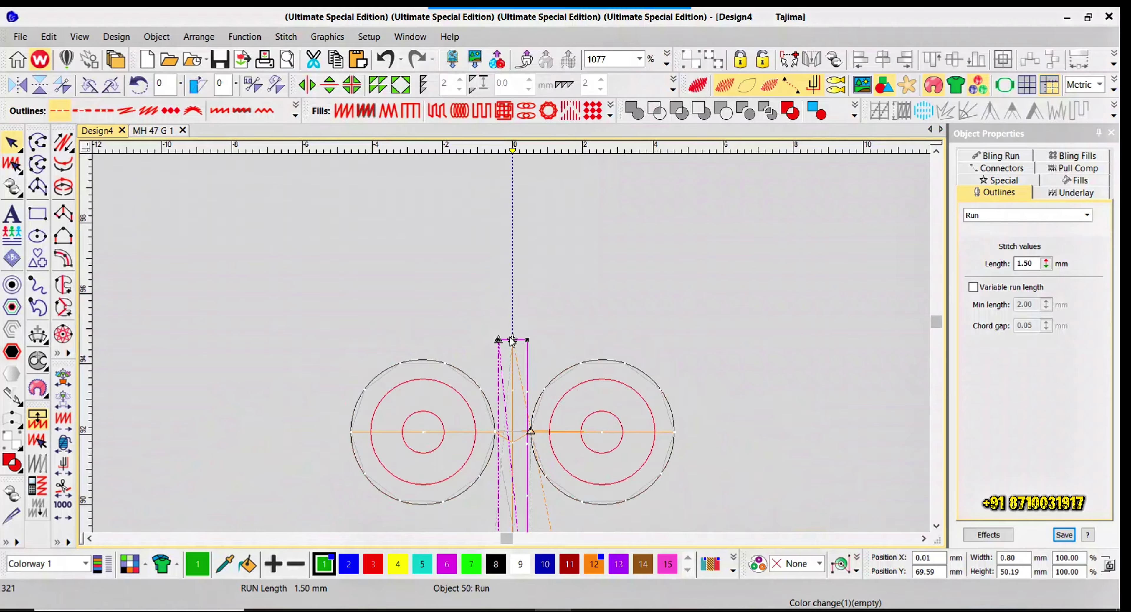
pyautogui.scroll(2, 513, 341)
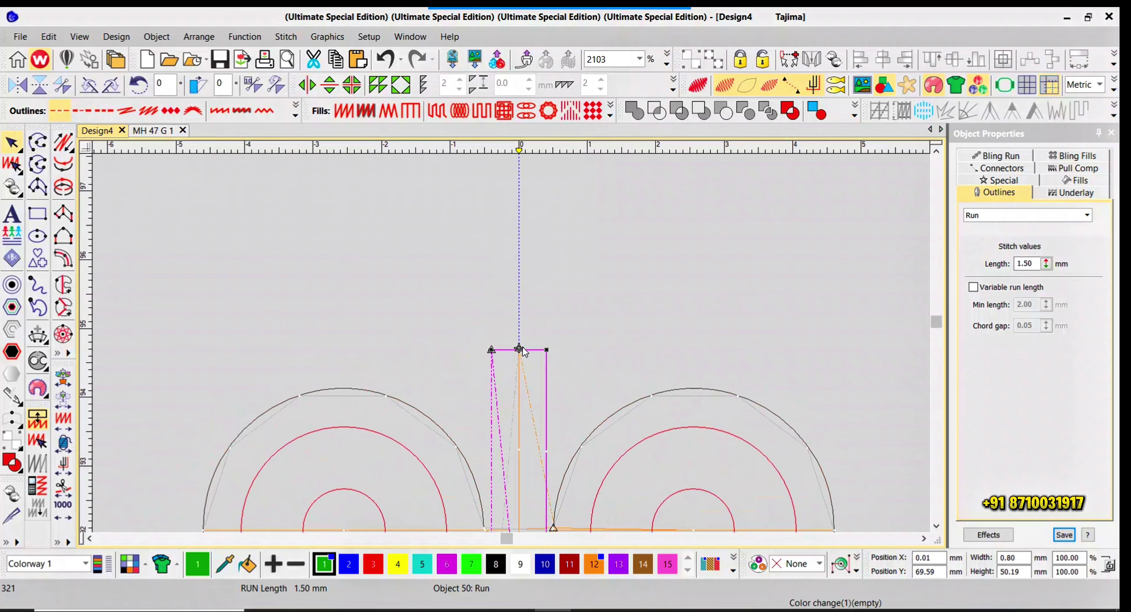
pyautogui.scroll(-2, 528, 340)
pyautogui.scroll(2, 509, 345)
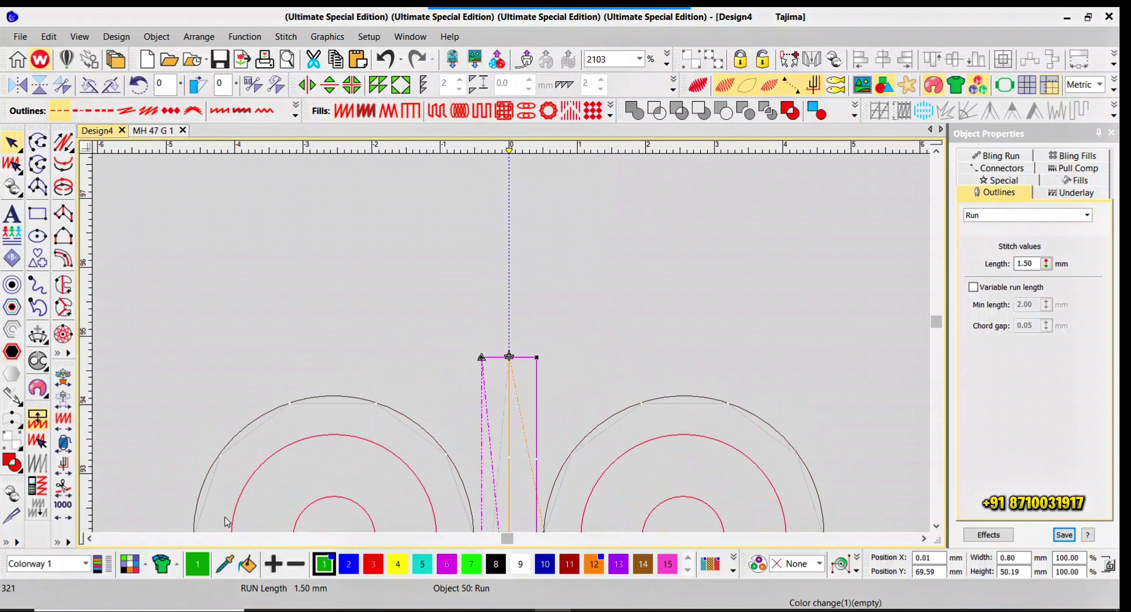
pyautogui.scroll(-4, 499, 334)
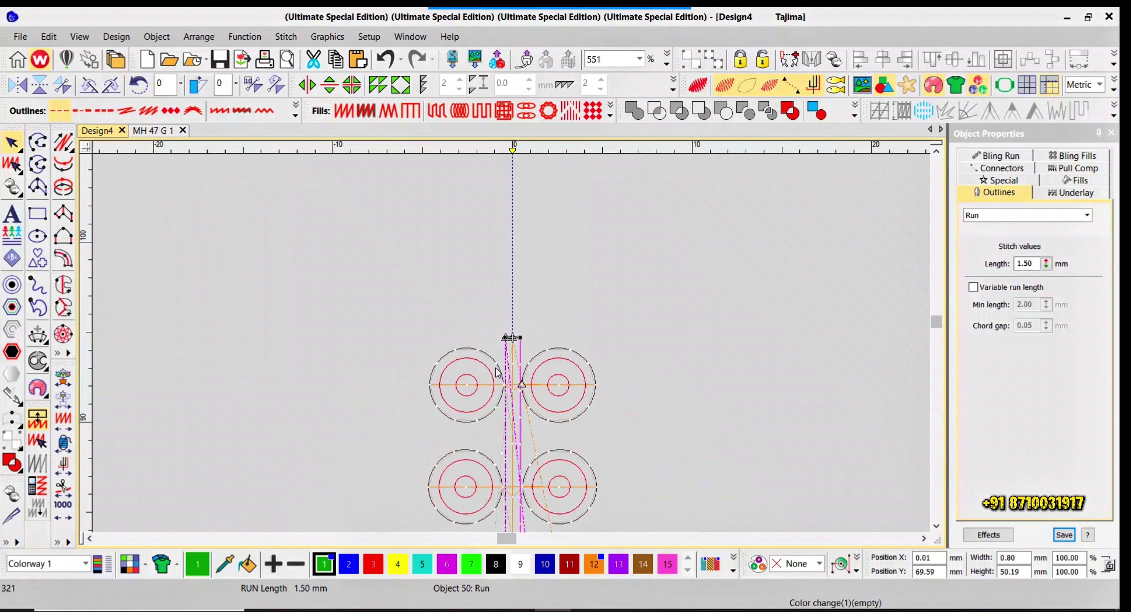
pyautogui.scroll(2, 491, 378)
pyautogui.click(522, 297)
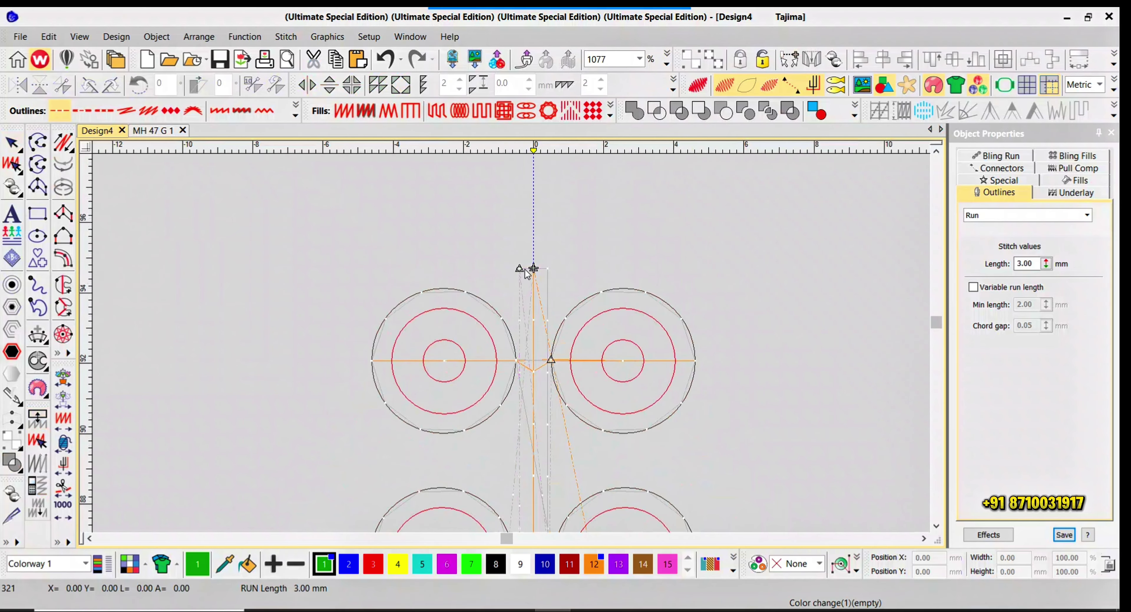
pyautogui.scroll(-2, 534, 275)
pyautogui.scroll(3, 505, 341)
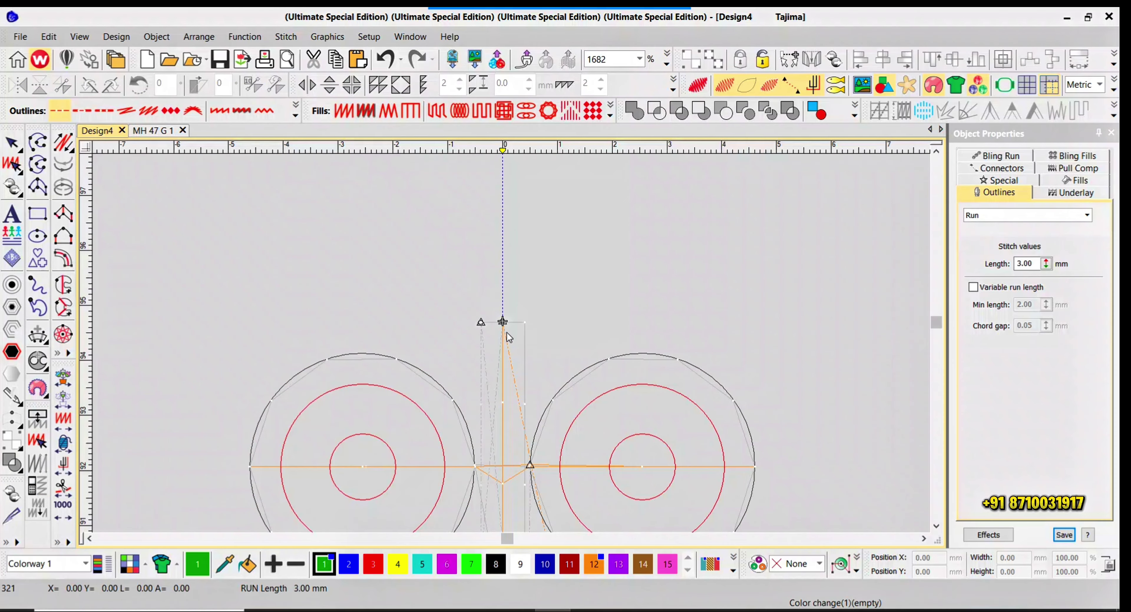
pyautogui.scroll(-5, 507, 336)
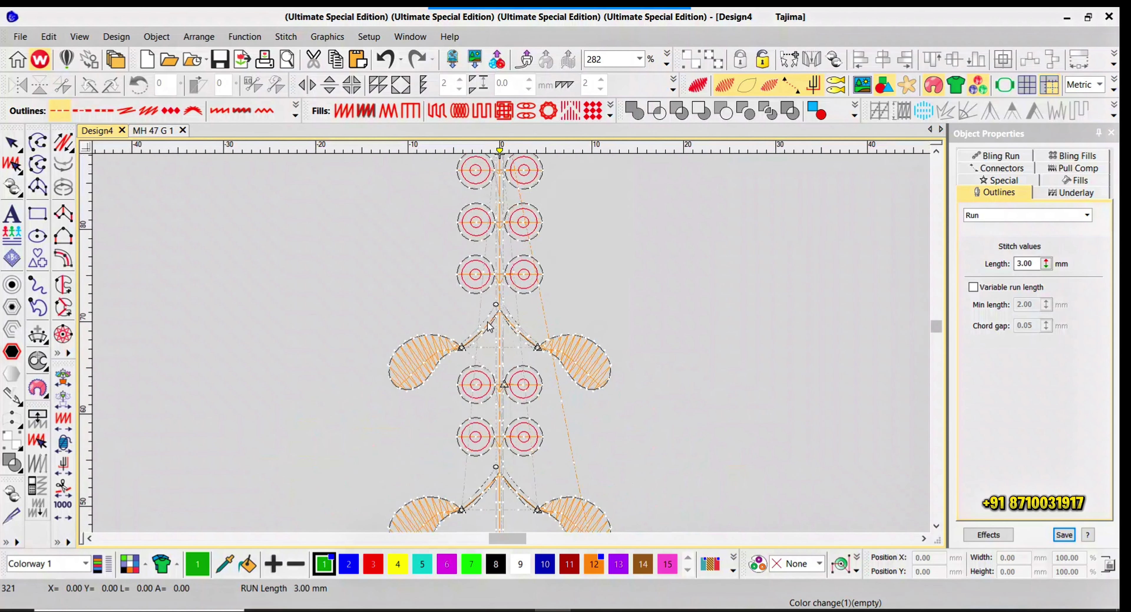
# - Digitize a run with 3.00 mm stitch length from the stem's upper end down the centre and along the upper-left leaf's stalk to its base
pyautogui.scroll(4, 491, 327)
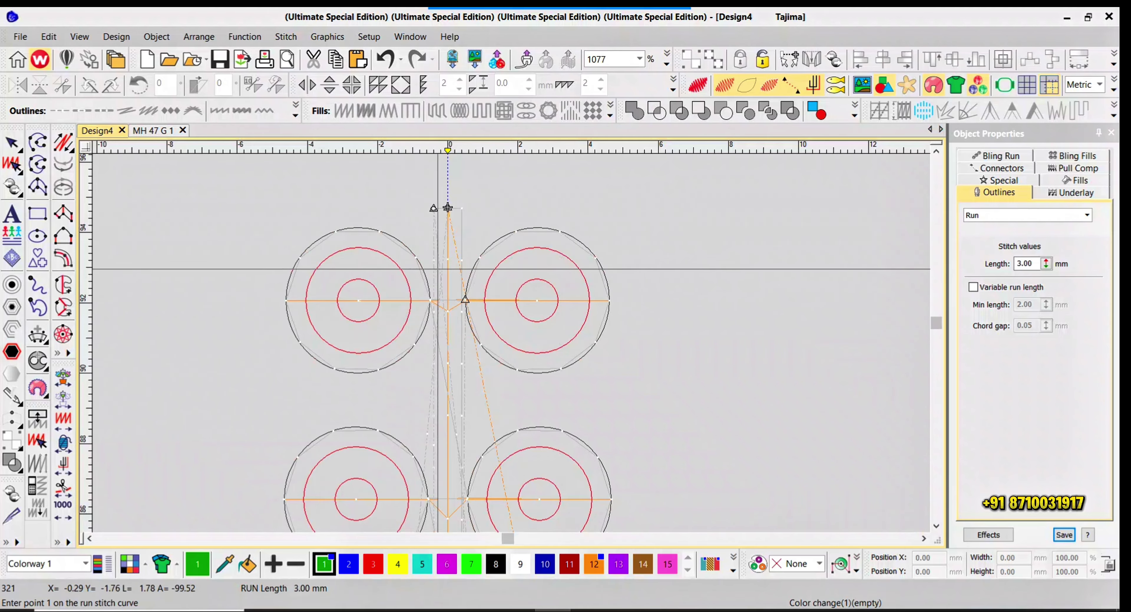
pyautogui.click(448, 257)
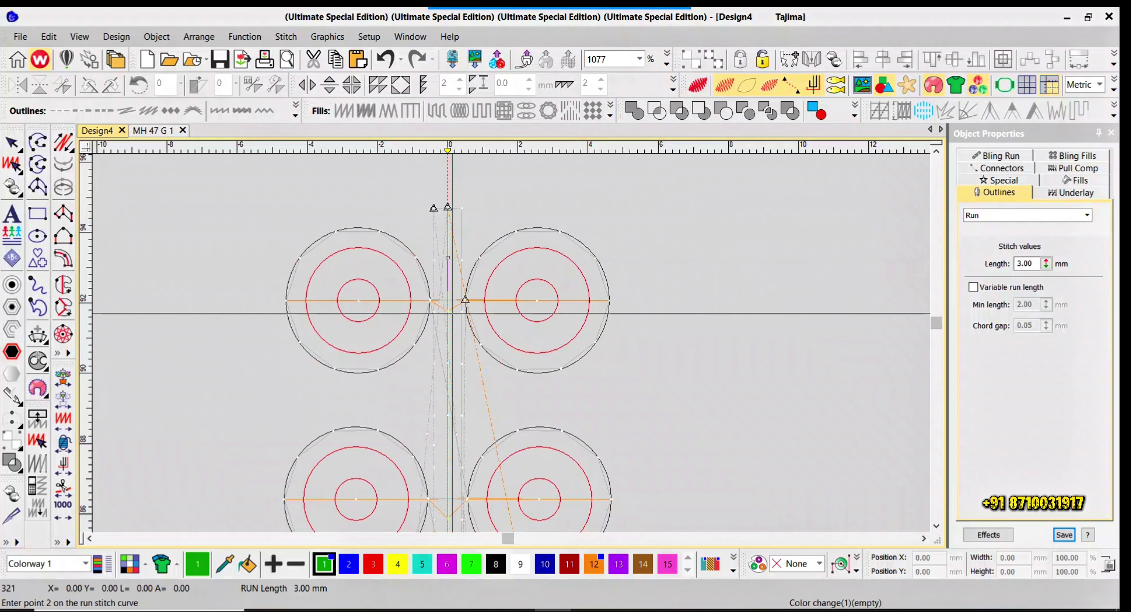
pyautogui.scroll(-5, 447, 314)
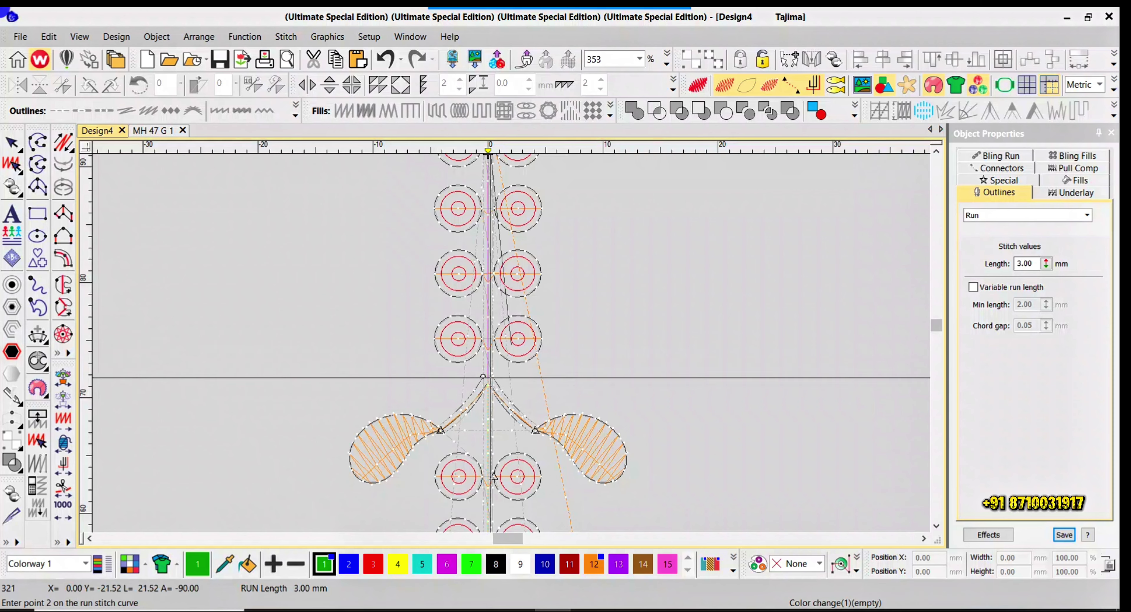
pyautogui.click(489, 379)
pyautogui.scroll(4, 489, 383)
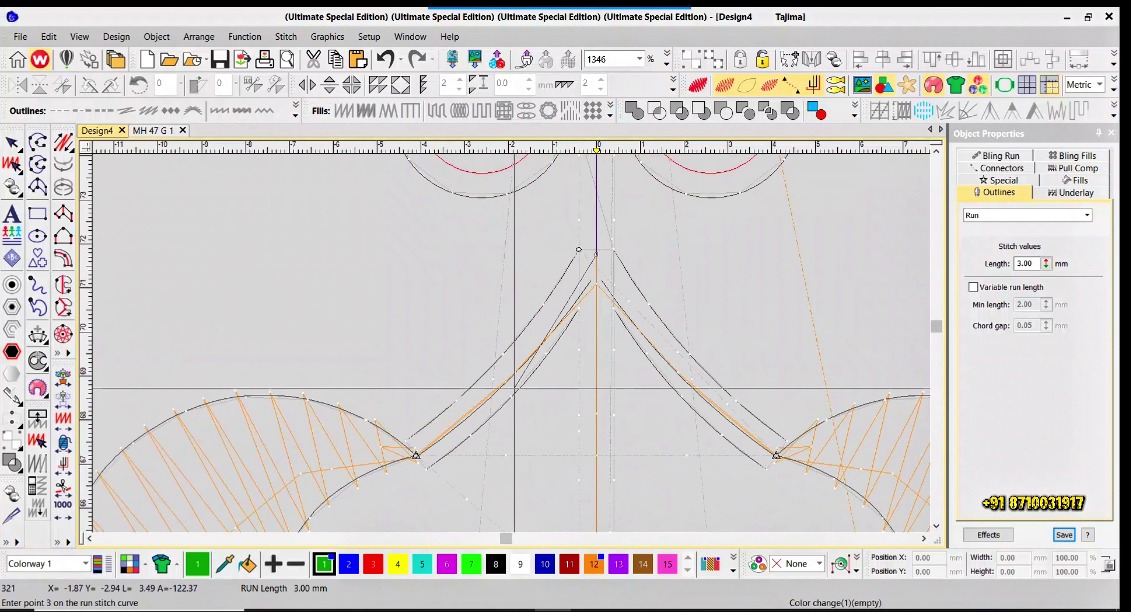
pyautogui.click(515, 390)
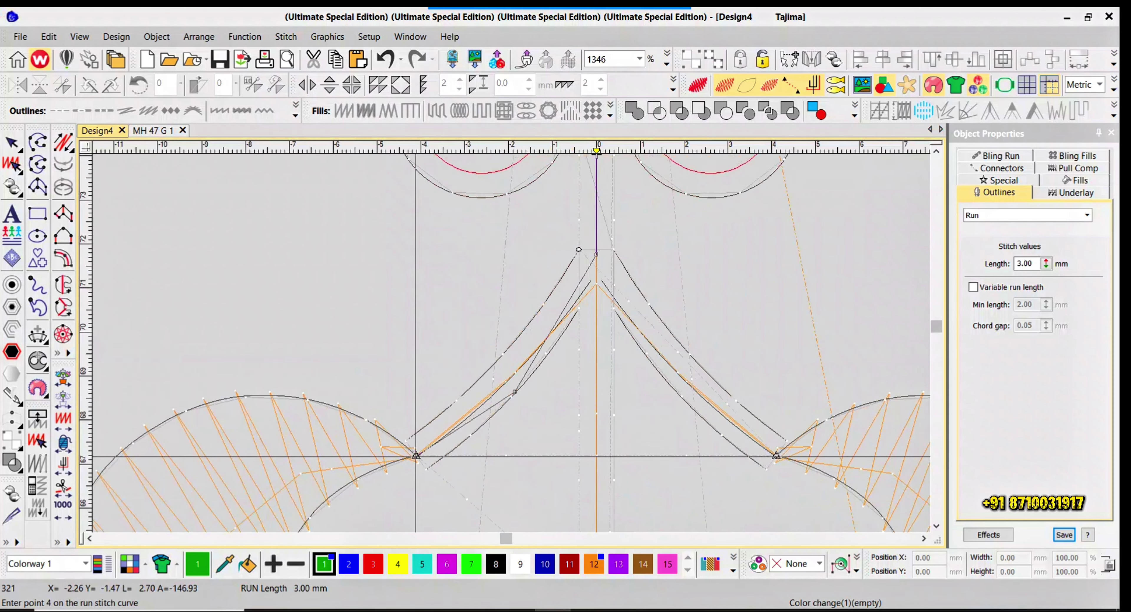
pyautogui.click(417, 456)
pyautogui.press('Return')
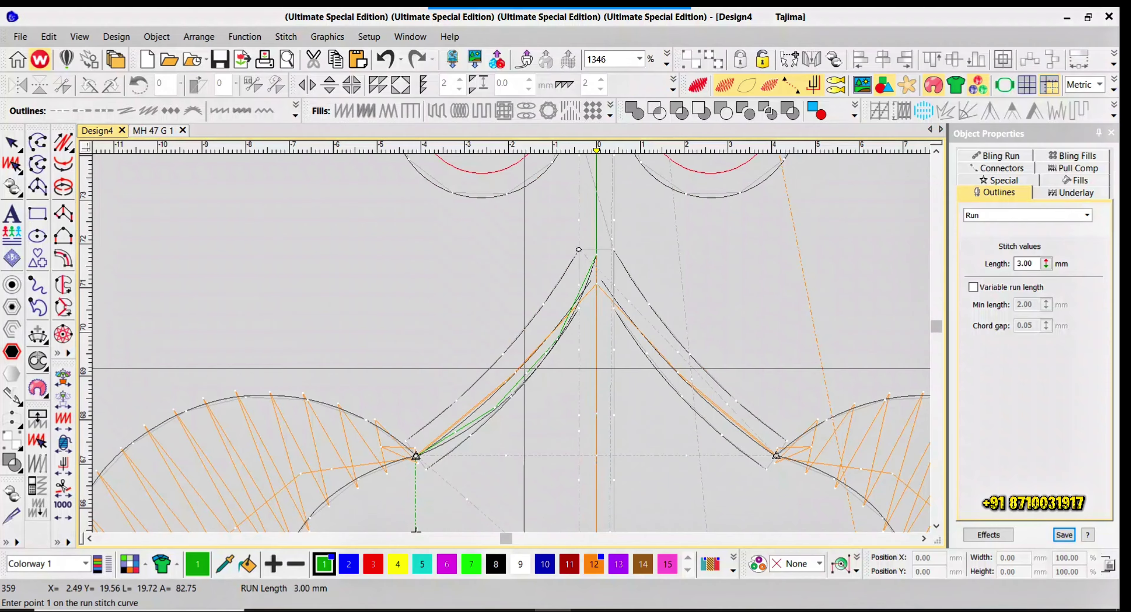
# - Recolour the new connecting run with orange colour 12 and deselect it
pyautogui.press('Escape')
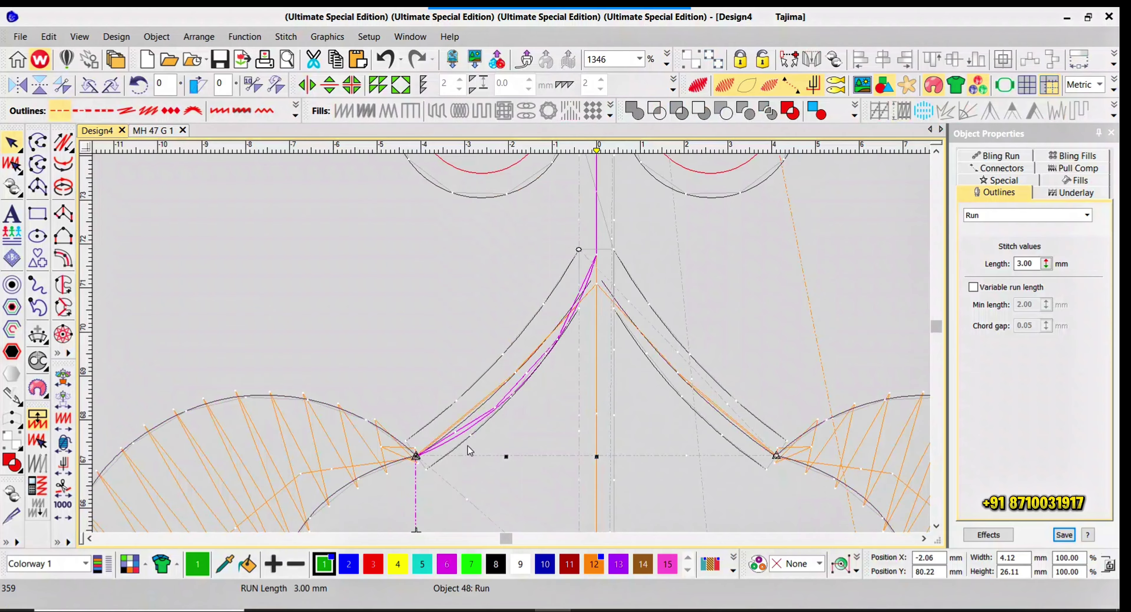
pyautogui.click(593, 562)
pyautogui.scroll(-2, 466, 451)
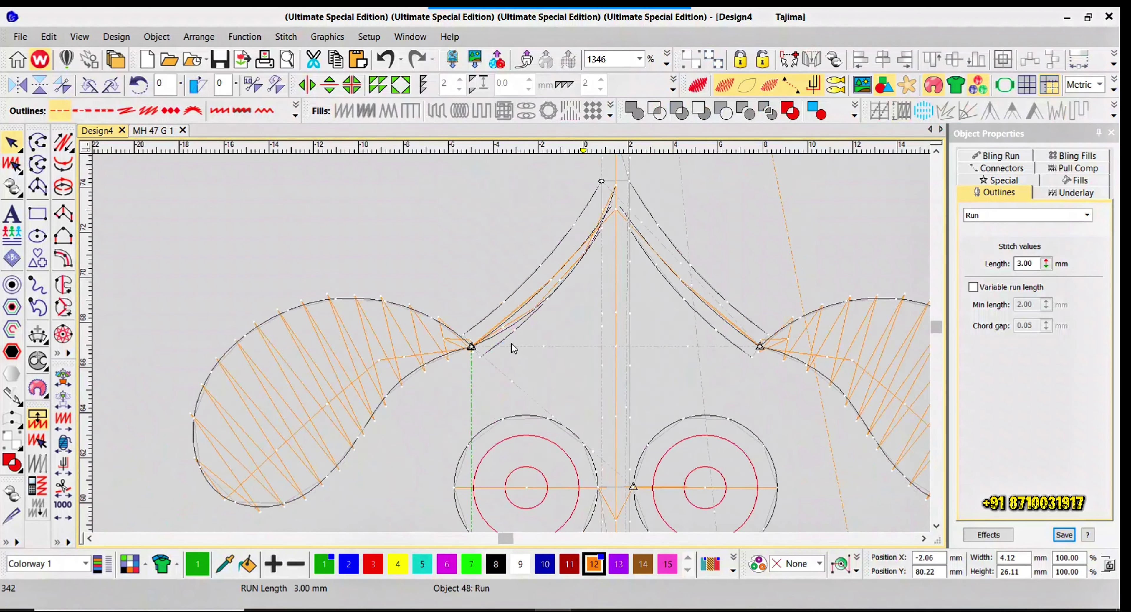
pyautogui.scroll(-2, 511, 343)
pyautogui.press('Escape')
# - Undo the recolouring and the connecting run between the stem and the upper-left leaf
pyautogui.scroll(4, 508, 340)
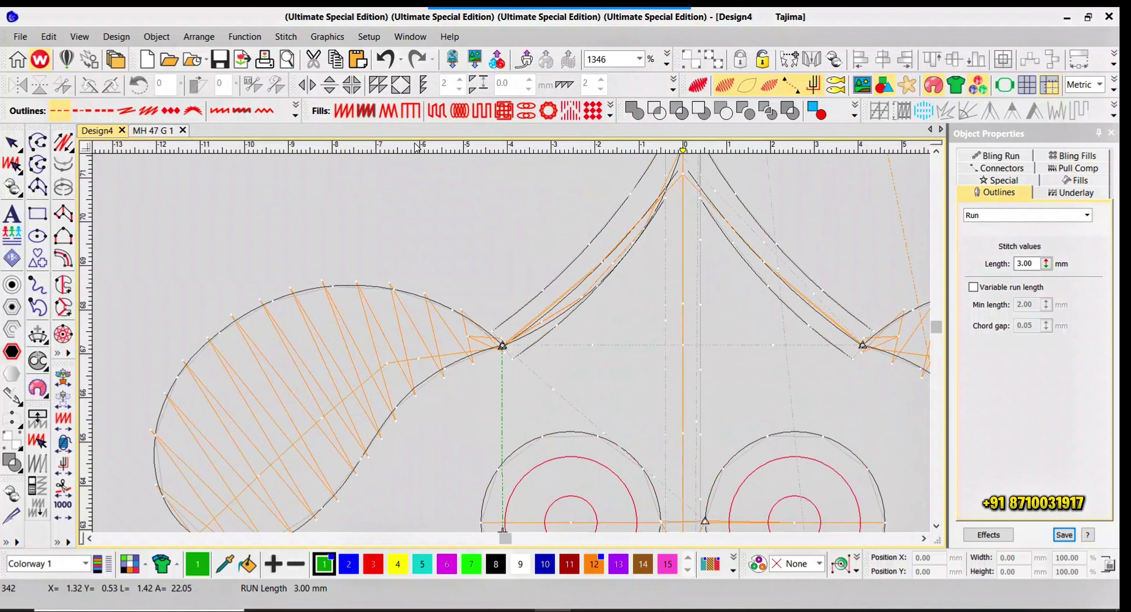
pyautogui.hotkey('ctrl', 'z')
pyautogui.hotkey('ctrl', 'z')
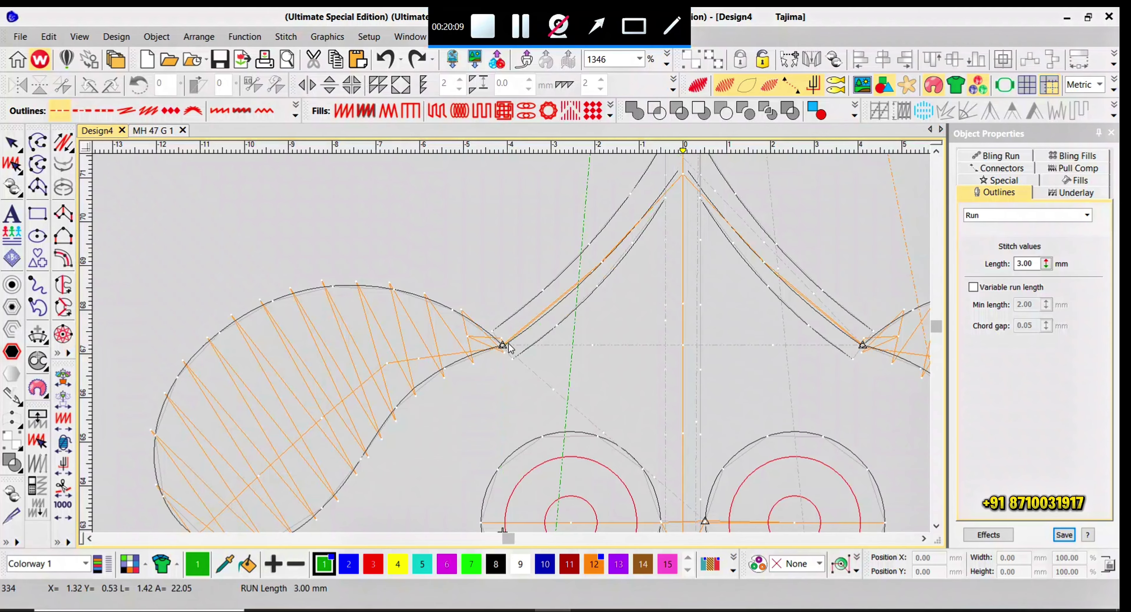
# - Inspect the stem's upper end and check which run object forms the narrow outline around it
pyautogui.scroll(-9, 508, 347)
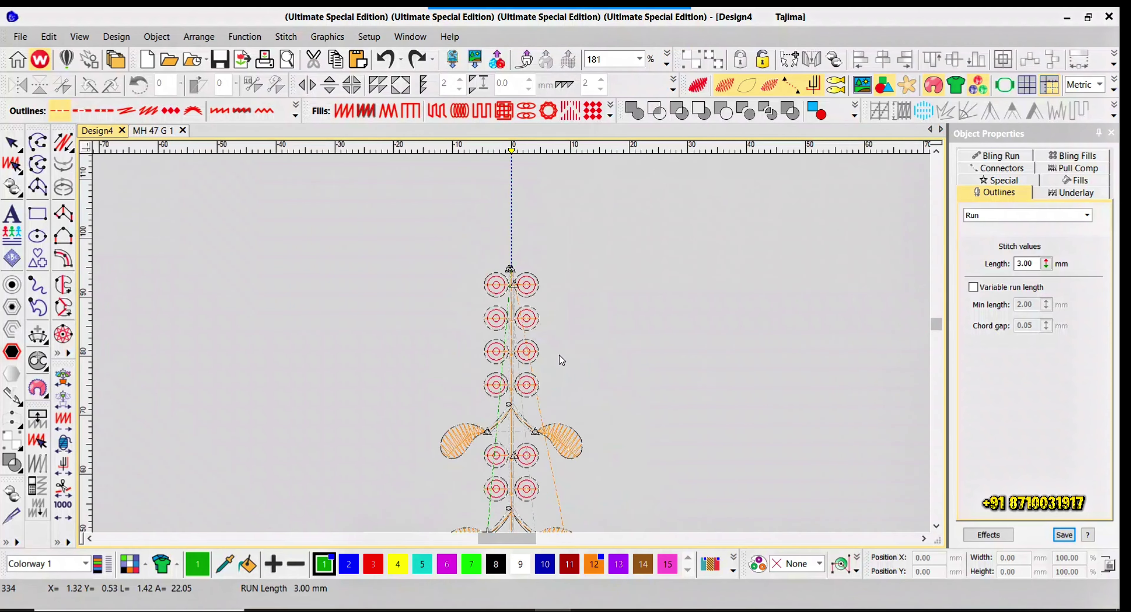
pyautogui.scroll(4, 512, 343)
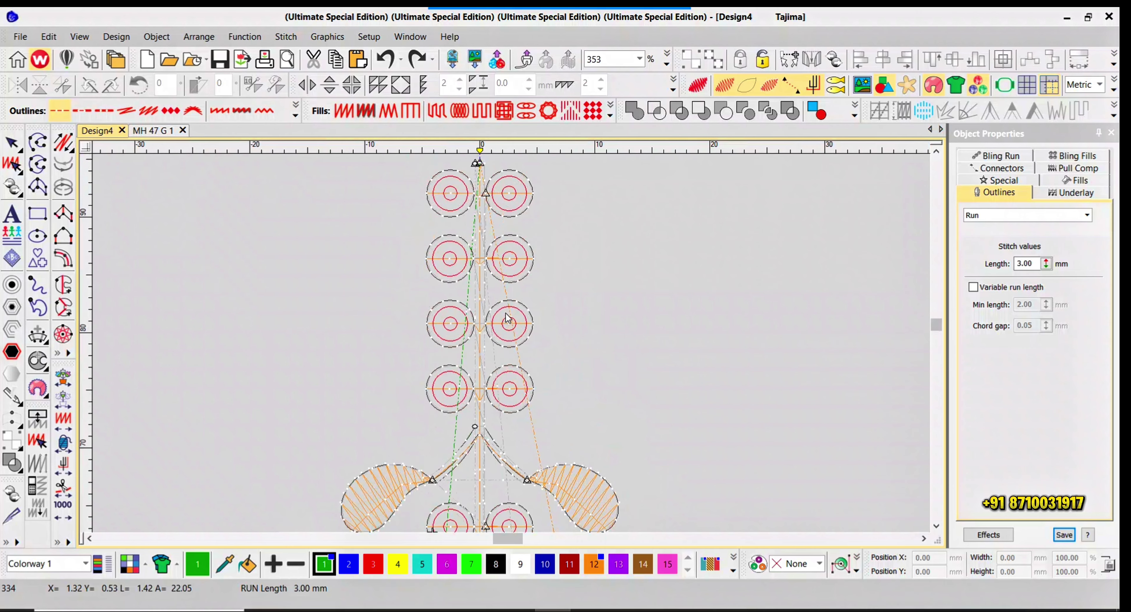
pyautogui.scroll(6, 491, 289)
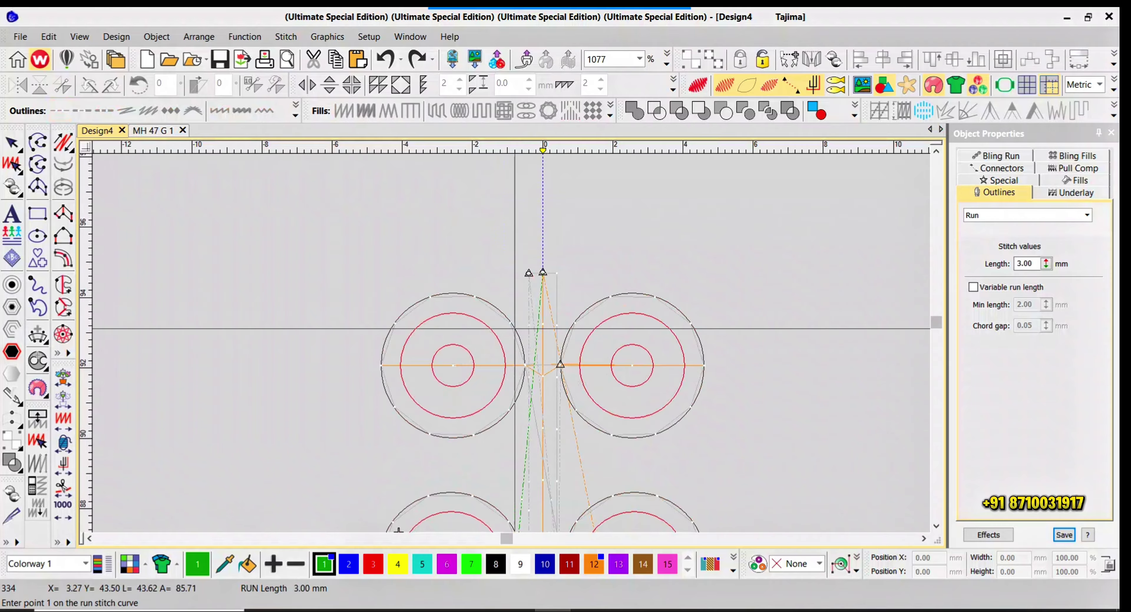
pyautogui.scroll(3, 520, 337)
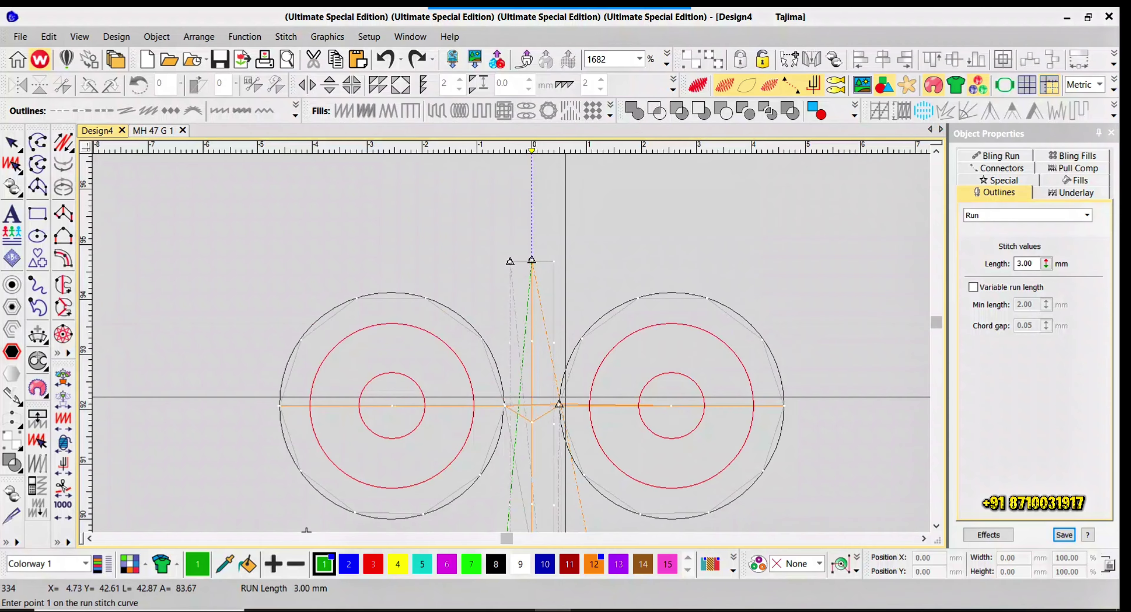
pyautogui.scroll(-2, 531, 397)
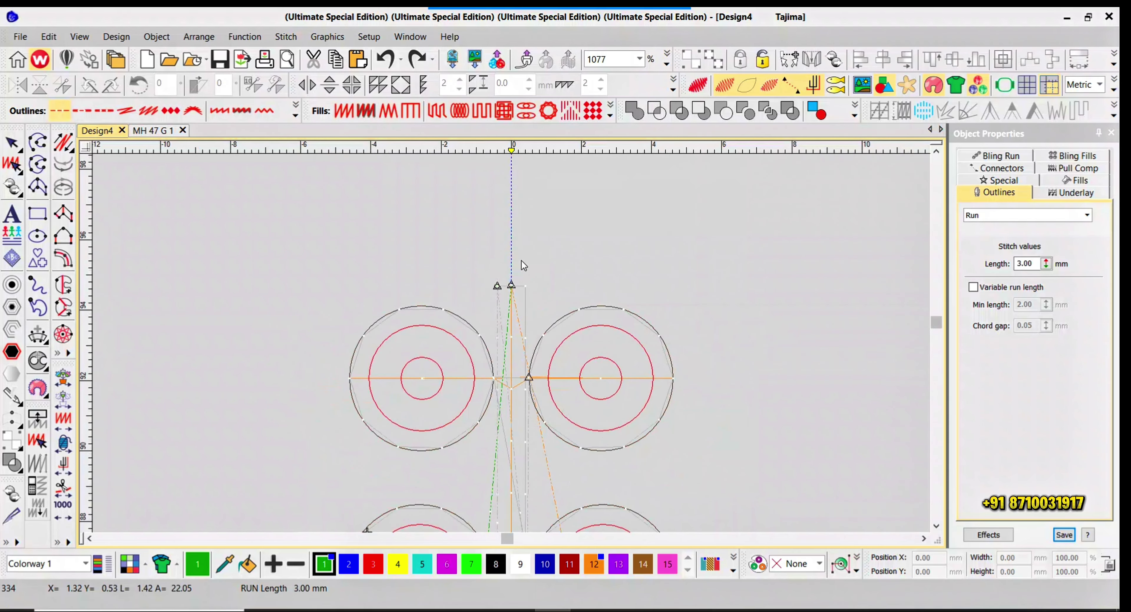
pyautogui.click(525, 291)
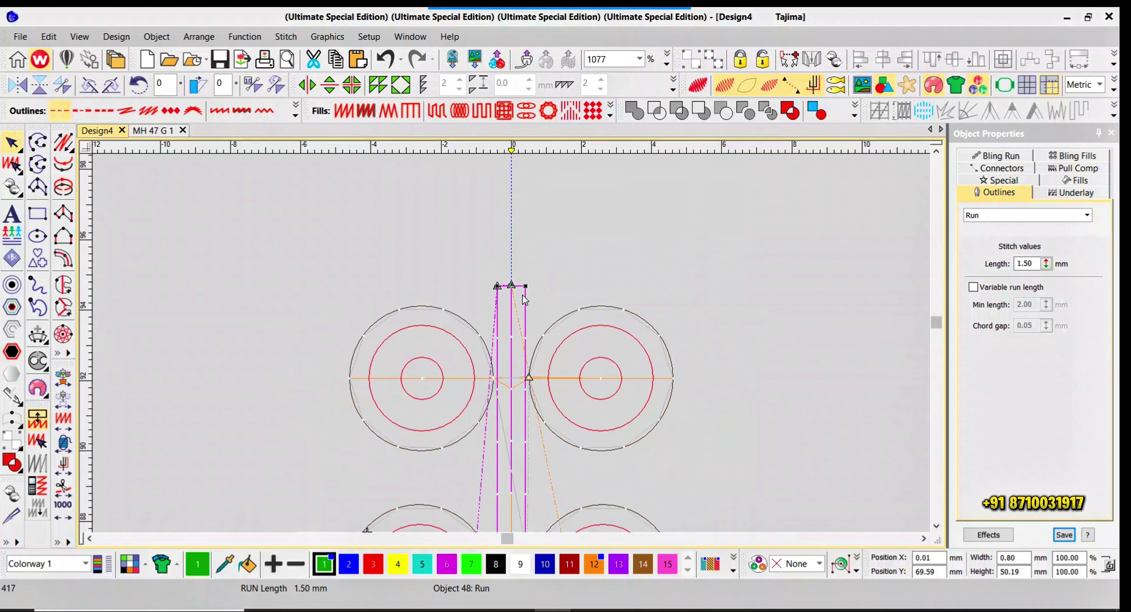
pyautogui.press('Escape')
# - Filter the view by colour to display only the Dark Green objects
pyautogui.hotkey('alt', 'd')
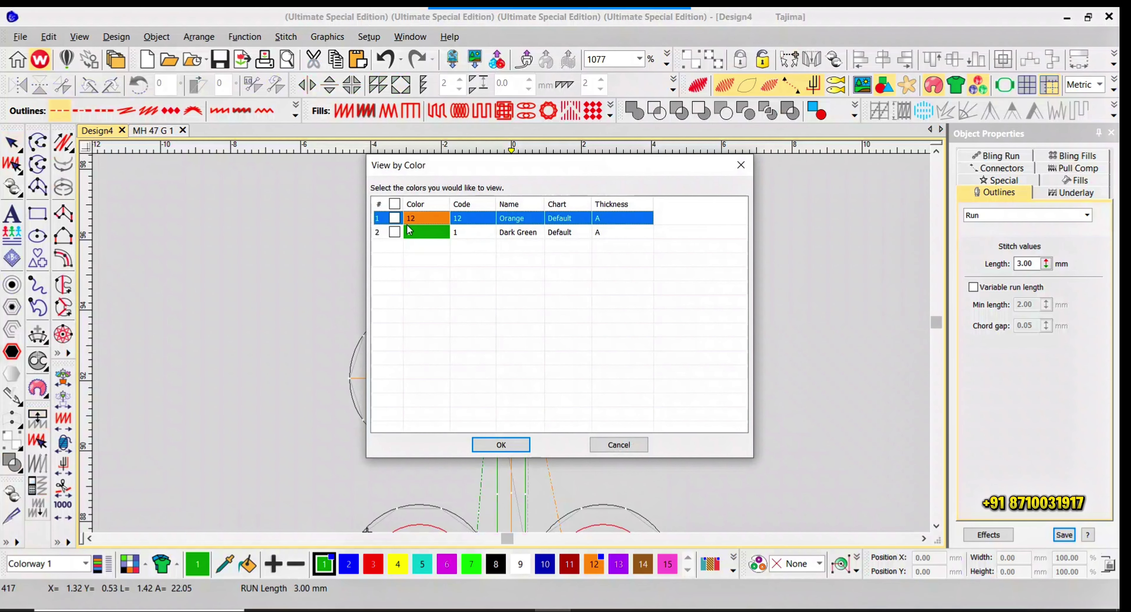
pyautogui.click(399, 232)
pyautogui.click(501, 445)
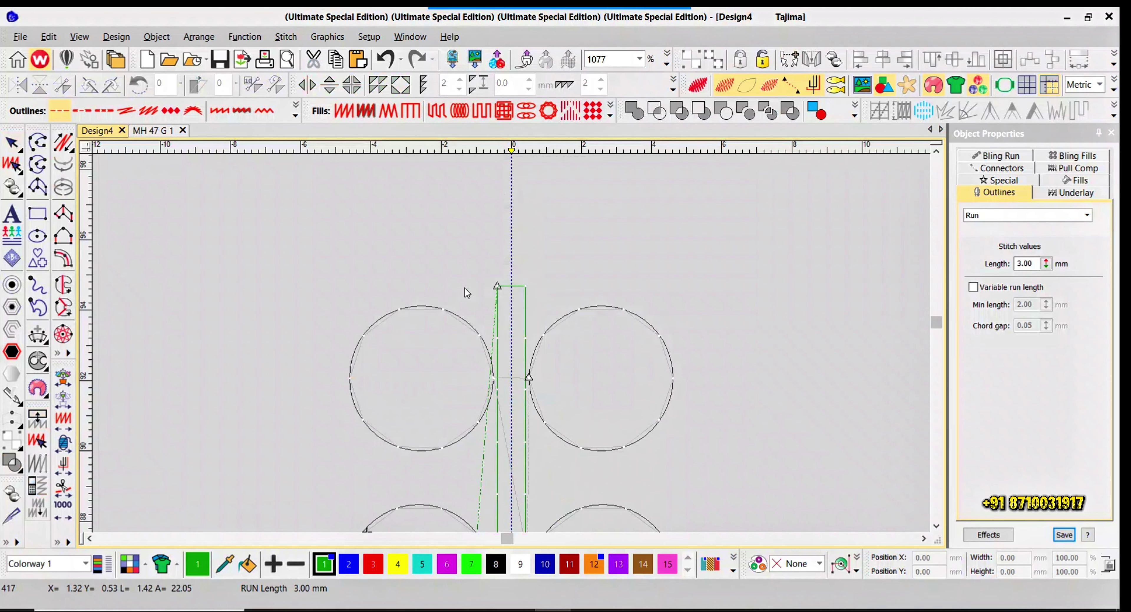
# - Pick the stitch at the upper-right corner of the narrow green stem outline to place the needle position there
pyautogui.press('e')
pyautogui.click(528, 286)
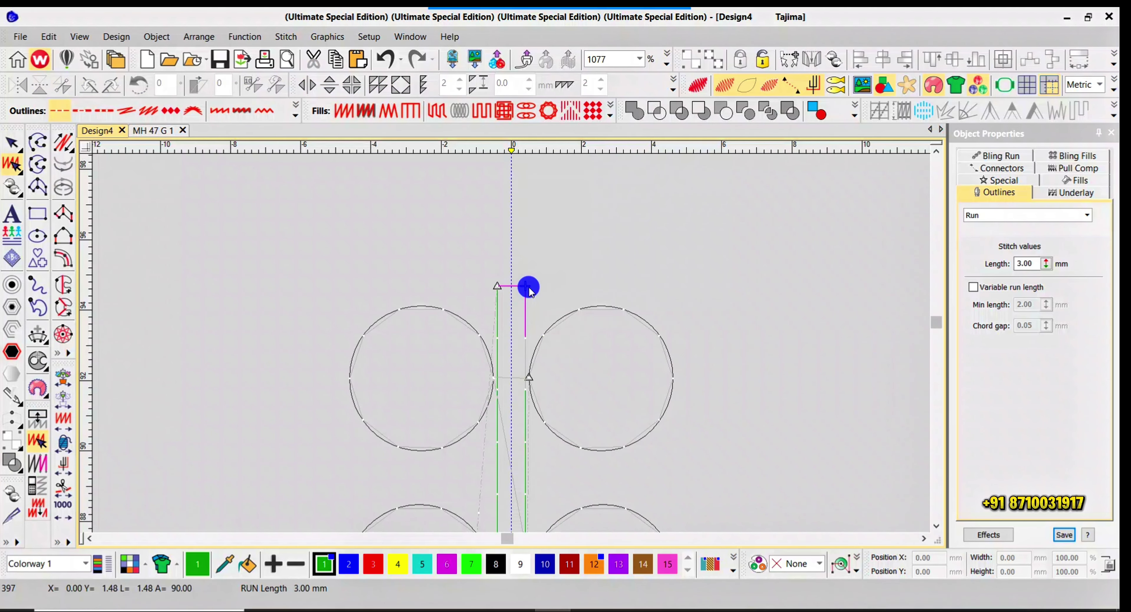
pyautogui.press('Escape')
pyautogui.scroll(-3, 518, 330)
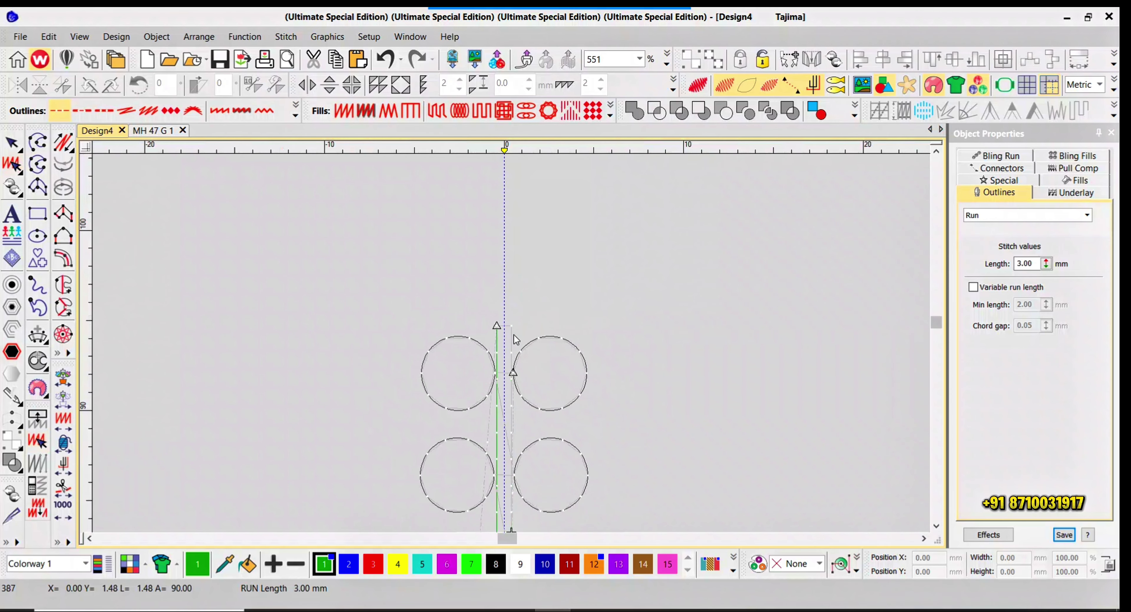
# - Place the needle position on the stem's left line, at the stitch beside the uppermost left circle
pyautogui.press('Down')
pyautogui.press('Down')
pyautogui.scroll(-4, 512, 299)
pyautogui.scroll(4, 513, 347)
pyautogui.press('Down')
pyautogui.press('Down')
pyautogui.scroll(-3, 512, 344)
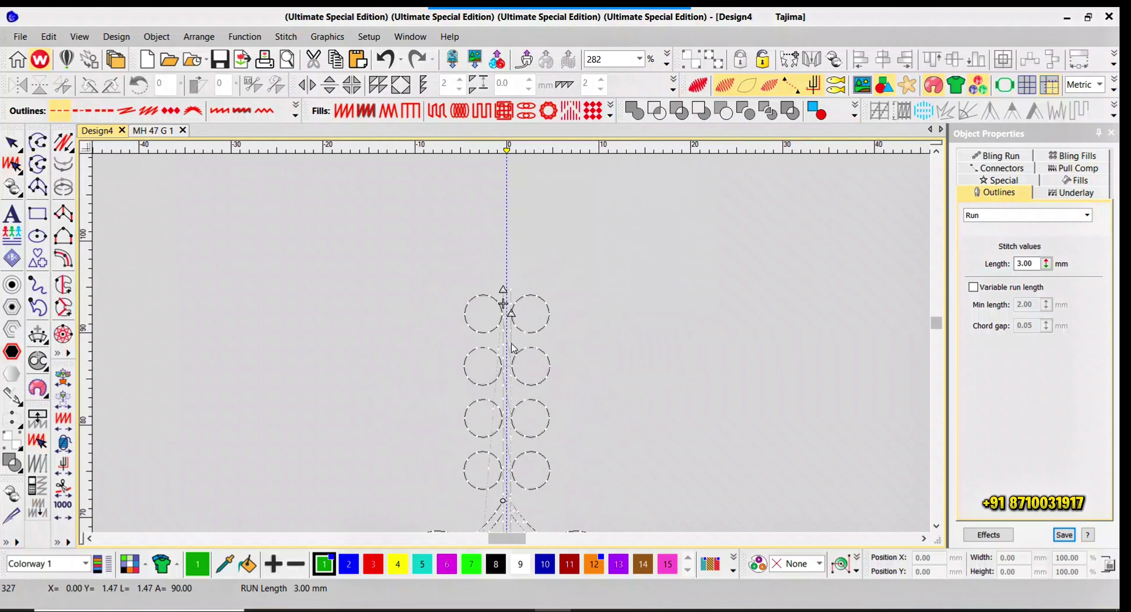
pyautogui.scroll(3, 512, 343)
pyautogui.press('Right')
pyautogui.scroll(1, 508, 346)
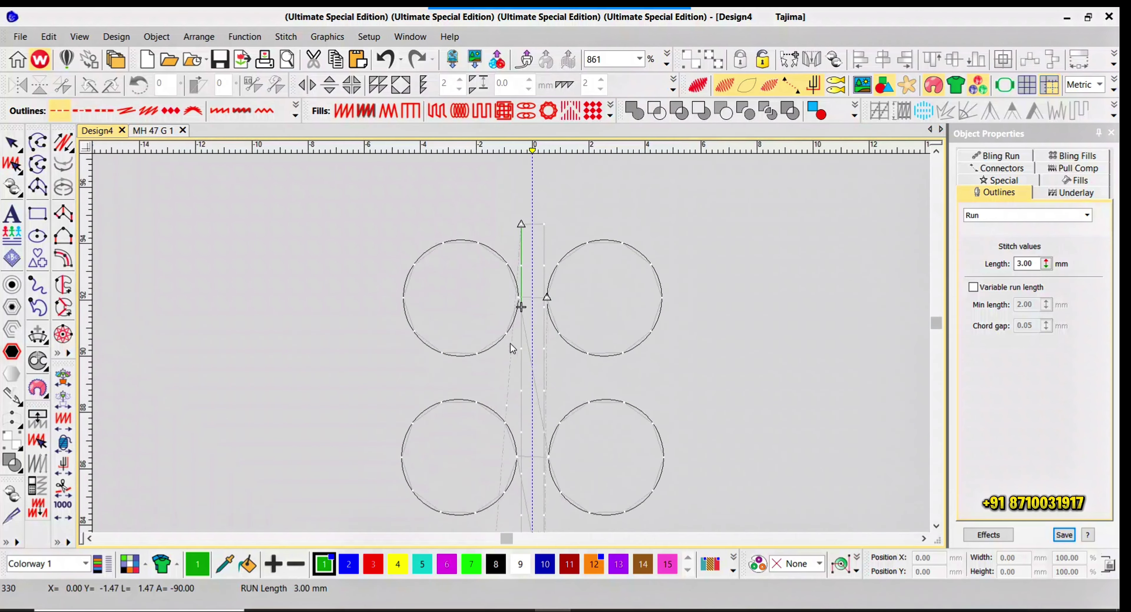
pyautogui.scroll(1, 512, 345)
pyautogui.scroll(-1, 514, 346)
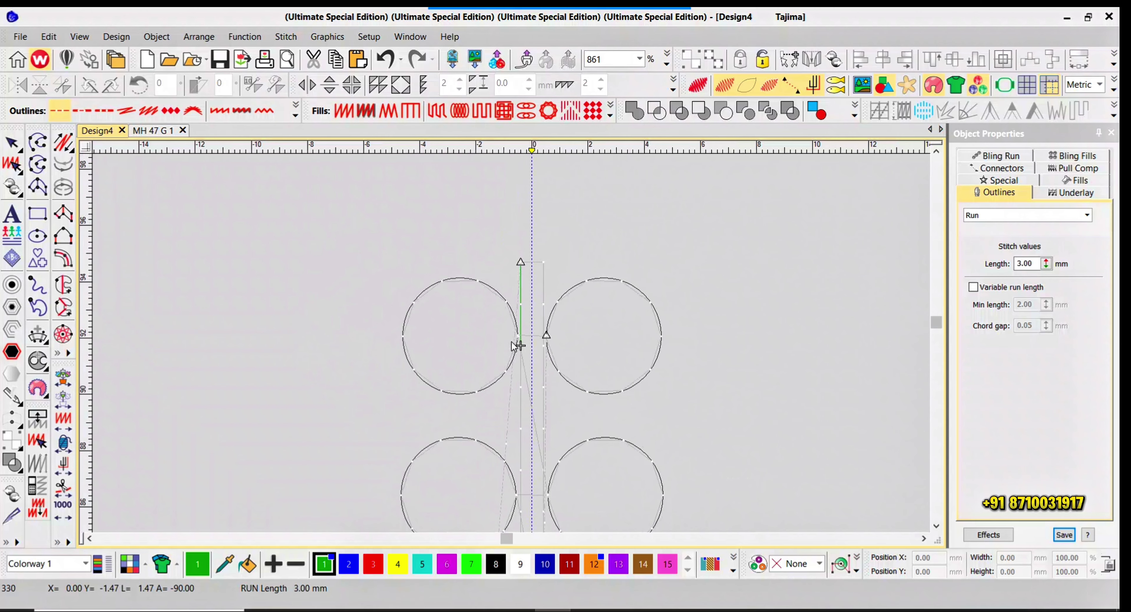
pyautogui.scroll(3, 511, 341)
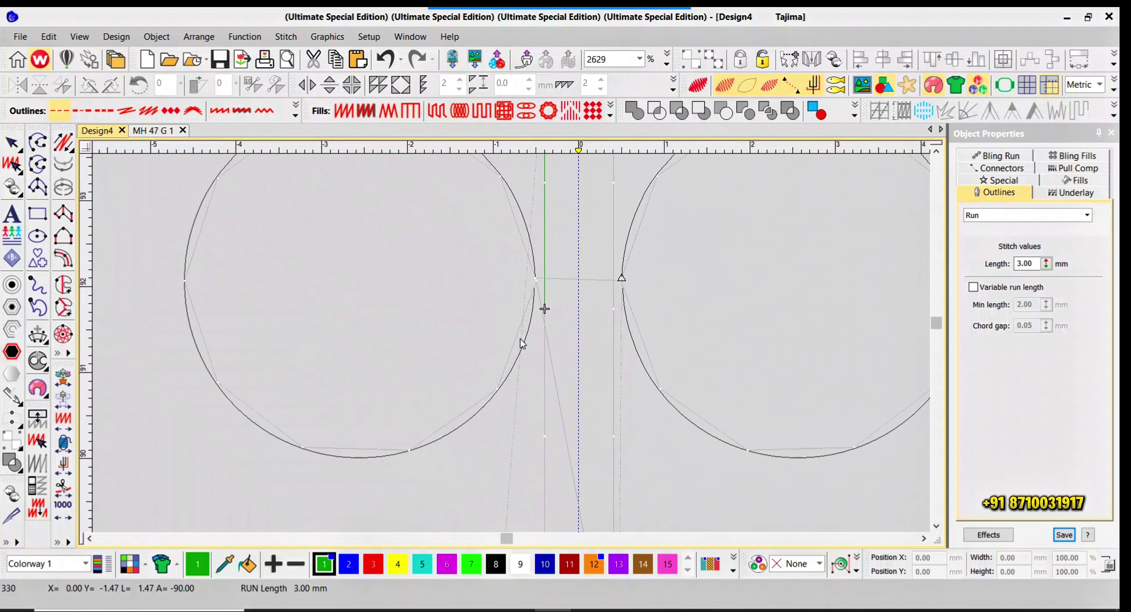
pyautogui.scroll(-1, 527, 327)
# - Cut the uppermost left circle and paste it into the stitch sequence at the needle position on the stem
pyautogui.click(509, 339)
pyautogui.scroll(-3, 513, 345)
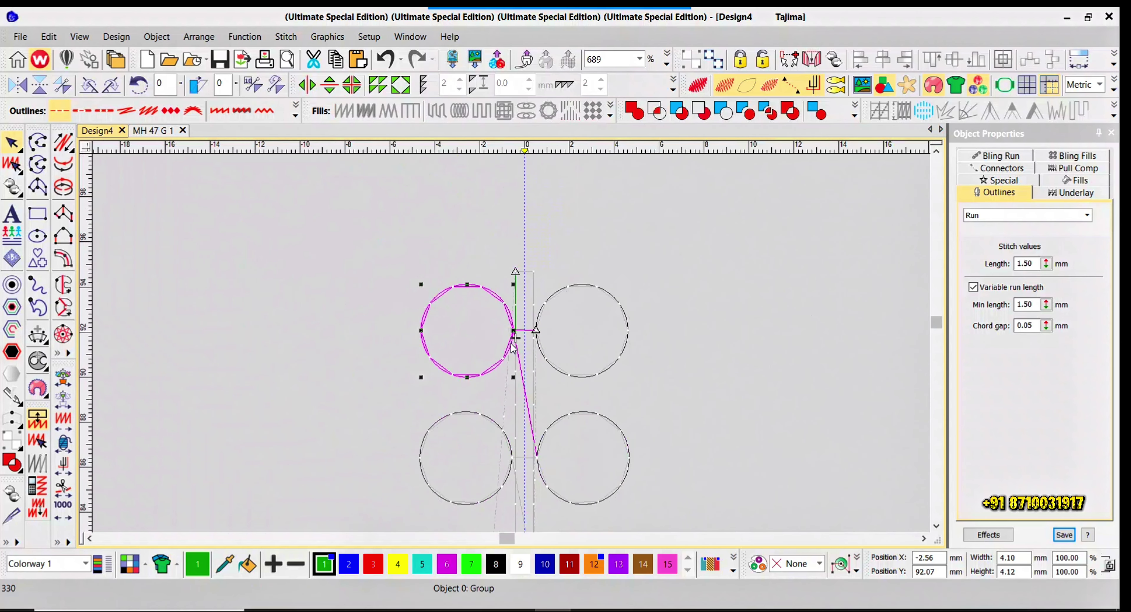
pyautogui.hotkey('ctrl', 'x')
pyautogui.hotkey('ctrl', 'v')
pyautogui.click(529, 357)
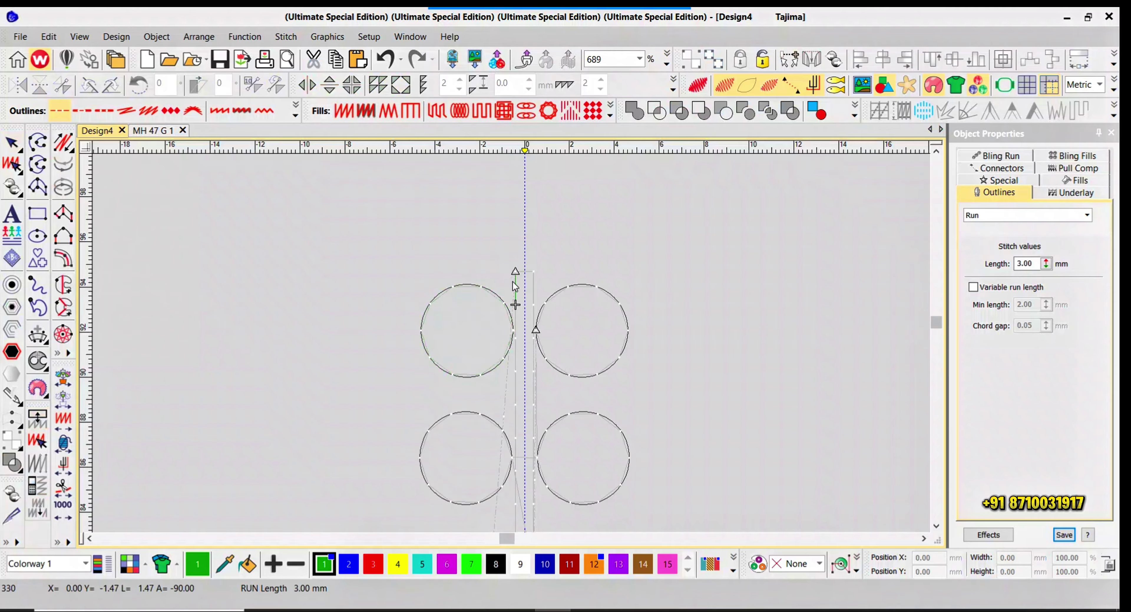
pyautogui.press('Right')
pyautogui.press('Right')
pyautogui.press('Right')
pyautogui.press('Right')
pyautogui.press('Right')
pyautogui.press('Right')
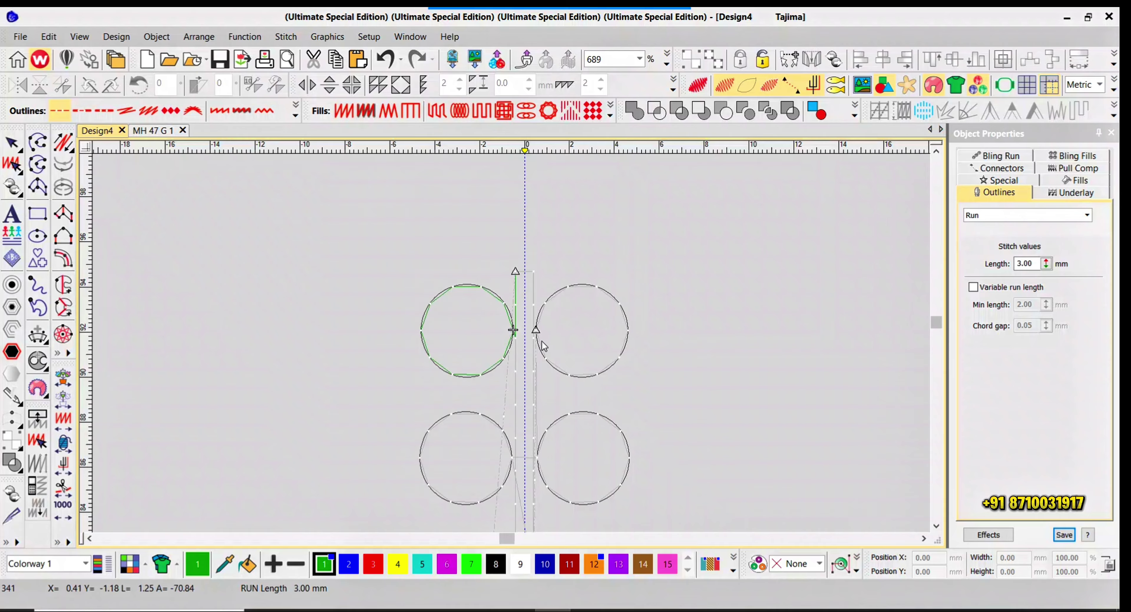
pyautogui.click(177, 257)
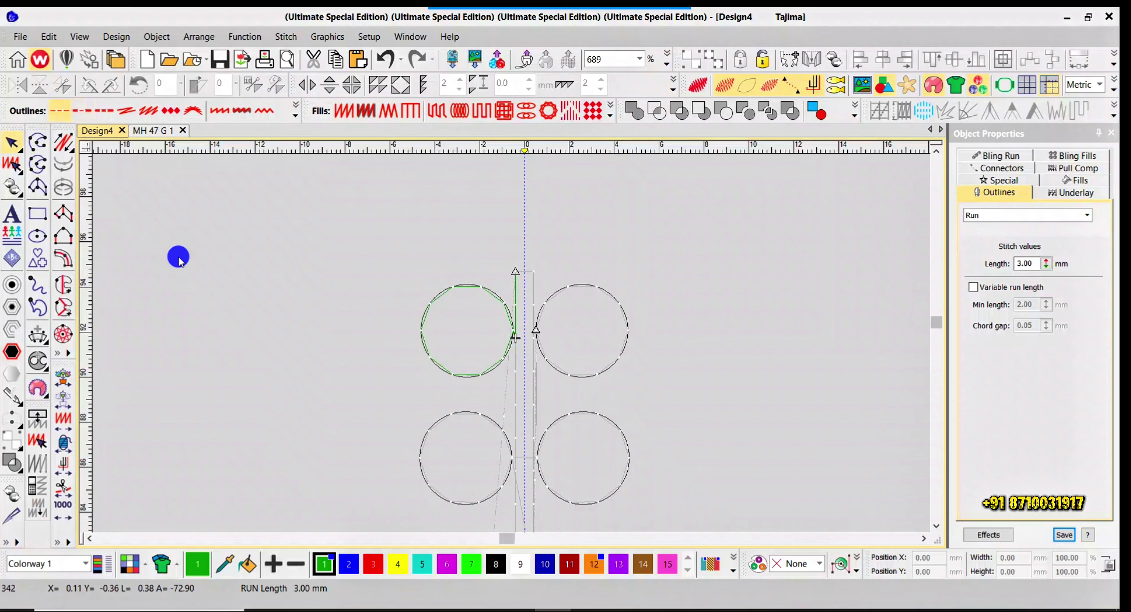
pyautogui.click(37, 285)
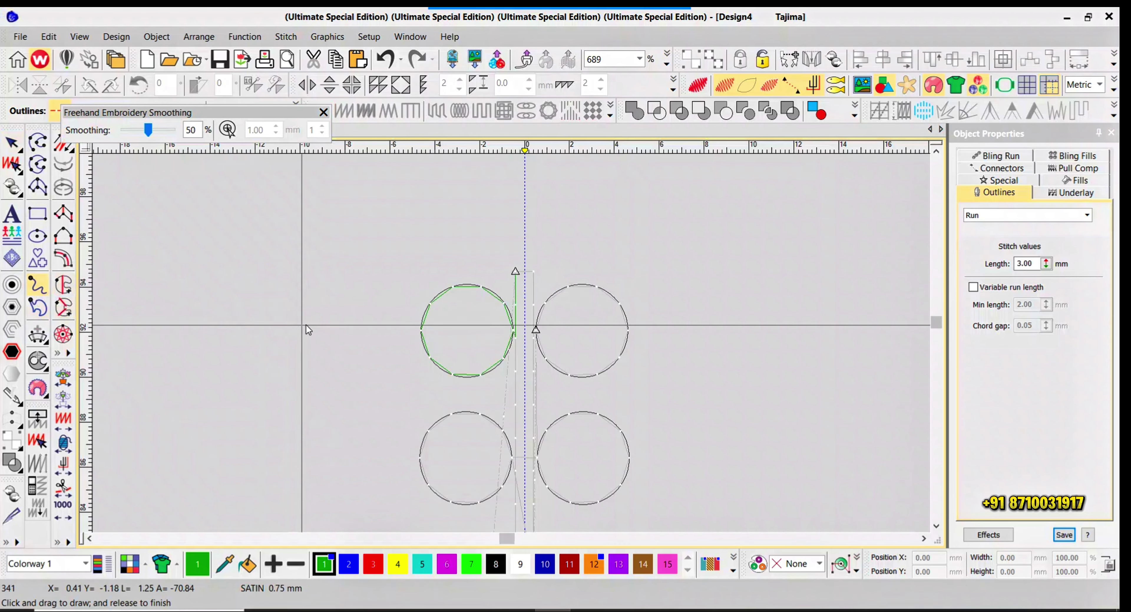
pyautogui.click(310, 315)
pyautogui.moveTo(311, 319); pyautogui.dragTo(274, 276)
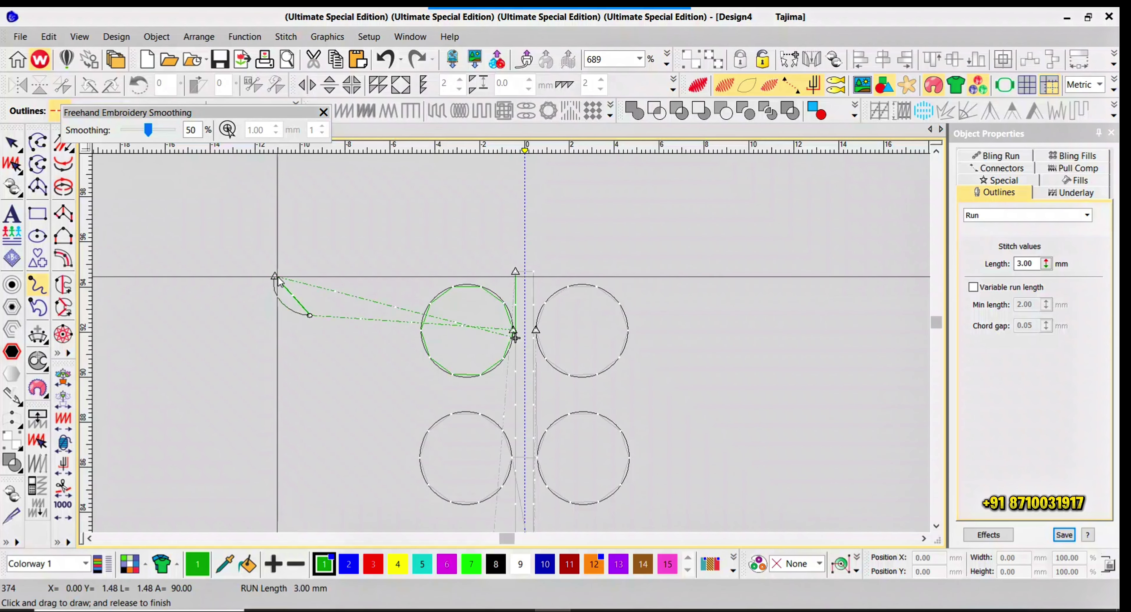
pyautogui.press('Escape')
pyautogui.press('Delete')
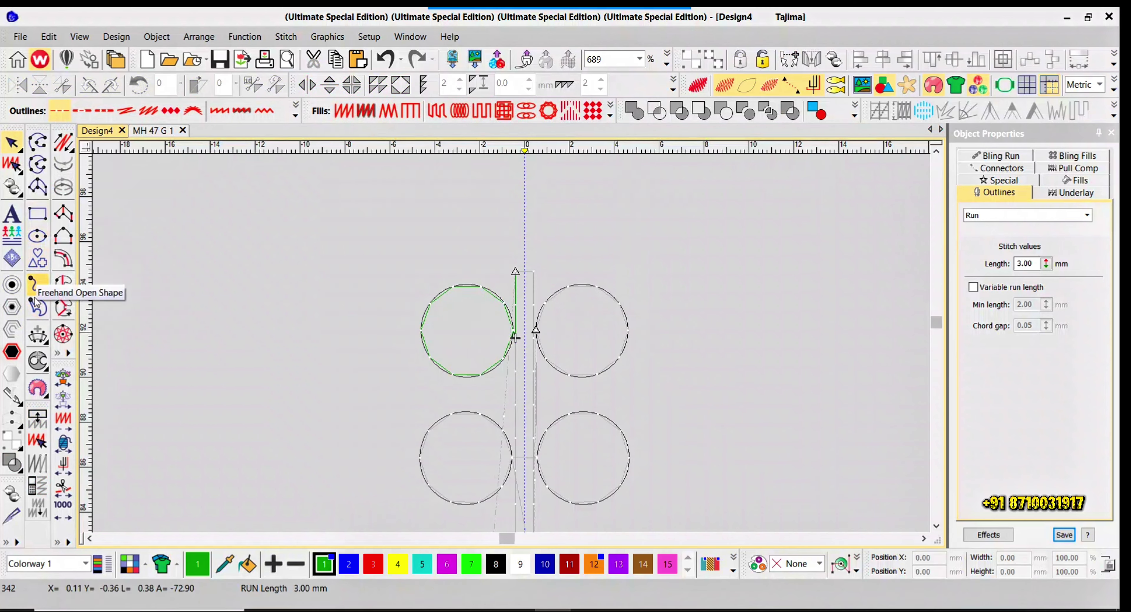
# - Draw a small freehand figure-eight run in the empty area beside the circles and place two touching circle copies above it
pyautogui.click(37, 306)
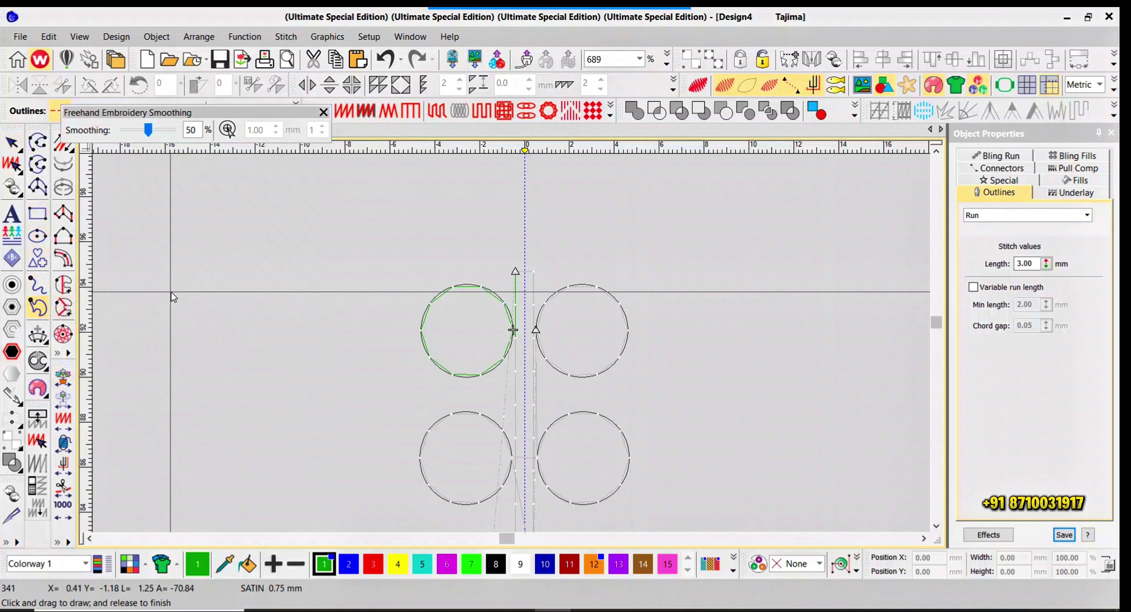
pyautogui.moveTo(247, 301)
pyautogui.mouseDown()
pyautogui.moveTo(218, 285)
pyautogui.moveTo(218, 254)
pyautogui.moveTo(253, 246)
pyautogui.moveTo(230, 223)
pyautogui.moveTo(217, 237)
pyautogui.moveTo(265, 272)
pyautogui.moveTo(248, 301)
pyautogui.mouseUp()
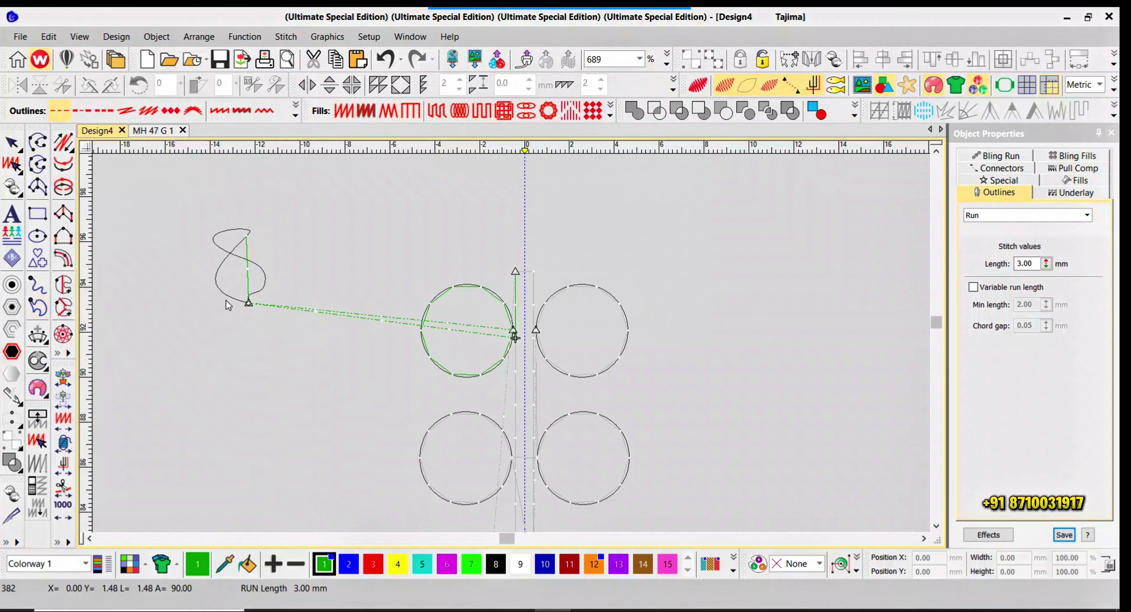
pyautogui.click(478, 288)
pyautogui.moveTo(477, 289); pyautogui.dragTo(353, 256)
pyautogui.moveTo(533, 303); pyautogui.dragTo(423, 298)
# - Re-sequence the left circle copy so it stitches out from the point where it touches the right copy
pyautogui.scroll(5, 173, 299)
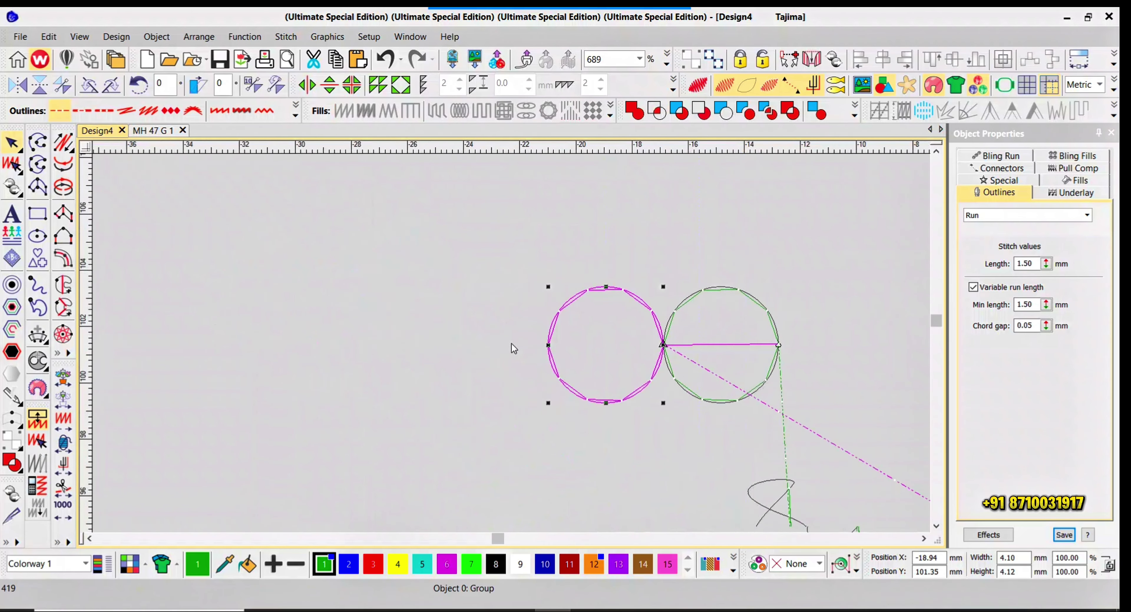
pyautogui.press('e')
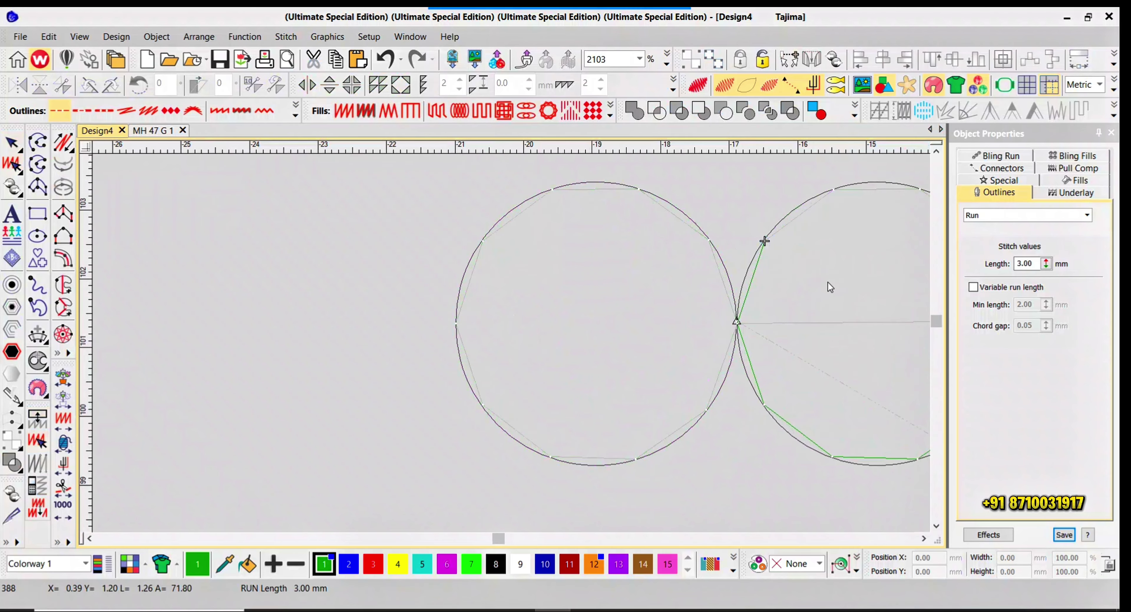
pyautogui.click(729, 288)
pyautogui.scroll(-5, 522, 337)
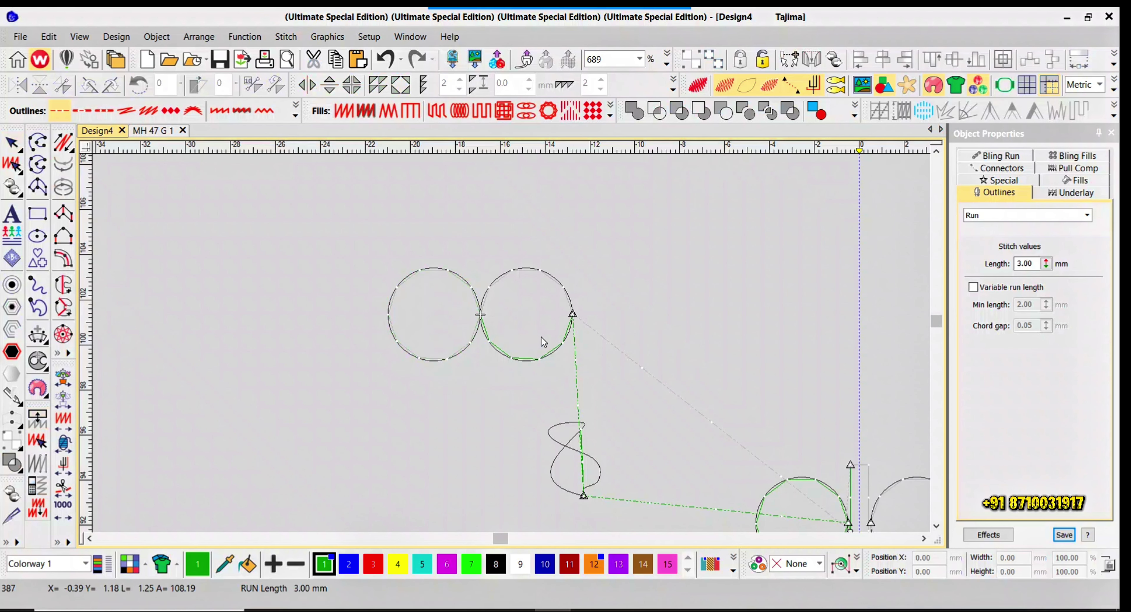
# - Travel through the stitches of both circle copies to examine how their runs follow each other
pyautogui.press('Left')
pyautogui.press('Left')
pyautogui.press('Left')
pyautogui.press('Left')
pyautogui.press('Right')
pyautogui.press('Right')
pyautogui.press('Right')
pyautogui.press('Right')
pyautogui.press('Right')
pyautogui.press('Right')
pyautogui.press('Right')
pyautogui.press('Right')
pyautogui.press('Right')
pyautogui.press('Right')
pyautogui.press('Right')
pyautogui.press('Right')
pyautogui.press('Right')
pyautogui.press('Right')
pyautogui.press('Right')
pyautogui.press('Right')
pyautogui.press('Right')
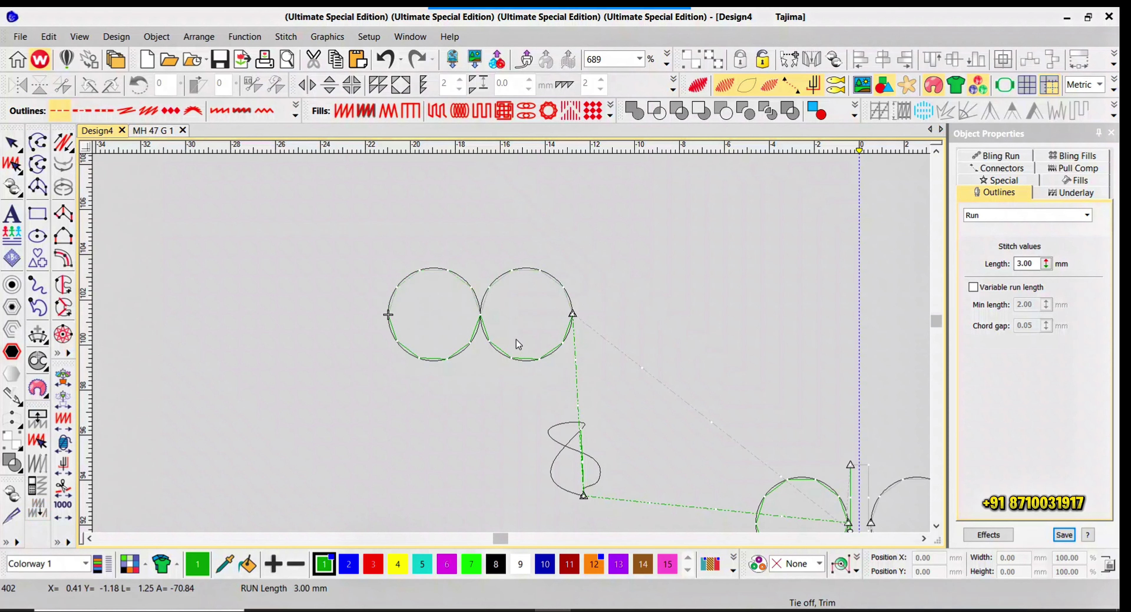
# - Try to reroute the left circle copy's stitches between its far side and the point where both copies touch
pyautogui.click(466, 286)
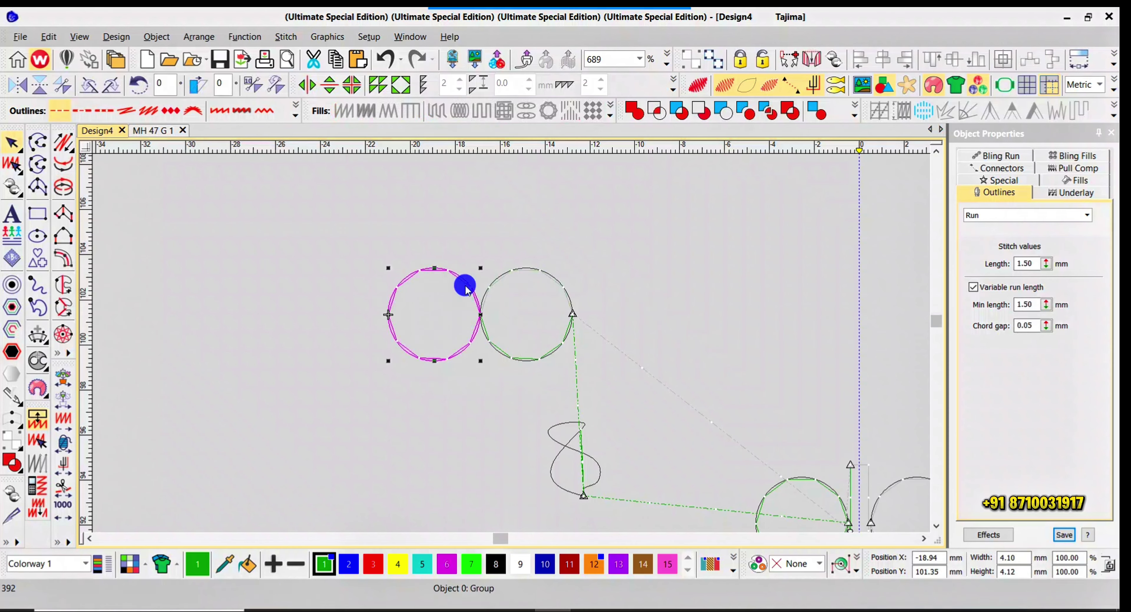
pyautogui.hotkey('alt', 'e')
pyautogui.press('r')
pyautogui.press('c')
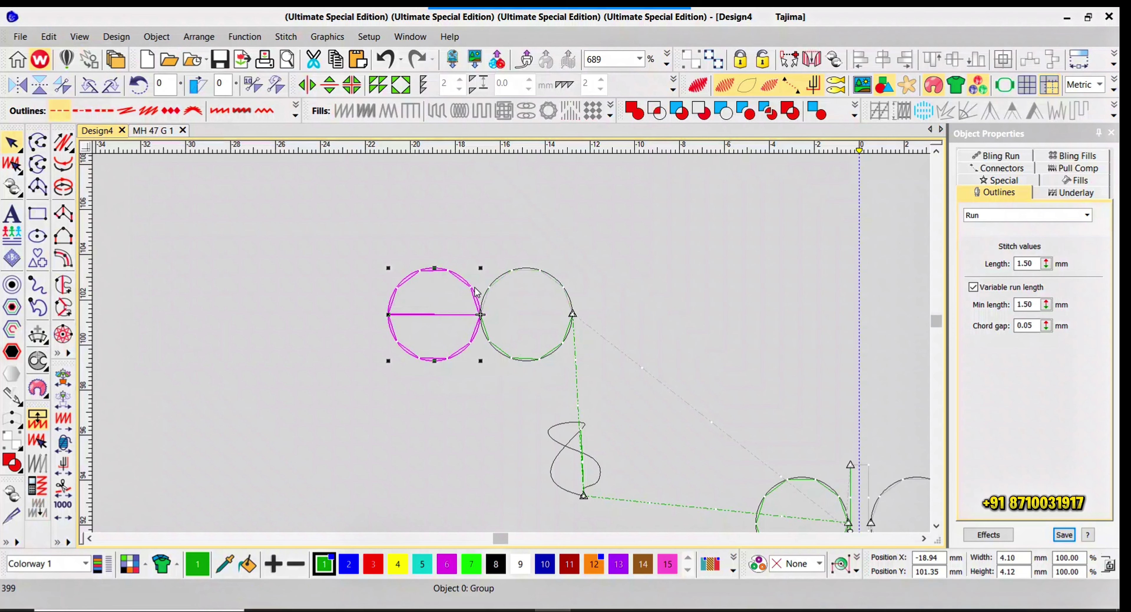
pyautogui.scroll(-5, 474, 292)
pyautogui.scroll(3, 528, 339)
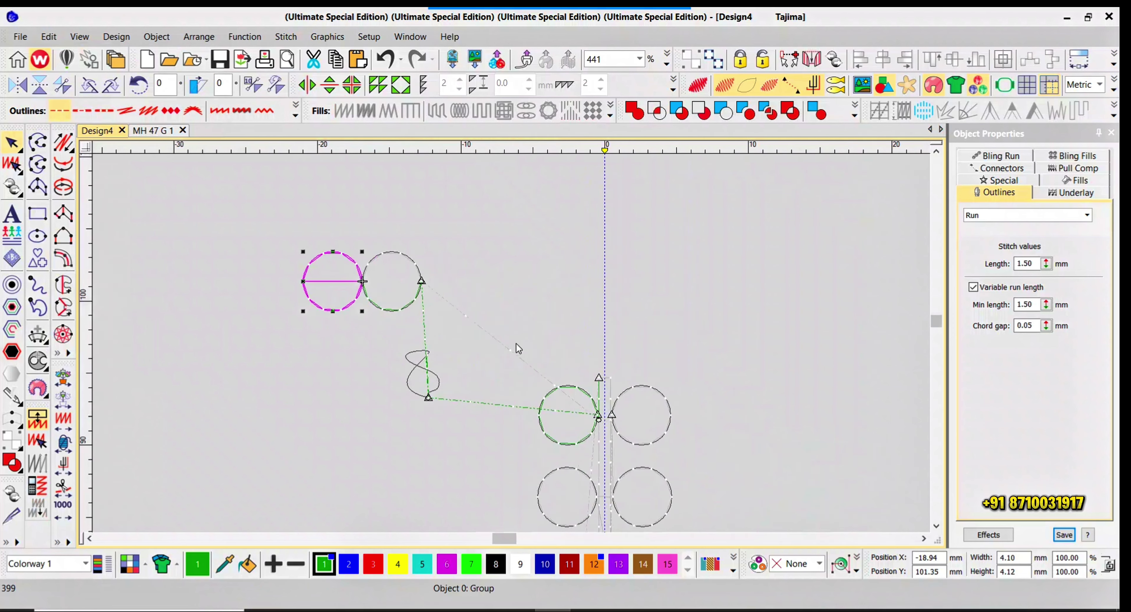
pyautogui.scroll(-1, 532, 361)
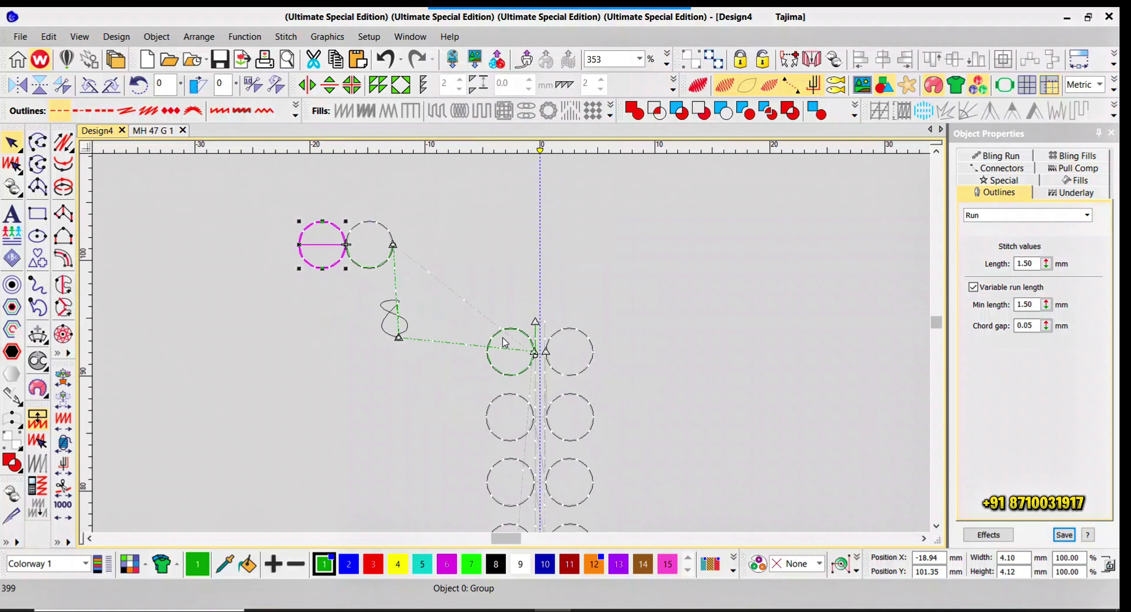
pyautogui.scroll(3, 504, 342)
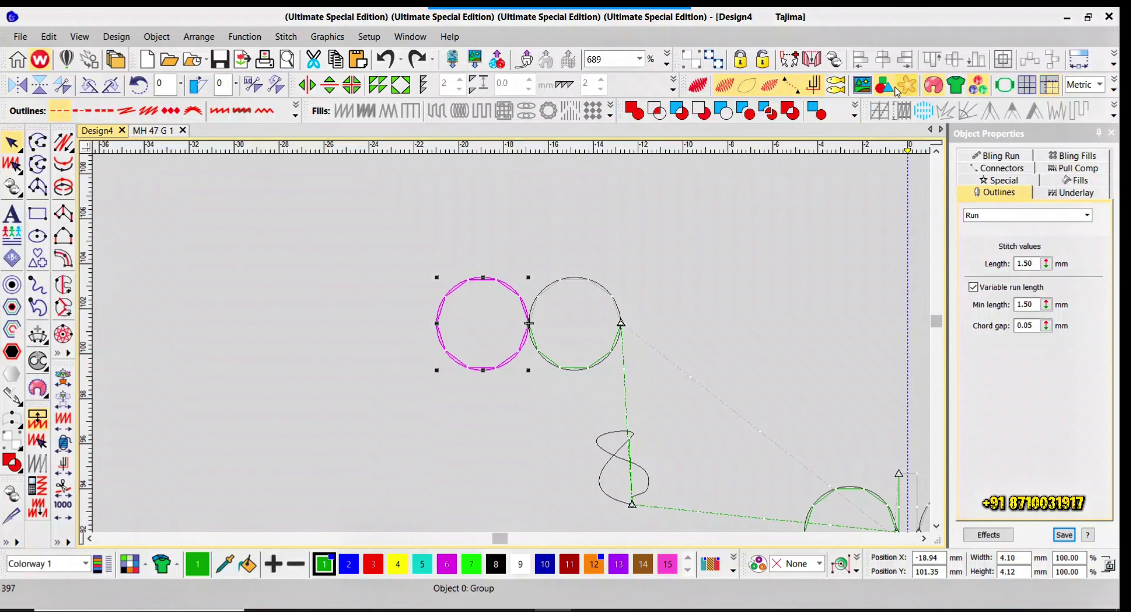
# - Reshape the left circle copy by moving its lower-left point onto the point where the two copies touch
pyautogui.click(636, 113)
pyautogui.scroll(3, 499, 350)
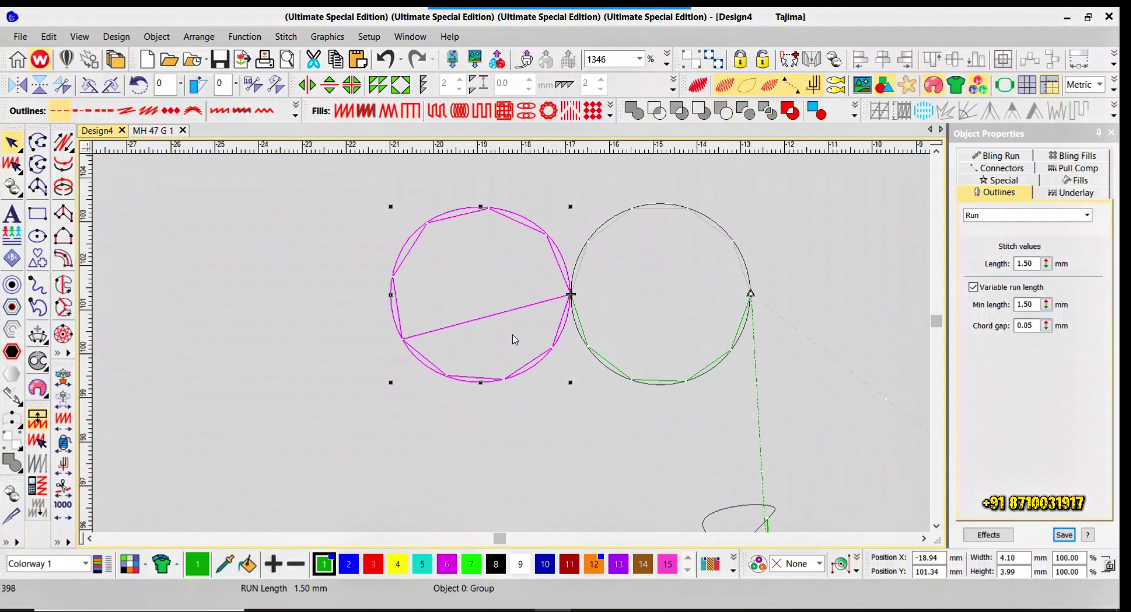
pyautogui.press('h')
pyautogui.moveTo(403, 339); pyautogui.dragTo(568, 289)
pyautogui.press('Escape')
pyautogui.scroll(-3, 510, 343)
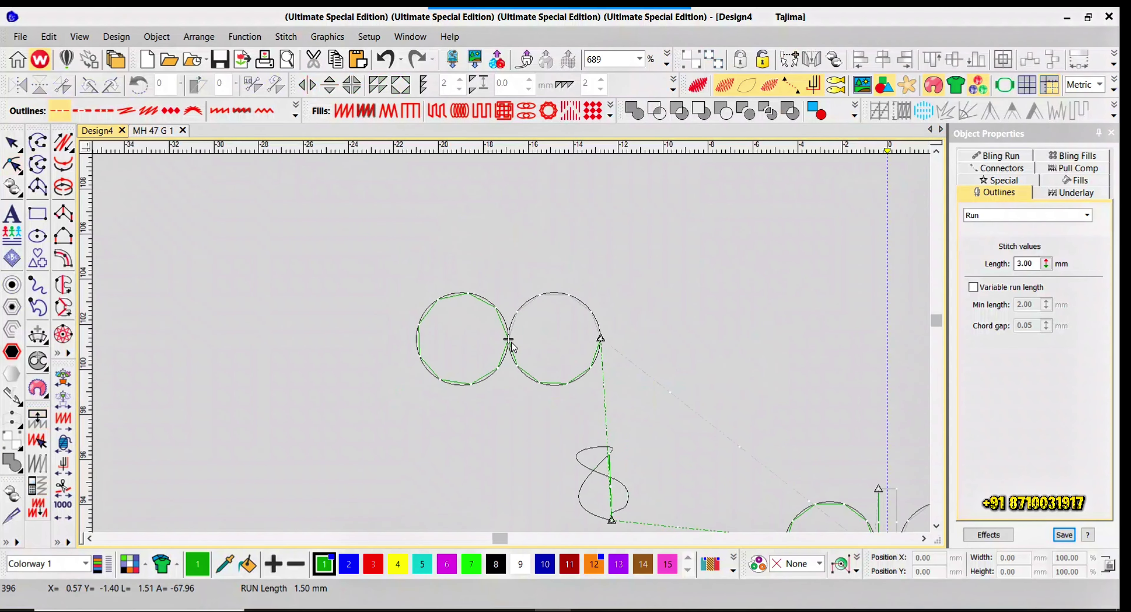
pyautogui.scroll(-2, 509, 329)
pyautogui.scroll(4, 531, 338)
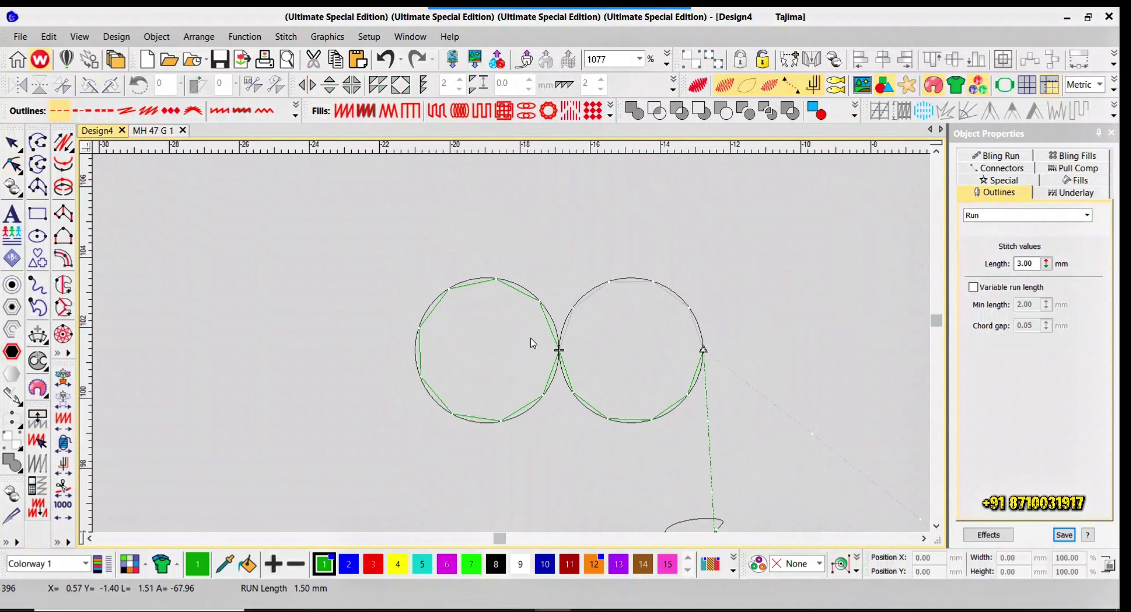
# - Travel through the left circle copy's stitches and select it to check where its run starts and ends
pyautogui.press('Up')
pyautogui.press('Right')
pyautogui.press('Right')
pyautogui.press('Right')
pyautogui.press('Right')
pyautogui.press('Right')
pyautogui.press('Right')
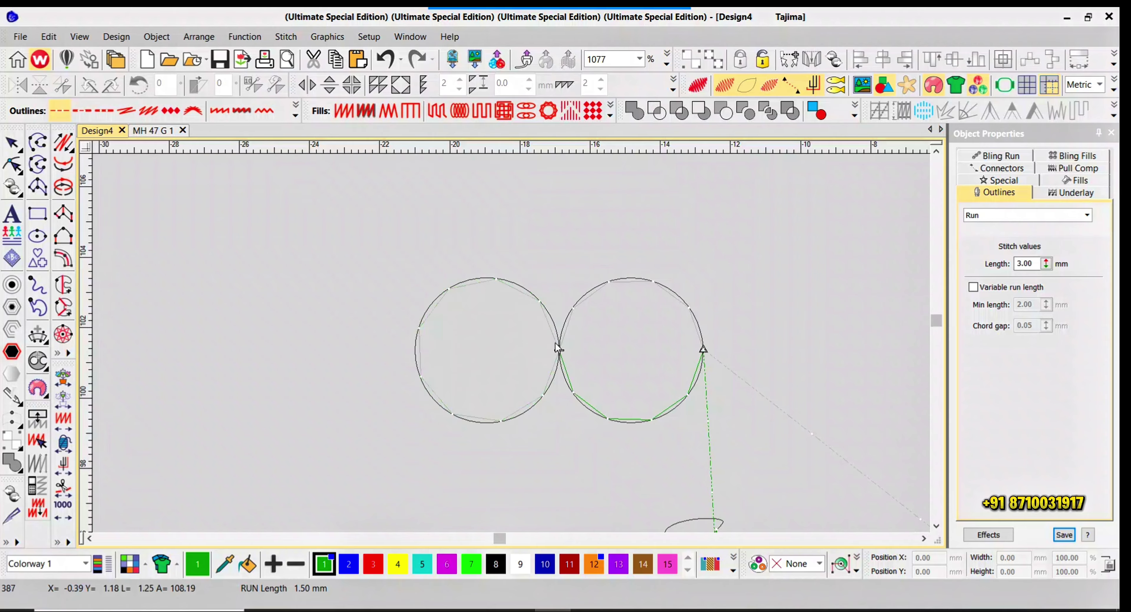
pyautogui.click(547, 384)
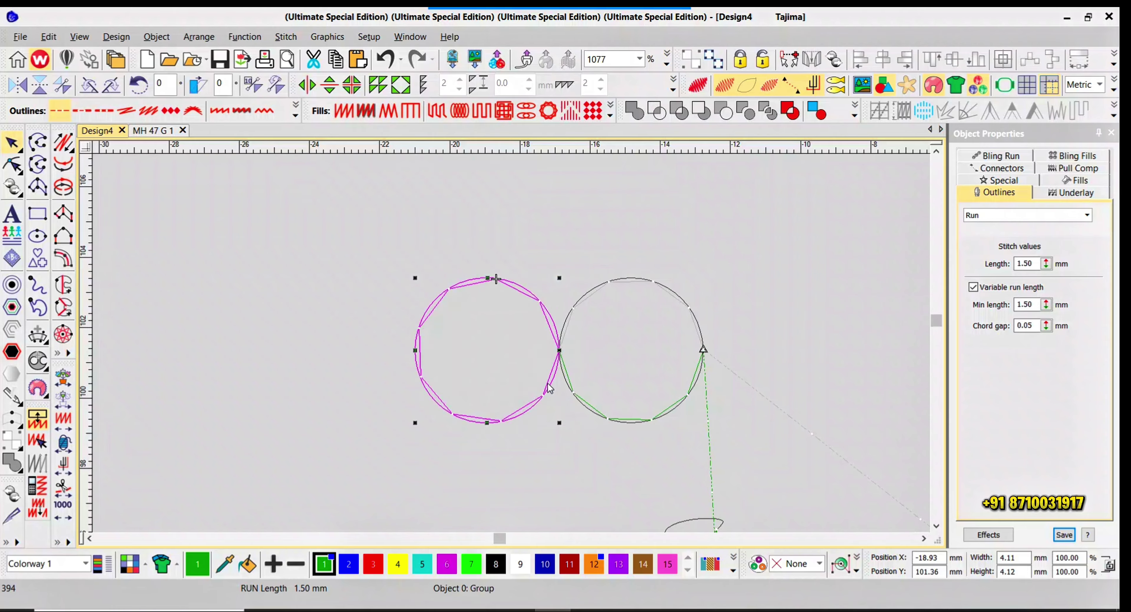
pyautogui.hotkey('alt', 'e')
pyautogui.press('r')
pyautogui.press('Return')
pyautogui.press('Escape')
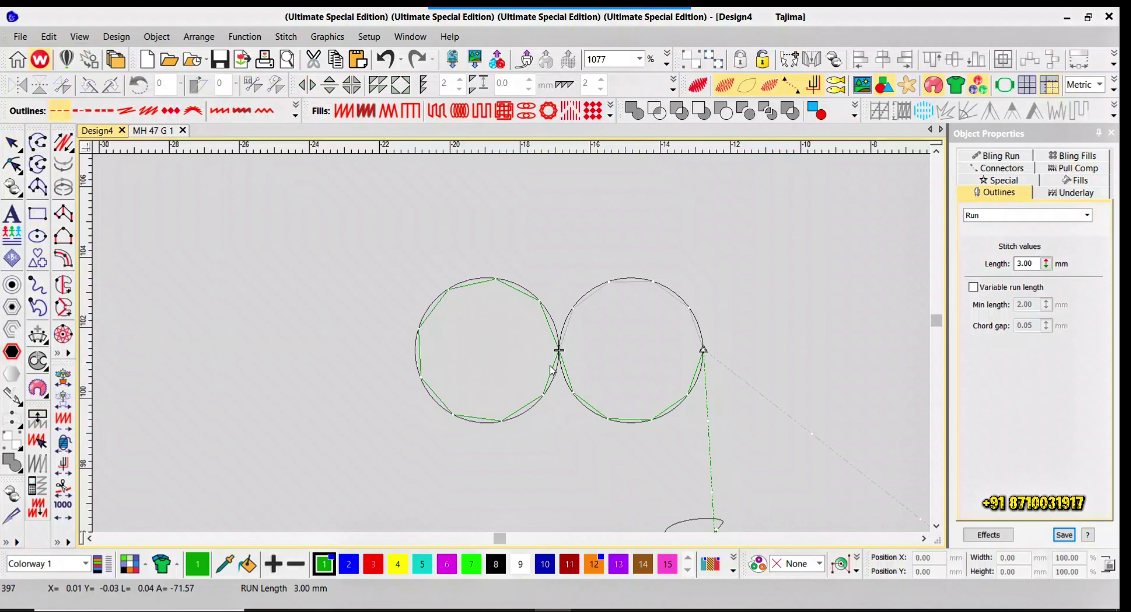
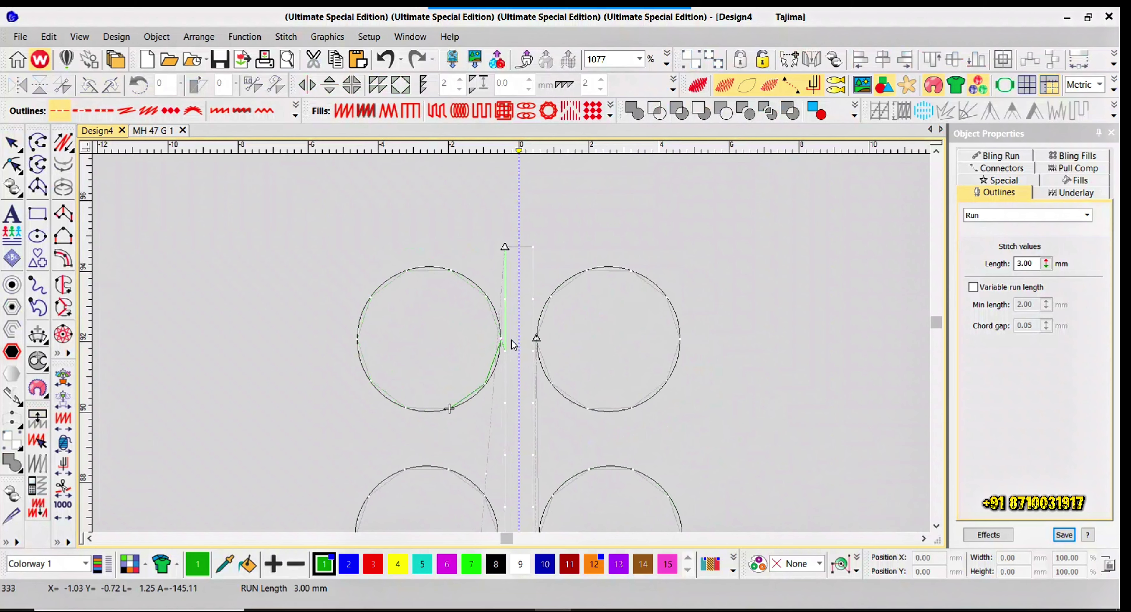
# - Travel from the stem's upper stitches into the uppermost left circle to check how the run enters it
pyautogui.press('Up')
pyautogui.press('Right')
pyautogui.press('Right')
pyautogui.press('Right')
pyautogui.press('Right')
pyautogui.press('Right')
pyautogui.press('Right')
pyautogui.press('Right')
pyautogui.press('Right')
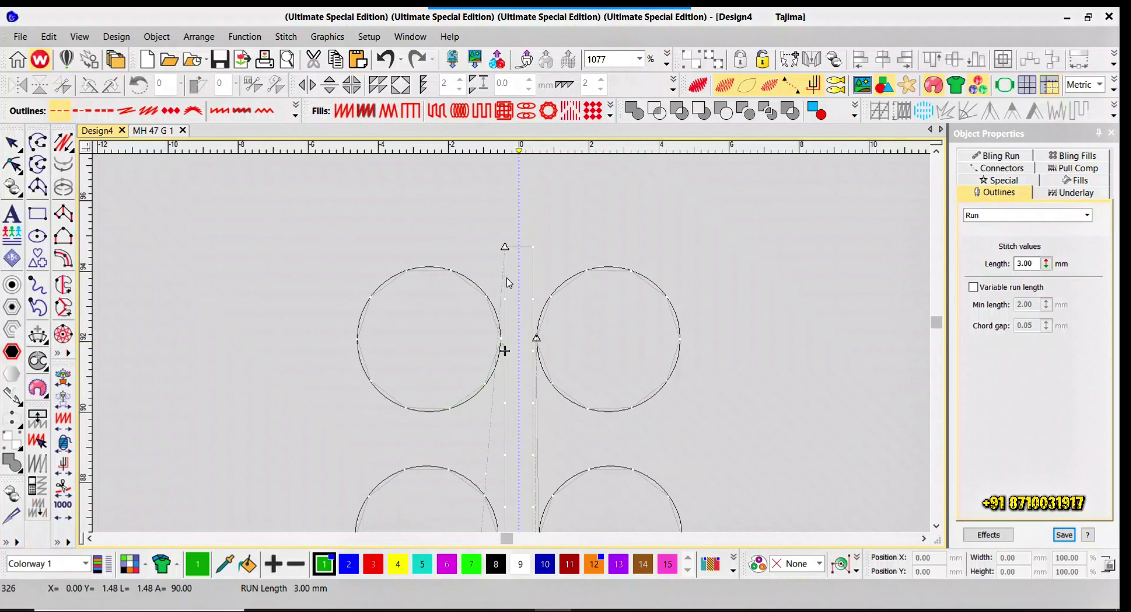
pyautogui.press('Right')
pyautogui.press('Right')
pyautogui.press('Right')
pyautogui.press('Right')
pyautogui.press('Right')
pyautogui.press('Right')
pyautogui.press('Right')
pyautogui.press('Right')
pyautogui.press('Right')
pyautogui.press('Right')
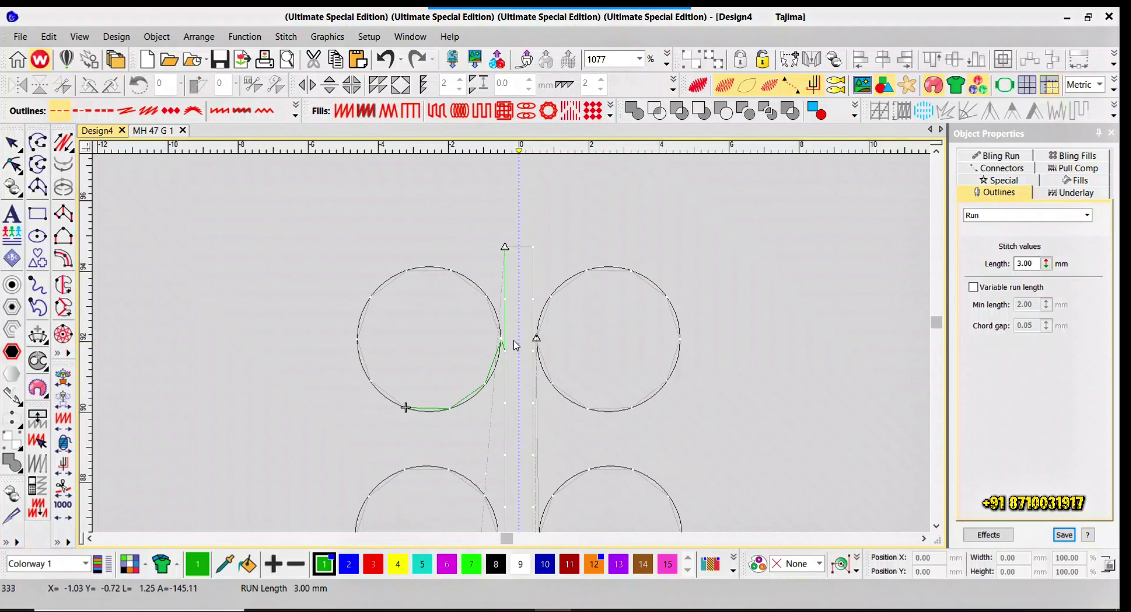
# - Trace the uppermost left circle's full stitch run and check how it returns to the stem line
pyautogui.click(499, 363)
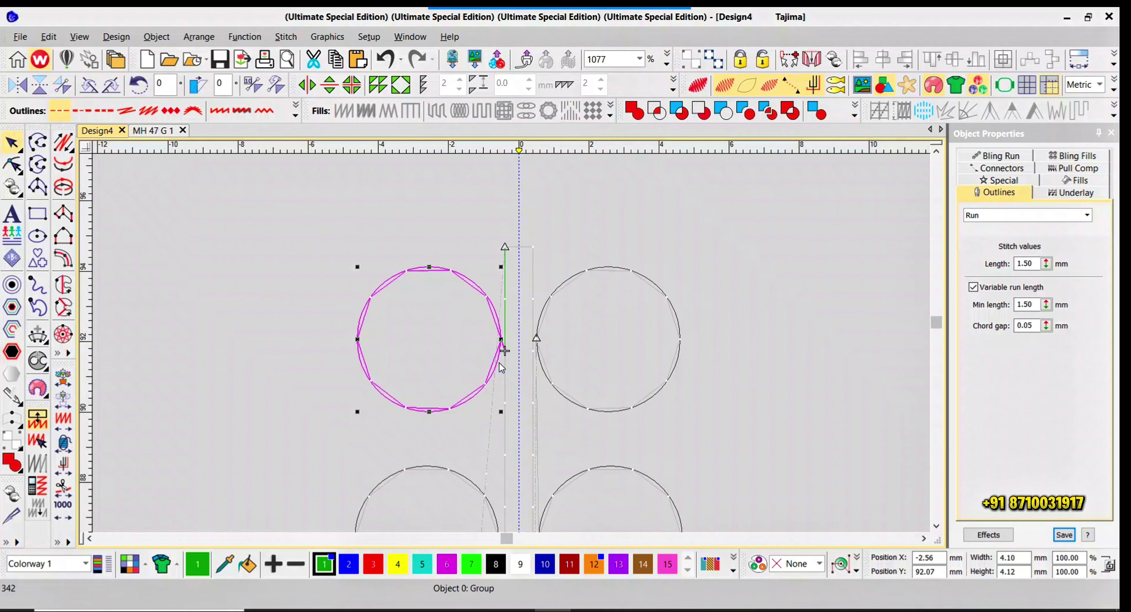
pyautogui.press('Escape')
pyautogui.press('Left')
pyautogui.press('Left')
pyautogui.press('Left')
pyautogui.press('Left')
pyautogui.press('Left')
pyautogui.press('Left')
pyautogui.press('Left')
pyautogui.press('Left')
pyautogui.press('Left')
pyautogui.press('Left')
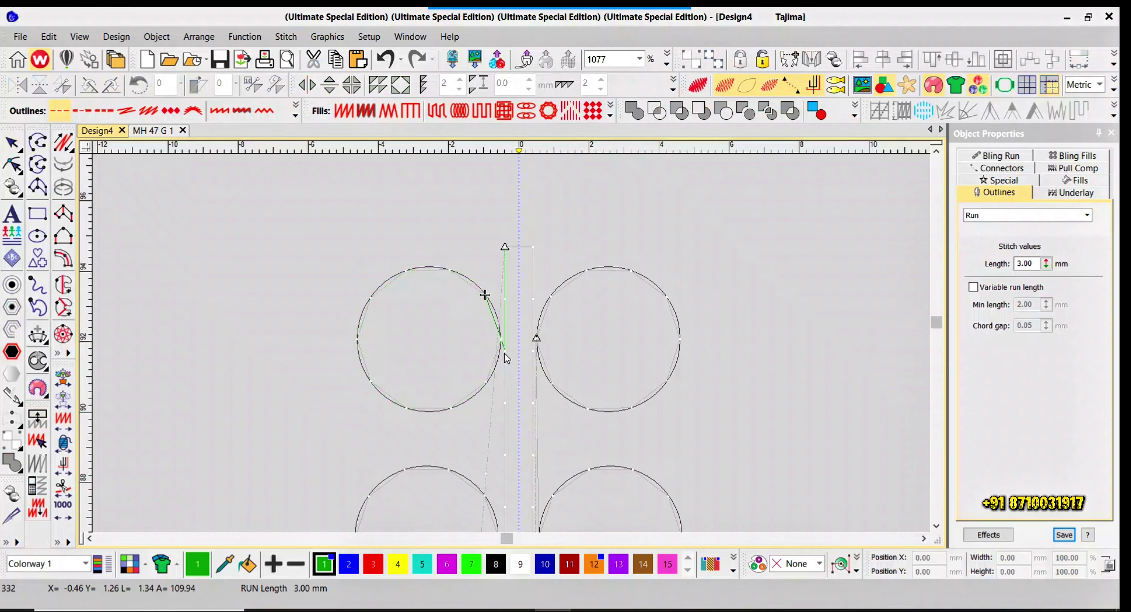
pyautogui.press('Left')
pyautogui.press('Right')
pyautogui.press('Right')
pyautogui.press('Right')
pyautogui.press('Right')
pyautogui.press('Right')
pyautogui.press('Right')
pyautogui.press('Right')
pyautogui.press('Right')
pyautogui.press('Right')
pyautogui.press('Right')
pyautogui.press('Right')
pyautogui.press('Right')
pyautogui.scroll(1, 510, 343)
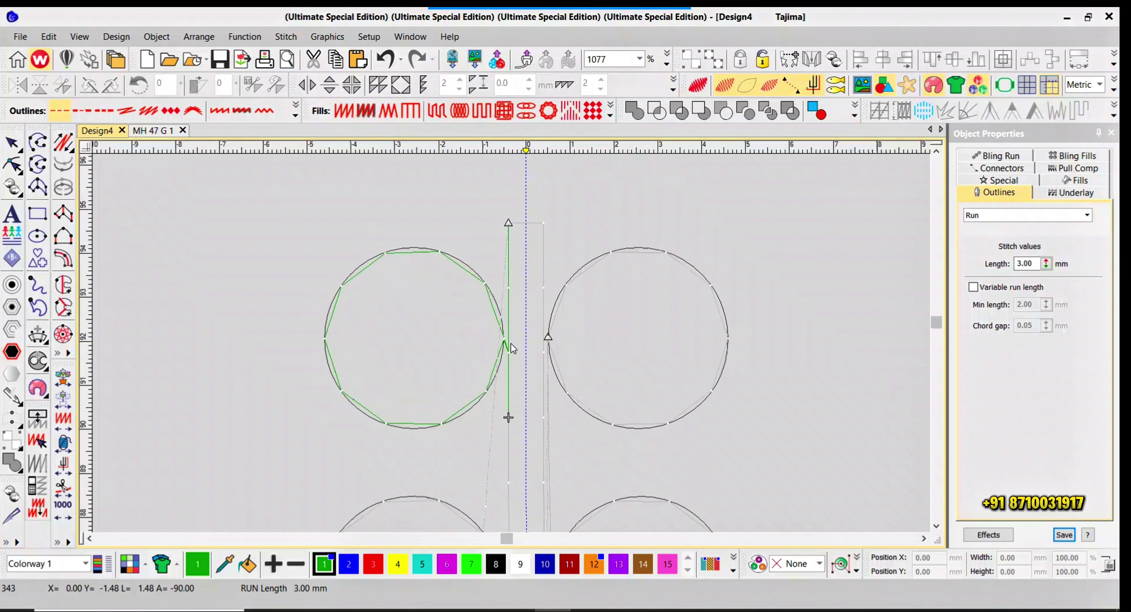
pyautogui.scroll(1, 510, 344)
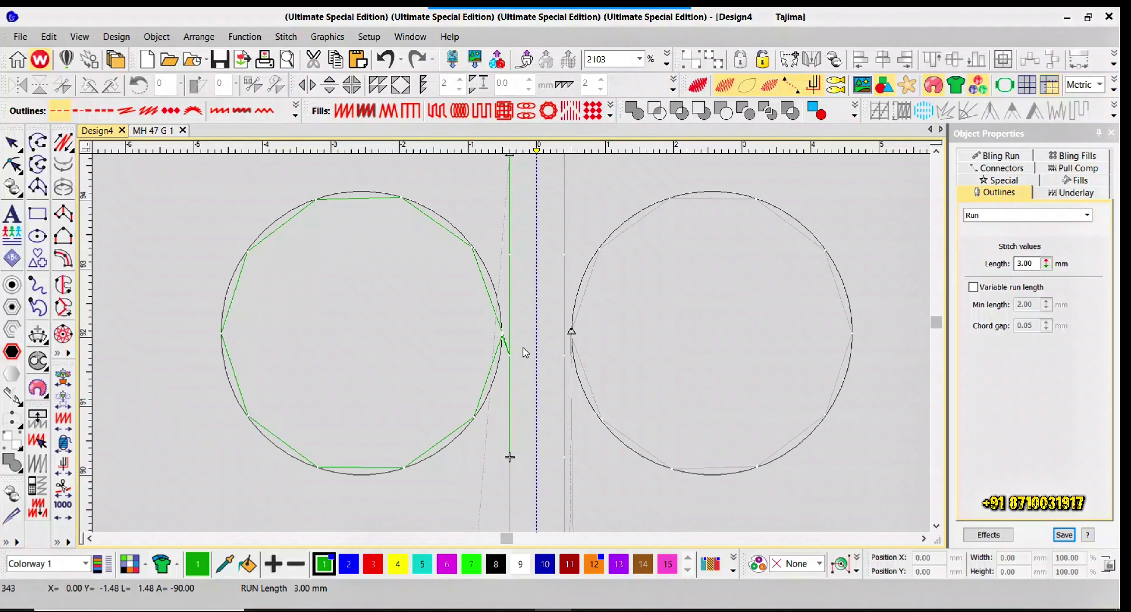
# - Step through the uppermost left circle's stitches again to check its entry from and exit to the stem
pyautogui.click(485, 393)
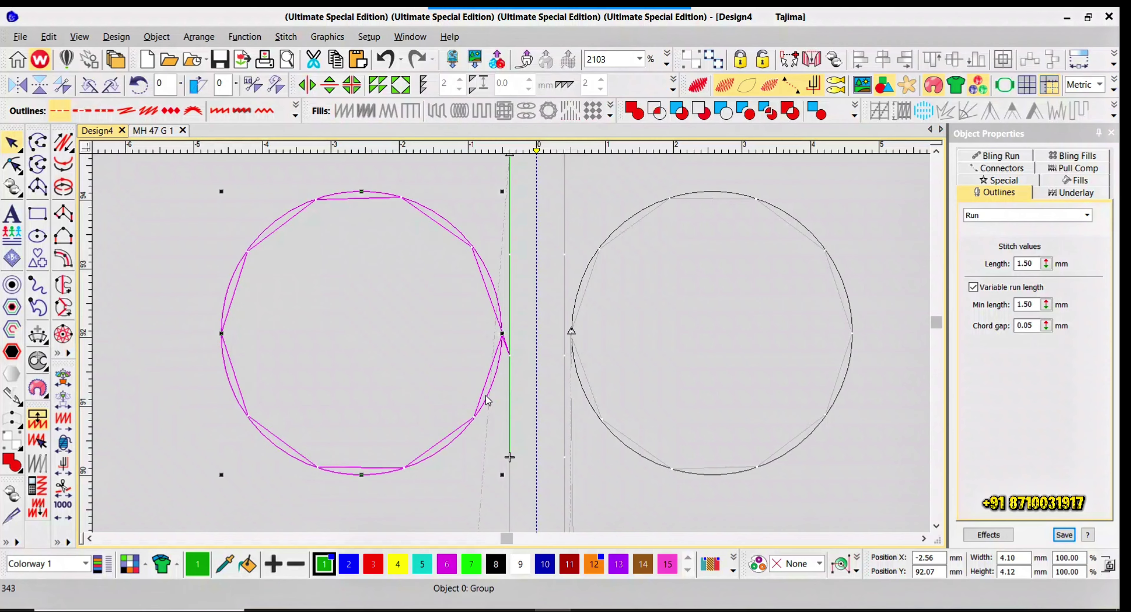
pyautogui.press('Escape')
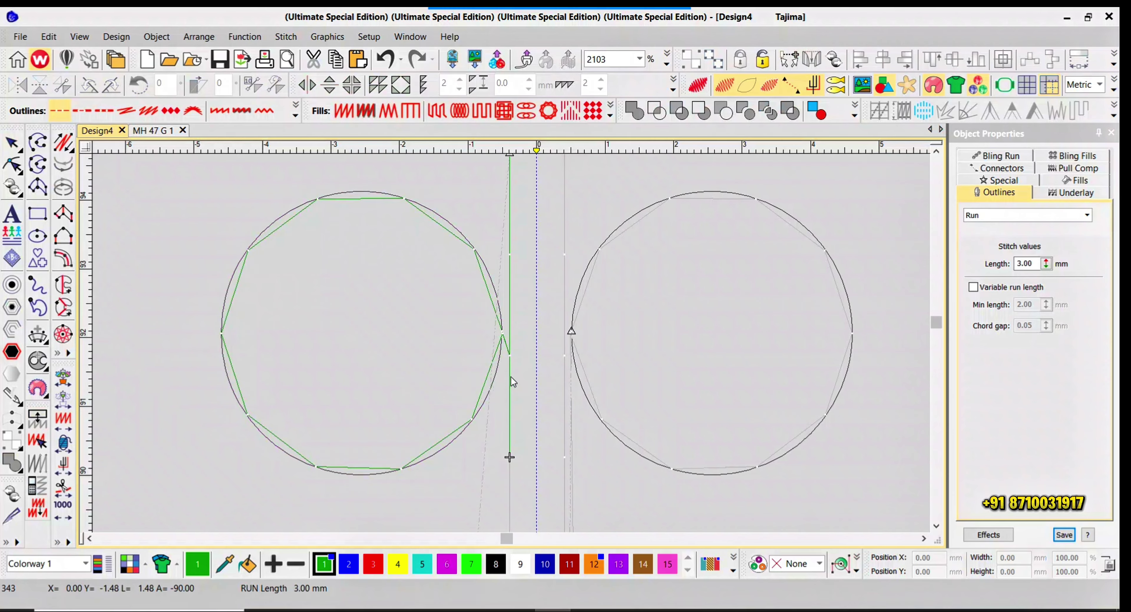
pyautogui.press('Up')
pyautogui.press('Right')
pyautogui.press('Right')
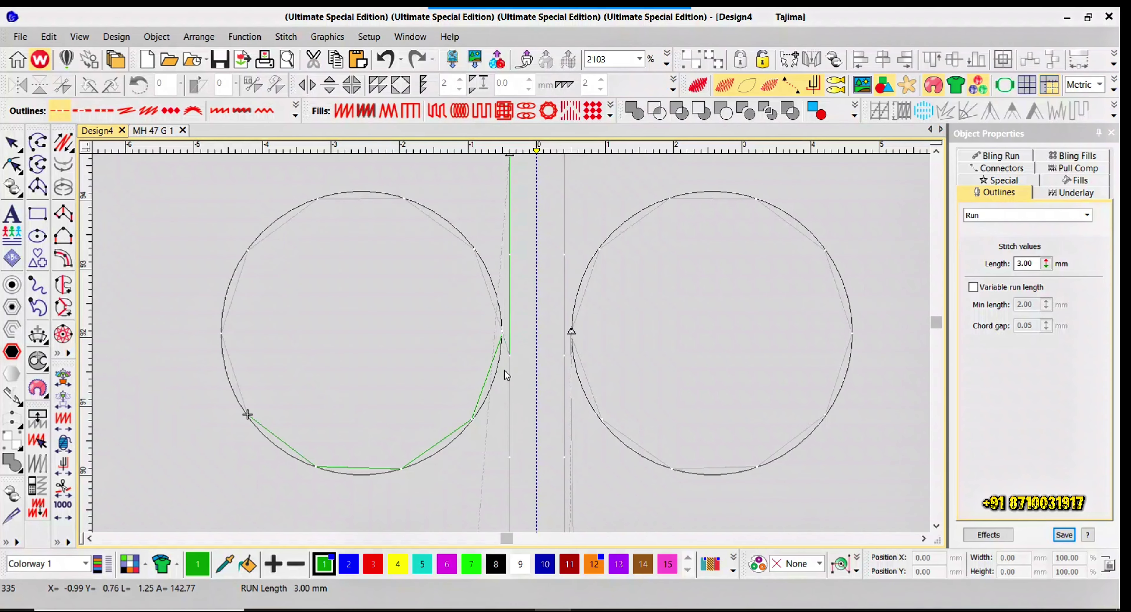
pyautogui.press('Right')
pyautogui.press('Right')
pyautogui.press('Right')
pyautogui.press('Right')
pyautogui.press('Right')
pyautogui.press('Right')
pyautogui.press('Right')
pyautogui.press('Right')
pyautogui.press('Right')
# - Cut the second left circle and paste it into the stitching sequence at the stem stitch beside it
pyautogui.scroll(-1, 514, 364)
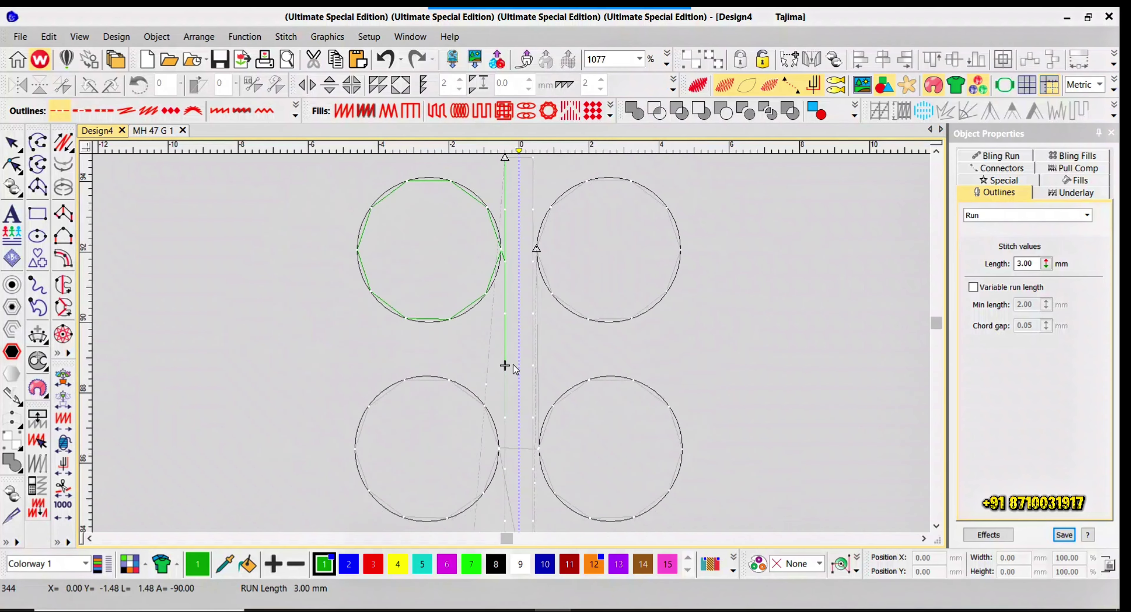
pyautogui.press('Right')
pyautogui.scroll(1, 514, 365)
pyautogui.press('Escape')
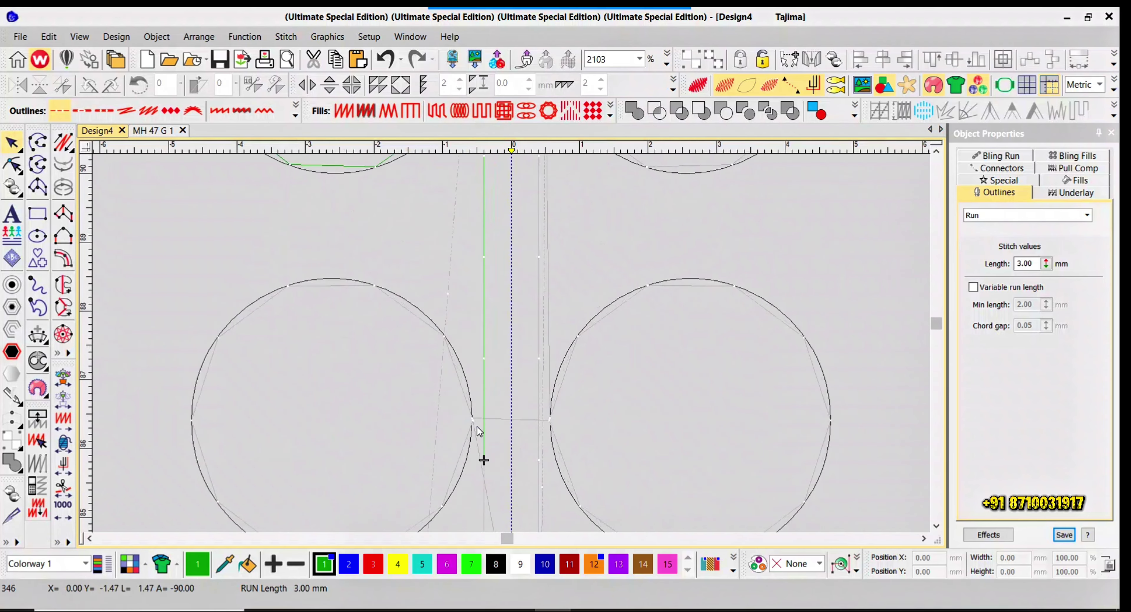
pyautogui.click(483, 415)
pyautogui.press('Escape')
pyautogui.press('Left')
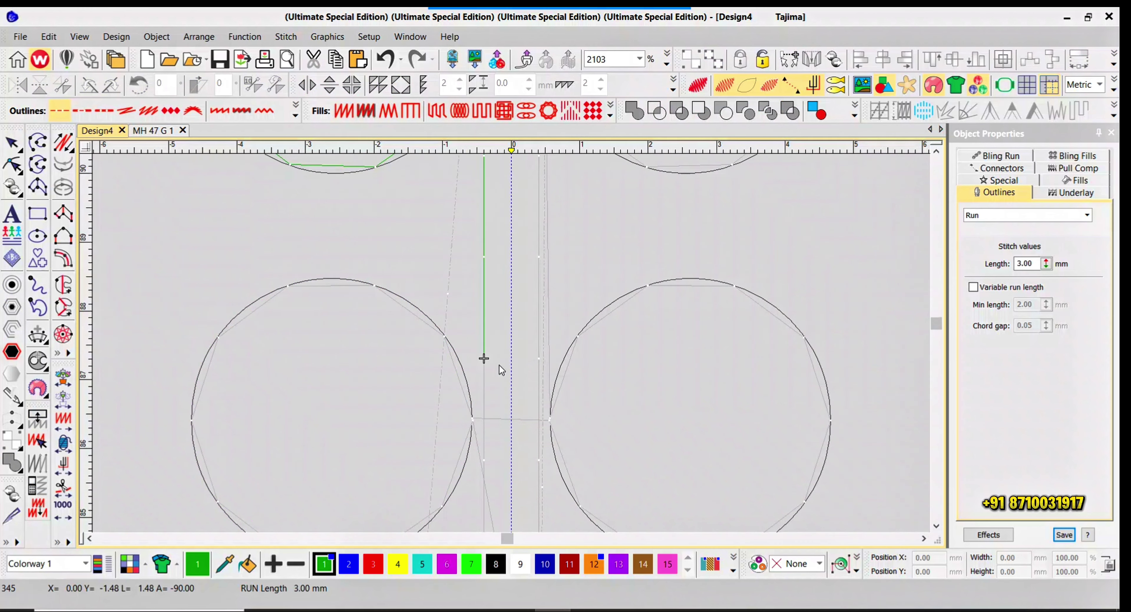
pyautogui.press('Right')
pyautogui.press('Right')
pyautogui.click(471, 433)
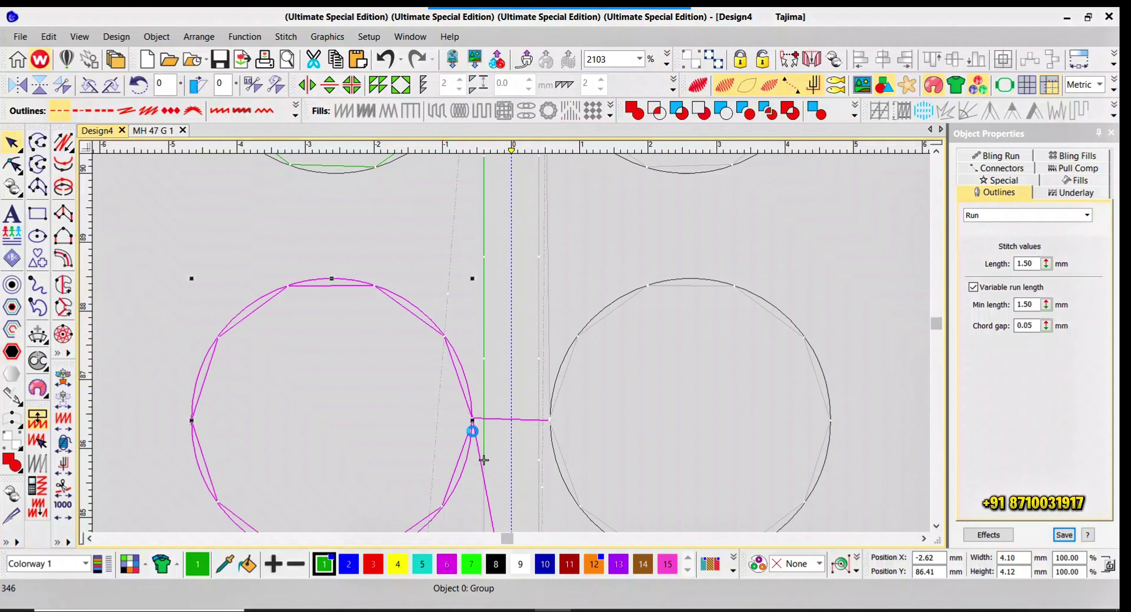
pyautogui.hotkey('ctrl', 'x')
pyautogui.hotkey('ctrl', 'v')
pyautogui.press('Escape')
# - Travel through the second left circle's stitches and down the stem to check how the run continues
pyautogui.press('Up')
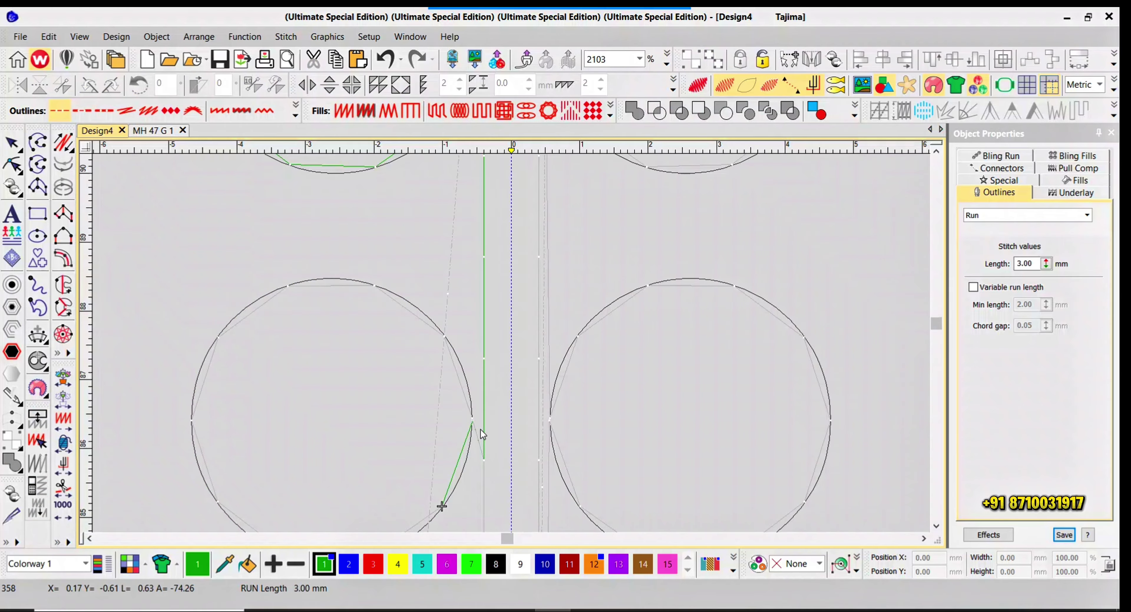
pyautogui.press('Right')
pyautogui.scroll(-2, 484, 429)
pyautogui.press('Right')
pyautogui.press('Right')
pyautogui.press('Right')
pyautogui.press('Right')
pyautogui.press('Right')
pyautogui.press('Right')
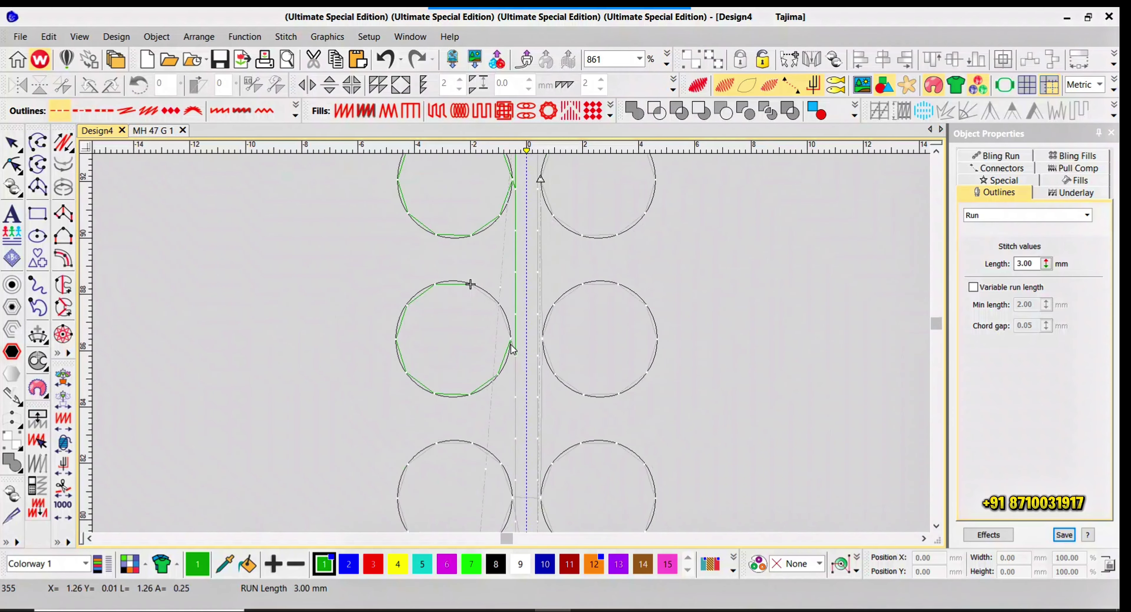
pyautogui.press('Right')
pyautogui.press('Right')
pyautogui.press('Right')
pyautogui.press('Right')
pyautogui.press('Right')
pyautogui.press('Right')
pyautogui.press('Right')
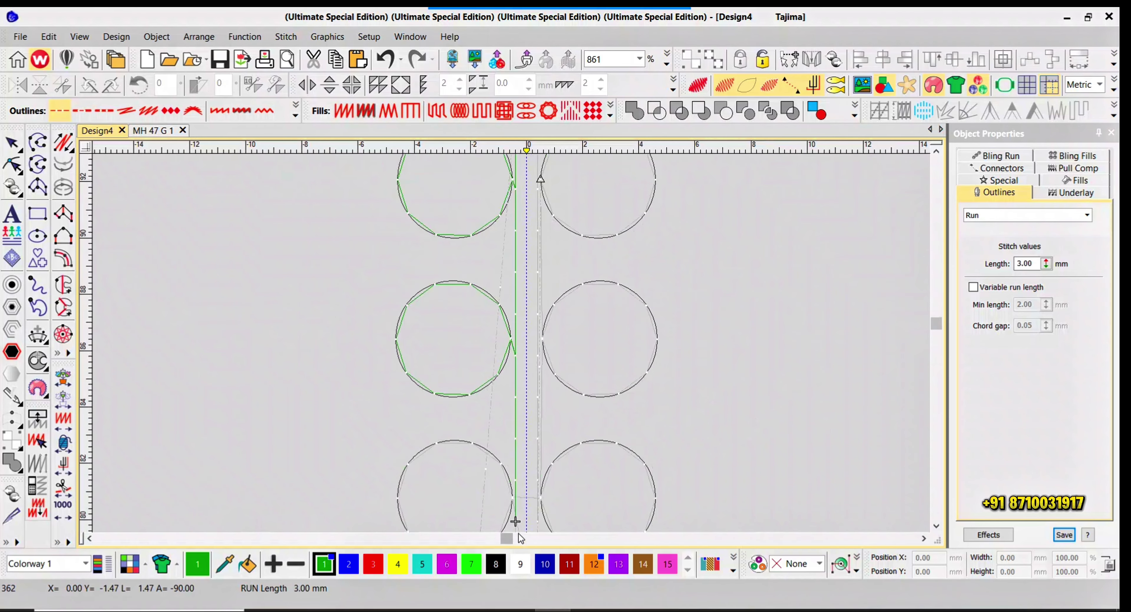
# - Cut the third left circle, paste it into the sequence at the adjacent stem stitch, and trace its run back to the stem
pyautogui.scroll(2, 505, 317)
pyautogui.press('Right')
pyautogui.press('Right')
pyautogui.press('Right')
pyautogui.press('Right')
pyautogui.press('Right')
pyautogui.press('Right')
pyautogui.press('Right')
pyautogui.press('Right')
pyautogui.press('Right')
pyautogui.press('Right')
pyautogui.press('Right')
pyautogui.press('Right')
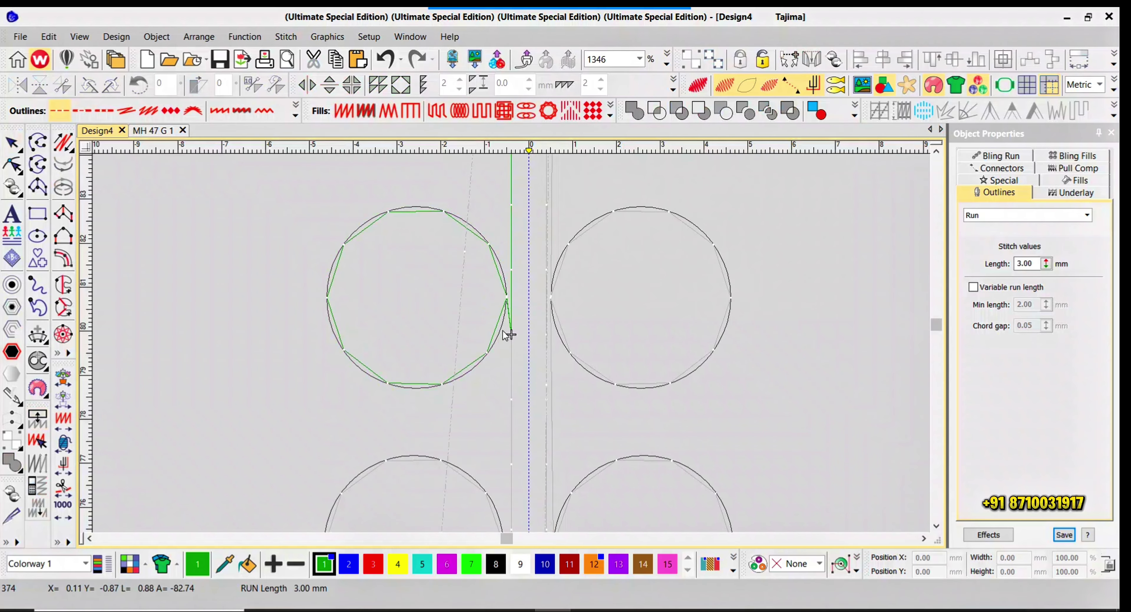
# - Travel down the stem to the fourth left circle, cut it and paste it into the sequence at that stitch
pyautogui.scroll(-2, 505, 334)
pyautogui.press('Right')
pyautogui.press('Right')
pyautogui.scroll(2, 512, 362)
pyautogui.press('Right')
pyautogui.press('Right')
pyautogui.click(487, 430)
pyautogui.click(495, 430)
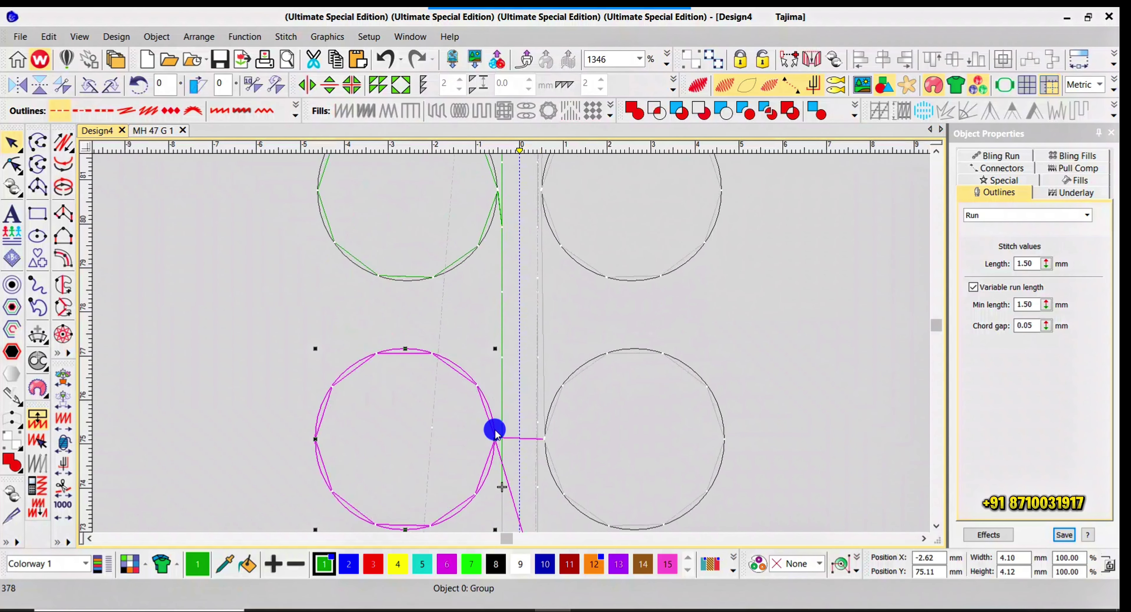
# - Travel through the fourth left circle's stitches to check how its run returns to the stem
pyautogui.scroll(-2, 495, 433)
pyautogui.press('Right')
pyautogui.press('Right')
pyautogui.press('Right')
pyautogui.press('Right')
pyautogui.press('Right')
pyautogui.press('Right')
pyautogui.press('Right')
pyautogui.press('Right')
pyautogui.press('Right')
pyautogui.press('Right')
pyautogui.press('Right')
pyautogui.press('Right')
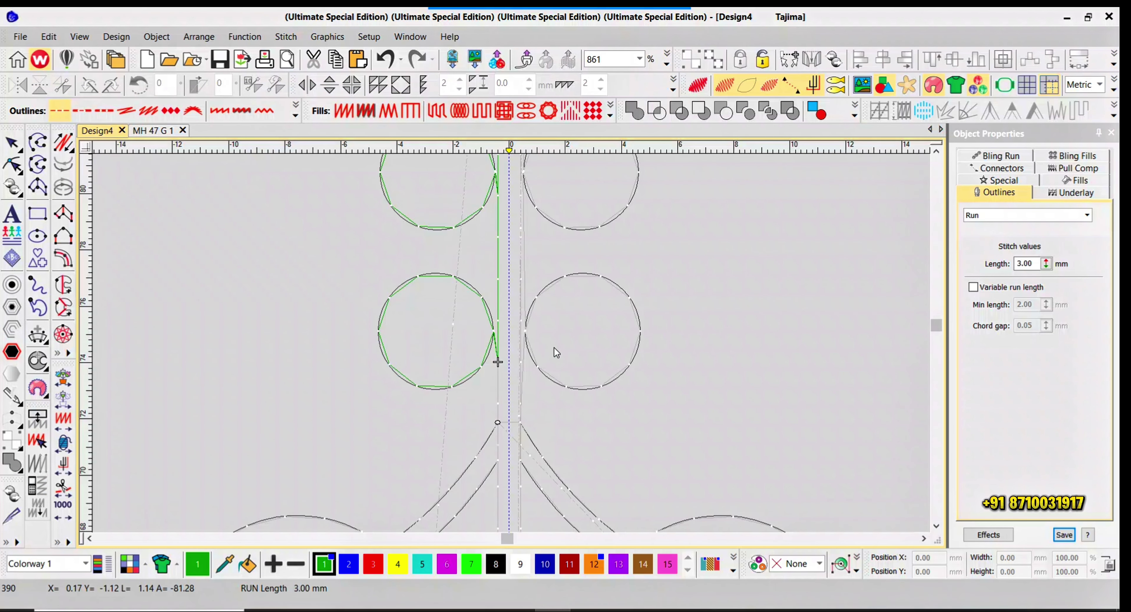
# - Travel back and forth through the left circles' stitches to check their stitching order along the stem
pyautogui.scroll(-6, 540, 382)
pyautogui.press('Left')
pyautogui.press('Left')
pyautogui.press('Left')
pyautogui.press('Left')
pyautogui.press('Left')
pyautogui.press('Left')
pyautogui.press('Left')
pyautogui.press('Left')
pyautogui.press('Left')
pyautogui.press('Left')
pyautogui.press('Left')
pyautogui.press('Left')
pyautogui.press('Left')
pyautogui.press('Left')
pyautogui.press('Left')
pyautogui.press('Left')
pyautogui.press('Left')
pyautogui.press('Left')
pyautogui.press('Left')
pyautogui.press('Left')
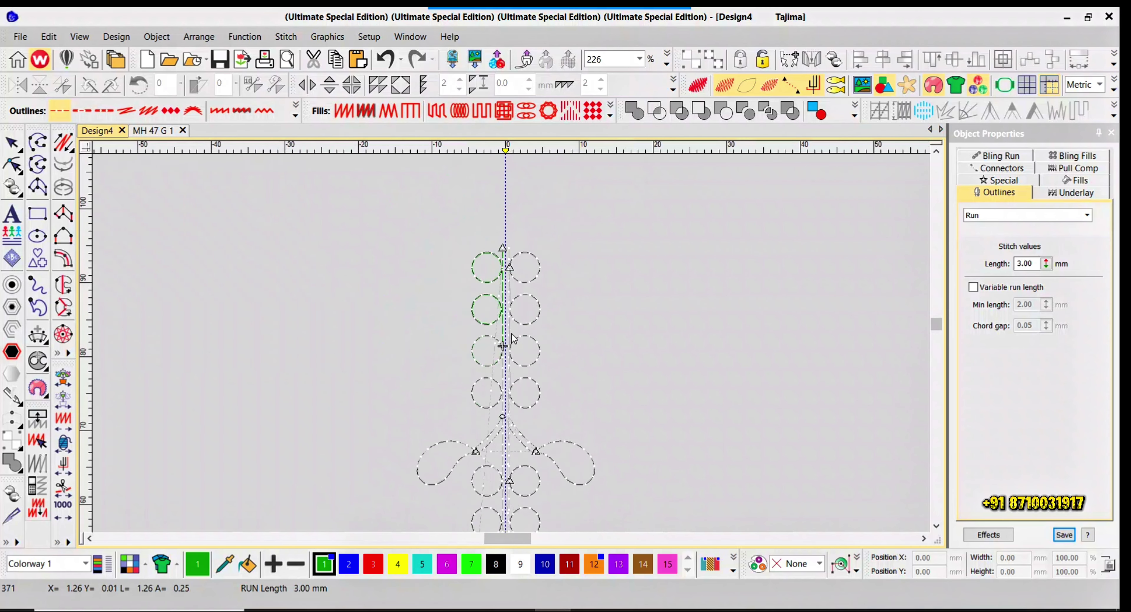
pyautogui.scroll(1, 514, 330)
pyautogui.press('Right')
pyautogui.press('Right')
pyautogui.press('Right')
pyautogui.press('Right')
pyautogui.press('Right')
pyautogui.press('Right')
pyautogui.press('Right')
pyautogui.press('Right')
pyautogui.press('Right')
pyautogui.press('Right')
pyautogui.press('Right')
pyautogui.press('Right')
pyautogui.press('Right')
pyautogui.press('Right')
pyautogui.press('Right')
pyautogui.press('Right')
pyautogui.press('Right')
pyautogui.press('Right')
pyautogui.press('Right')
pyautogui.press('Right')
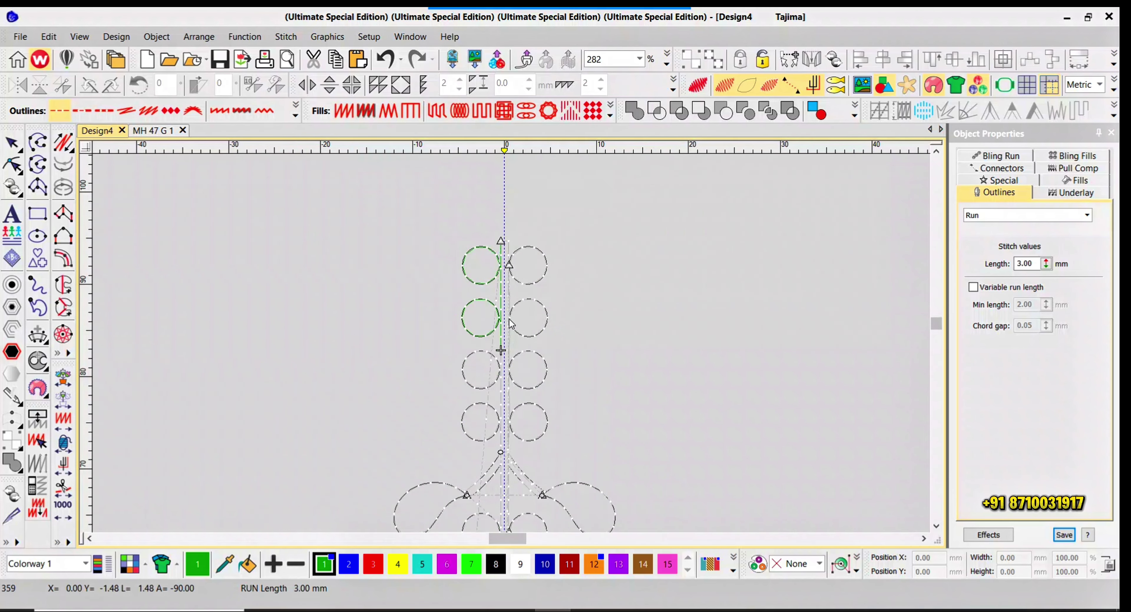
pyautogui.press('Right')
pyautogui.press('Right')
pyautogui.press('Right')
pyautogui.press('Right')
pyautogui.press('Right')
pyautogui.press('Right')
pyautogui.press('Right')
pyautogui.press('Right')
pyautogui.press('Right')
pyautogui.press('Right')
pyautogui.press('Right')
pyautogui.press('Right')
pyautogui.press('Right')
pyautogui.press('Right')
pyautogui.press('Right')
pyautogui.press('Right')
pyautogui.press('Right')
# - Cut the left curved branch outline below the circles and paste it into the sequence where it meets the stem
pyautogui.scroll(1, 494, 476)
pyautogui.scroll(2, 511, 346)
pyautogui.click(520, 309)
pyautogui.scroll(5, 513, 342)
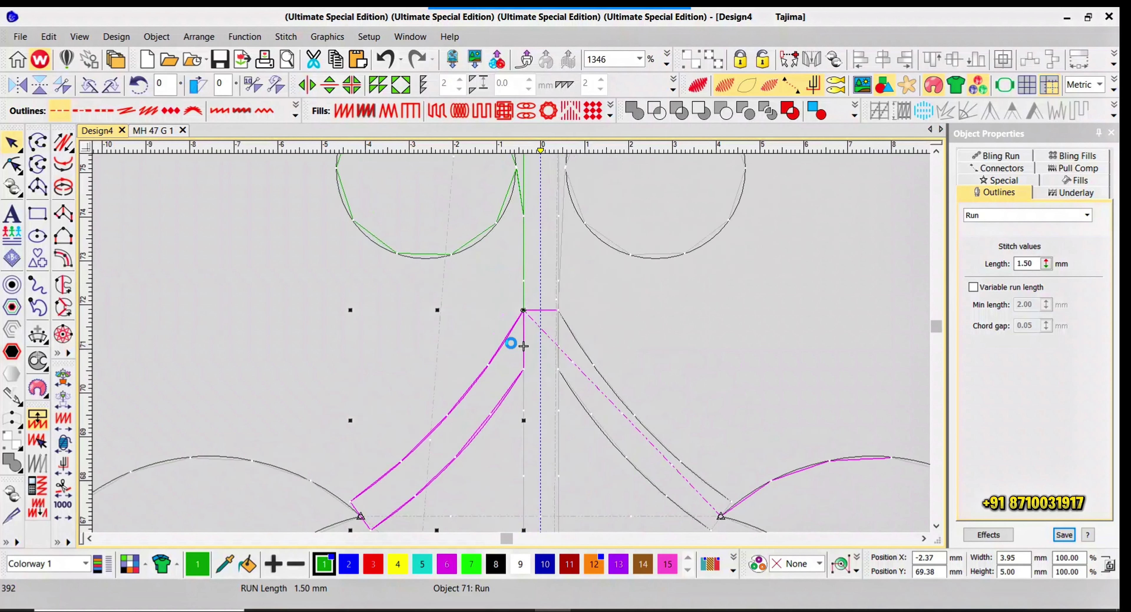
pyautogui.hotkey('ctrl', 'x')
pyautogui.hotkey('ctrl', 'v')
# - Show the reshape points of the left curved branch outline and inspect its start and end at the stem
pyautogui.press('h')
pyautogui.scroll(3, 513, 343)
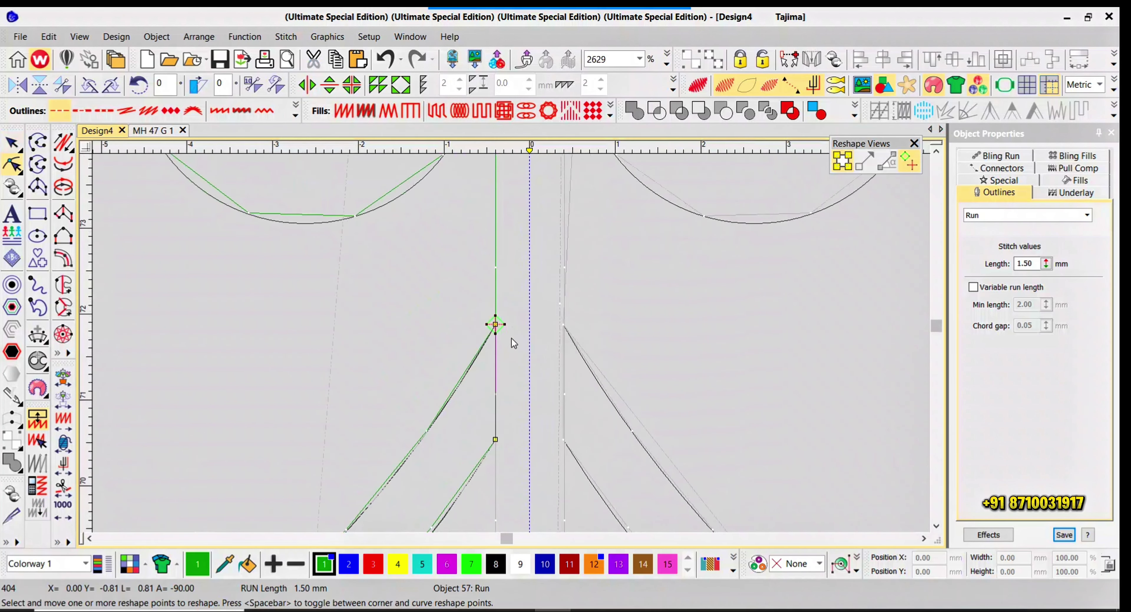
pyautogui.click(495, 398)
pyautogui.press('Escape')
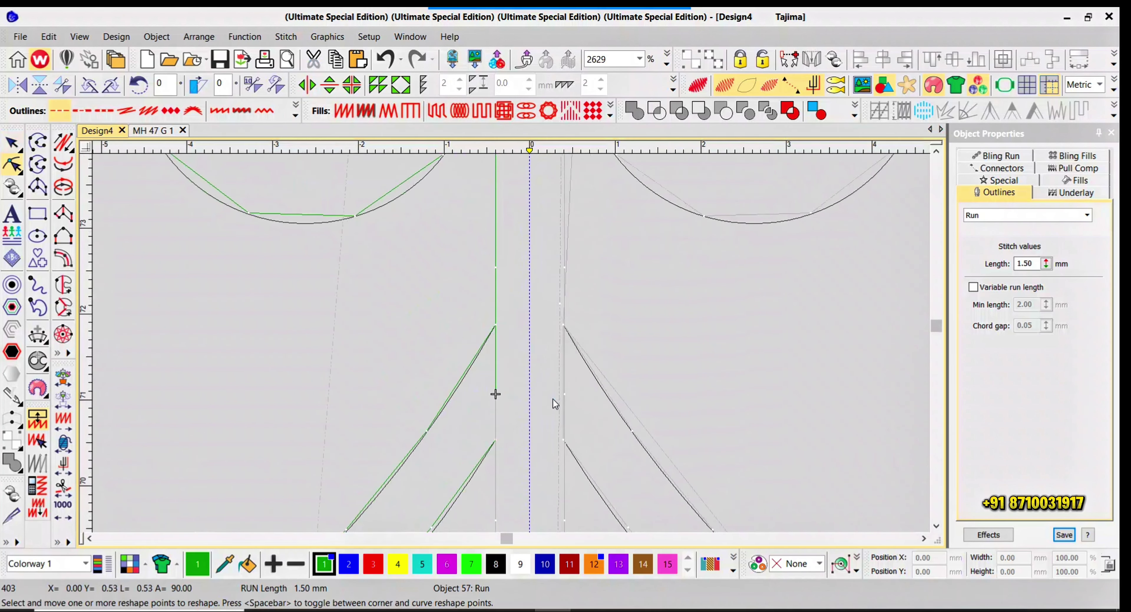
# - Travel through the left curved branch's stitches and back to the stem stitch before it to check the transition
pyautogui.scroll(-4, 515, 334)
pyautogui.press('Right')
pyautogui.press('Right')
pyautogui.press('Right')
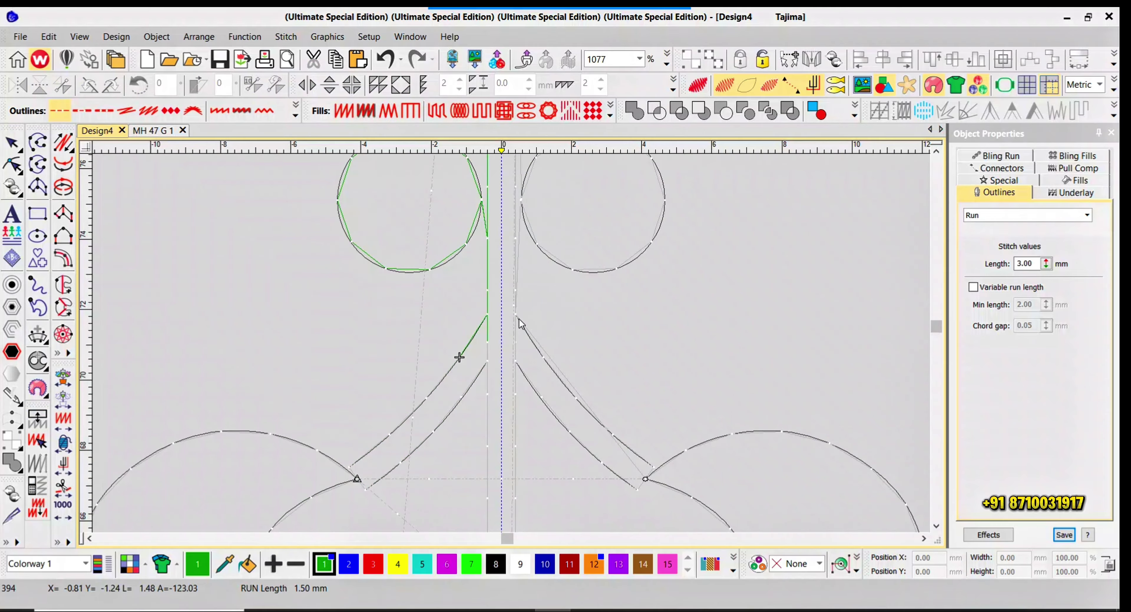
pyautogui.press('Left')
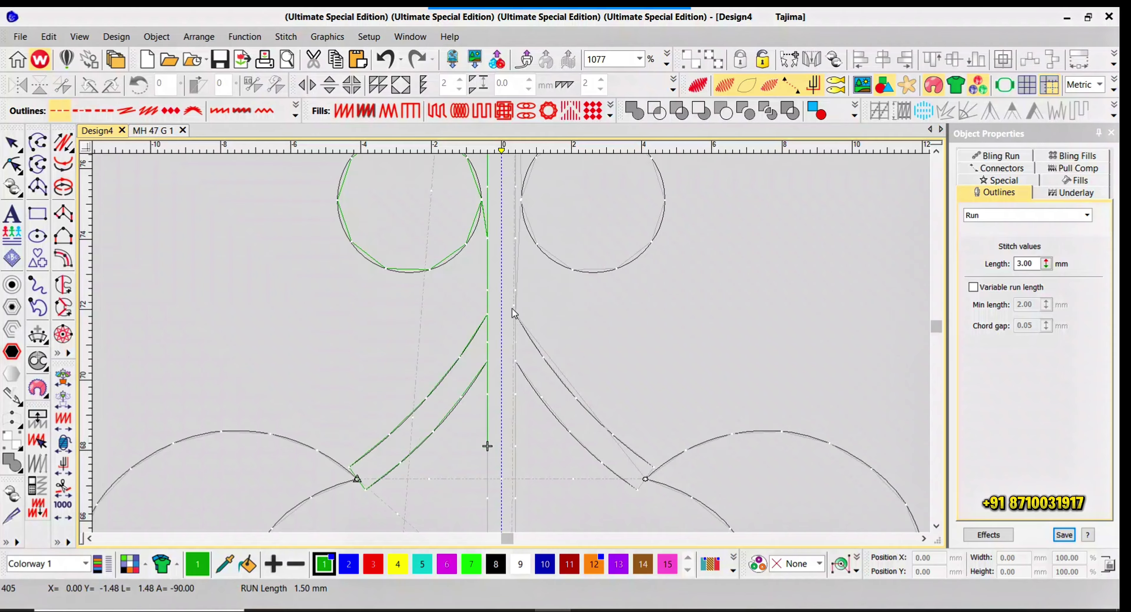
pyautogui.press('Left')
pyautogui.press('Left')
pyautogui.press('Left')
pyautogui.scroll(2, 502, 325)
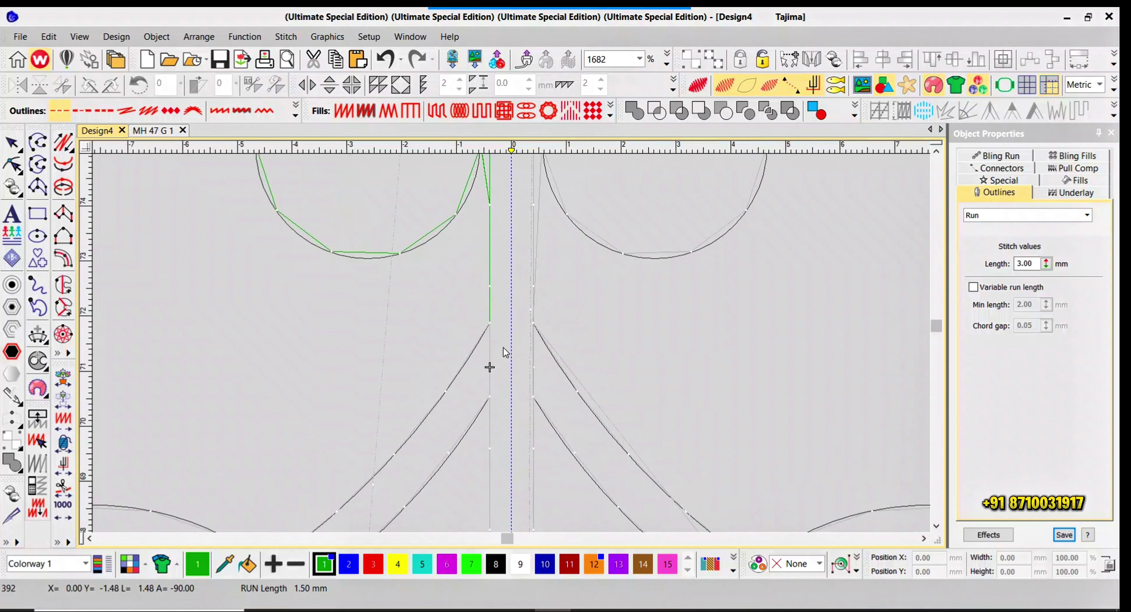
pyautogui.scroll(-3, 498, 331)
pyautogui.scroll(2, 512, 343)
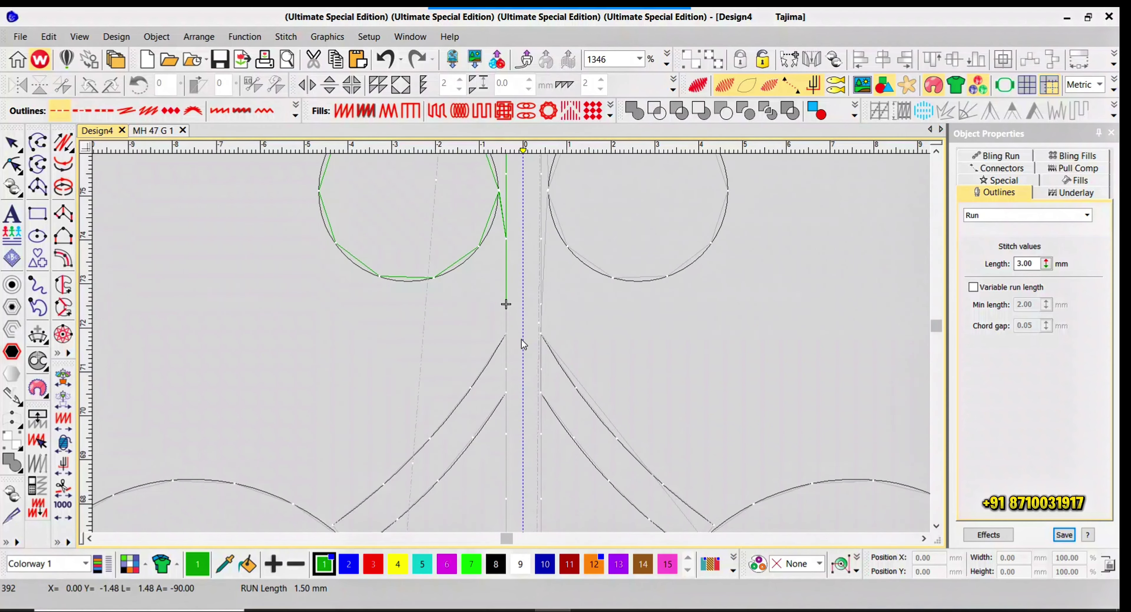
# - Travel from the stem around the left curved branch's stitches and partway back to check its stitching direction
pyautogui.press('Right')
pyautogui.press('Right')
pyautogui.press('Right')
pyautogui.press('Right')
pyautogui.press('Right')
pyautogui.press('Right')
pyautogui.press('Right')
pyautogui.press('Right')
pyautogui.press('Right')
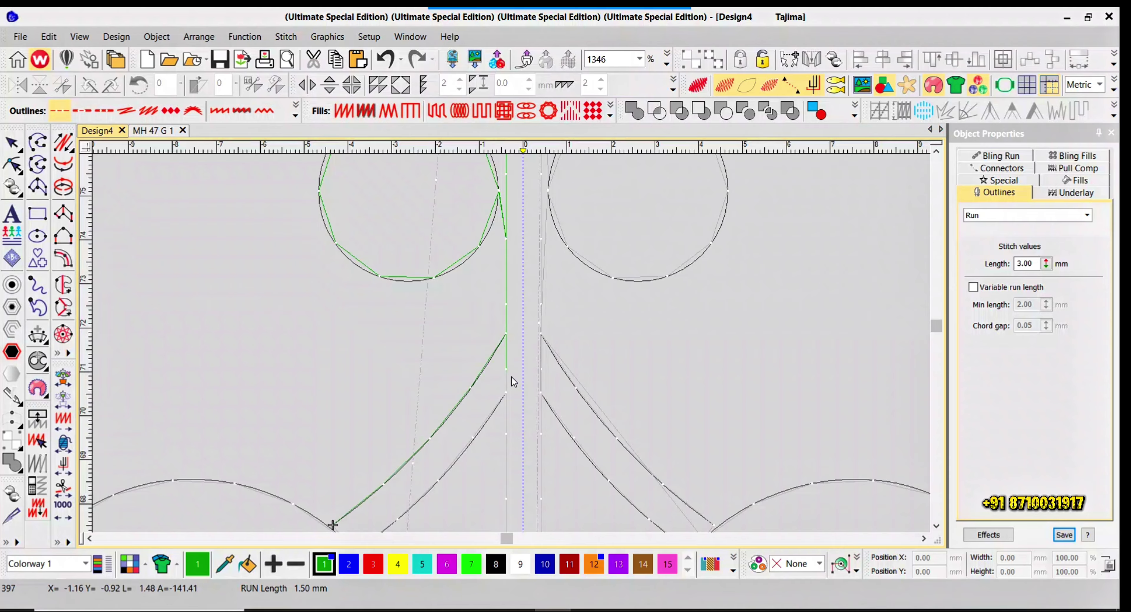
pyautogui.press('Right')
pyautogui.press('Right')
pyautogui.press('Right')
pyautogui.press('Left')
pyautogui.press('Left')
pyautogui.press('Left')
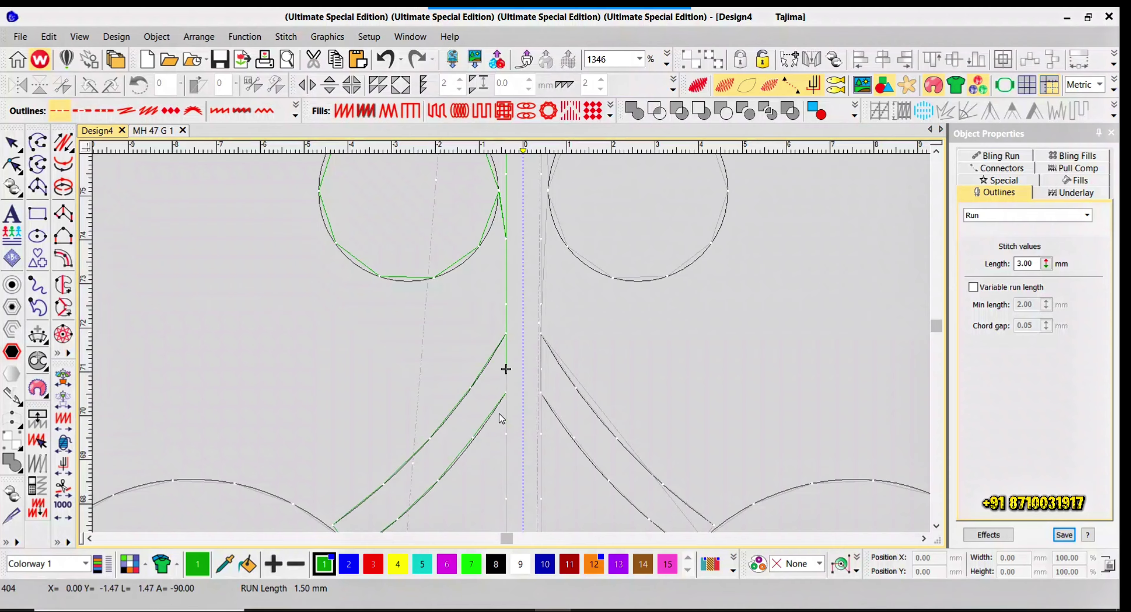
pyautogui.press('Left')
pyautogui.press('Left')
# - Reverse the curves of the left branch outline so it is stitched in the opposite direction
pyautogui.press('o')
pyautogui.click(489, 413)
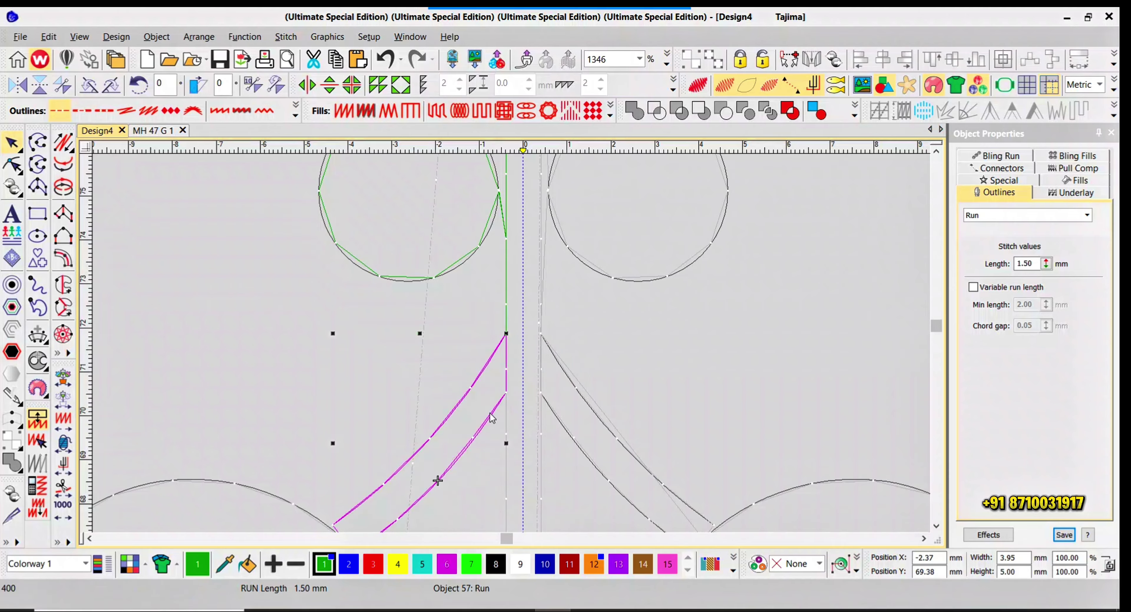
pyautogui.hotkey('alt', 'e')
pyautogui.press('r')
pyautogui.press('c')
pyautogui.press('x')
# - Travel forward and back through the reversed left branch to check its new stitching order from the stem
pyautogui.press('Up')
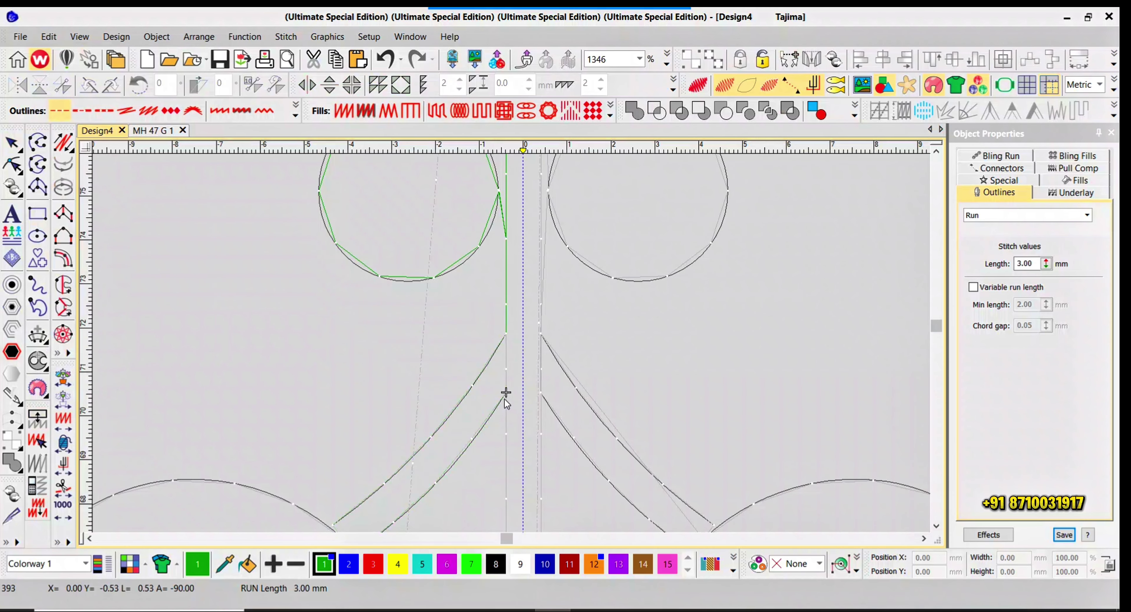
pyautogui.press('Up')
pyautogui.scroll(-4, 512, 392)
pyautogui.press('Right')
pyautogui.press('Right')
pyautogui.press('Right')
pyautogui.press('Right')
pyautogui.press('Right')
pyautogui.press('Right')
pyautogui.press('Right')
pyautogui.press('Right')
pyautogui.press('Right')
pyautogui.press('Right')
pyautogui.press('Right')
pyautogui.press('Right')
pyautogui.press('Right')
pyautogui.press('Right')
pyautogui.press('Right')
pyautogui.press('Right')
pyautogui.press('Right')
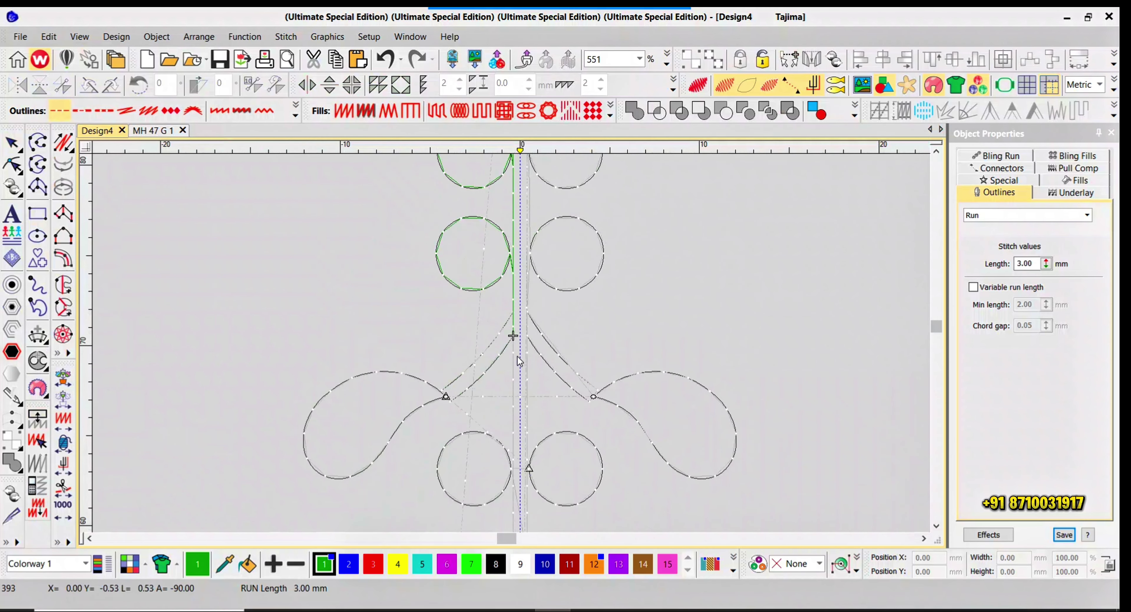
pyautogui.press('Right')
pyautogui.press('Right')
pyautogui.press('Right')
pyautogui.press('Right')
pyautogui.press('Left')
pyautogui.press('Up')
# - Travel along the left branch's lower edge, around the left teardrop and up to the start of the branch's upper edge
pyautogui.scroll(3, 477, 363)
pyautogui.press('Right')
pyautogui.press('Right')
pyautogui.press('Right')
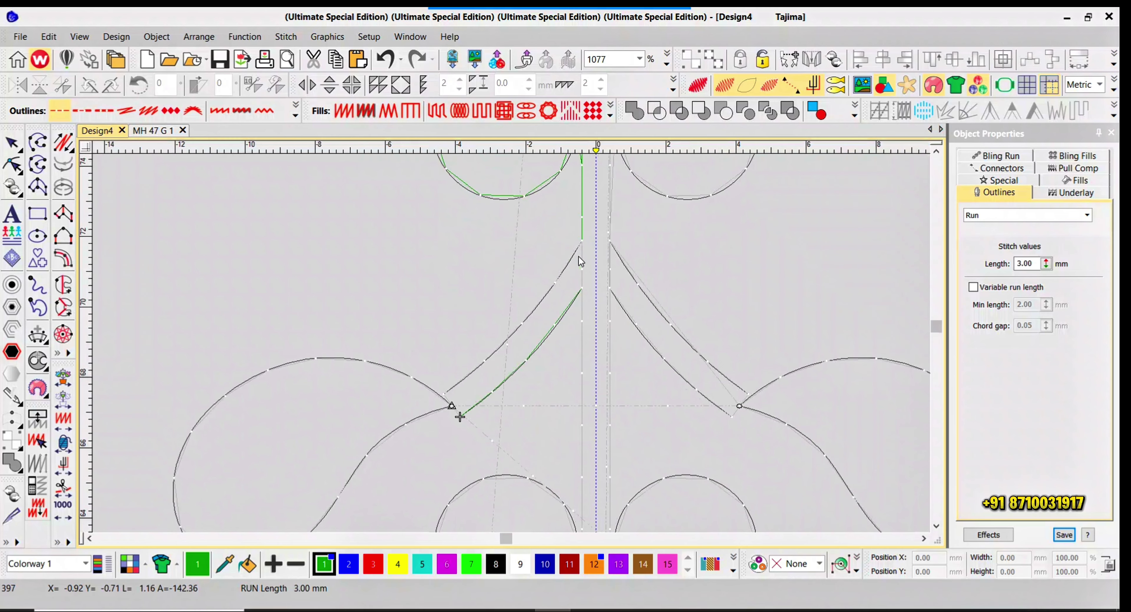
pyautogui.press('Right')
pyautogui.press('Right')
pyautogui.press('Right')
pyautogui.press('Right')
pyautogui.press('Right')
pyautogui.press('Right')
pyautogui.press('Right')
pyautogui.press('Right')
pyautogui.press('Right')
pyautogui.press('Right')
pyautogui.press('Right')
pyautogui.press('Right')
pyautogui.press('Right')
pyautogui.press('Right')
pyautogui.press('Right')
pyautogui.press('Right')
pyautogui.press('Right')
pyautogui.press('Right')
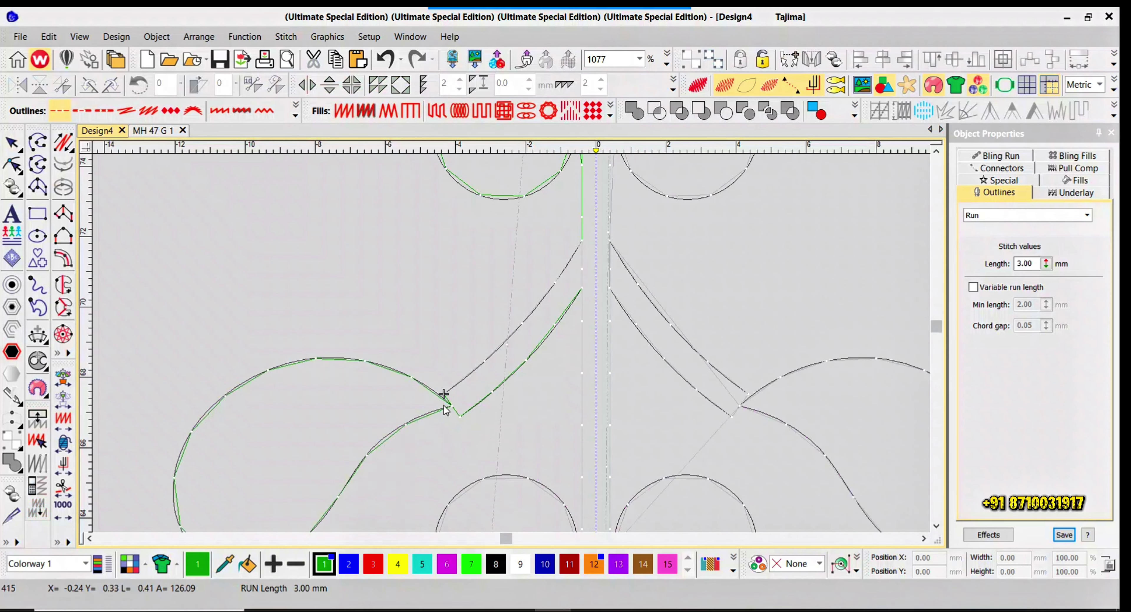
# - Travel back through the left teardrop's stitches to examine its direction from the branch's outer end
pyautogui.press('Left')
pyautogui.press('Left')
pyautogui.press('Left')
pyautogui.press('Left')
pyautogui.press('Left')
pyautogui.press('Left')
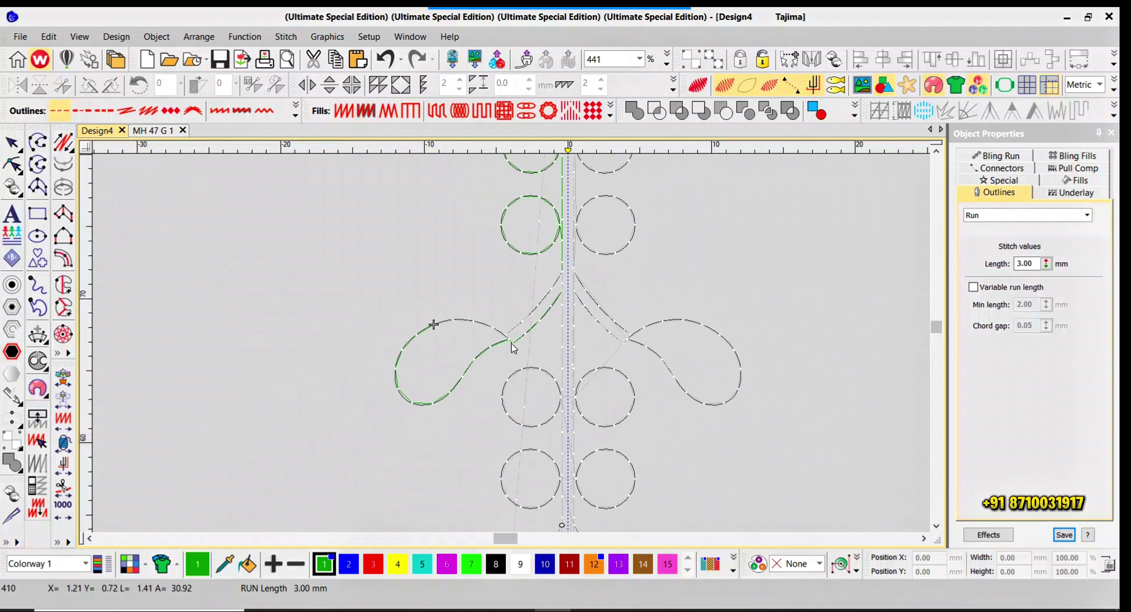
pyautogui.press('Left')
pyautogui.press('Left')
pyautogui.press('Left')
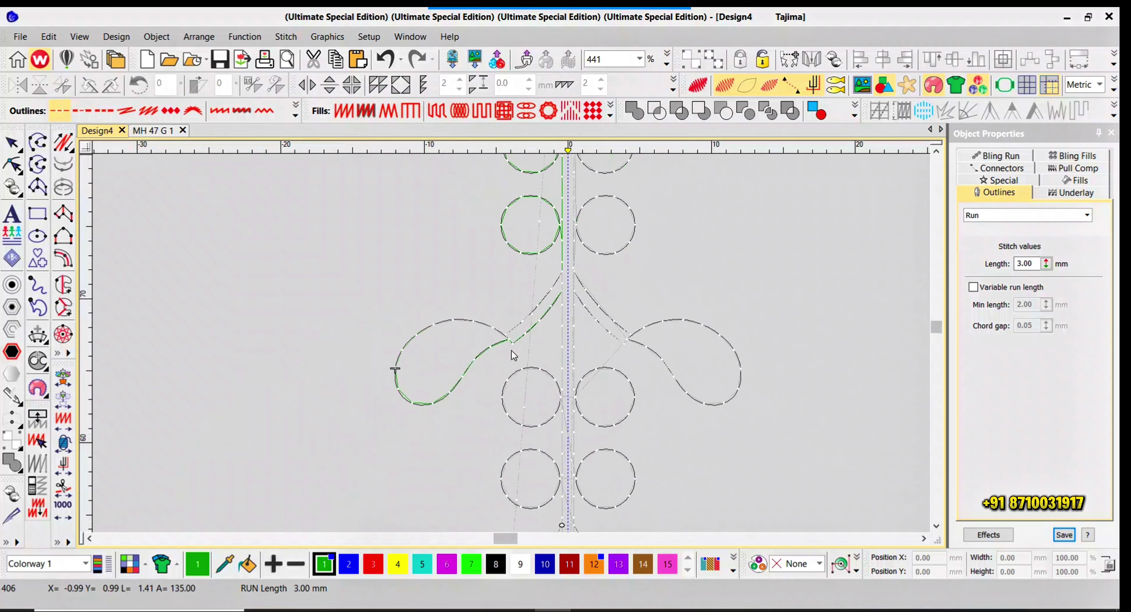
pyautogui.click(512, 344)
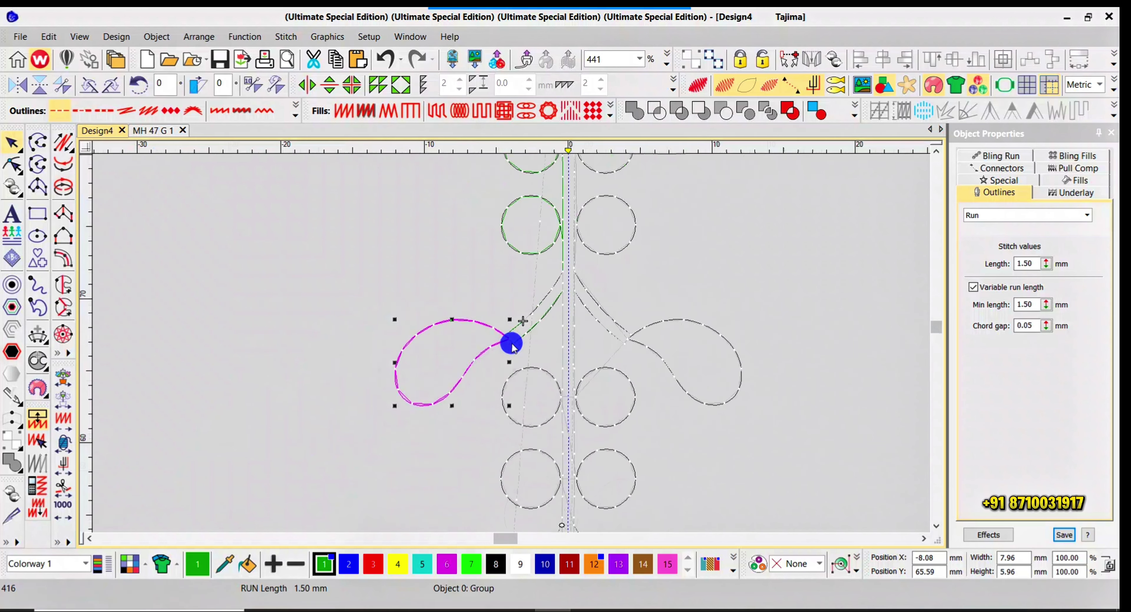
pyautogui.scroll(1, 512, 344)
pyautogui.hotkey('alt', 'e')
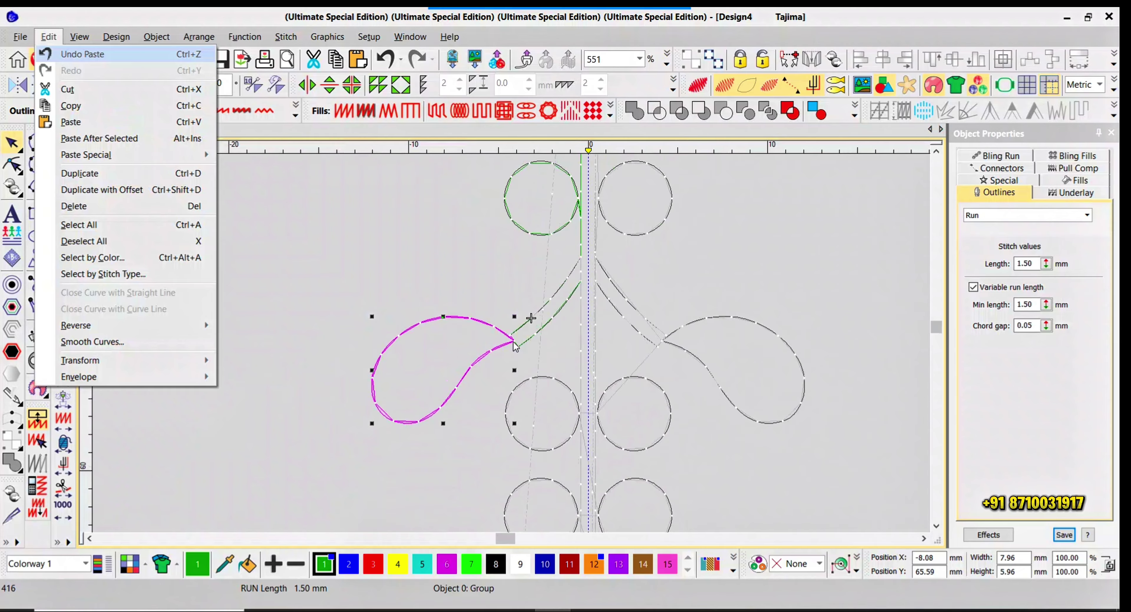
pyautogui.press('Escape')
pyautogui.press('Escape')
# - Travel back from the branch's upper edge into the top of the left teardrop to recheck its stitching direction
pyautogui.scroll(1, 510, 345)
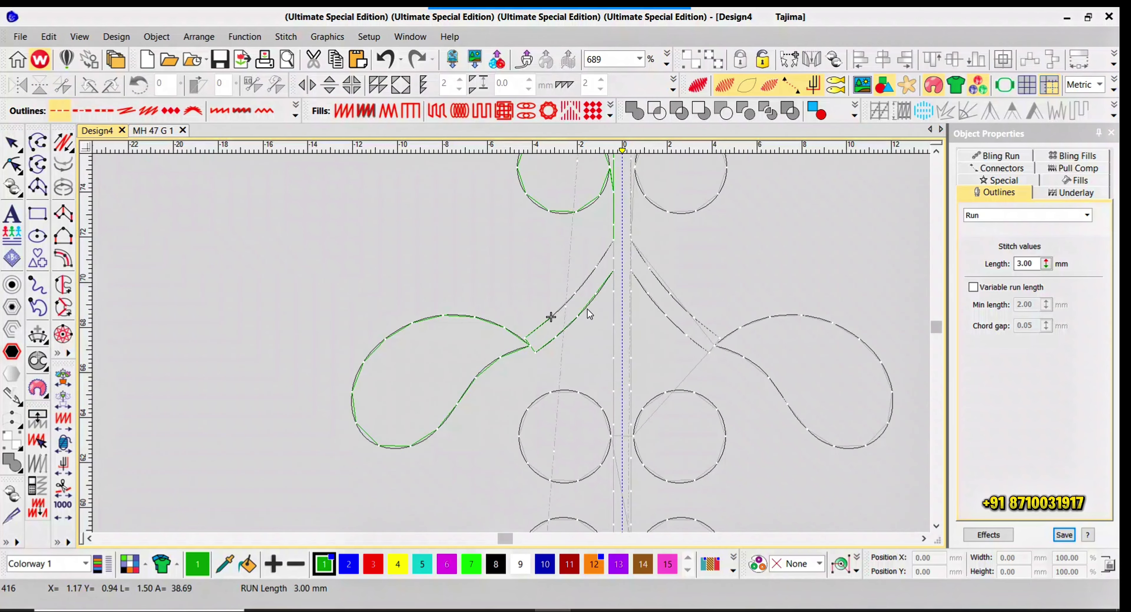
pyautogui.press('Left')
pyautogui.press('Left')
pyautogui.press('Left')
pyautogui.press('Left')
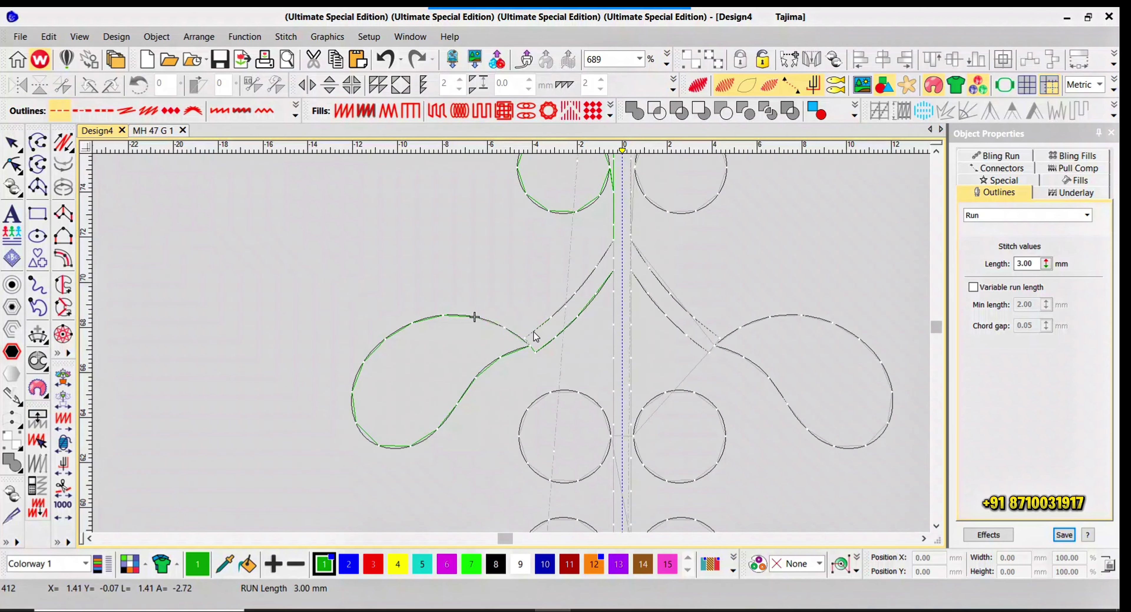
pyautogui.press('Left')
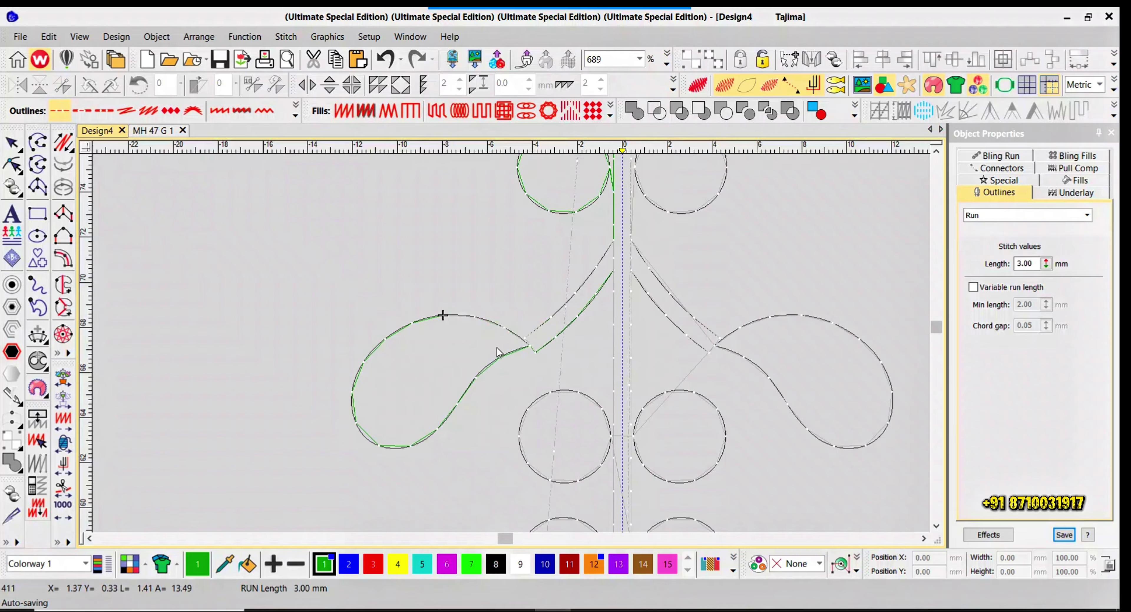
# - Reverse the curves of the left teardrop outline so its upper side is stitched first
pyautogui.click(486, 323)
pyautogui.hotkey('alt', 'e')
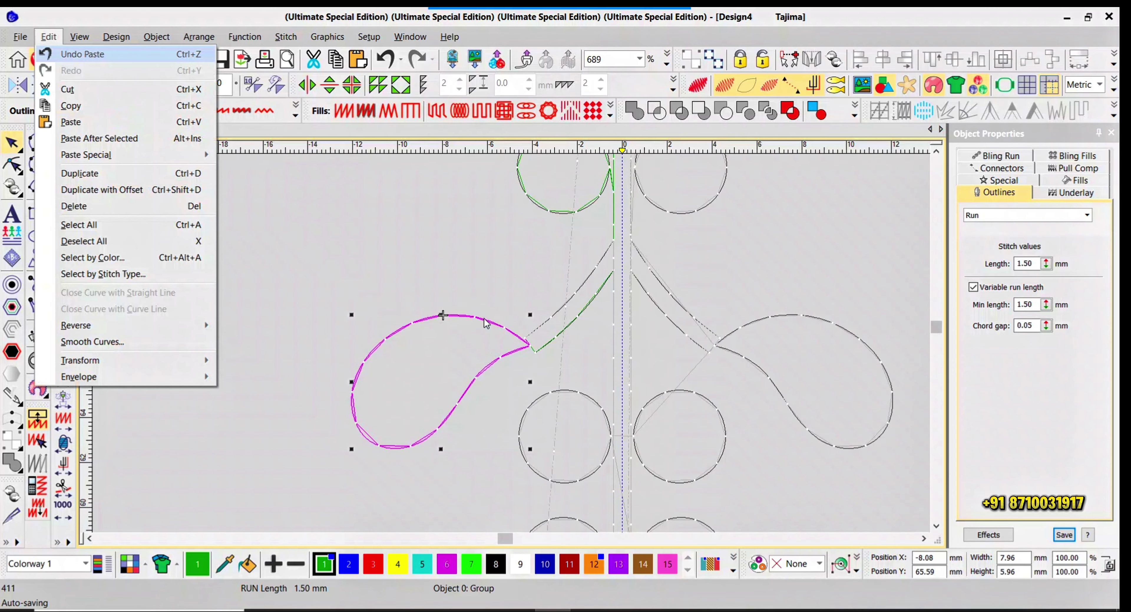
pyautogui.press('Escape')
pyautogui.press('Escape')
# - Travel back and forward through the reversed left teardrop and onto the branch's upper edge to check the transition
pyautogui.press('Left')
pyautogui.press('Left')
pyautogui.press('Left')
pyautogui.press('Left')
pyautogui.press('Left')
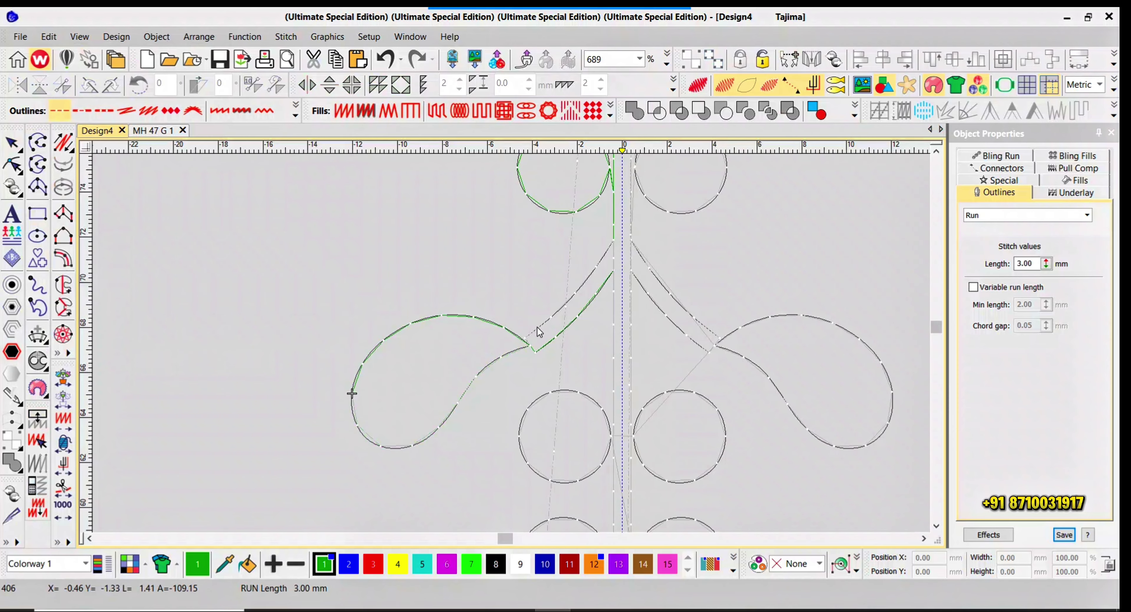
pyautogui.press('Right')
pyautogui.press('Right')
pyautogui.press('Right')
pyautogui.press('Right')
pyautogui.press('Right')
pyautogui.press('Right')
pyautogui.press('Right')
pyautogui.press('Right')
pyautogui.press('Right')
pyautogui.press('Right')
pyautogui.press('Right')
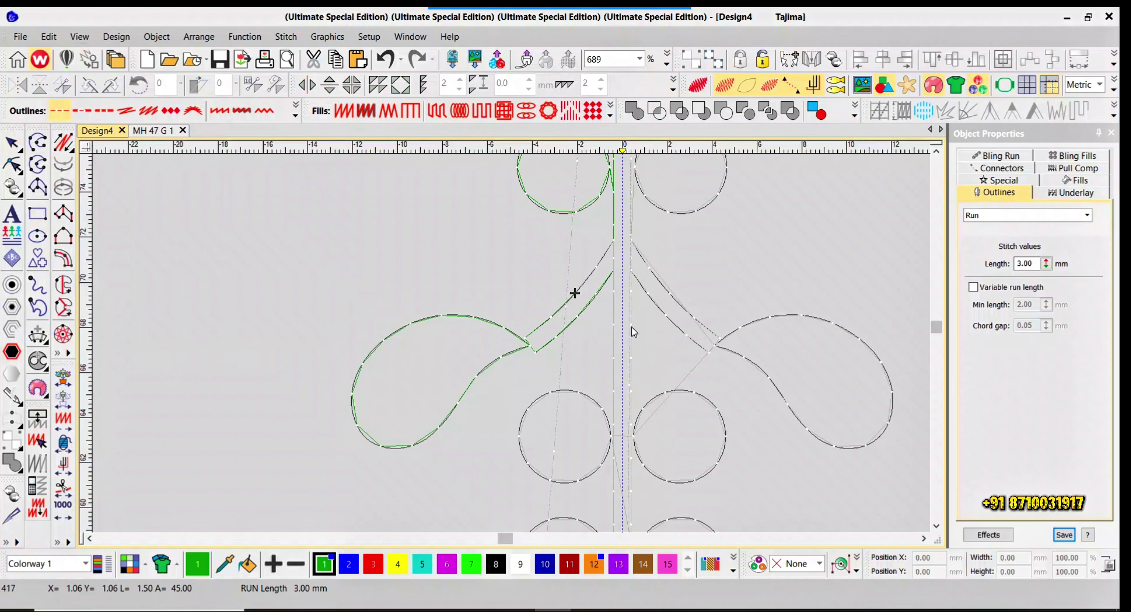
# - Travel back from the branch's upper edge through the whole teardrop to the branch's lower edge to check the stitch sequence
pyautogui.press('Left')
pyautogui.press('Left')
pyautogui.press('Left')
pyautogui.press('Left')
pyautogui.press('Left')
pyautogui.press('Left')
pyautogui.press('Left')
pyautogui.press('Left')
pyautogui.press('Left')
pyautogui.press('Left')
pyautogui.press('Left')
pyautogui.press('Left')
pyautogui.press('Left')
pyautogui.press('Left')
pyautogui.press('Left')
pyautogui.press('Left')
pyautogui.press('Left')
pyautogui.press('Left')
pyautogui.press('Left')
pyautogui.press('Left')
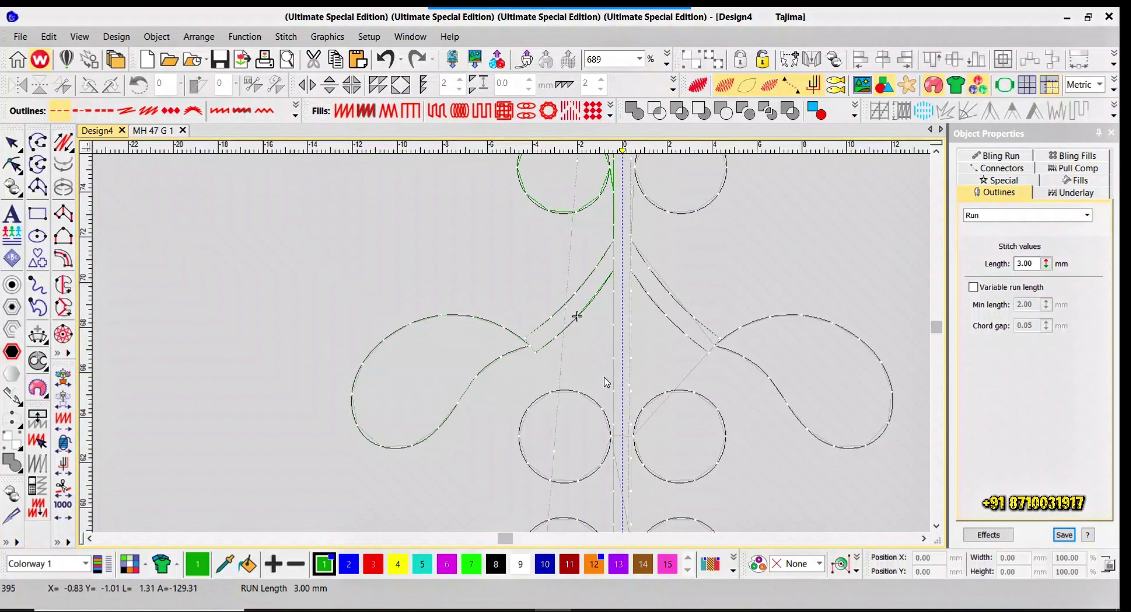
# - Travel back along the branch's lower edge and forward around the left teardrop to check the stitching direction
pyautogui.press('Left')
pyautogui.press('Left')
pyautogui.press('Left')
pyautogui.press('Left')
pyautogui.press('Left')
pyautogui.press('Left')
pyautogui.press('Left')
pyautogui.press('Left')
pyautogui.press('Left')
pyautogui.press('Left')
pyautogui.scroll(-3, 605, 369)
pyautogui.press('Right')
pyautogui.press('Right')
pyautogui.press('Right')
pyautogui.press('Right')
pyautogui.press('Right')
pyautogui.press('Right')
pyautogui.press('Right')
pyautogui.press('Right')
pyautogui.press('Right')
pyautogui.press('Right')
pyautogui.press('Right')
pyautogui.press('Right')
pyautogui.press('Right')
pyautogui.press('Right')
pyautogui.press('Right')
pyautogui.press('Right')
pyautogui.press('Right')
pyautogui.press('Right')
pyautogui.press('Right')
pyautogui.press('Right')
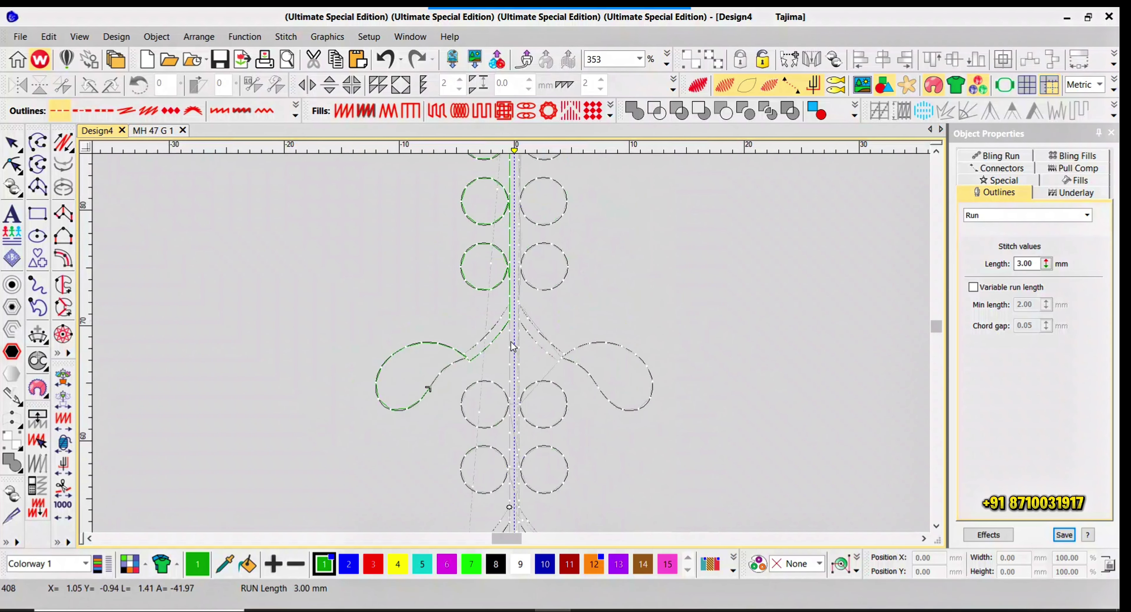
pyautogui.press('Right')
pyautogui.press('Right')
pyautogui.press('Right')
pyautogui.press('Right')
pyautogui.press('Right')
pyautogui.press('Right')
pyautogui.press('Right')
pyautogui.press('Right')
pyautogui.press('Right')
pyautogui.press('Right')
pyautogui.press('Right')
pyautogui.press('Right')
pyautogui.press('Right')
pyautogui.press('Right')
pyautogui.press('Right')
# - Travel back up the stem, then forward through the left circle above the branch, the branch's lower edge and the teardrop to recheck the order
pyautogui.press('Up')
pyautogui.press('Up')
pyautogui.press('Up')
pyautogui.press('Up')
pyautogui.press('Up')
pyautogui.press('Up')
pyautogui.press('Up')
pyautogui.press('Up')
pyautogui.press('Up')
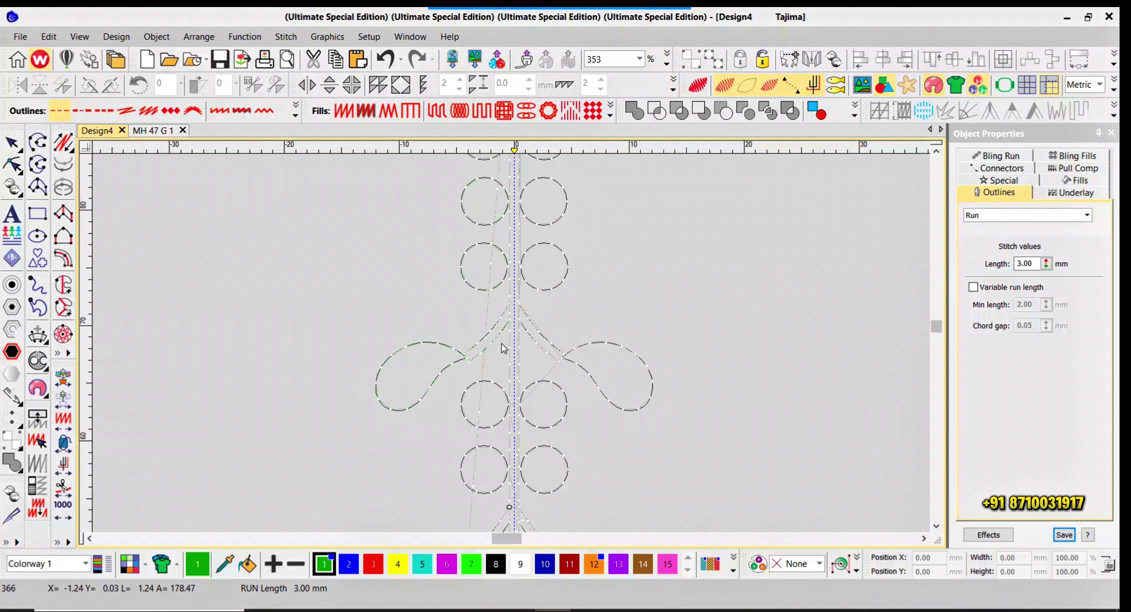
pyautogui.press('Down')
pyautogui.press('Down')
pyautogui.press('Down')
pyautogui.press('Down')
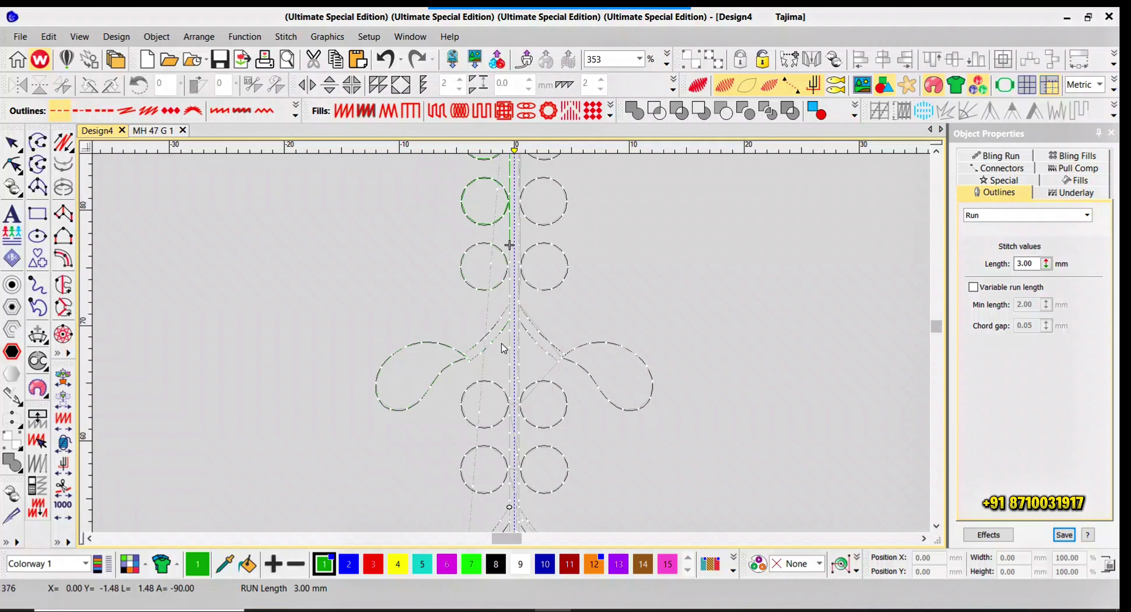
pyautogui.press('Right')
pyautogui.press('Right')
pyautogui.press('Right')
pyautogui.press('Right')
pyautogui.press('Right')
pyautogui.press('Right')
pyautogui.press('Right')
pyautogui.press('Right')
pyautogui.press('Right')
pyautogui.press('Right')
pyautogui.press('Right')
pyautogui.press('Right')
pyautogui.press('Right')
pyautogui.press('Right')
pyautogui.press('Right')
pyautogui.press('Right')
pyautogui.press('Right')
pyautogui.press('Right')
pyautogui.press('Right')
pyautogui.press('Right')
pyautogui.press('Right')
pyautogui.press('Right')
pyautogui.press('Right')
pyautogui.press('Right')
pyautogui.press('Right')
pyautogui.press('Right')
pyautogui.press('Right')
pyautogui.press('Right')
pyautogui.press('Right')
pyautogui.press('Right')
pyautogui.press('Right')
pyautogui.press('Right')
pyautogui.press('Right')
pyautogui.press('Right')
pyautogui.press('Right')
pyautogui.press('Right')
pyautogui.press('Right')
pyautogui.press('Right')
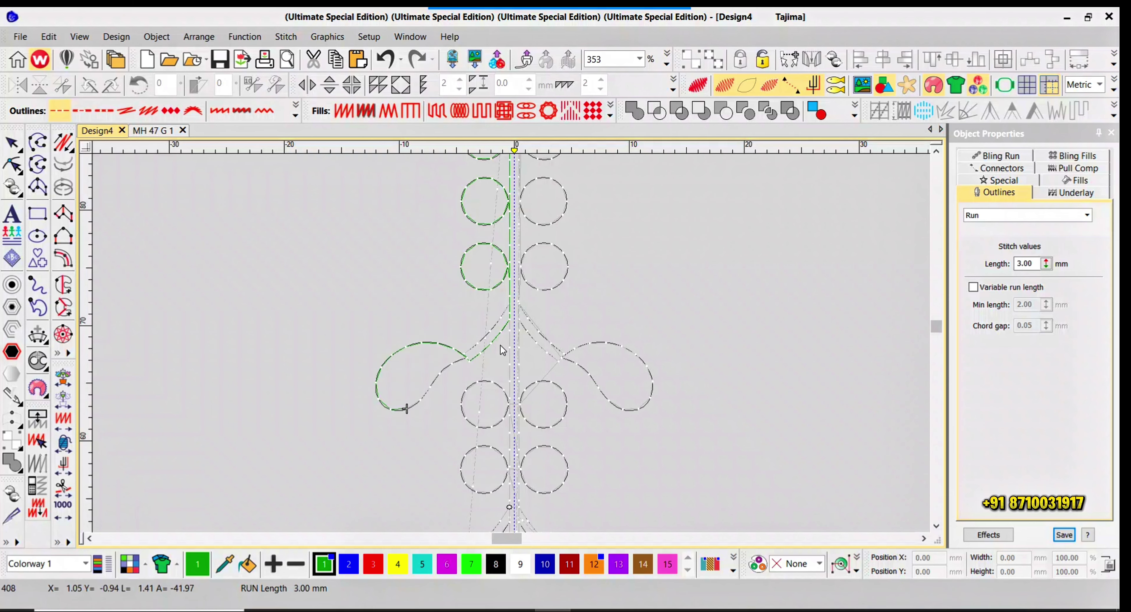
# - Try shifting the left teardrop away from the branch's end to expose the stitches connecting them
pyautogui.scroll(10, 514, 348)
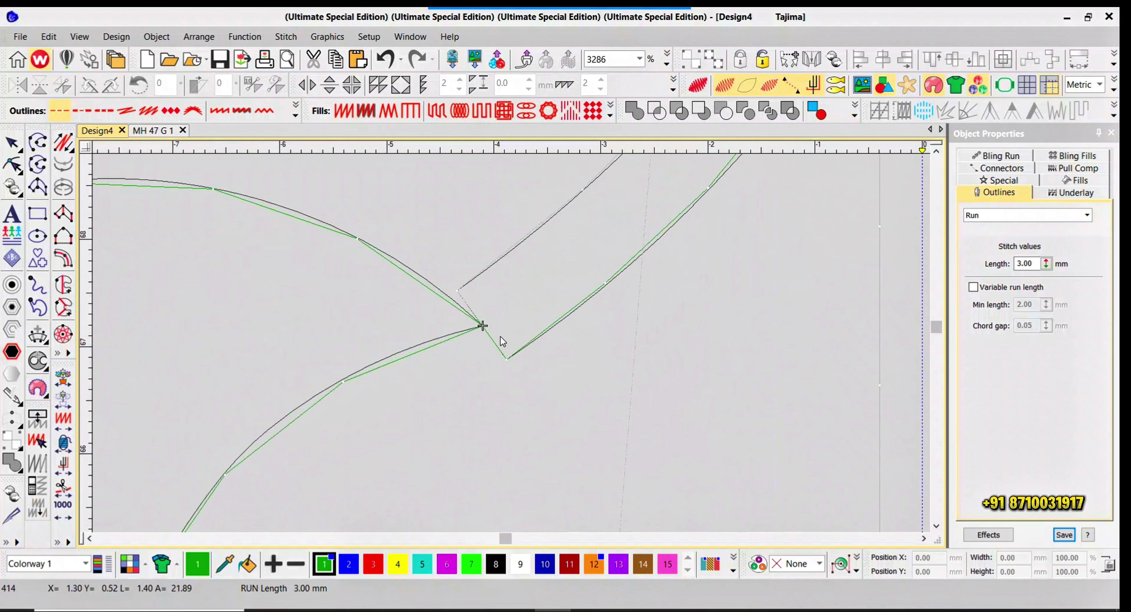
pyautogui.click(434, 294)
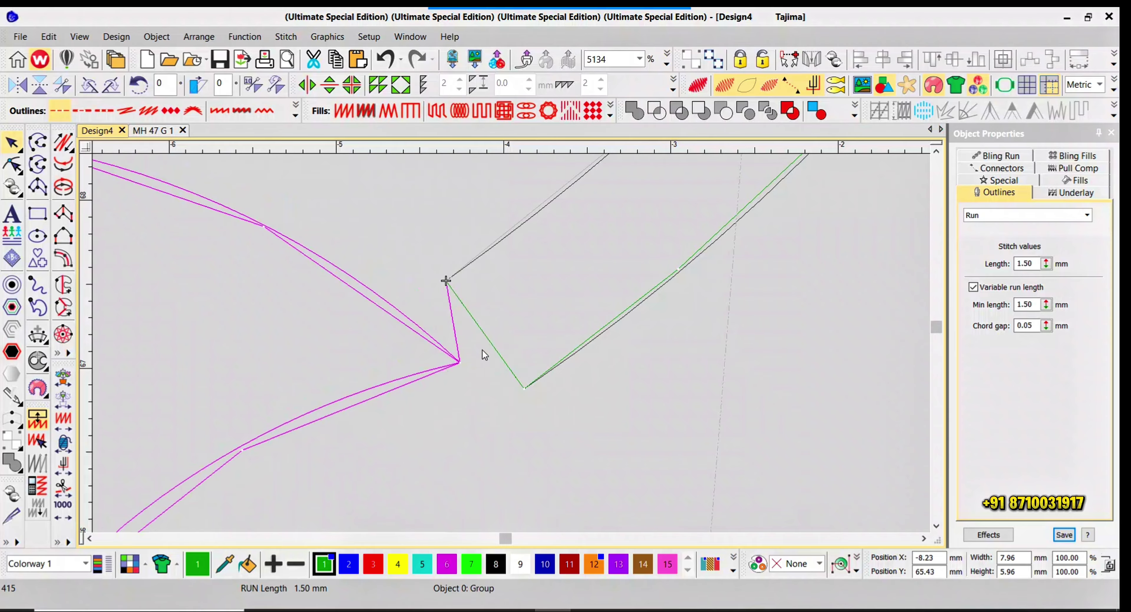
pyautogui.scroll(2, 485, 347)
pyautogui.hotkey('ctrl', 'z')
pyautogui.press('Escape')
pyautogui.scroll(-1, 512, 343)
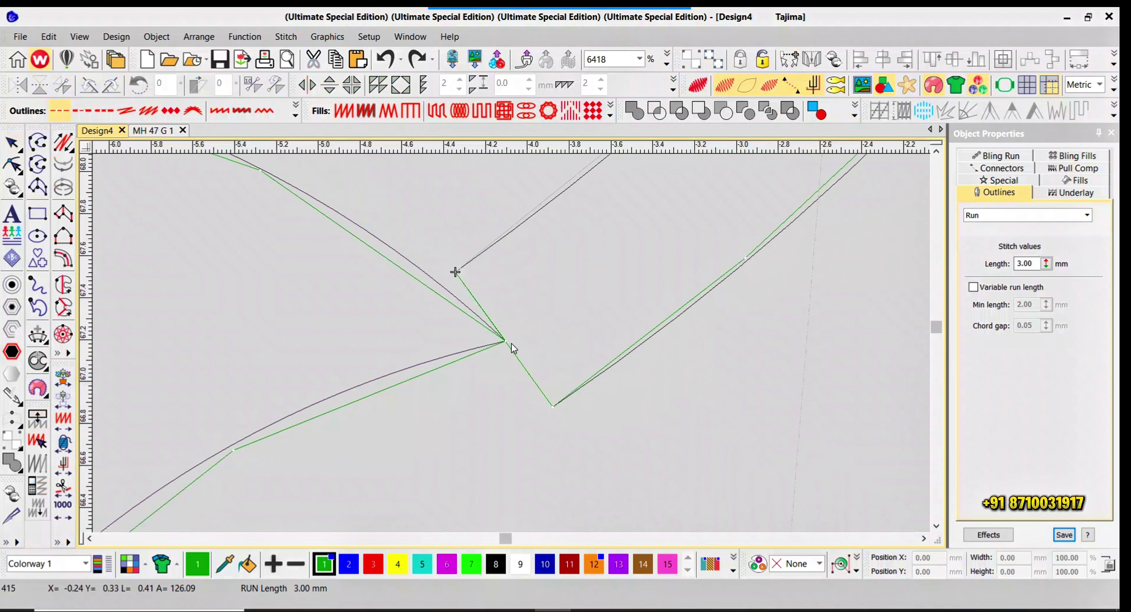
pyautogui.scroll(2, 512, 343)
pyautogui.click(443, 324)
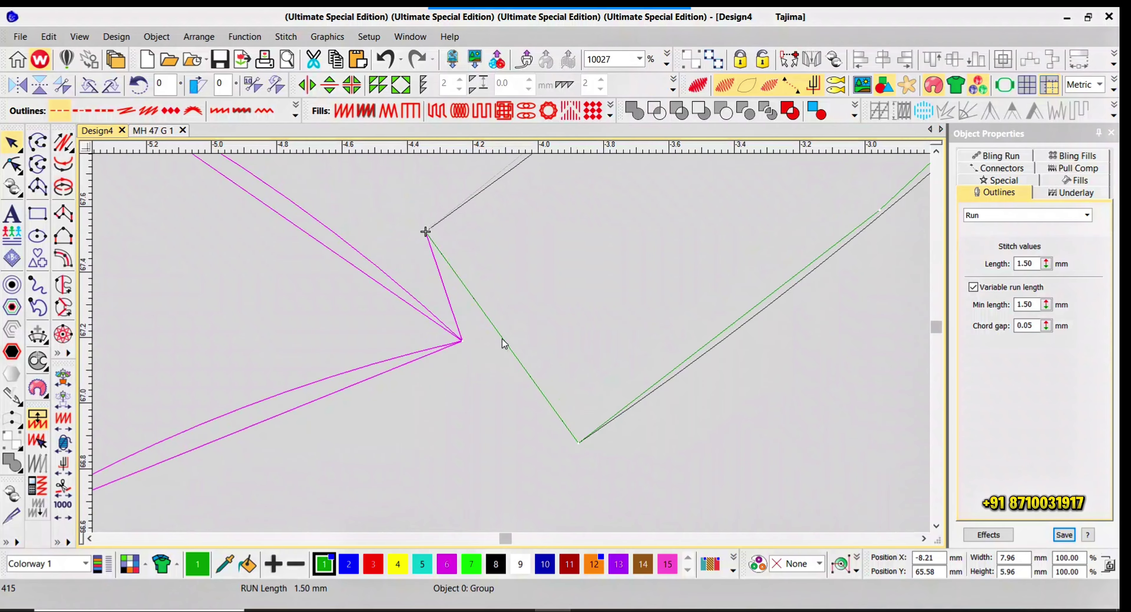
pyautogui.moveTo(502, 339); pyautogui.dragTo(503, 339)
pyautogui.press('Escape')
# - Inspect the end node of the branch's lower edge in Reshape and select its corner needle point to check the join
pyautogui.click(519, 358)
pyautogui.scroll(2, 519, 358)
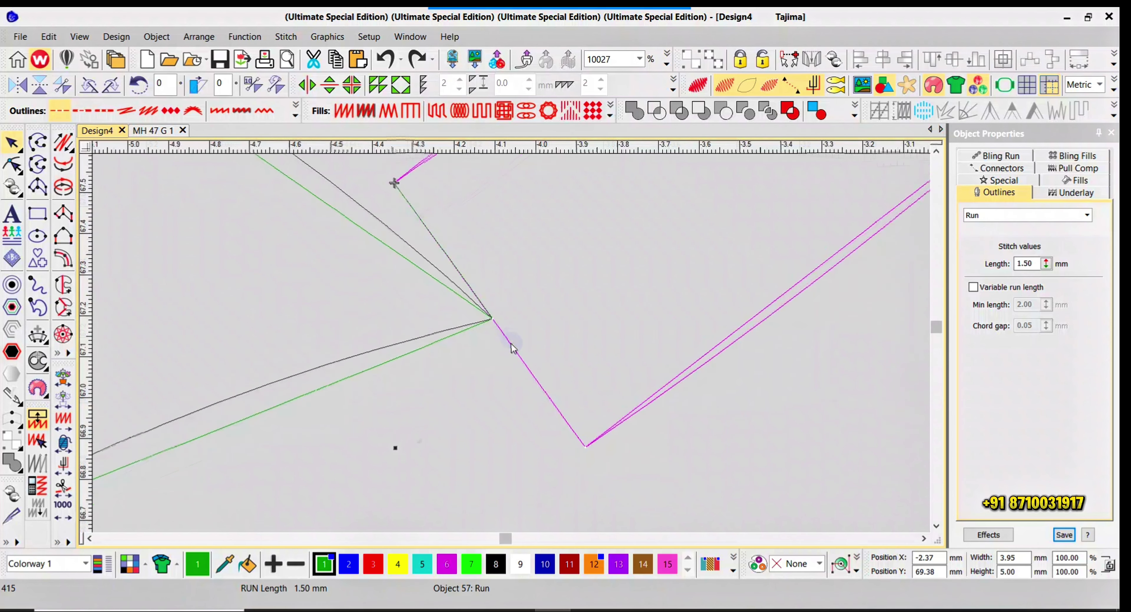
pyautogui.press('h')
pyautogui.click(487, 310)
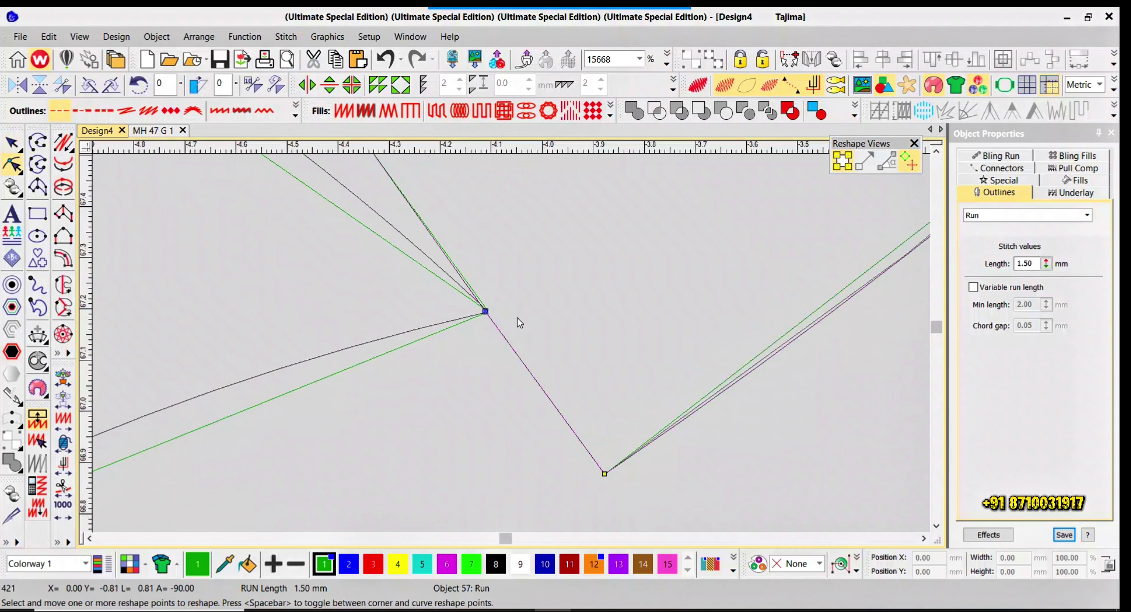
pyautogui.press('Escape')
pyautogui.press('e')
pyautogui.click(606, 473)
pyautogui.press('Escape')
pyautogui.scroll(-3, 618, 460)
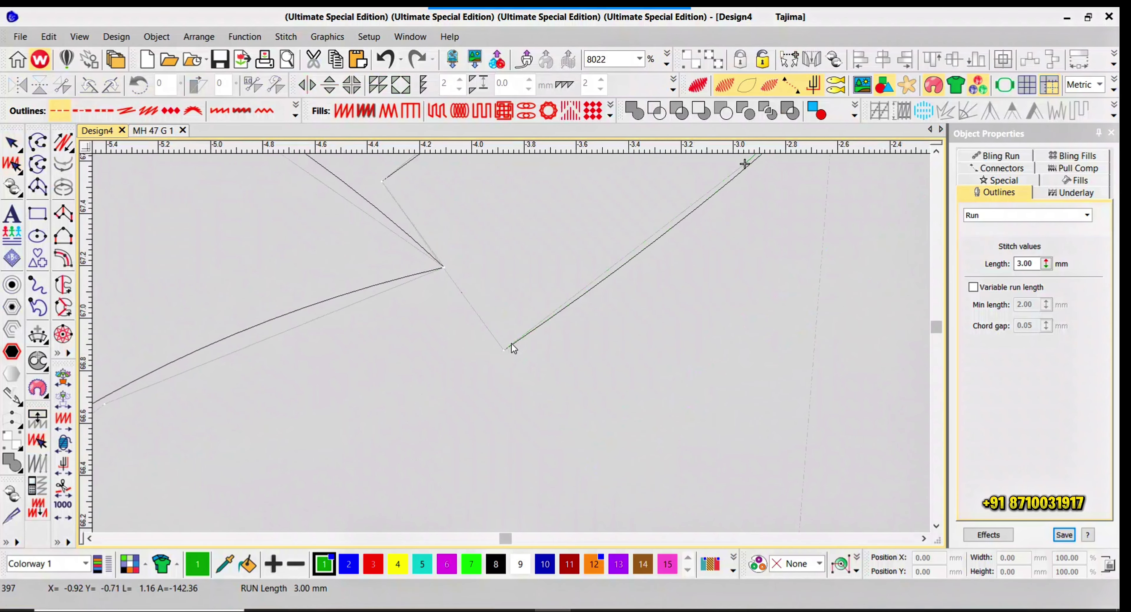
# - Apply the closest join to the left teardrop where its tip meets the branch's end
pyautogui.scroll(-3, 511, 341)
pyautogui.scroll(-2, 506, 339)
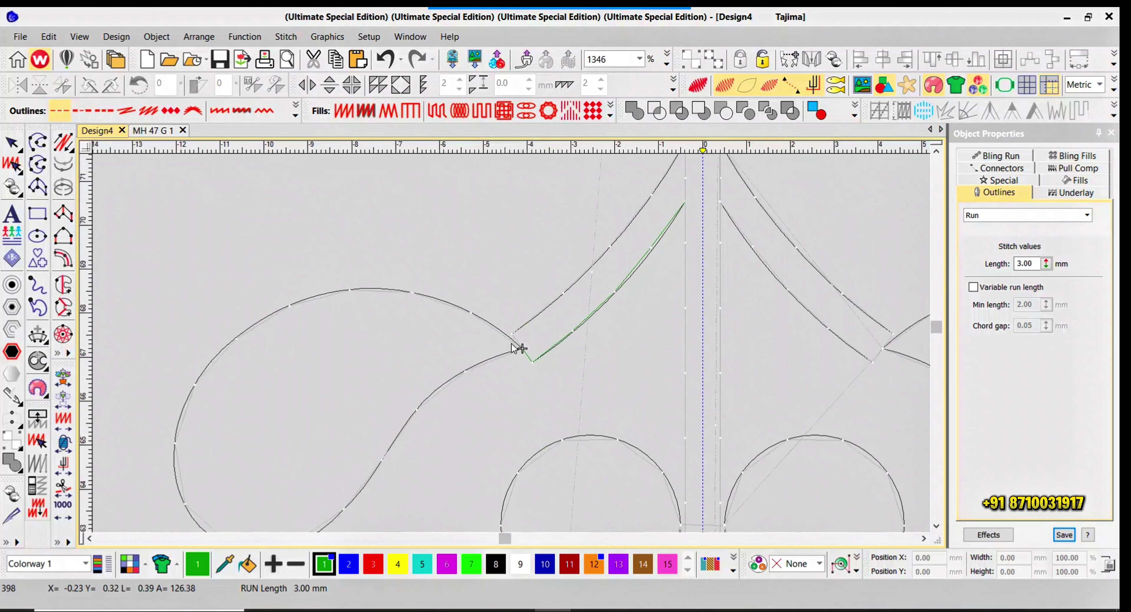
pyautogui.click(505, 338)
pyautogui.scroll(1, 514, 342)
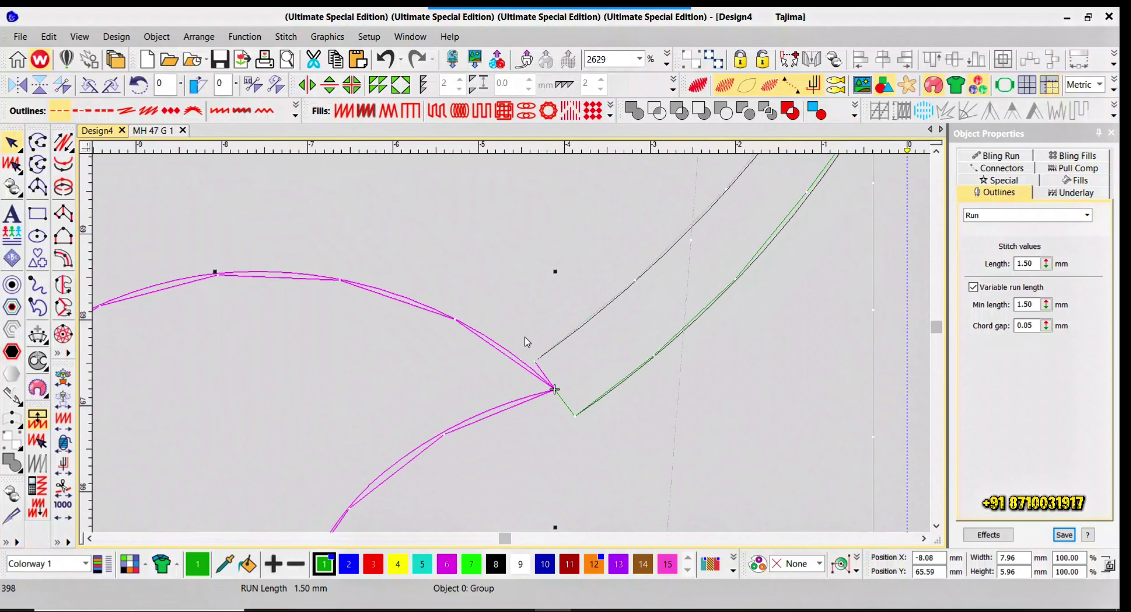
pyautogui.scroll(3, 556, 379)
pyautogui.press('j')
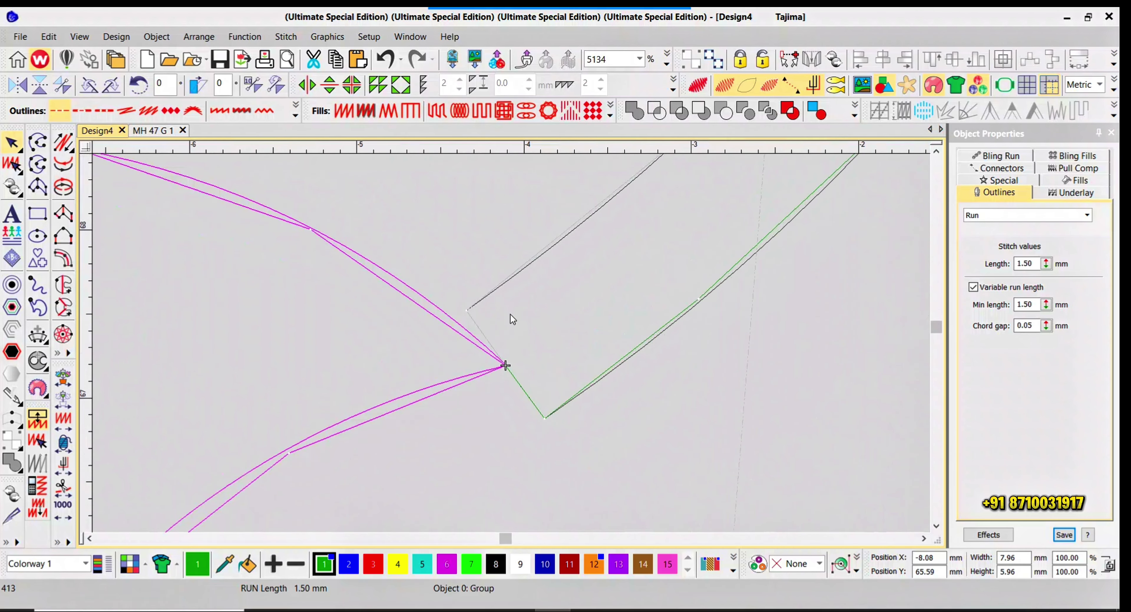
pyautogui.scroll(-3, 509, 396)
pyautogui.press('Escape')
pyautogui.scroll(-4, 524, 343)
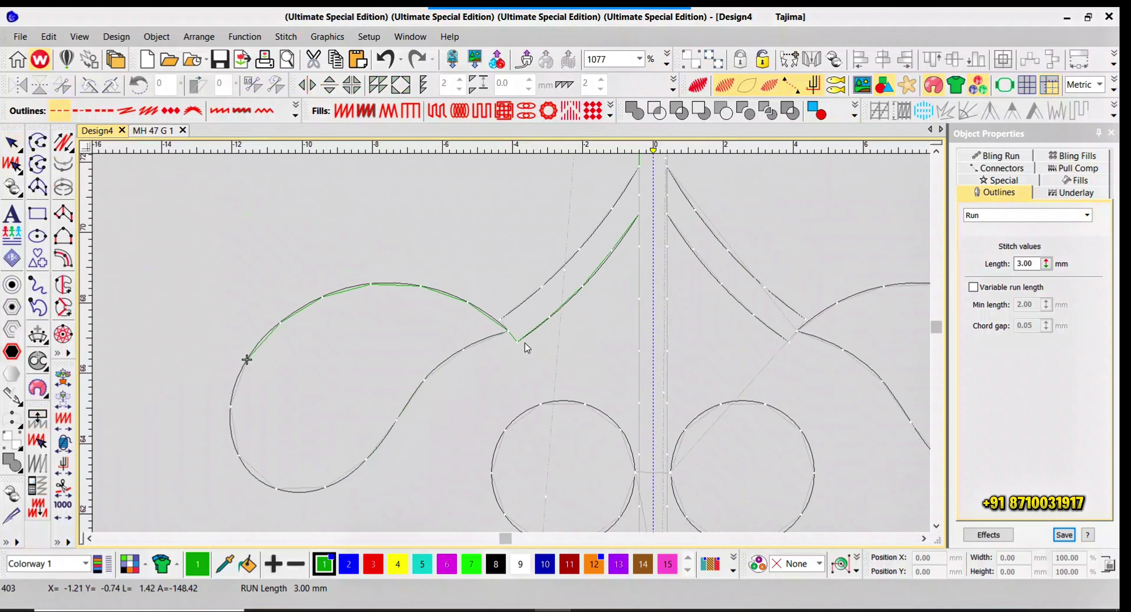
# - Travel forward around the rejoined left teardrop and up the branch's upper edge to check the transition
pyautogui.press('Right')
pyautogui.press('Right')
pyautogui.press('Right')
pyautogui.press('Right')
pyautogui.press('Right')
pyautogui.press('Right')
pyautogui.press('Right')
pyautogui.press('Right')
pyautogui.press('Right')
pyautogui.press('Right')
pyautogui.press('Right')
pyautogui.press('Right')
pyautogui.press('Right')
pyautogui.press('Right')
pyautogui.press('Right')
pyautogui.press('Right')
pyautogui.press('Right')
pyautogui.press('Right')
pyautogui.press('Right')
pyautogui.press('Right')
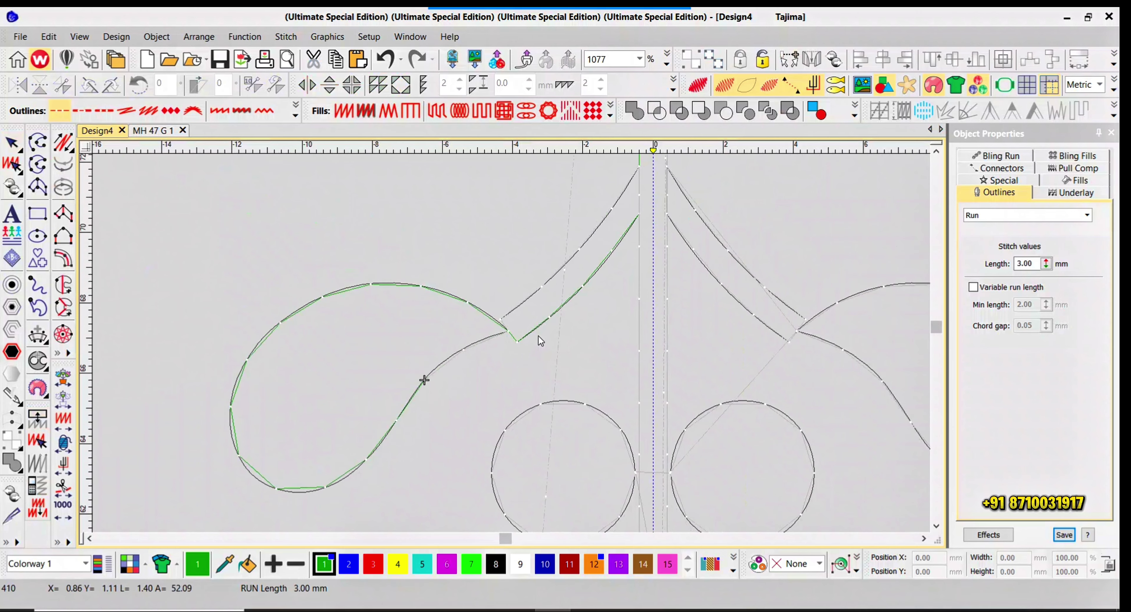
pyautogui.scroll(-2, 511, 343)
pyautogui.scroll(-2, 512, 344)
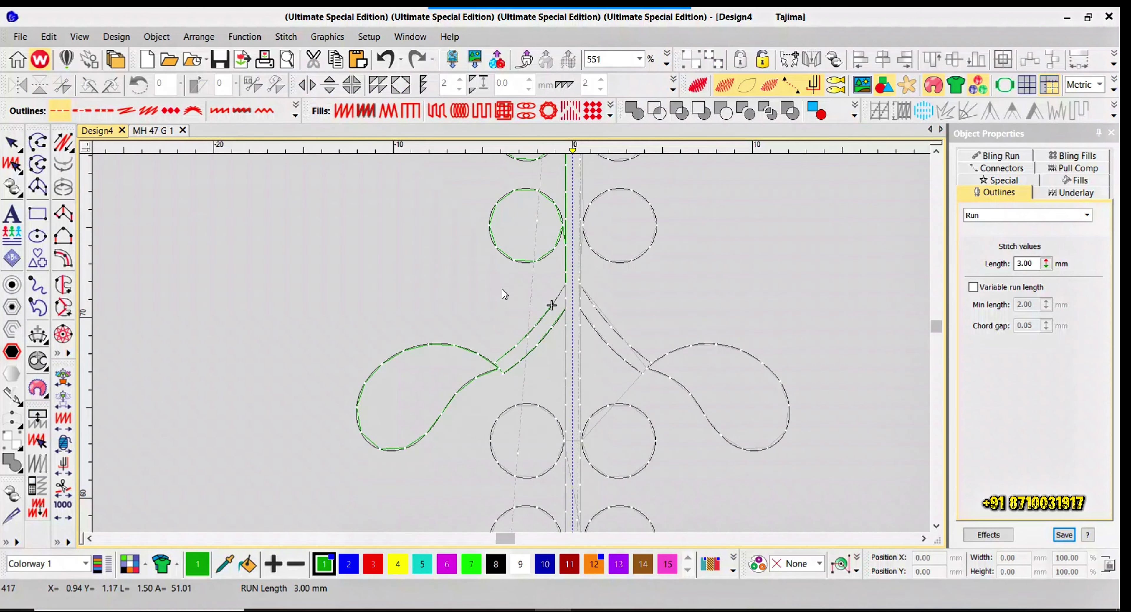
# - Travel down the stem and re-insert the left circle just below the upper branch at the adjacent stem stitch by cutting and pasting it
pyautogui.scroll(-3, 502, 289)
pyautogui.scroll(4, 509, 333)
pyautogui.scroll(-3, 510, 348)
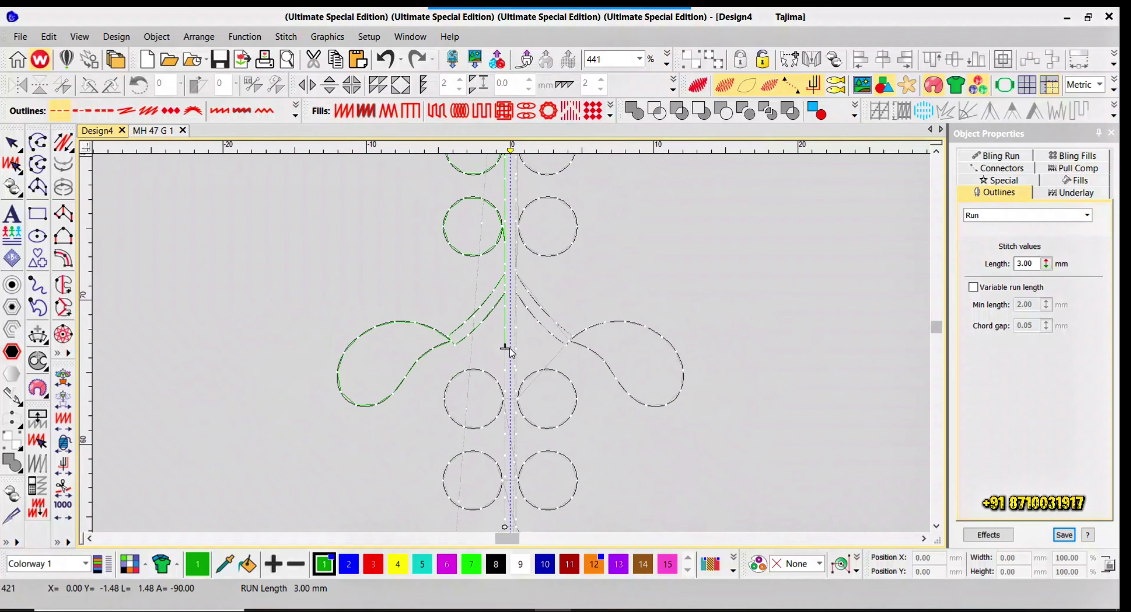
pyautogui.scroll(3, 510, 347)
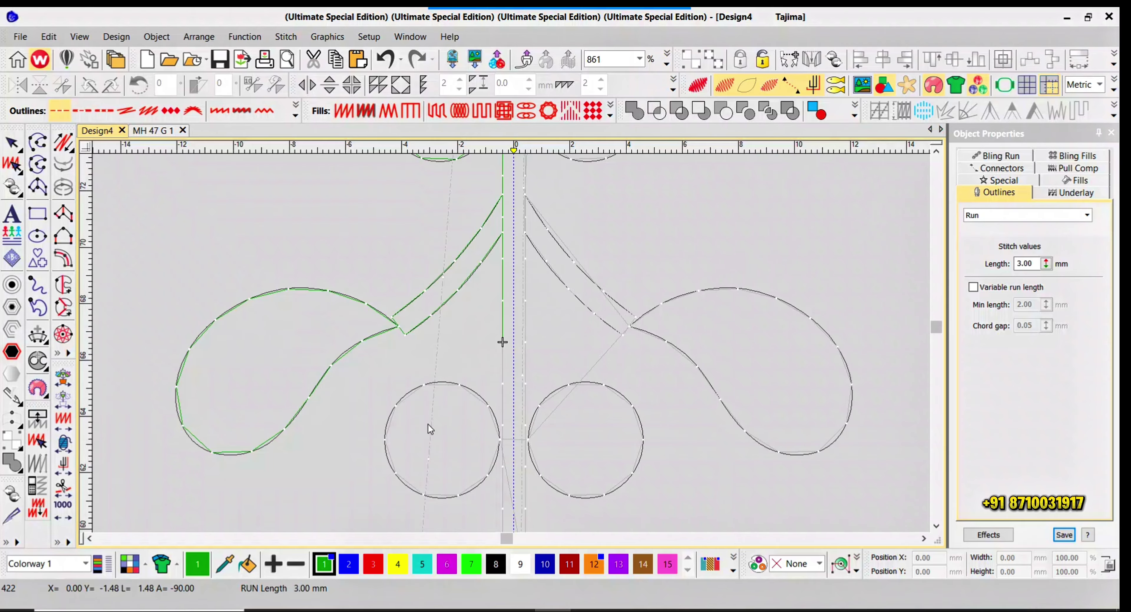
pyautogui.scroll(3, 519, 347)
pyautogui.scroll(-2, 558, 299)
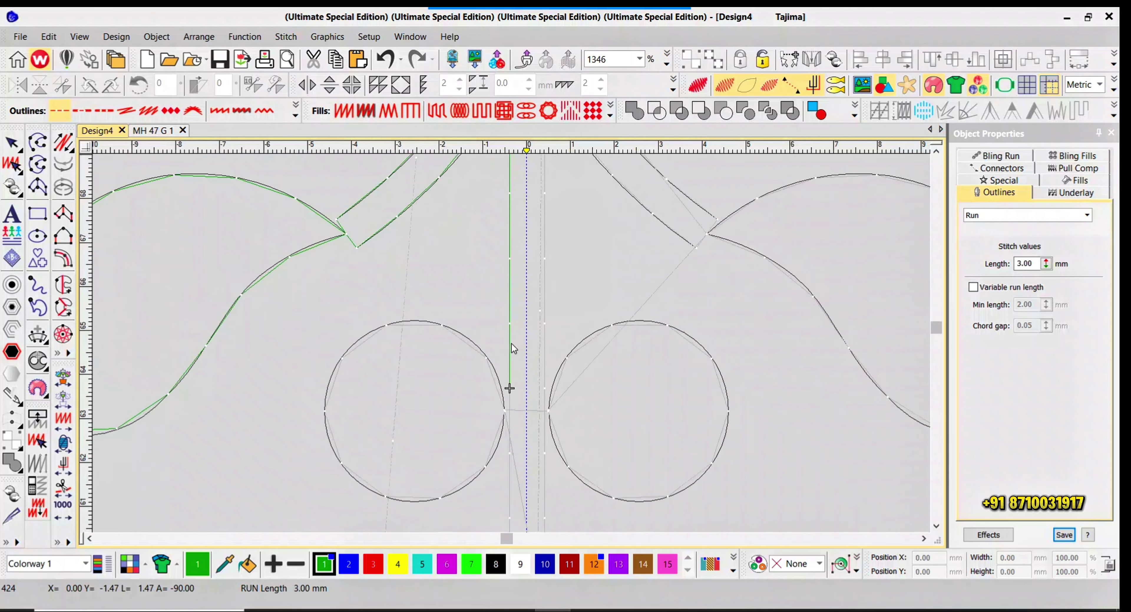
pyautogui.scroll(2, 500, 408)
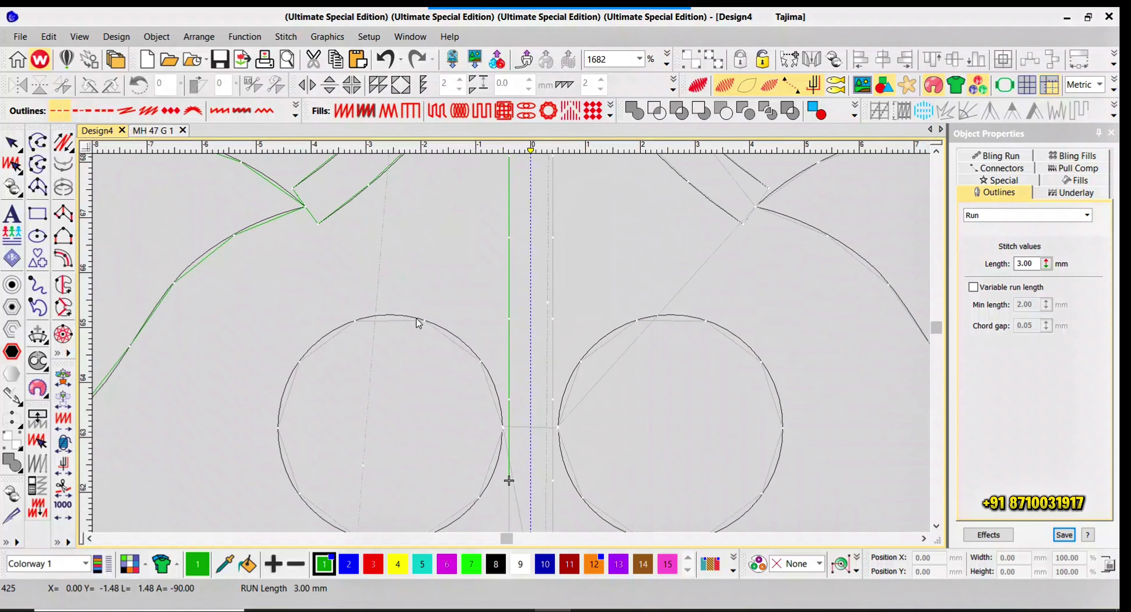
pyautogui.scroll(-1, 503, 465)
pyautogui.press('o')
pyautogui.click(503, 339)
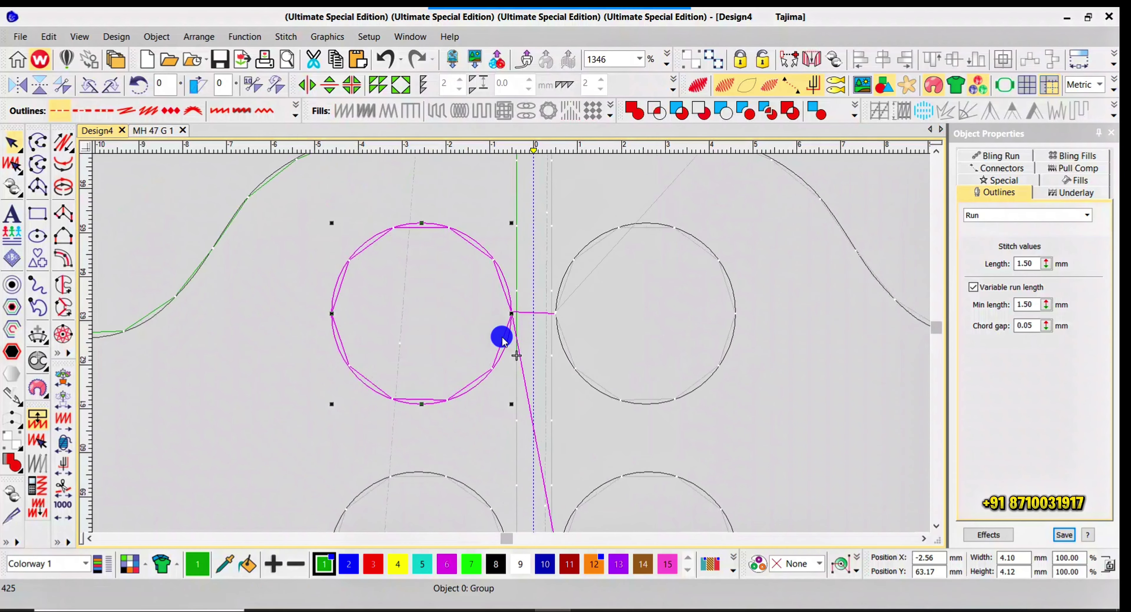
pyautogui.hotkey('ctrl', 'x')
pyautogui.hotkey('ctrl', 'v')
pyautogui.press('Escape')
# - Travel forward through the re-inserted left circle's stitches to check how it joins the stem
pyautogui.press('Up')
pyautogui.press('Right')
pyautogui.press('Right')
pyautogui.press('Right')
pyautogui.press('Right')
pyautogui.press('Right')
pyautogui.press('Right')
pyautogui.press('Right')
pyautogui.press('Right')
pyautogui.press('Right')
pyautogui.press('Right')
pyautogui.press('Right')
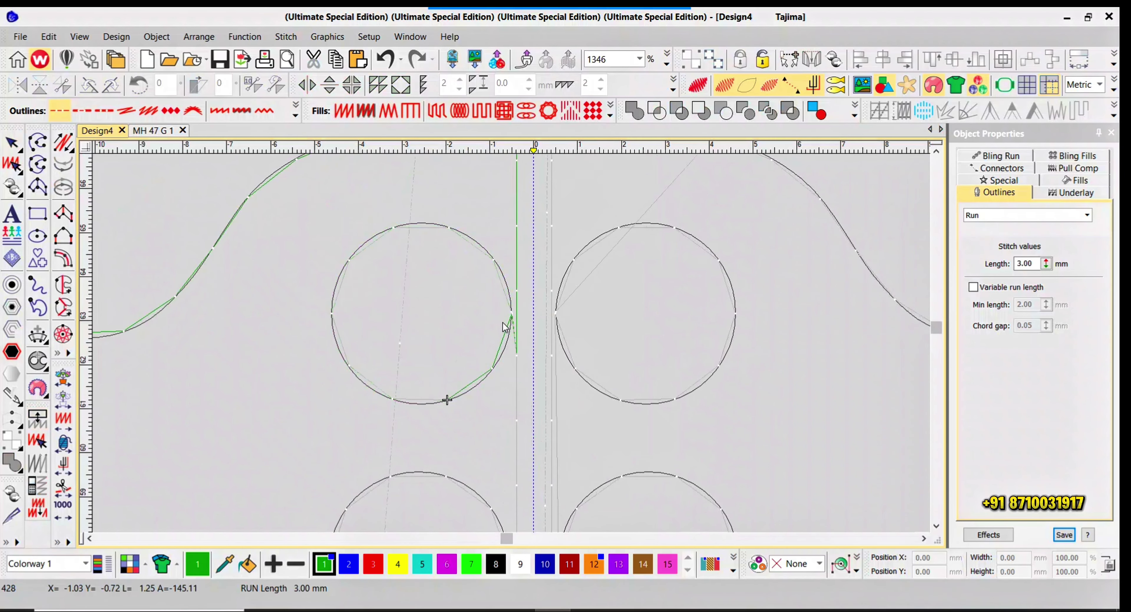
# - Continue down the stem and cut and paste the second left circle, just above the lower branch, into the sequence beside it
pyautogui.scroll(-1, 520, 324)
pyautogui.scroll(1, 512, 367)
pyautogui.press('Right')
pyautogui.press('Right')
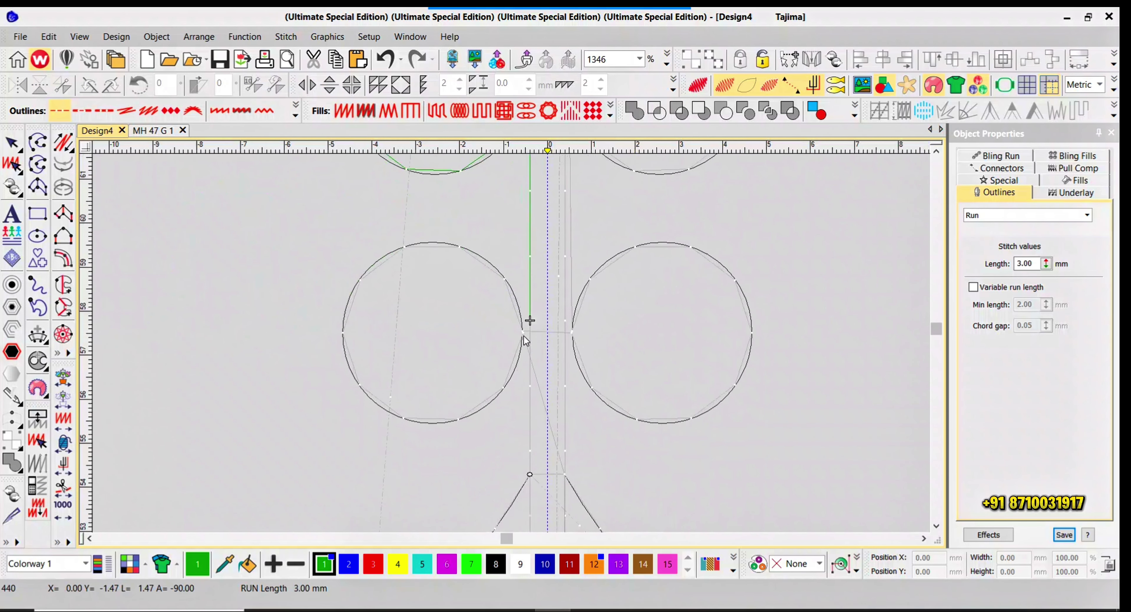
pyautogui.click(521, 321)
pyautogui.hotkey('ctrl', 'x')
pyautogui.hotkey('ctrl', 'v')
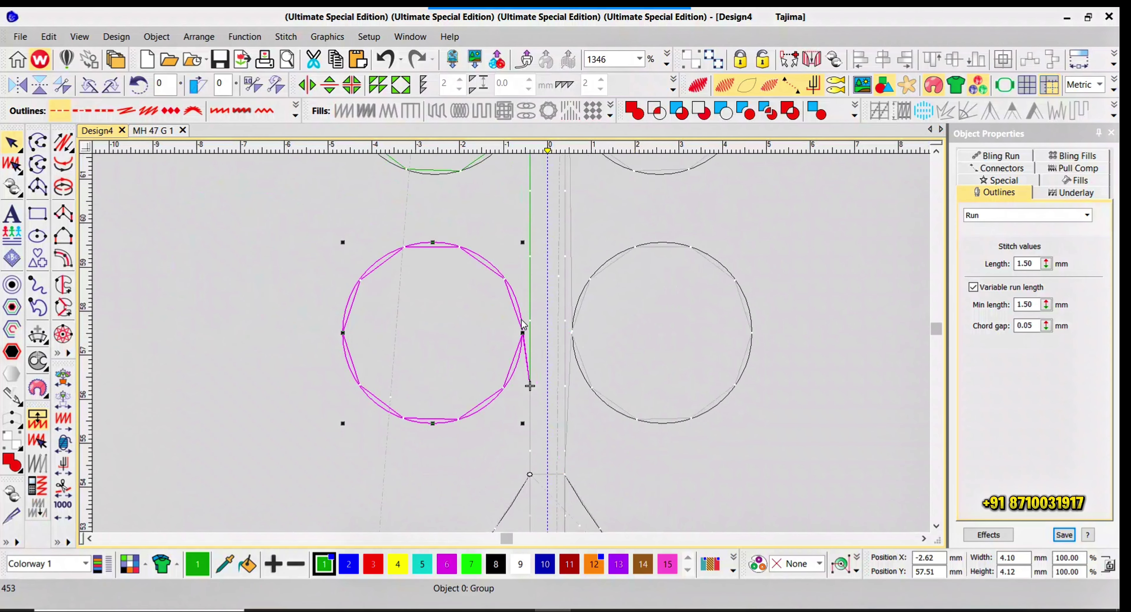
pyautogui.press('Escape')
# - Travel around the second left circle and down the stem to the lower branch's top to check the stitch path
pyautogui.press('Up')
pyautogui.press('Right')
pyautogui.press('Right')
pyautogui.press('Right')
pyautogui.press('Right')
pyautogui.press('Right')
pyautogui.press('Right')
pyautogui.press('Right')
pyautogui.press('Right')
pyautogui.press('Right')
pyautogui.press('Right')
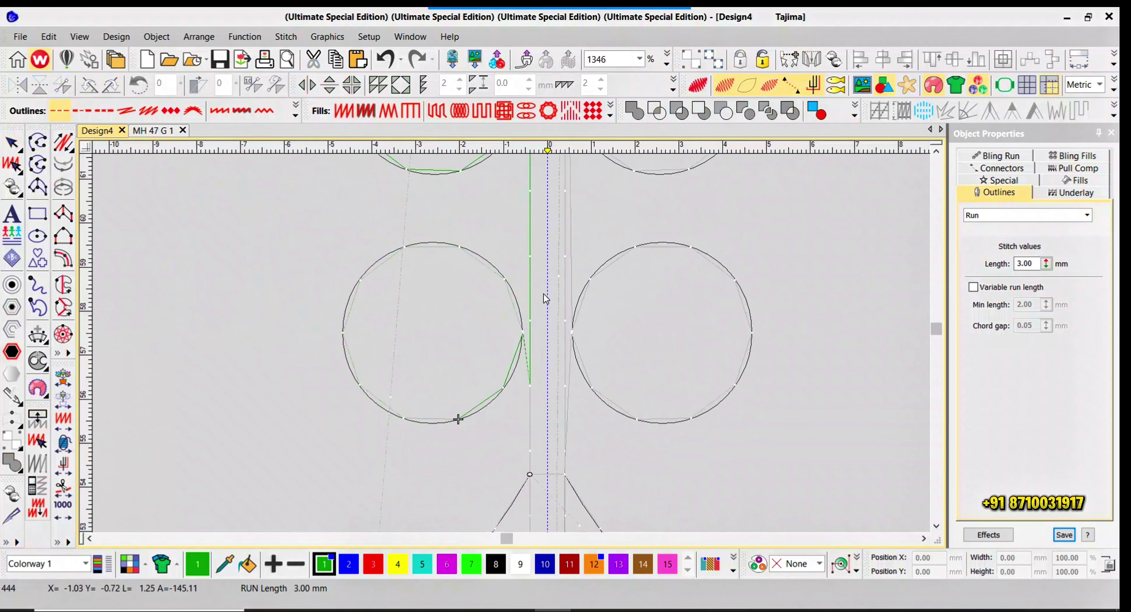
pyautogui.press('Right')
pyautogui.scroll(-1, 547, 433)
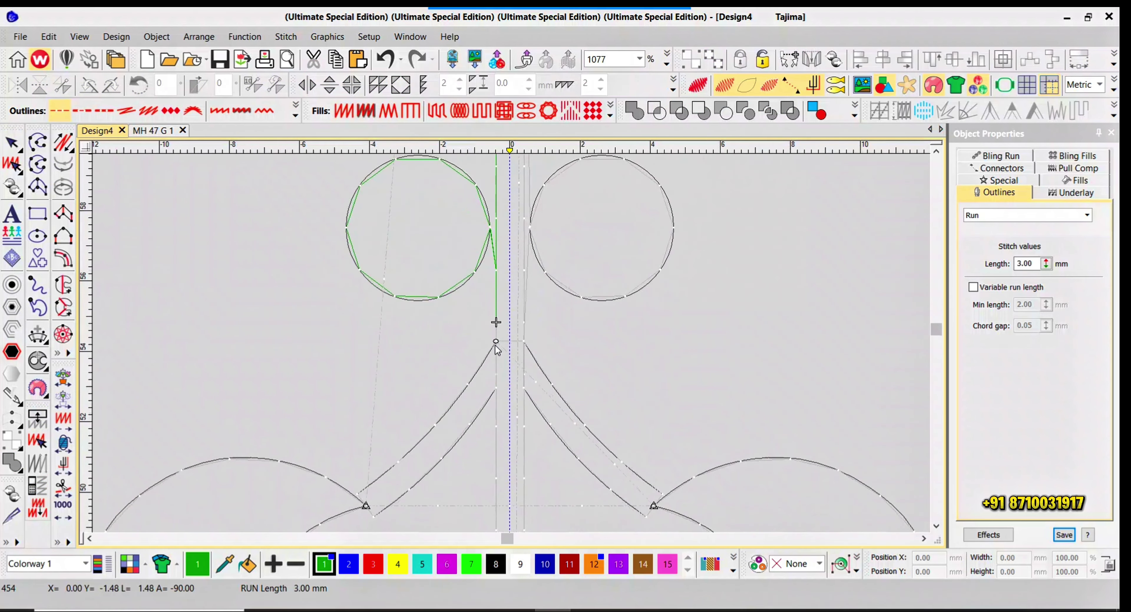
# - Group the upper left branch with its teardrop
pyautogui.click(482, 360)
pyautogui.scroll(-3, 482, 360)
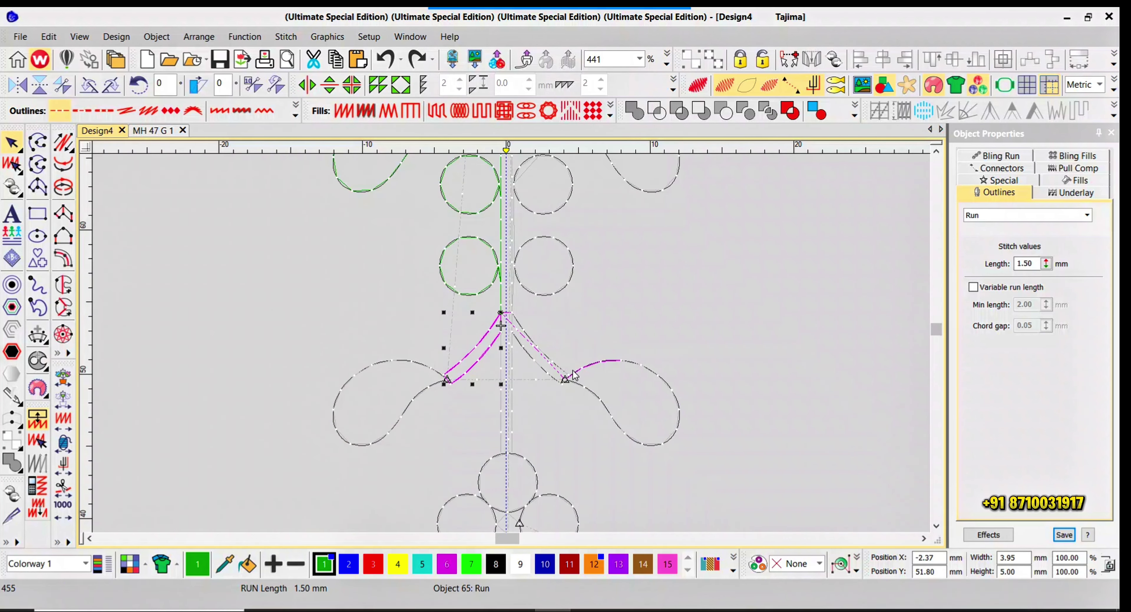
pyautogui.scroll(-1, 473, 197)
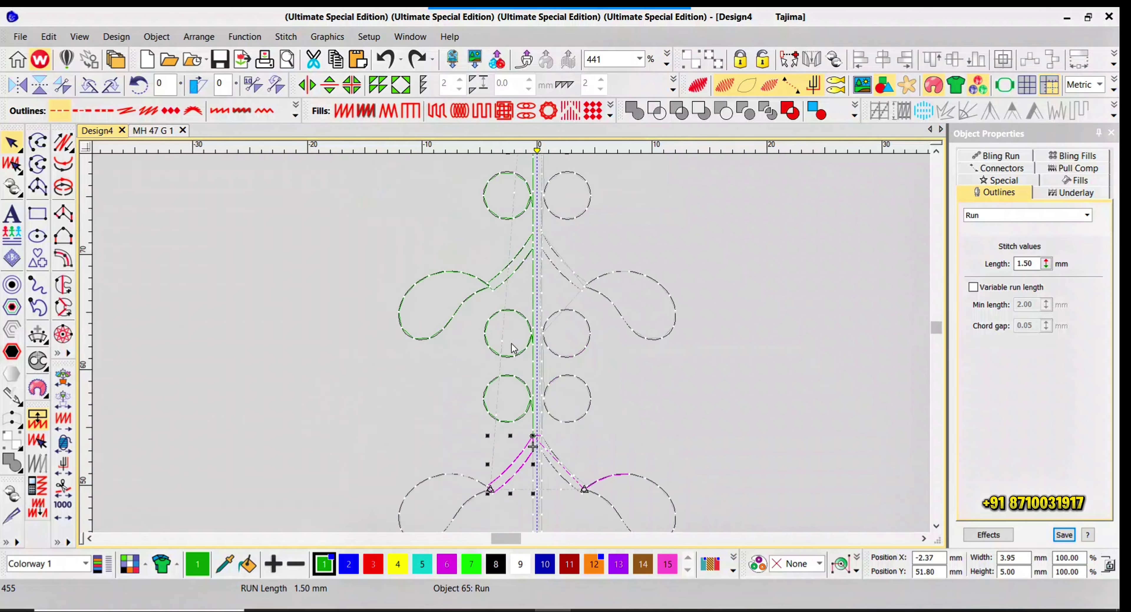
pyautogui.scroll(1, 502, 335)
pyautogui.click(504, 282)
pyautogui.keyDown('ctrl'); pyautogui.click(475, 294); pyautogui.keyUp('ctrl')
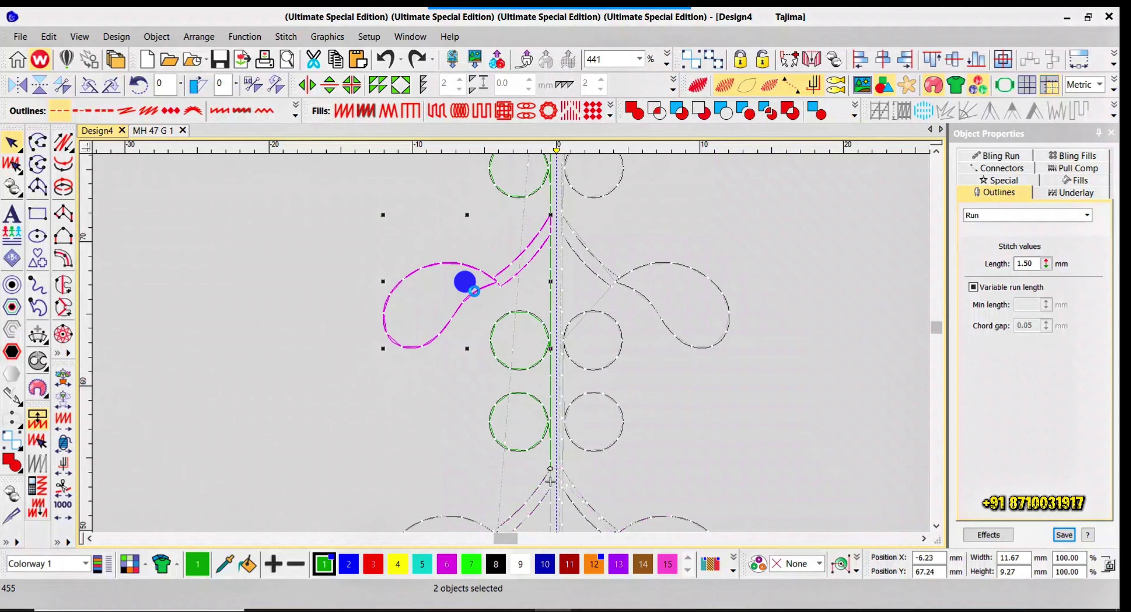
pyautogui.hotkey('ctrl', 'g')
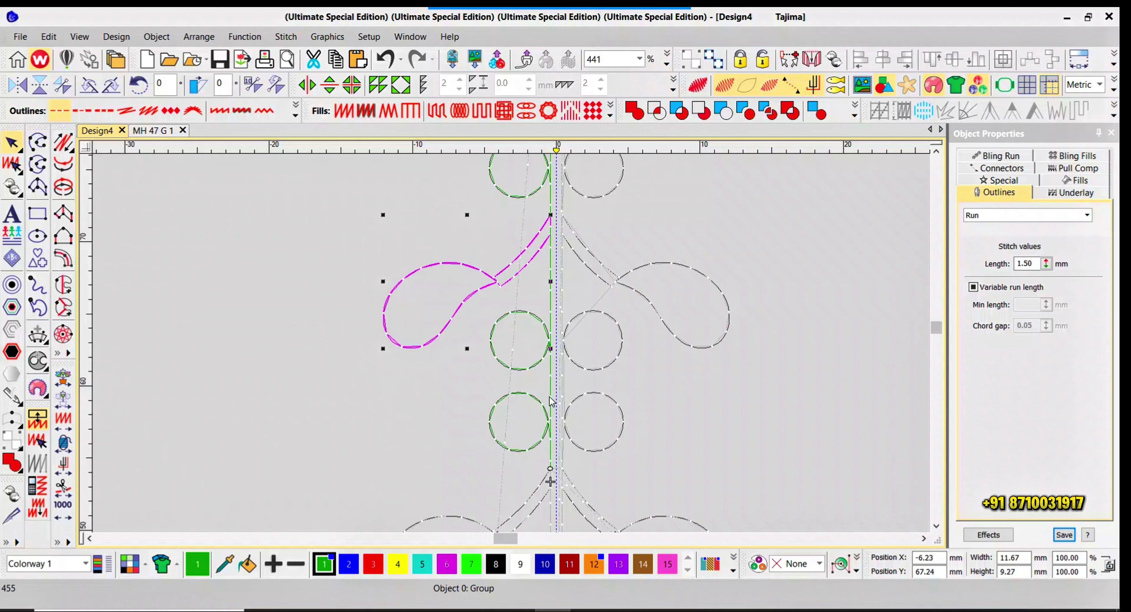
pyautogui.press('Escape')
# - Resequence the lower left branch after the stem and reshape its stitching exit point down toward its lower stem corner
pyautogui.click(539, 487)
pyautogui.scroll(3, 538, 487)
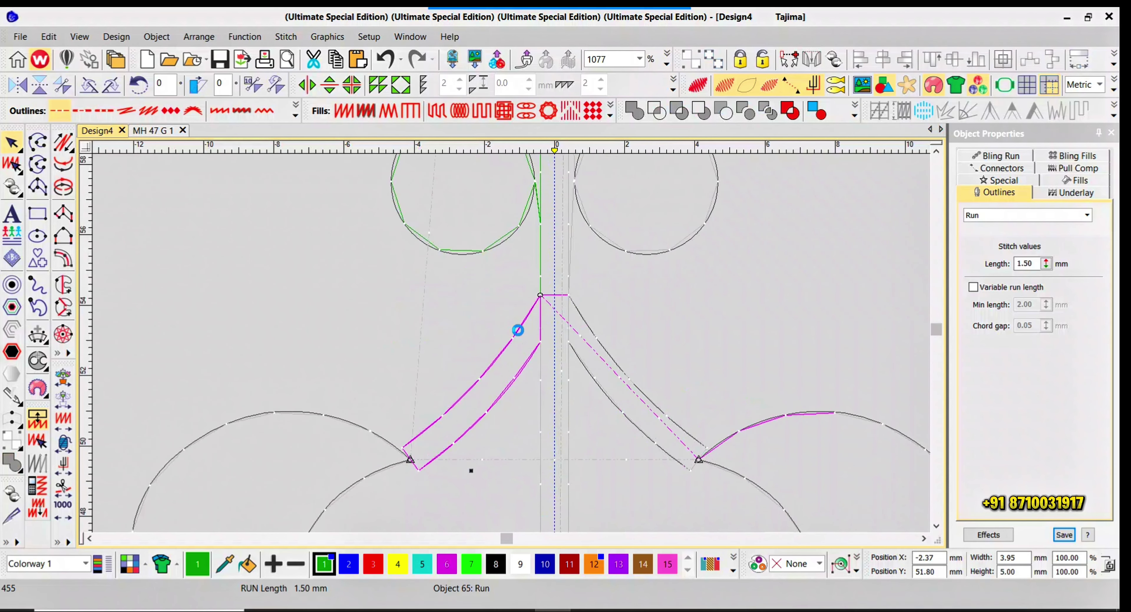
pyautogui.scroll(2, 514, 344)
pyautogui.press('h')
pyautogui.scroll(-4, 510, 354)
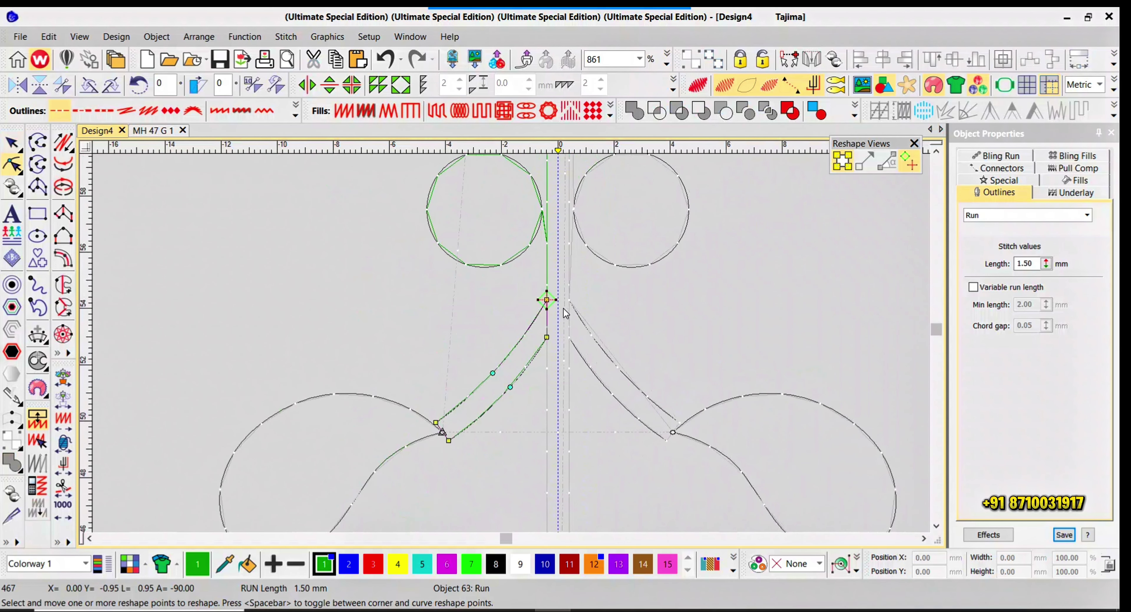
pyautogui.click(545, 297)
pyautogui.moveTo(550, 301); pyautogui.dragTo(547, 326)
pyautogui.press('Escape')
pyautogui.scroll(4, 576, 341)
pyautogui.press('Up')
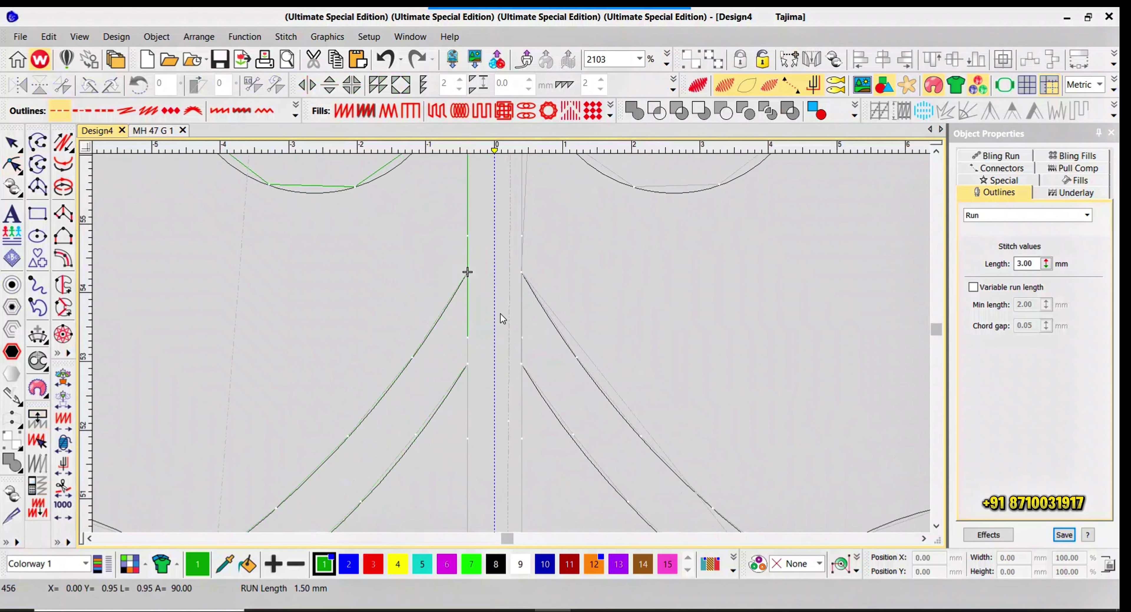
# - Travel stitch by stitch along the lower left branch's edges to check its stitching direction
pyautogui.scroll(-4, 505, 322)
pyautogui.press('Right')
pyautogui.press('Up')
pyautogui.press('Right')
pyautogui.press('Right')
pyautogui.press('Right')
pyautogui.press('Right')
pyautogui.press('Right')
pyautogui.press('Right')
pyautogui.press('Right')
pyautogui.press('Right')
pyautogui.press('Right')
pyautogui.press('Right')
pyautogui.press('Right')
pyautogui.press('Right')
pyautogui.press('Right')
pyautogui.press('Right')
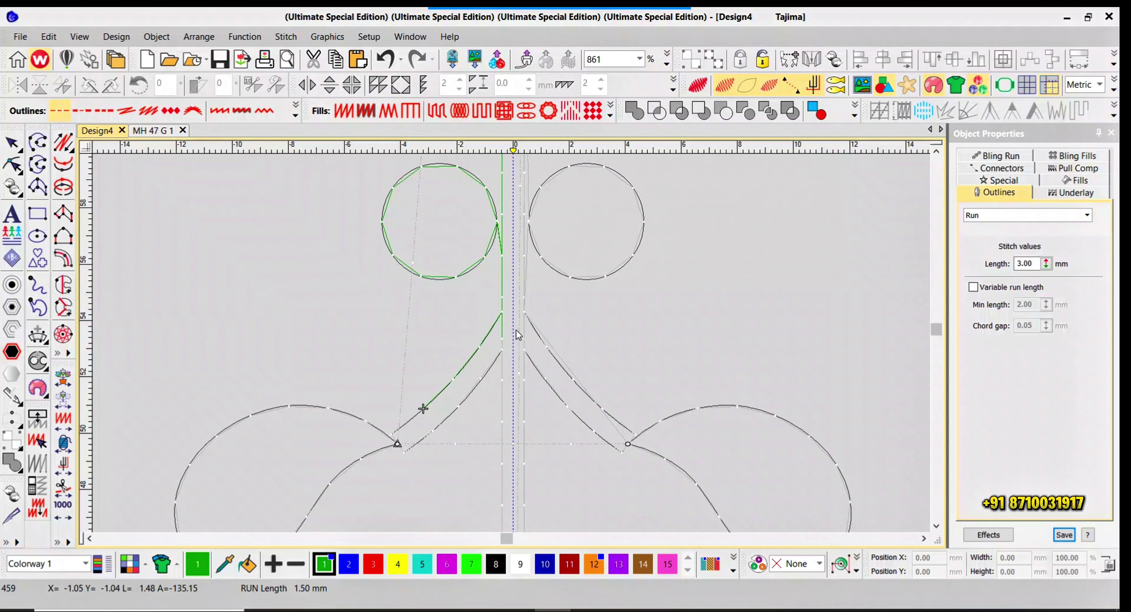
# - Reverse the stitching direction of the lower left branch
pyautogui.click(495, 371)
pyautogui.hotkey('alt', 'e')
pyautogui.press('r')
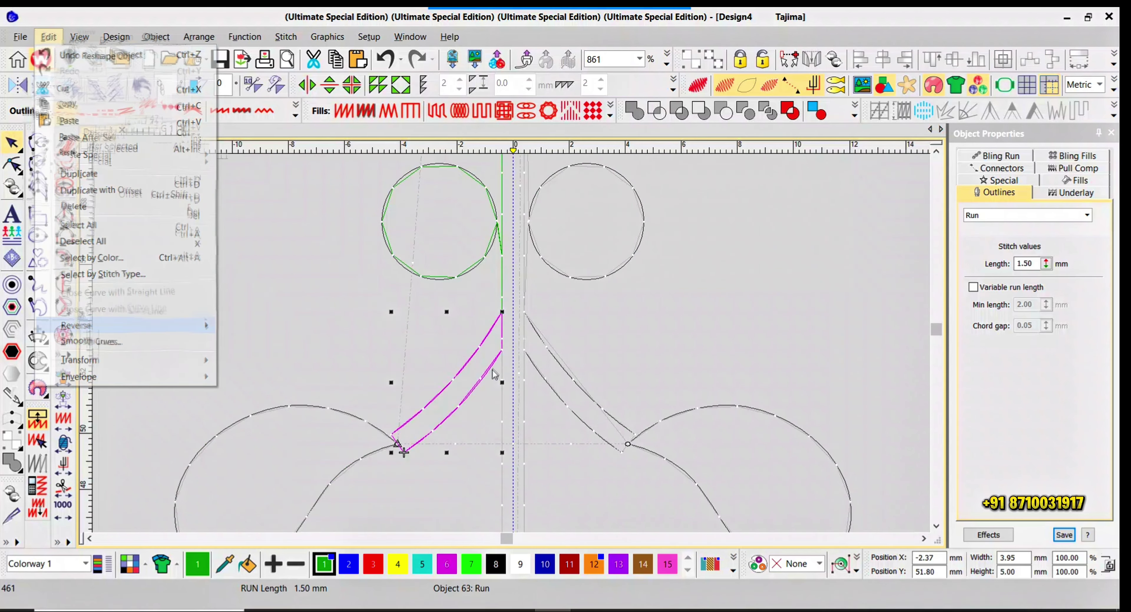
pyautogui.press('Escape')
# - Travel along the reversed branch's lower edge to the stitches at its outer tip, where the teardrop meets it
pyautogui.press('Up')
pyautogui.press('Right')
pyautogui.press('Right')
pyautogui.press('Right')
pyautogui.press('Right')
pyautogui.press('Right')
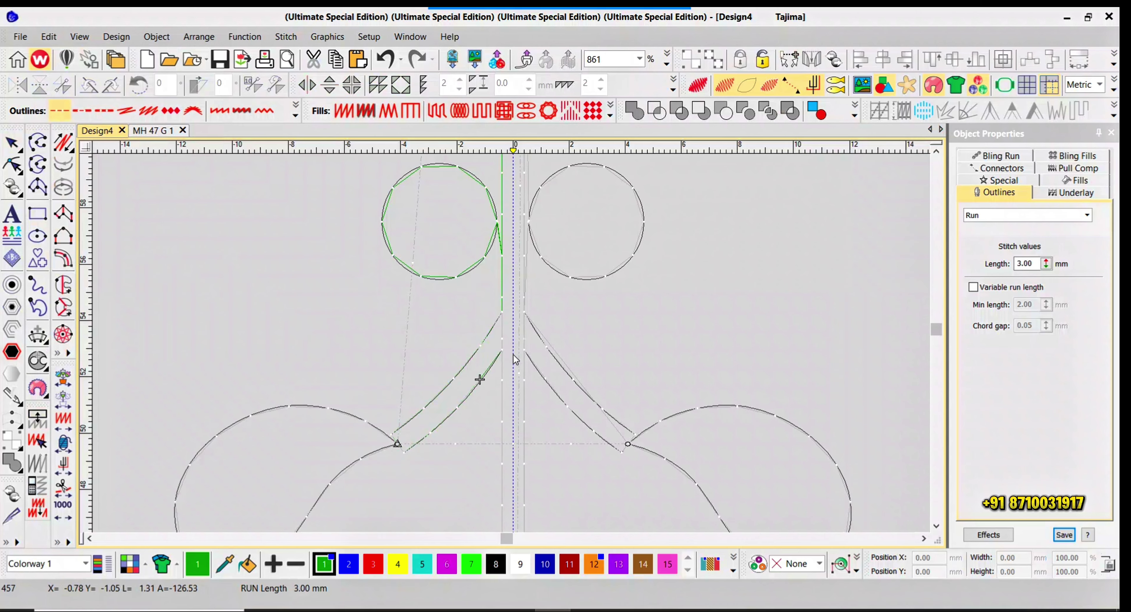
pyautogui.scroll(10, 397, 448)
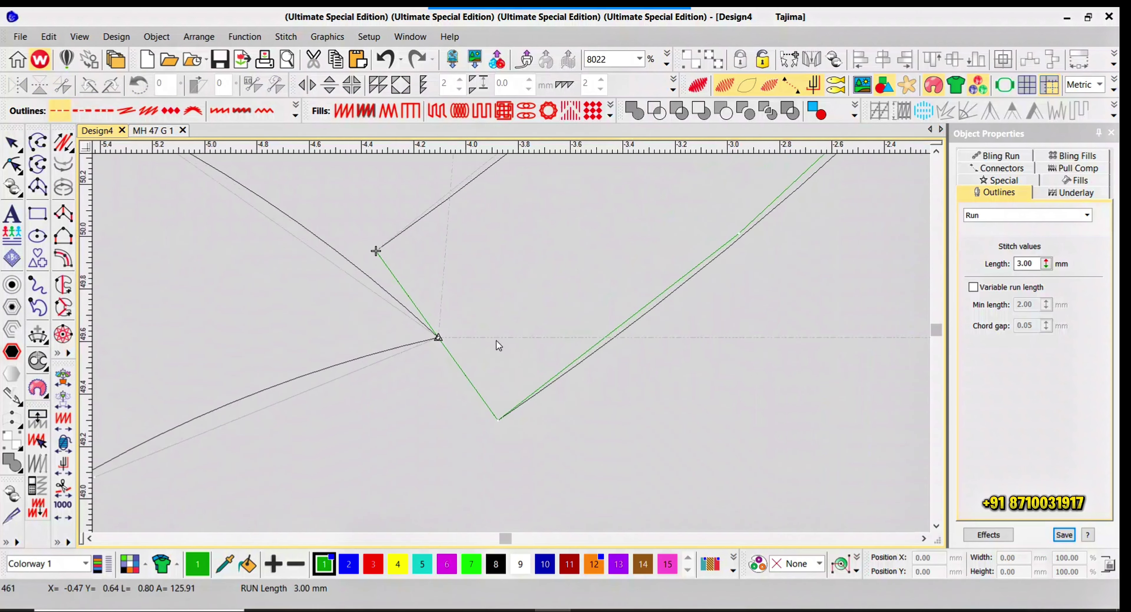
# - Cut the lower left teardrop and paste it back into the sequence at the branch's tip
pyautogui.scroll(-5, 437, 334)
pyautogui.click(442, 288)
pyautogui.press('Delete')
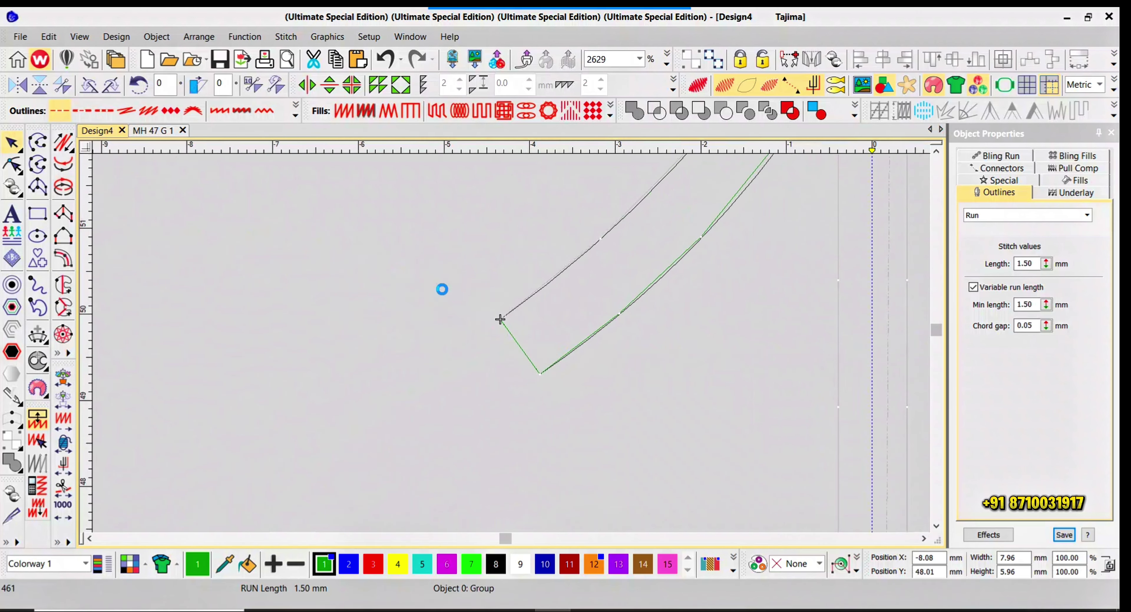
pyautogui.hotkey('ctrl', 'z')
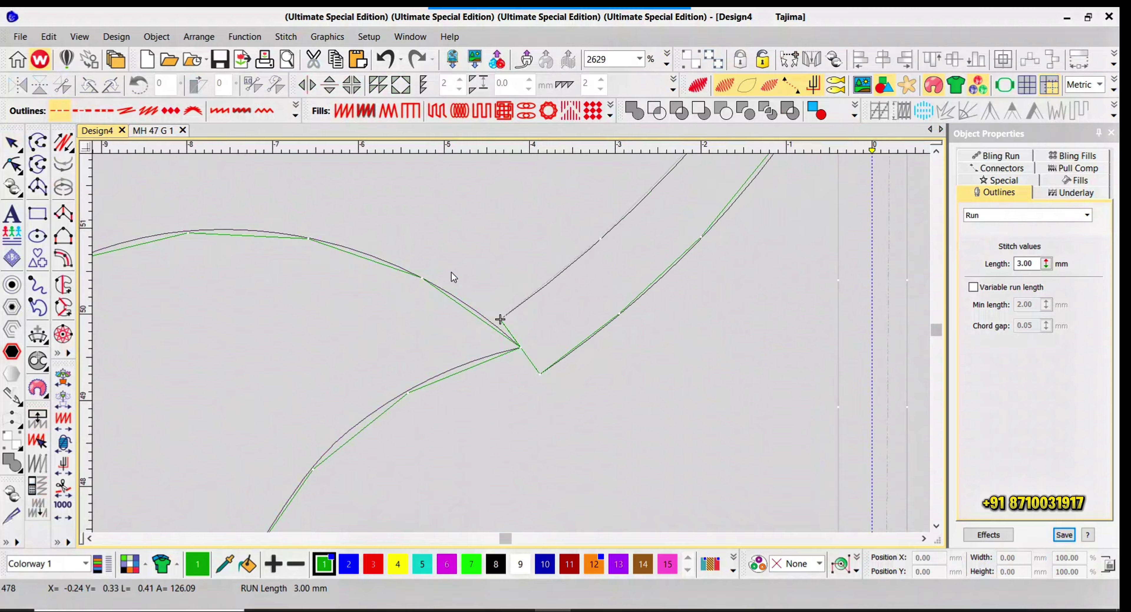
# - Travel through the re-inserted lower left teardrop's stitches to check which way it runs from the branch
pyautogui.press('Up')
pyautogui.scroll(-5, 516, 337)
pyautogui.press('Right')
pyautogui.press('Right')
pyautogui.press('Right')
pyautogui.press('Right')
pyautogui.press('Right')
pyautogui.press('Right')
pyautogui.press('Right')
pyautogui.press('Right')
pyautogui.click(492, 315)
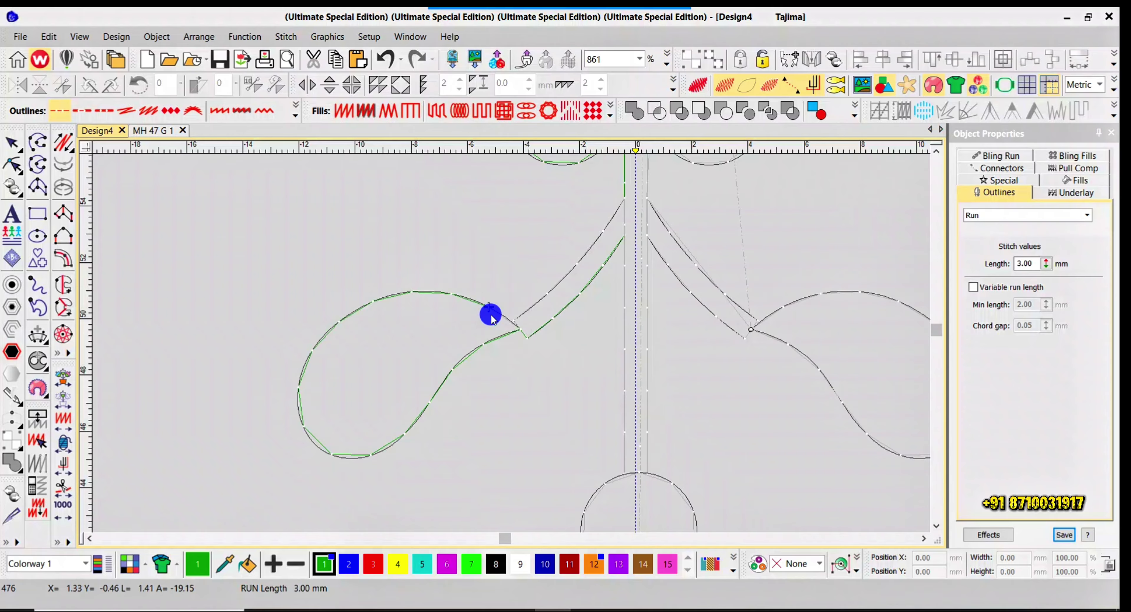
# - Check the lower left teardrop's start and end points in Reshape and reverse its stitching direction
pyautogui.click(491, 304)
pyautogui.scroll(7, 493, 307)
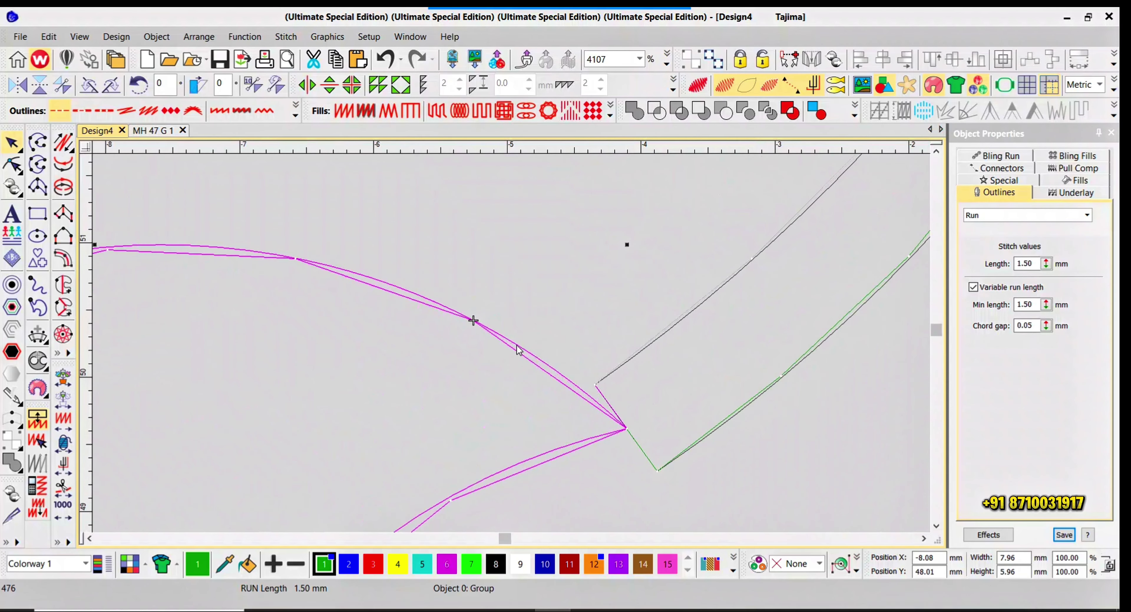
pyautogui.press('h')
pyautogui.scroll(-4, 523, 338)
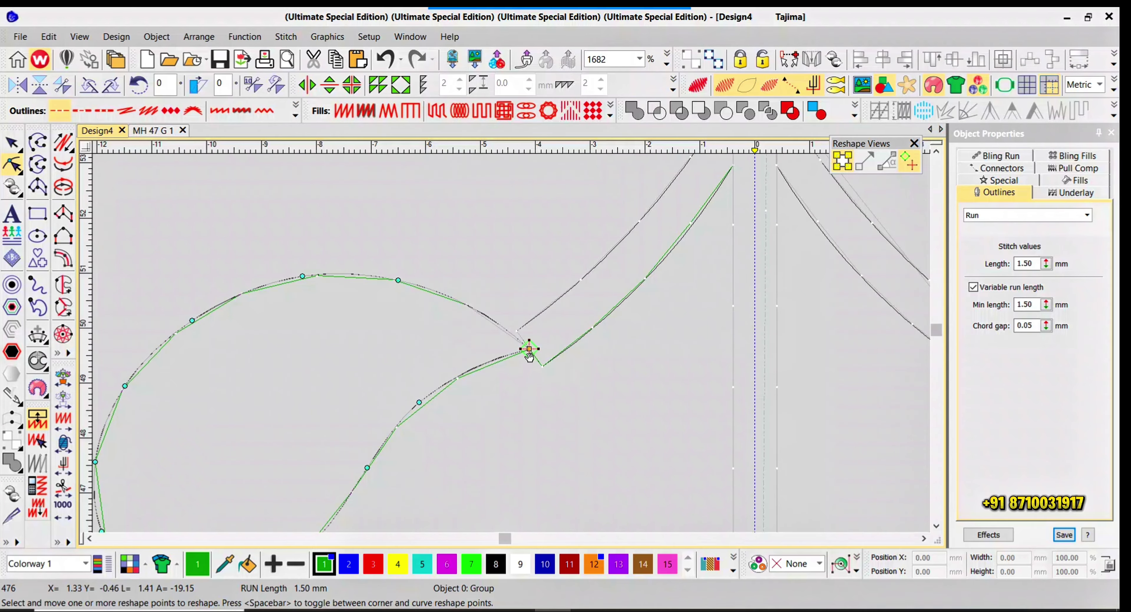
pyautogui.press('Escape')
pyautogui.click(480, 316)
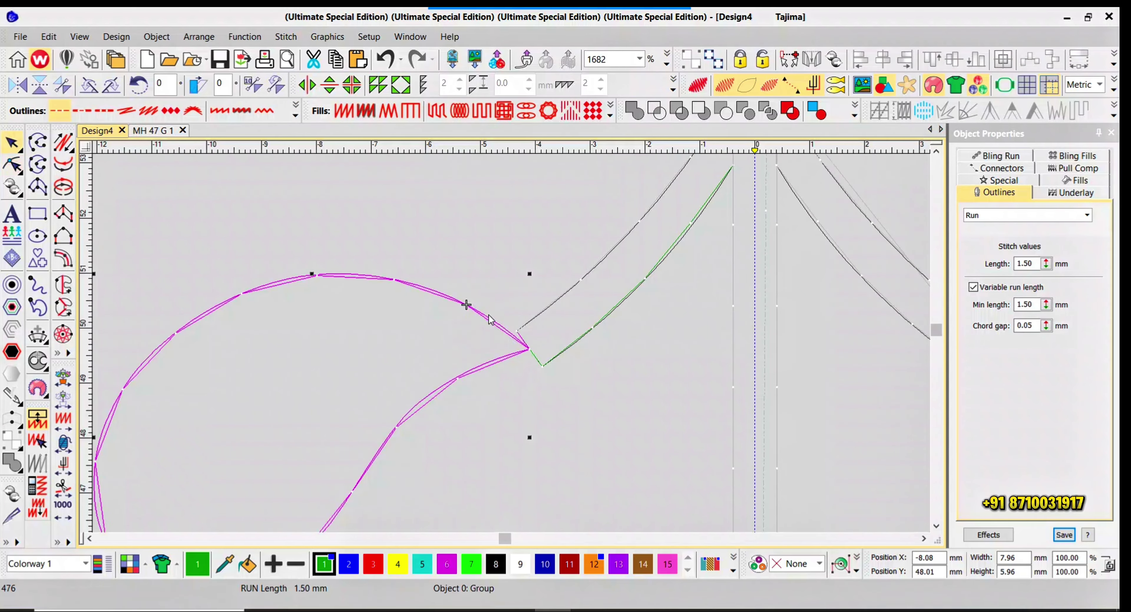
pyautogui.hotkey('alt', 'e')
pyautogui.press('Escape')
pyautogui.press('Escape')
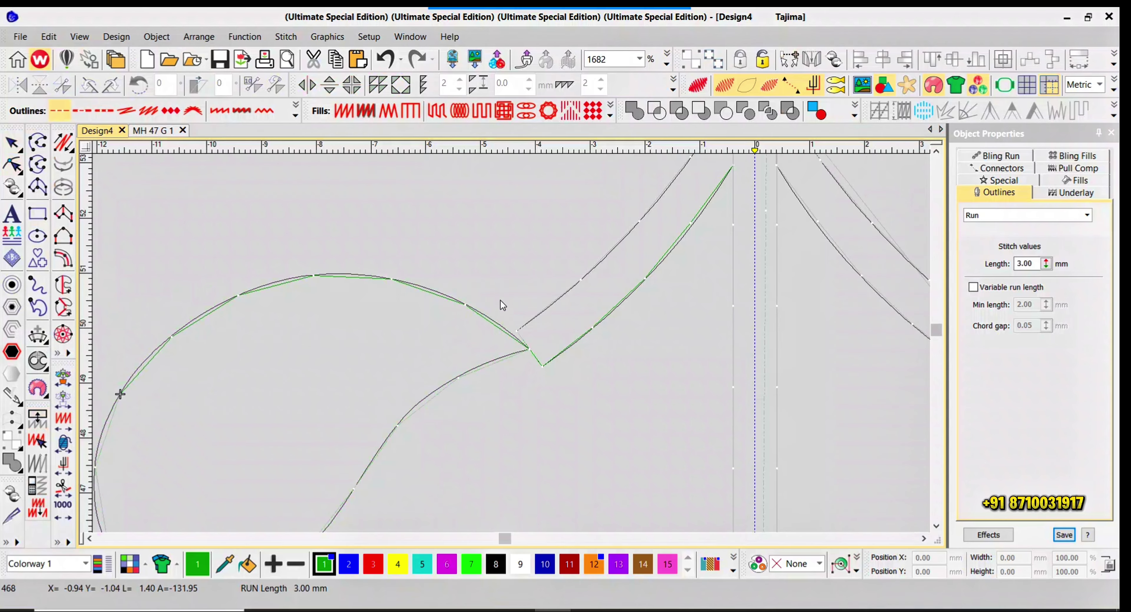
# - Travel to the stem's lower end and cut and paste the bottom cluster's top circle into the sequence there
pyautogui.scroll(-5, 512, 293)
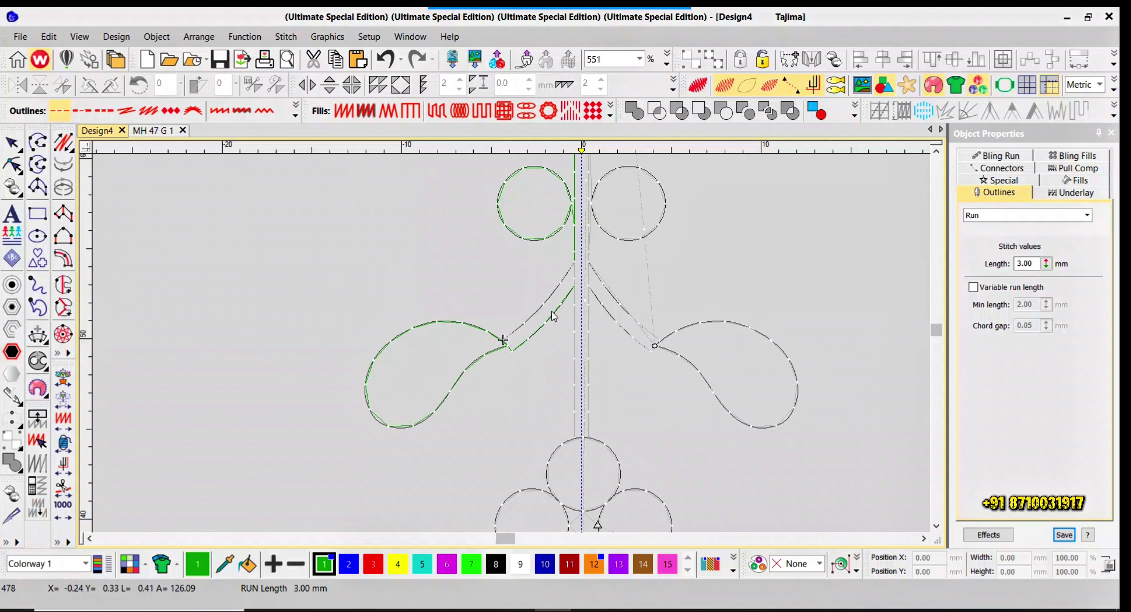
pyautogui.scroll(4, 516, 374)
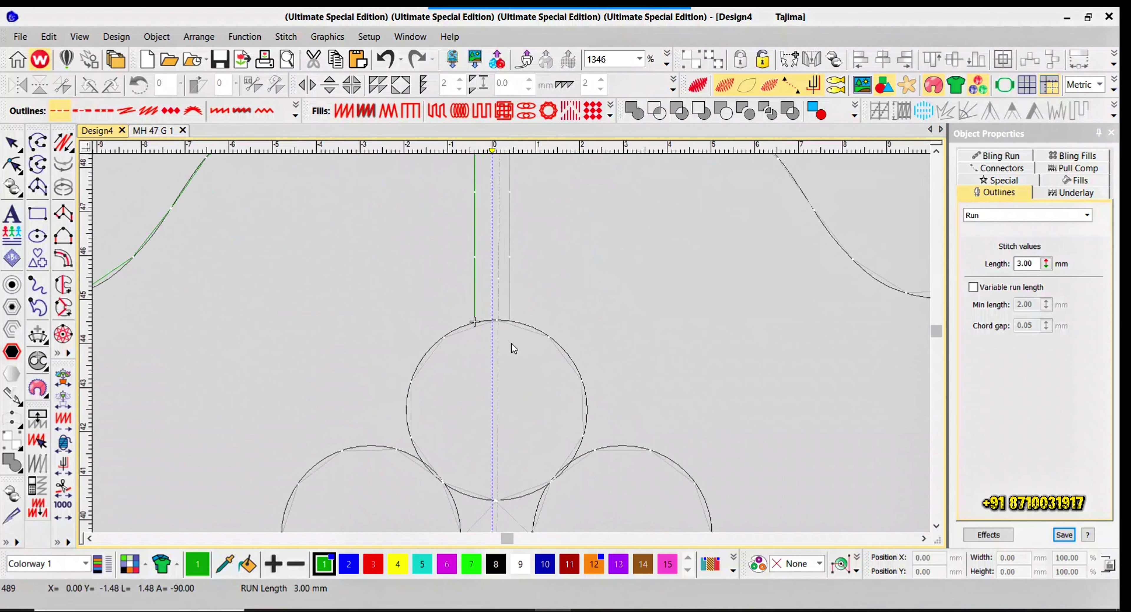
pyautogui.scroll(2, 499, 355)
pyautogui.scroll(-3, 518, 346)
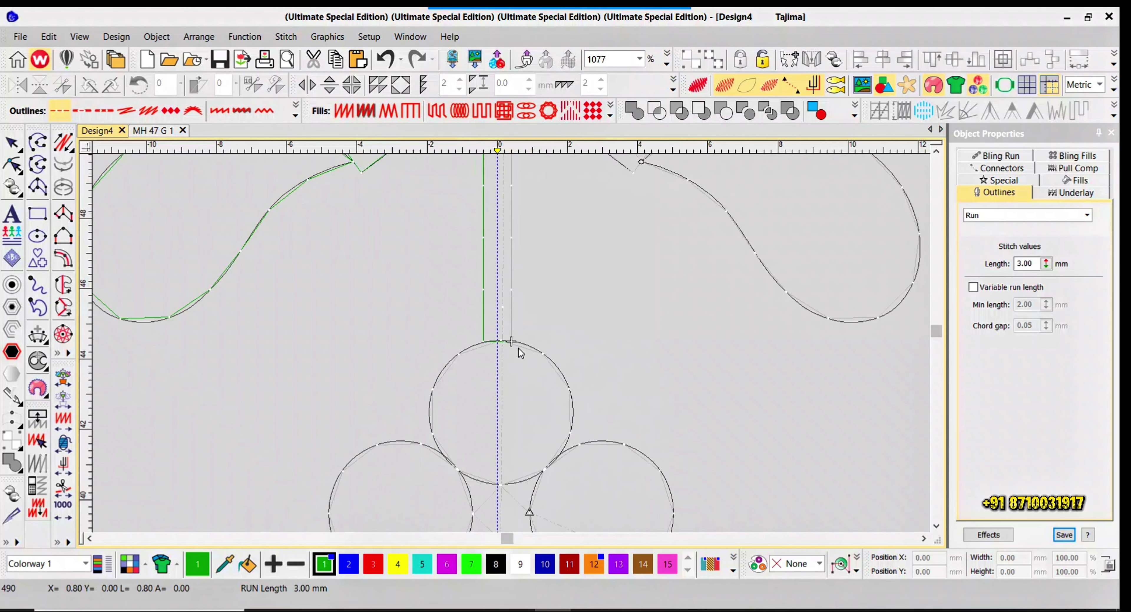
pyautogui.press('Escape')
pyautogui.click(543, 356)
pyautogui.hotkey('ctrl', 'x')
pyautogui.hotkey('ctrl', 'v')
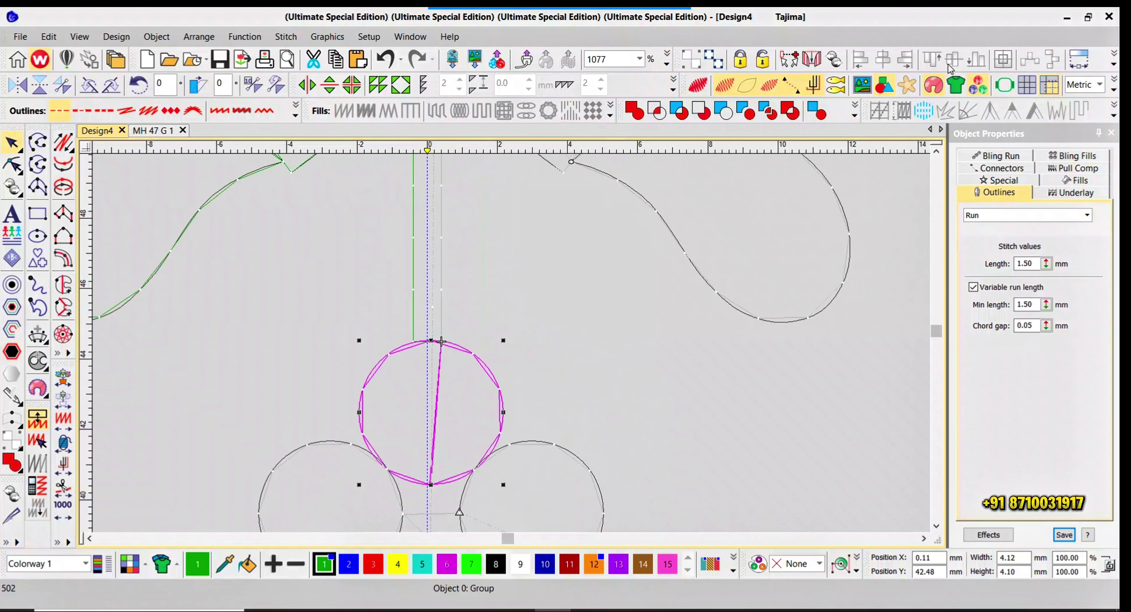
# - Reshape the top circle of the bottom cluster, moving its stray stitch start/end point onto the stem's lower end
pyautogui.press('h')
pyautogui.scroll(2, 457, 364)
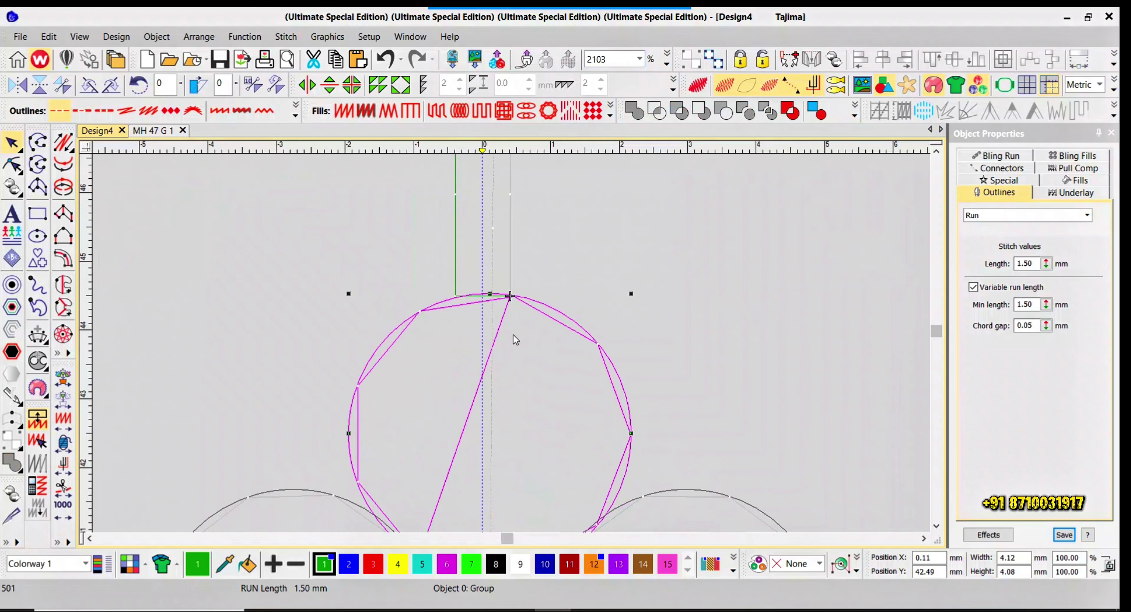
pyautogui.scroll(-2, 549, 198)
pyautogui.scroll(2, 512, 360)
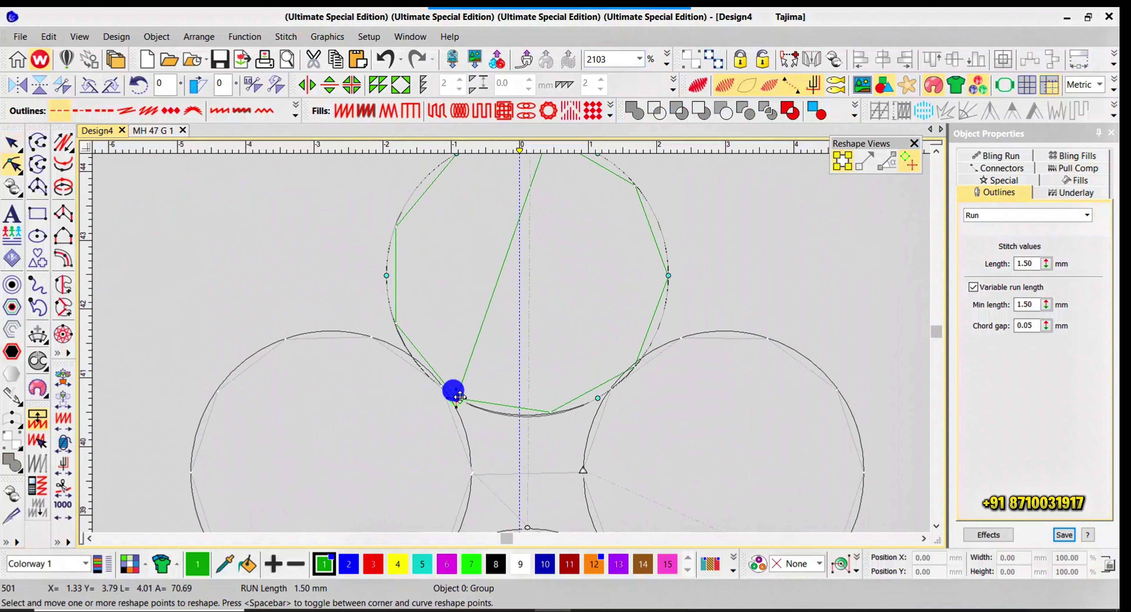
pyautogui.moveTo(458, 397); pyautogui.dragTo(529, 218)
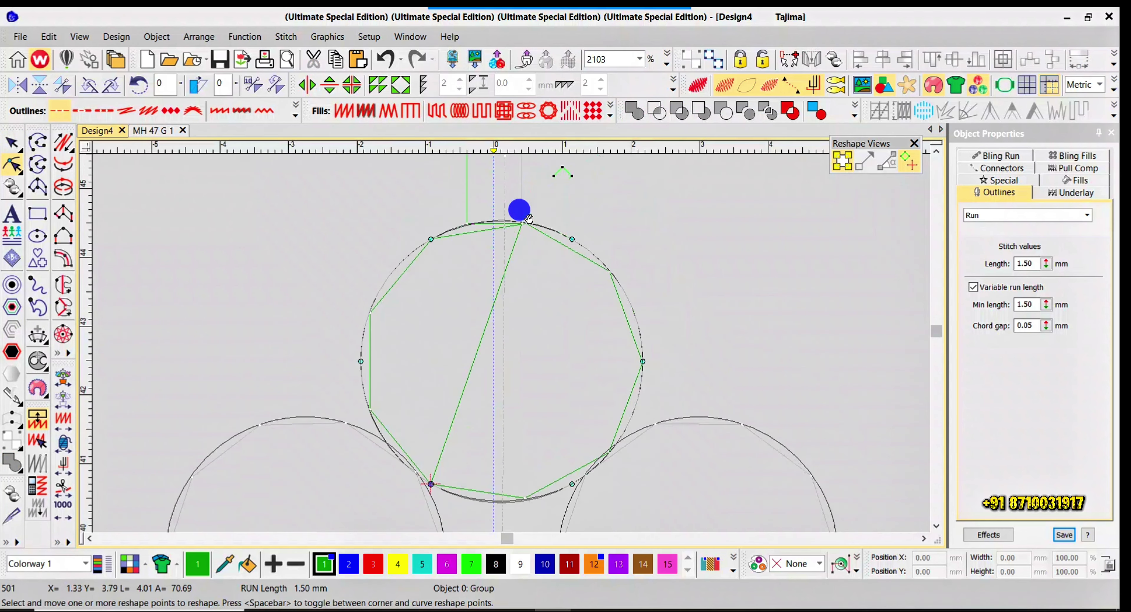
pyautogui.click(523, 219)
pyautogui.press('Escape')
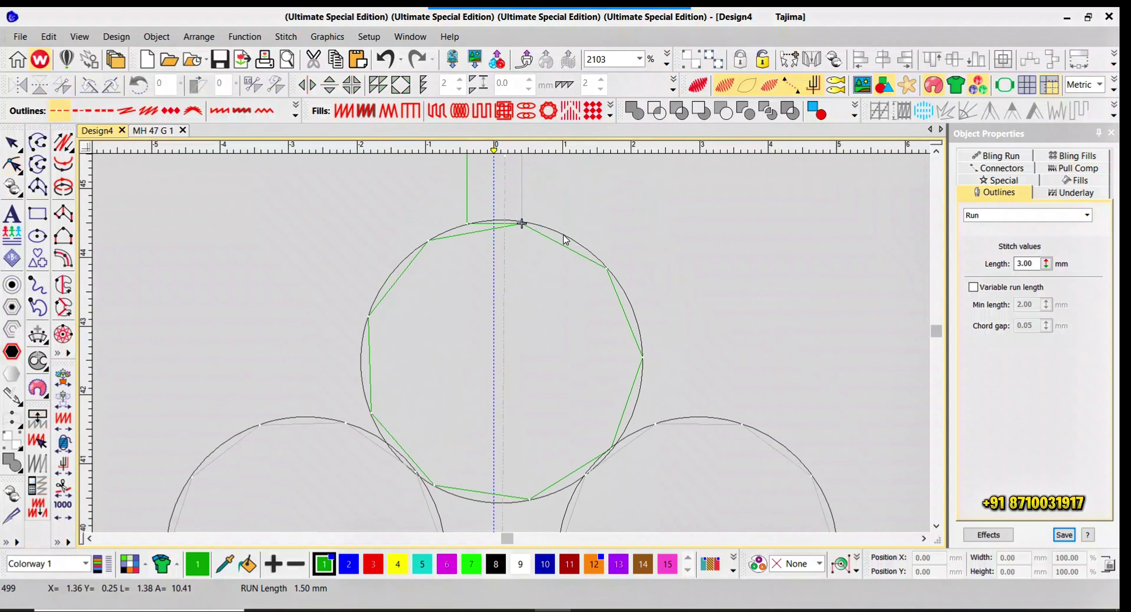
# - Travel through the top circle's stitches to check which way they run from the stem
pyautogui.press('Up')
pyautogui.press('Right')
pyautogui.press('Right')
pyautogui.press('Right')
pyautogui.press('Right')
pyautogui.press('Right')
pyautogui.press('Right')
pyautogui.press('Right')
pyautogui.press('Right')
pyautogui.press('Right')
pyautogui.press('Right')
pyautogui.scroll(-3, 585, 314)
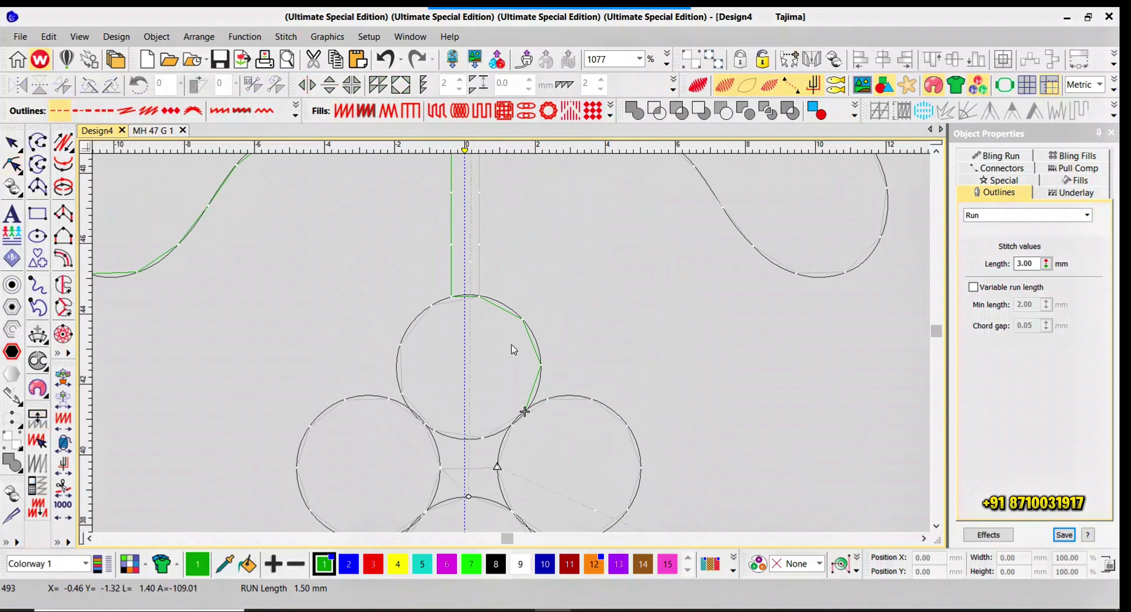
pyautogui.press('Right')
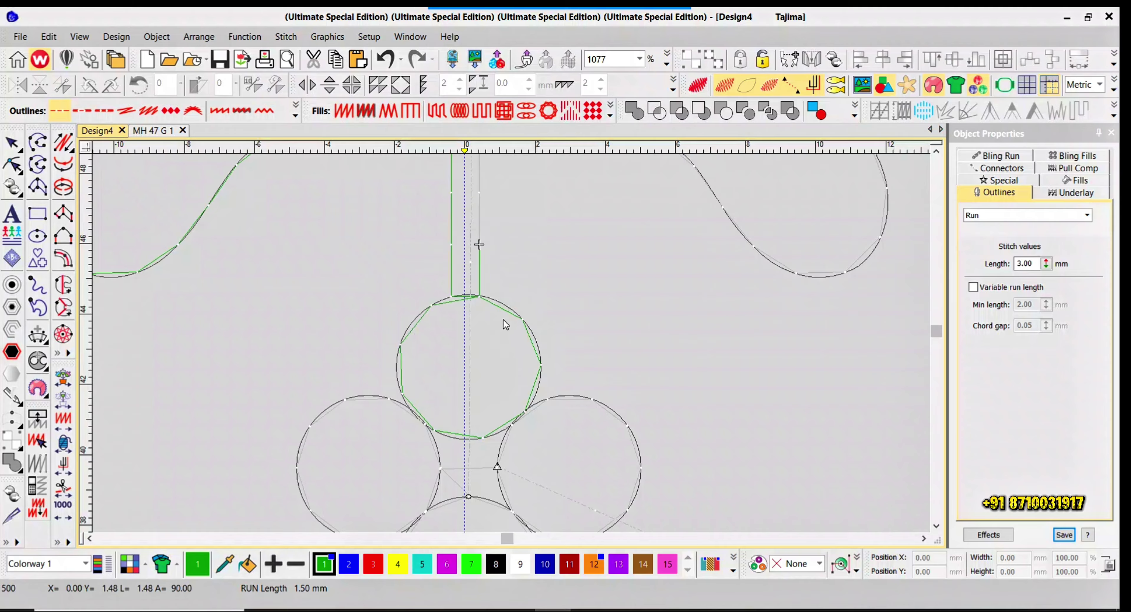
# - Travel back through the stitches to the point where the top circle meets the right circle
pyautogui.click(502, 311)
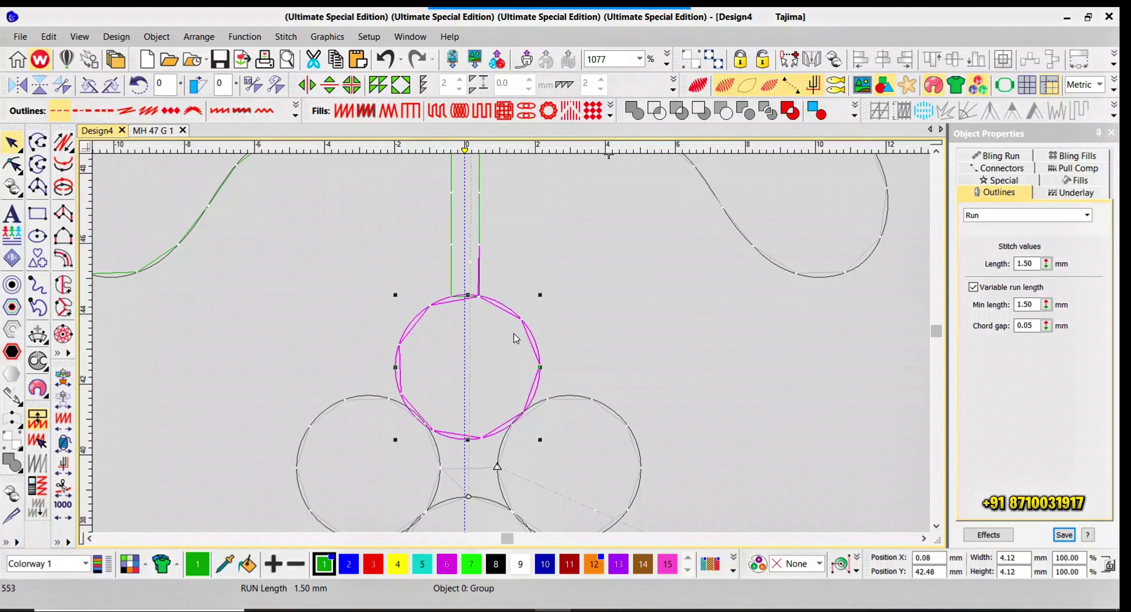
pyautogui.click(514, 334)
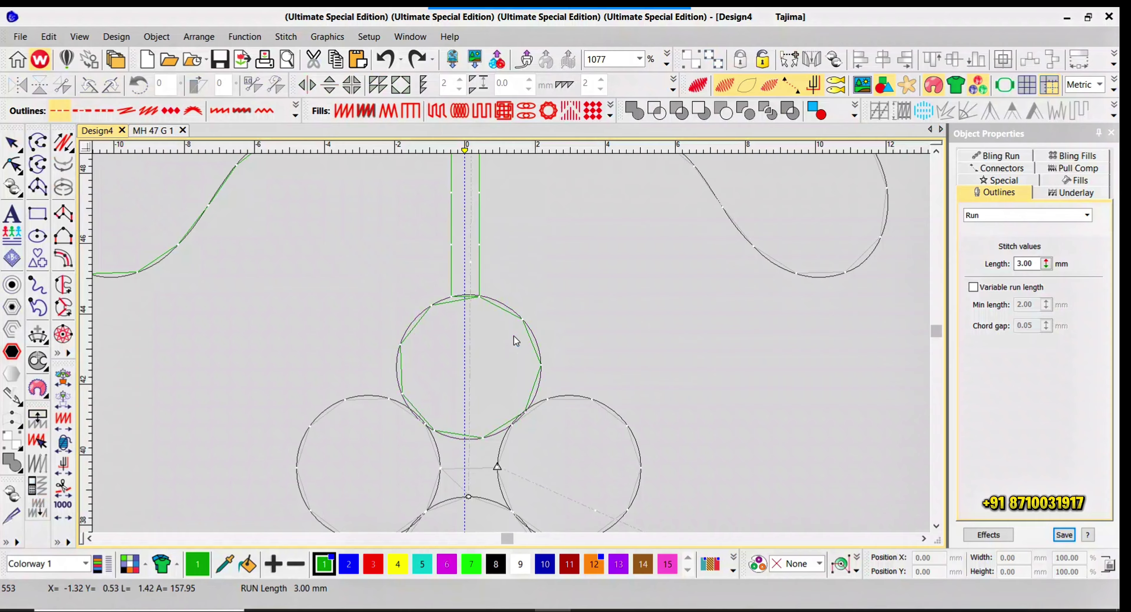
pyautogui.press('Left')
pyautogui.press('Left')
pyautogui.press('Left')
pyautogui.press('Left')
pyautogui.press('Left')
pyautogui.press('Left')
pyautogui.press('Left')
pyautogui.press('Left')
pyautogui.press('Left')
pyautogui.press('Left')
pyautogui.press('Left')
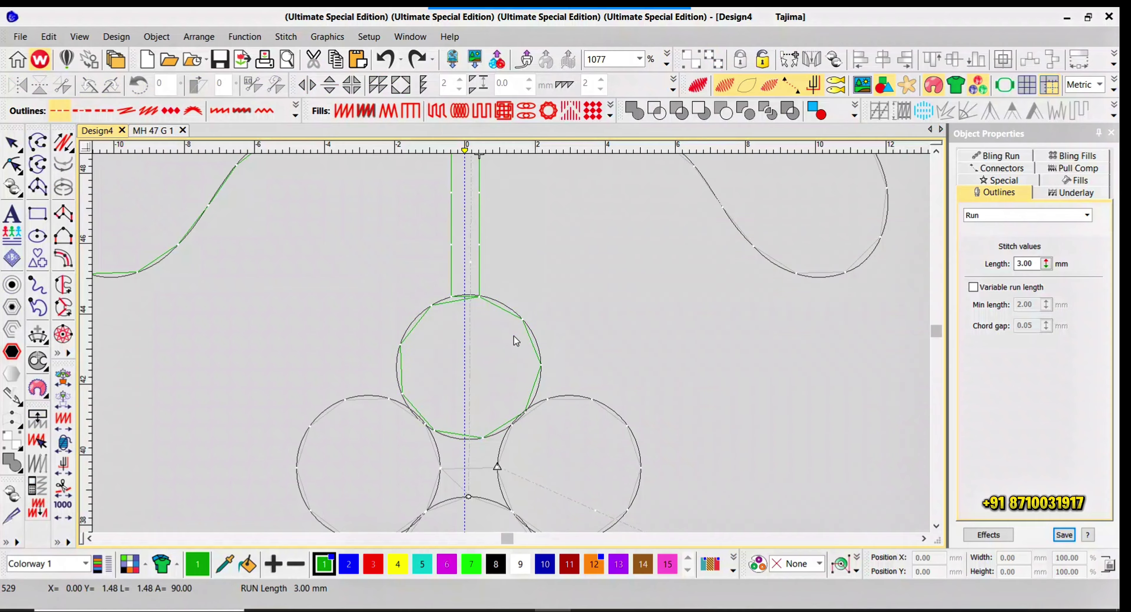
pyautogui.press('Right')
pyautogui.press('Right')
pyautogui.press('Right')
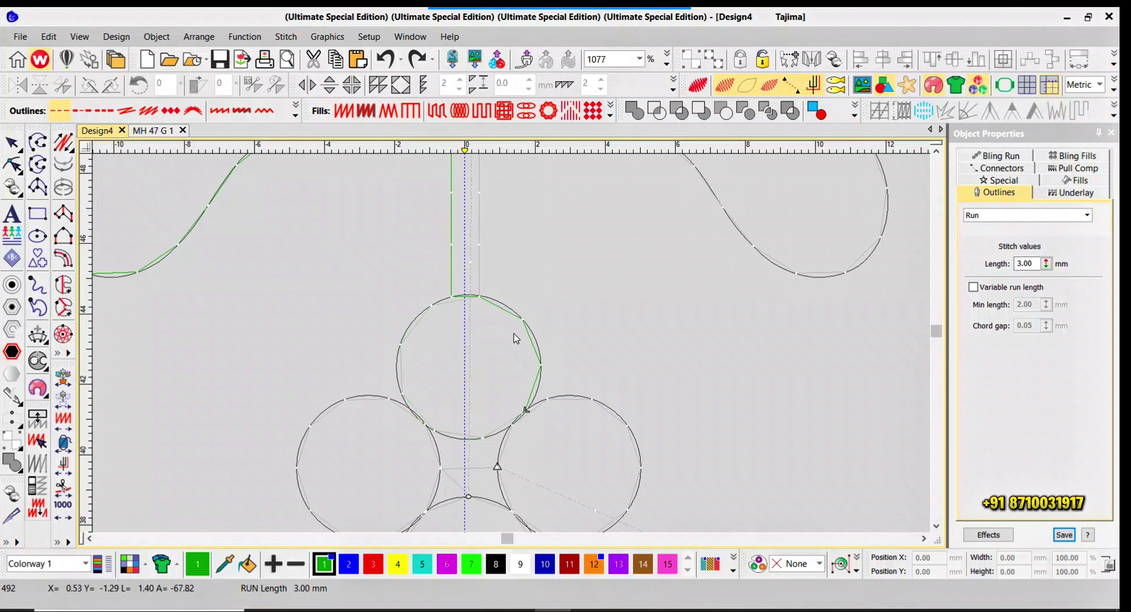
# - Move the right circle's start and end points to its contact with the top circle, and cut and paste it into the sequence there
pyautogui.press('z')
pyautogui.click(542, 309)
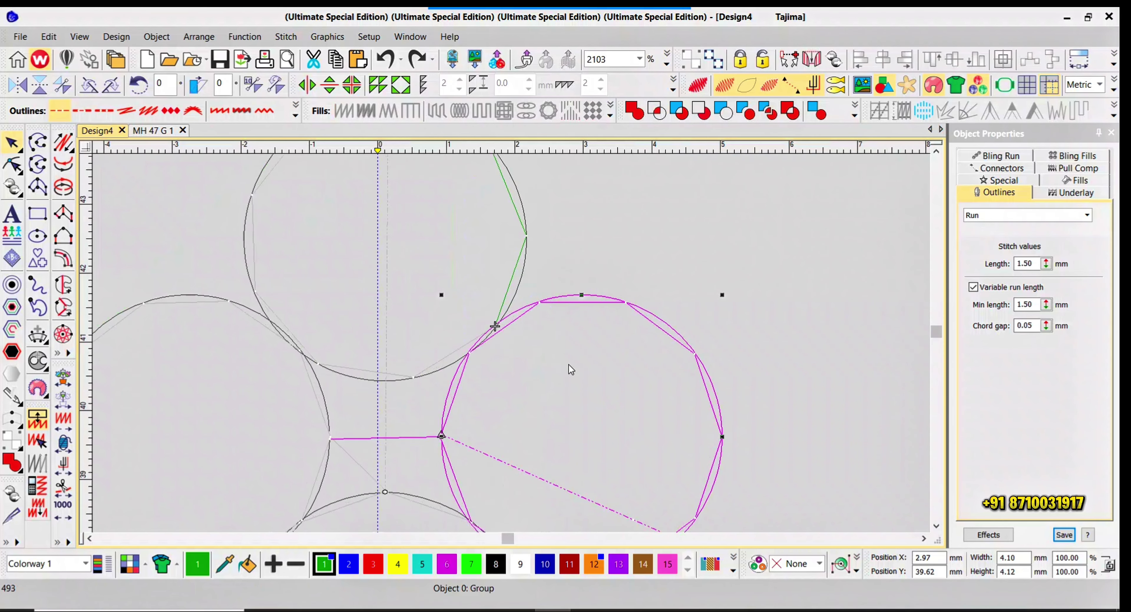
pyautogui.scroll(-3, 568, 369)
pyautogui.scroll(4, 498, 335)
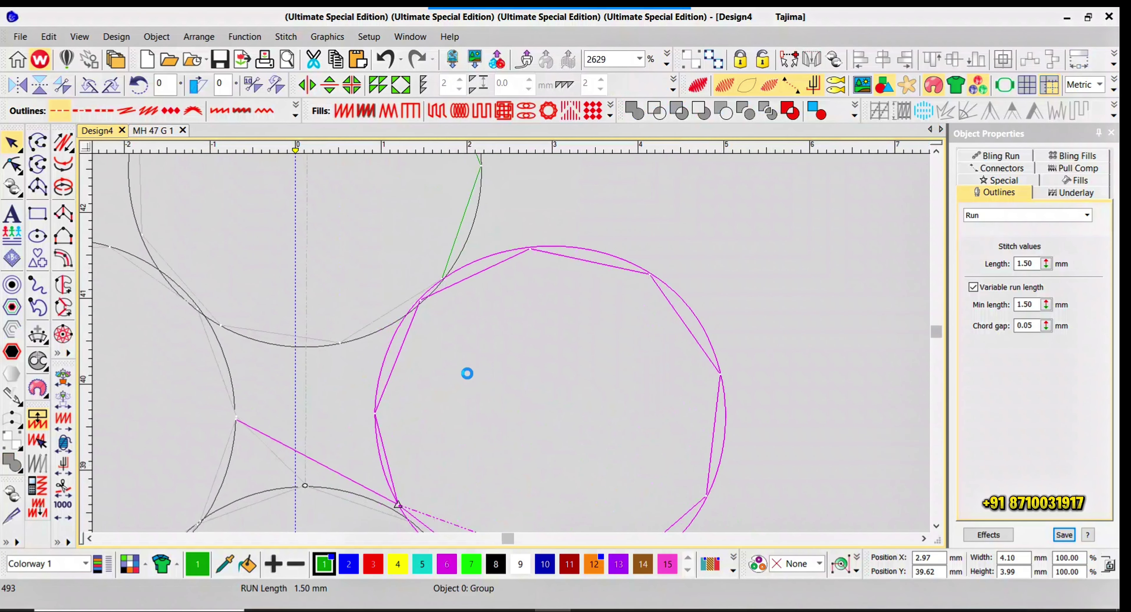
pyautogui.press('h')
pyautogui.scroll(-1, 491, 355)
pyautogui.moveTo(458, 373)
pyautogui.mouseDown()
pyautogui.moveTo(483, 185)
pyautogui.moveTo(492, 192)
pyautogui.mouseUp()
pyautogui.press('Escape')
pyautogui.scroll(-3, 515, 202)
pyautogui.click(535, 324)
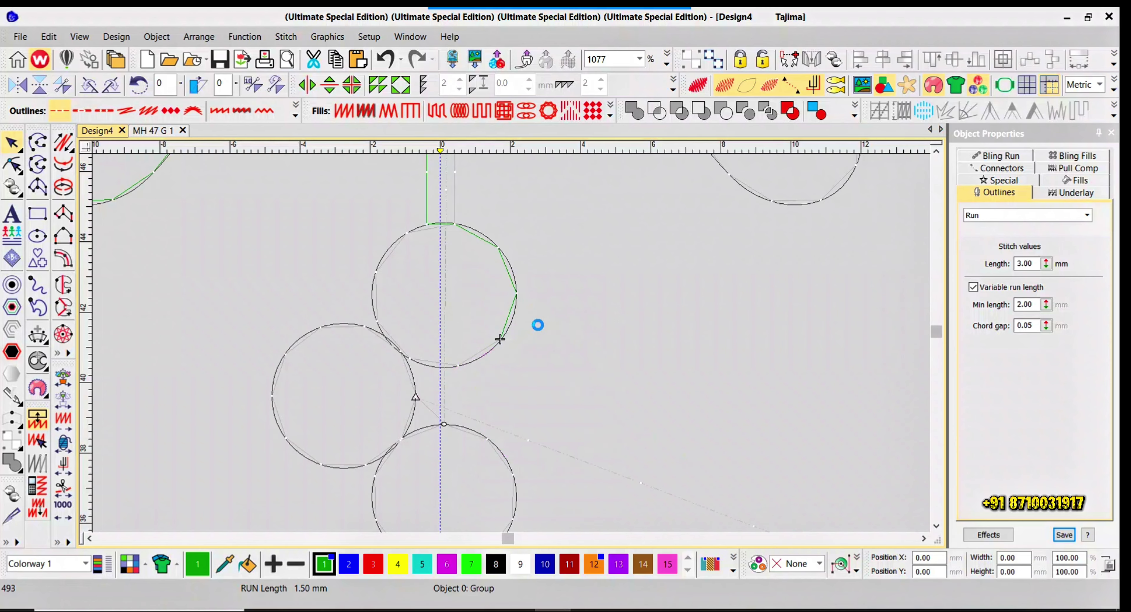
# - Travel through the right circle's stitches to check their direction and reverse the circle's stitching
pyautogui.press('Up')
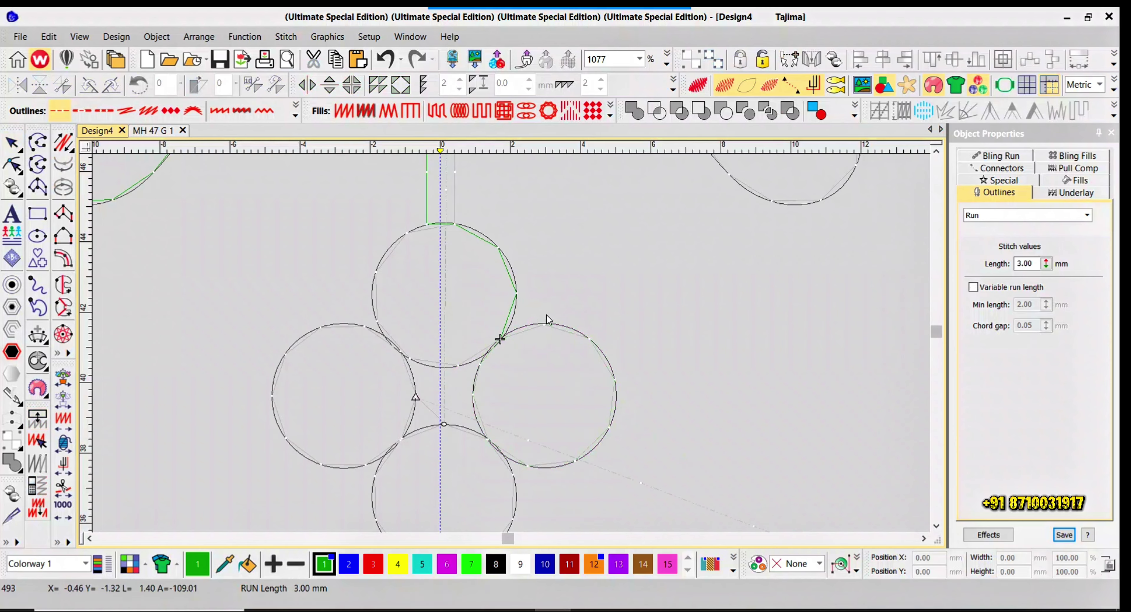
pyautogui.press('Right')
pyautogui.press('Right')
pyautogui.press('Right')
pyautogui.press('Right')
pyautogui.press('Right')
pyautogui.press('Right')
pyautogui.press('Right')
pyautogui.press('Right')
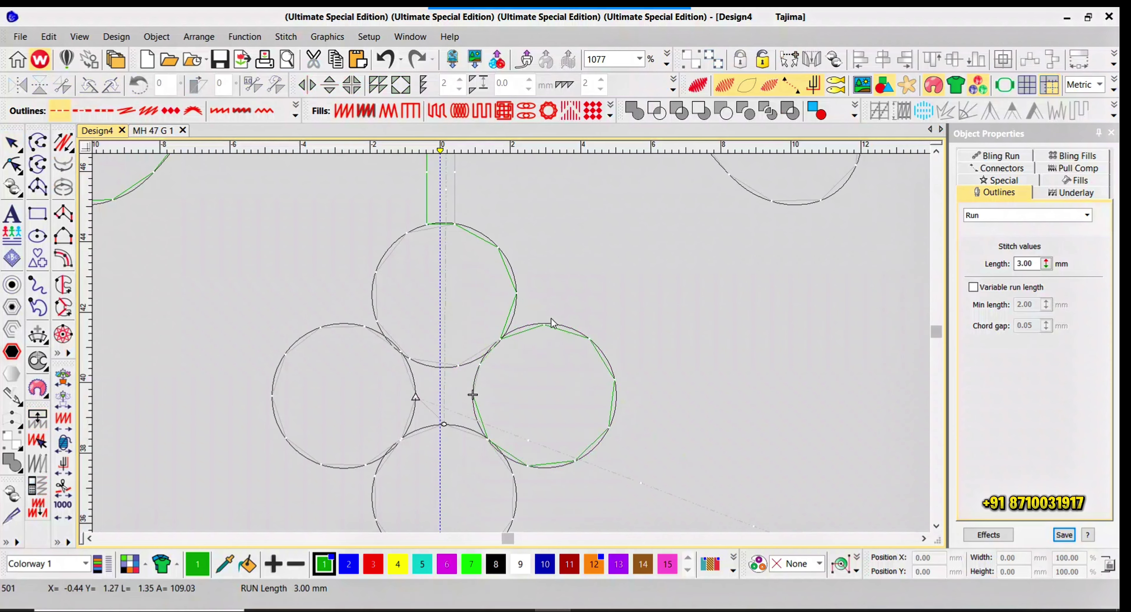
pyautogui.click(559, 334)
pyautogui.hotkey('alt', 'e')
pyautogui.press('Escape')
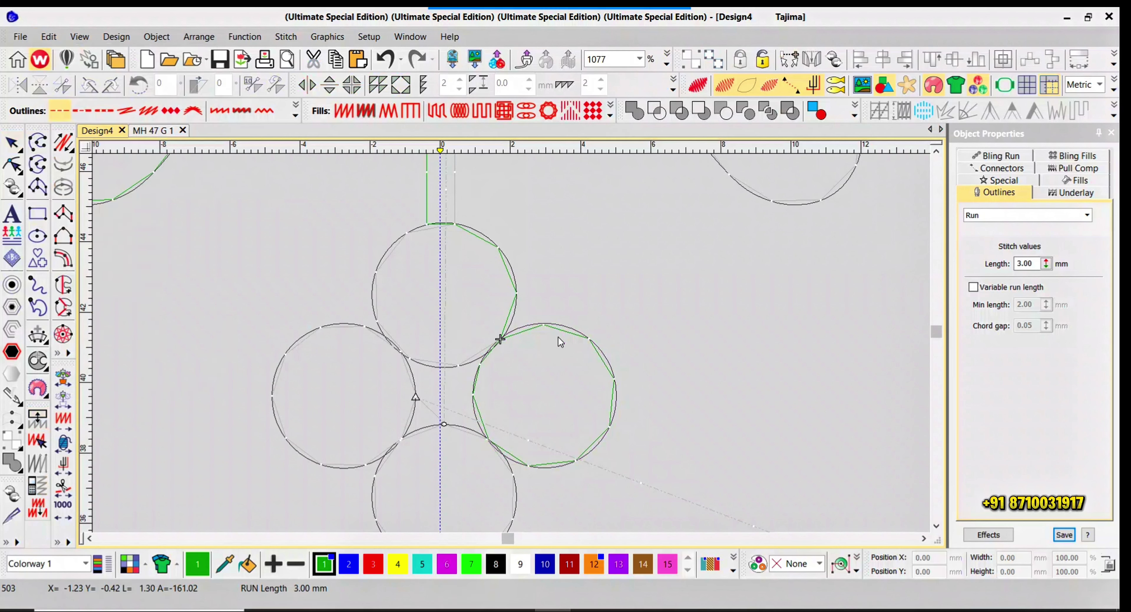
# - Travel to where the right circle meets the bottom circle and move the bottom circle's start and end points to that contact
pyautogui.press('Left')
pyautogui.press('Left')
pyautogui.press('Left')
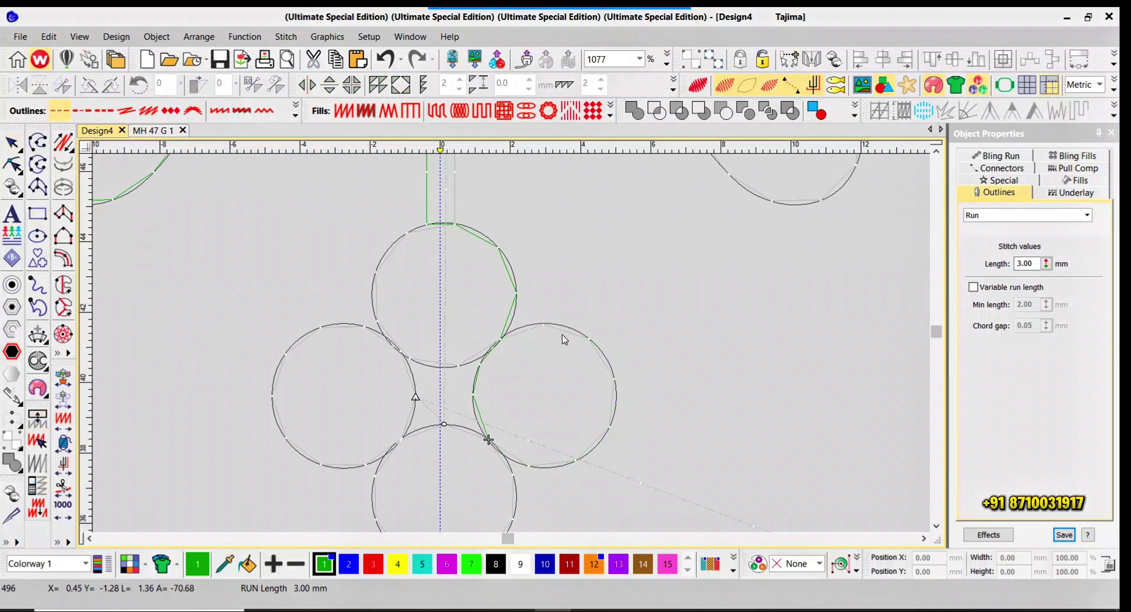
pyautogui.press('Left')
pyautogui.press('Left')
pyautogui.press('Left')
pyautogui.press('Left')
pyautogui.click(514, 476)
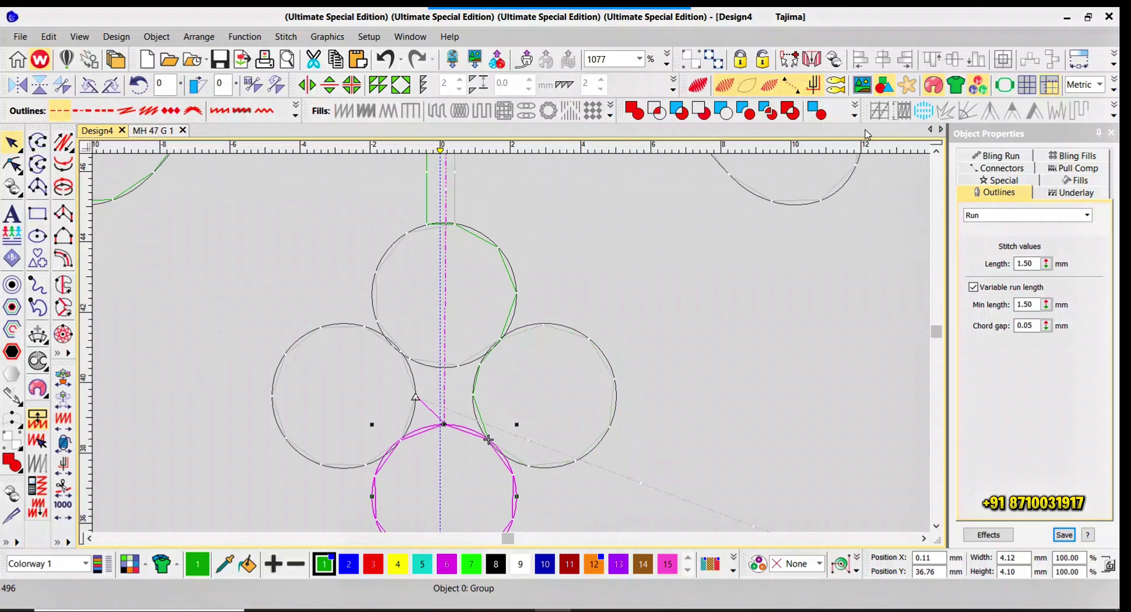
pyautogui.click(639, 112)
pyautogui.scroll(2, 510, 352)
pyautogui.press('h')
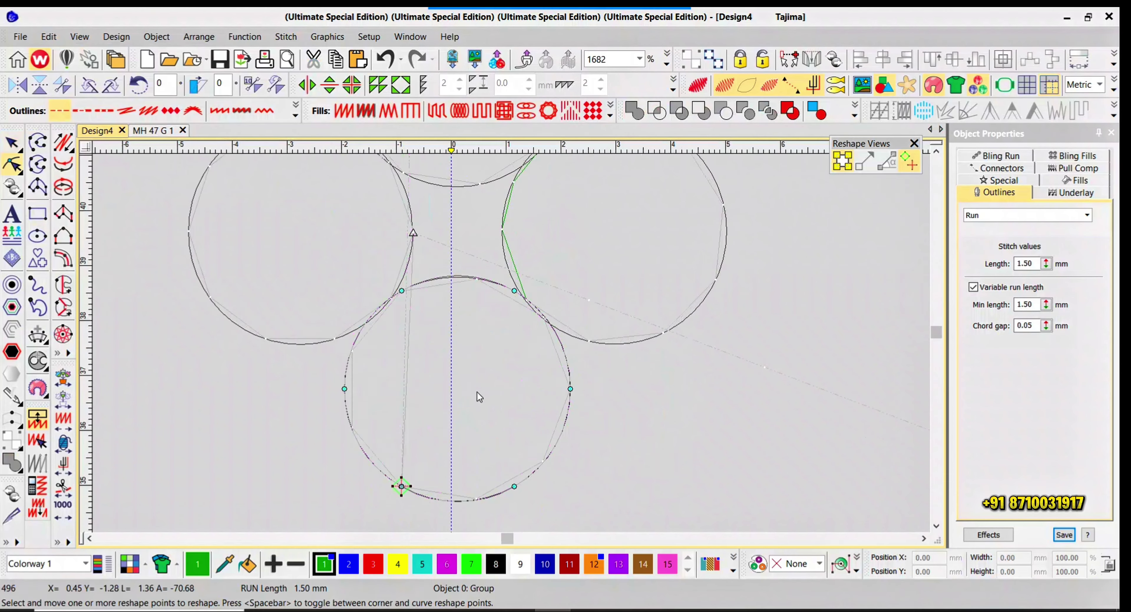
pyautogui.moveTo(404, 479)
pyautogui.mouseDown()
pyautogui.moveTo(413, 486)
pyautogui.moveTo(527, 299)
pyautogui.mouseUp()
pyautogui.press('Escape')
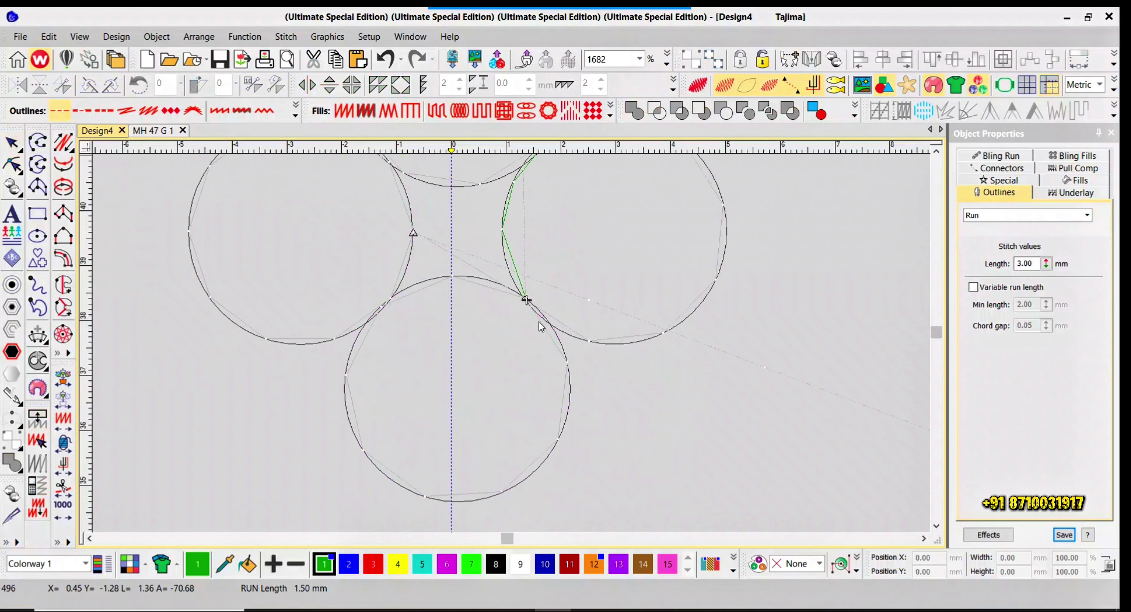
# - Cut and paste the bottom circle into the sequence at the right circle's contact point and travel into its stitches
pyautogui.scroll(-2, 514, 345)
pyautogui.click(530, 394)
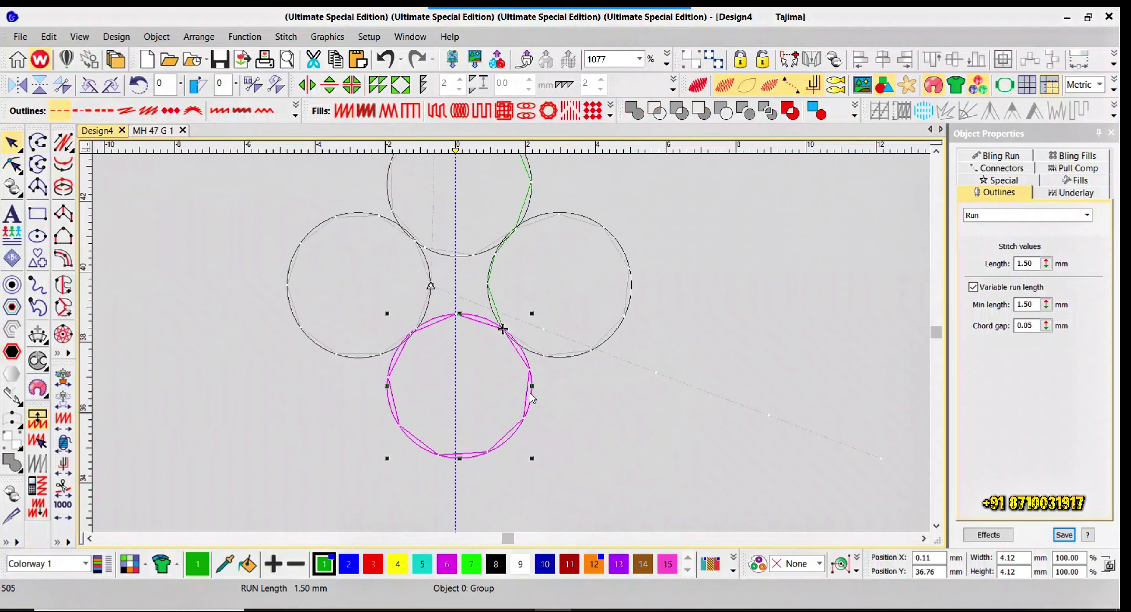
pyautogui.press('Escape')
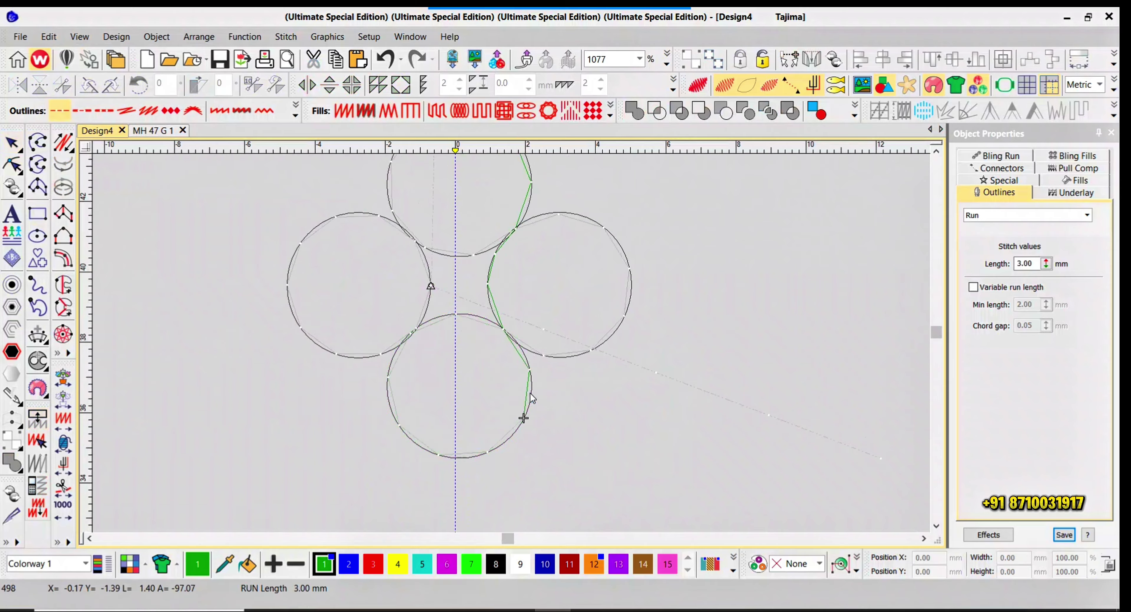
# - Cut the left circle and paste it into the sequence where it meets the bottom circle
pyautogui.click(432, 278)
pyautogui.hotkey('ctrl', 'x')
pyautogui.hotkey('ctrl', 'v')
pyautogui.scroll(3, 443, 315)
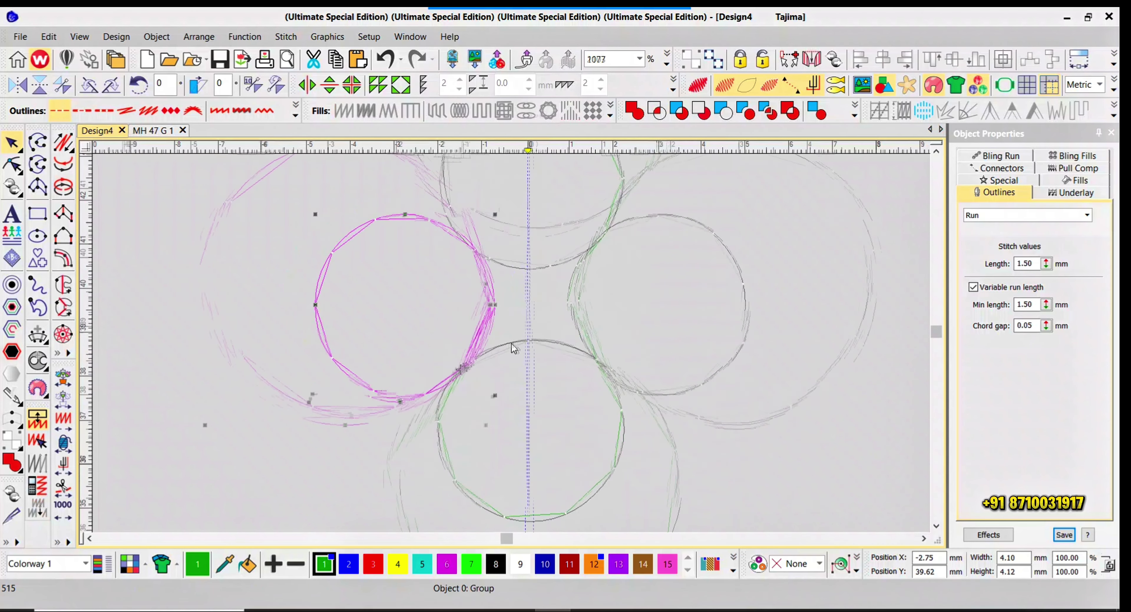
# - Reshape the left circle so its stitching starts and ends at its contact with the bottom circle
pyautogui.press('h')
pyautogui.press('Escape')
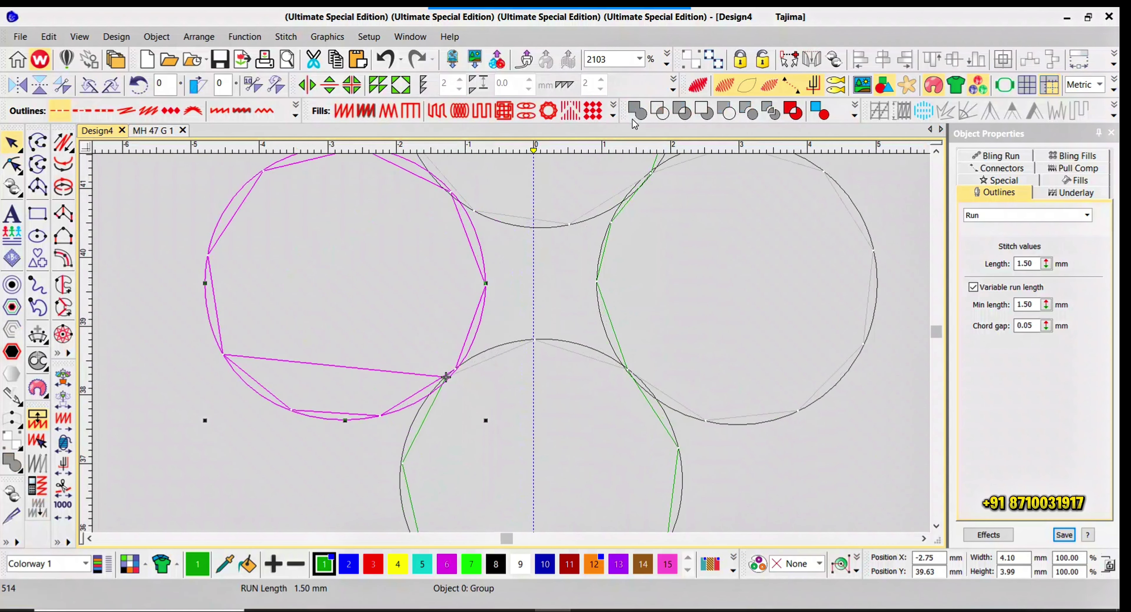
pyautogui.press('r')
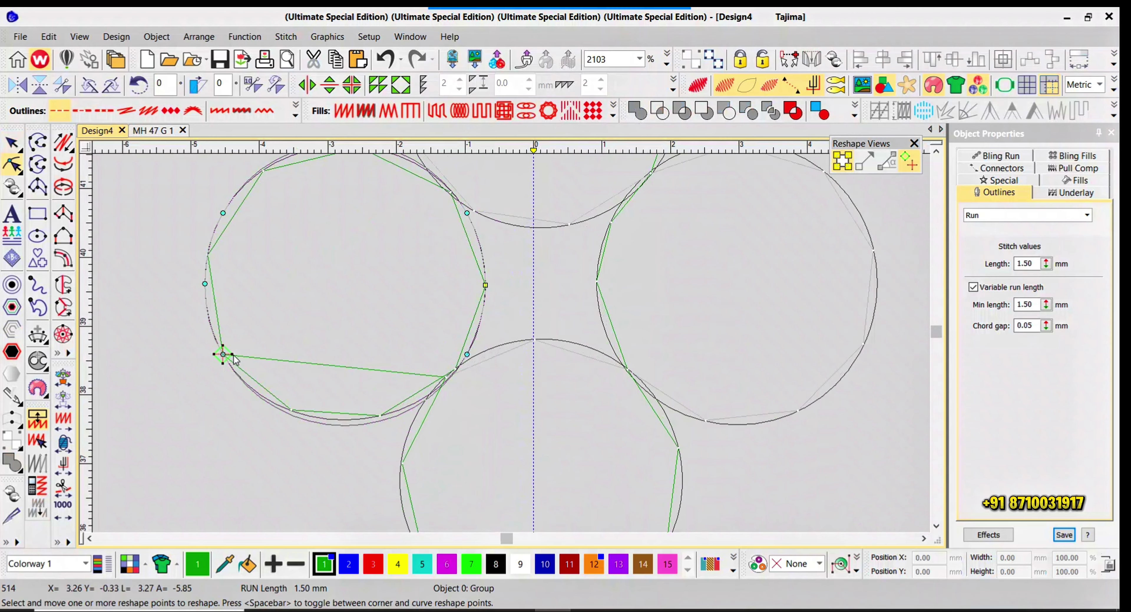
pyautogui.moveTo(234, 356); pyautogui.dragTo(445, 377)
pyautogui.press('Escape')
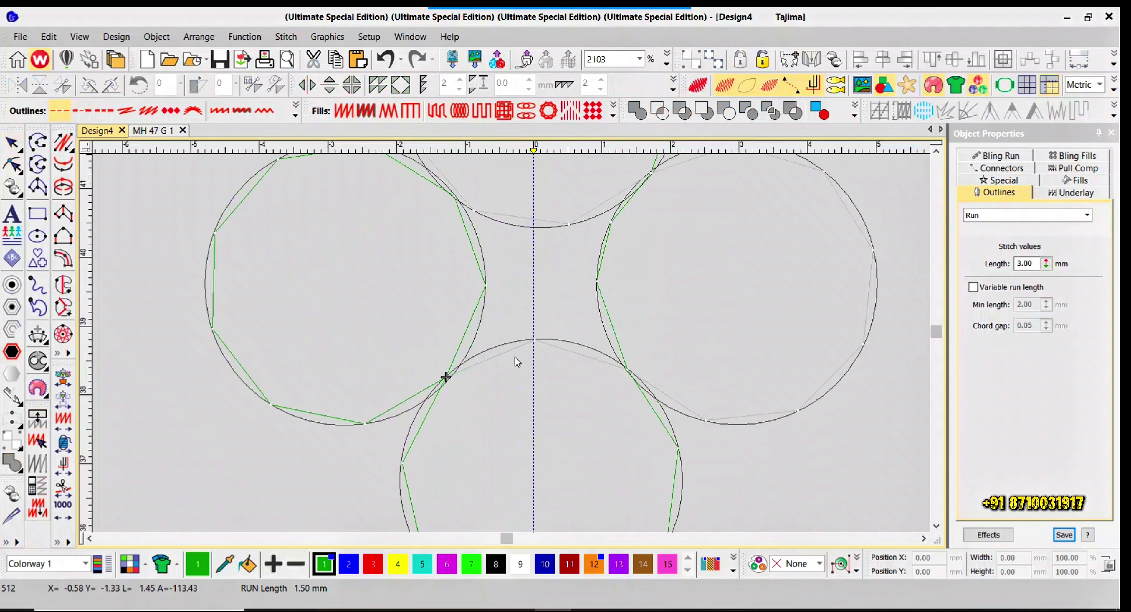
# - Reverse the left circle's stitching direction after checking which way it leaves the bottom circle
pyautogui.scroll(-1, 517, 362)
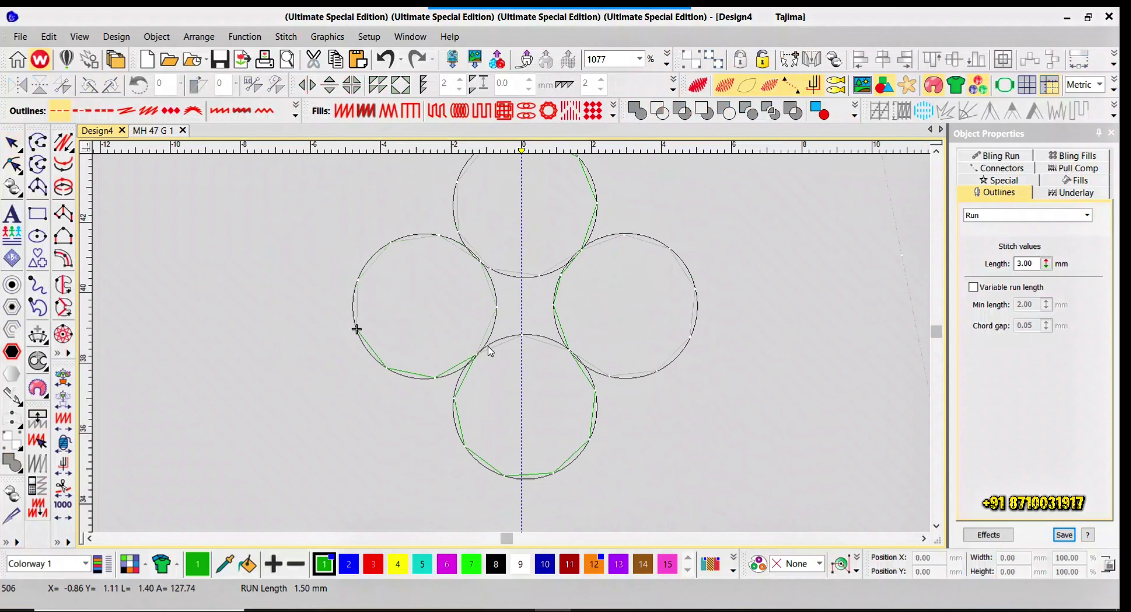
pyautogui.click(487, 334)
pyautogui.hotkey('alt', 'e')
pyautogui.press('v')
pyautogui.press('Return')
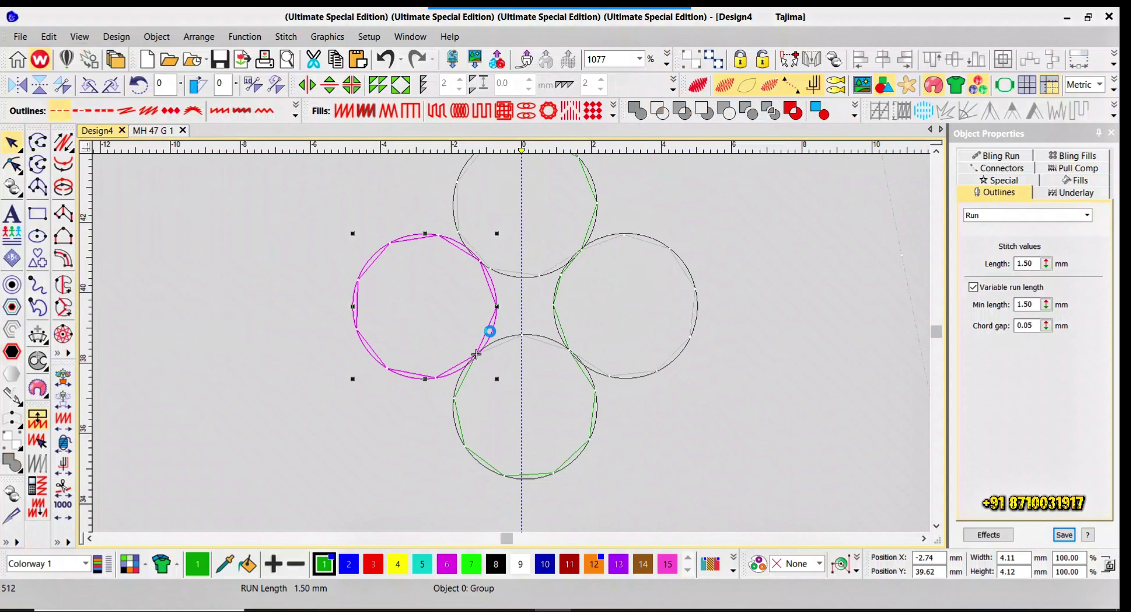
# - Travel through the whole four-circle cluster up to the stem to check that the stitching runs continuously
pyautogui.press('Escape')
pyautogui.press('Up')
pyautogui.press('Right')
pyautogui.press('Right')
pyautogui.press('Right')
pyautogui.press('Right')
pyautogui.press('Right')
pyautogui.press('Right')
pyautogui.press('Right')
pyautogui.press('Right')
pyautogui.press('Right')
pyautogui.press('Right')
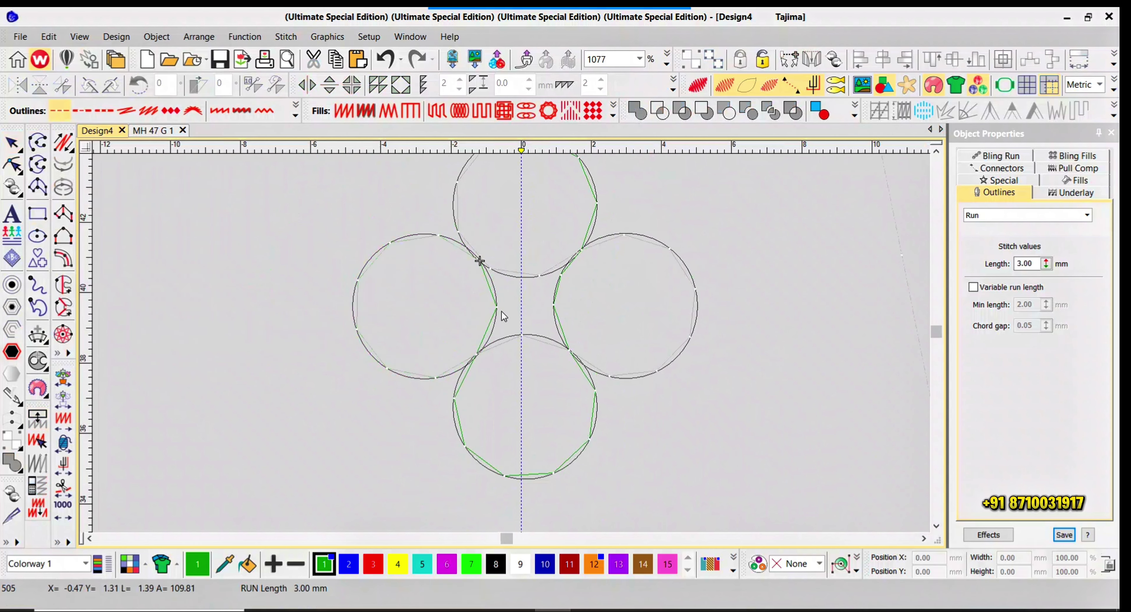
pyautogui.scroll(-1, 480, 307)
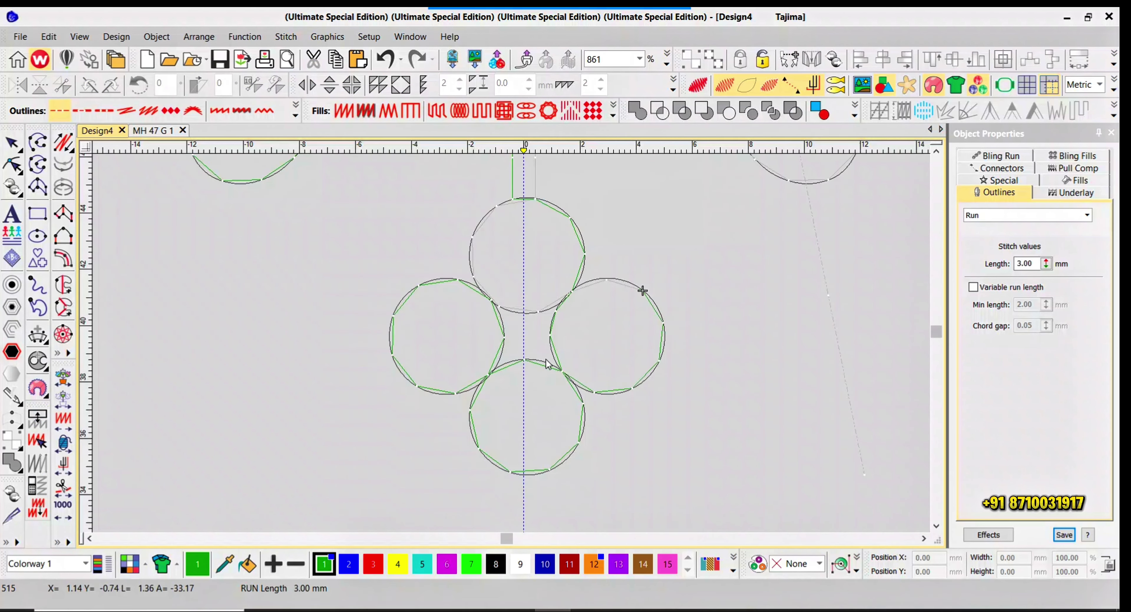
pyautogui.scroll(-3, 549, 354)
pyautogui.scroll(2, 554, 349)
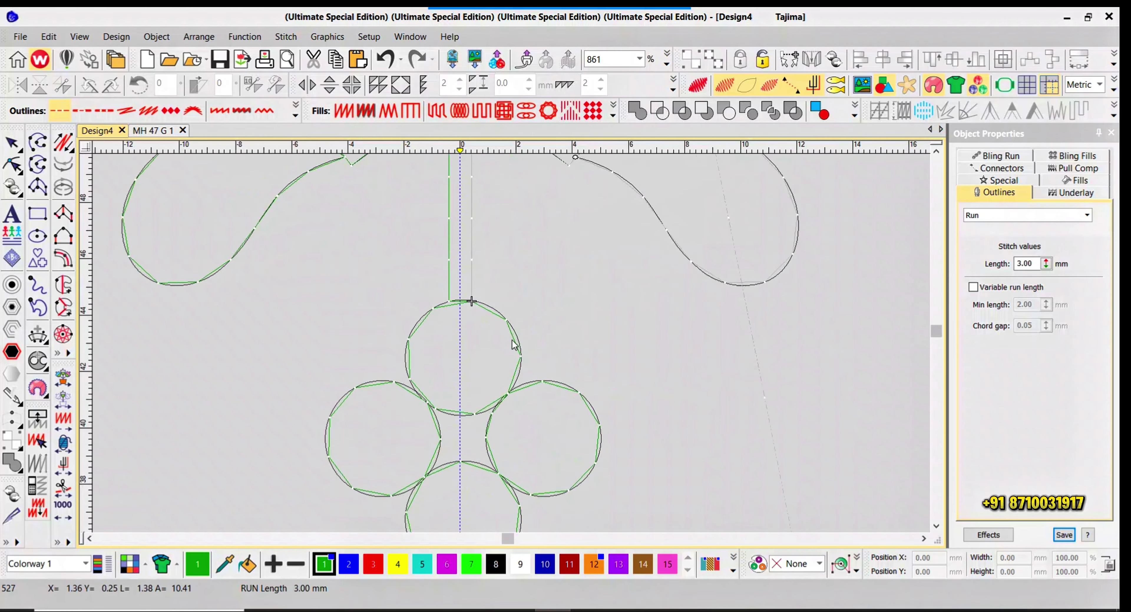
# - Group the lower left leaf with its stalk and mirror a copy across the vertical centre line
pyautogui.scroll(-1, 560, 345)
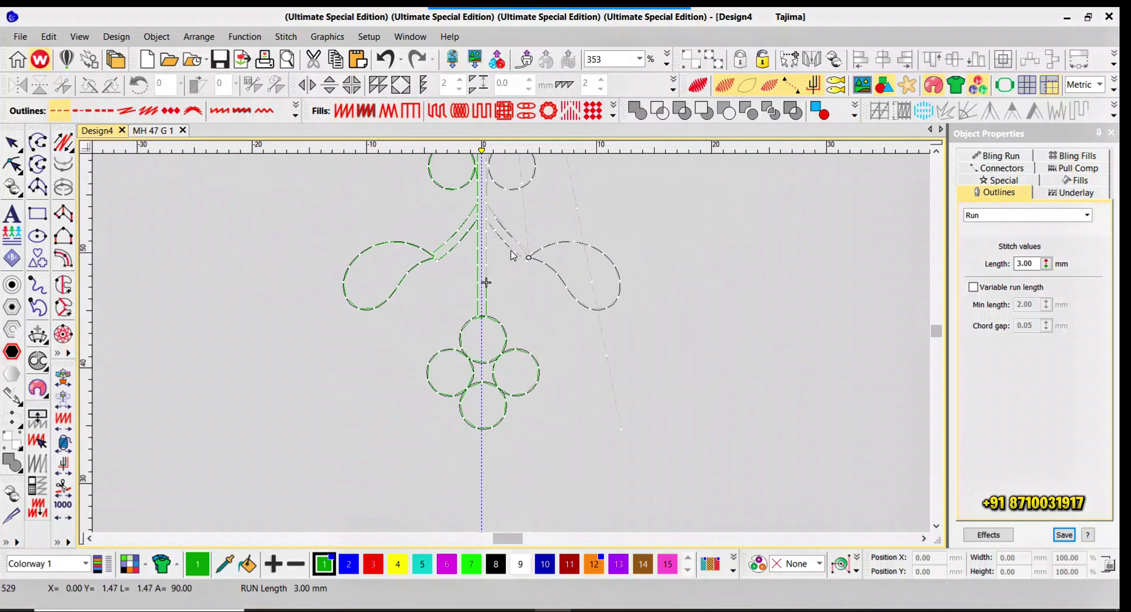
pyautogui.scroll(4, 532, 341)
pyautogui.scroll(-3, 500, 355)
pyautogui.click(491, 354)
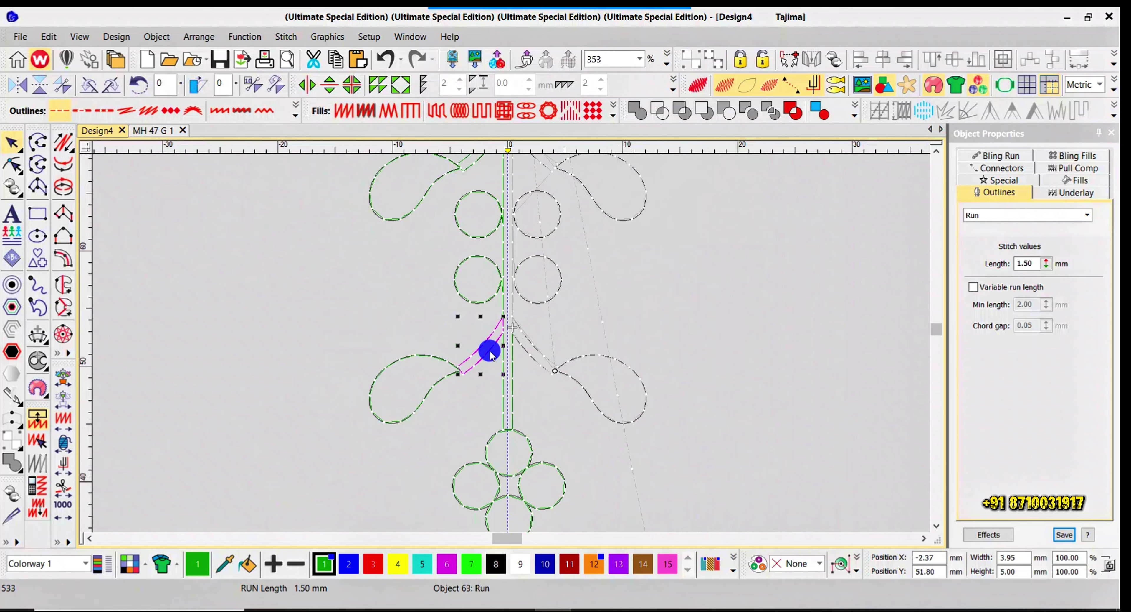
pyautogui.hotkey('ctrl', 'g')
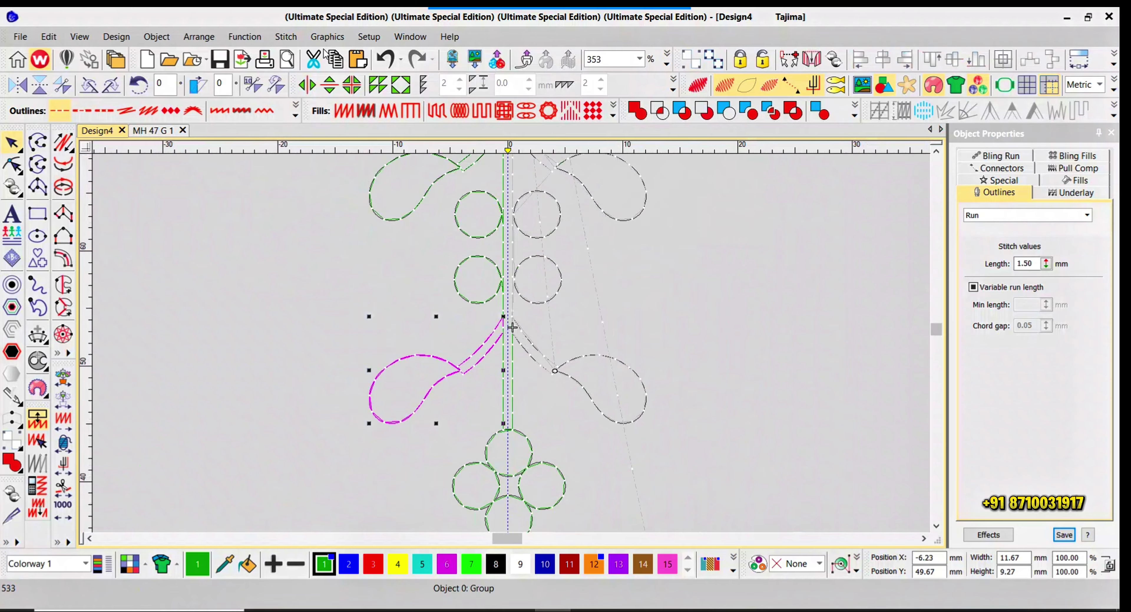
pyautogui.click(477, 222)
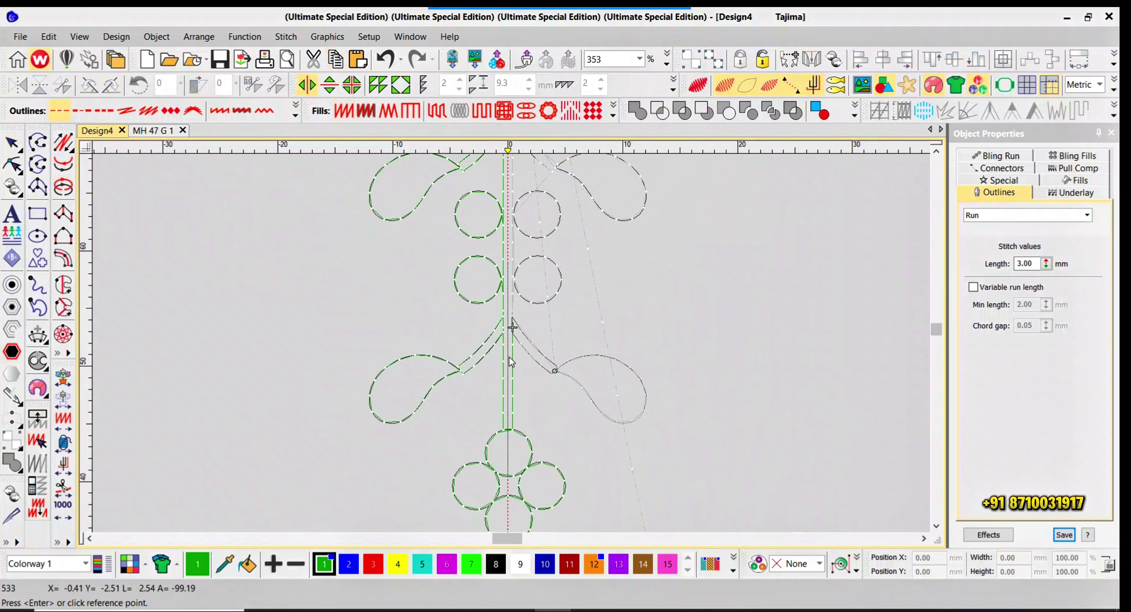
# - Move the original lower right leaf and stalk away from the mirrored copy and delete them
pyautogui.moveTo(561, 371); pyautogui.dragTo(646, 299)
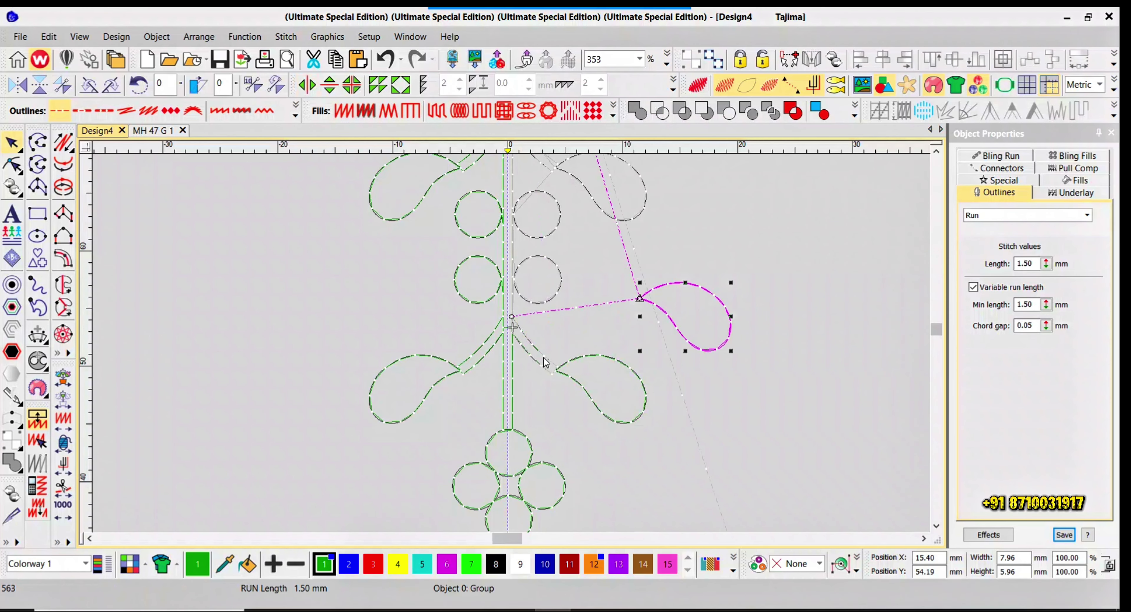
pyautogui.moveTo(545, 363); pyautogui.dragTo(630, 320)
pyautogui.press('Delete')
pyautogui.click(695, 283)
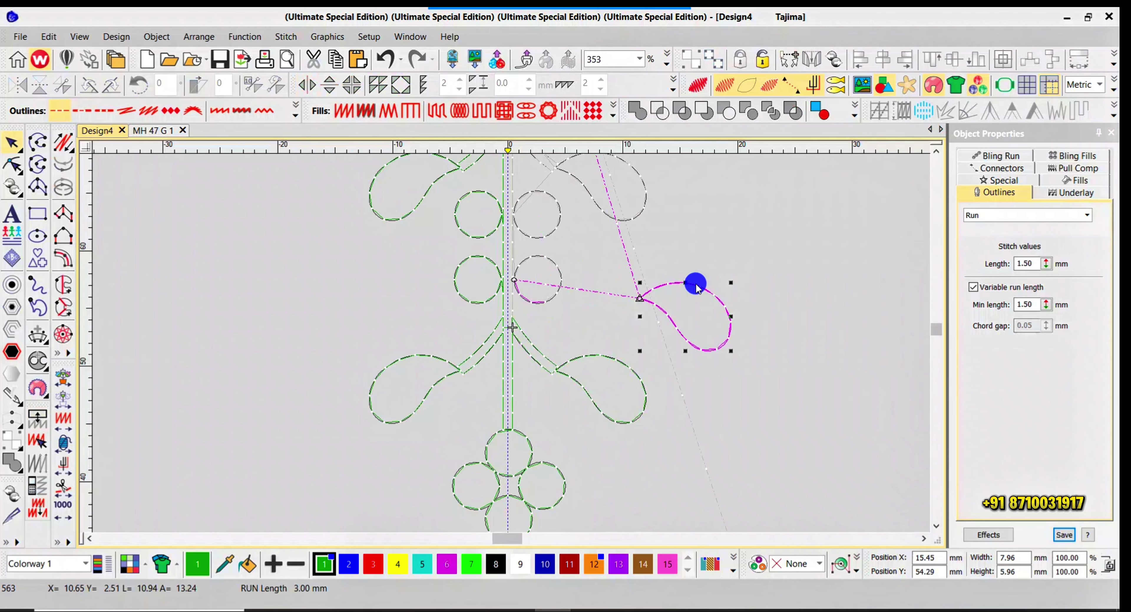
pyautogui.press('Delete')
# - Cut the mirrored lower right branch and paste it into the stitch sequence where it meets the stem
pyautogui.click(567, 364)
pyautogui.press('Delete')
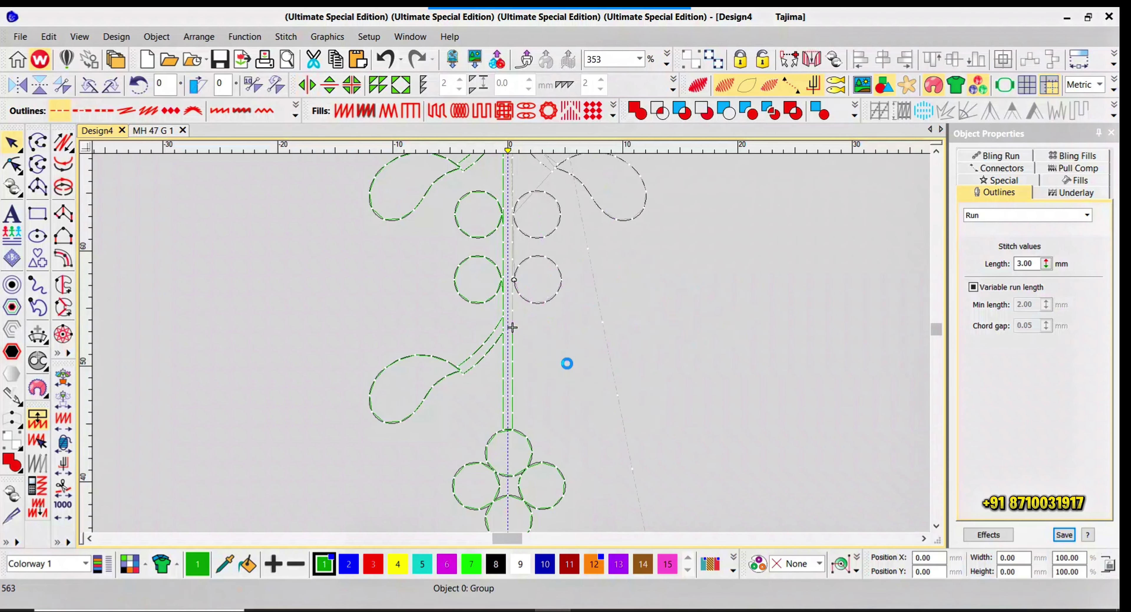
pyautogui.press('Right')
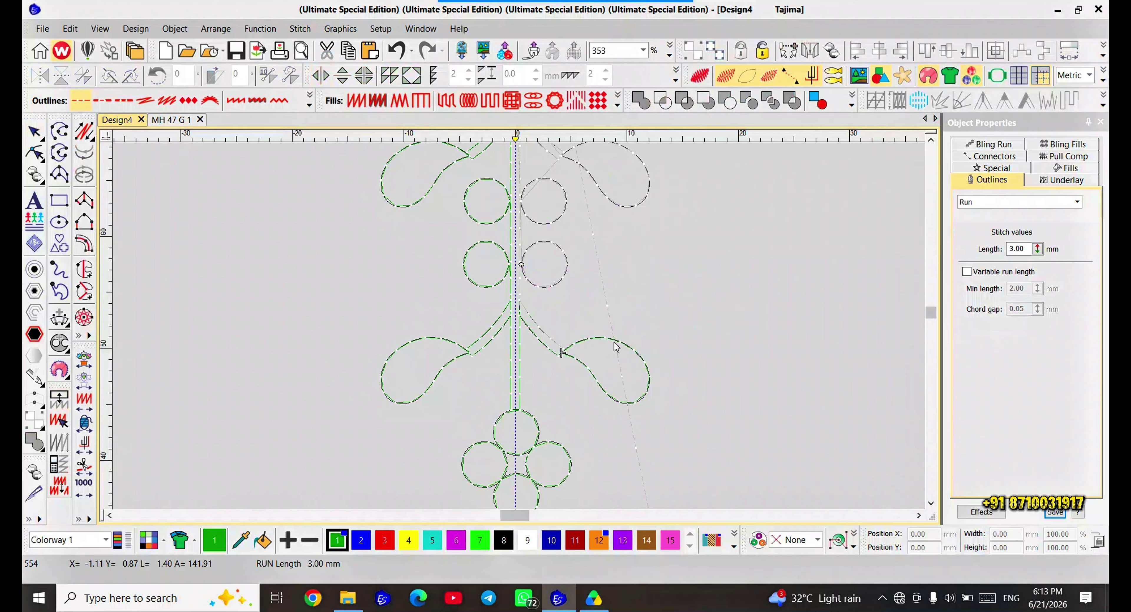
# - Travel through the mirrored lower right branch and reverse its stitching direction
pyautogui.press('Right')
pyautogui.press('Right')
pyautogui.press('Right')
pyautogui.press('Right')
pyautogui.press('Right')
pyautogui.press('Right')
pyautogui.press('Right')
pyautogui.press('Right')
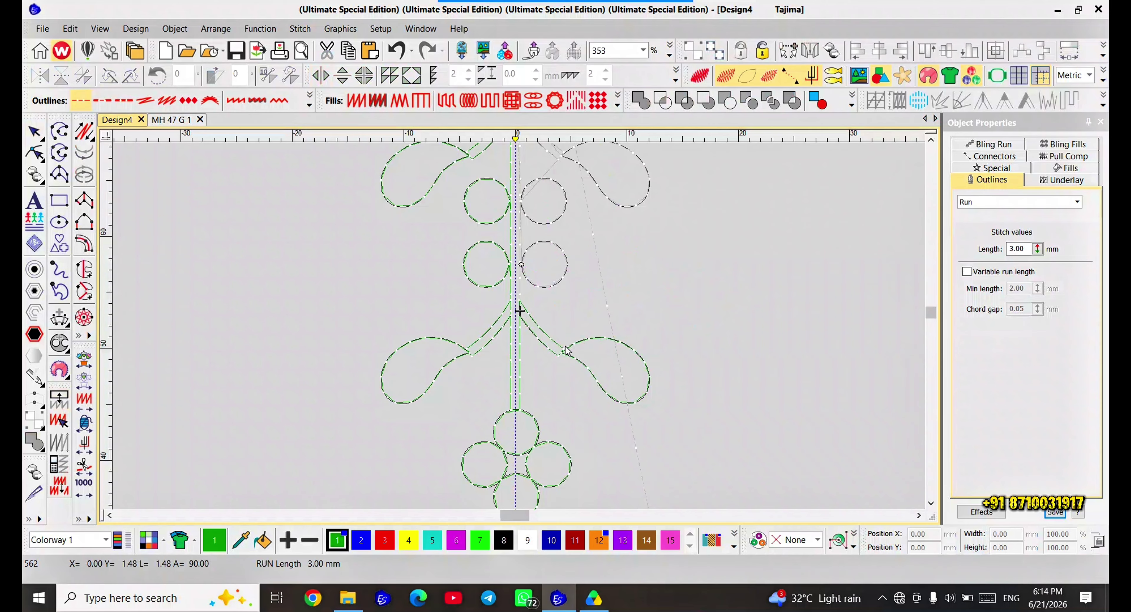
pyautogui.click(559, 343)
pyautogui.hotkey('alt', 'e')
pyautogui.press('Escape')
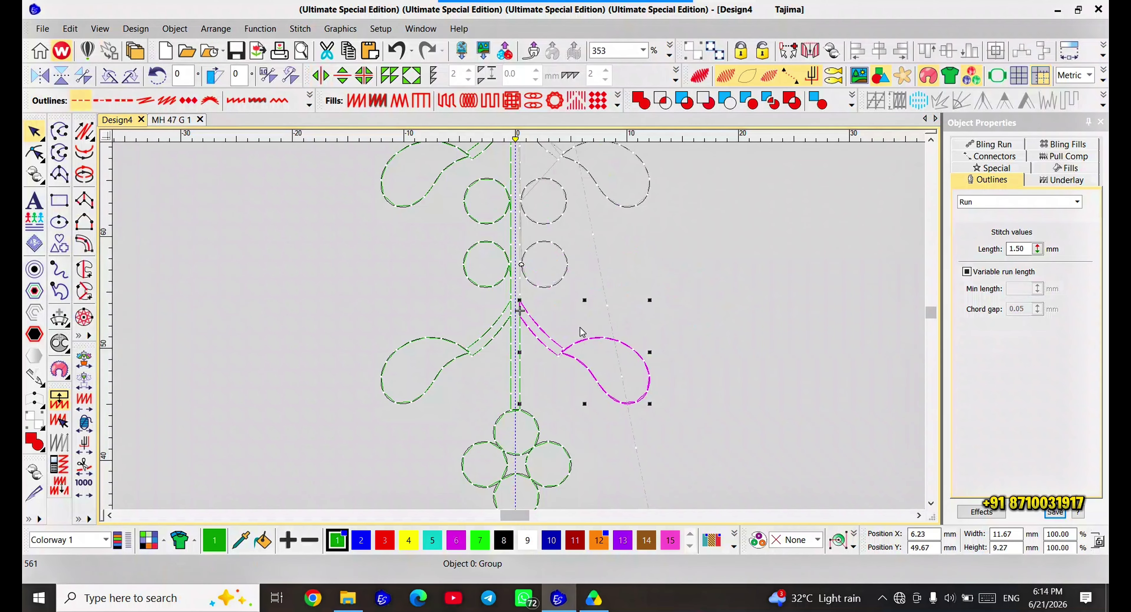
pyautogui.press('Escape')
# - Travel through the lower right branch and up the stem to the first right circle to check the stitching path
pyautogui.scroll(4, 575, 320)
pyautogui.scroll(-1, 520, 326)
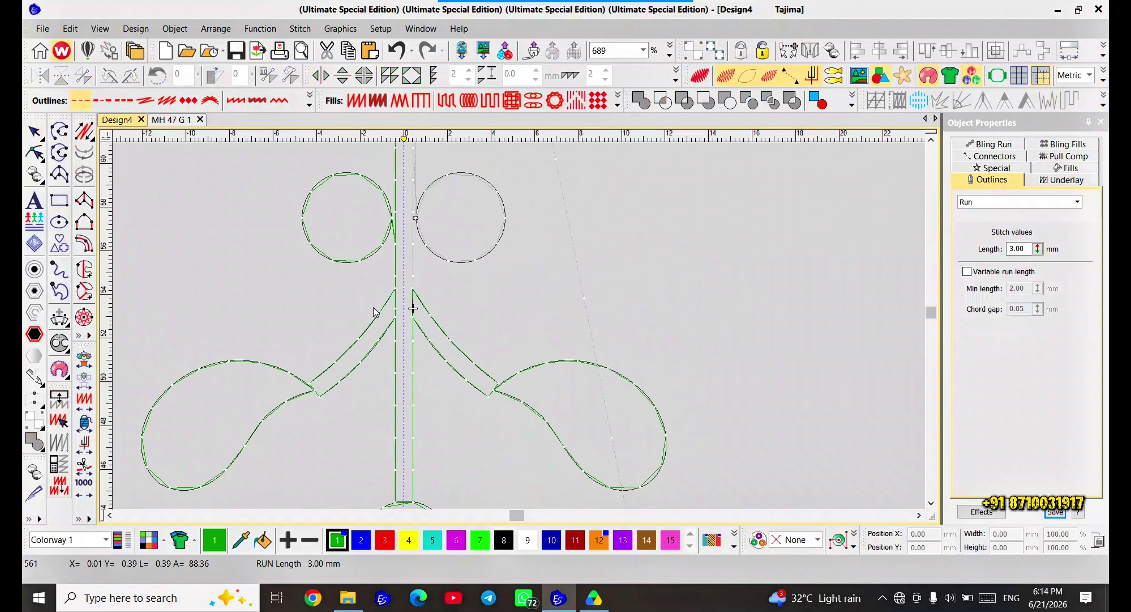
pyautogui.scroll(-3, 518, 329)
pyautogui.scroll(3, 518, 278)
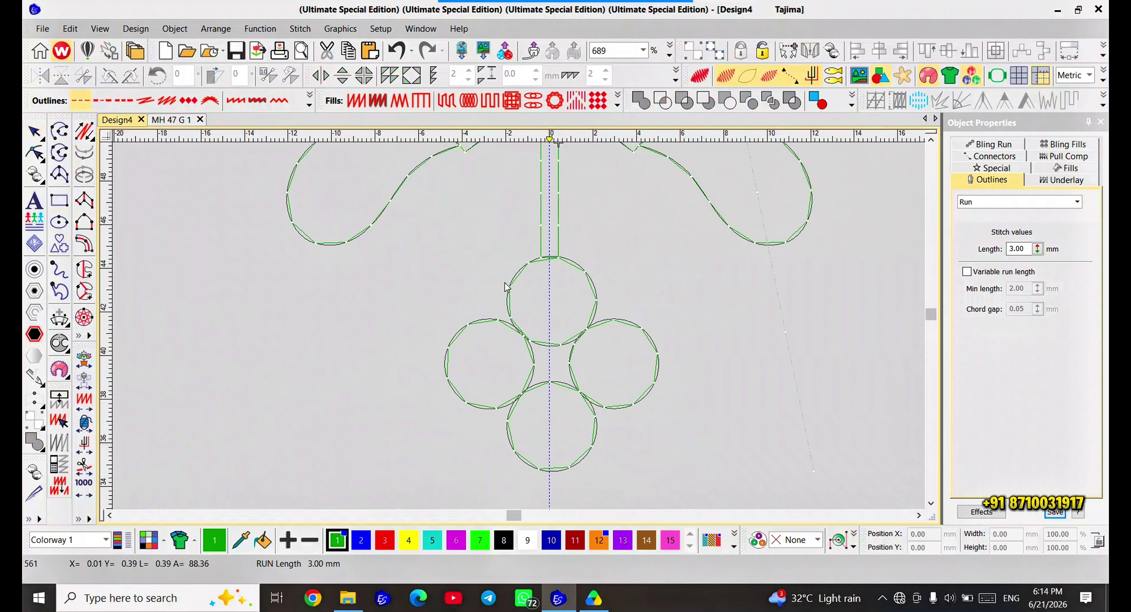
pyautogui.scroll(-2, 559, 275)
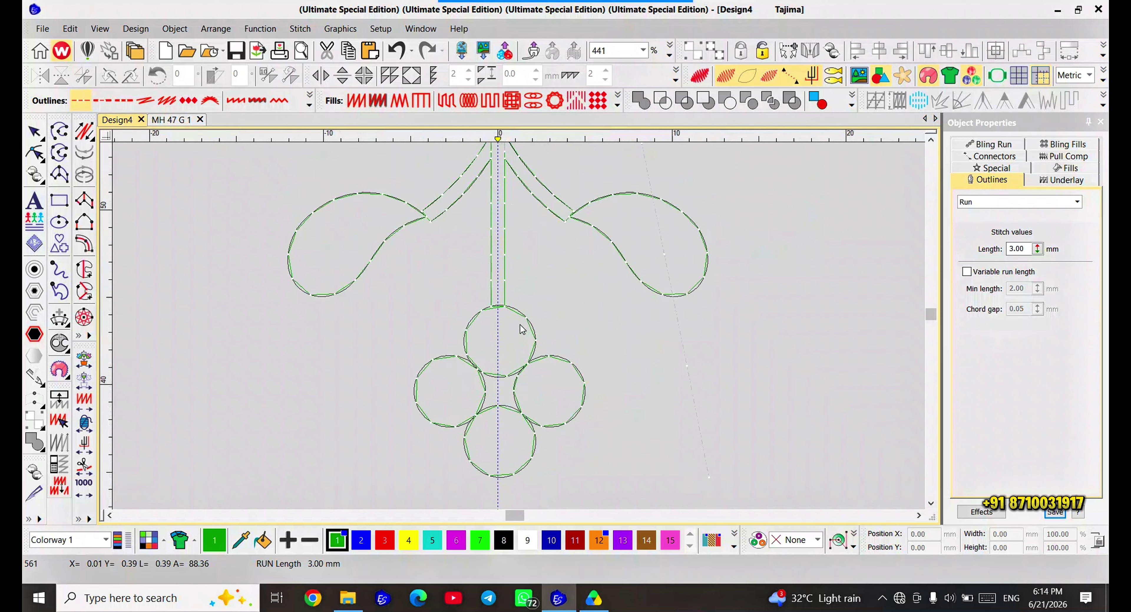
pyautogui.scroll(-2, 523, 322)
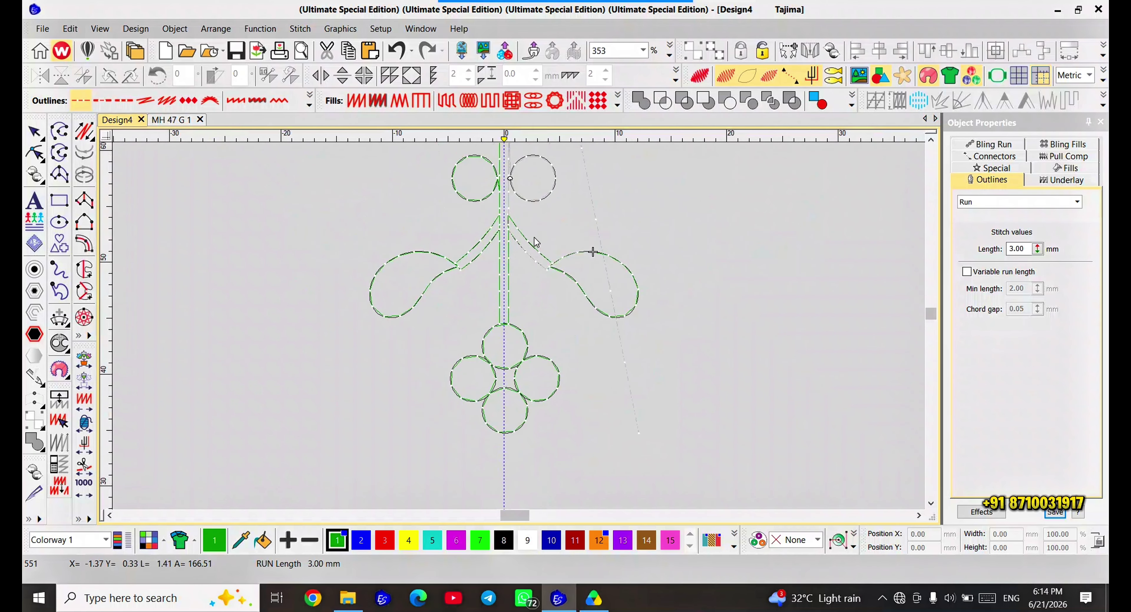
pyautogui.scroll(2, 537, 246)
pyautogui.scroll(2, 520, 332)
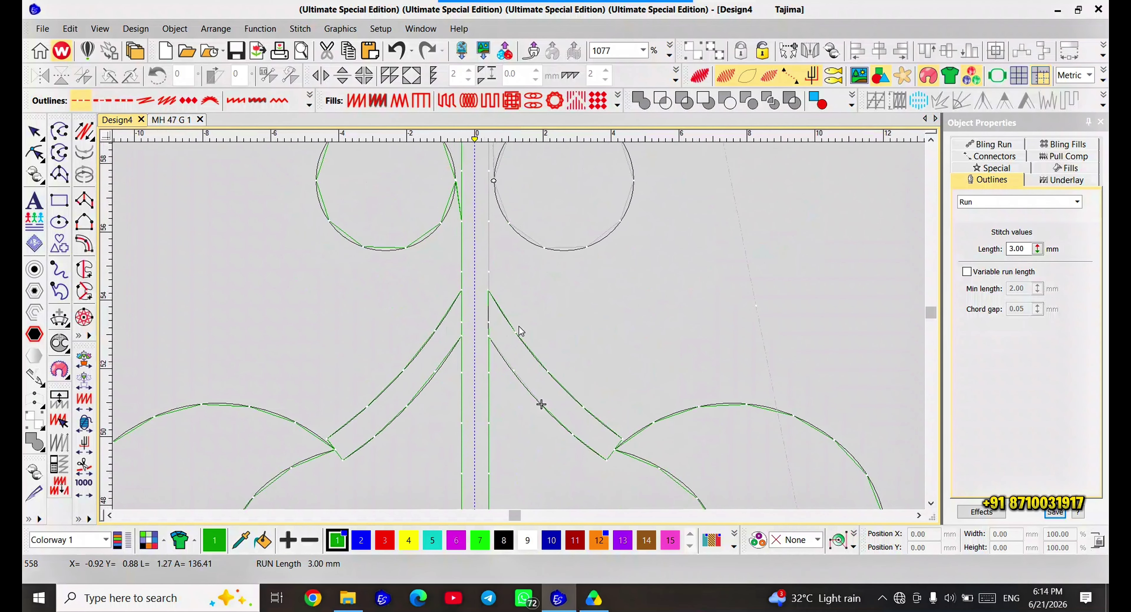
pyautogui.scroll(-3, 521, 332)
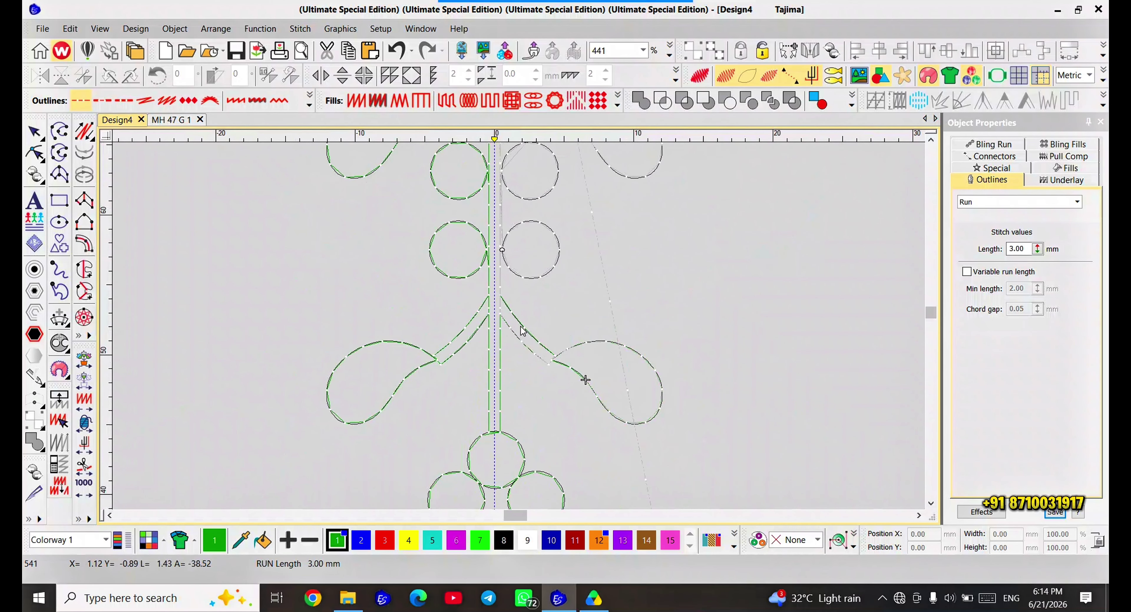
pyautogui.press('Right')
pyautogui.press('Right')
pyautogui.press('Right')
pyautogui.press('Right')
pyautogui.press('Right')
pyautogui.press('Right')
pyautogui.press('Right')
pyautogui.press('Right')
pyautogui.press('Right')
pyautogui.press('Right')
pyautogui.press('Right')
pyautogui.press('Right')
pyautogui.press('Right')
pyautogui.press('Right')
pyautogui.press('Right')
pyautogui.press('Right')
pyautogui.press('Right')
pyautogui.press('Right')
pyautogui.press('Right')
pyautogui.press('Right')
pyautogui.press('Right')
pyautogui.press('Right')
pyautogui.press('Right')
pyautogui.press('Right')
pyautogui.press('Right')
pyautogui.press('Right')
pyautogui.press('Right')
pyautogui.press('Right')
pyautogui.press('Right')
pyautogui.press('Right')
pyautogui.press('Right')
pyautogui.press('Right')
pyautogui.press('Right')
pyautogui.press('Right')
pyautogui.scroll(-1, 525, 312)
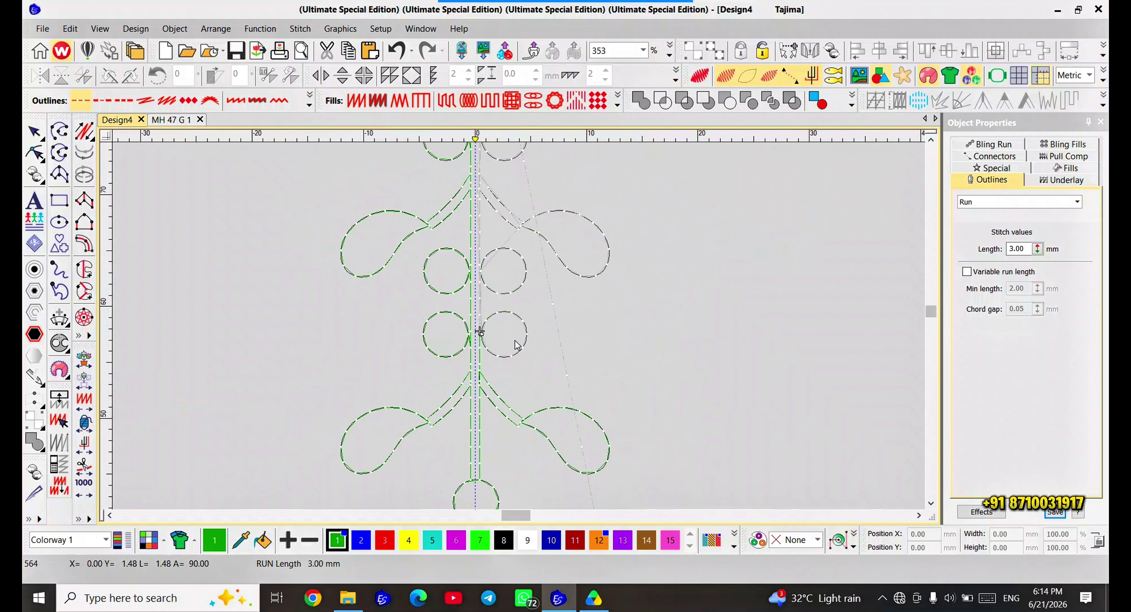
# - Cut the lower right circle between the two branches and paste it into the sequence where it touches the stem
pyautogui.press('Right')
pyautogui.press('Right')
pyautogui.press('Right')
pyautogui.press('Right')
pyautogui.press('Right')
pyautogui.press('Right')
pyautogui.press('Right')
pyautogui.press('Right')
pyautogui.press('Right')
pyautogui.press('Right')
pyautogui.press('Right')
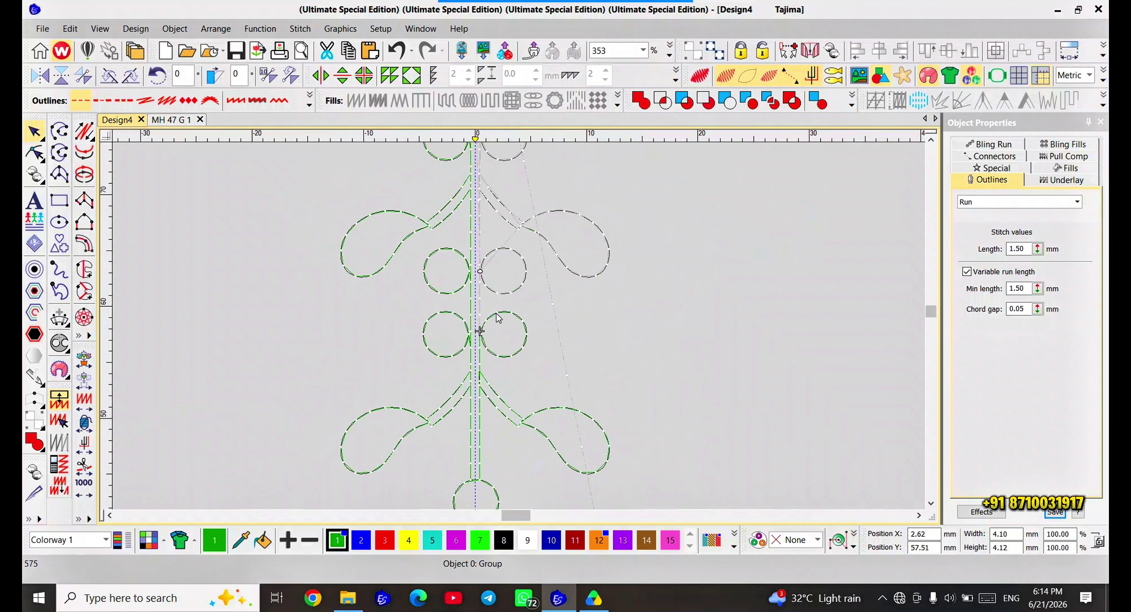
pyautogui.press('Right')
pyautogui.press('Right')
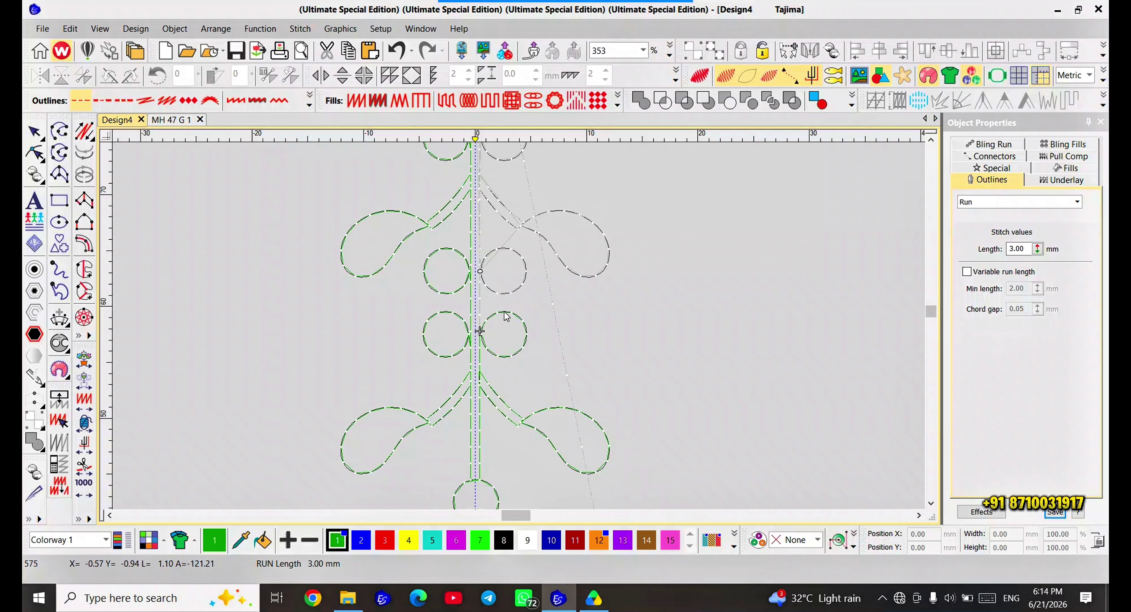
# - Reverse the stitching direction of the lower right circle between the branches with Reverse Curves
pyautogui.click(497, 321)
pyautogui.hotkey('alt', 'e')
pyautogui.press('r')
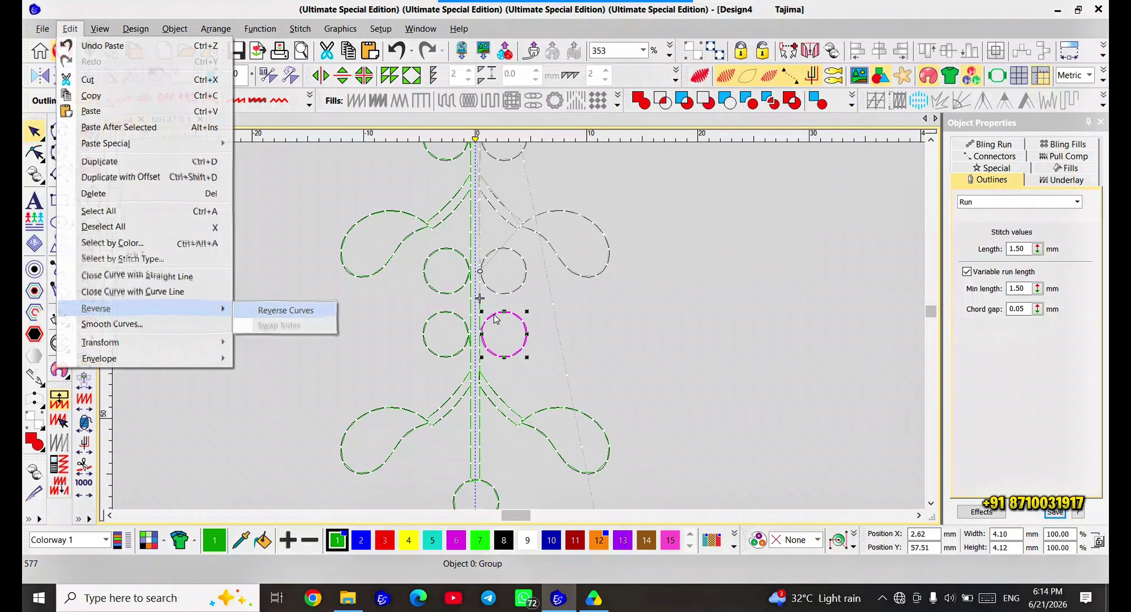
pyautogui.press('Return')
pyautogui.click(496, 316)
pyautogui.press('Escape')
pyautogui.click(497, 317)
pyautogui.hotkey('ctrl', 'z')
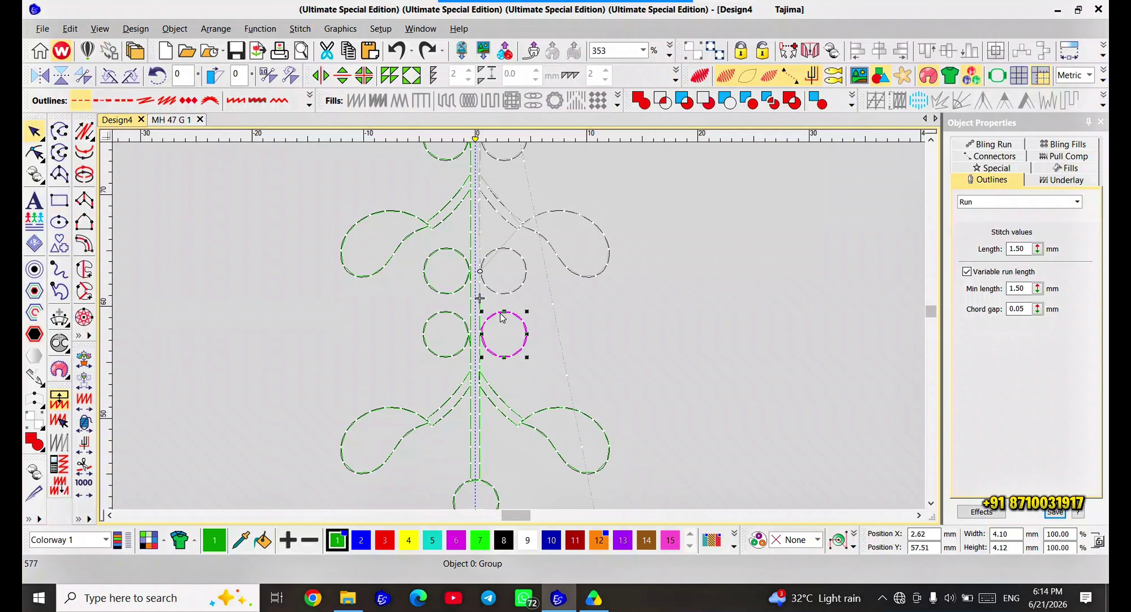
pyautogui.click(503, 317)
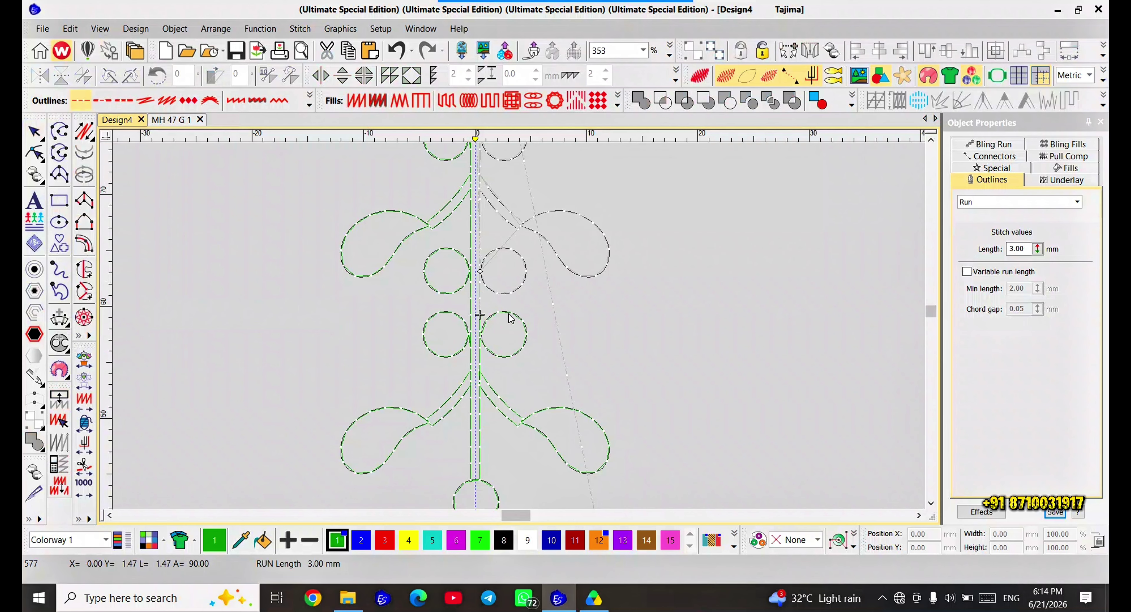
# - Cut the next right circle up the stem and paste it into the sequence at its contact with the stem
pyautogui.click(501, 295)
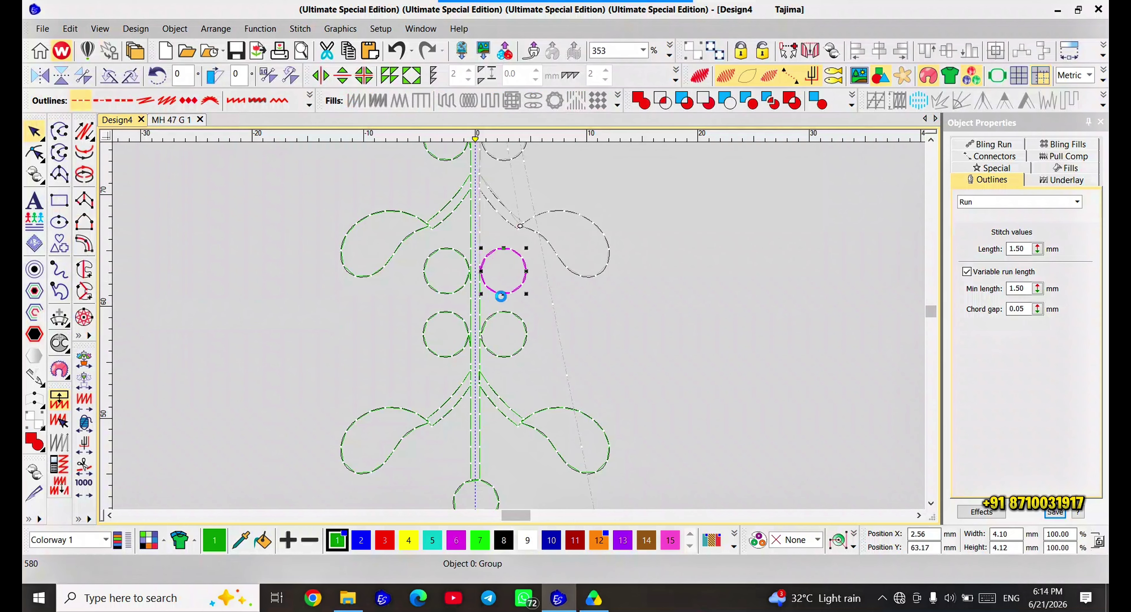
pyautogui.scroll(4, 501, 295)
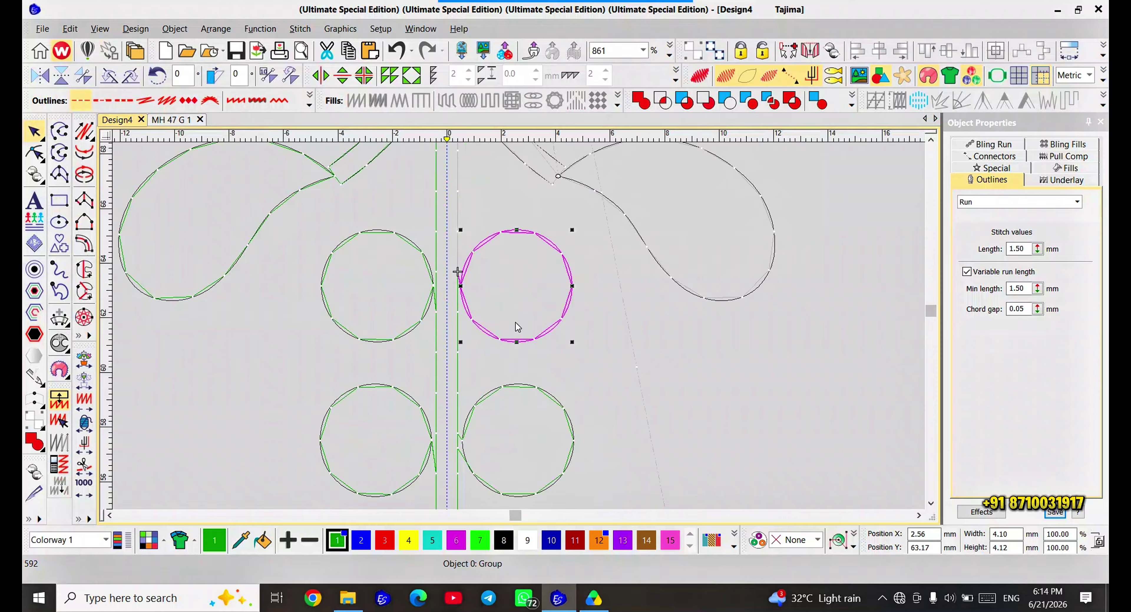
pyautogui.click(518, 326)
pyautogui.scroll(-4, 519, 330)
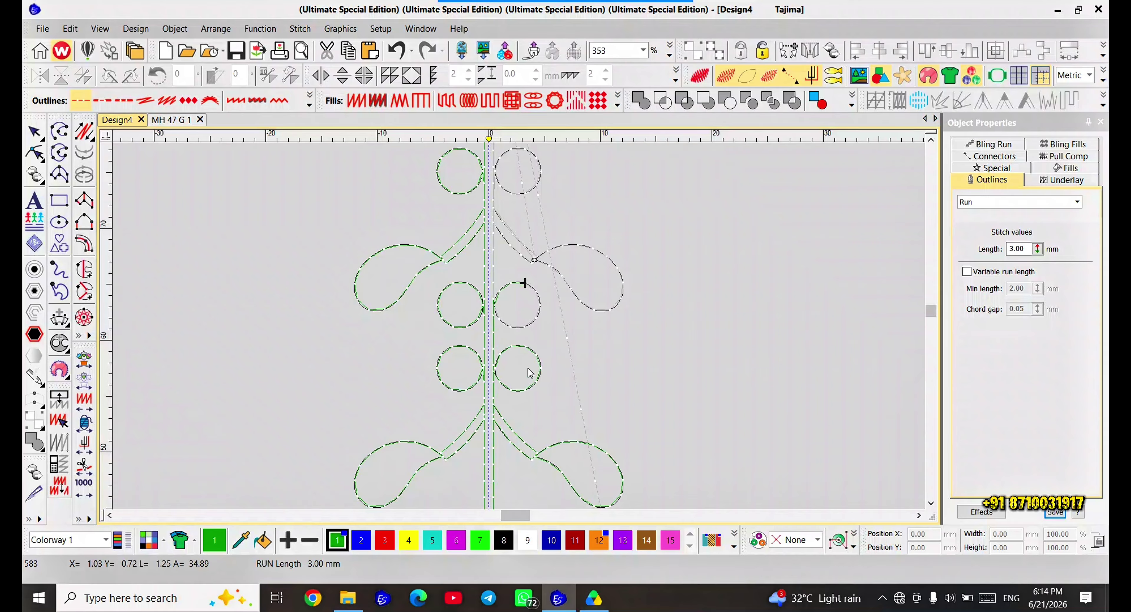
# - Travel up the stem to the upper branch and delete the original upper right leaf and stalk
pyautogui.press('Right')
pyautogui.press('Right')
pyautogui.scroll(2, 506, 234)
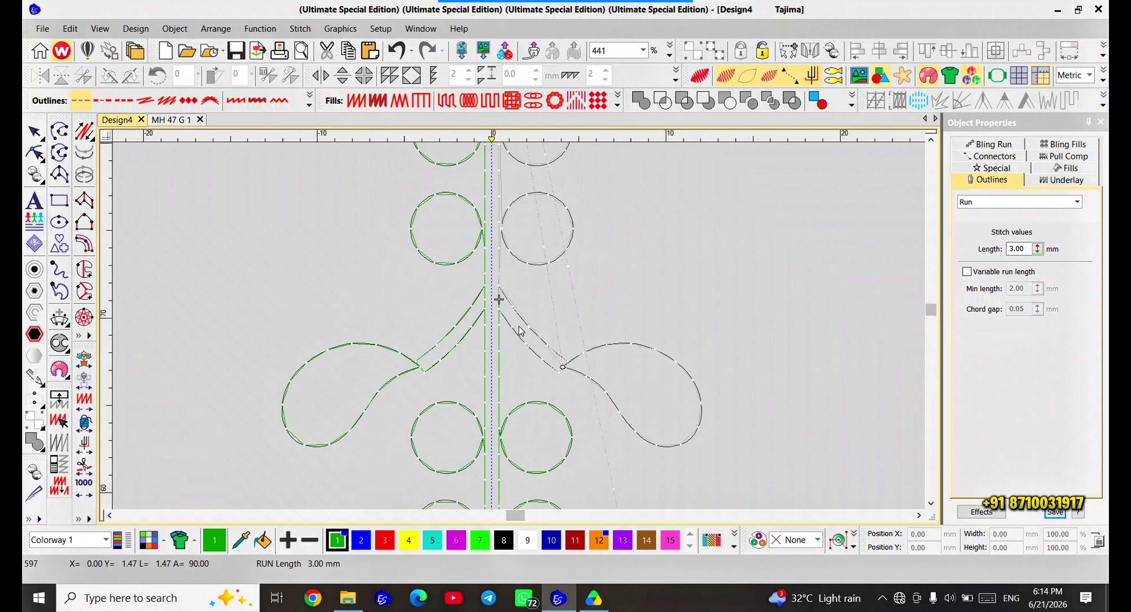
pyautogui.click(518, 336)
pyautogui.click(591, 354)
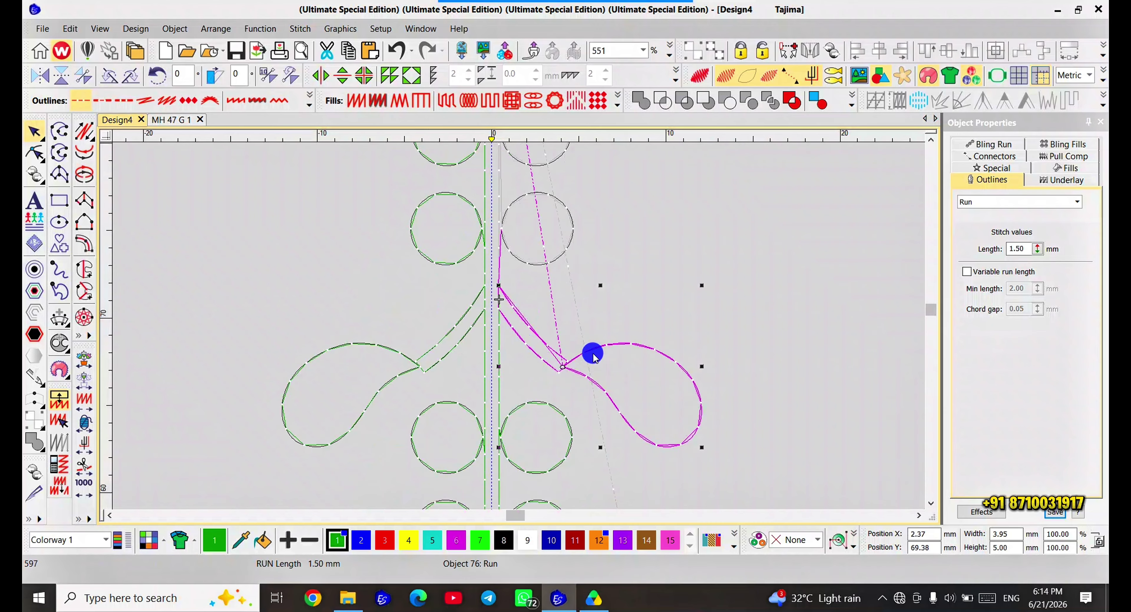
pyautogui.keyDown('ctrl'); pyautogui.click(591, 352); pyautogui.keyUp('ctrl')
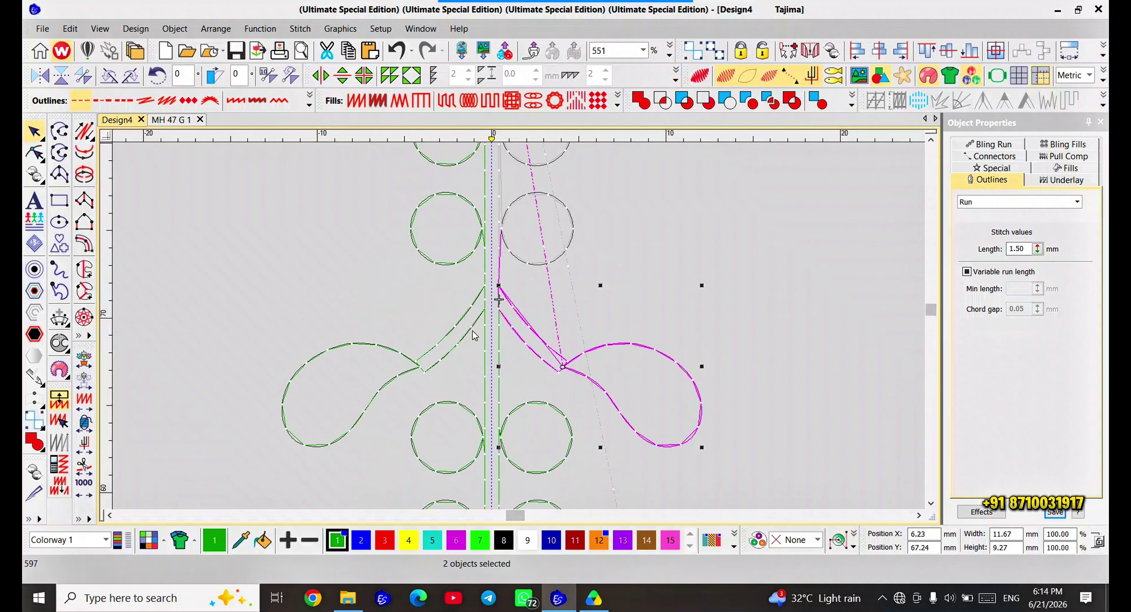
pyautogui.press('Delete')
# - Mirror the upper left branch across the centre line, and cut and paste the copy into the sequence at the stem
pyautogui.click(442, 357)
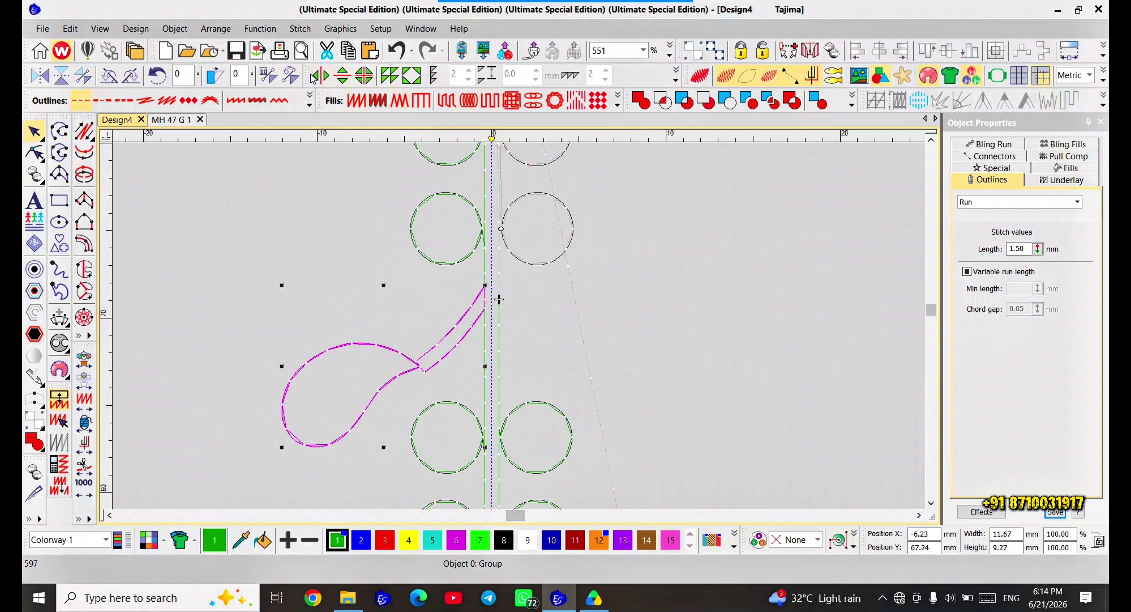
pyautogui.click(499, 298)
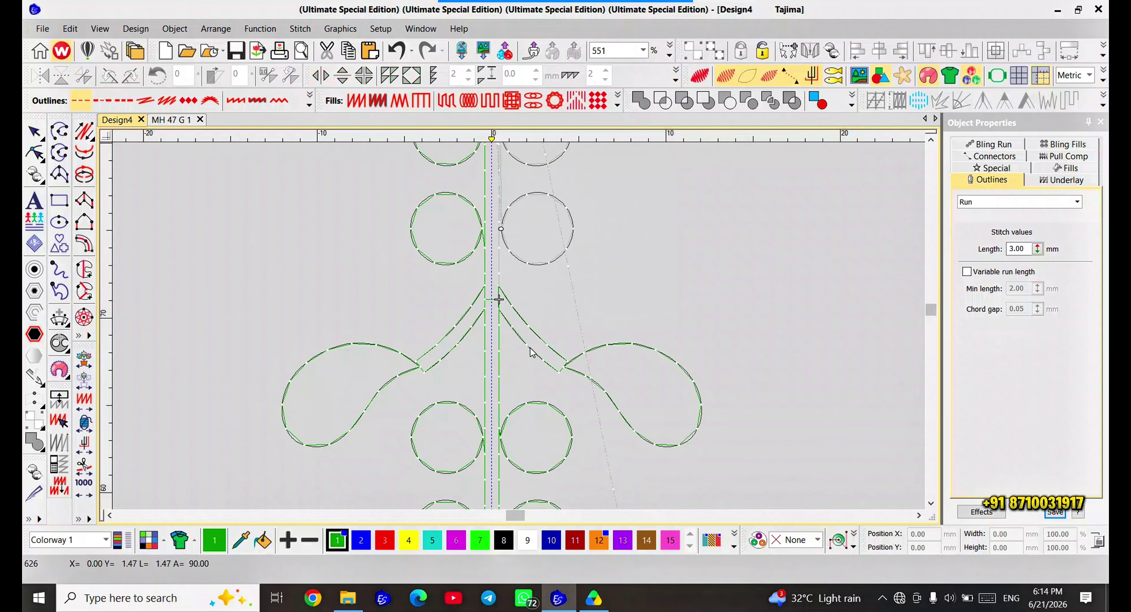
pyautogui.click(527, 344)
pyautogui.hotkey('ctrl', 'x')
pyautogui.hotkey('ctrl', 'v')
pyautogui.click(533, 314)
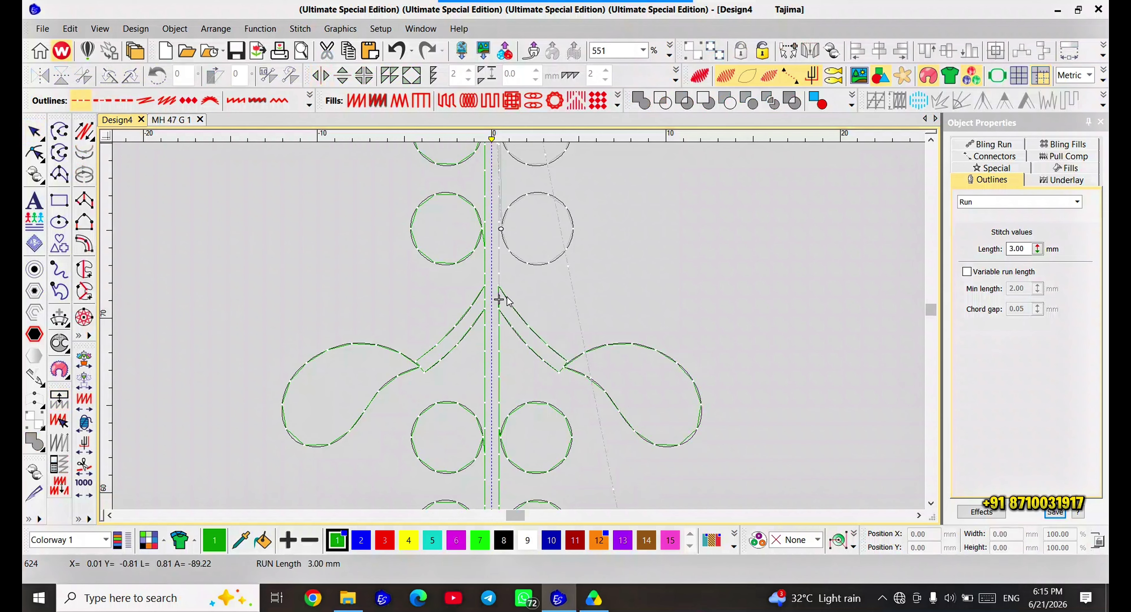
# - Travel through the mirrored upper right branch back to the stem to check its stitching order and direction
pyautogui.scroll(-5, 499, 299)
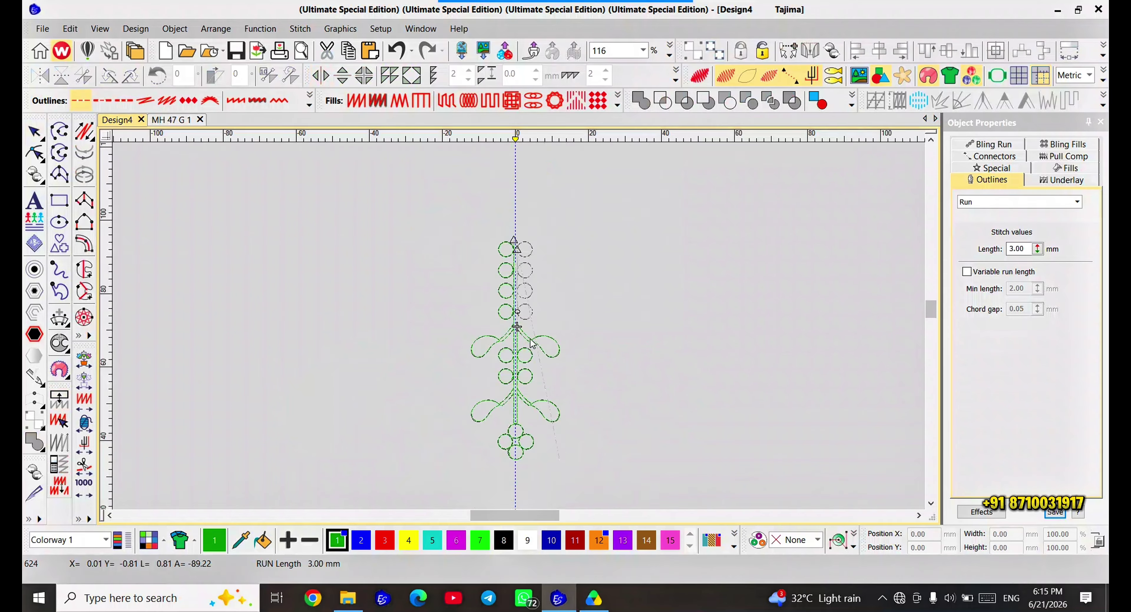
pyautogui.scroll(5, 532, 343)
pyautogui.scroll(-4, 519, 324)
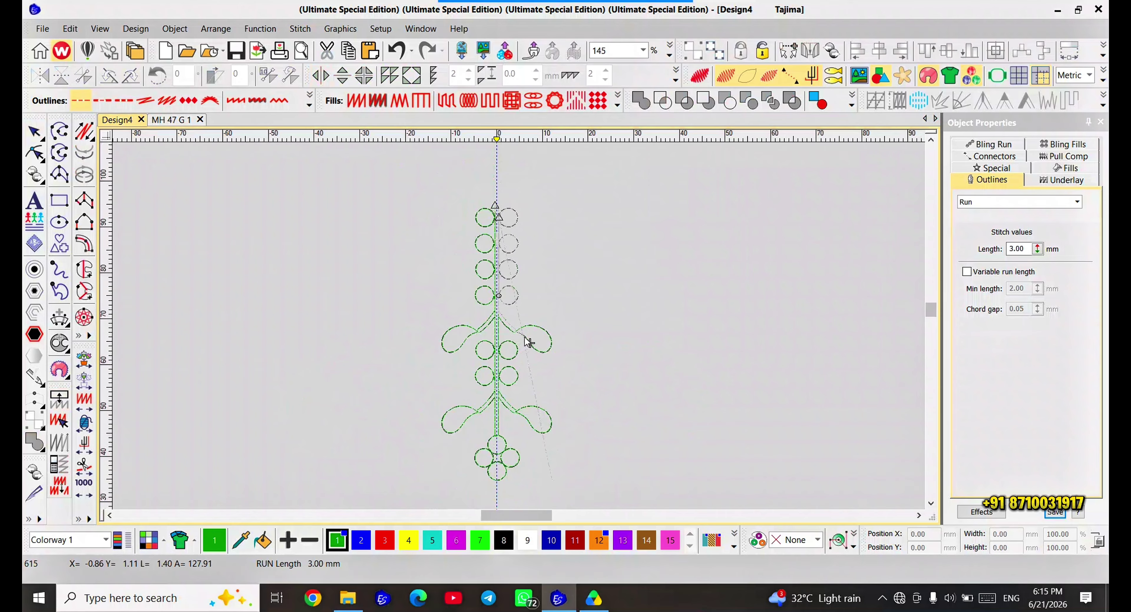
pyautogui.scroll(3, 529, 336)
pyautogui.press('Right')
pyautogui.press('Right')
pyautogui.press('Right')
pyautogui.press('Right')
pyautogui.press('Right')
pyautogui.press('Right')
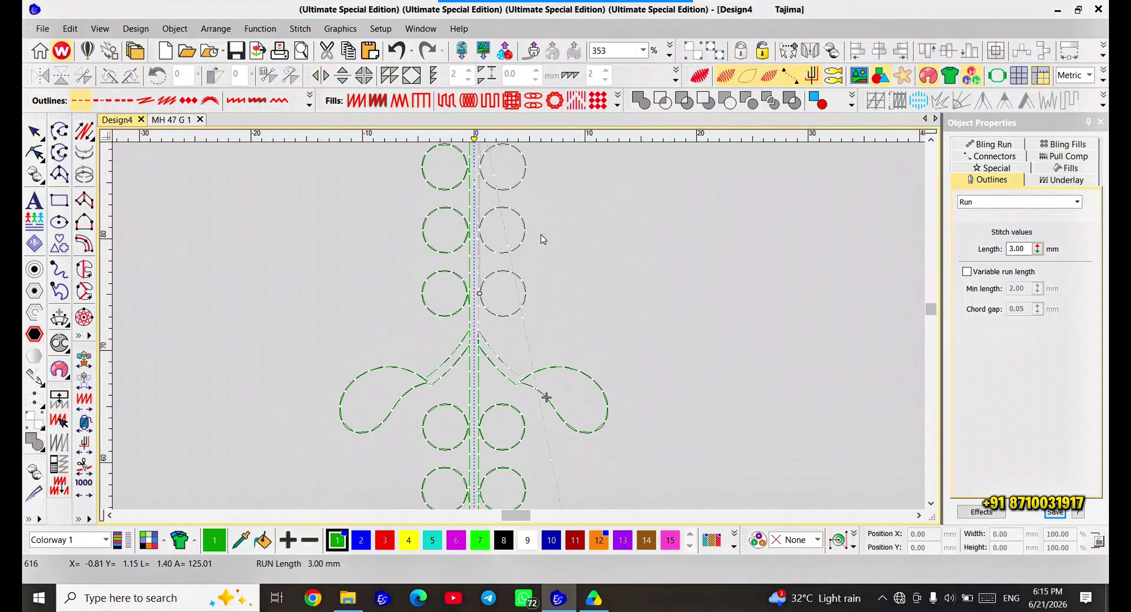
pyautogui.press('Right')
pyautogui.press('Right')
pyautogui.press('Right')
pyautogui.press('Right')
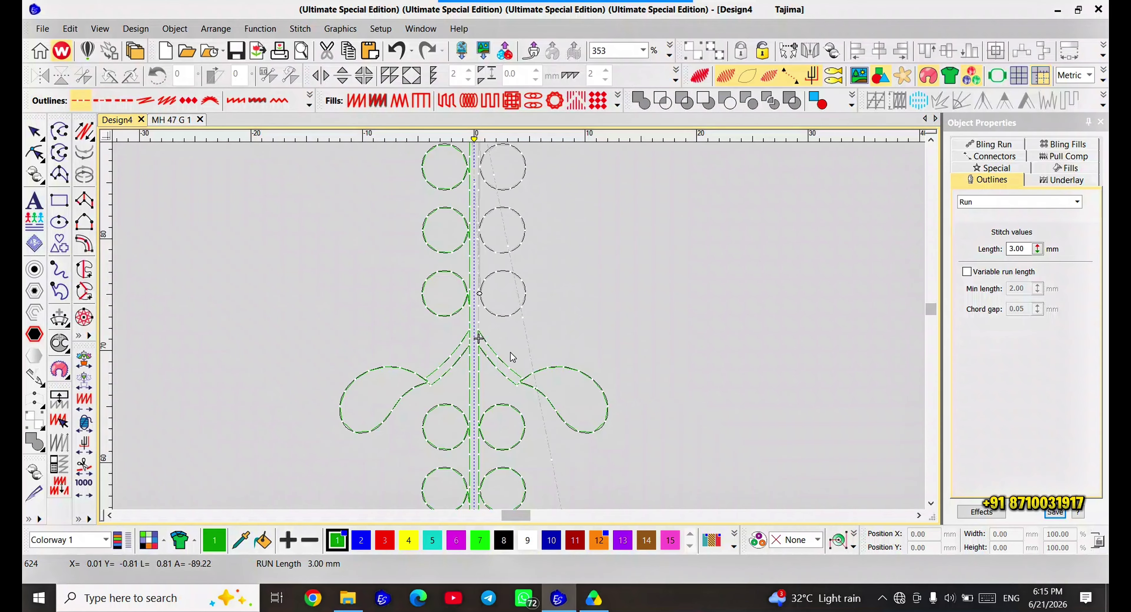
# - Check the stitches where the mirrored upper right branch rejoins the stem, and open the branch's reverse and transform options
pyautogui.click(493, 354)
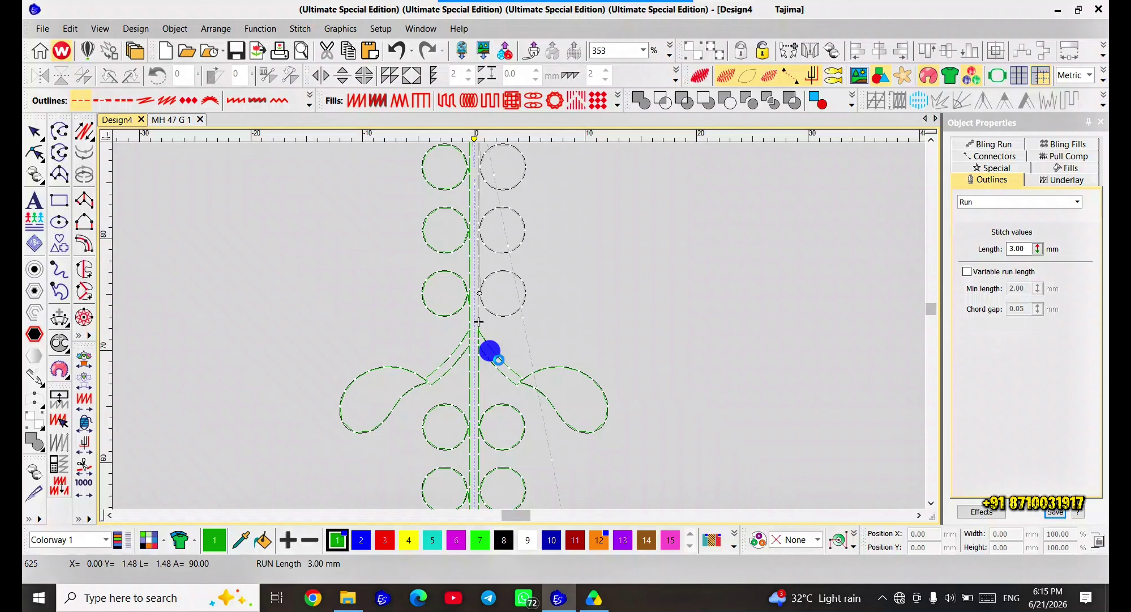
pyautogui.press('Escape')
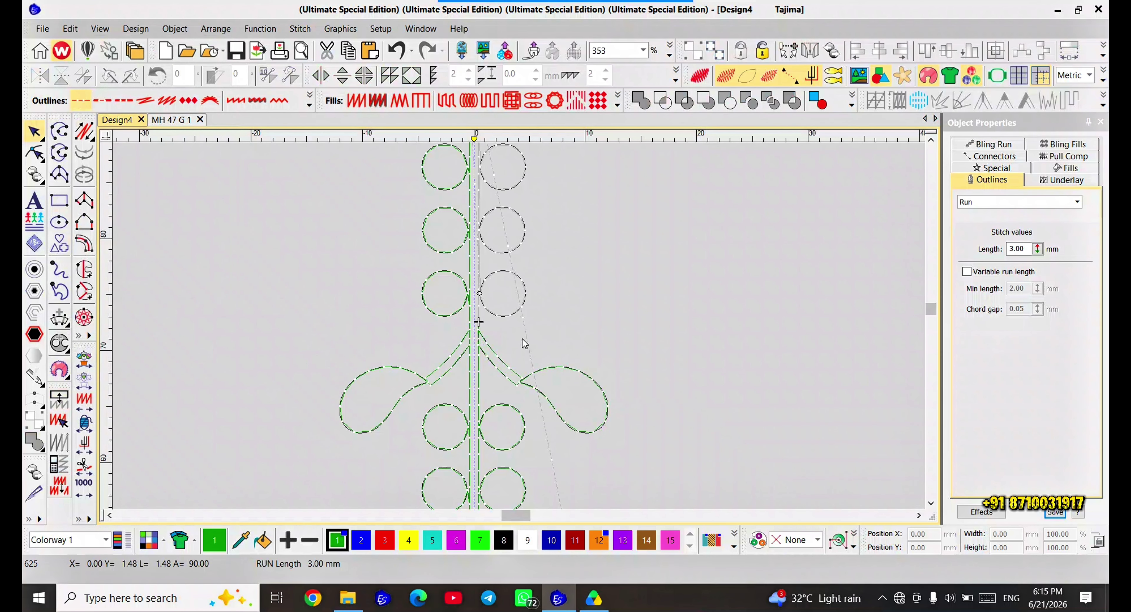
pyautogui.click(523, 385)
pyautogui.hotkey('alt', 'e')
pyautogui.press('r')
pyautogui.press('Return')
pyautogui.press('Escape')
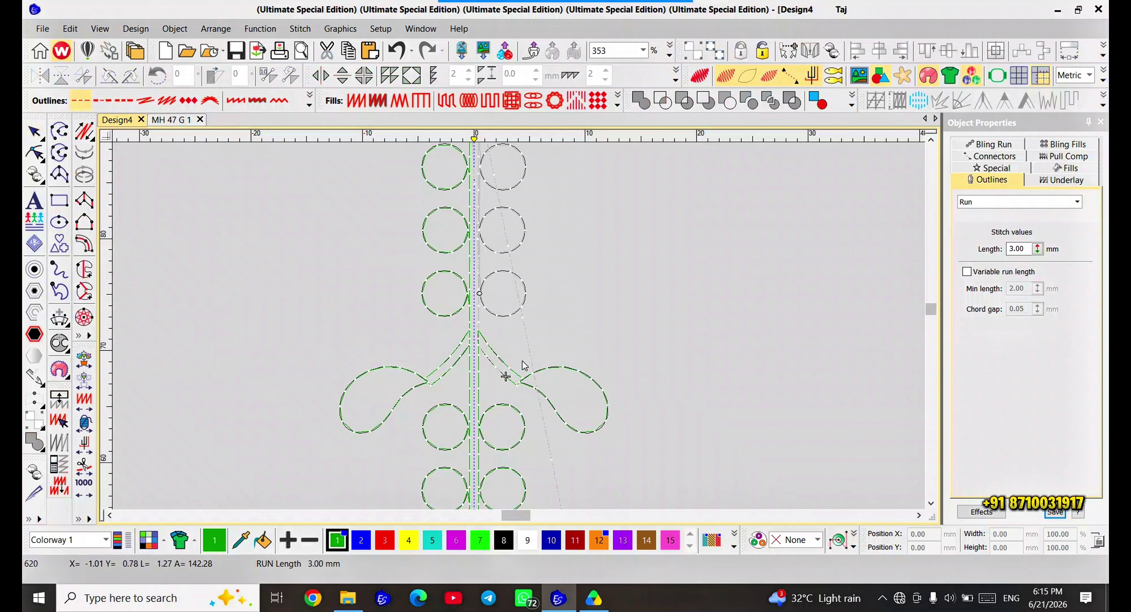
pyautogui.rightClick(497, 363)
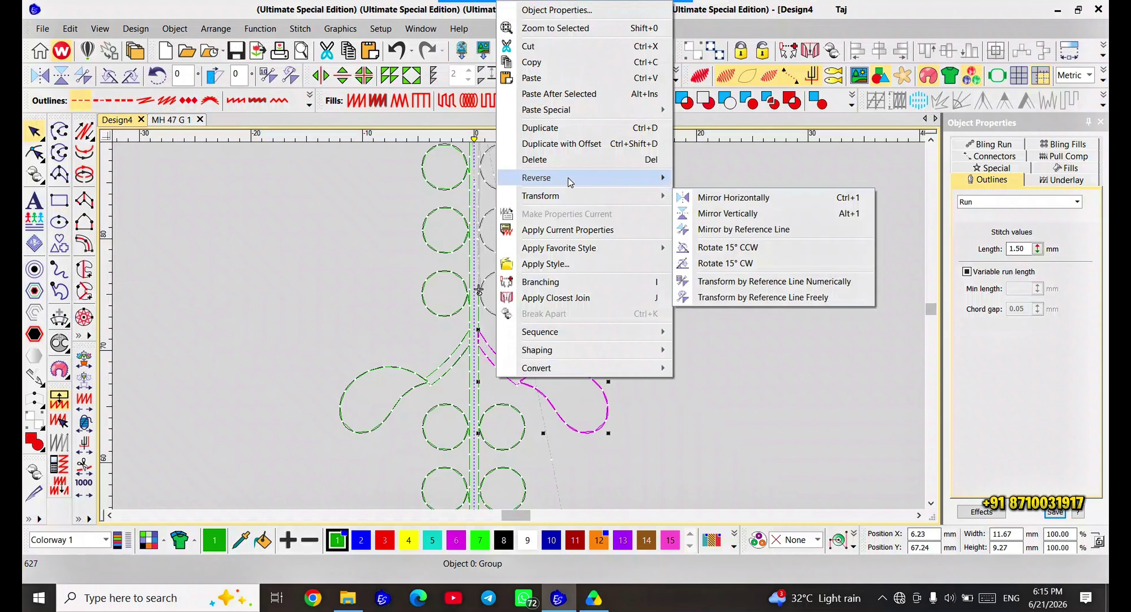
pyautogui.moveTo(579, 180)
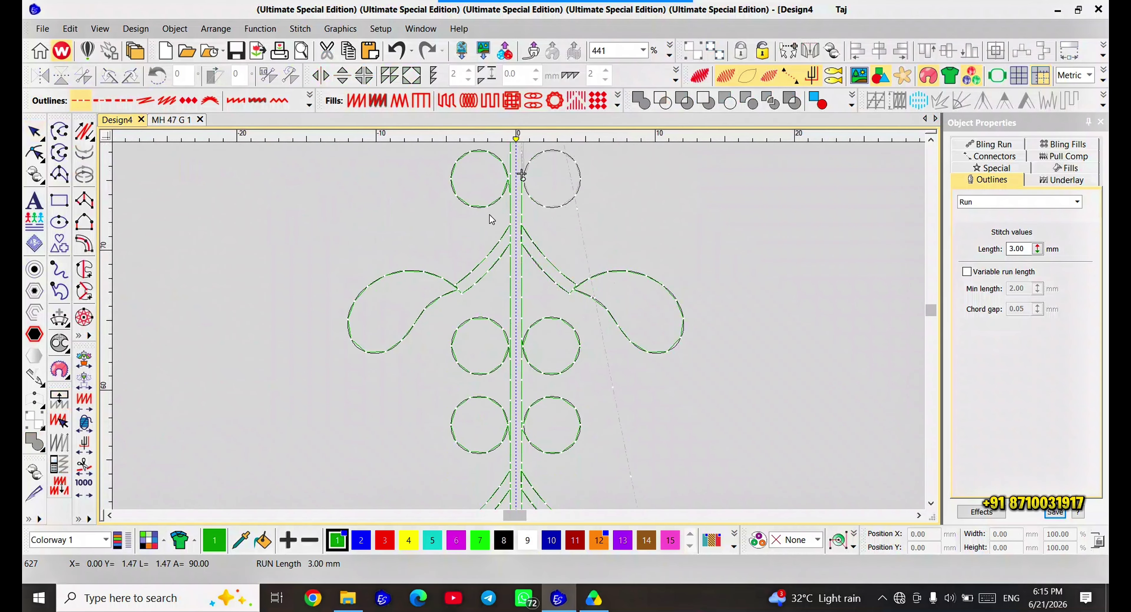
# - Cut the right circle just above the upper branch and paste it into the sequence at its contact with the stem
pyautogui.scroll(5, 491, 219)
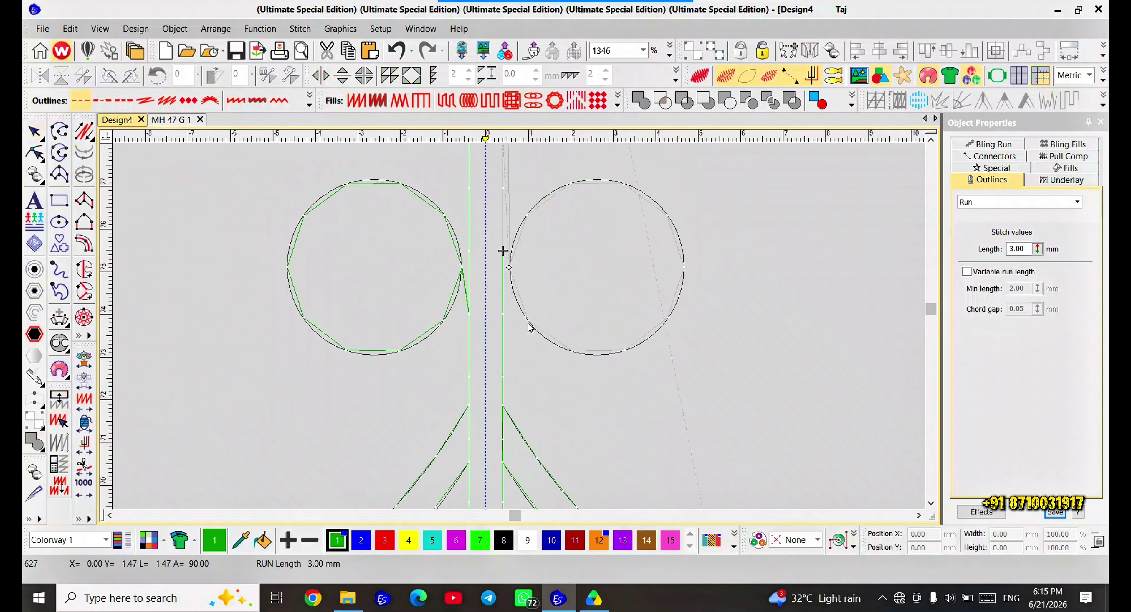
pyautogui.click(520, 226)
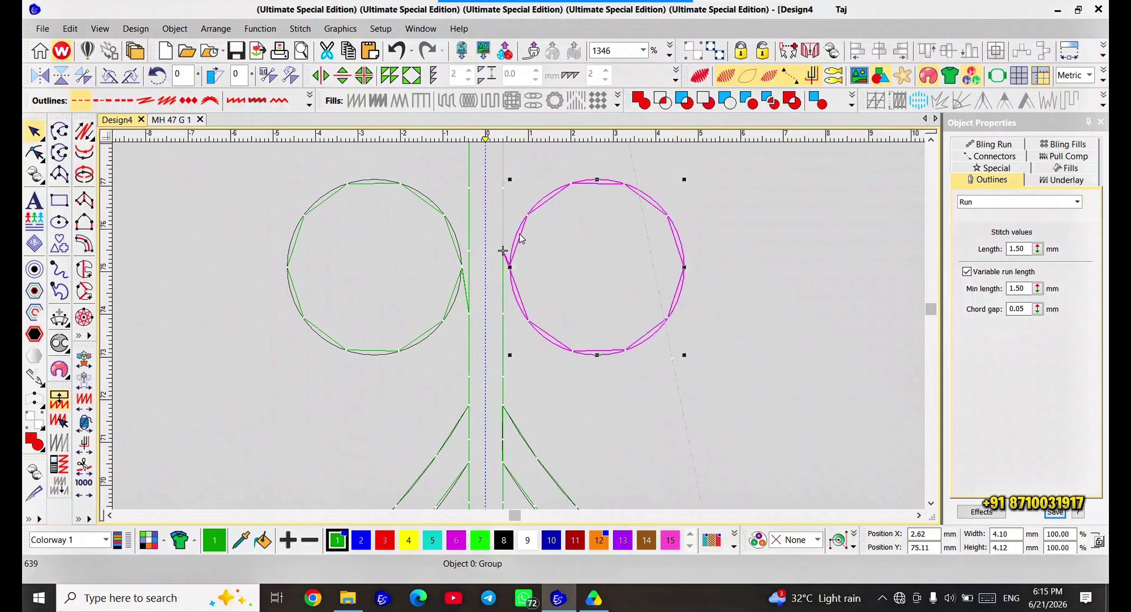
pyautogui.press('Escape')
pyautogui.press('Right')
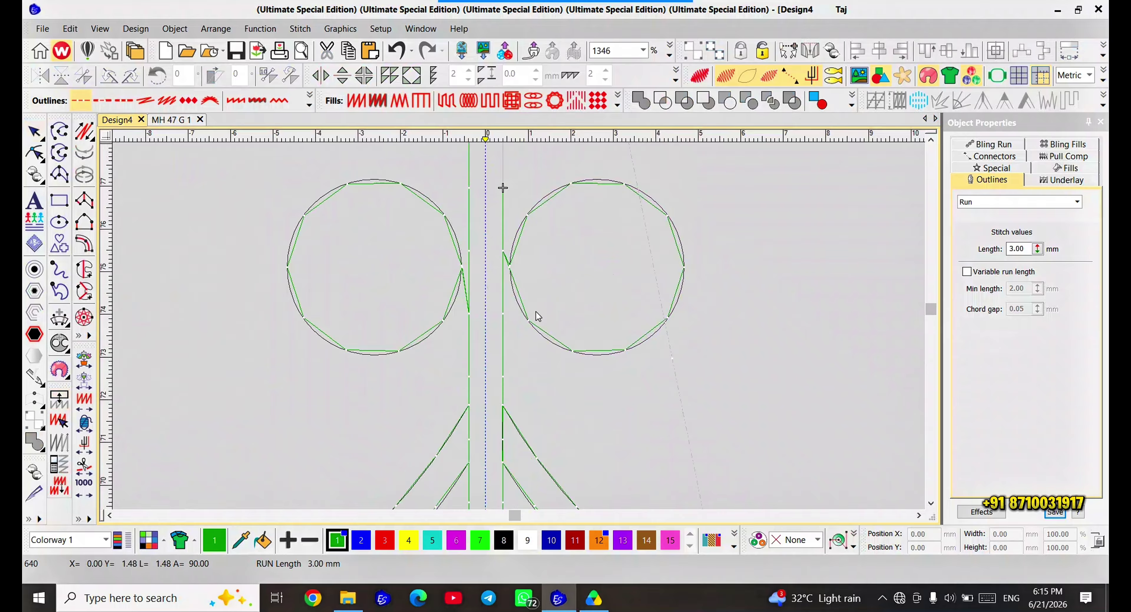
pyautogui.click(529, 216)
pyautogui.press('Escape')
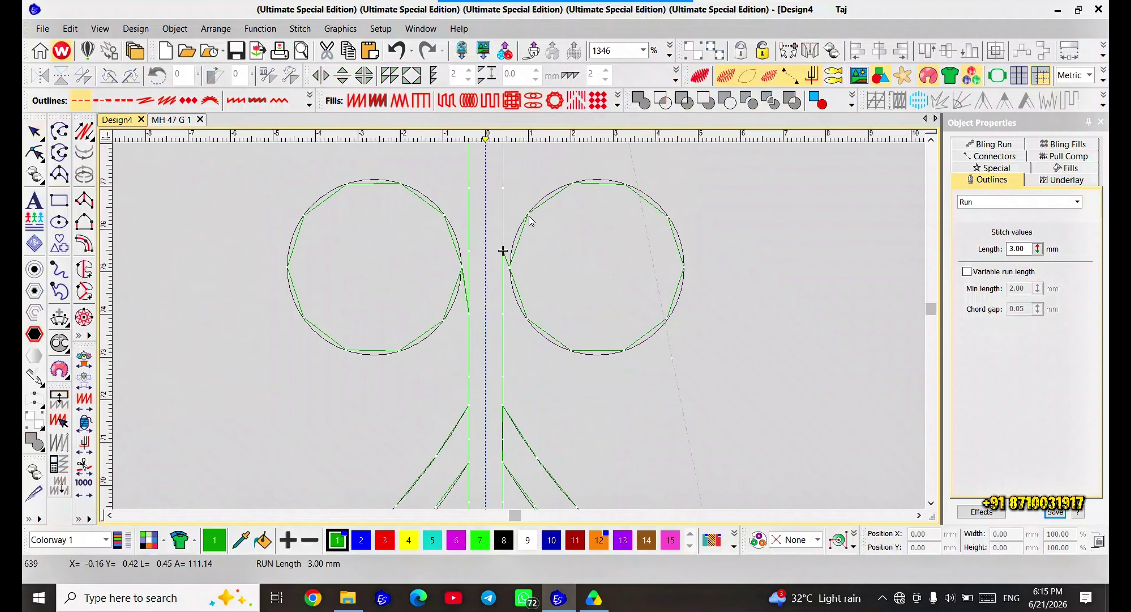
# - Travel up the stem to the second circle above the upper right branch, then cut and paste it into the sequence there
pyautogui.press('Down')
pyautogui.press('Right')
pyautogui.press('Right')
pyautogui.press('Right')
pyautogui.press('Right')
pyautogui.press('Right')
pyautogui.press('Right')
pyautogui.press('Right')
pyautogui.press('Right')
pyautogui.press('Right')
pyautogui.press('Right')
pyautogui.press('Right')
pyautogui.press('Right')
pyautogui.press('Right')
pyautogui.scroll(-3, 559, 291)
pyautogui.scroll(2, 518, 217)
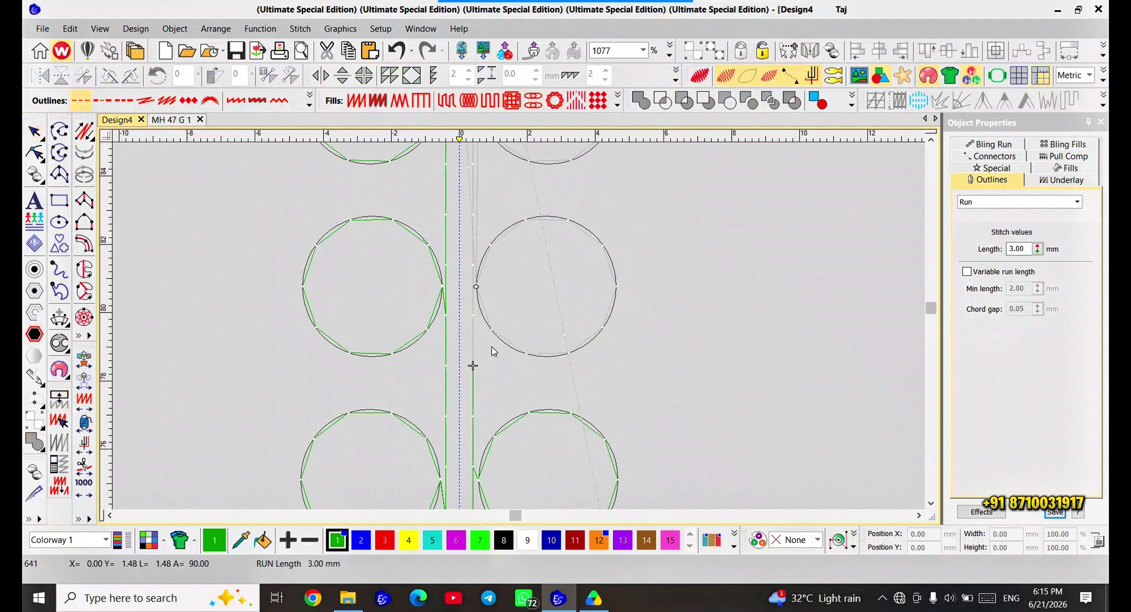
pyautogui.click(481, 311)
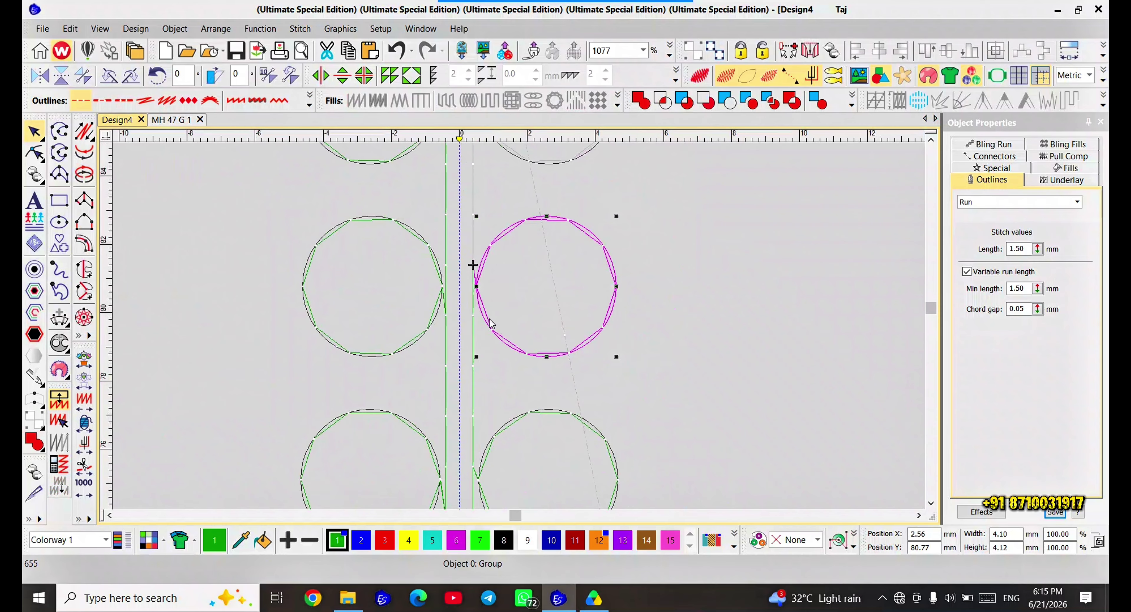
pyautogui.scroll(-2, 491, 324)
pyautogui.scroll(2, 517, 331)
pyautogui.press('Escape')
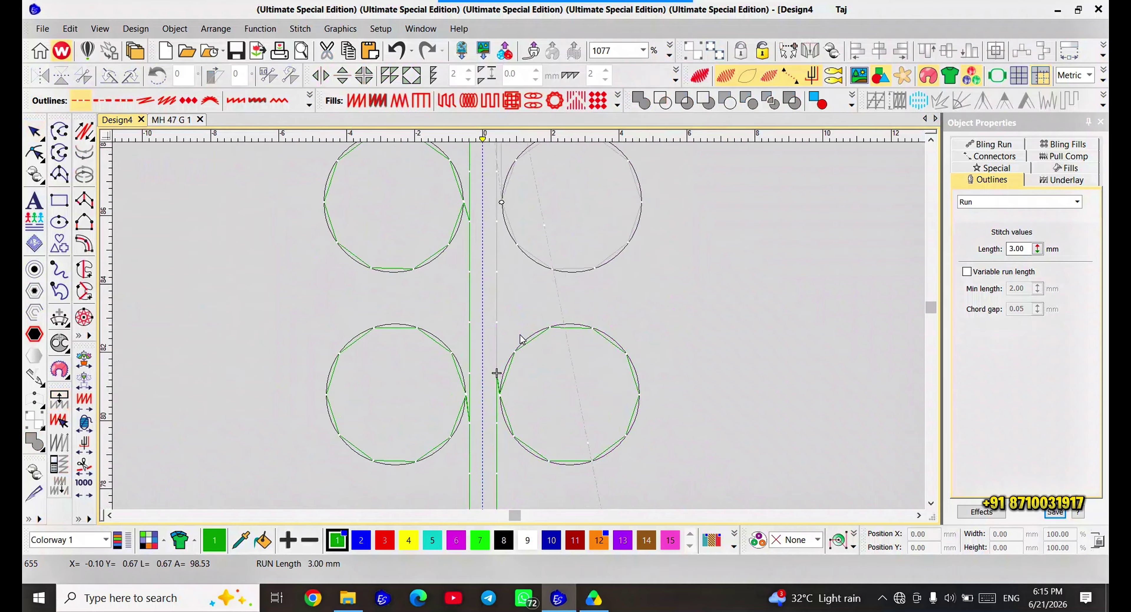
# - Cut the third circle above the upper right branch and paste it into the sequence beside the stem
pyautogui.click(518, 243)
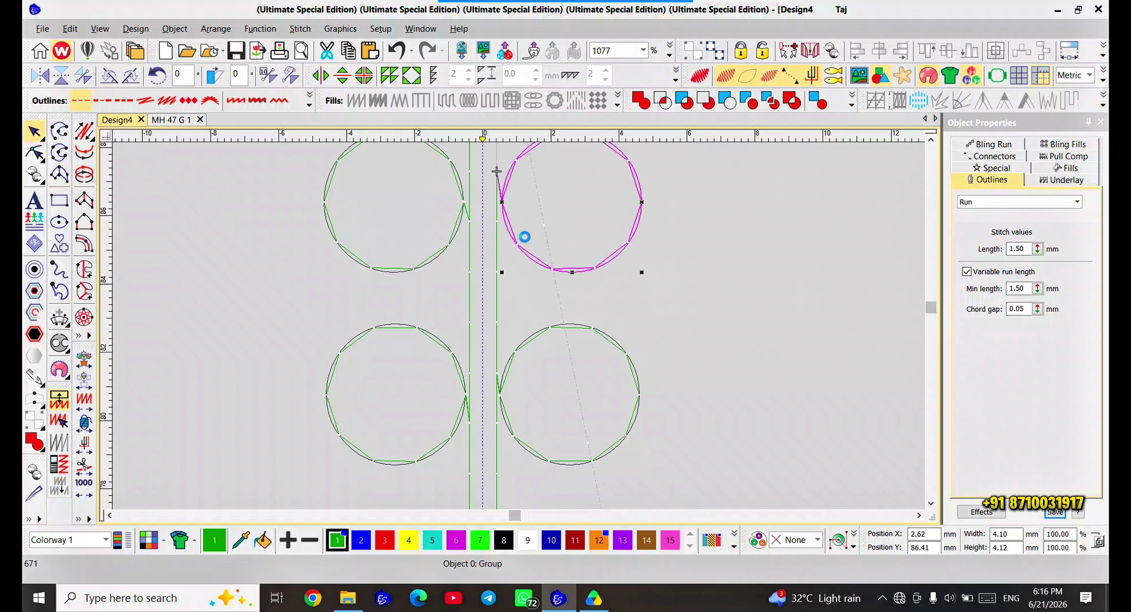
pyautogui.press('Escape')
pyautogui.scroll(-1, 520, 331)
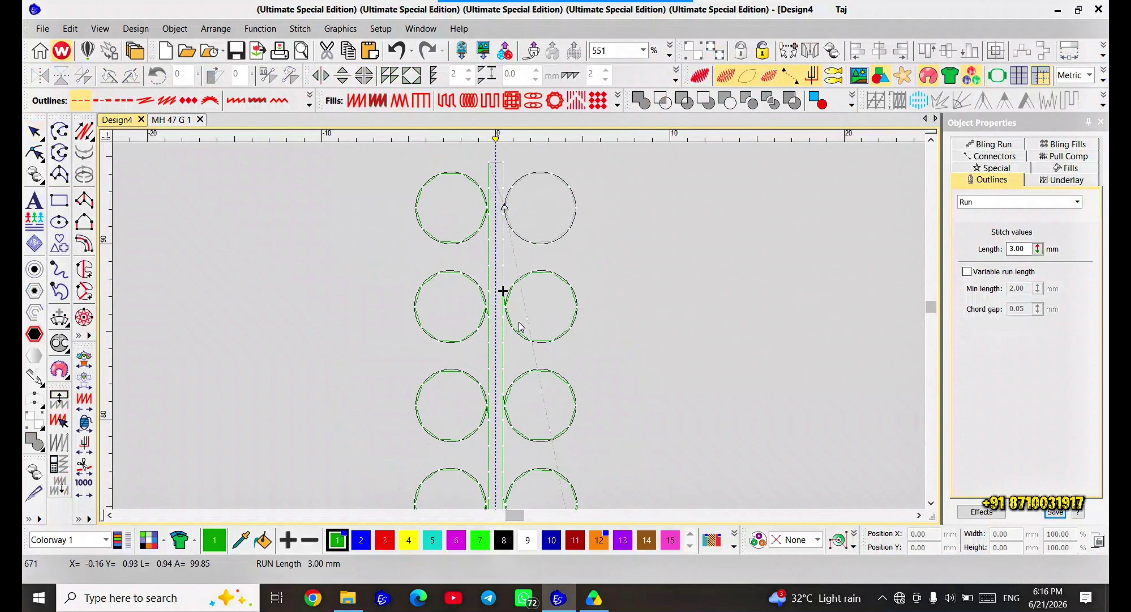
# - Travel to the stem's upper end, then cut and paste the topmost right circle into the sequence
pyautogui.press('Right')
pyautogui.press('Right')
pyautogui.click(511, 228)
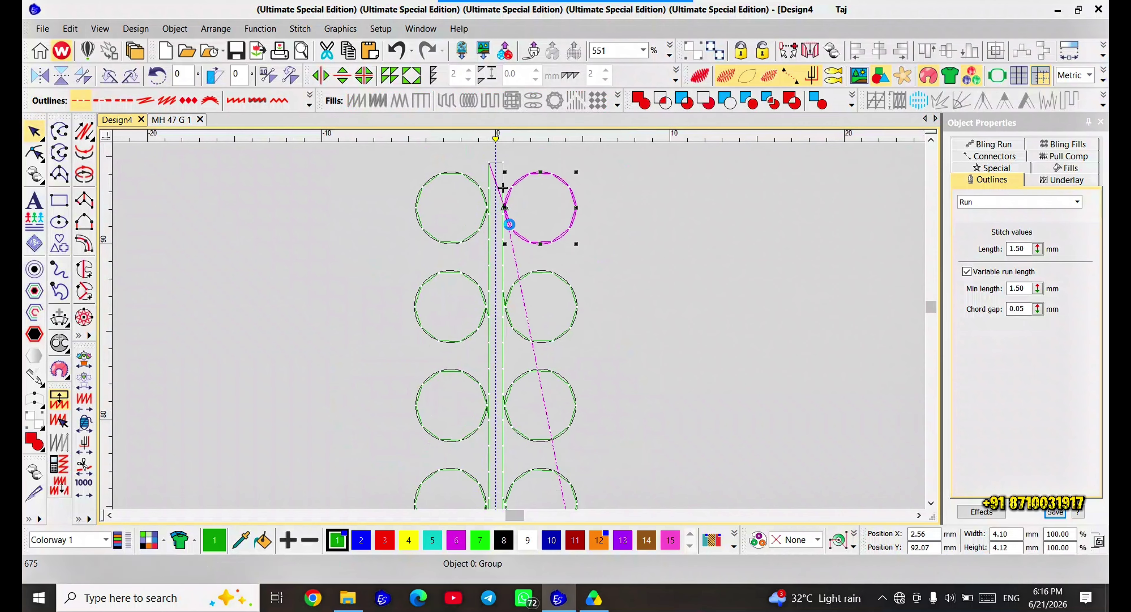
pyautogui.press('Escape')
pyautogui.scroll(-2, 521, 330)
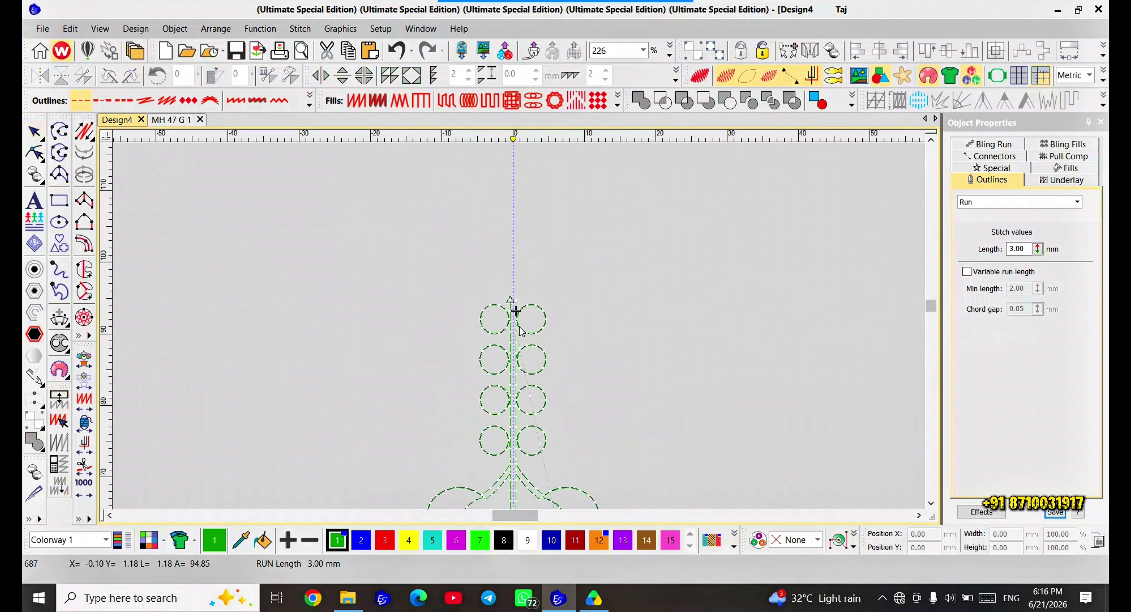
# - Travel backwards through the stitches from the topmost right circle to the upper left circles to review the sewing order
pyautogui.scroll(-2, 519, 327)
pyautogui.press('Down')
pyautogui.press('Down')
pyautogui.press('Down')
pyautogui.scroll(-1, 522, 344)
pyautogui.press('Down')
pyautogui.press('Down')
pyautogui.press('Down')
pyautogui.press('Down')
pyautogui.press('Down')
pyautogui.press('Down')
pyautogui.press('Down')
pyautogui.press('Down')
pyautogui.press('Down')
pyautogui.press('Down')
pyautogui.press('Down')
pyautogui.press('Down')
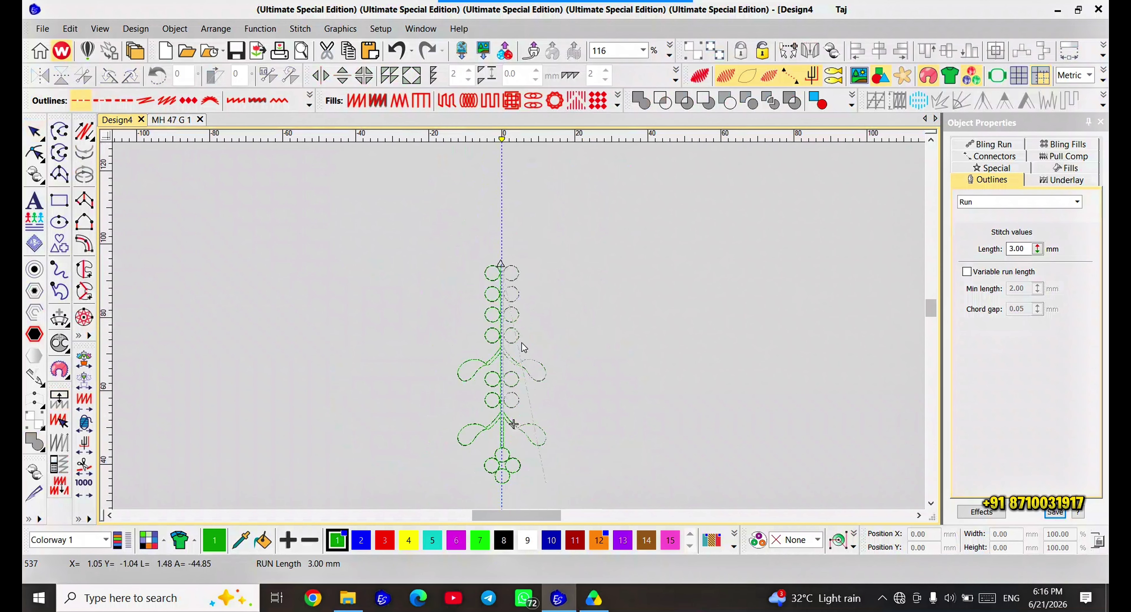
pyautogui.scroll(2, 523, 338)
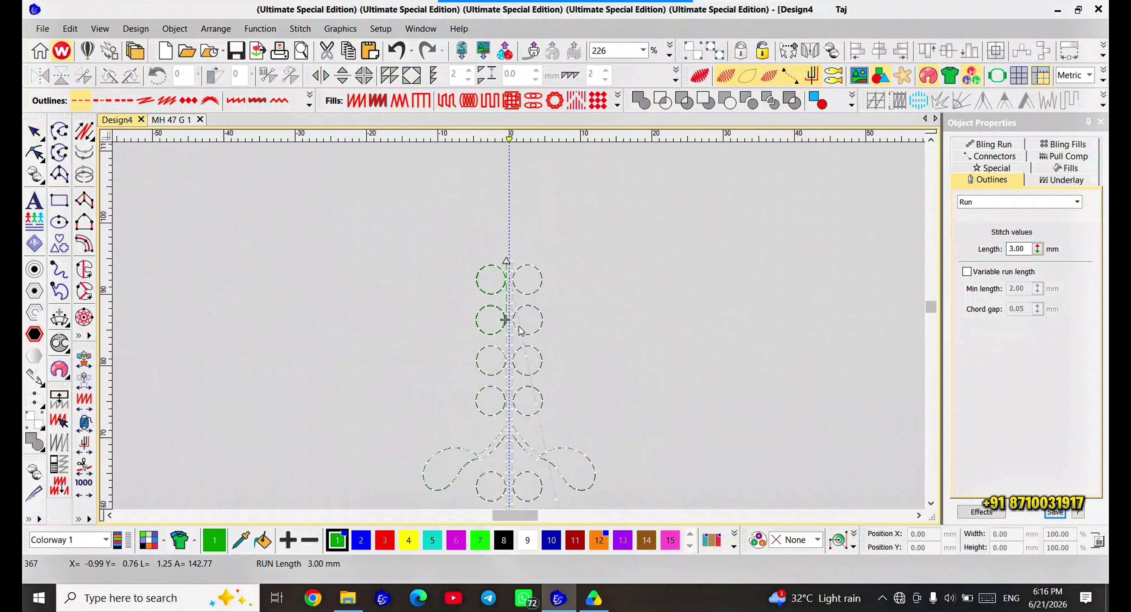
pyautogui.scroll(1, 519, 327)
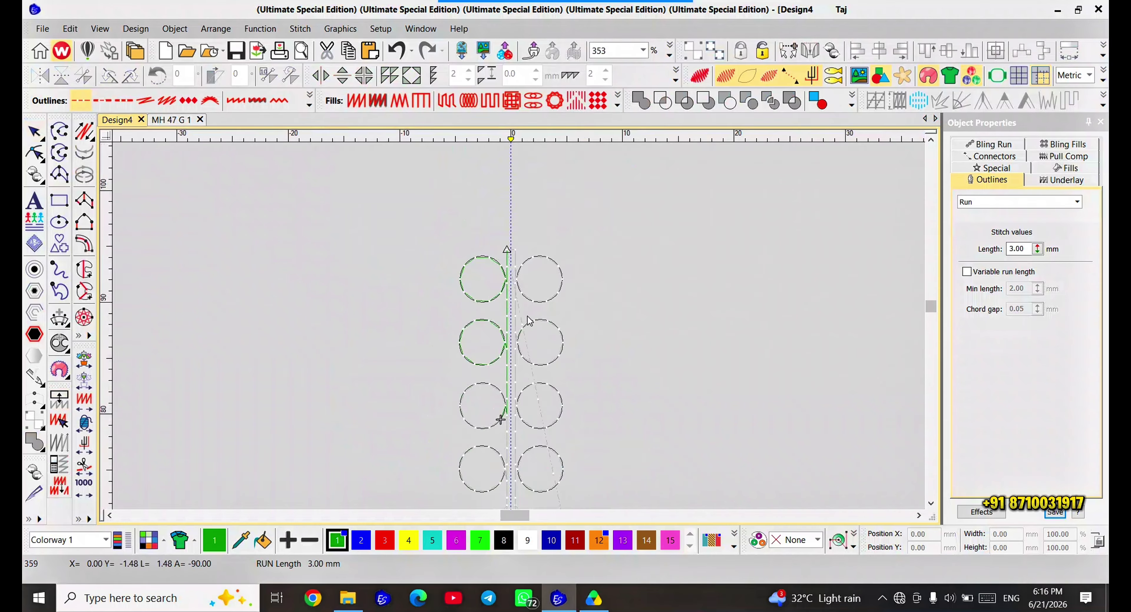
# - Travel forwards down the left side, through the base flower and up the right side to check the motif's continuous sequence
pyautogui.scroll(-1, 538, 318)
pyautogui.scroll(-3, 519, 327)
pyautogui.press('Right')
pyautogui.press('Right')
pyautogui.press('Right')
pyautogui.press('Right')
pyautogui.press('Right')
pyautogui.press('Right')
pyautogui.press('Right')
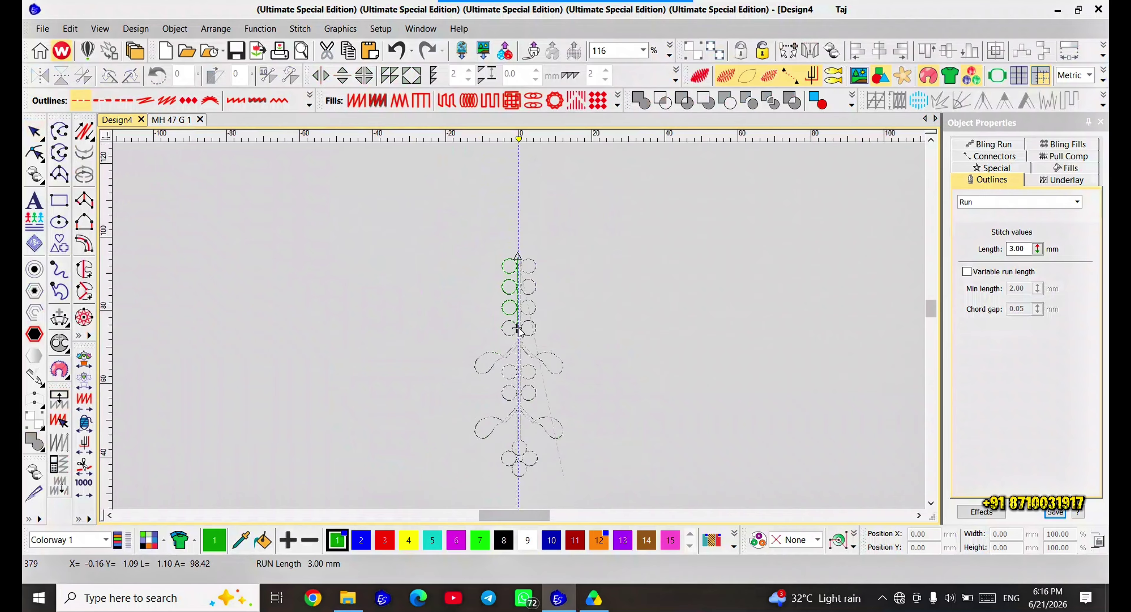
pyautogui.scroll(3, 520, 327)
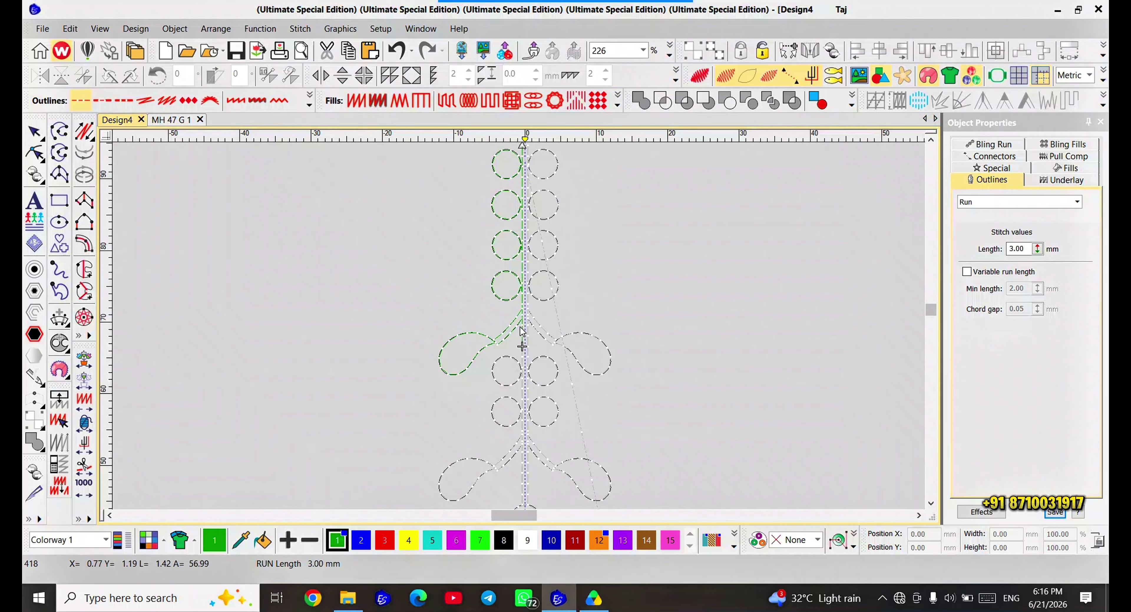
pyautogui.scroll(-1, 525, 333)
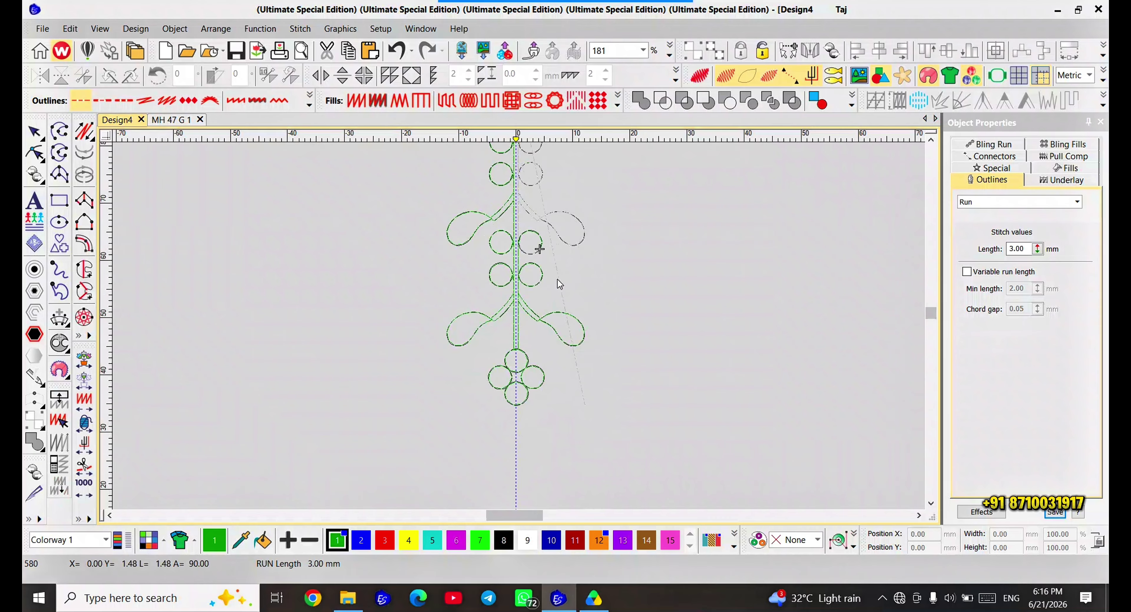
pyautogui.scroll(-1, 561, 228)
pyautogui.scroll(1, 531, 287)
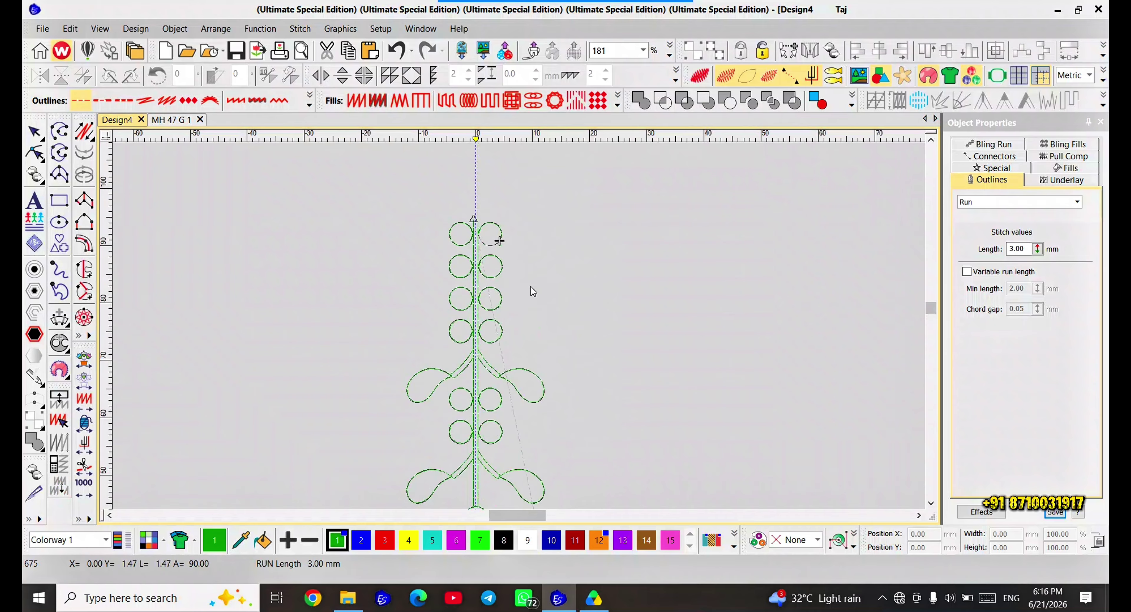
pyautogui.scroll(-5, 518, 327)
pyautogui.scroll(3, 518, 325)
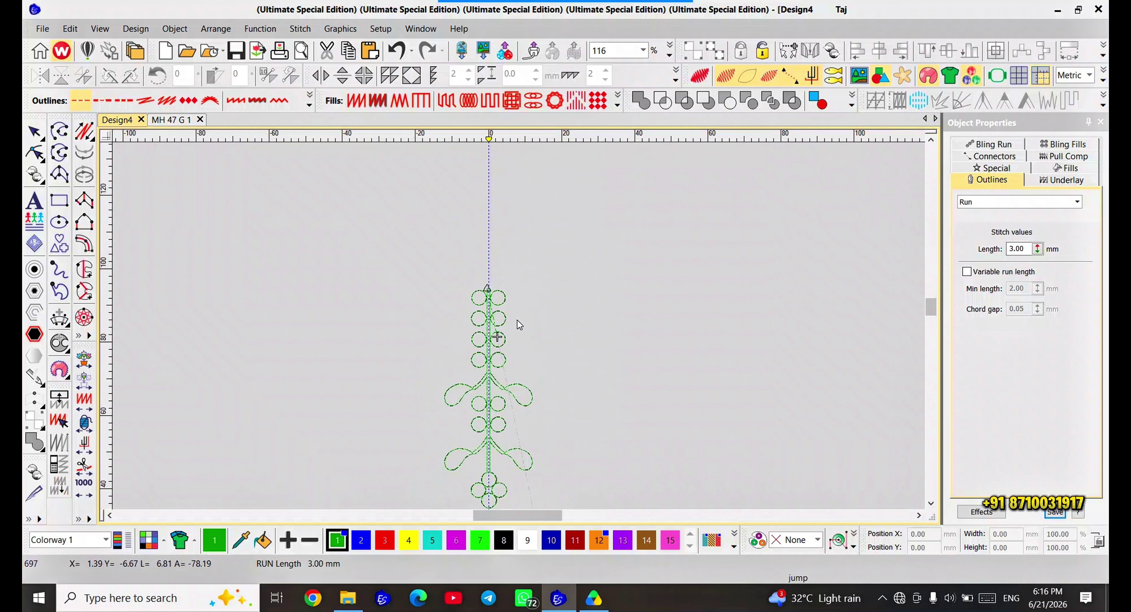
# - Select all objects of the finished motif and group them
pyautogui.scroll(-3, 518, 331)
pyautogui.click(619, 433)
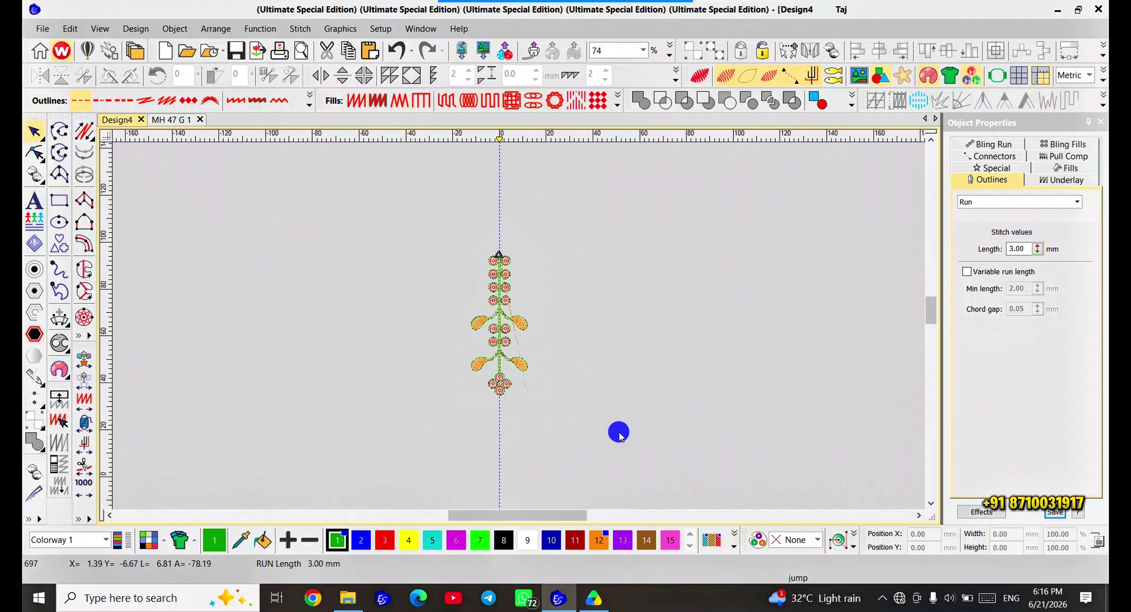
pyautogui.hotkey('ctrl', 'a')
pyautogui.hotkey('ctrl', 'g')
pyautogui.click(589, 367)
pyautogui.scroll(3, 510, 324)
pyautogui.scroll(-3, 471, 302)
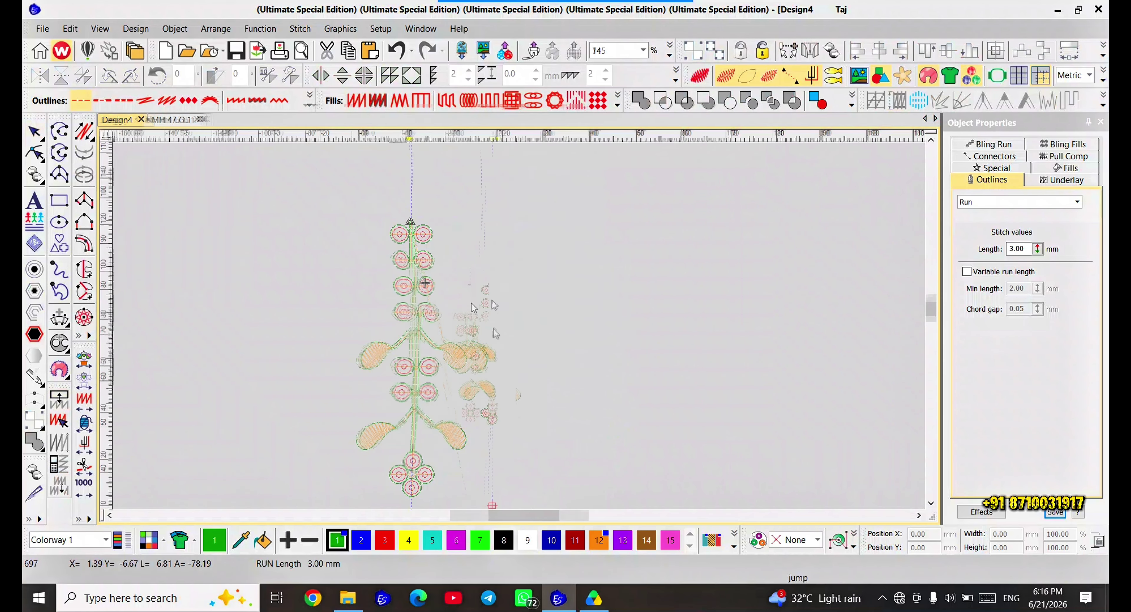
# - Make a four-copy wreath of the grouped motif around a centre on the vertical axis just above the stem's top
pyautogui.click(494, 328)
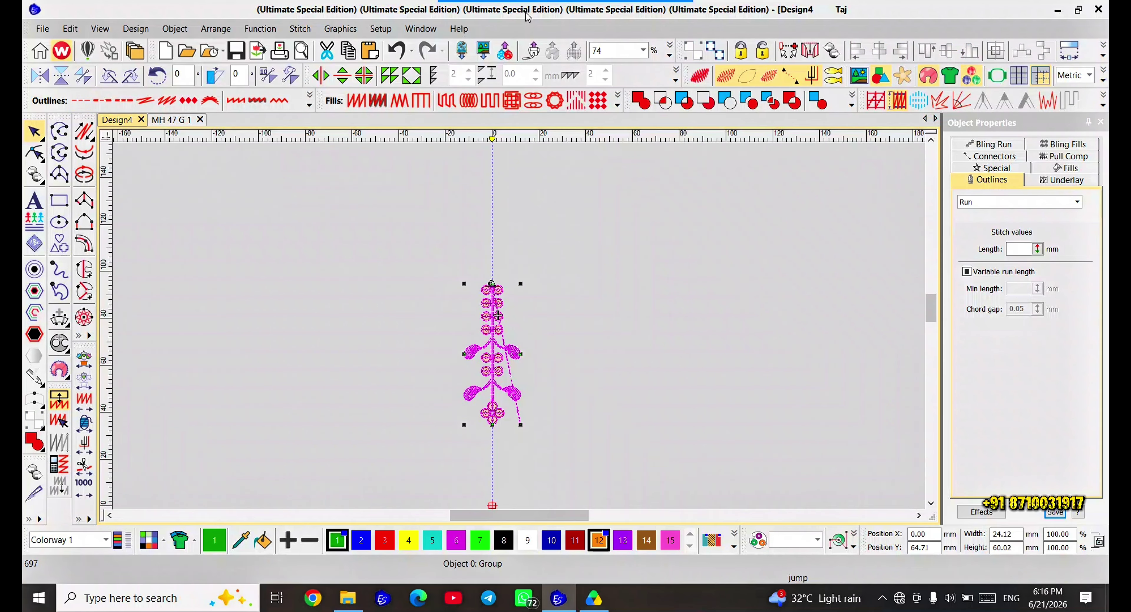
pyautogui.click(675, 75)
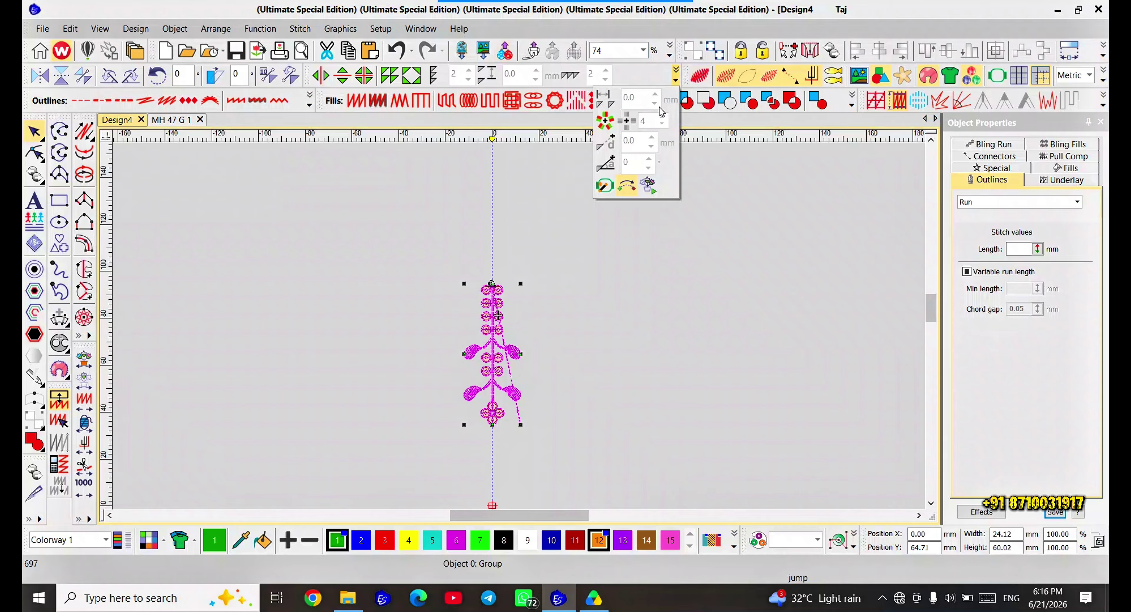
pyautogui.click(615, 123)
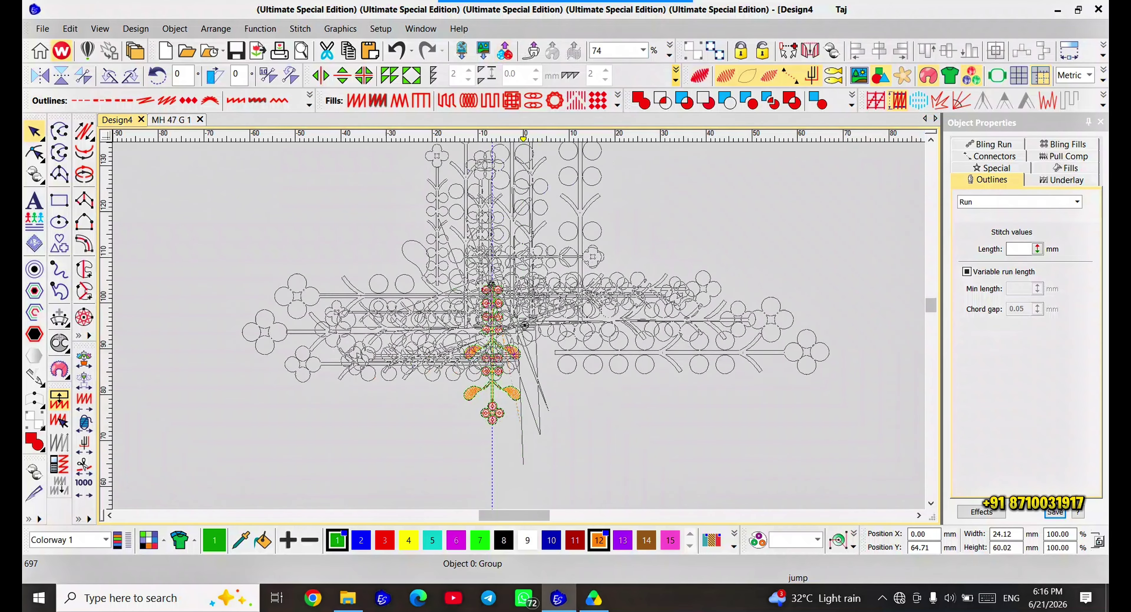
pyautogui.scroll(3, 513, 321)
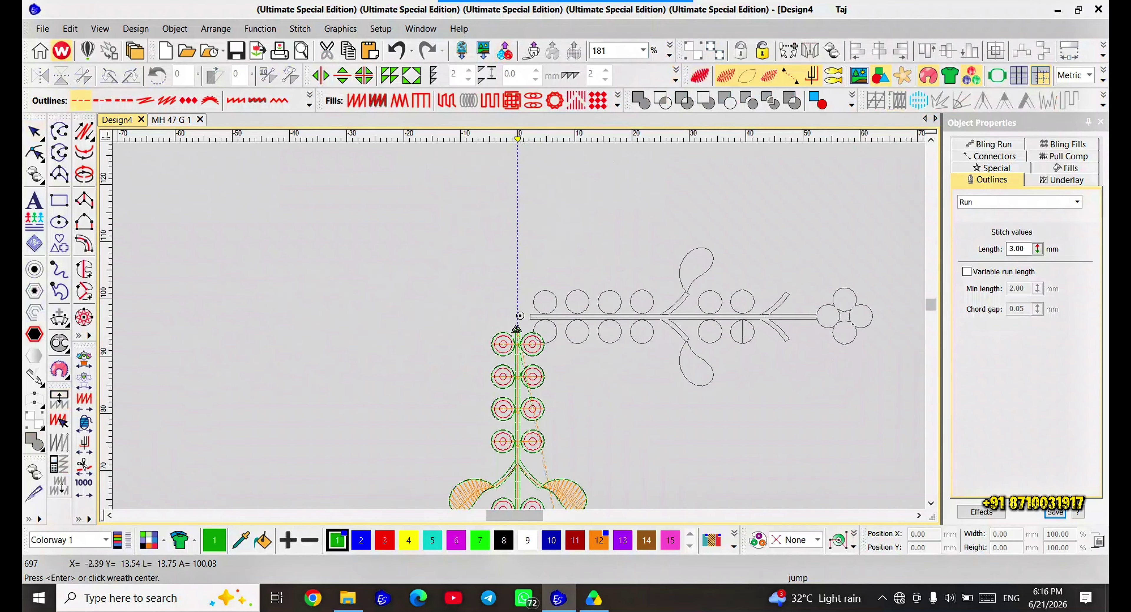
pyautogui.click(520, 308)
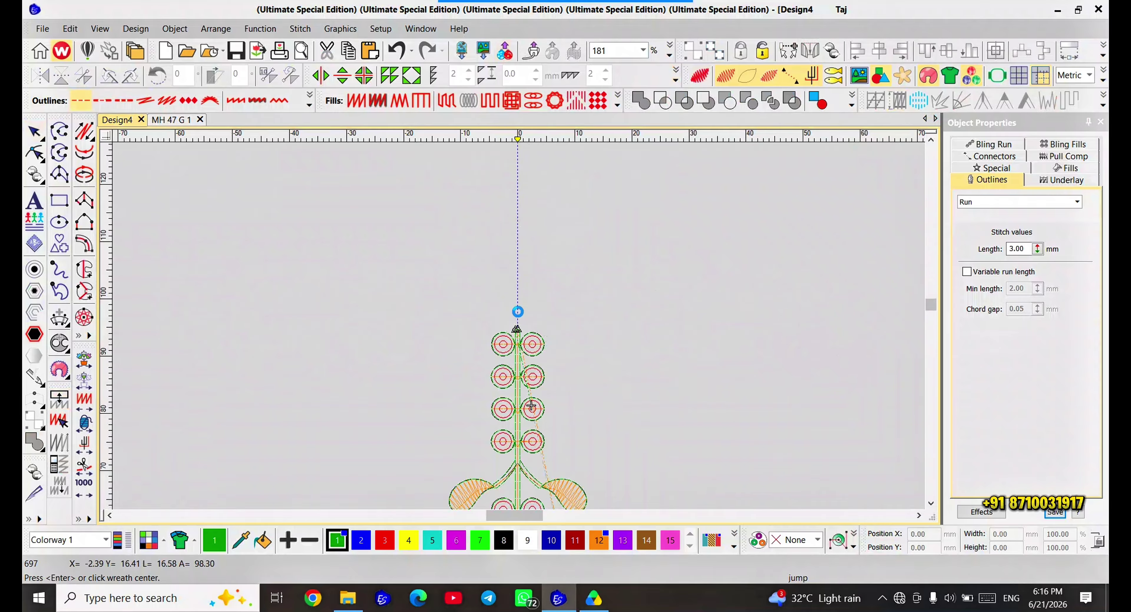
# - Examine the four arms of the wreath and the spacing and connections where their stems meet at the centre
pyautogui.scroll(-7, 514, 330)
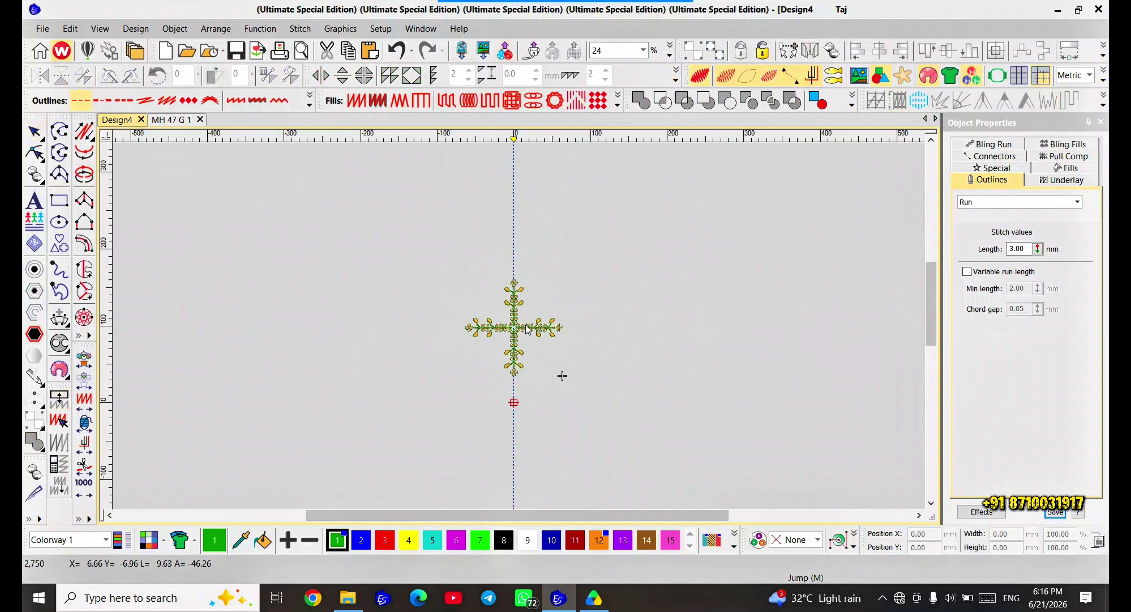
pyautogui.scroll(4, 519, 327)
pyautogui.scroll(-1, 520, 330)
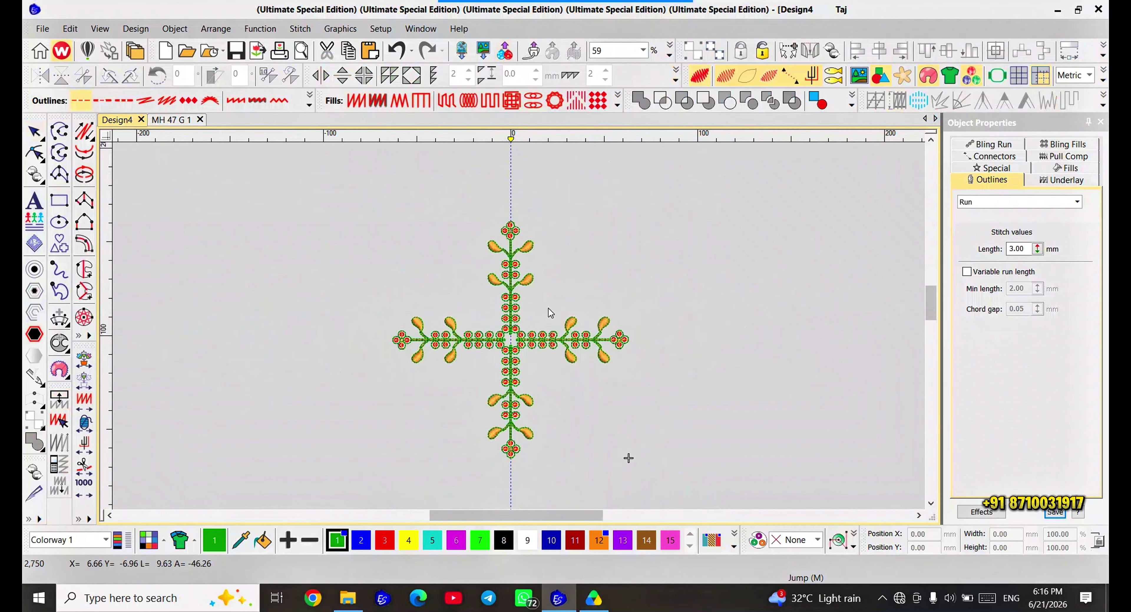
pyautogui.scroll(-1, 544, 336)
pyautogui.scroll(6, 521, 330)
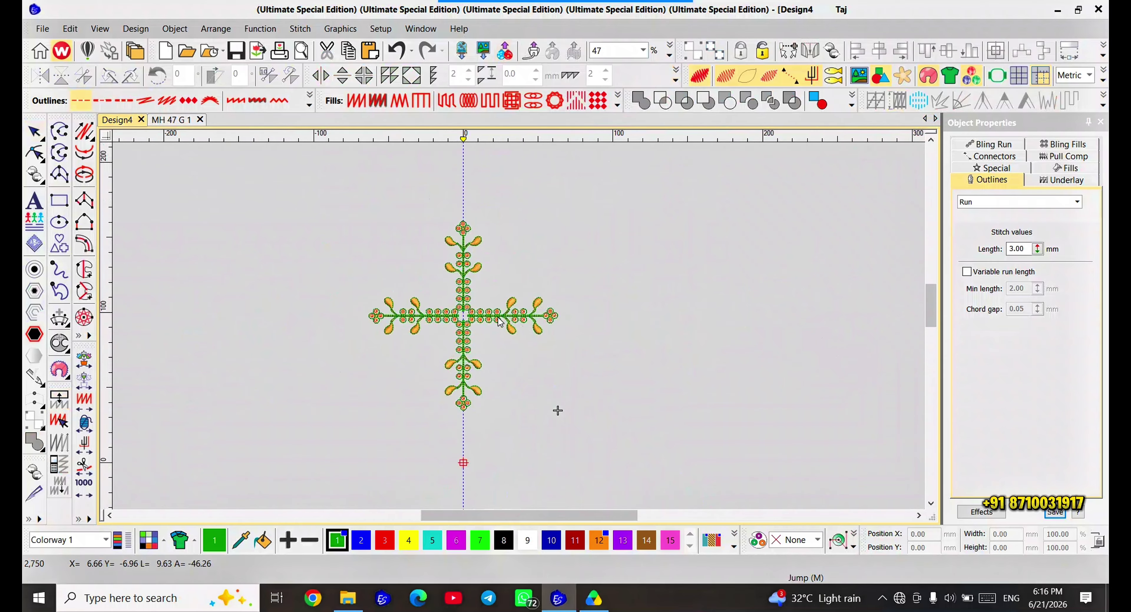
pyautogui.scroll(3, 520, 326)
pyautogui.scroll(-3, 547, 306)
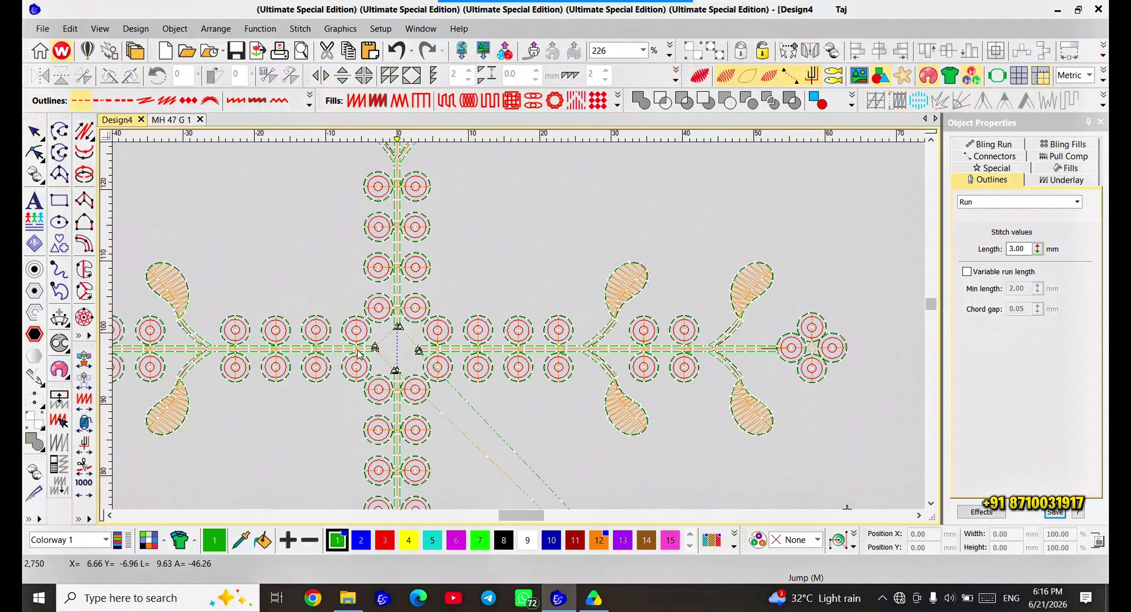
# - Show only the Orange objects and select them arm by arm to regroup the wreath's orange parts
pyautogui.scroll(-4, 603, 305)
pyautogui.hotkey('alt', 'd')
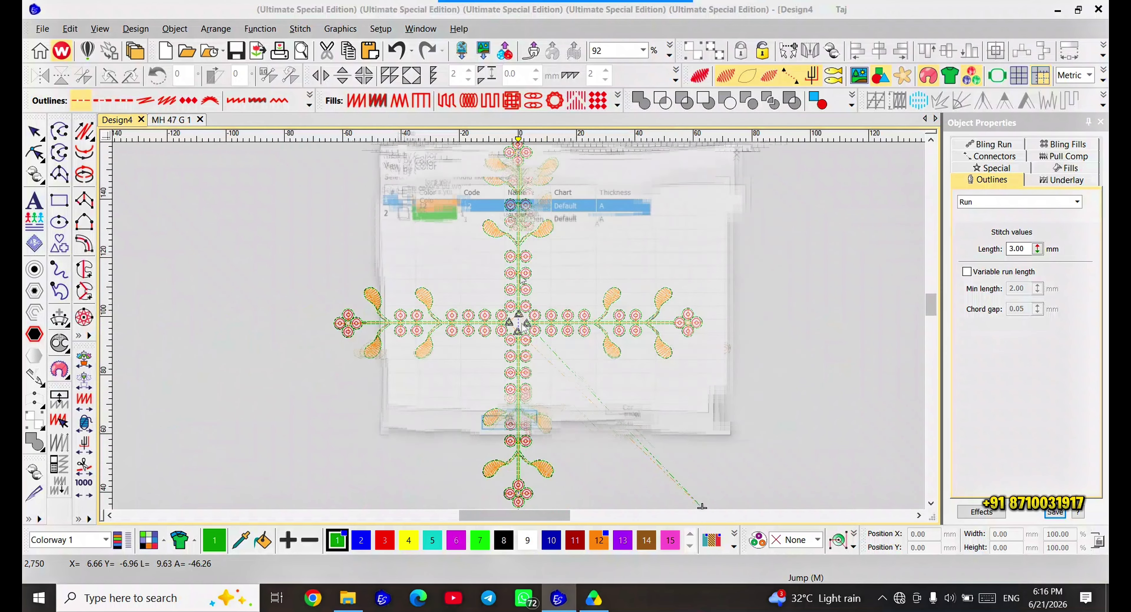
pyautogui.click(405, 204)
pyautogui.click(492, 423)
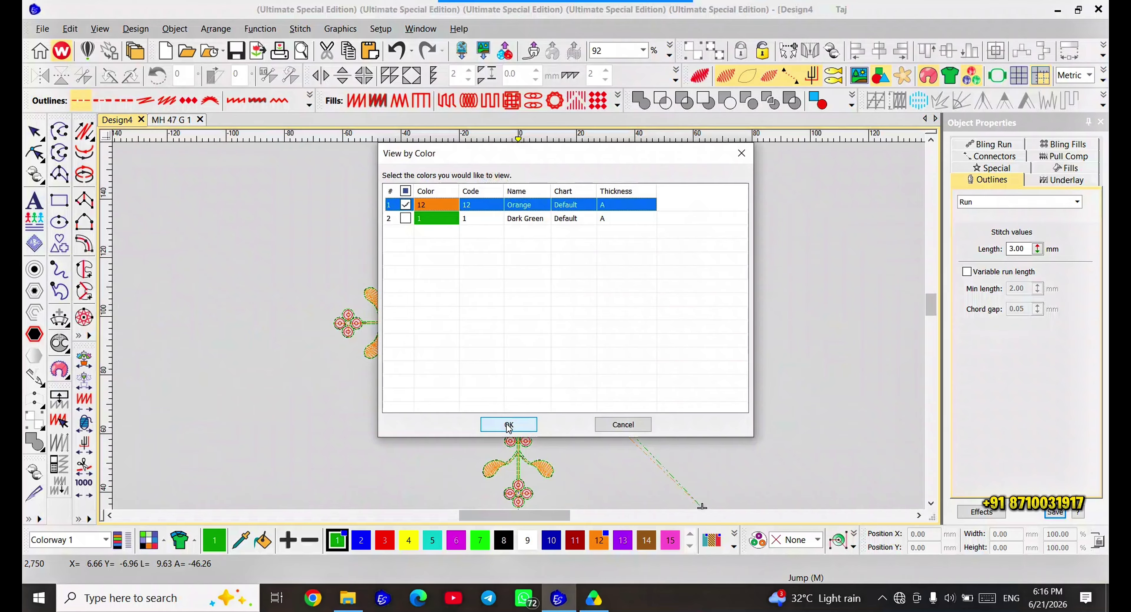
pyautogui.click(507, 374)
pyautogui.click(522, 352)
pyautogui.click(557, 327)
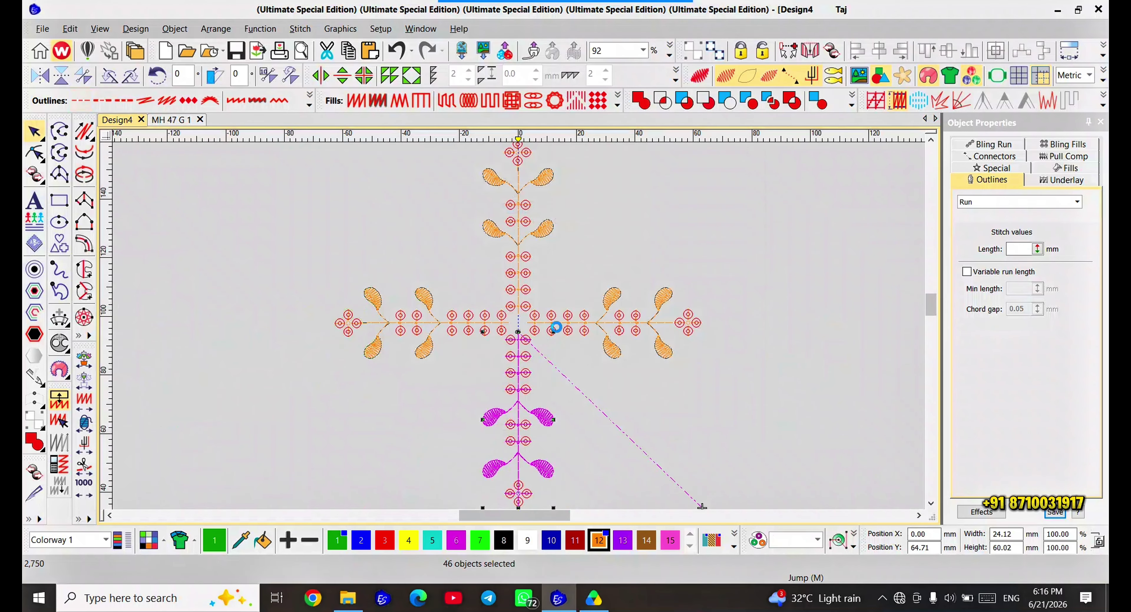
pyautogui.click(518, 291)
# - Show only the Dark Green objects and regroup the green outlines of each wreath arm
pyautogui.click(506, 325)
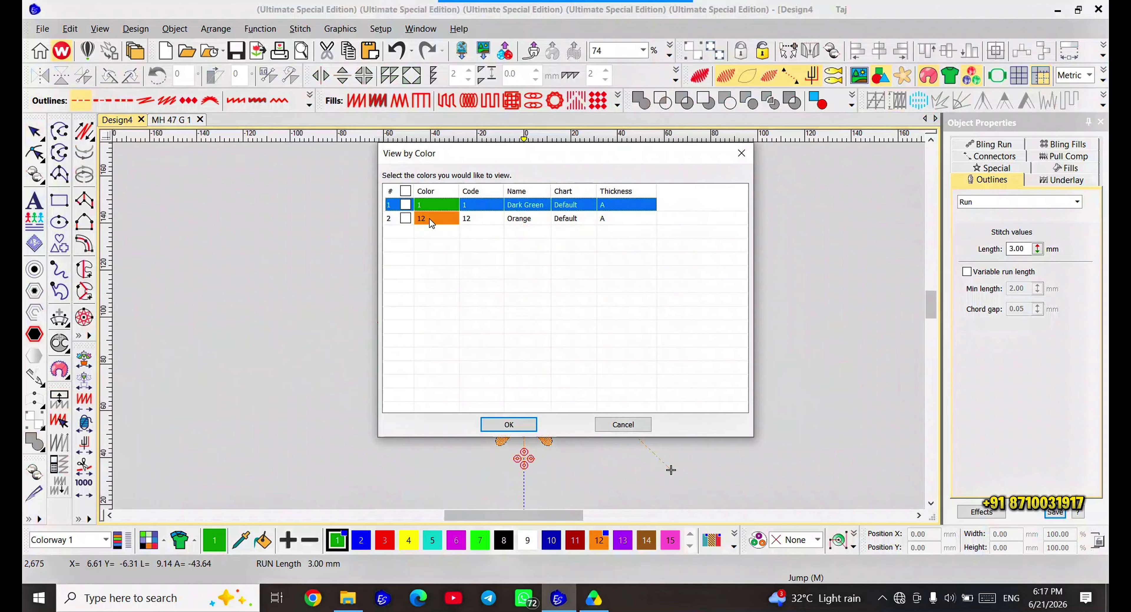
pyautogui.click(508, 424)
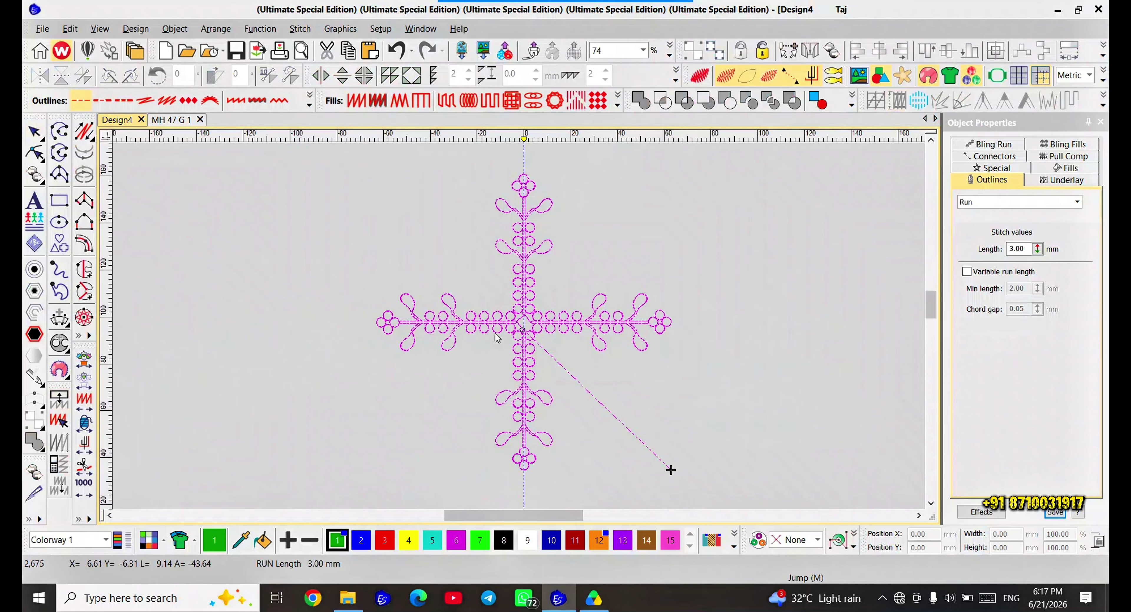
pyautogui.click(487, 317)
pyautogui.click(528, 288)
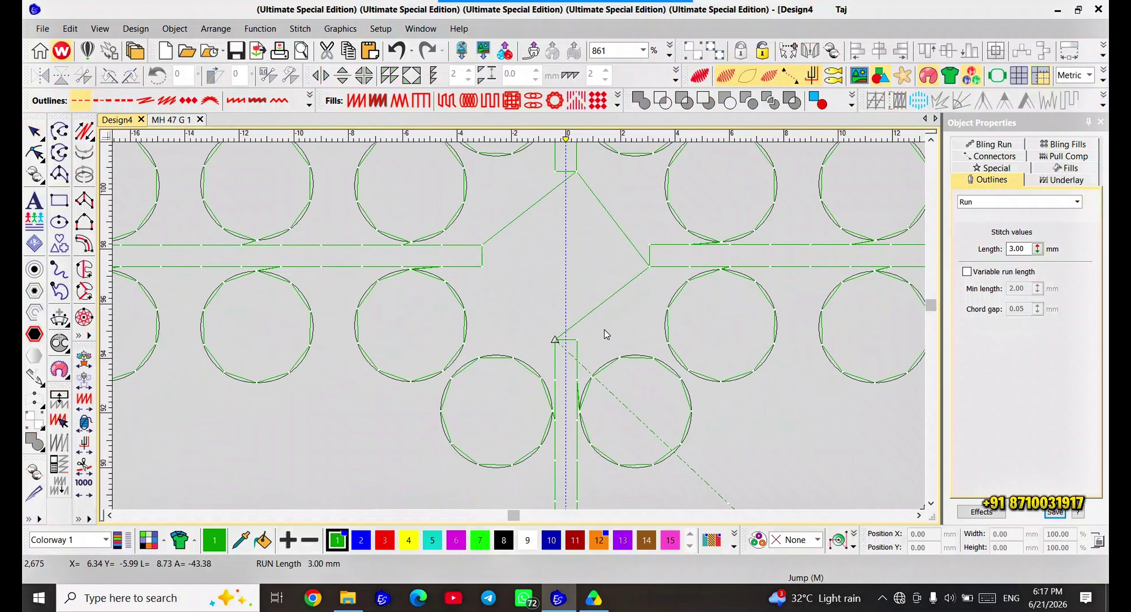
# - Draw a run-stitch circle about 5.9 mm in diameter at the wreath's centre, touching the ends of the four stems
pyautogui.scroll(-1, 586, 229)
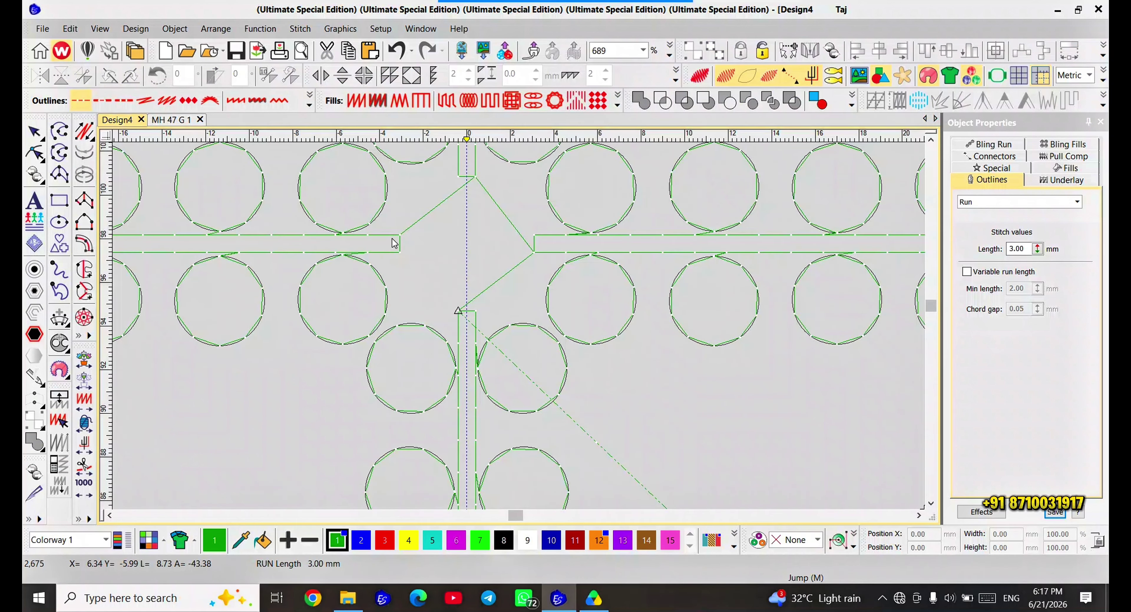
pyautogui.click(59, 221)
pyautogui.click(467, 241)
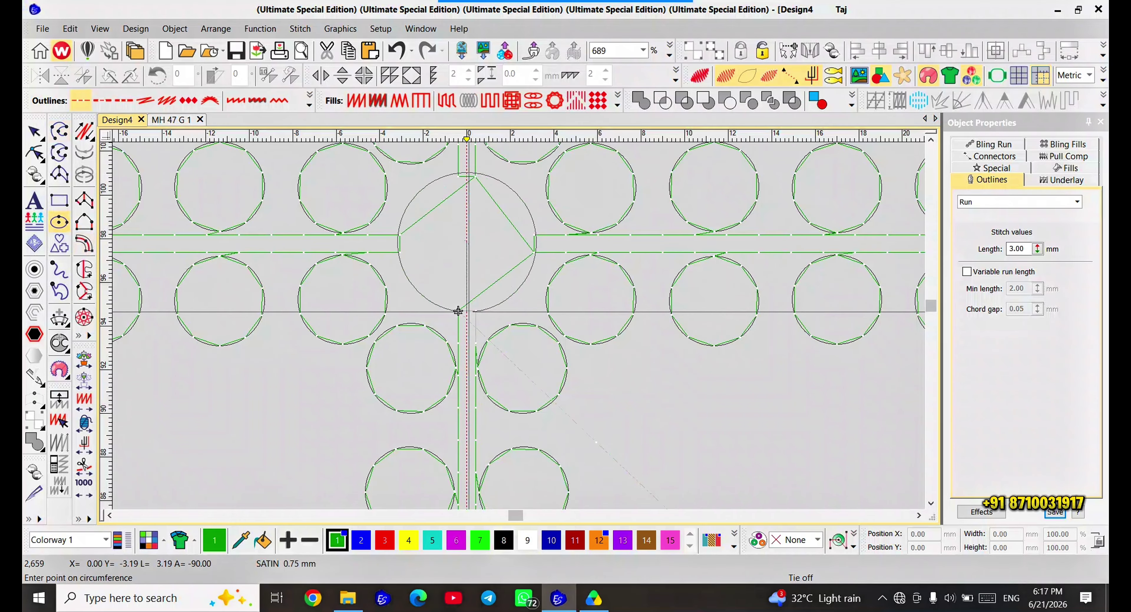
pyautogui.click(458, 311)
pyautogui.scroll(-3, 528, 246)
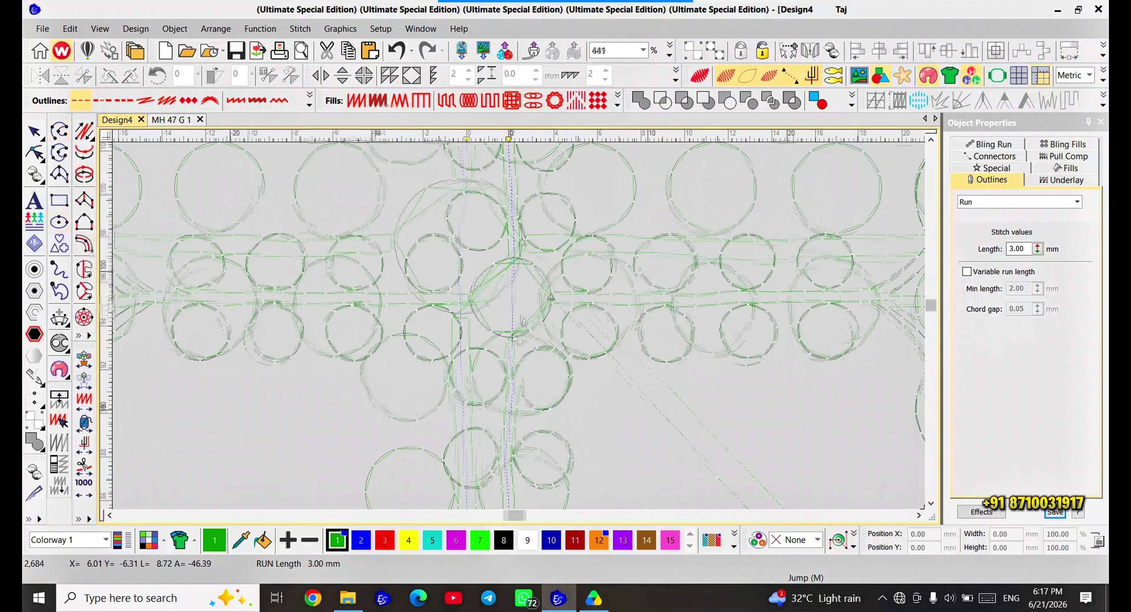
# - Set the centre circle's run stitch length to 1.5 mm
pyautogui.rightClick(526, 302)
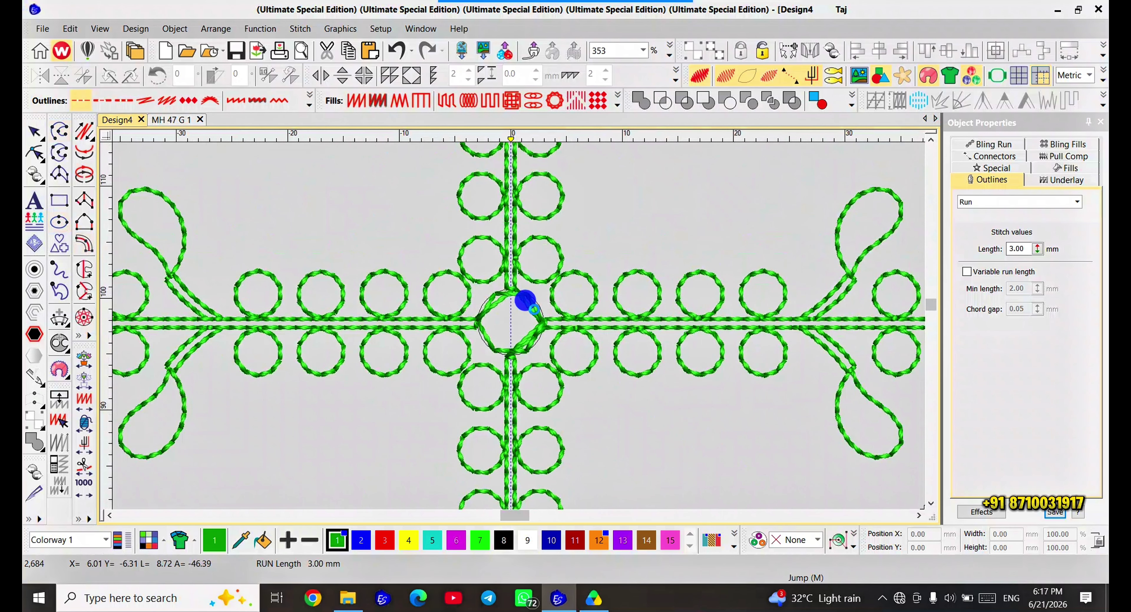
pyautogui.click(1024, 247)
pyautogui.write('1.')
pyautogui.press('Return')
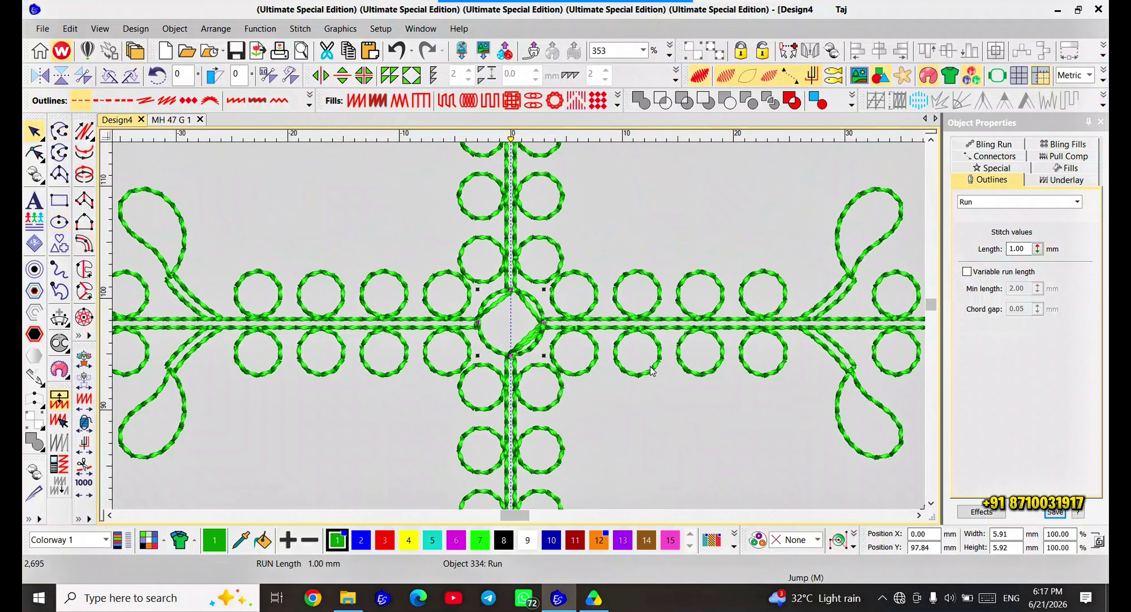
pyautogui.scroll(7, 532, 330)
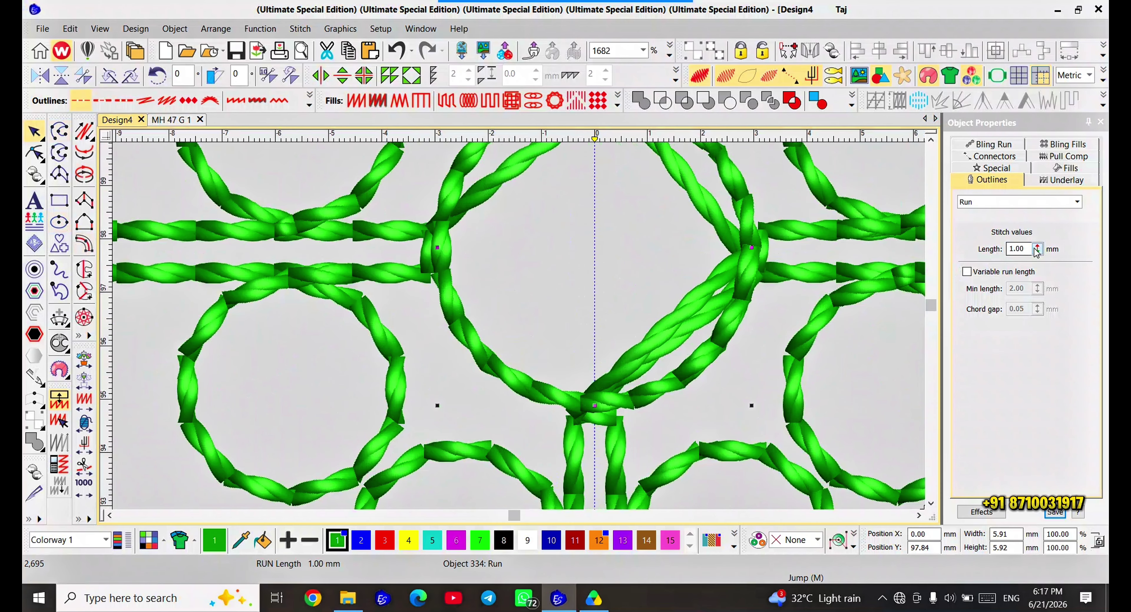
pyautogui.click(1038, 252)
pyautogui.press('Return')
pyautogui.scroll(-5, 543, 258)
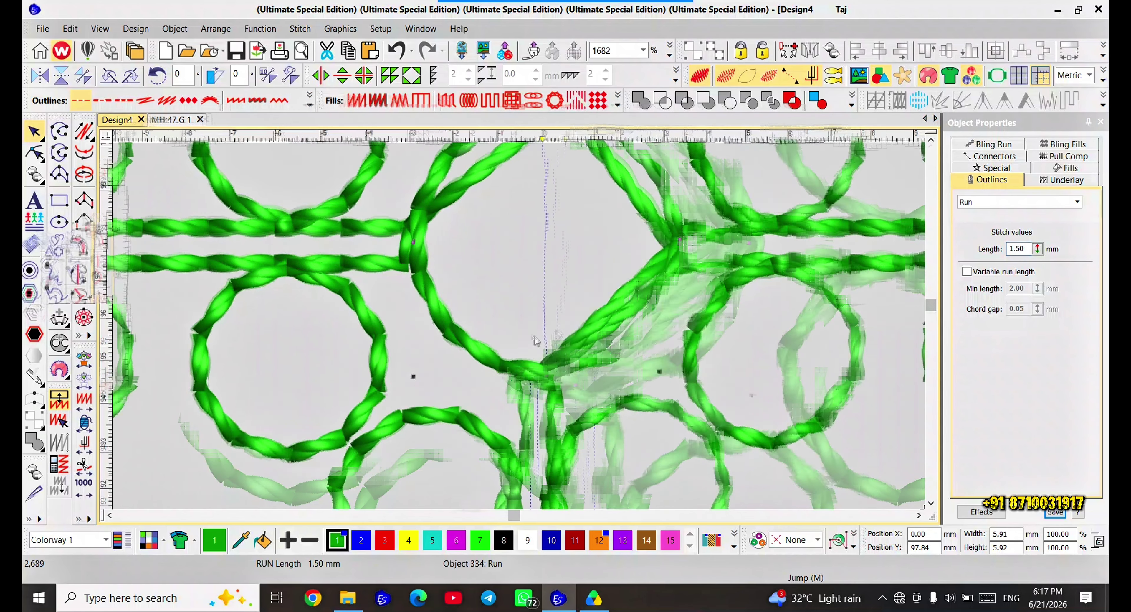
pyautogui.scroll(-1, 519, 328)
pyautogui.press('Escape')
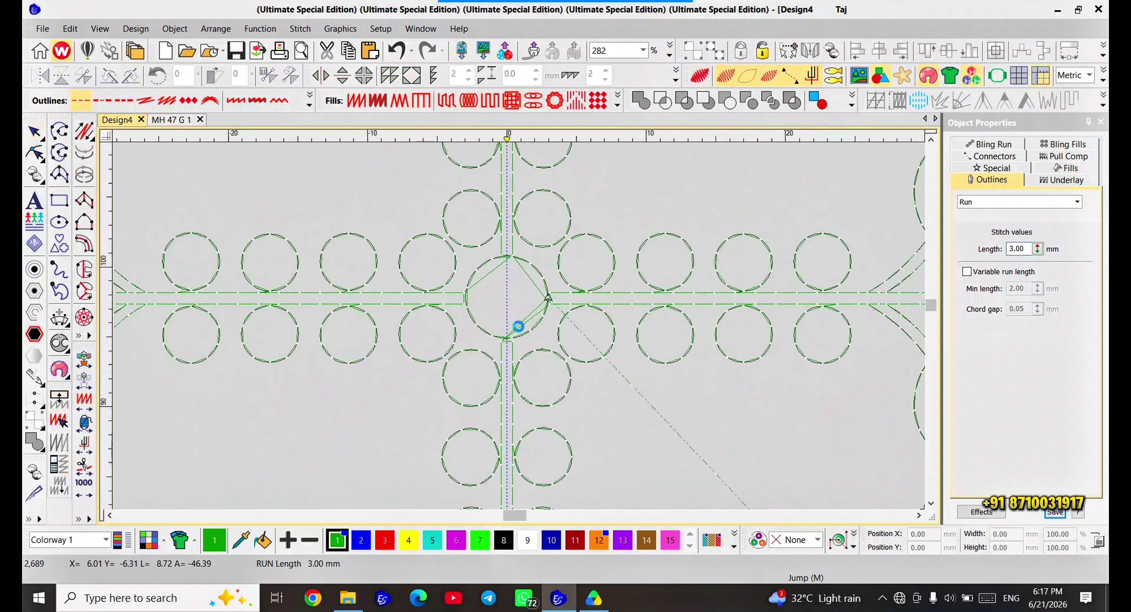
# - Move the centre circle to the start of the green sequence and shift its start and end points to its left side
pyautogui.click(94, 466)
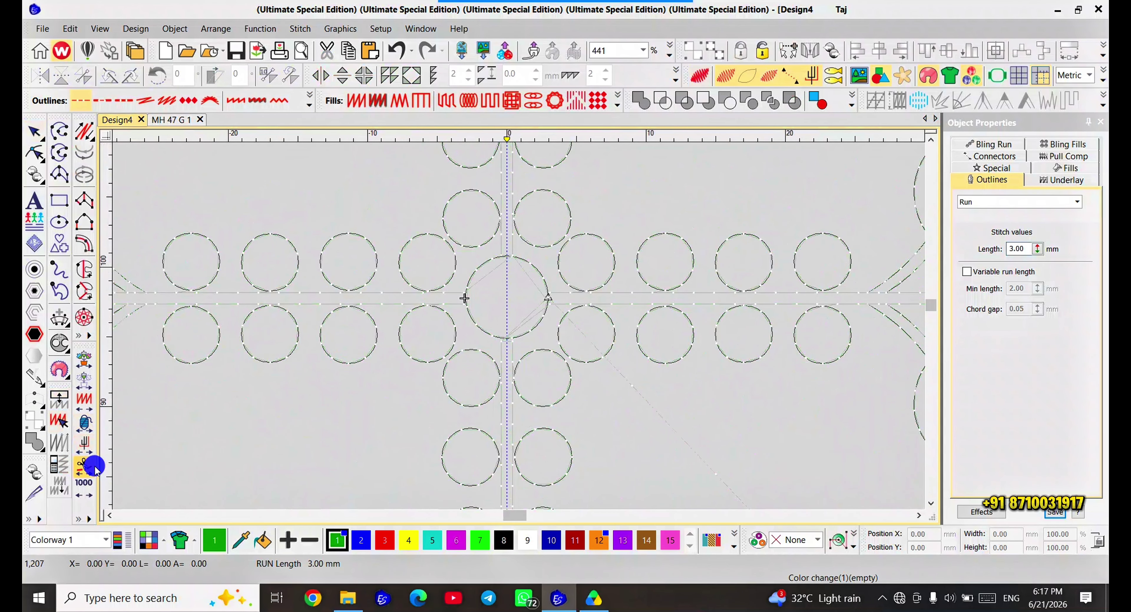
pyautogui.click(487, 335)
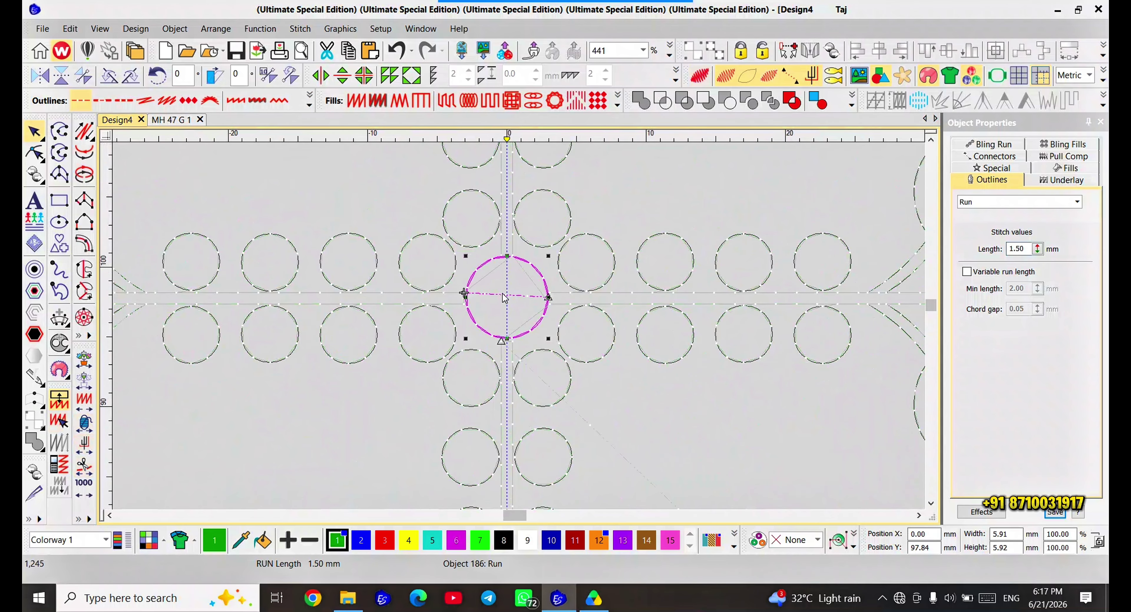
pyautogui.press('h')
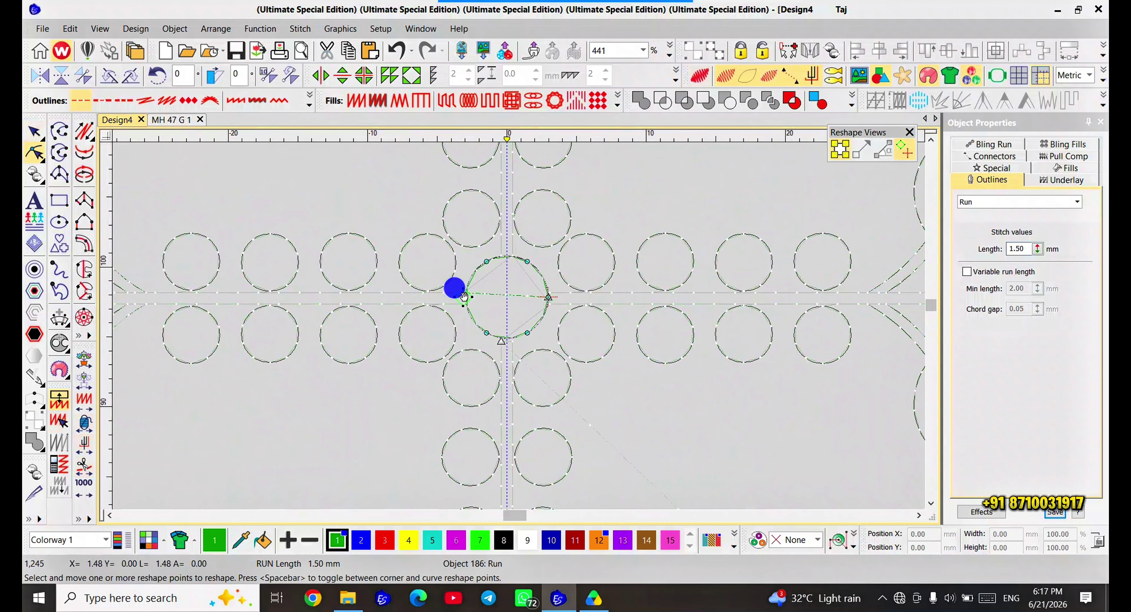
pyautogui.click(466, 297)
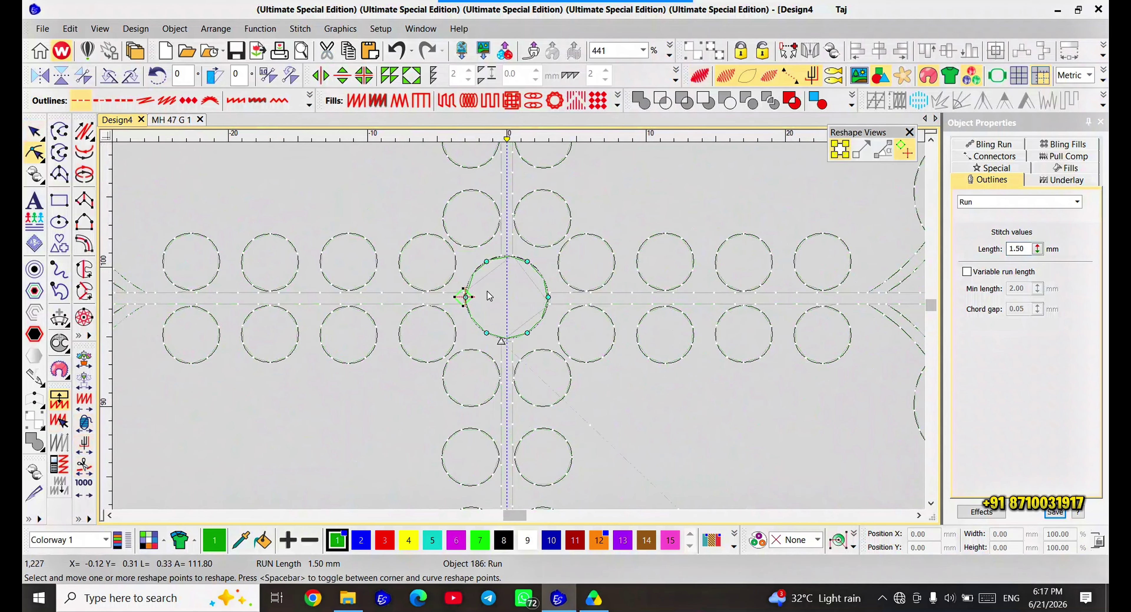
pyautogui.scroll(6, 490, 296)
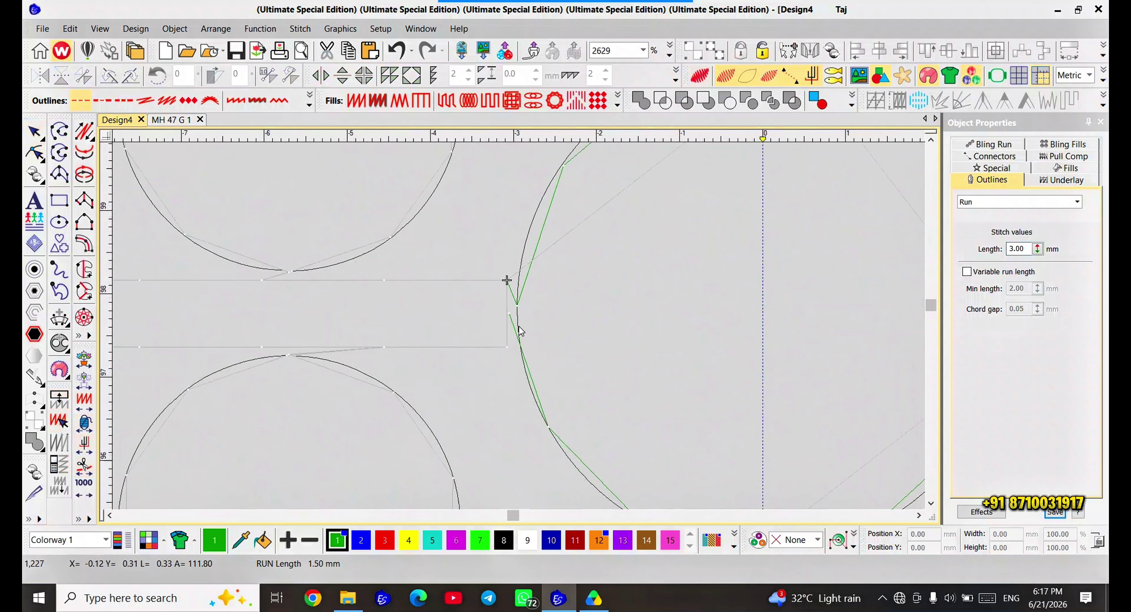
# - Cut the left arm's green group and paste it back directly after the centre circle in the stitching order
pyautogui.scroll(1, 521, 332)
pyautogui.scroll(-2, 519, 324)
pyautogui.press('Escape')
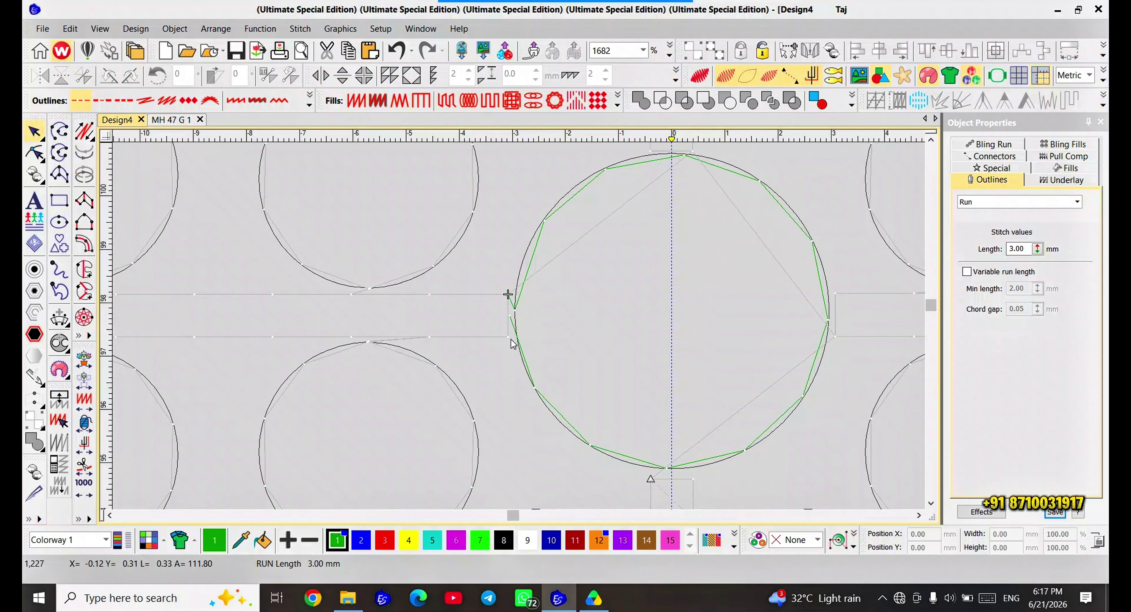
pyautogui.click(512, 340)
pyautogui.hotkey('ctrl', 'x')
pyautogui.hotkey('ctrl', 'v')
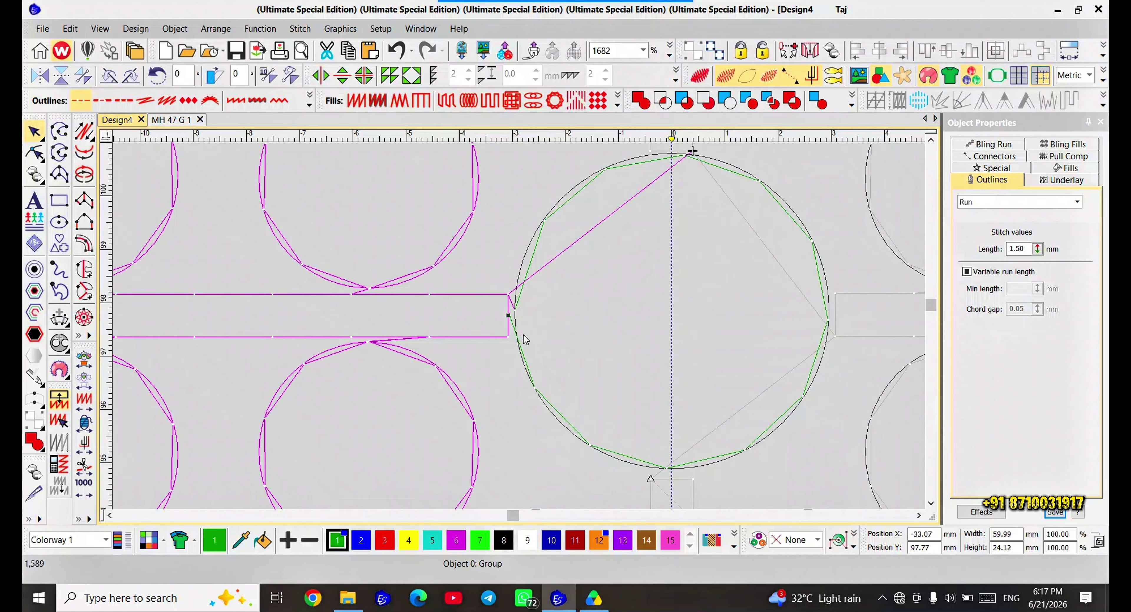
pyautogui.press('Escape')
# - Travel along the centre circle to its lowest point and insert the lower arm's green group there in the stitching order
pyautogui.scroll(-2, 523, 330)
pyautogui.scroll(3, 518, 323)
pyautogui.press('e')
pyautogui.click(515, 419)
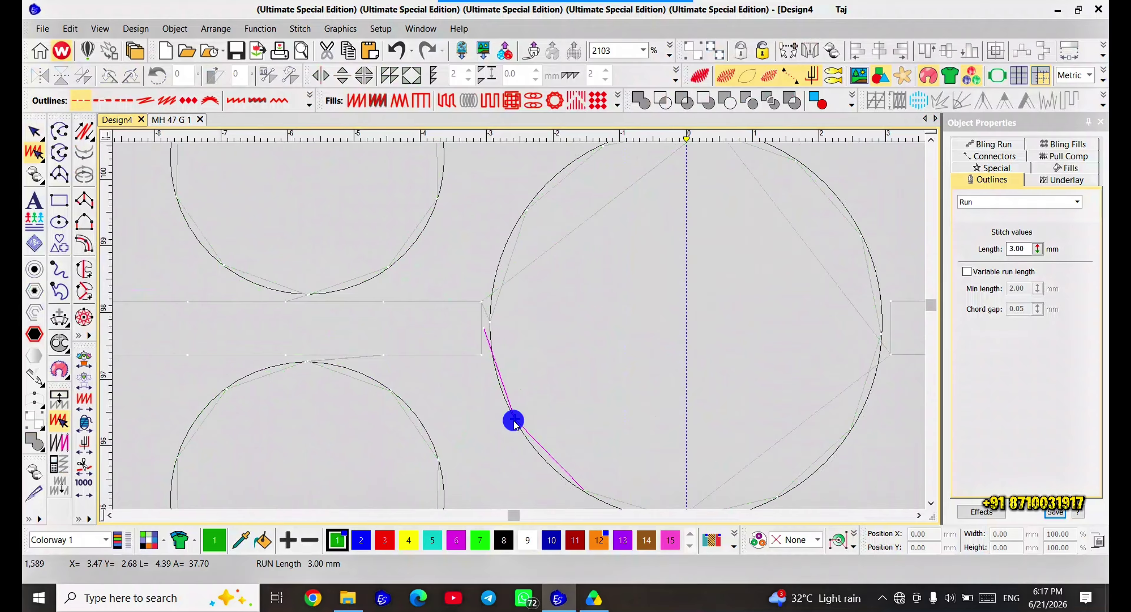
pyautogui.scroll(-2, 519, 329)
pyautogui.press('Right')
pyautogui.press('Right')
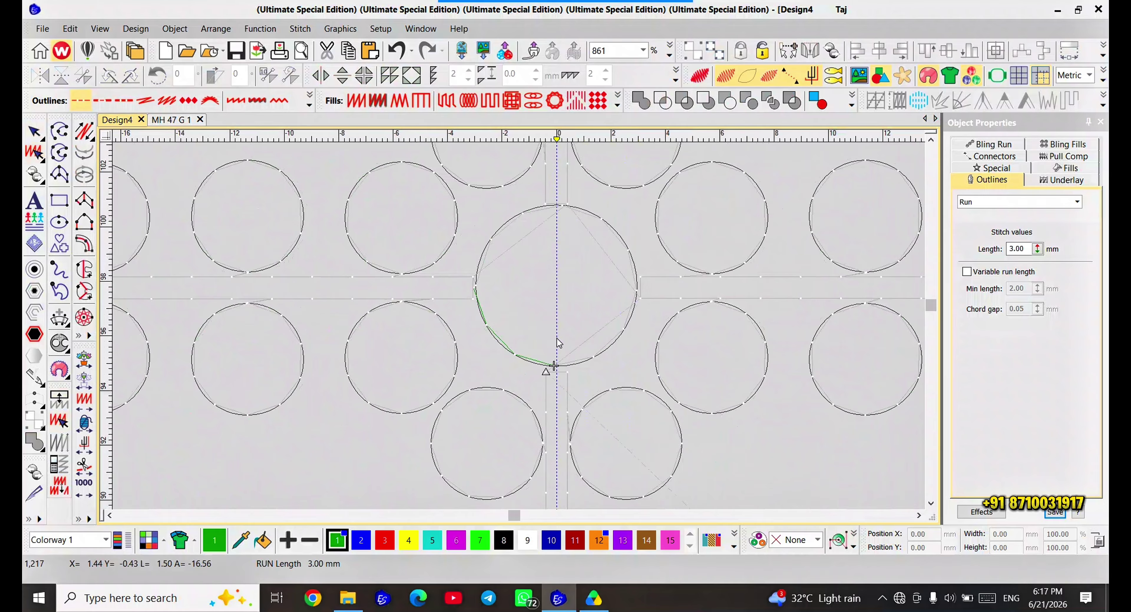
pyautogui.press('o')
pyautogui.click(565, 375)
pyautogui.press('Escape')
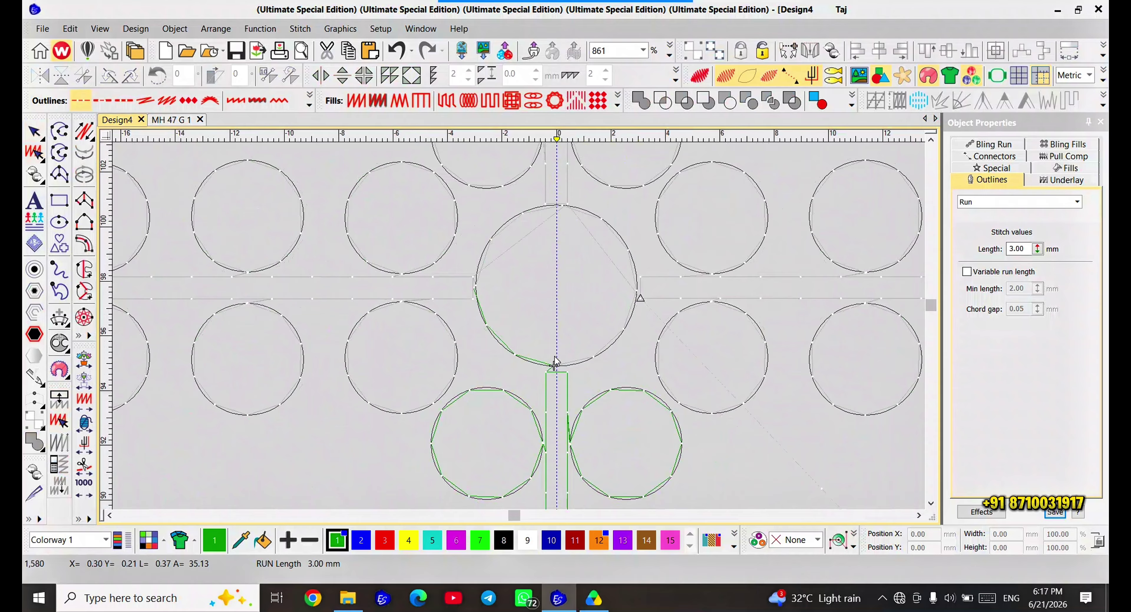
# - Step through the lower arm's last stitches, try to reverse the group's stitching direction, and undo the change
pyautogui.press('Right')
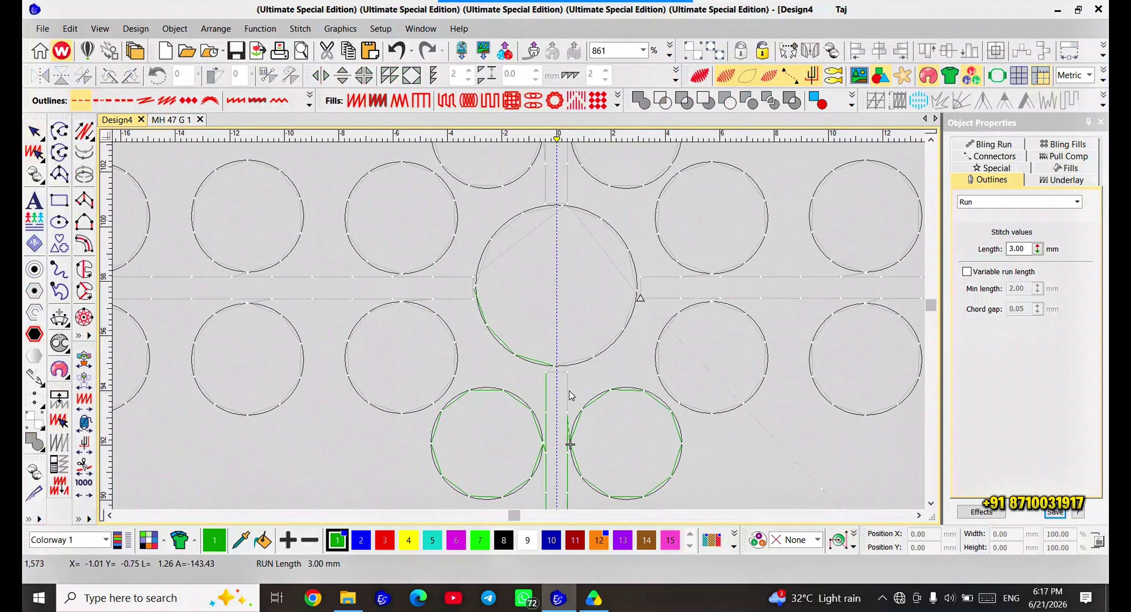
pyautogui.press('Left')
pyautogui.press('Left')
pyautogui.press('Right')
pyautogui.press('o')
pyautogui.click(565, 381)
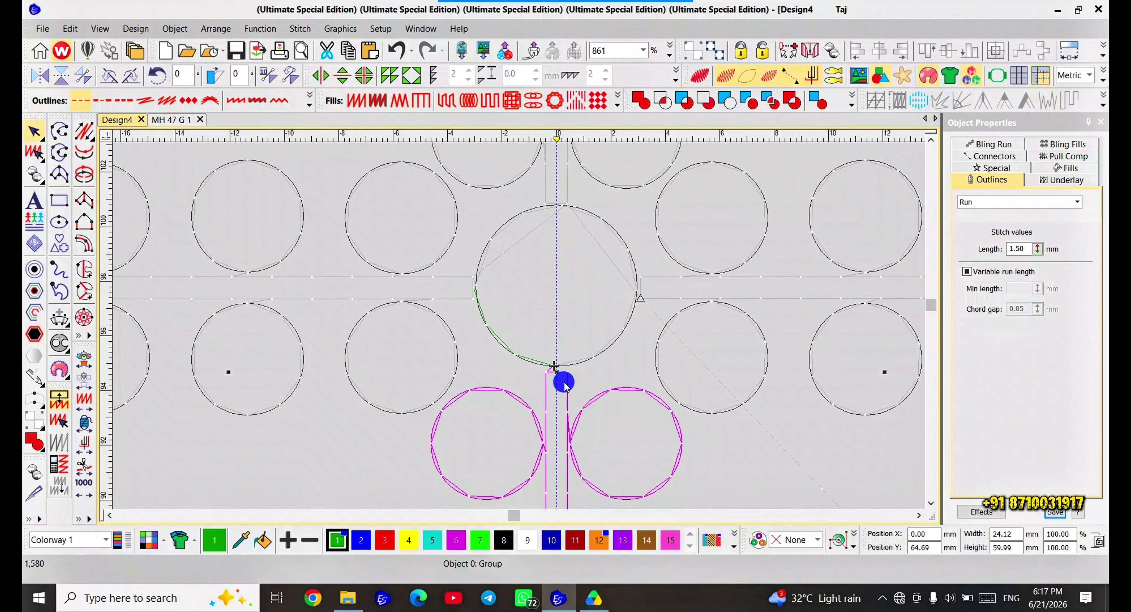
pyautogui.scroll(-4, 565, 381)
pyautogui.scroll(-1, 522, 351)
pyautogui.scroll(3, 522, 347)
pyautogui.hotkey('alt', 'e')
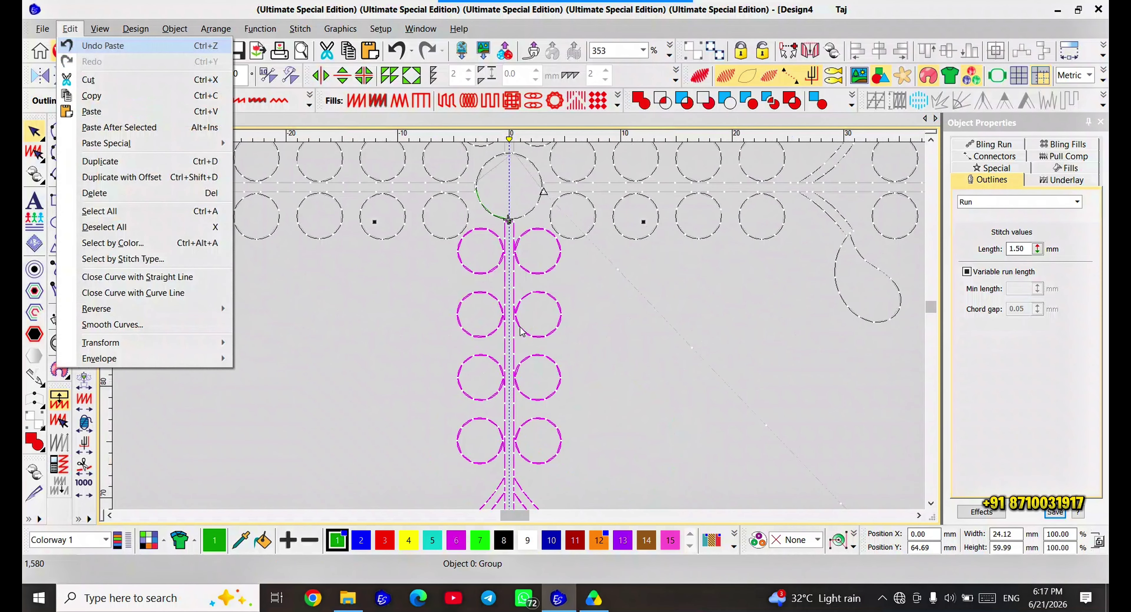
pyautogui.press('r')
pyautogui.hotkey('ctrl', 'z')
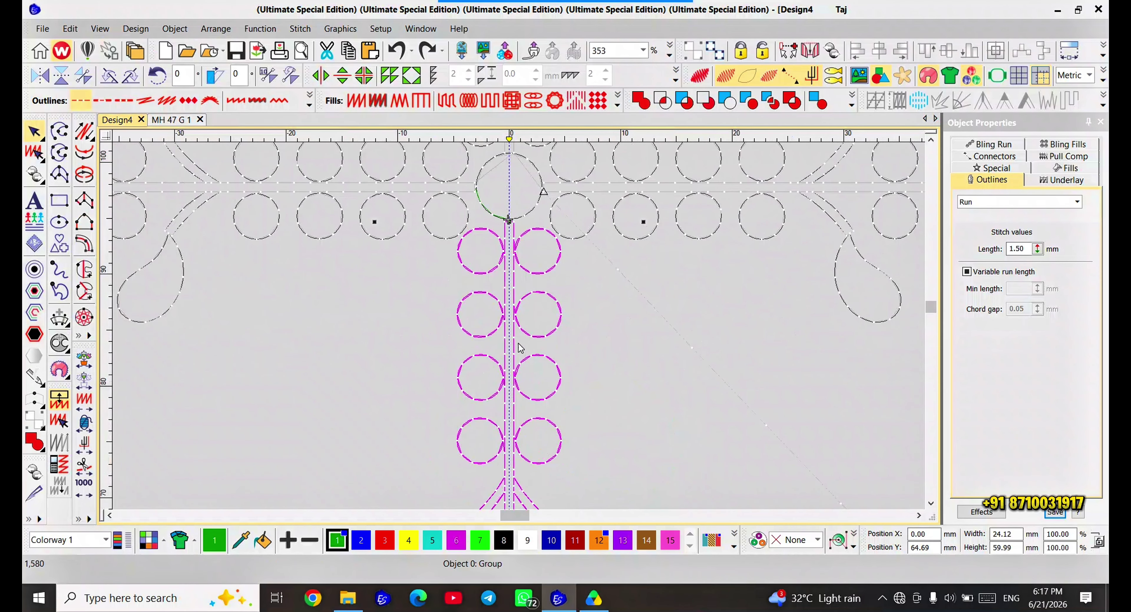
pyautogui.scroll(-1, 519, 348)
pyautogui.scroll(2, 519, 347)
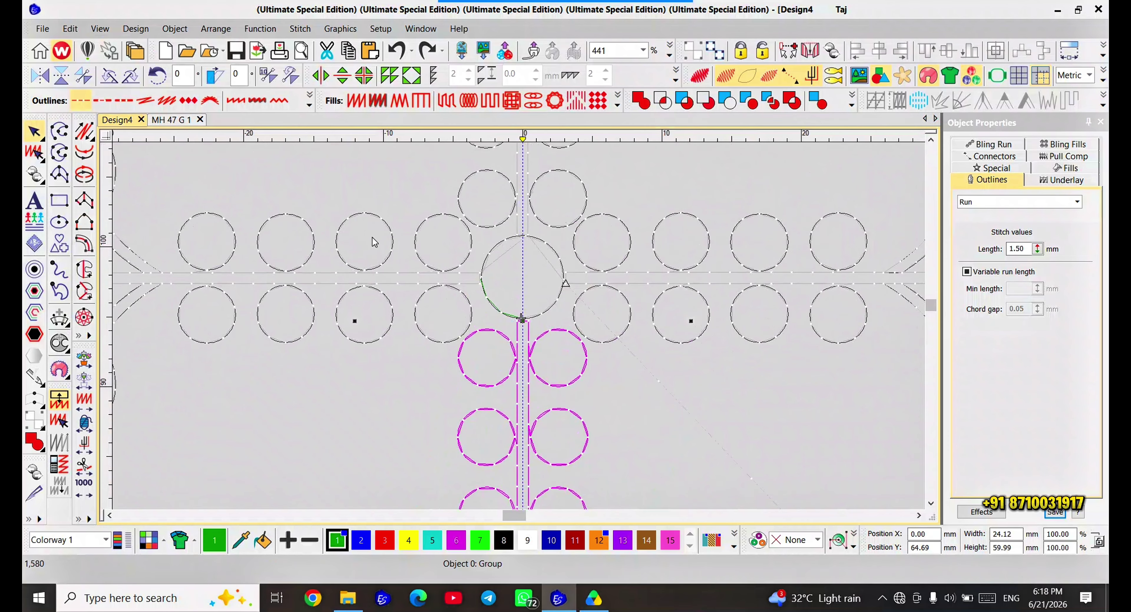
pyautogui.click(36, 75)
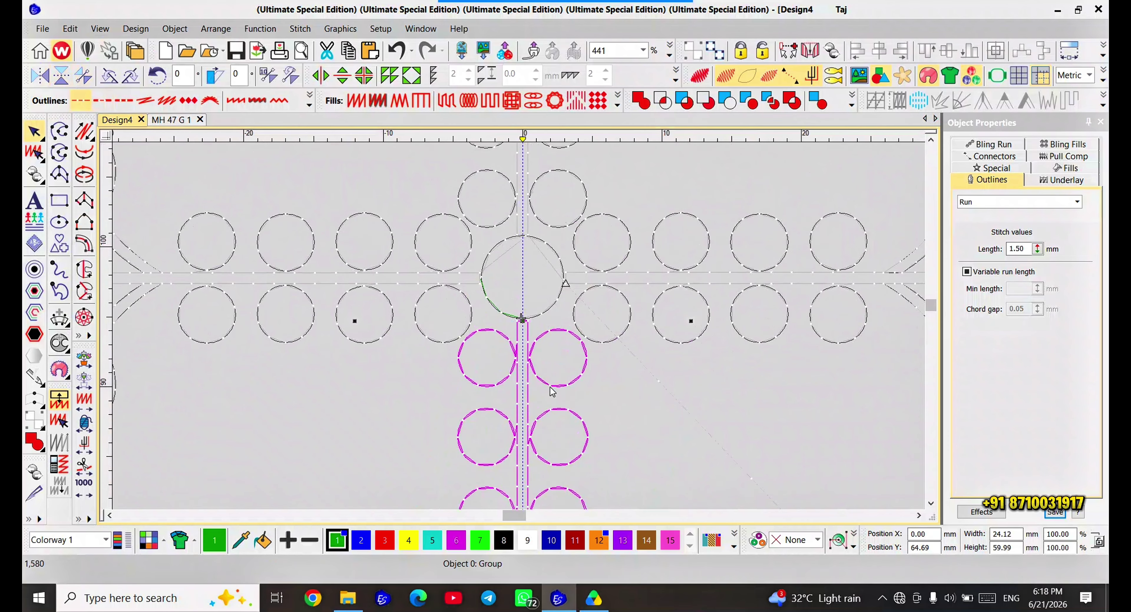
# - Travel along the centre circle to its right side and insert the right arm's green group there in the stitching order
pyautogui.press('Escape')
pyautogui.press('Up')
pyautogui.press('Left')
pyautogui.press('Down')
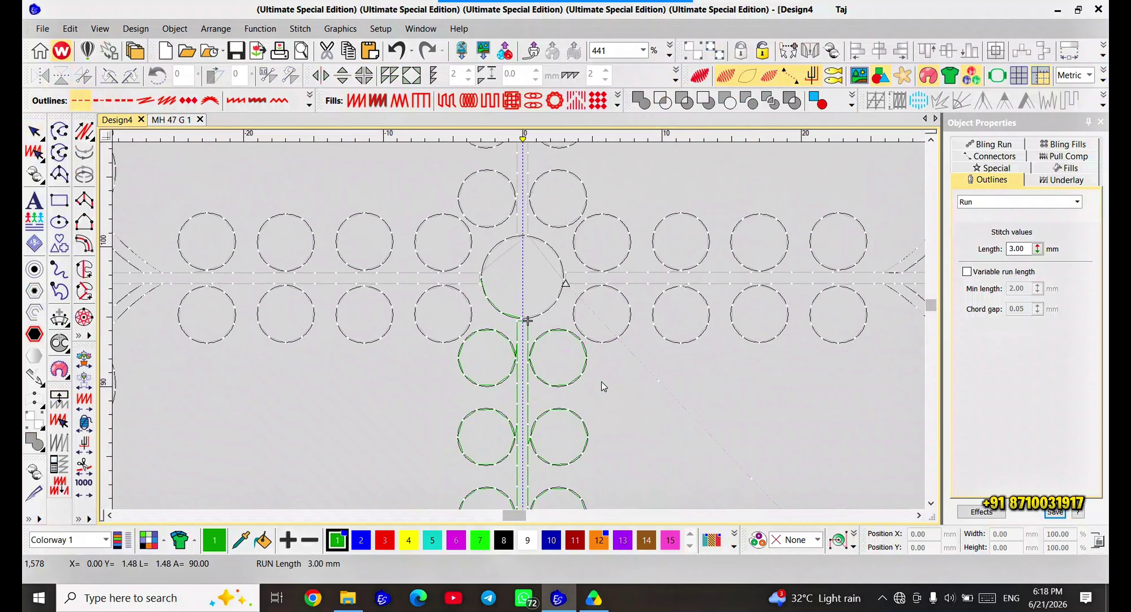
pyautogui.press('Right')
pyautogui.press('Right')
pyautogui.scroll(-1, 527, 321)
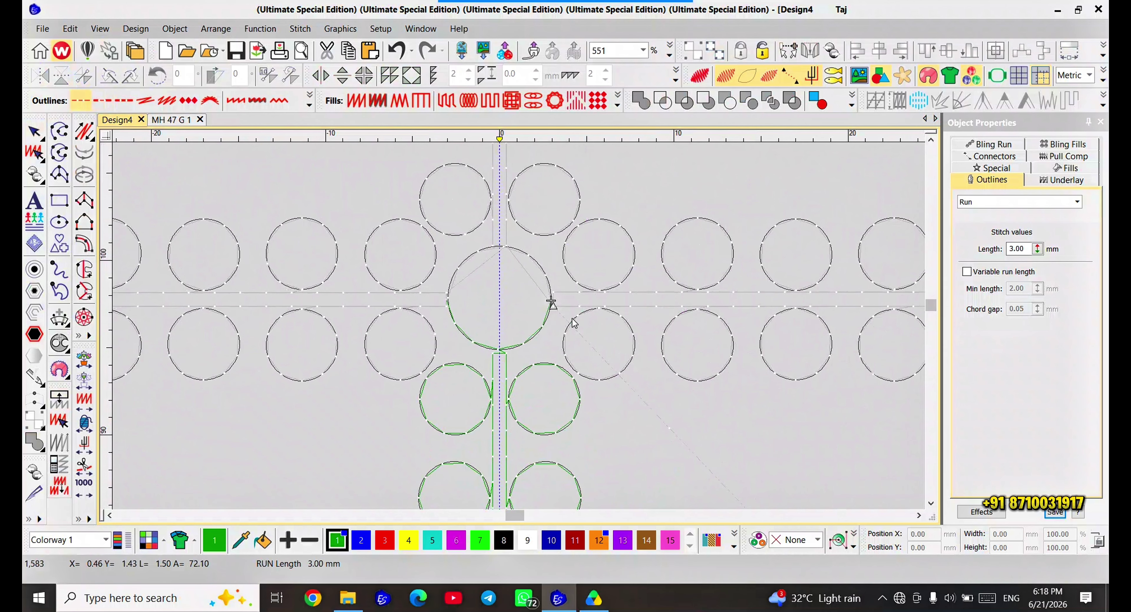
pyautogui.click(581, 306)
pyautogui.press('Escape')
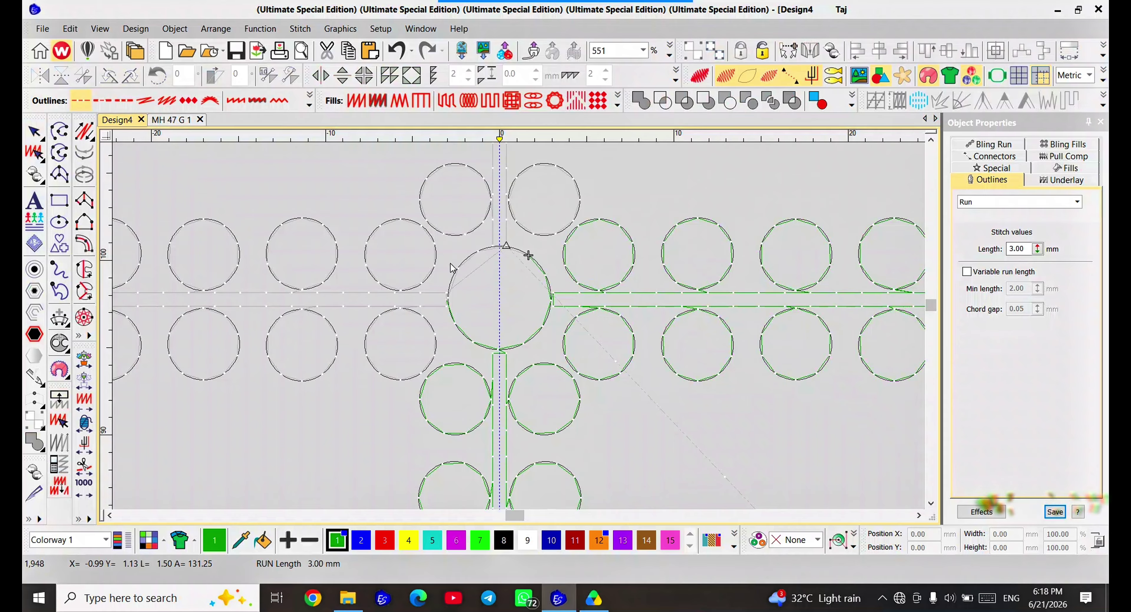
pyautogui.click(459, 273)
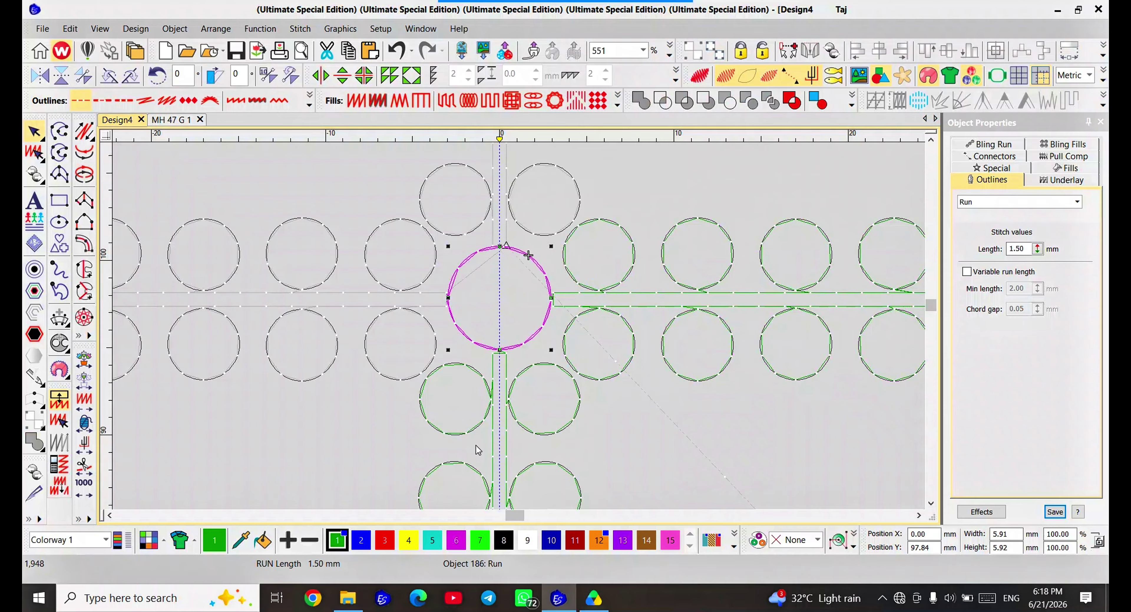
pyautogui.click(510, 366)
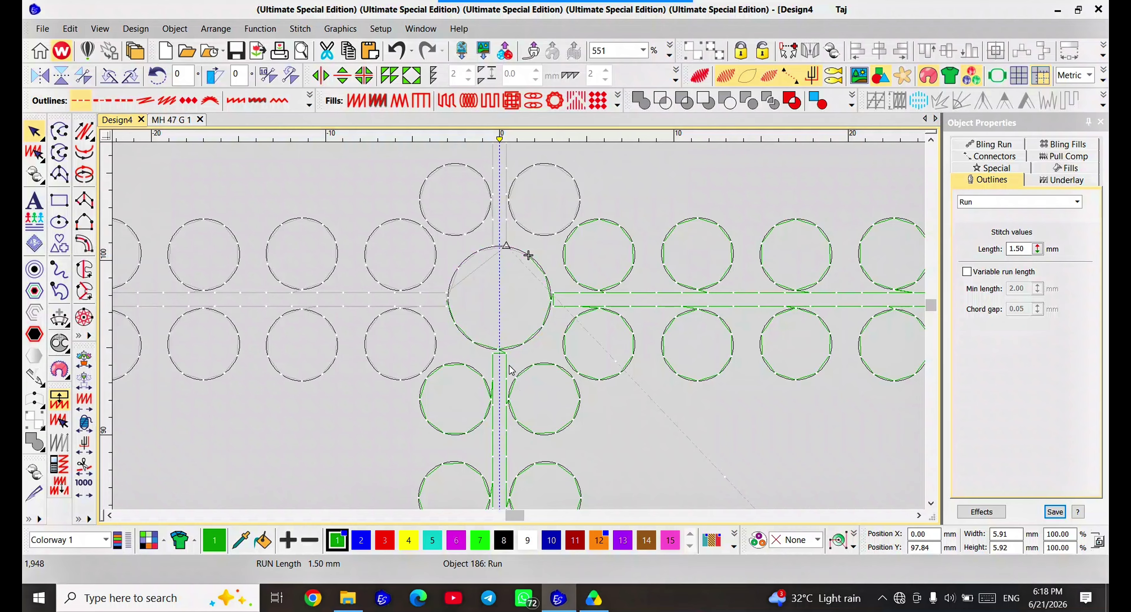